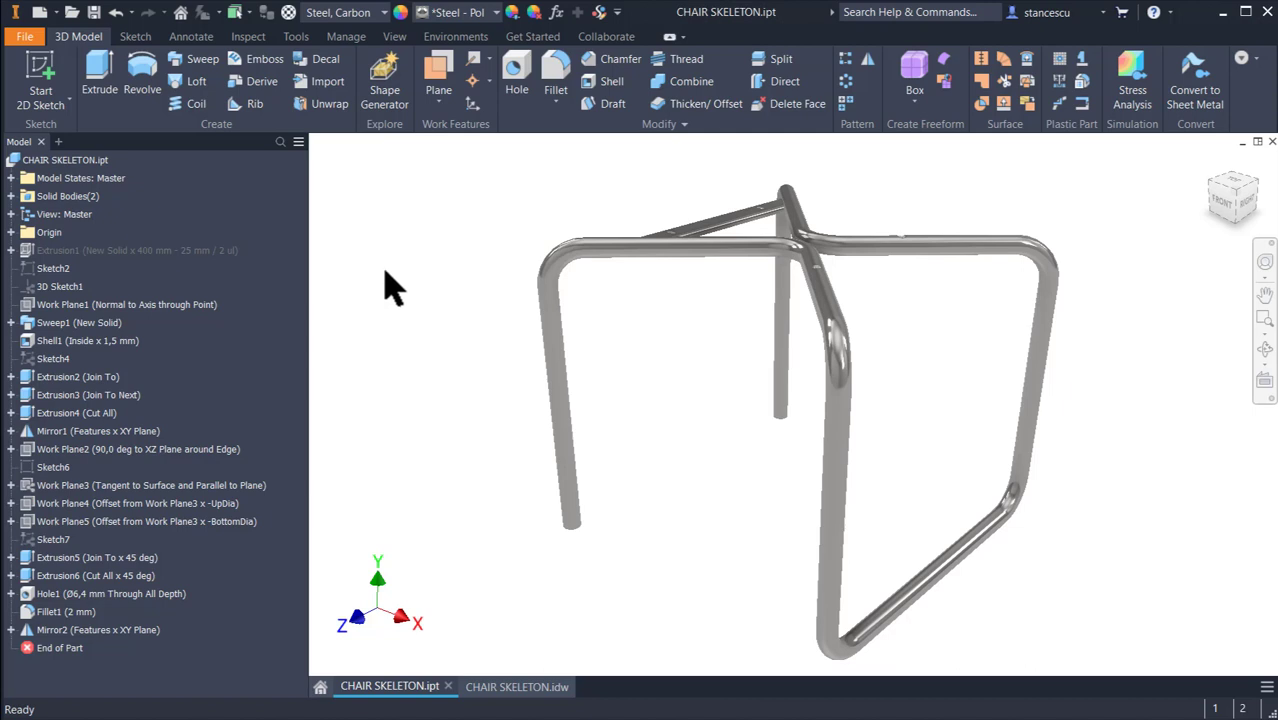
# - Switch to the web browser, search Google for fastgrup.ro/tutorials and open the Tutorials - Grupul FAST page
pyautogui.click(545, 718)
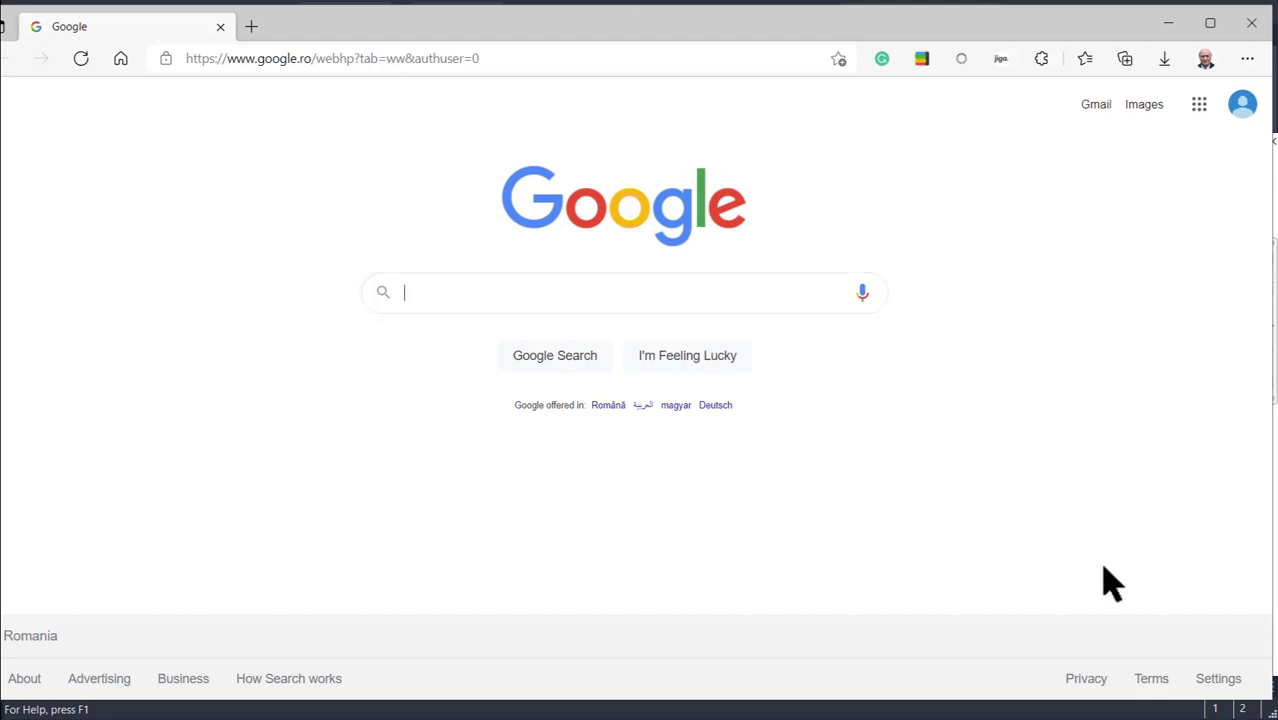
pyautogui.write('fa')
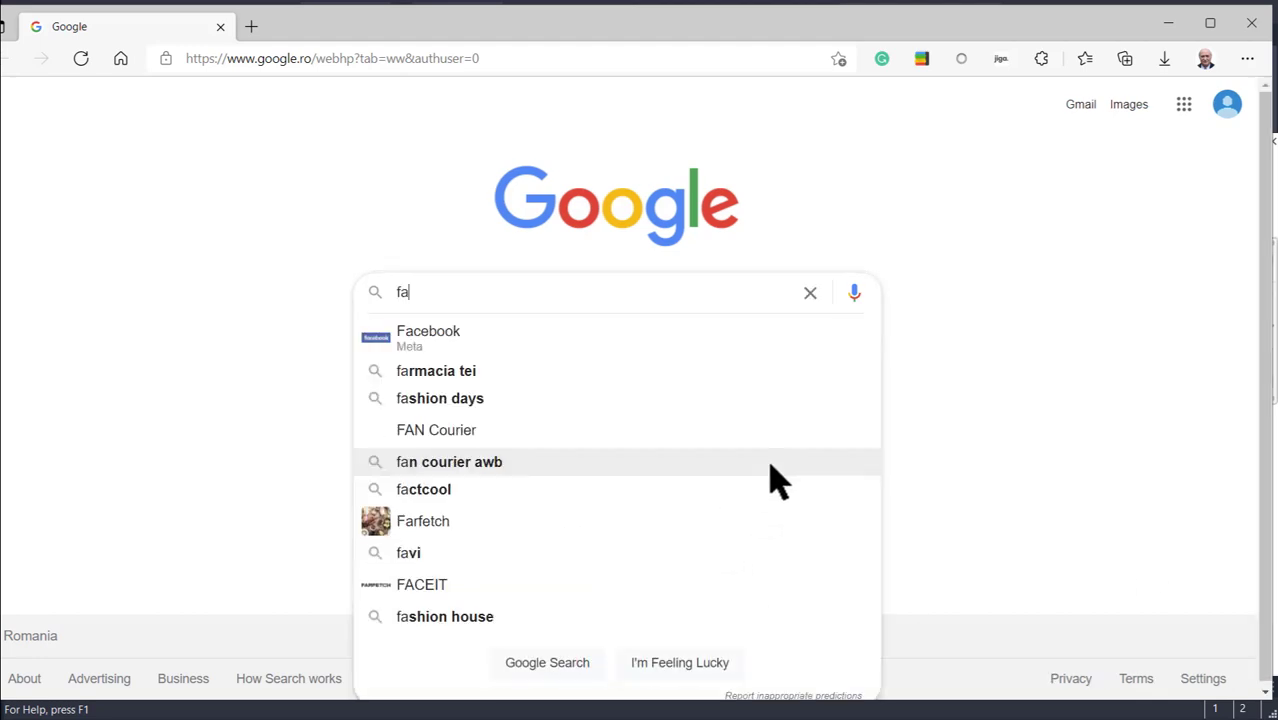
pyautogui.write('stgrup')
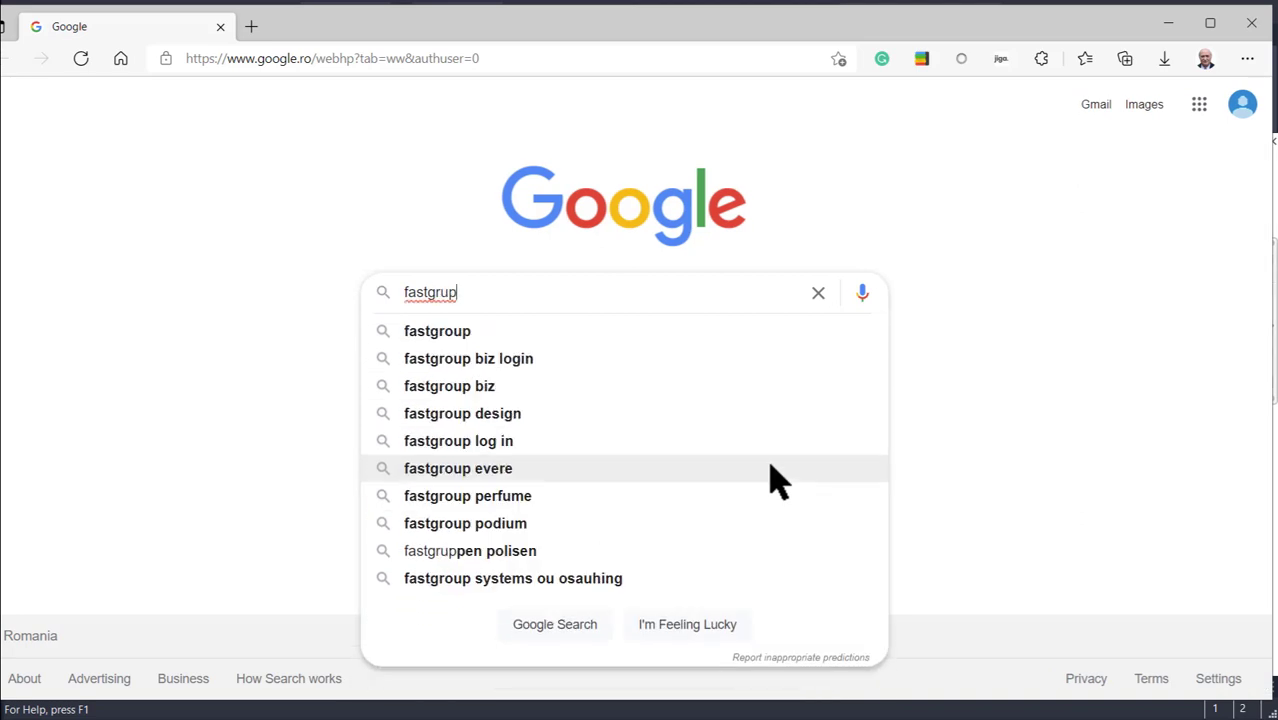
pyautogui.write('.')
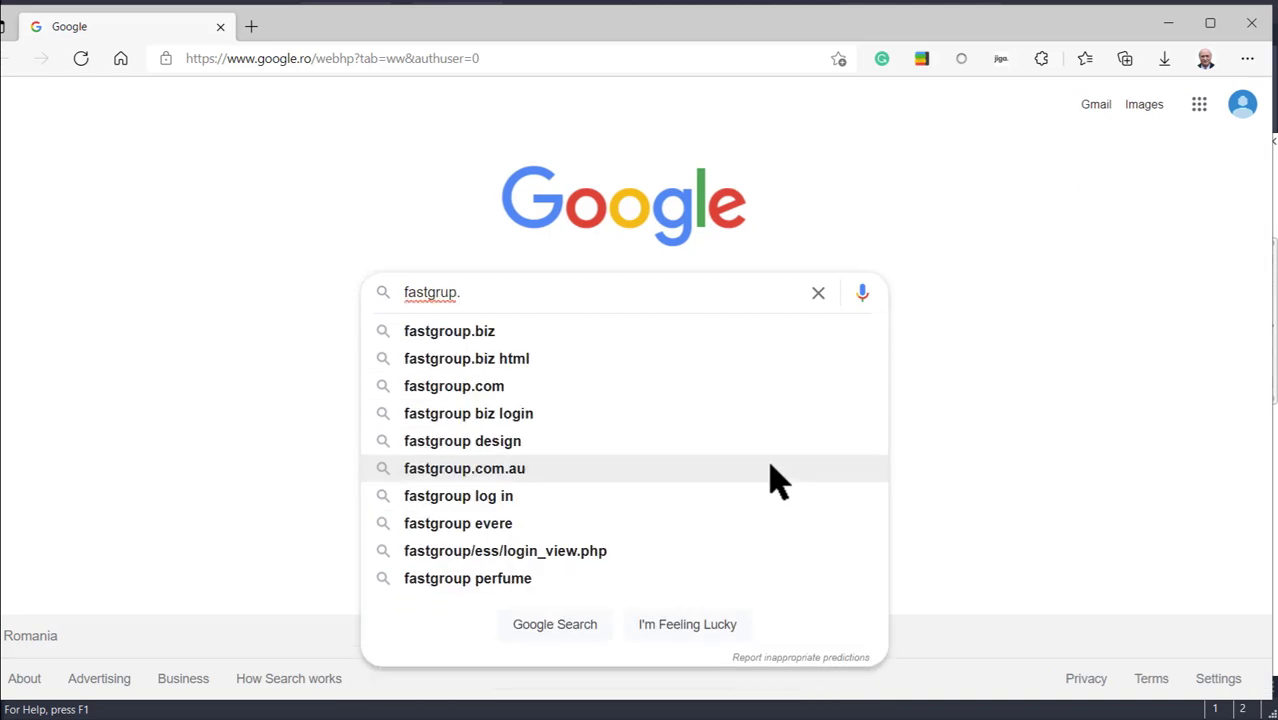
pyautogui.write('ro/tutorials')
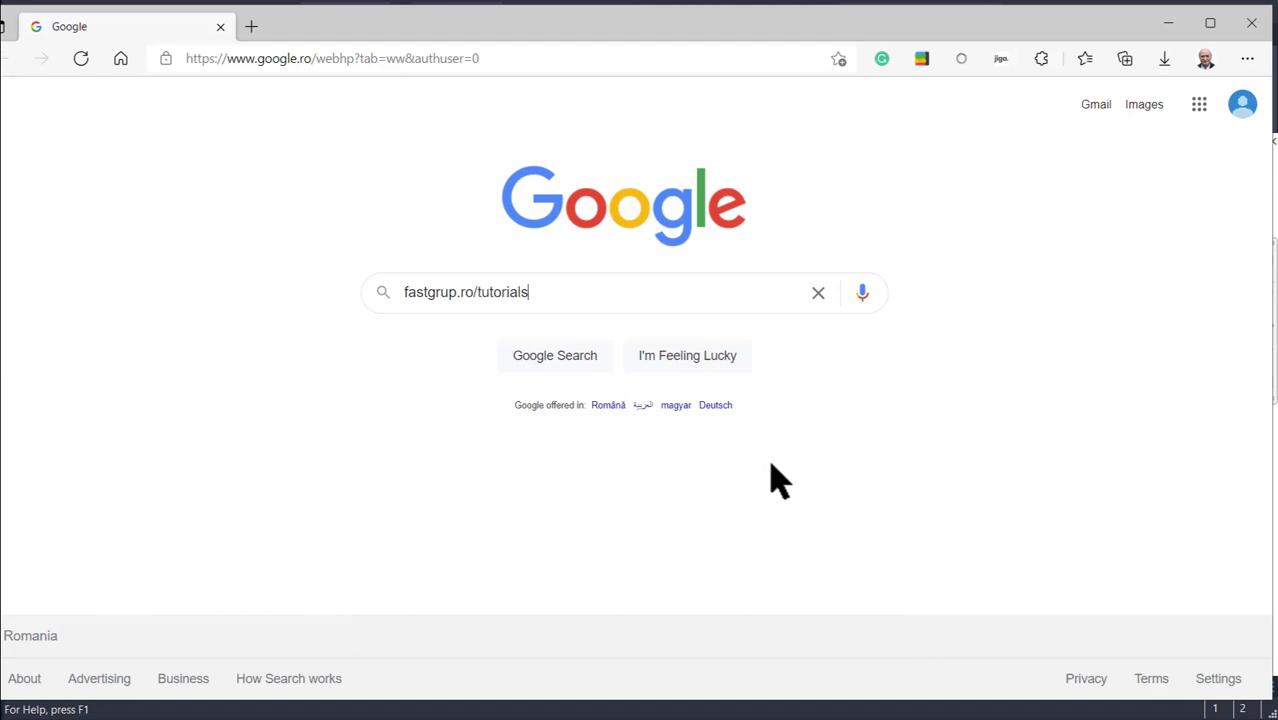
pyautogui.press('Return')
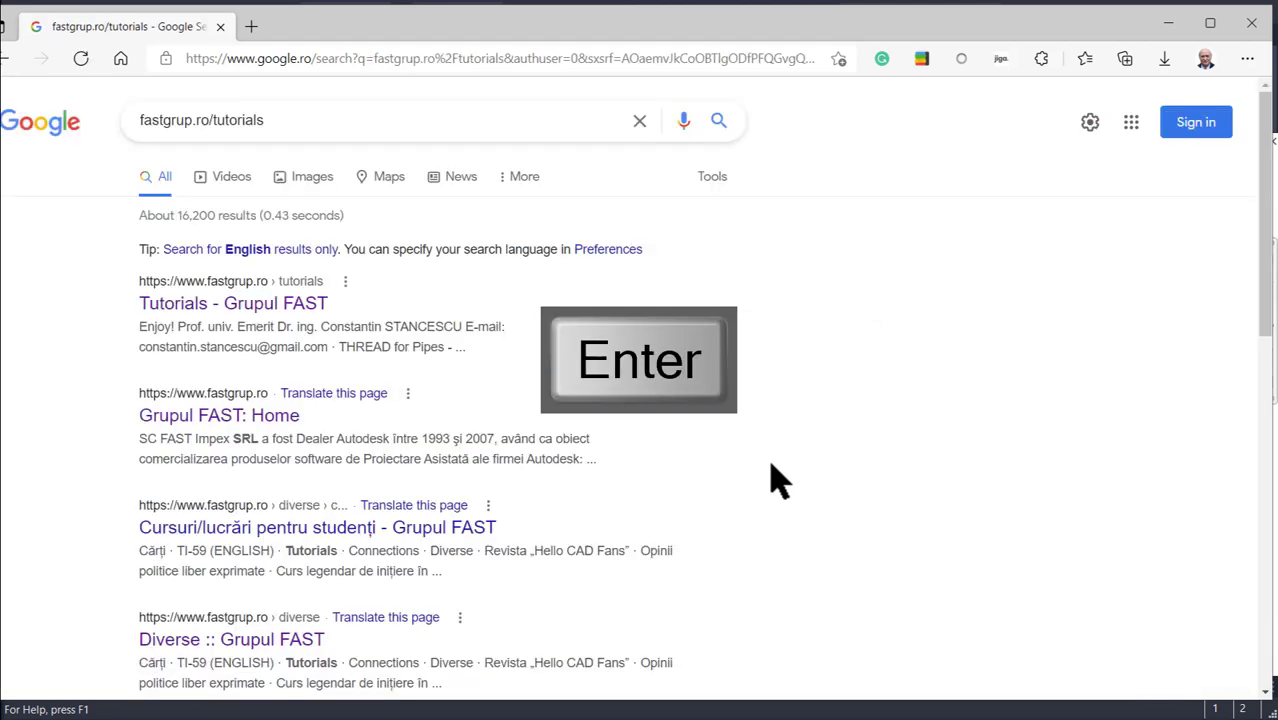
pyautogui.click(246, 306)
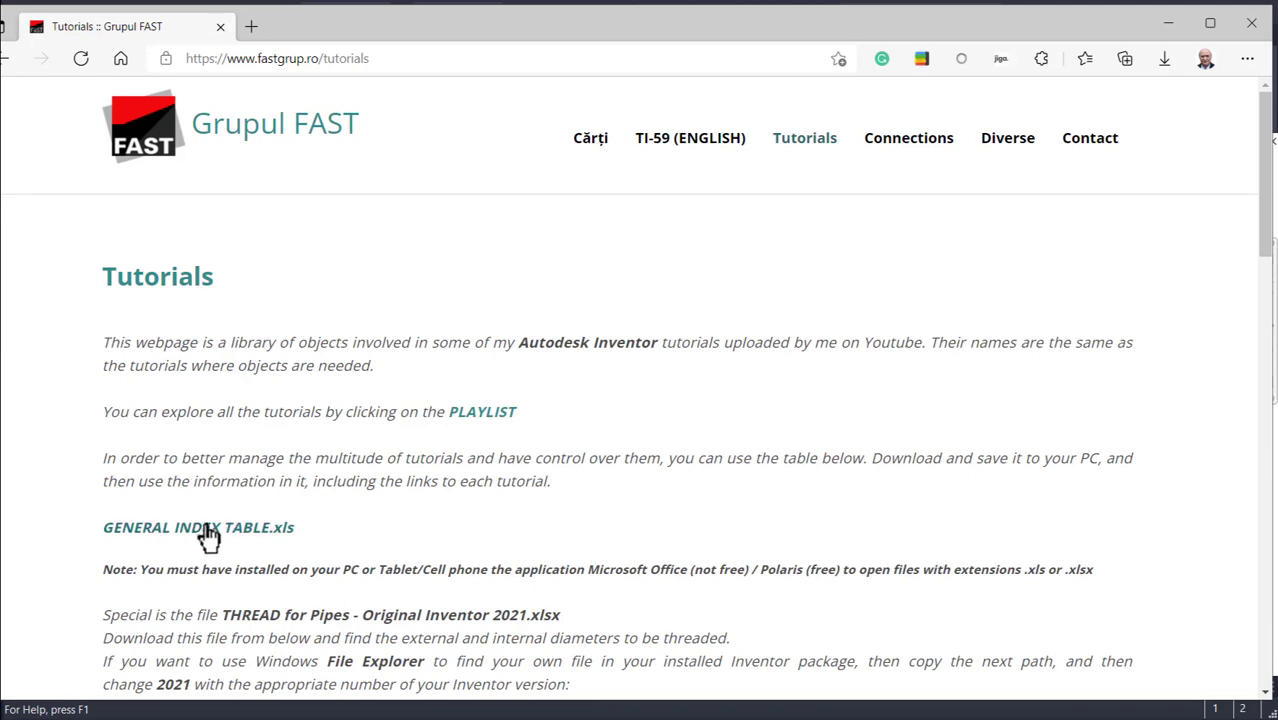
# - Look through the downloadable tutorial files on the page and open GENERAL INDEX TABLE.xls
pyautogui.scroll(-10, 262, 412)
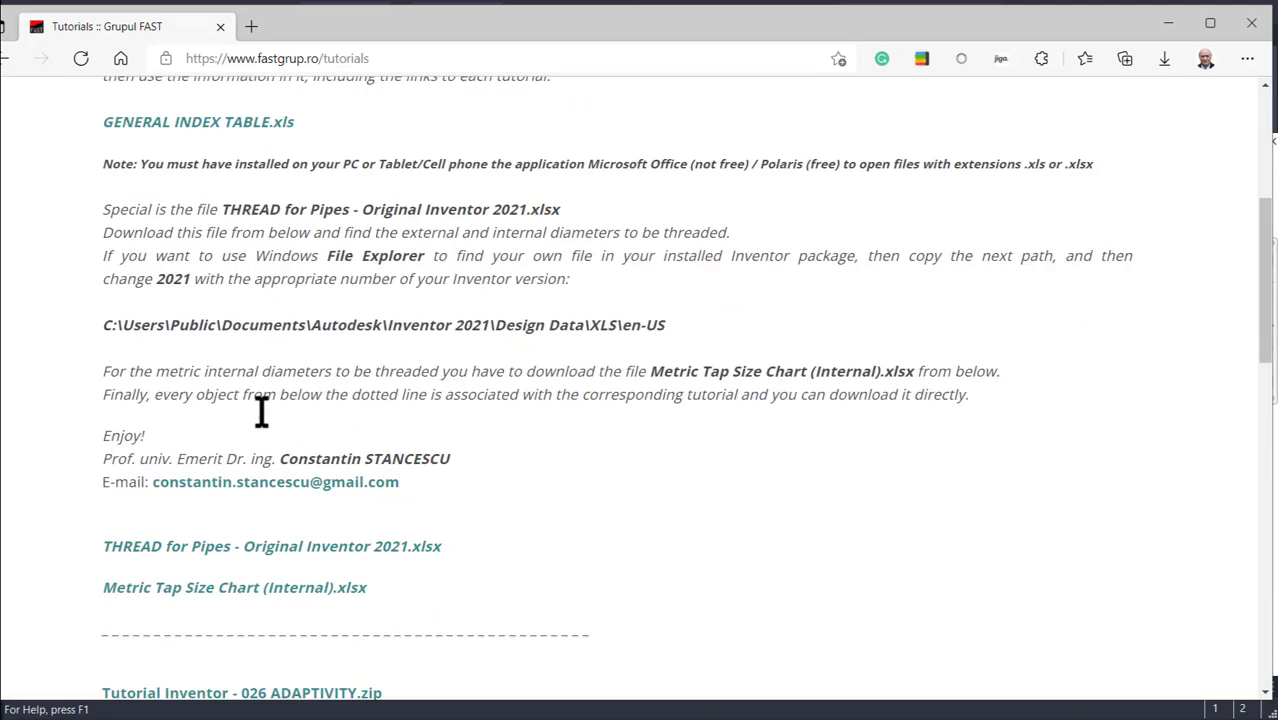
pyautogui.scroll(-7, 263, 424)
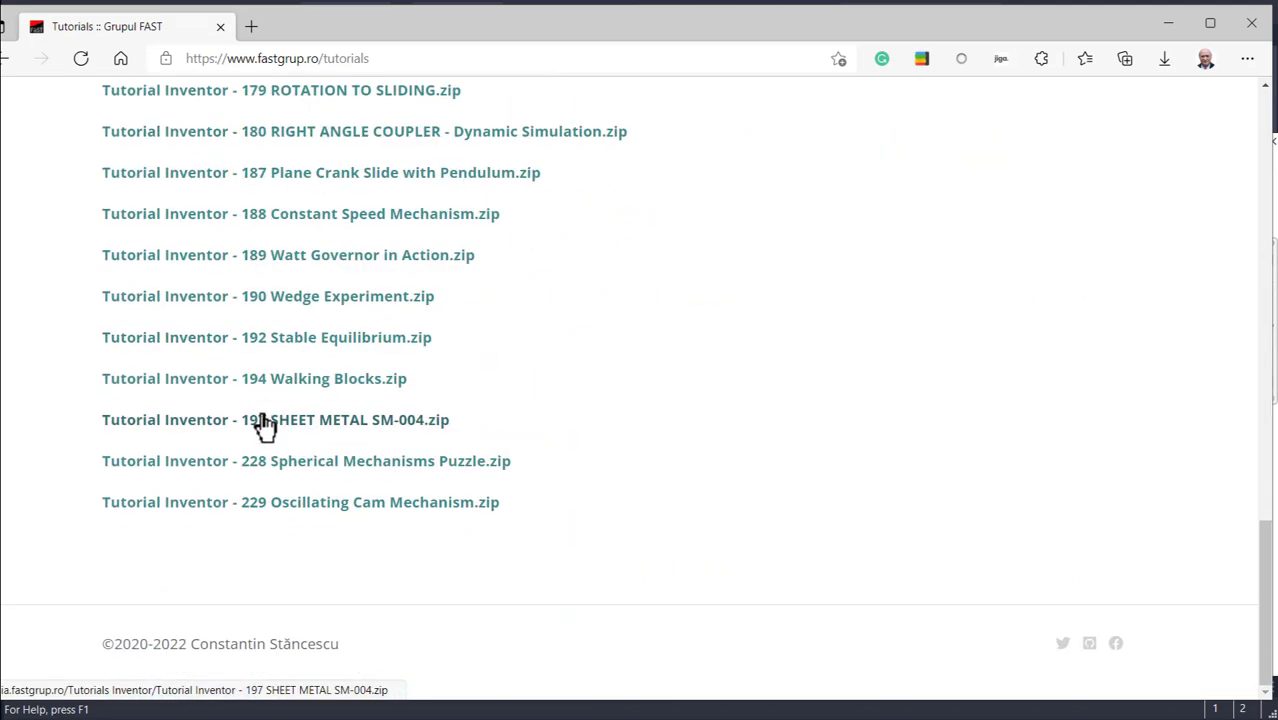
pyautogui.scroll(1, 263, 424)
pyautogui.scroll(5, 279, 396)
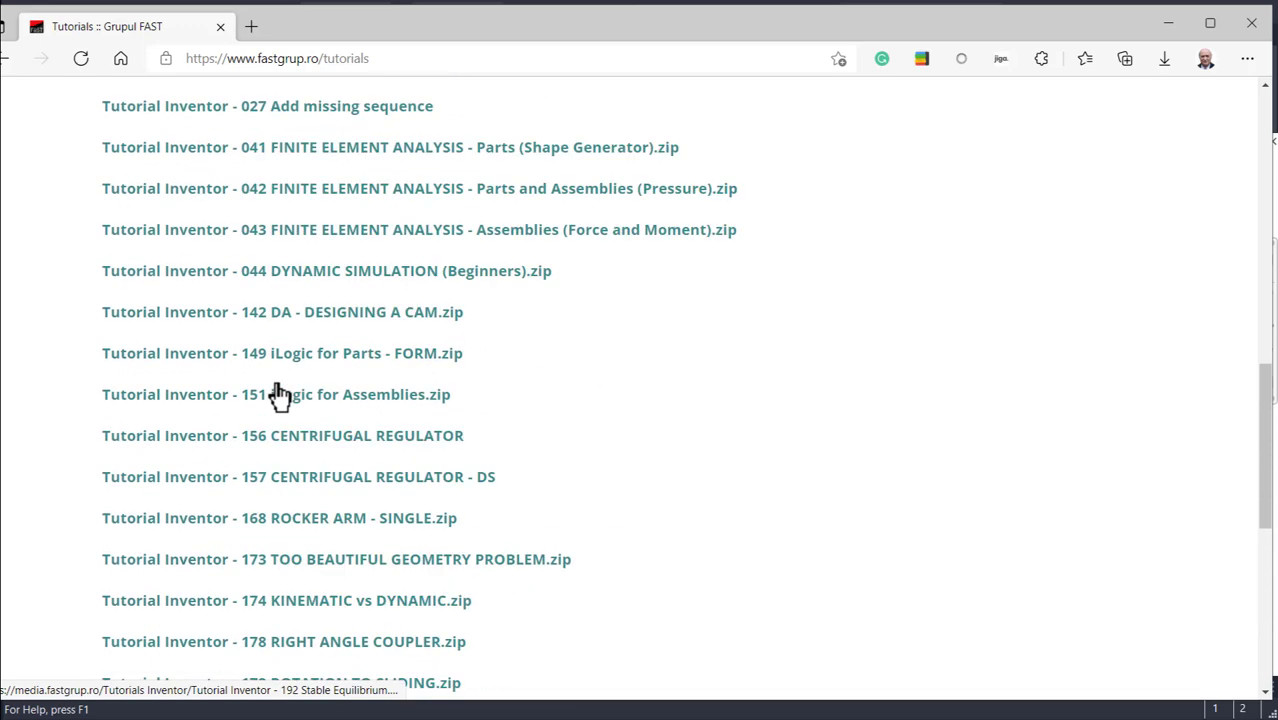
pyautogui.scroll(-6, 301, 328)
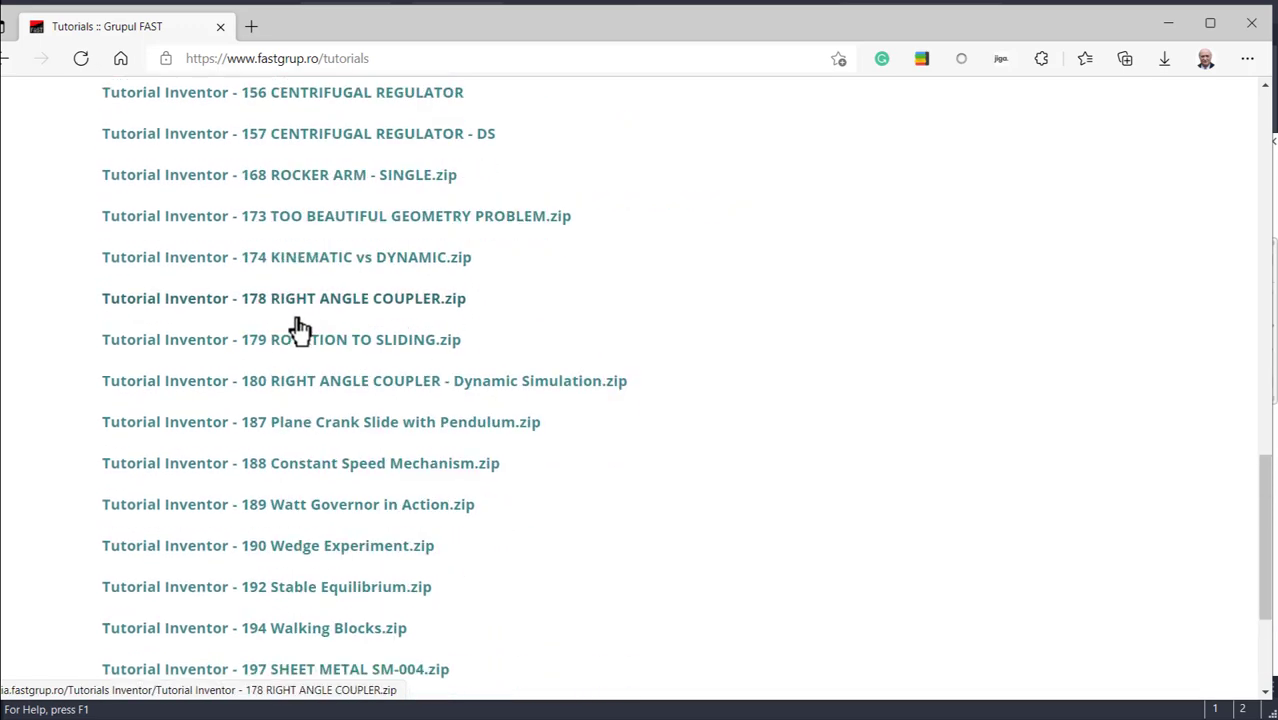
pyautogui.scroll(15, 298, 336)
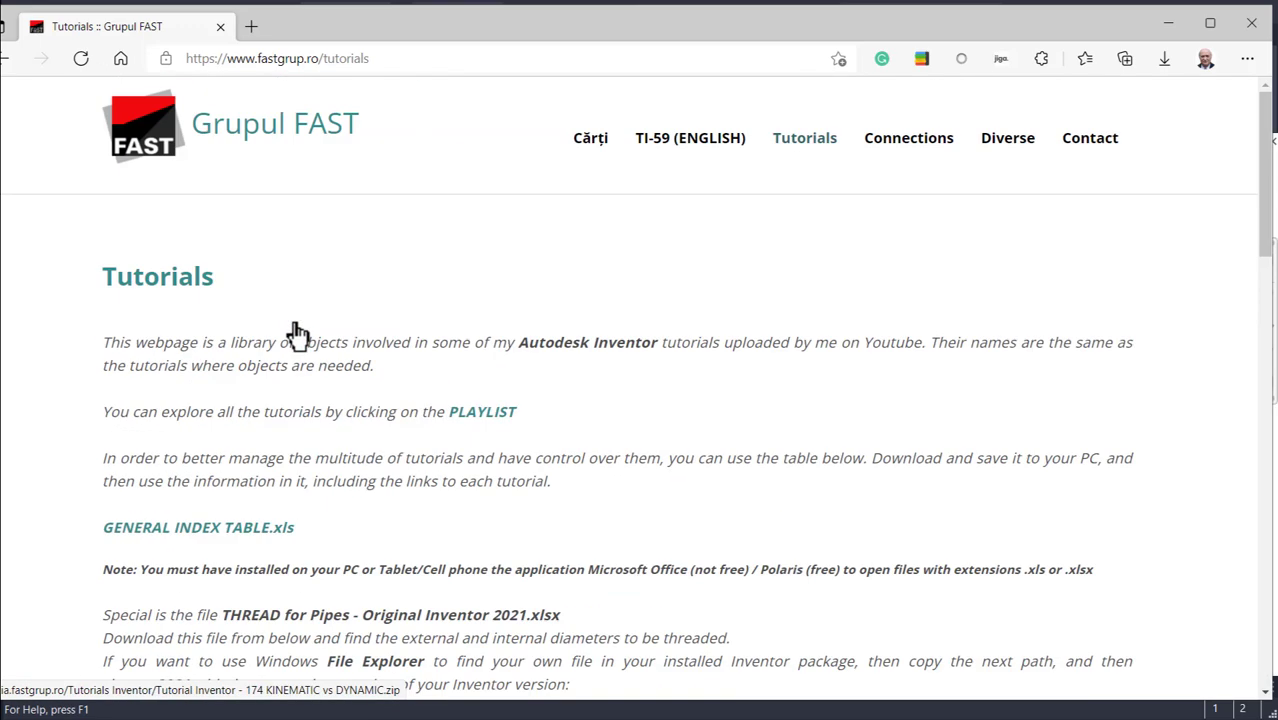
pyautogui.scroll(-1, 298, 336)
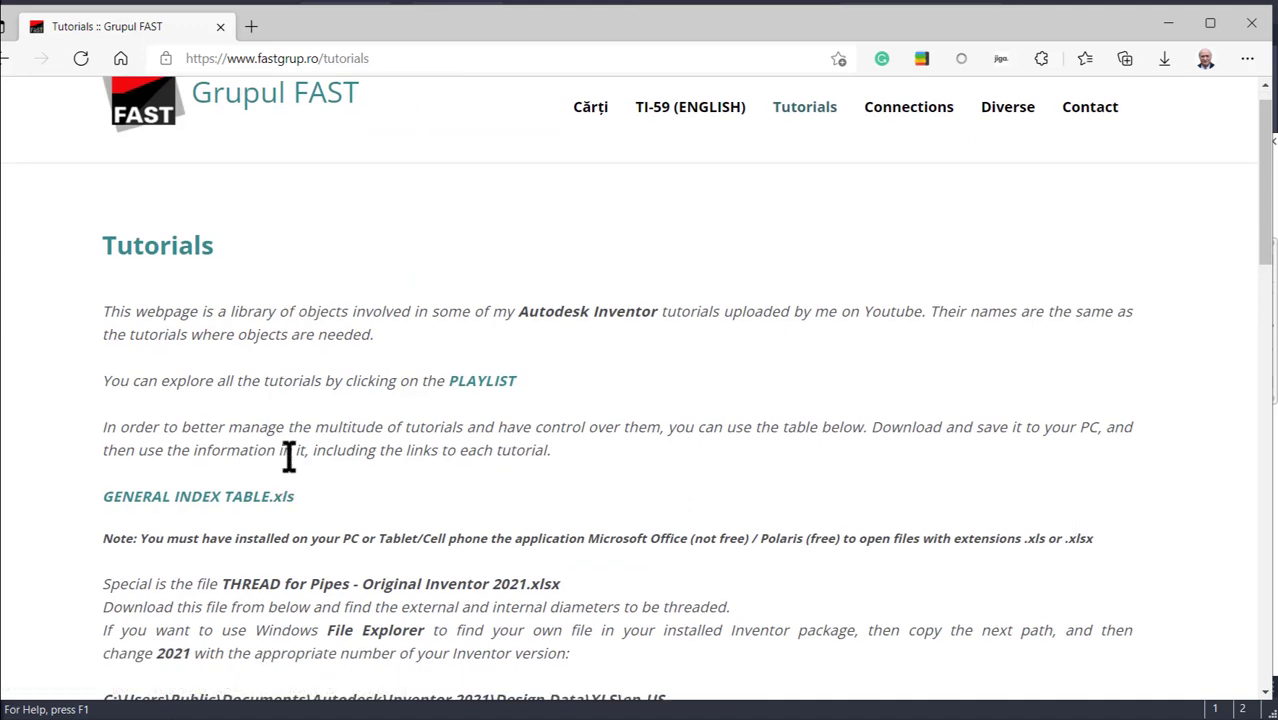
pyautogui.click(215, 505)
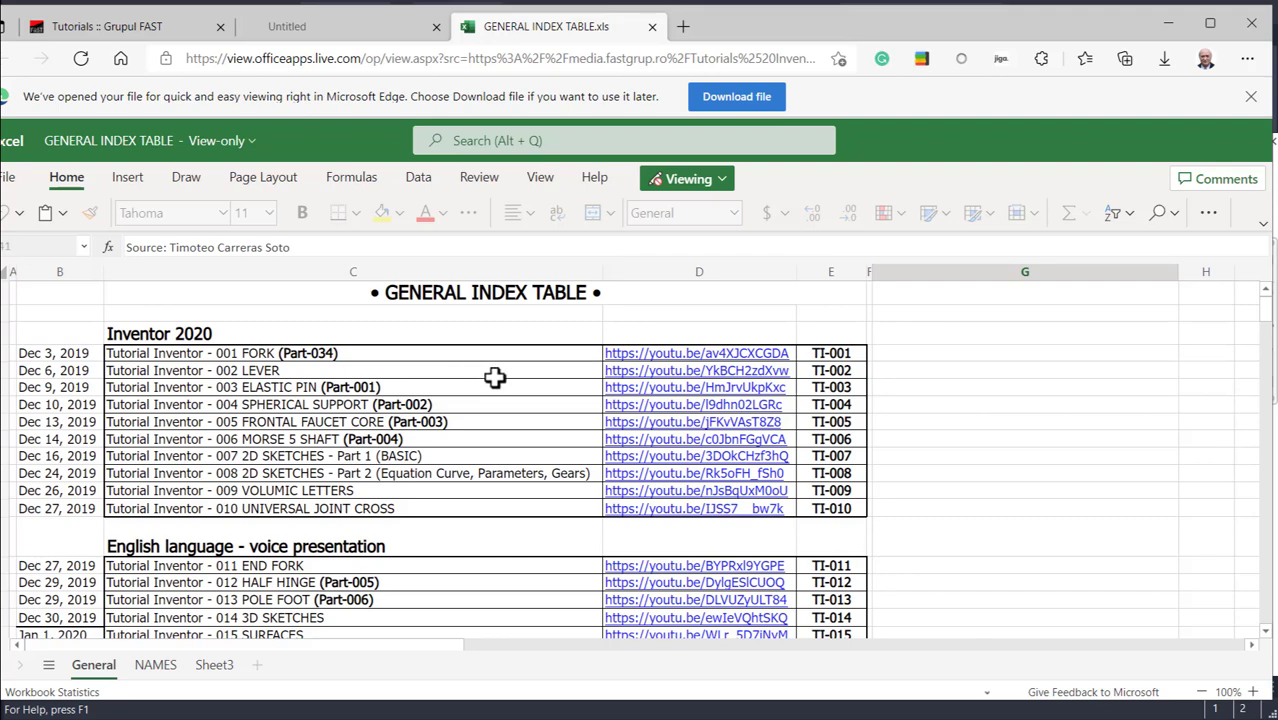
# - Open the Tutorial Inventor - 155 CROSS SHAFT video from its link in the index table, skipping the ad and pausing playback
pyautogui.scroll(-10, 529, 390)
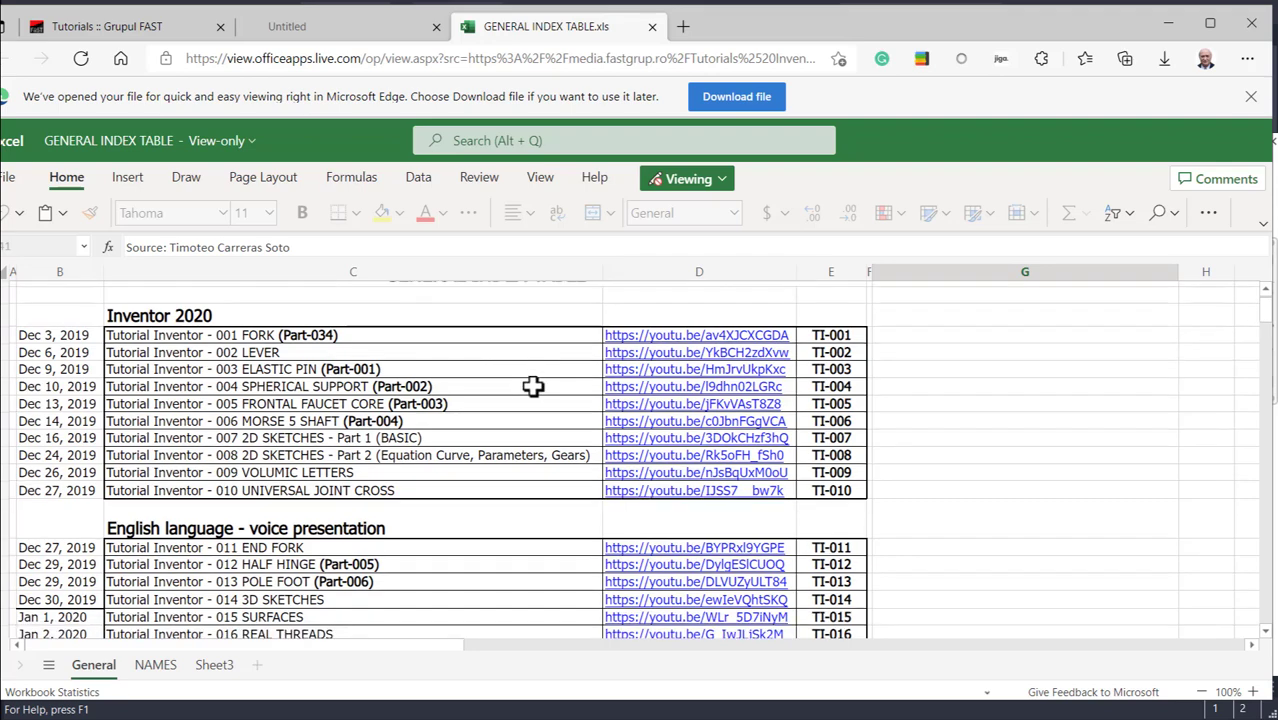
pyautogui.scroll(-20, 533, 388)
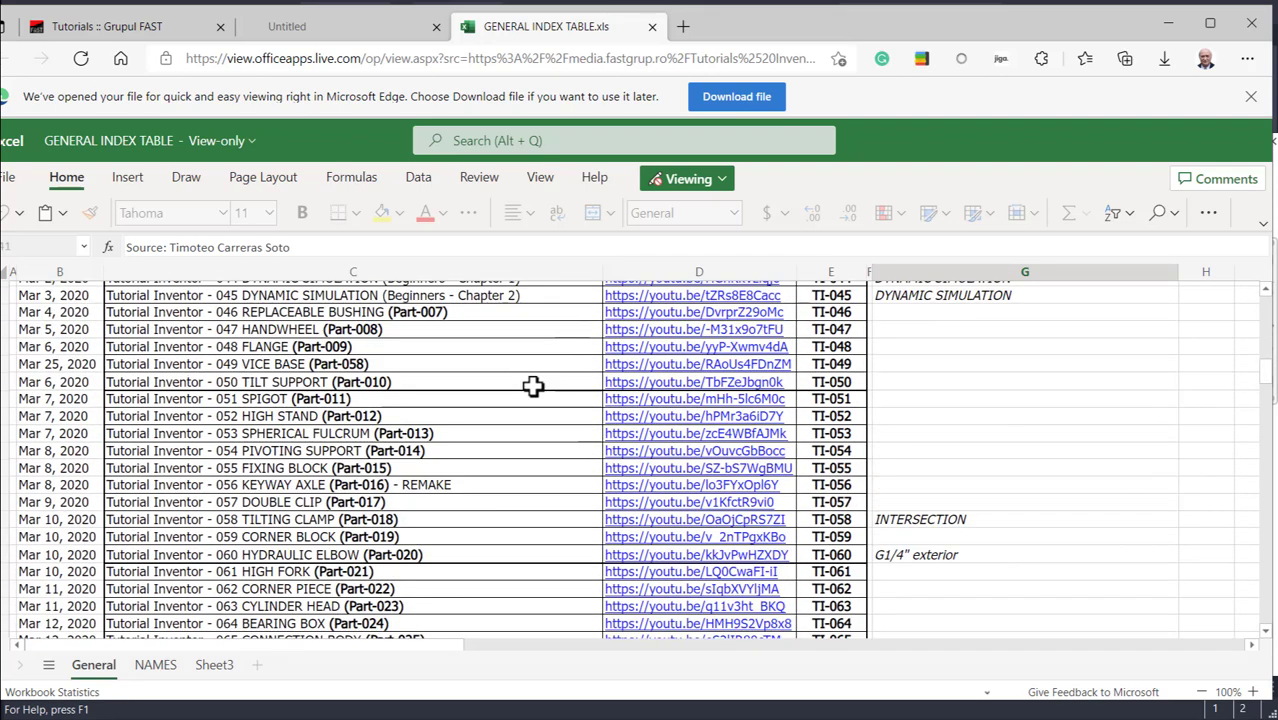
pyautogui.scroll(-9, 533, 388)
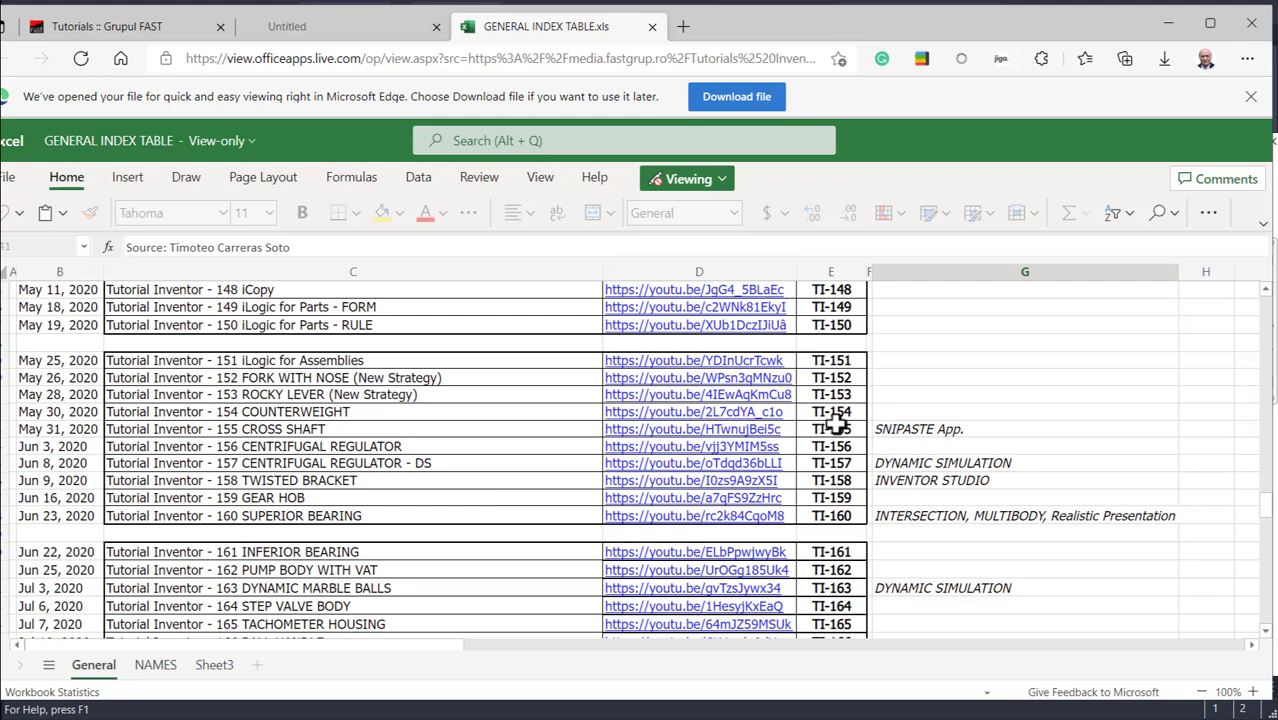
pyautogui.click(656, 433)
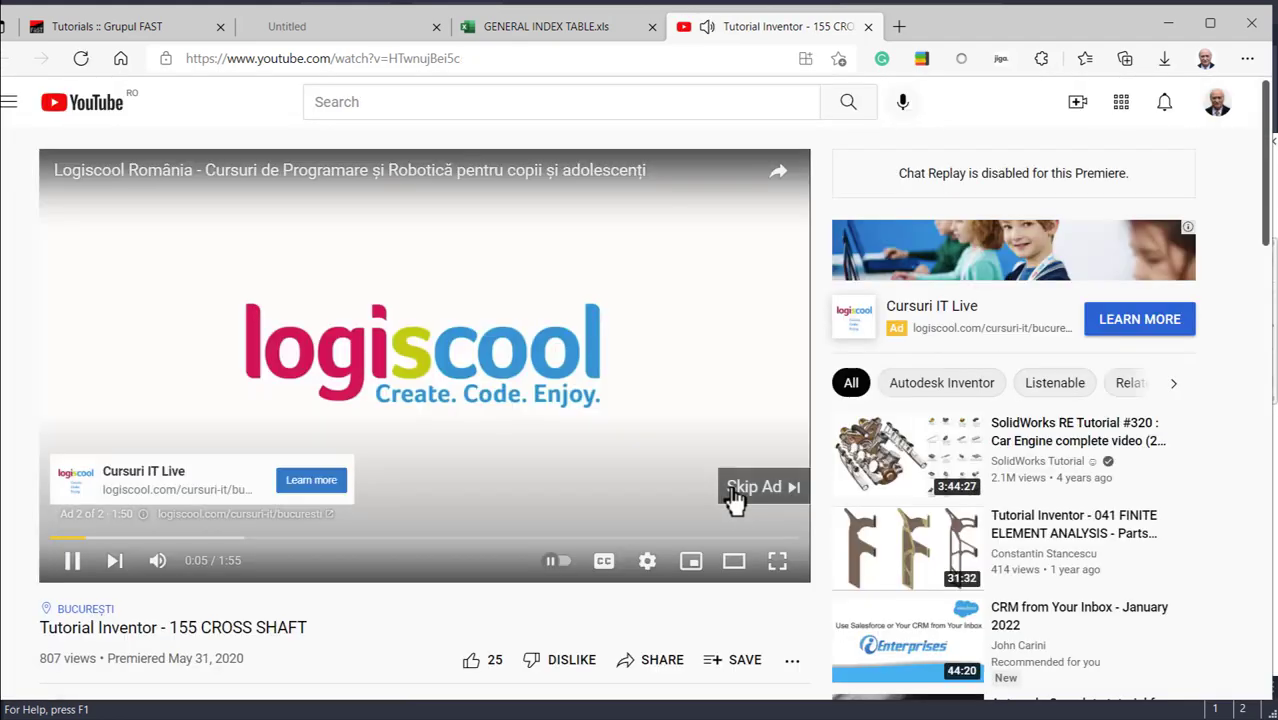
pyautogui.click(748, 487)
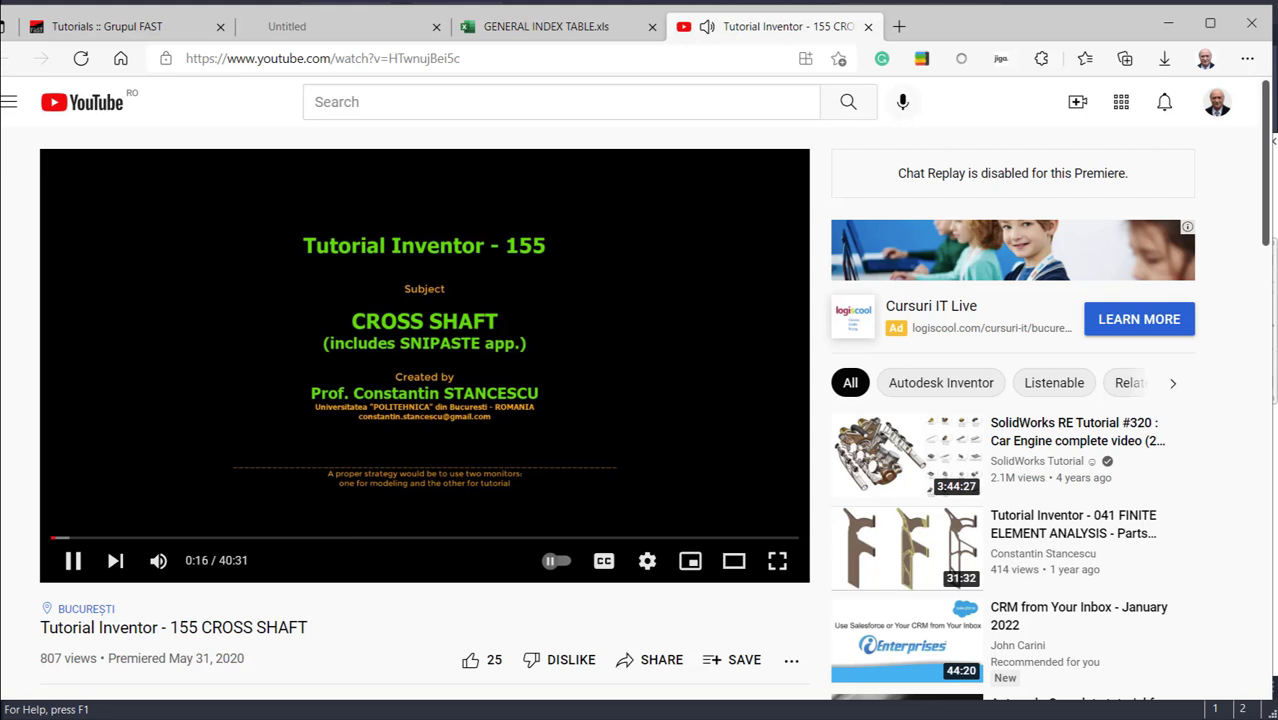
pyautogui.press('space')
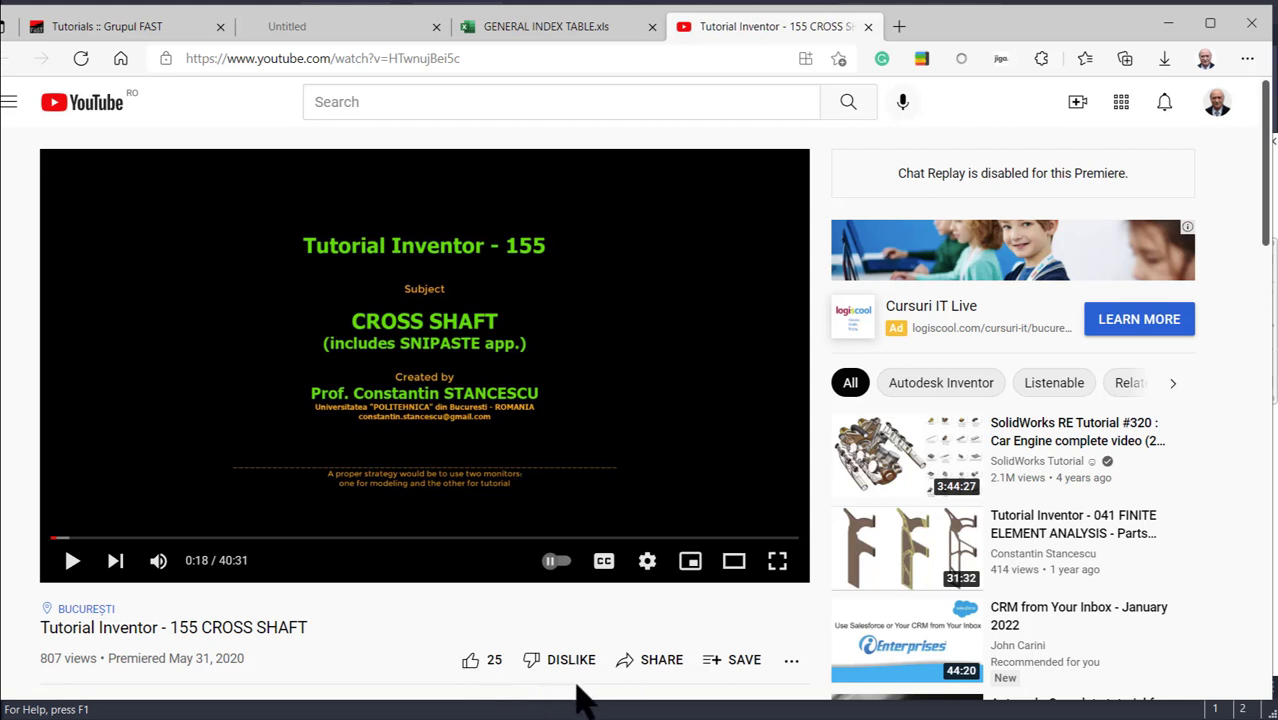
# - Switch back to Inventor and examine the chair skeleton's bent tubes, screw holes and flat cross strip from several angles
pyautogui.hotkey('alt', 'Tab')
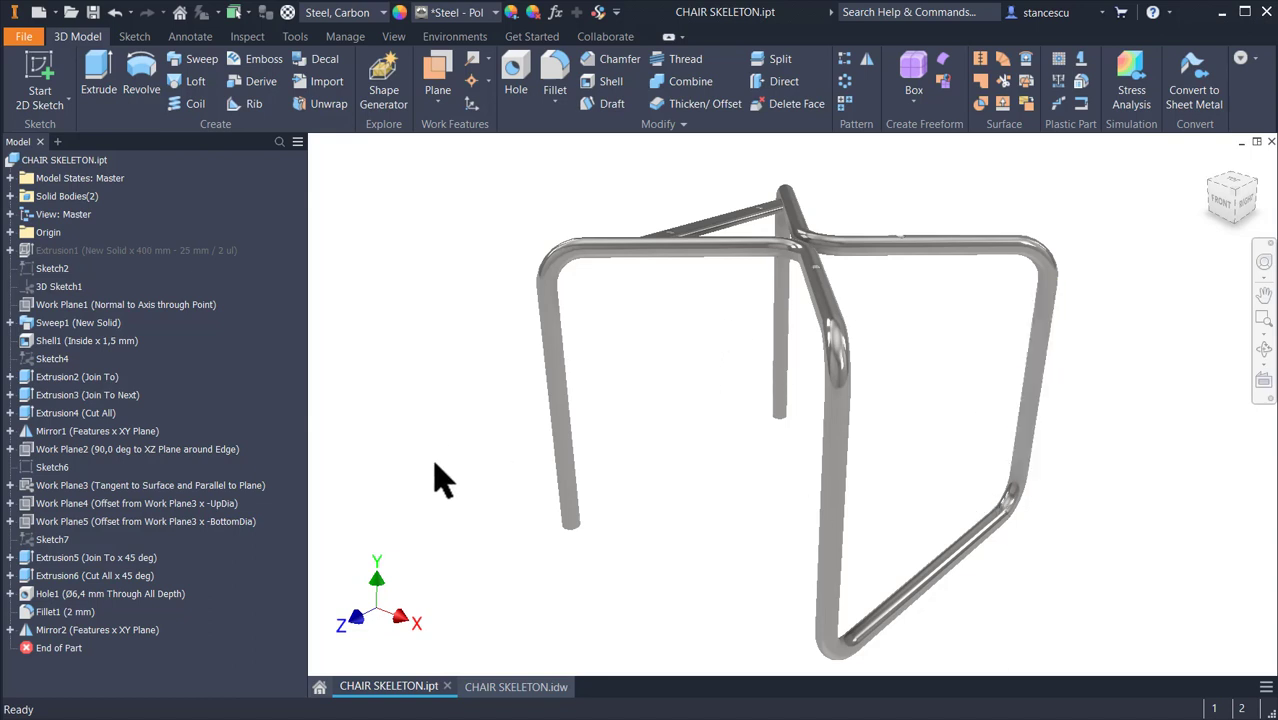
pyautogui.keyDown('shift'); pyautogui.moveTo(424, 425); pyautogui.dragTo(968, 415, button='middle'); pyautogui.keyUp('shift')
pyautogui.scroll(5, 914, 406)
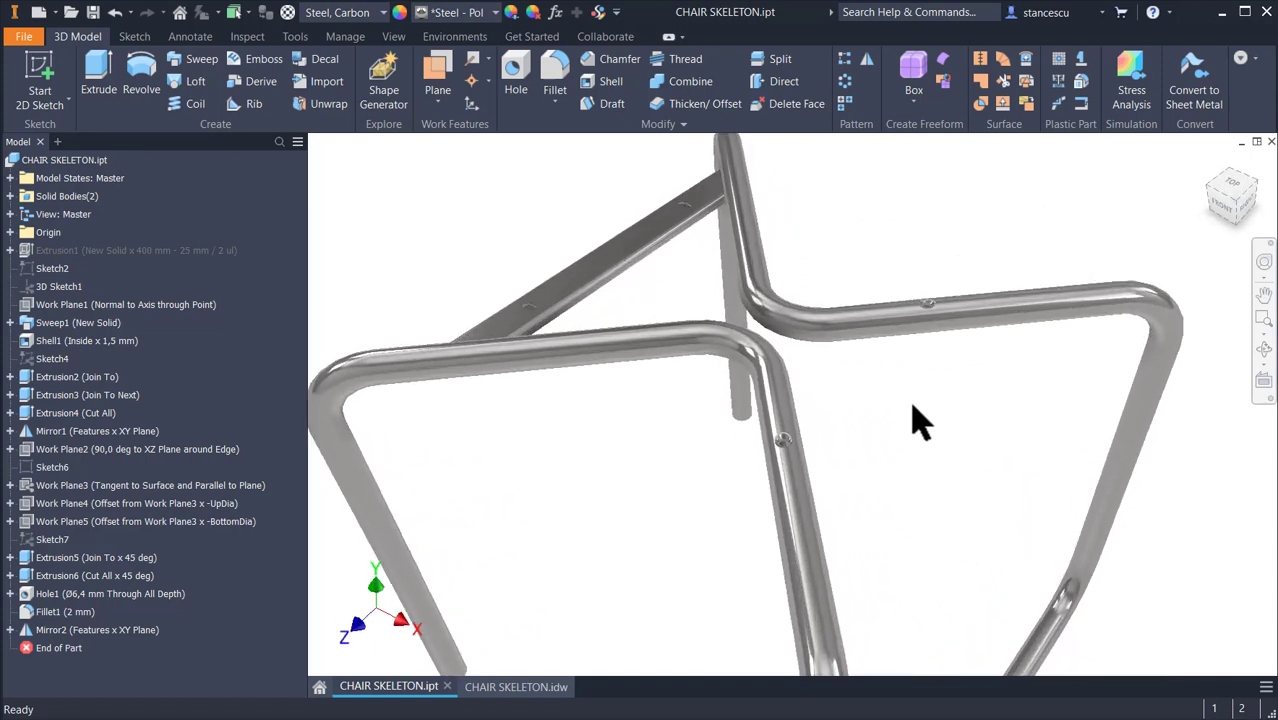
pyautogui.scroll(5, 914, 461)
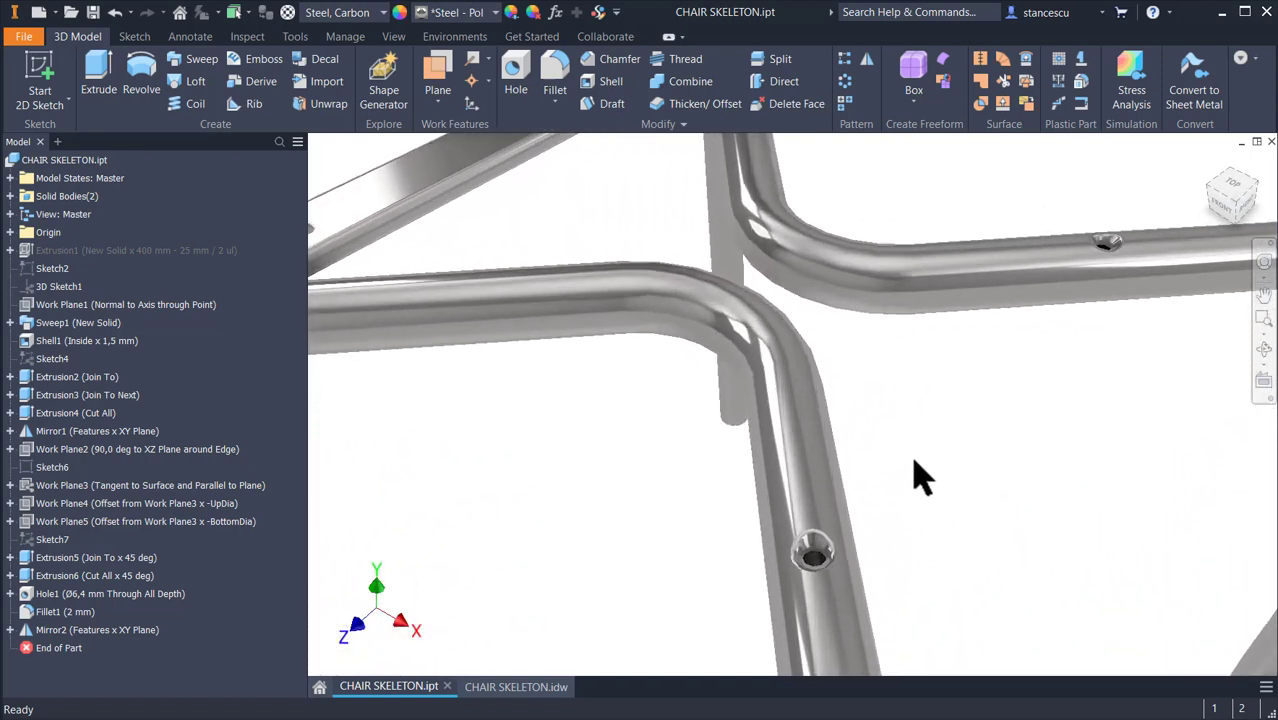
pyautogui.keyDown('shift'); pyautogui.moveTo(920, 462); pyautogui.dragTo(680, 350, button='middle'); pyautogui.keyUp('shift')
pyautogui.press('F6')
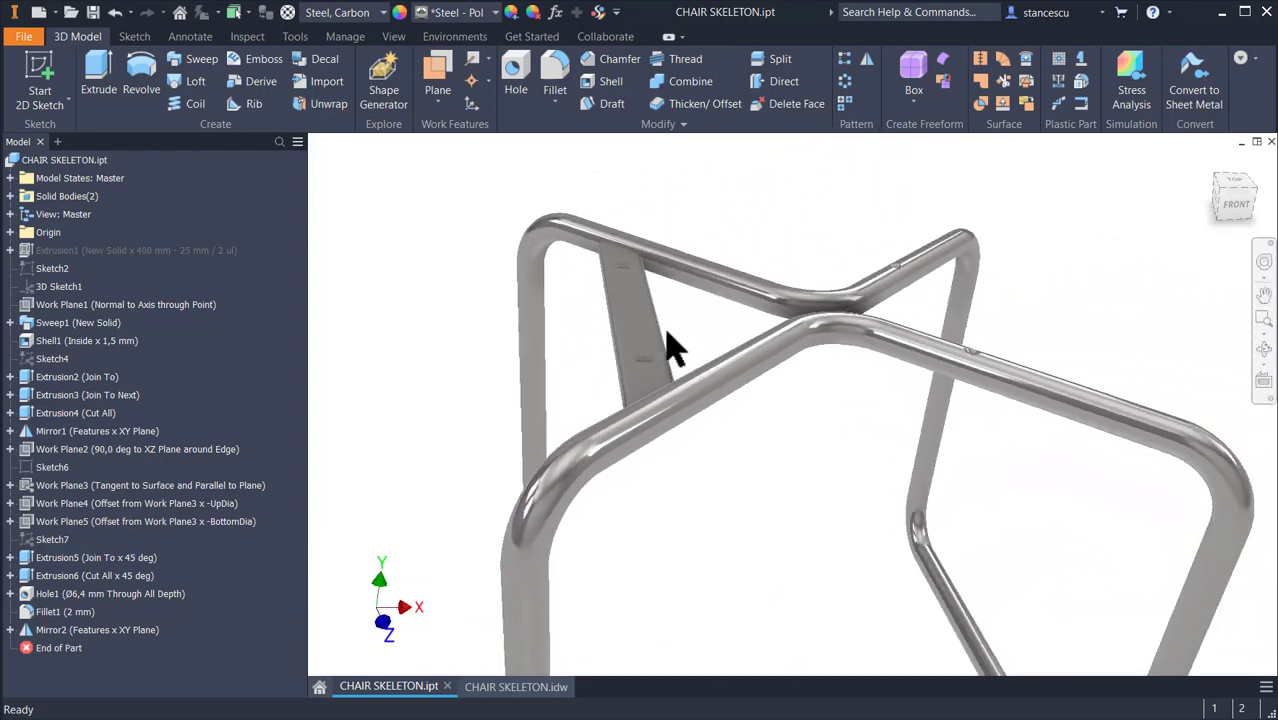
# - Open the CHAIR SKELETON.idw drawing and examine the tube's diameter and wall thickness dimensions in section B-B
pyautogui.click(514, 687)
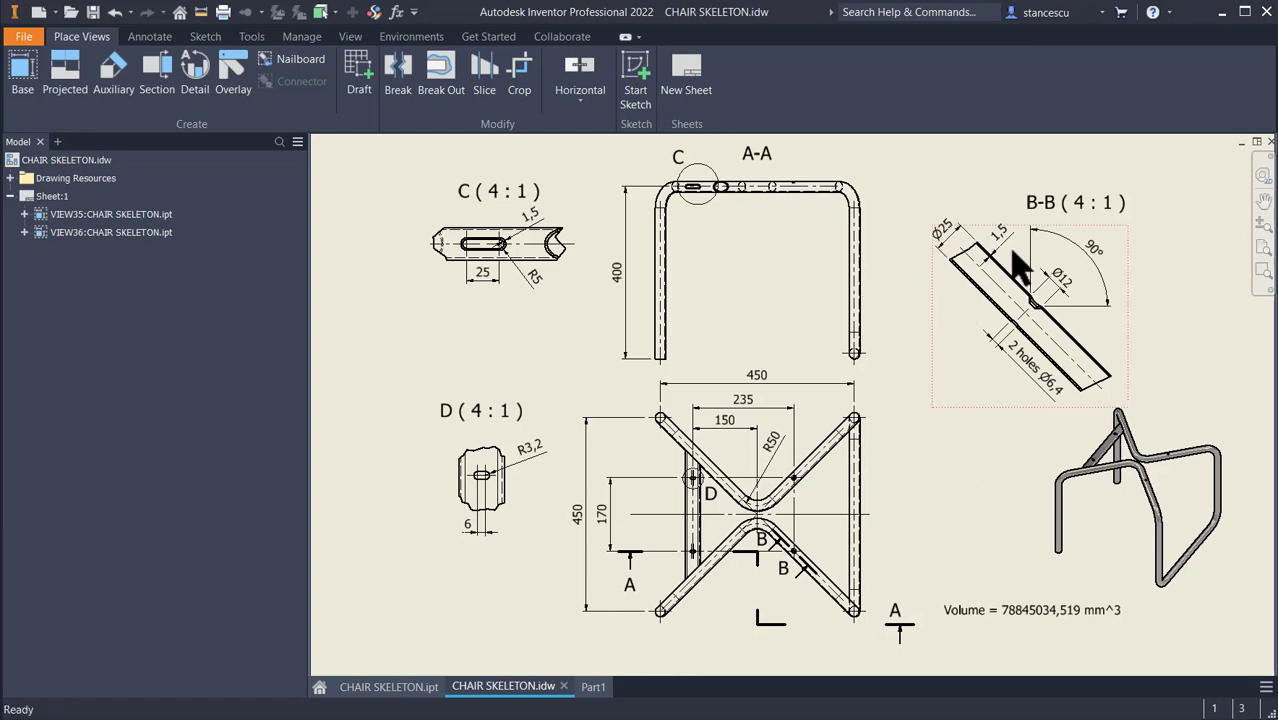
pyautogui.scroll(5, 1013, 260)
pyautogui.moveTo(998, 308); pyautogui.dragTo(961, 485, button='middle')
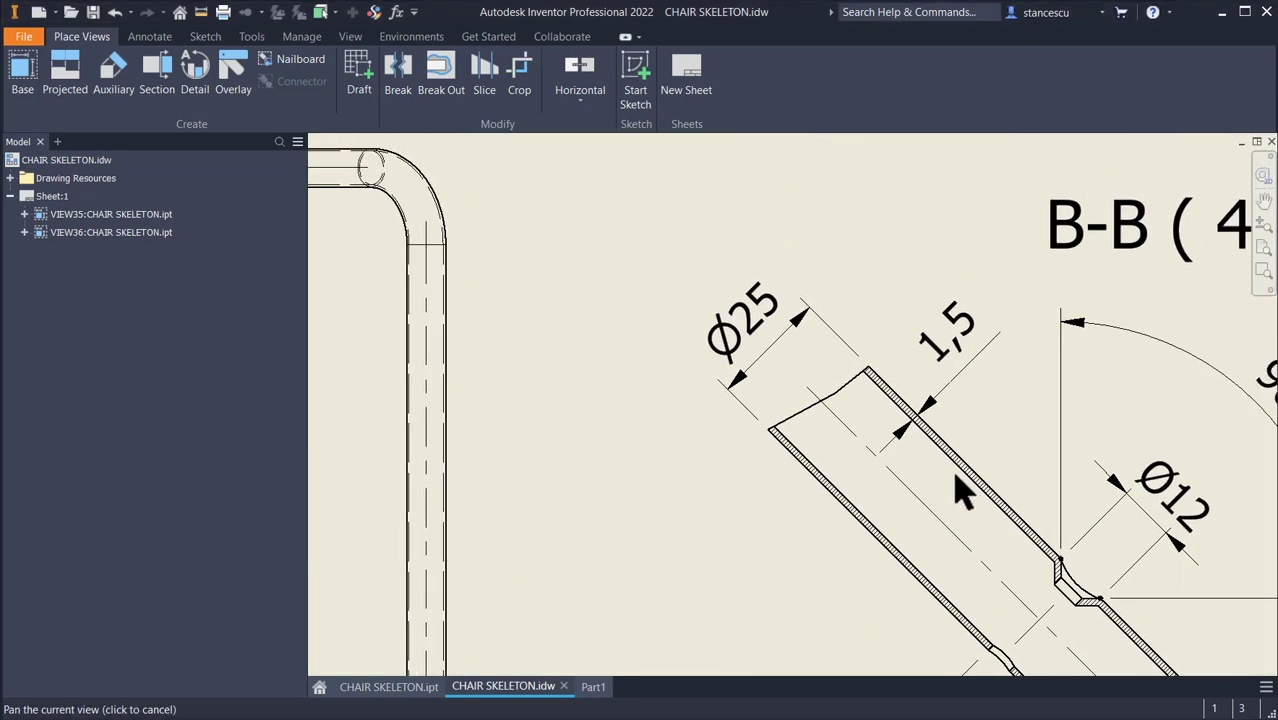
pyautogui.click(752, 357)
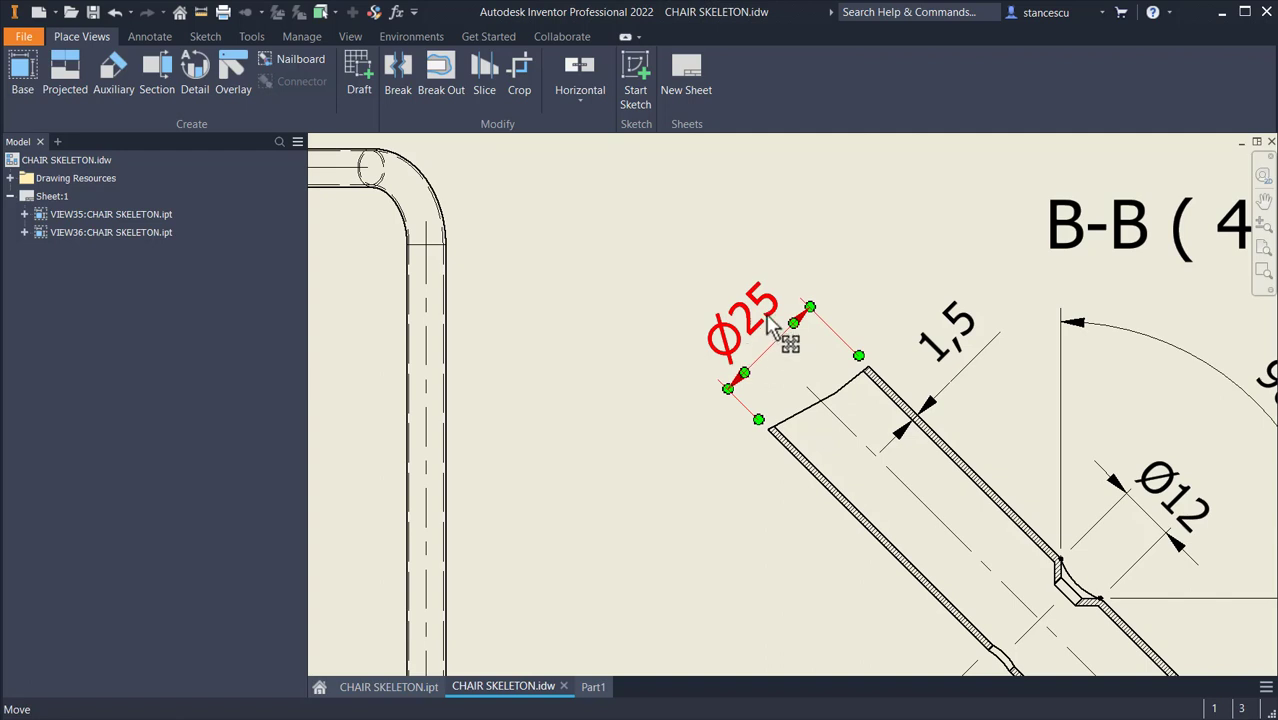
pyautogui.press('Escape')
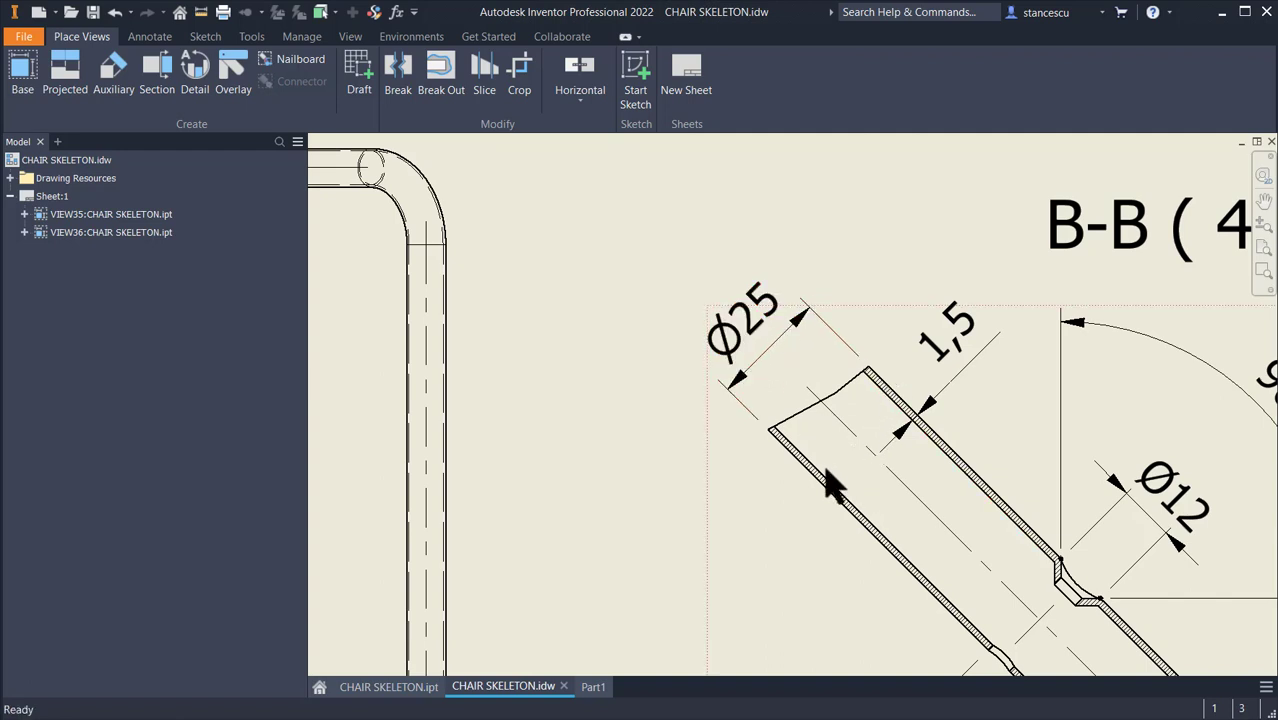
pyautogui.click(913, 418)
pyautogui.press('Escape')
# - Examine the overall length and width dimensions in the plan view and the height dimension in section A-A
pyautogui.scroll(-2, 948, 437)
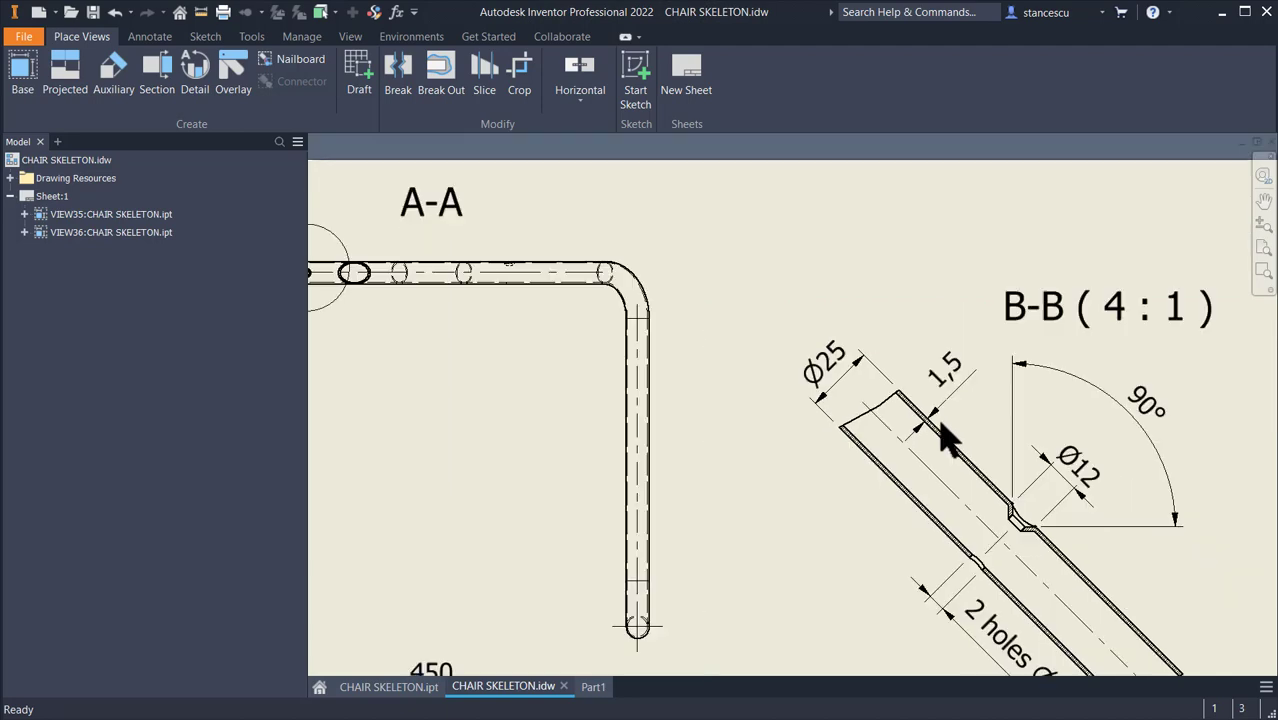
pyautogui.scroll(-3, 938, 430)
pyautogui.moveTo(898, 503); pyautogui.dragTo(973, 268, button='middle')
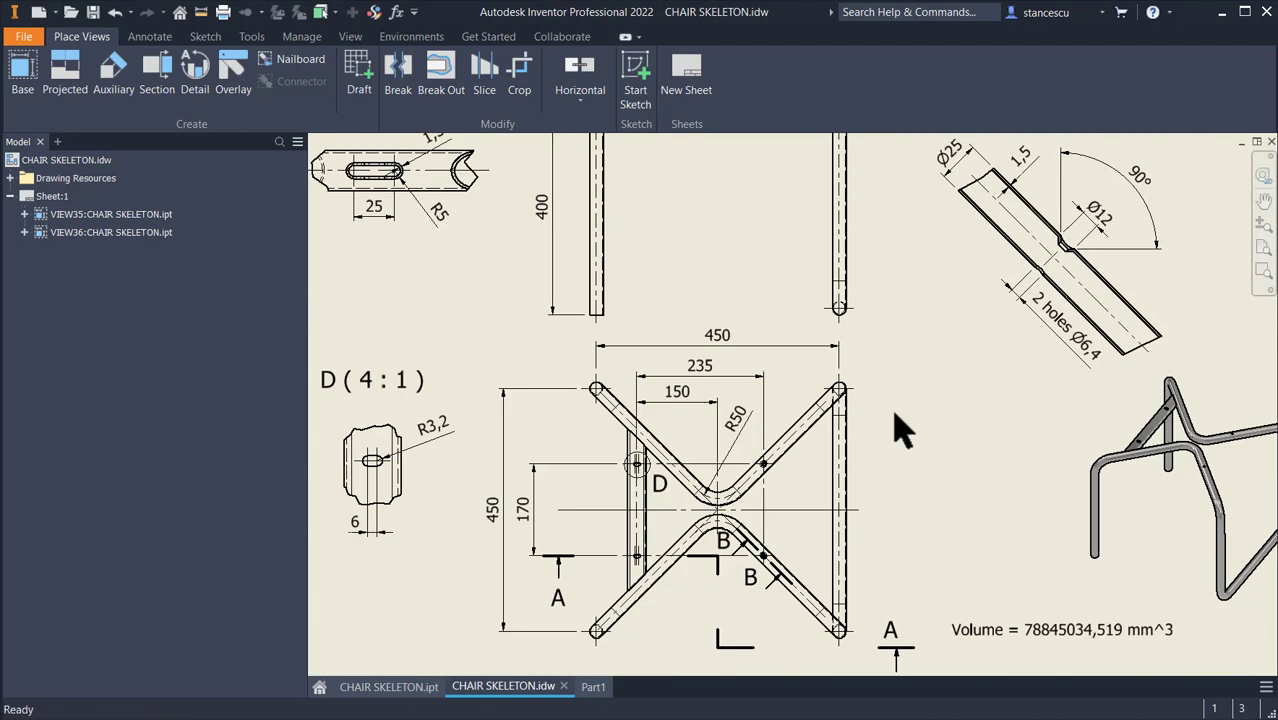
pyautogui.click(507, 628)
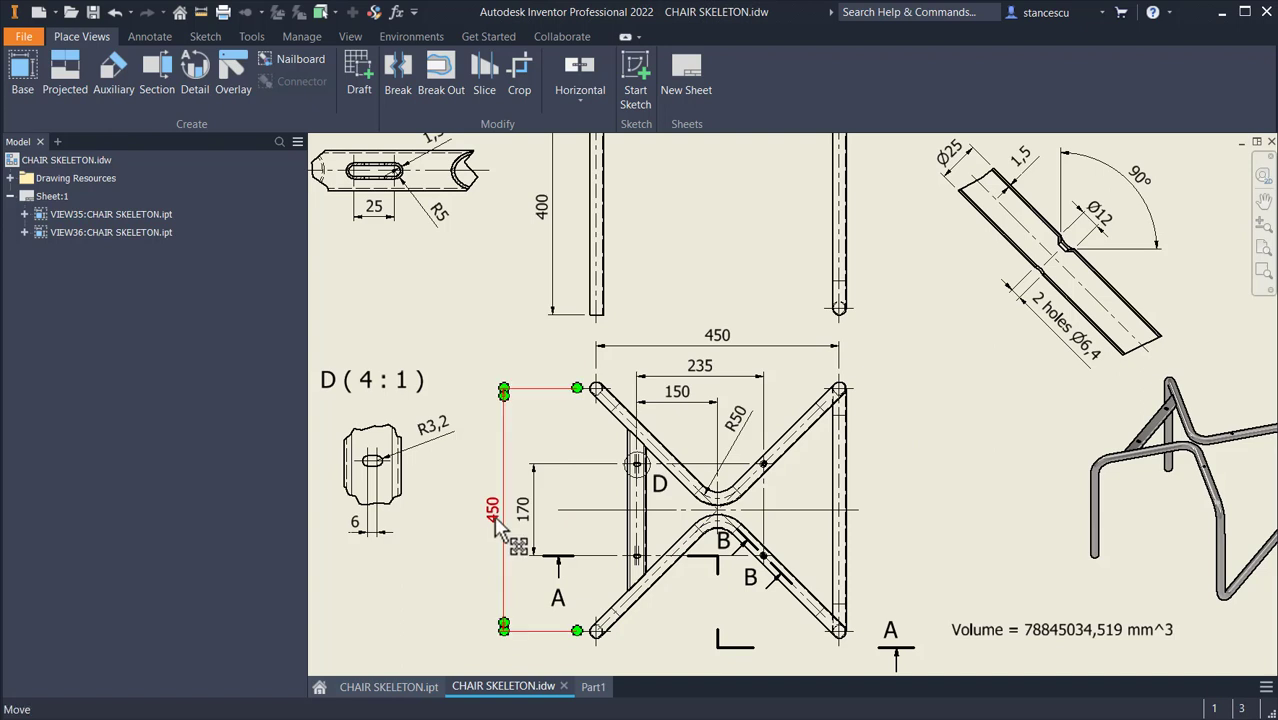
pyautogui.click(724, 350)
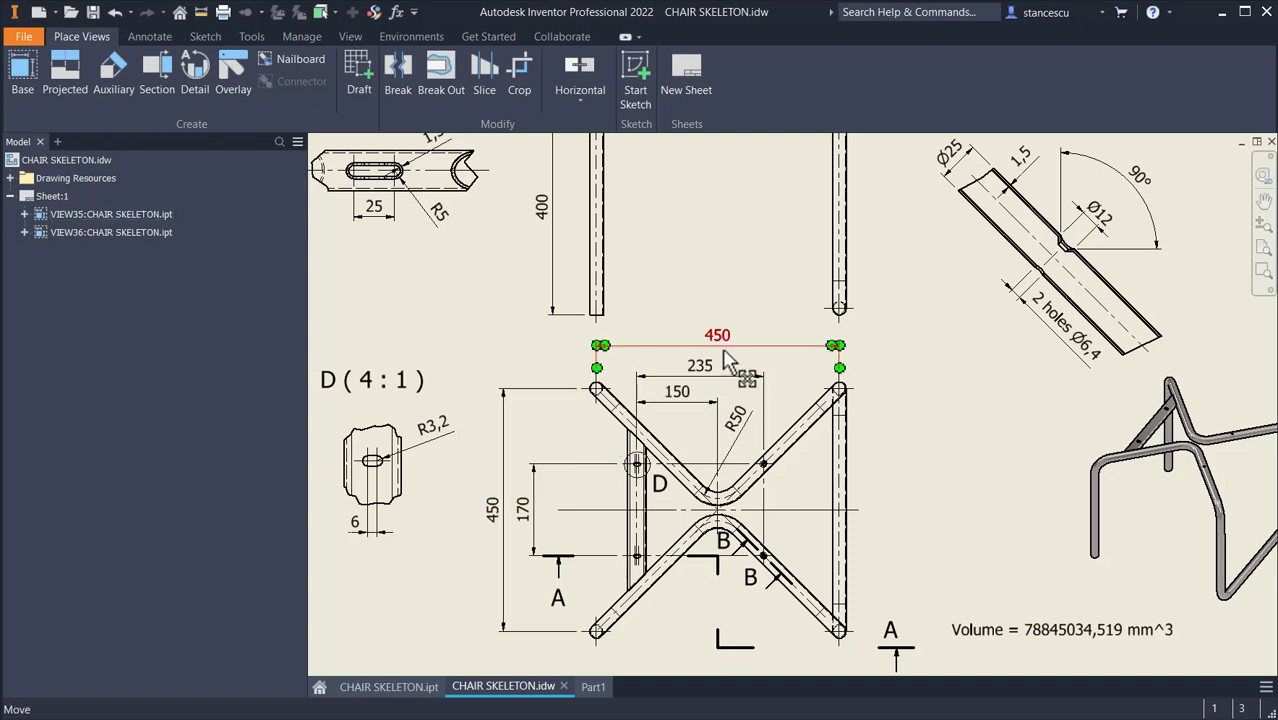
pyautogui.click(685, 300)
pyautogui.moveTo(685, 300); pyautogui.dragTo(633, 428, button='middle')
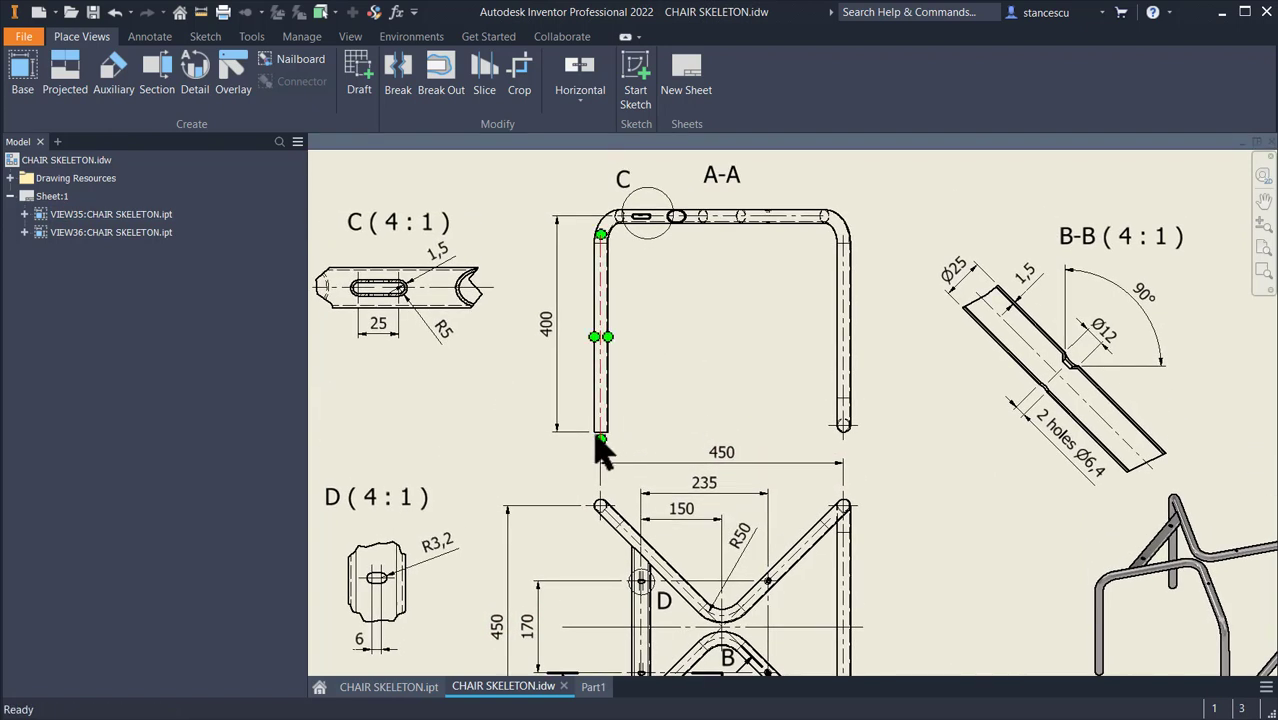
pyautogui.click(557, 345)
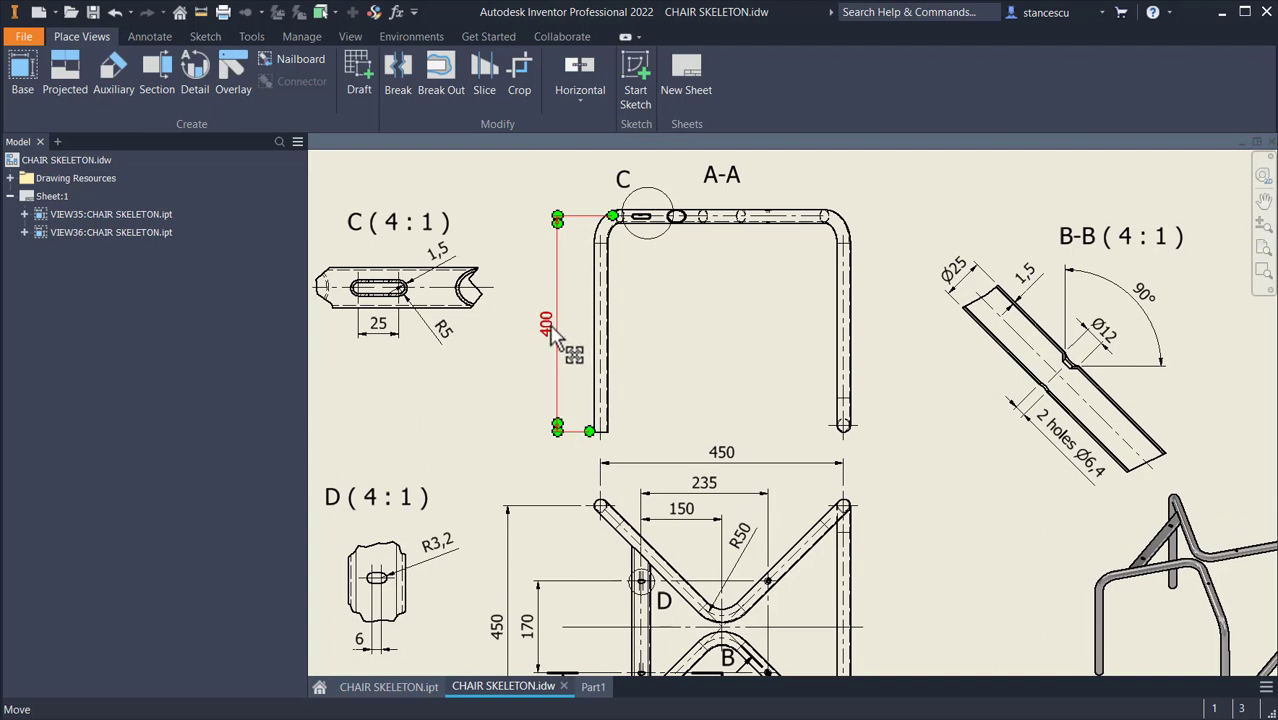
pyautogui.click(705, 330)
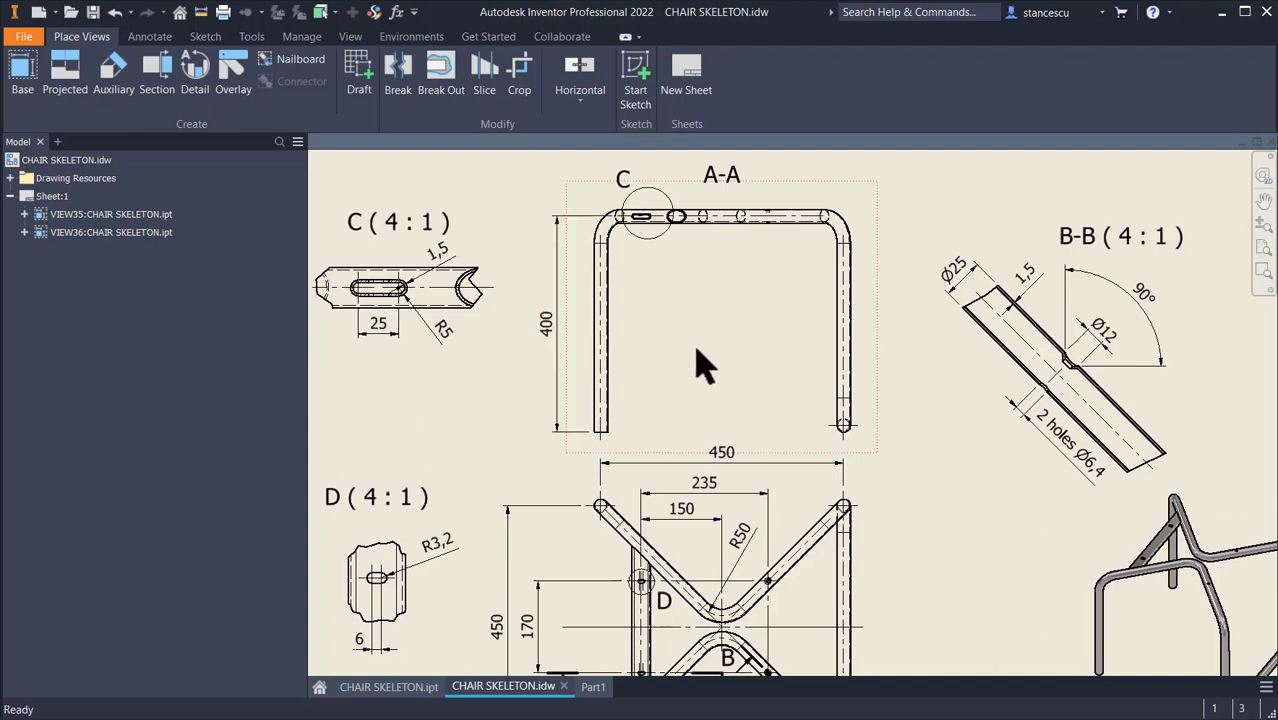
# - Examine where the height dimension ends on the legs in section A-A and how the plan view and detail views relate to it
pyautogui.click(590, 432)
pyautogui.scroll(-3, 846, 437)
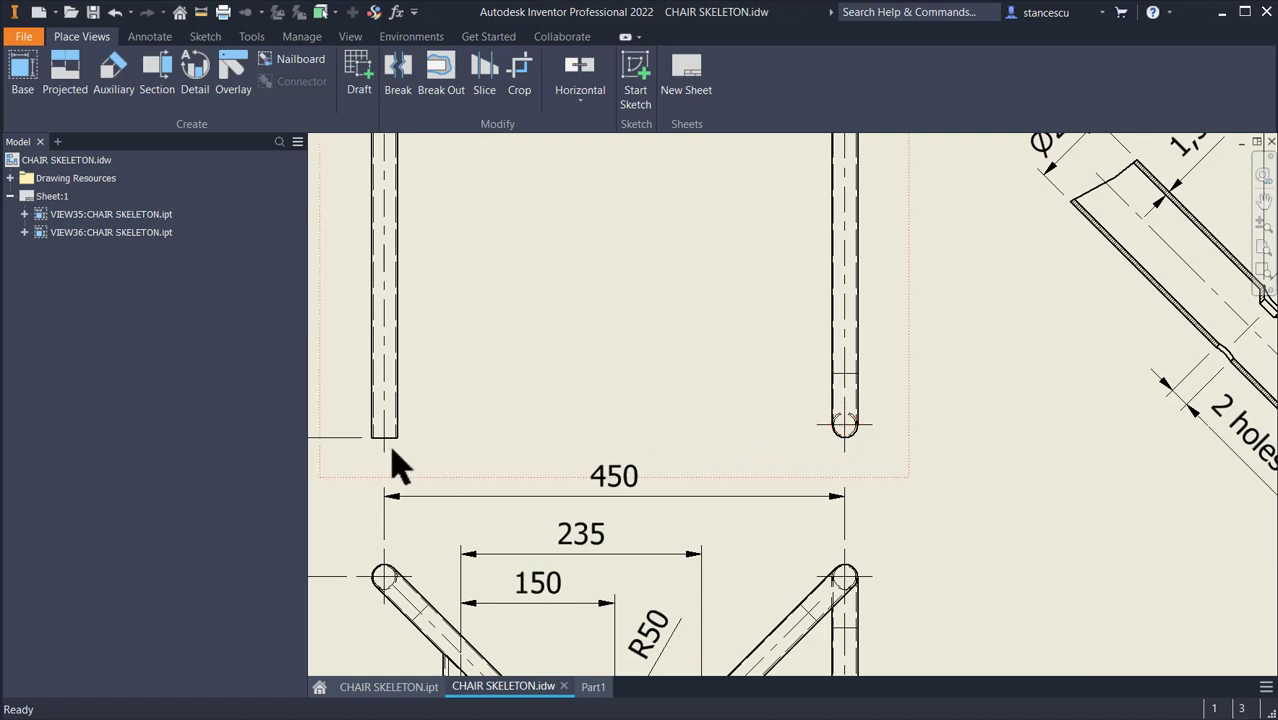
pyautogui.scroll(3, 685, 309)
pyautogui.moveTo(686, 309); pyautogui.dragTo(732, 371, button='middle')
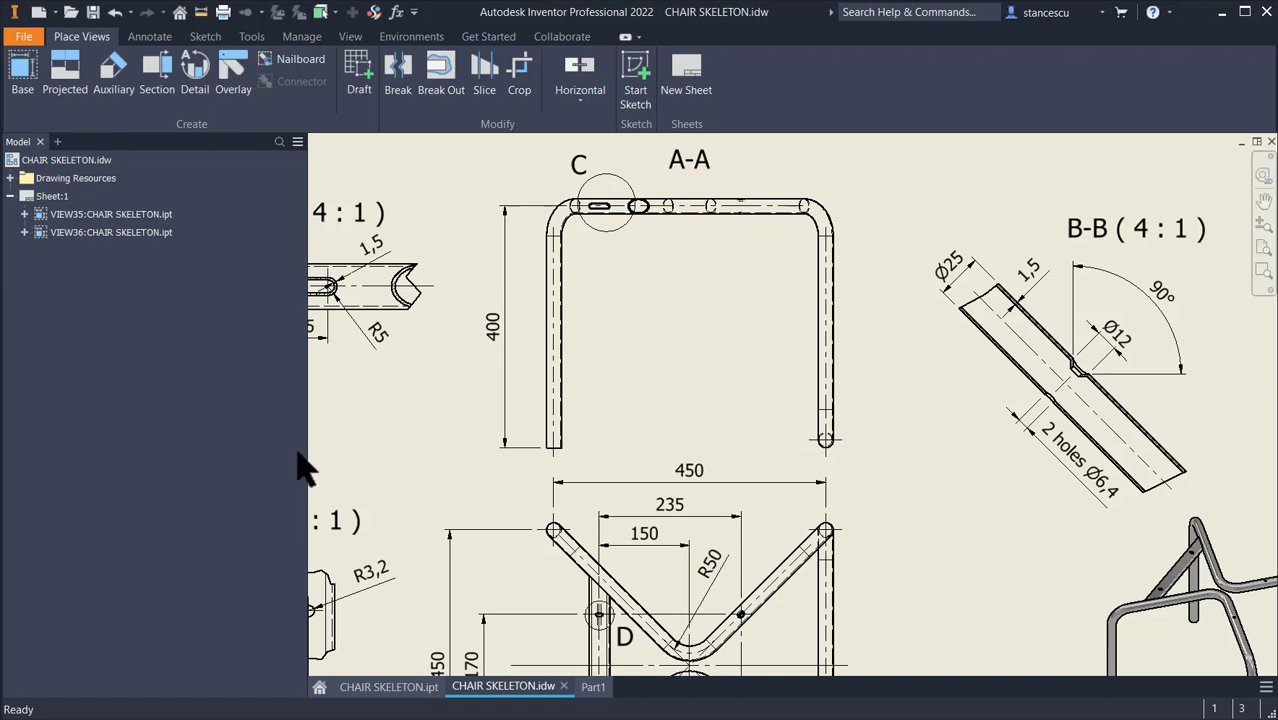
pyautogui.click(414, 420)
pyautogui.moveTo(918, 460); pyautogui.dragTo(937, 363, button='middle')
pyautogui.moveTo(932, 482)
pyautogui.mouseDown(button='middle')
pyautogui.moveTo(976, 377)
pyautogui.moveTo(1073, 451)
pyautogui.moveTo(1097, 505)
pyautogui.moveTo(996, 508)
pyautogui.mouseUp(button='middle')
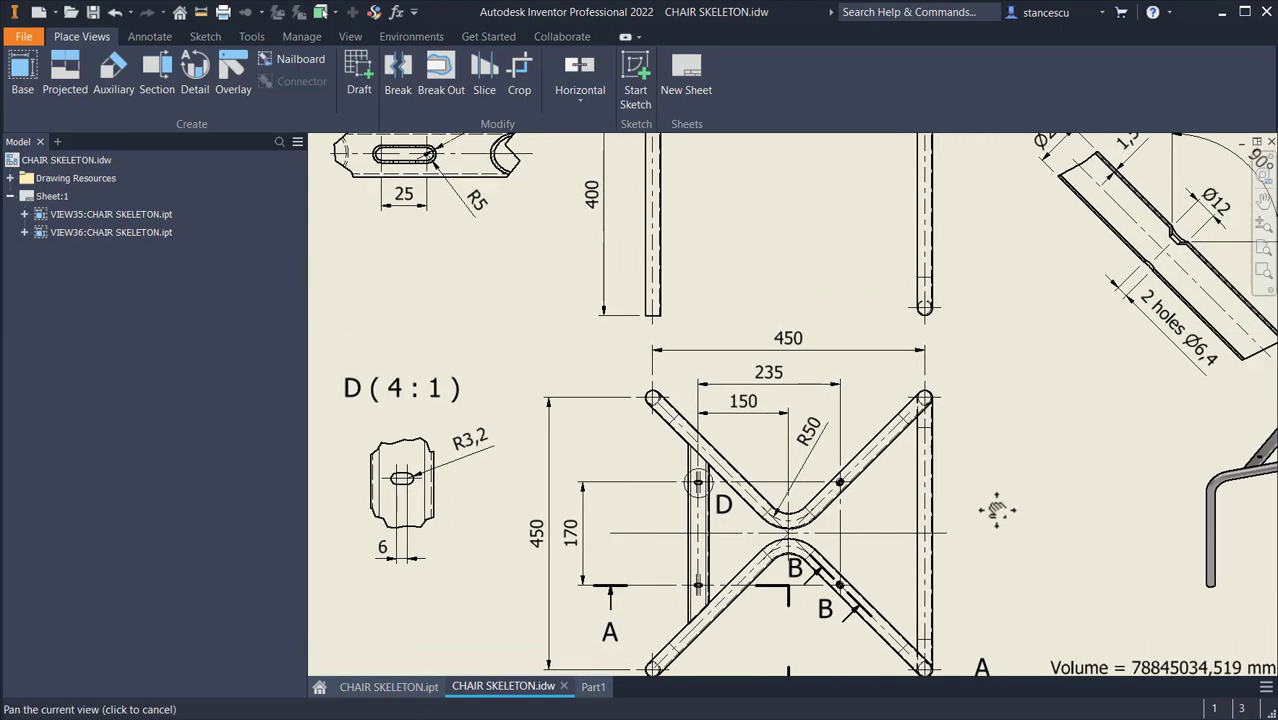
pyautogui.moveTo(1019, 456); pyautogui.dragTo(1003, 526, button='middle')
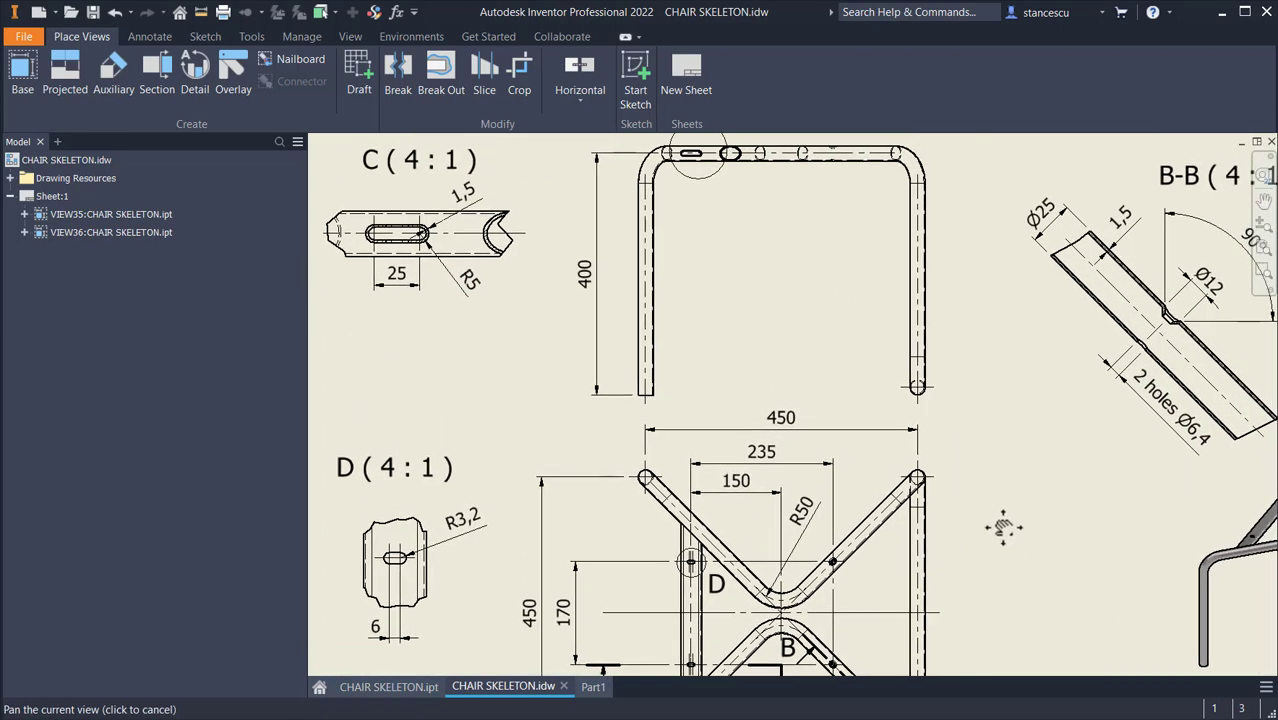
pyautogui.press('Home')
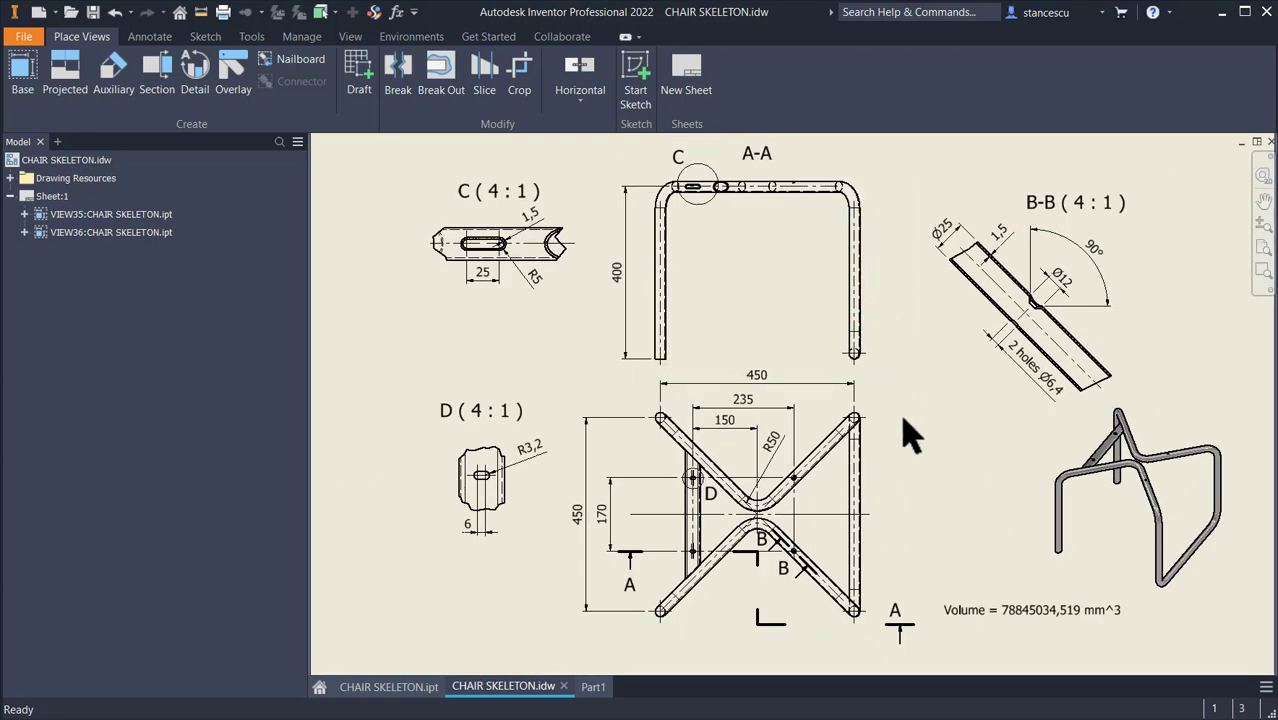
pyautogui.click(772, 452)
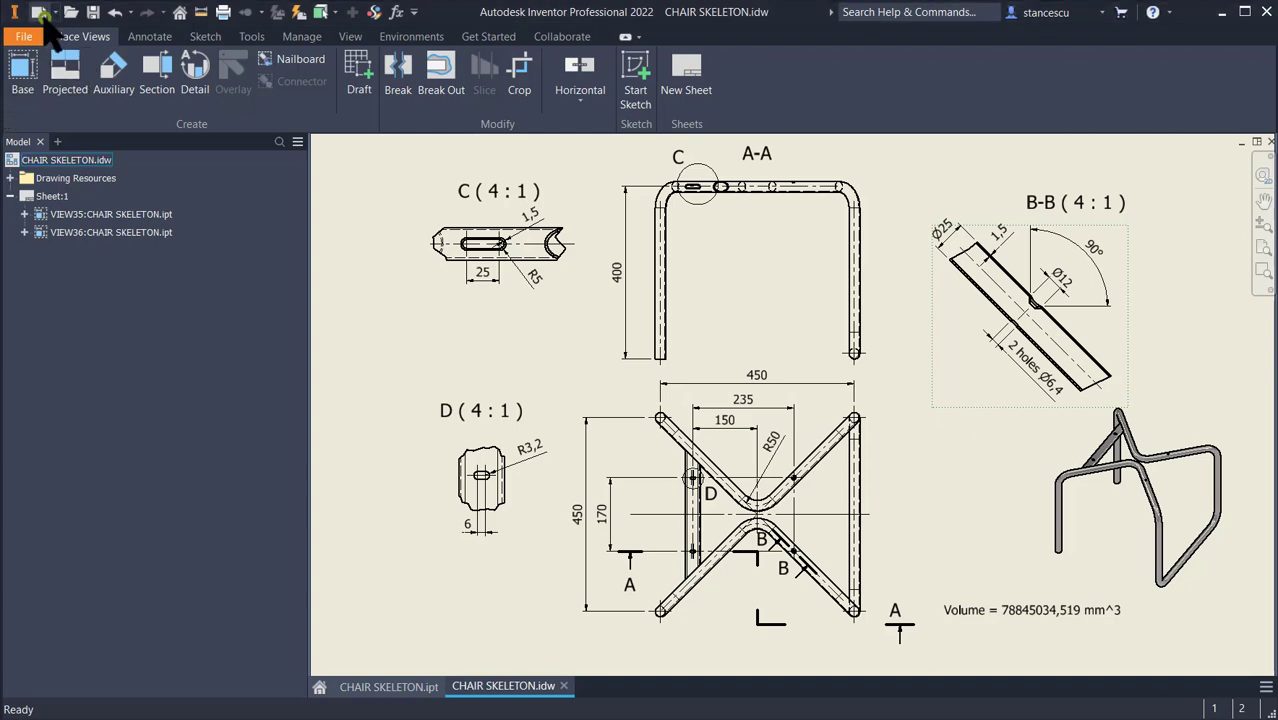
# - Create a new part from the metric Standard (mm).ipt template
pyautogui.click(44, 16)
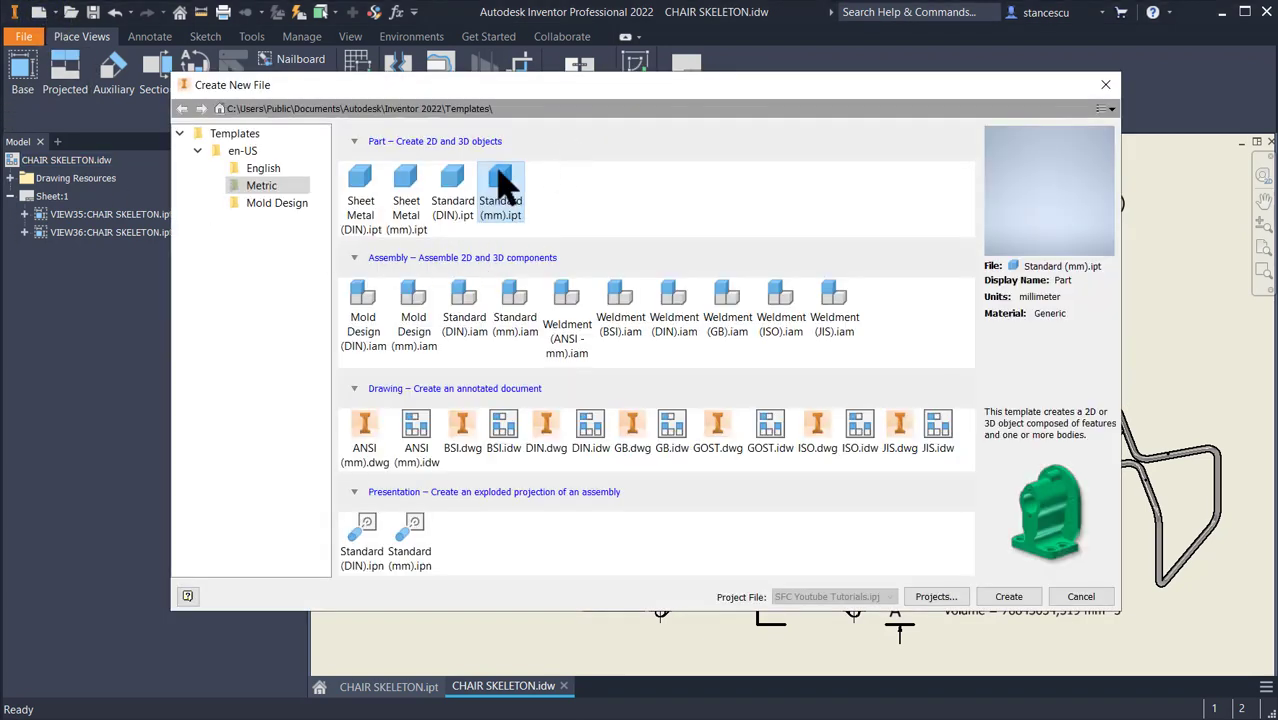
pyautogui.doubleClick(500, 195)
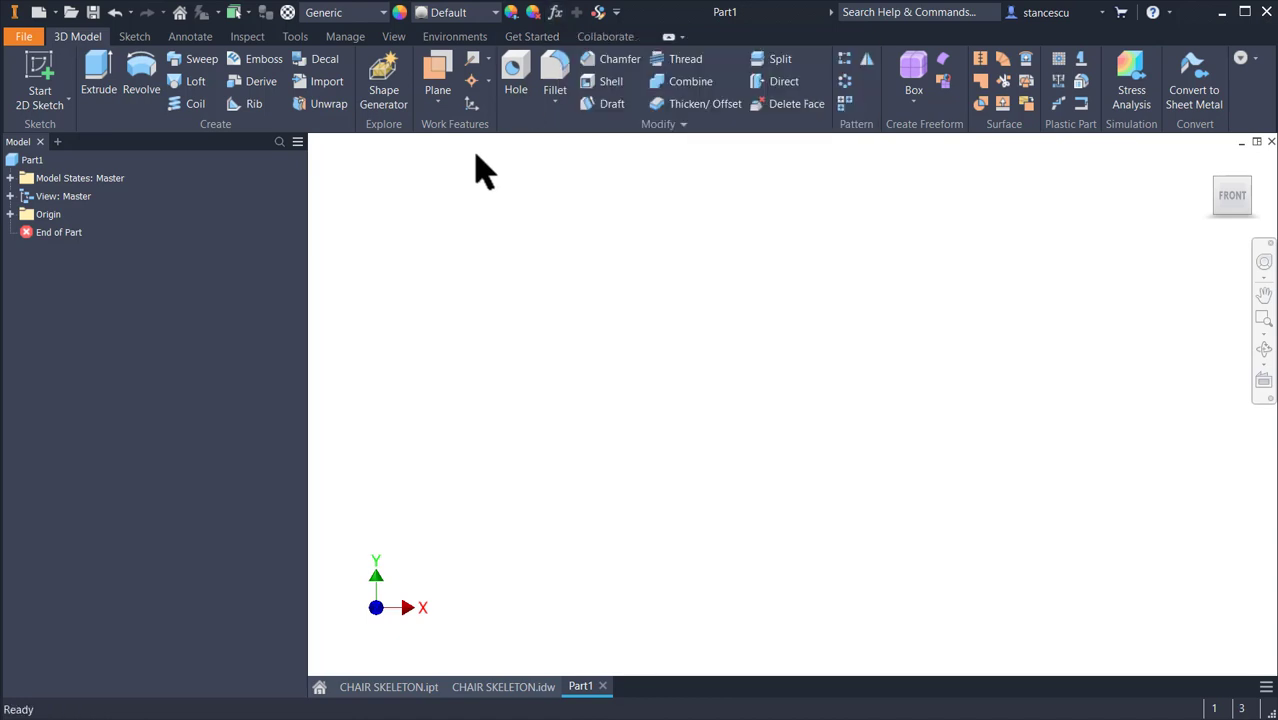
pyautogui.click(338, 150)
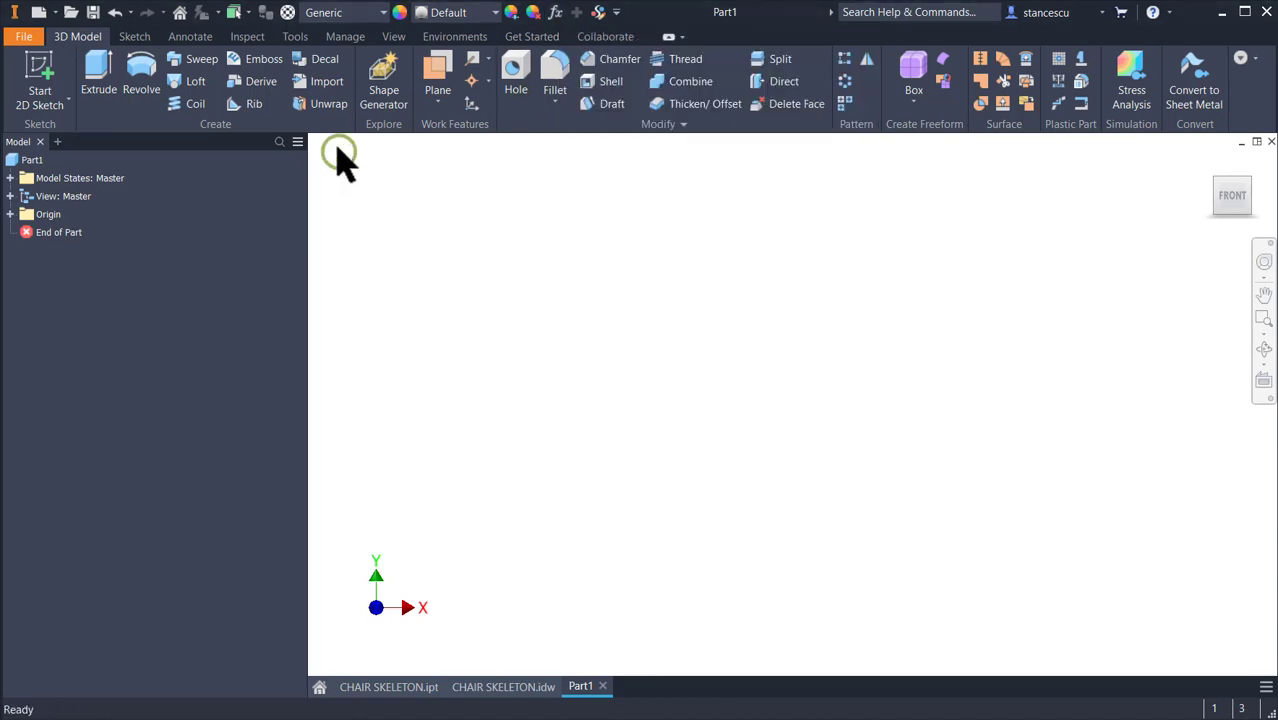
pyautogui.click(342, 37)
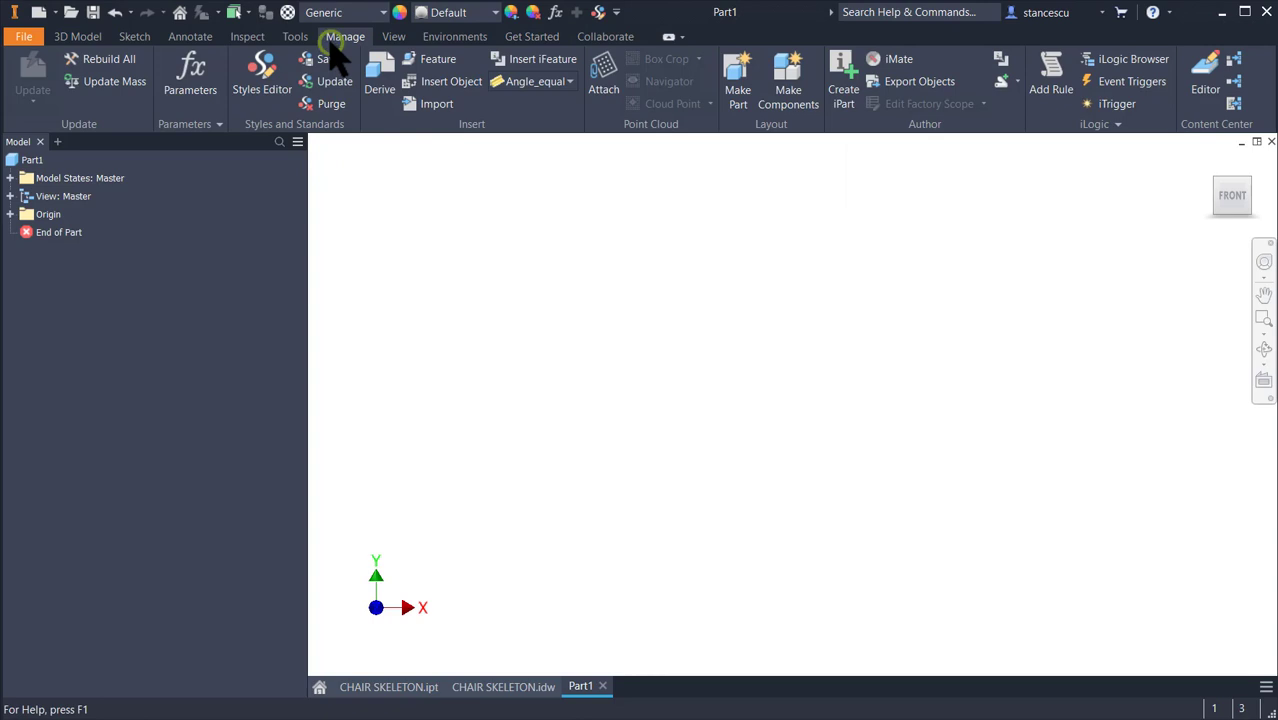
pyautogui.rightClick(189, 74)
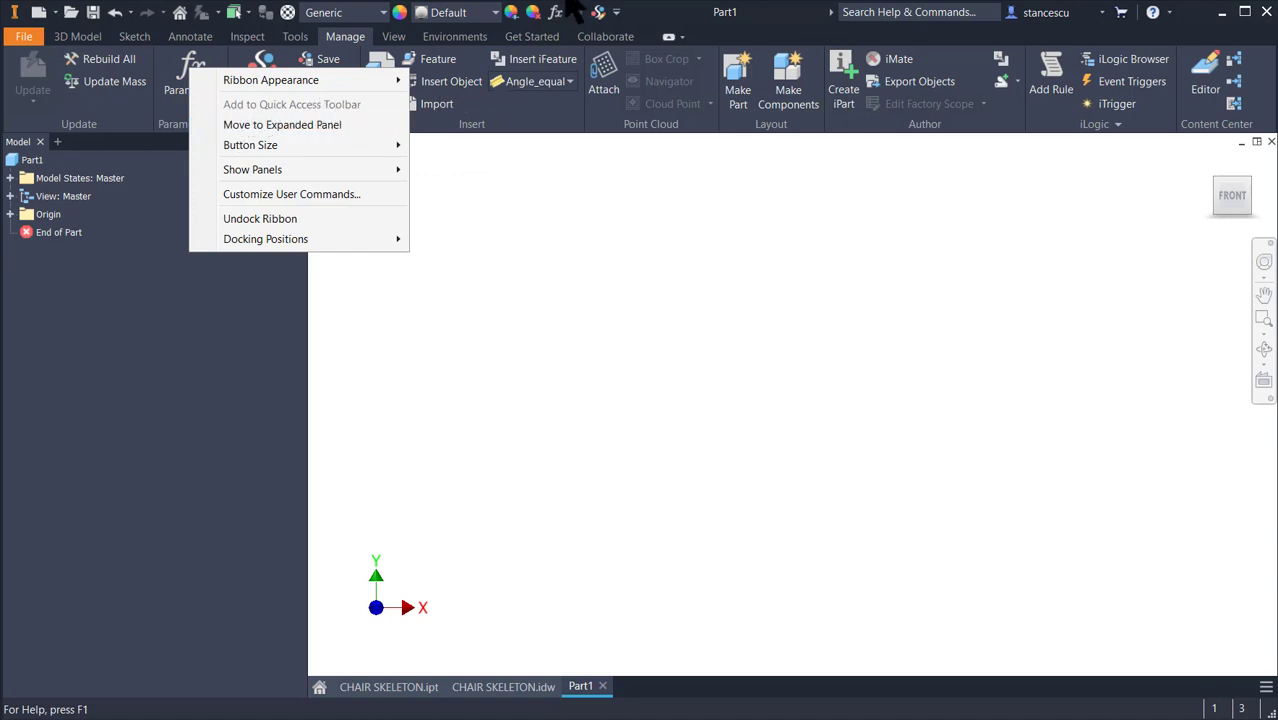
pyautogui.click(460, 180)
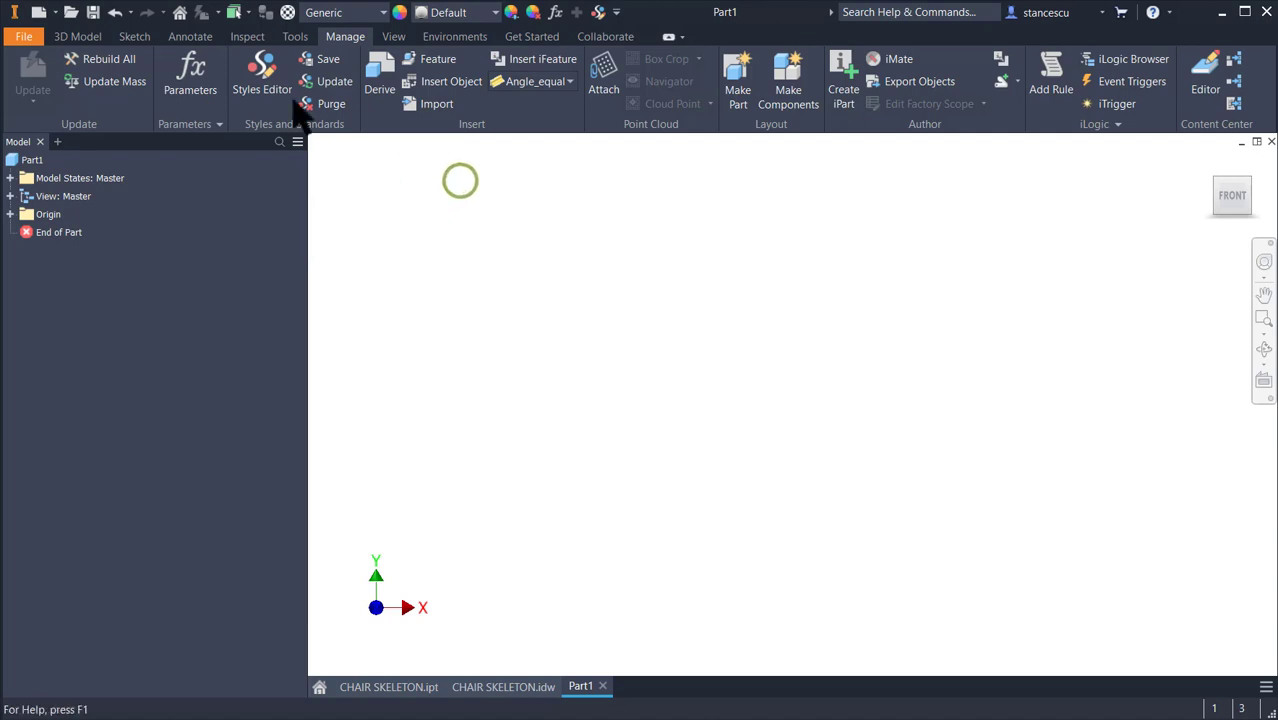
pyautogui.click(82, 37)
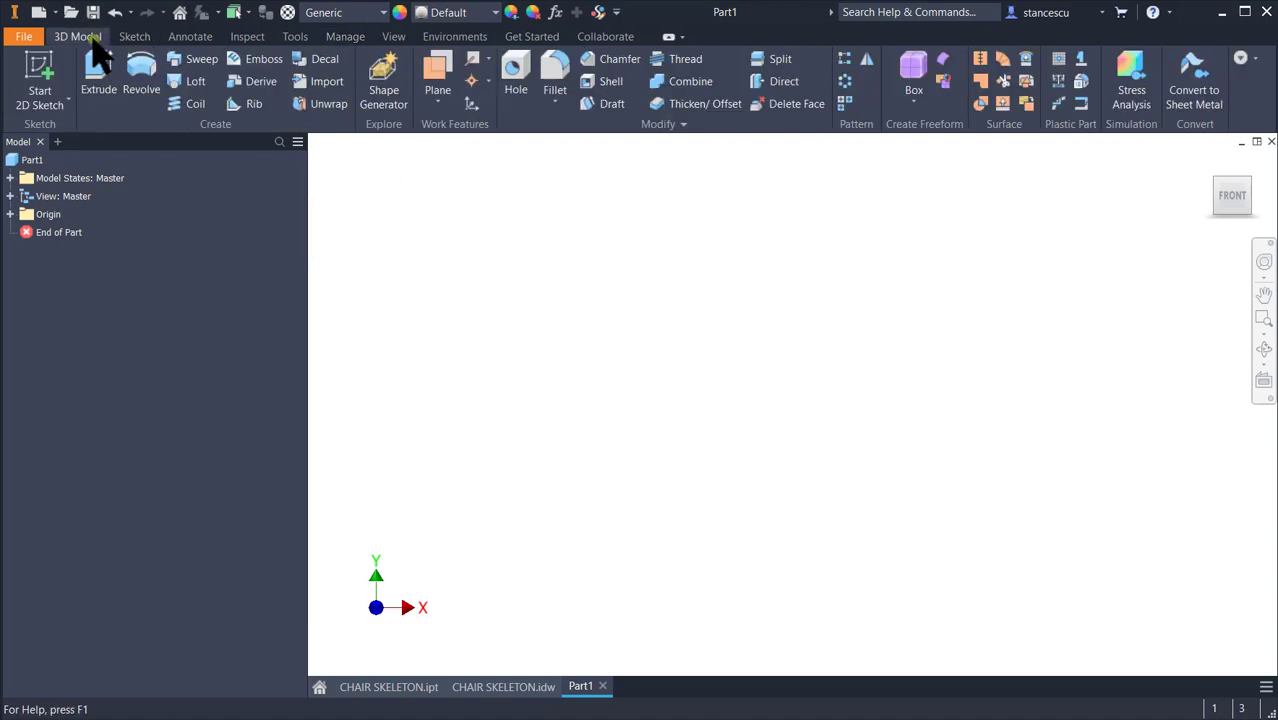
# - Add a numeric user parameter named Pipe in mm with the value 25 and close the parameters table
pyautogui.click(555, 15)
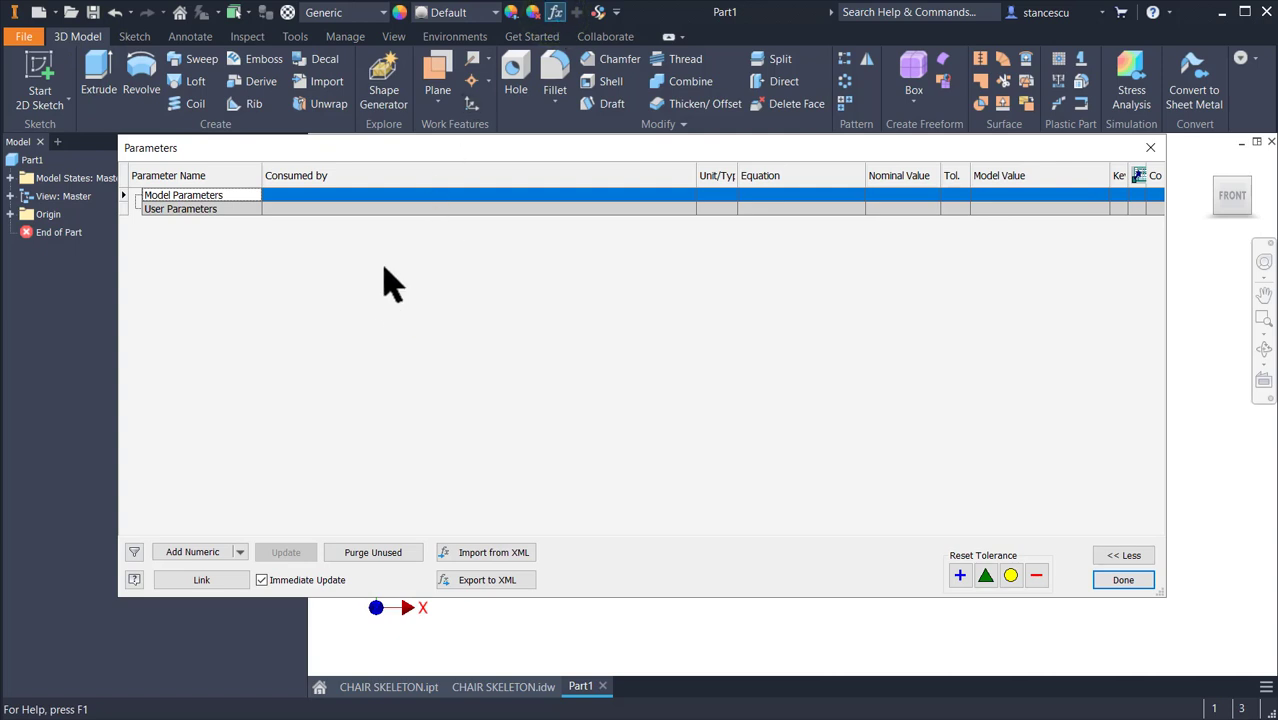
pyautogui.click(200, 556)
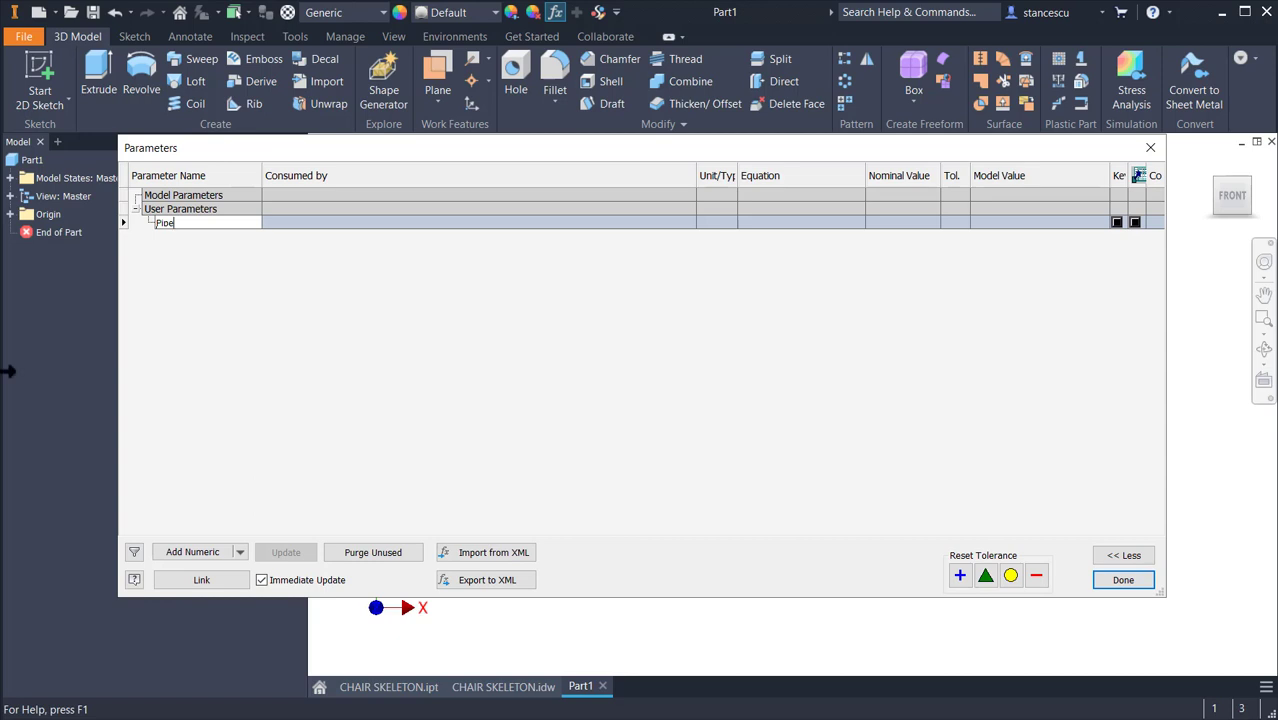
pyautogui.click(705, 223)
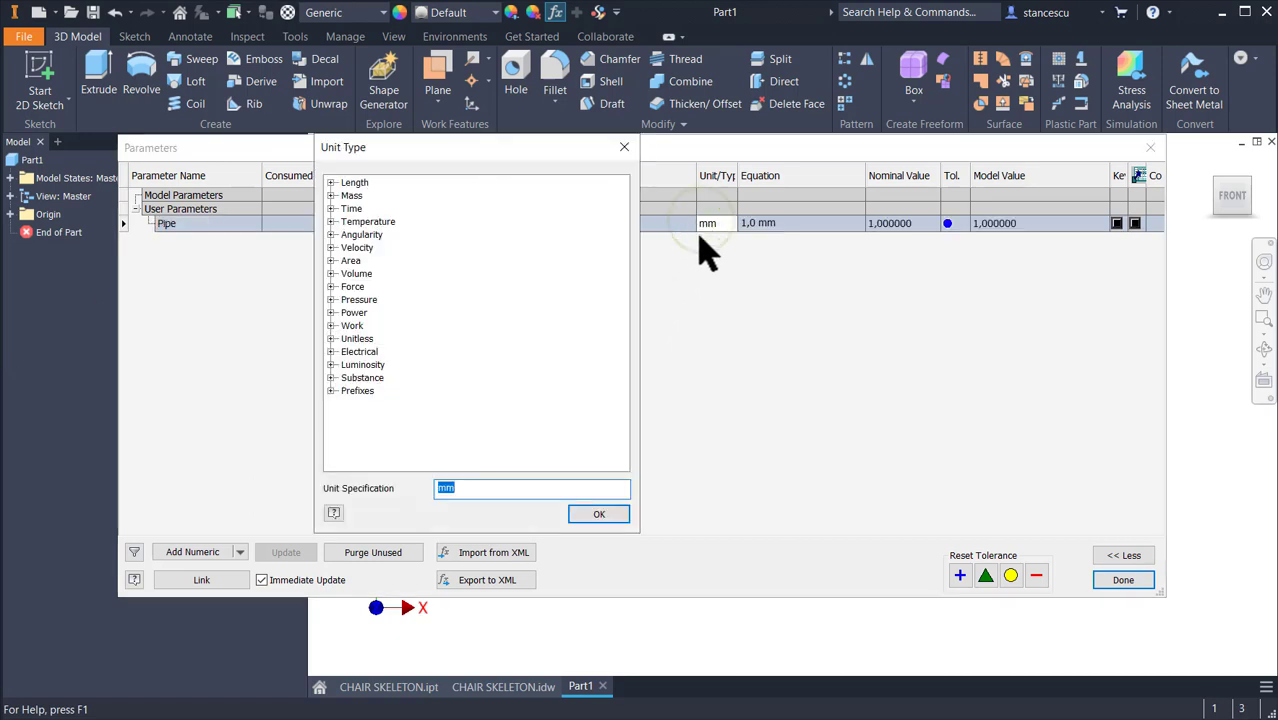
pyautogui.click(597, 516)
pyautogui.click(785, 225)
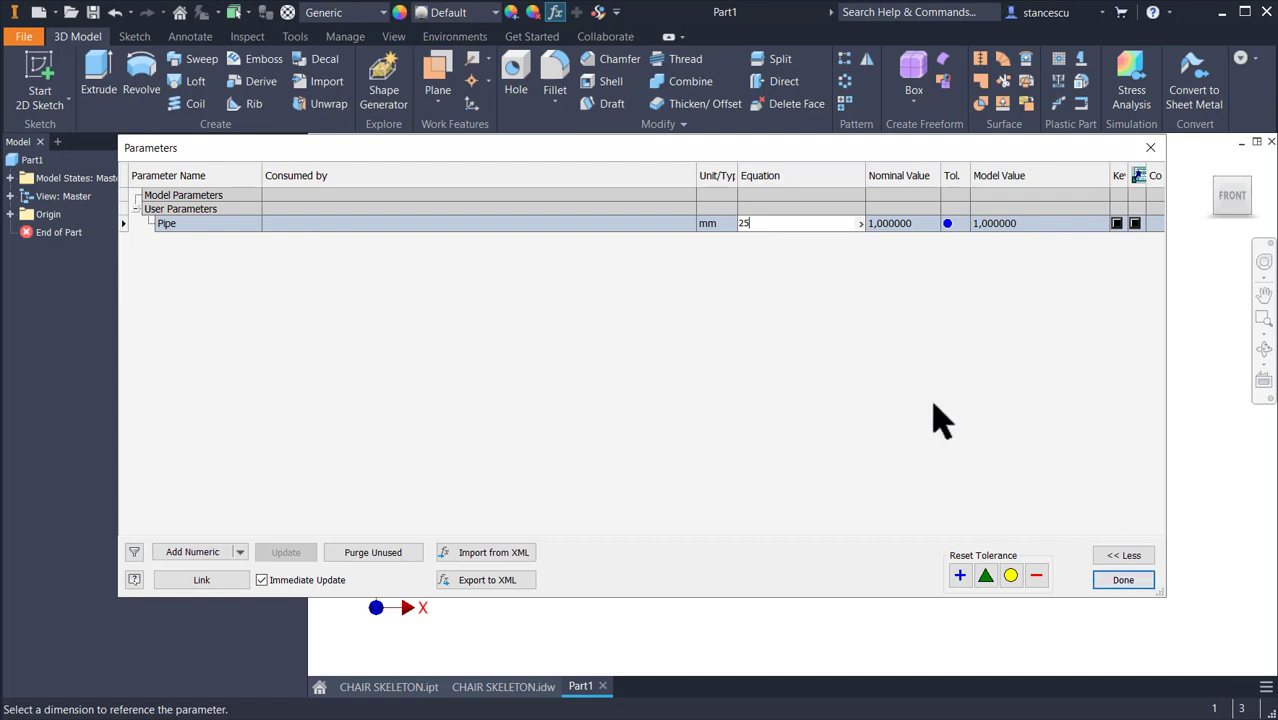
pyautogui.press('Tab')
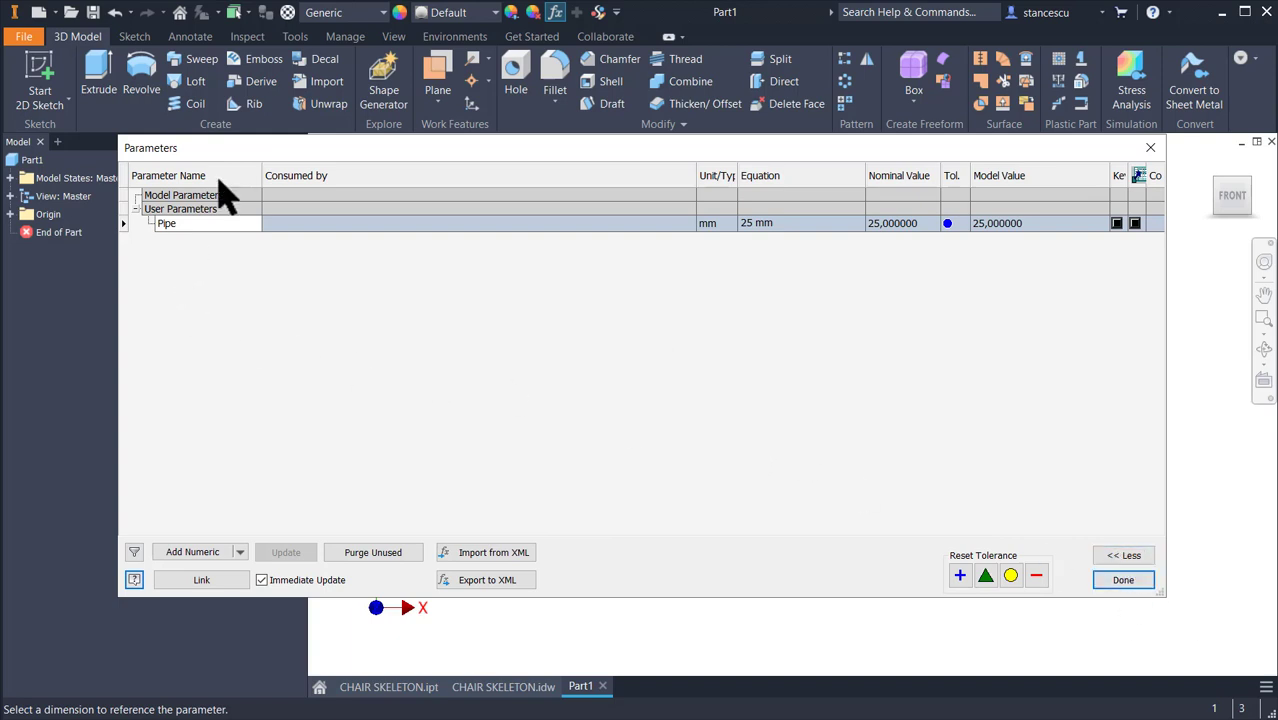
pyautogui.click(1140, 581)
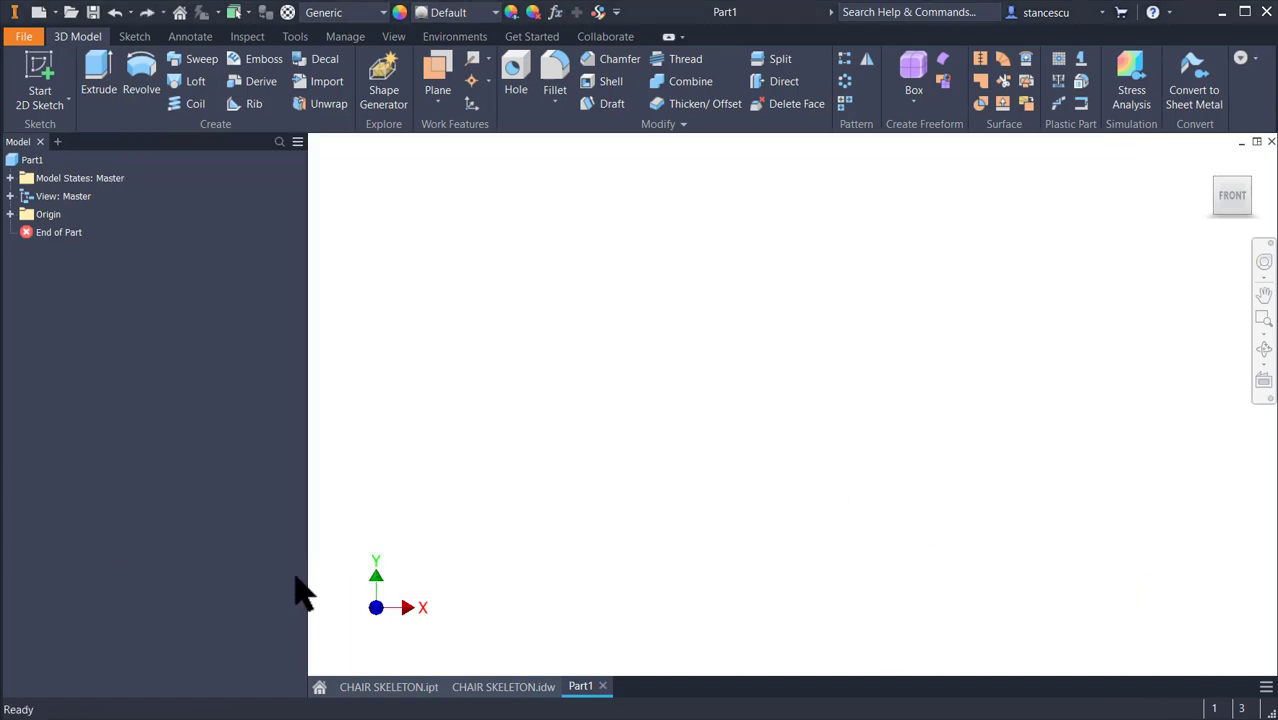
# - Create a work plane offset upward from the XZ Plane by 400-Pipe/2
pyautogui.click(438, 80)
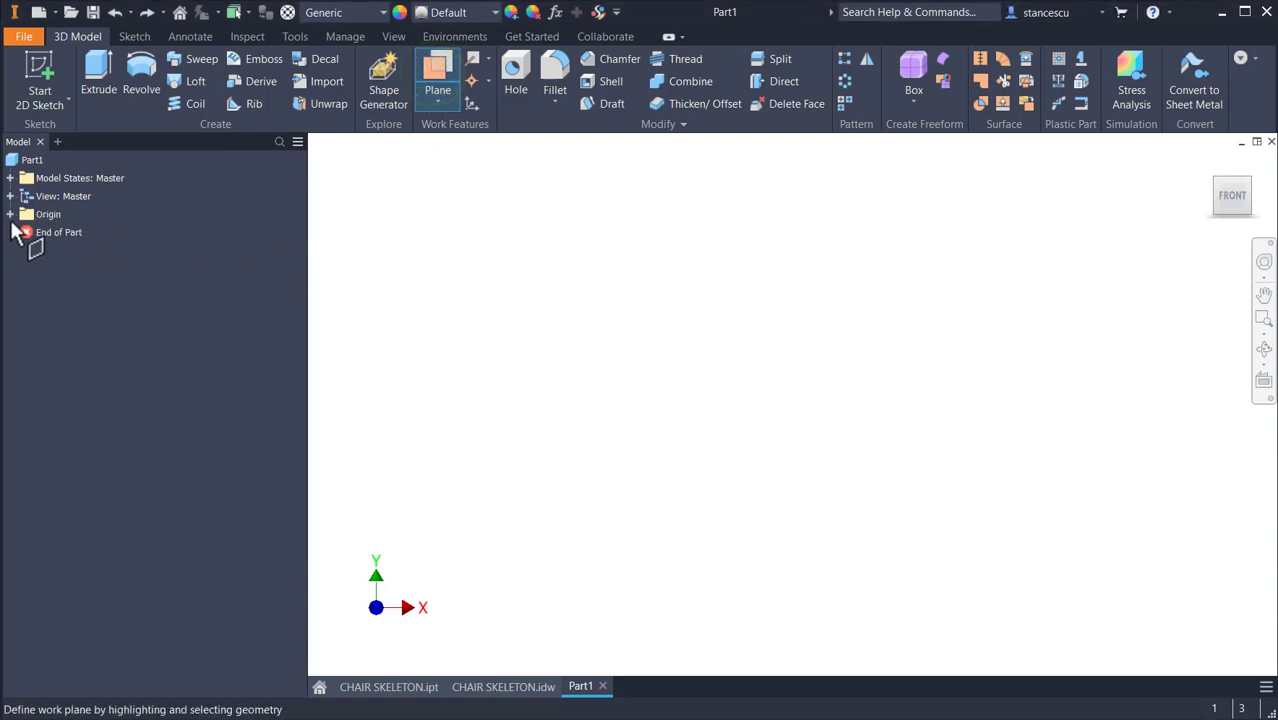
pyautogui.click(11, 216)
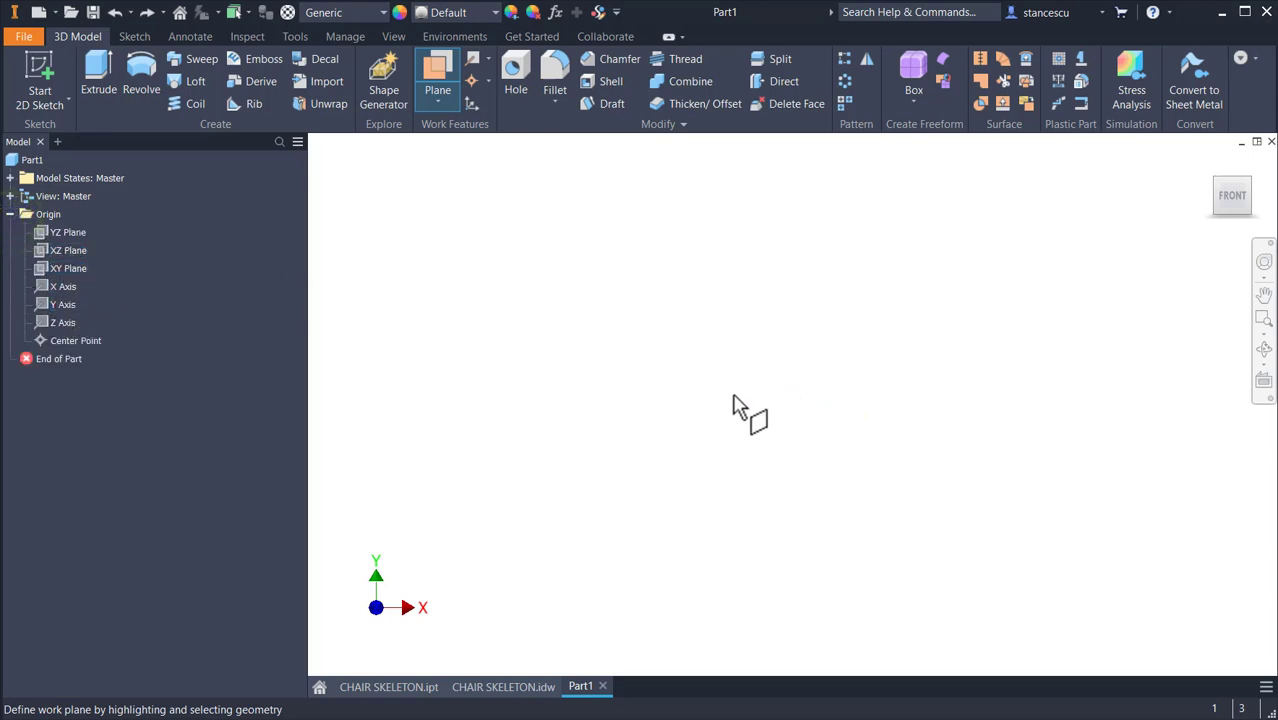
pyautogui.press('F6')
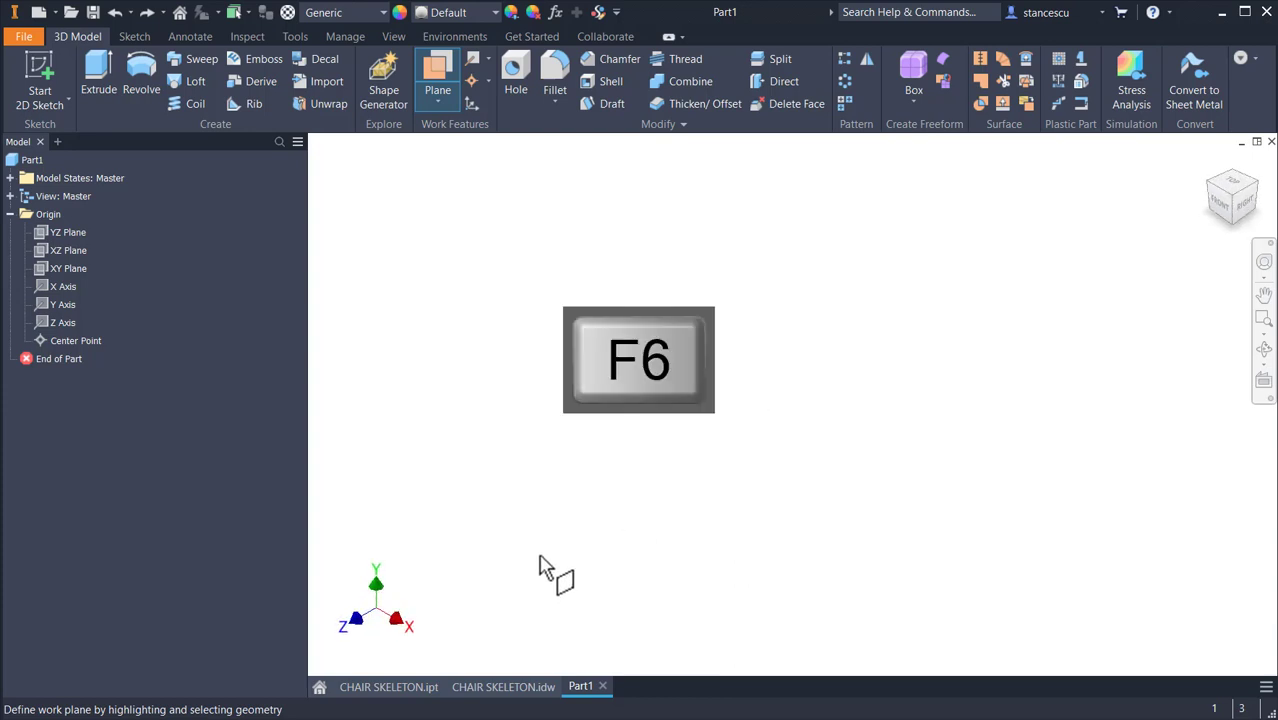
pyautogui.click(63, 251)
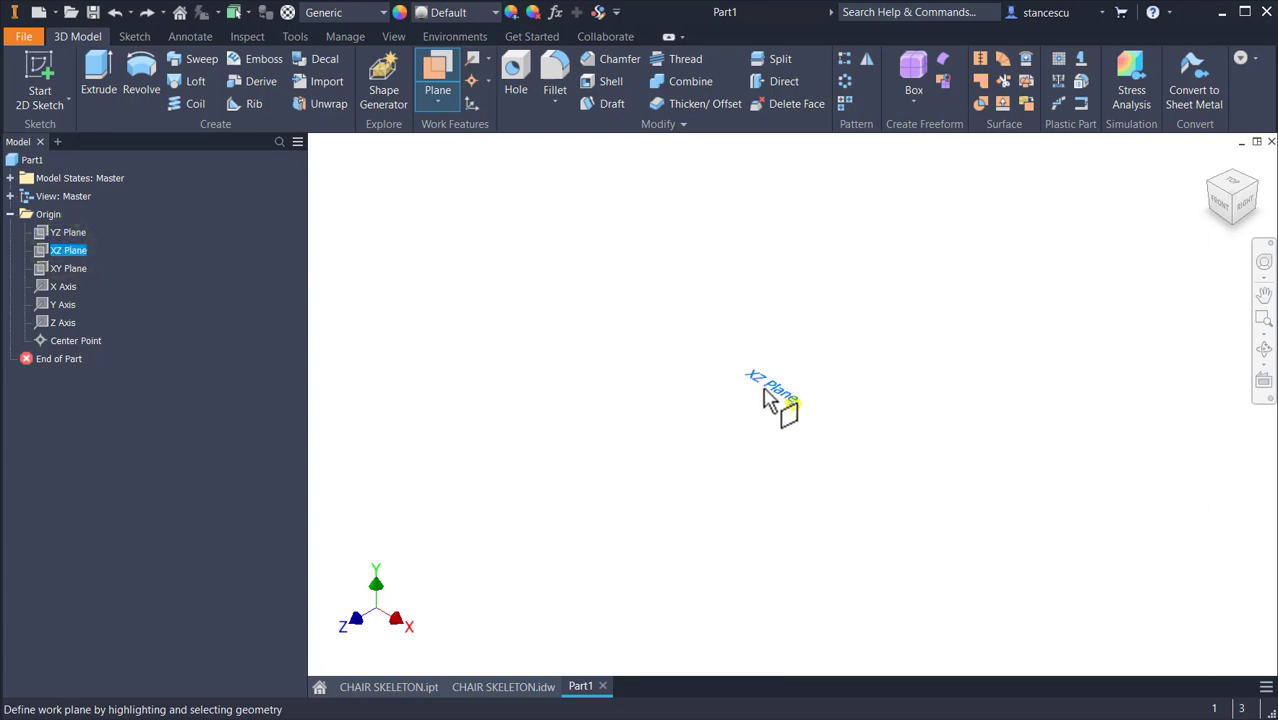
pyautogui.click(800, 403)
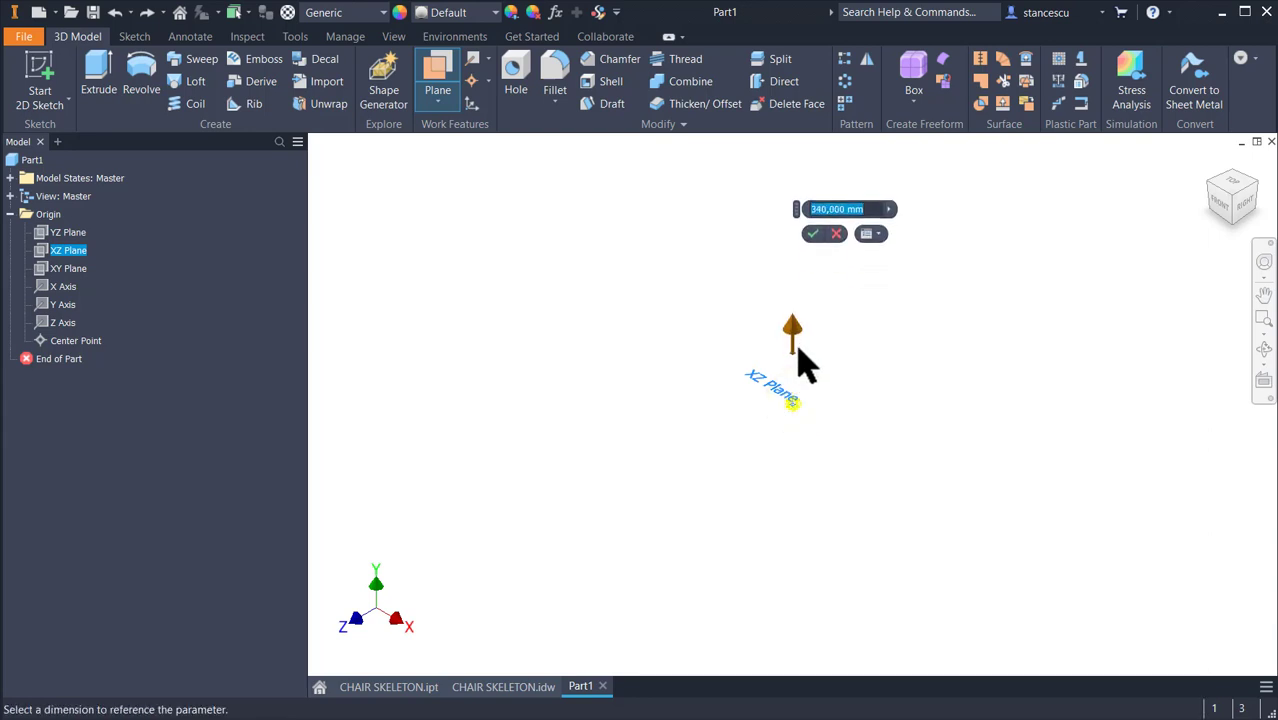
pyautogui.write('400-Pipe/2')
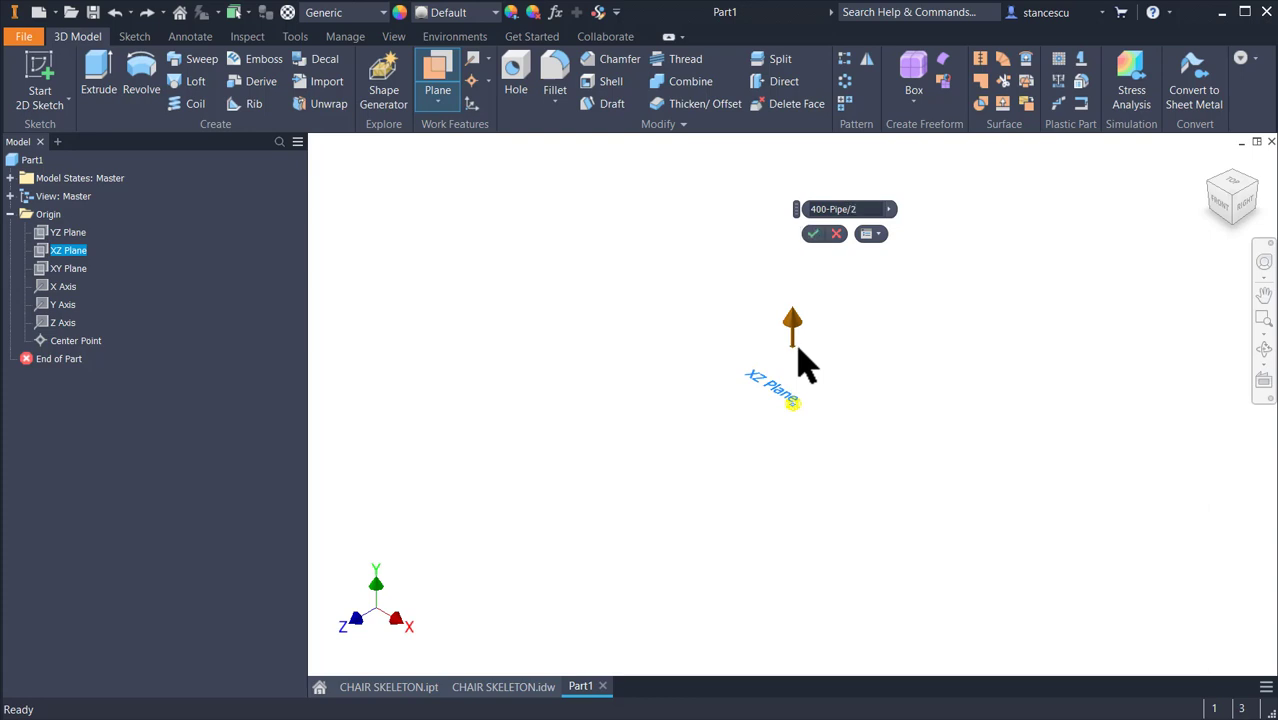
pyautogui.click(812, 233)
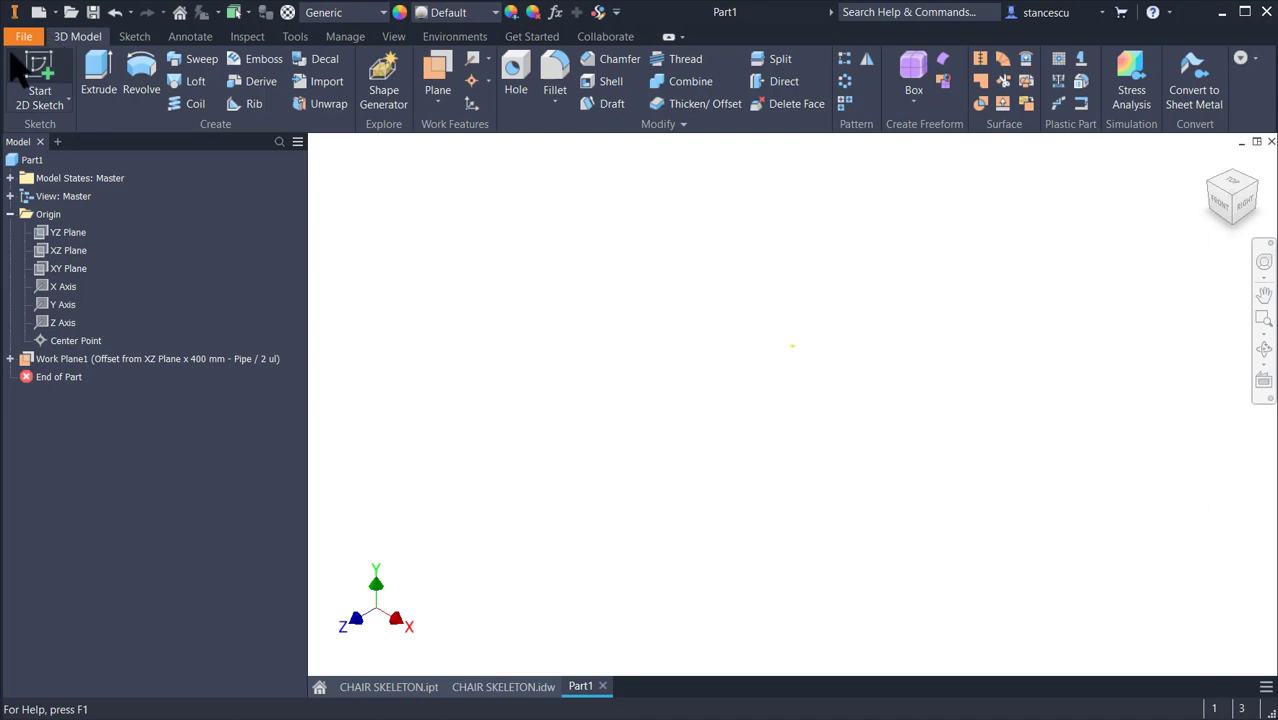
# - Set the in-canvas color scheme to Dark in the application options
pyautogui.click(24, 37)
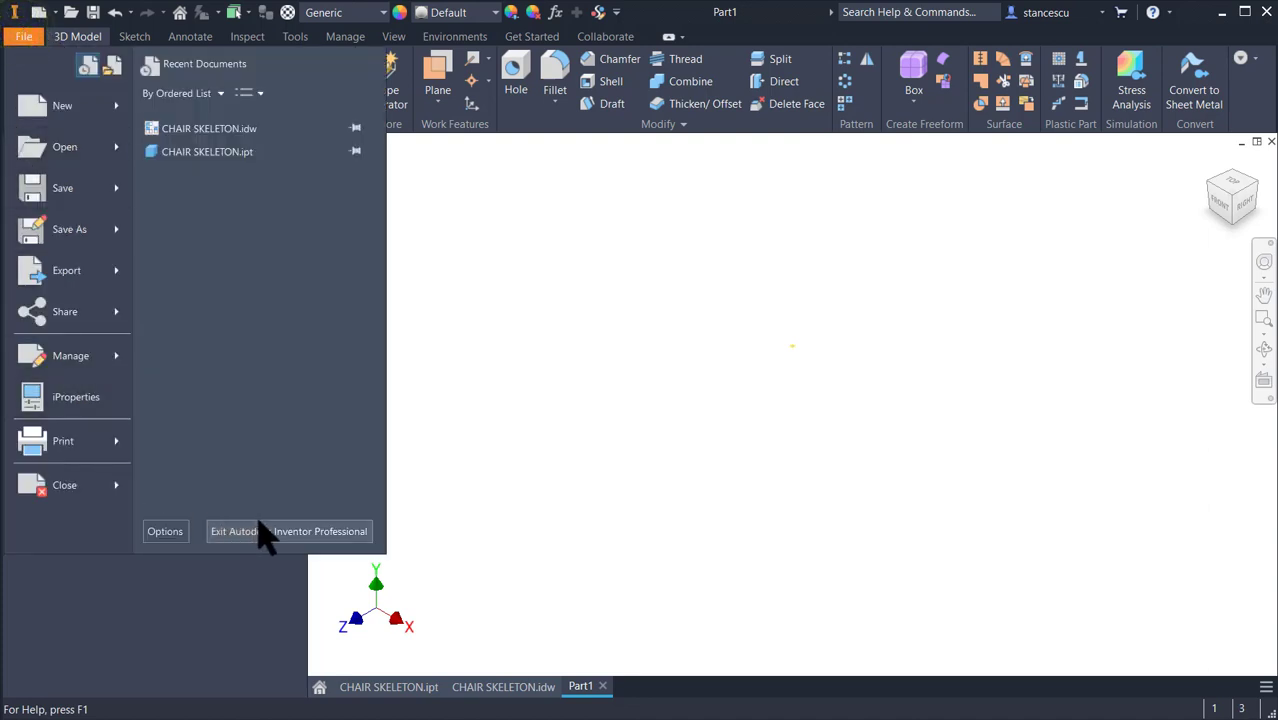
pyautogui.click(160, 532)
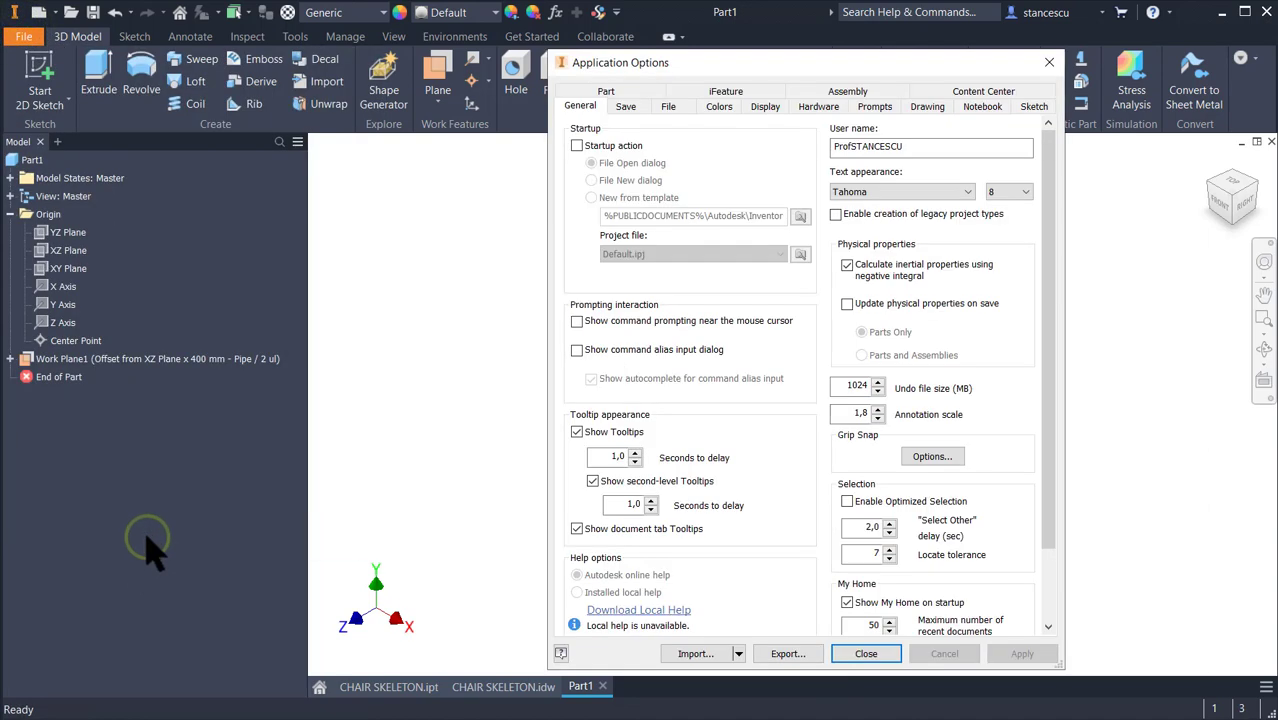
pyautogui.click(720, 106)
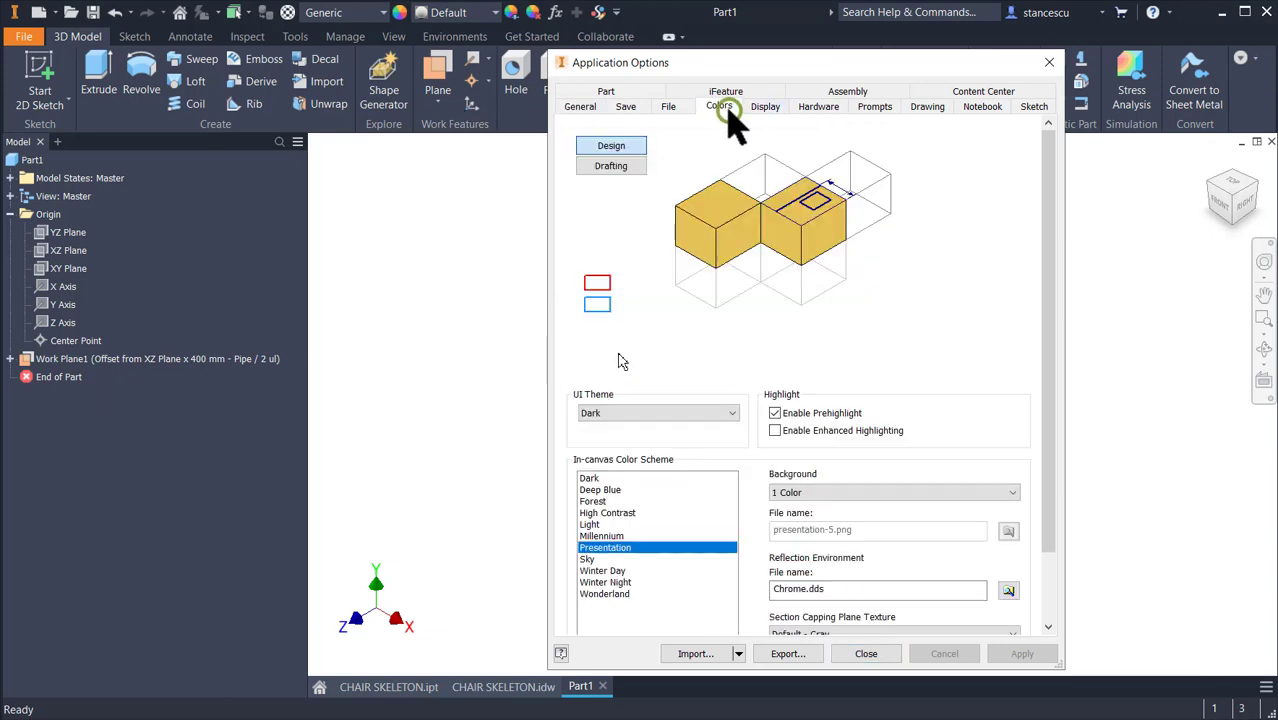
pyautogui.click(595, 478)
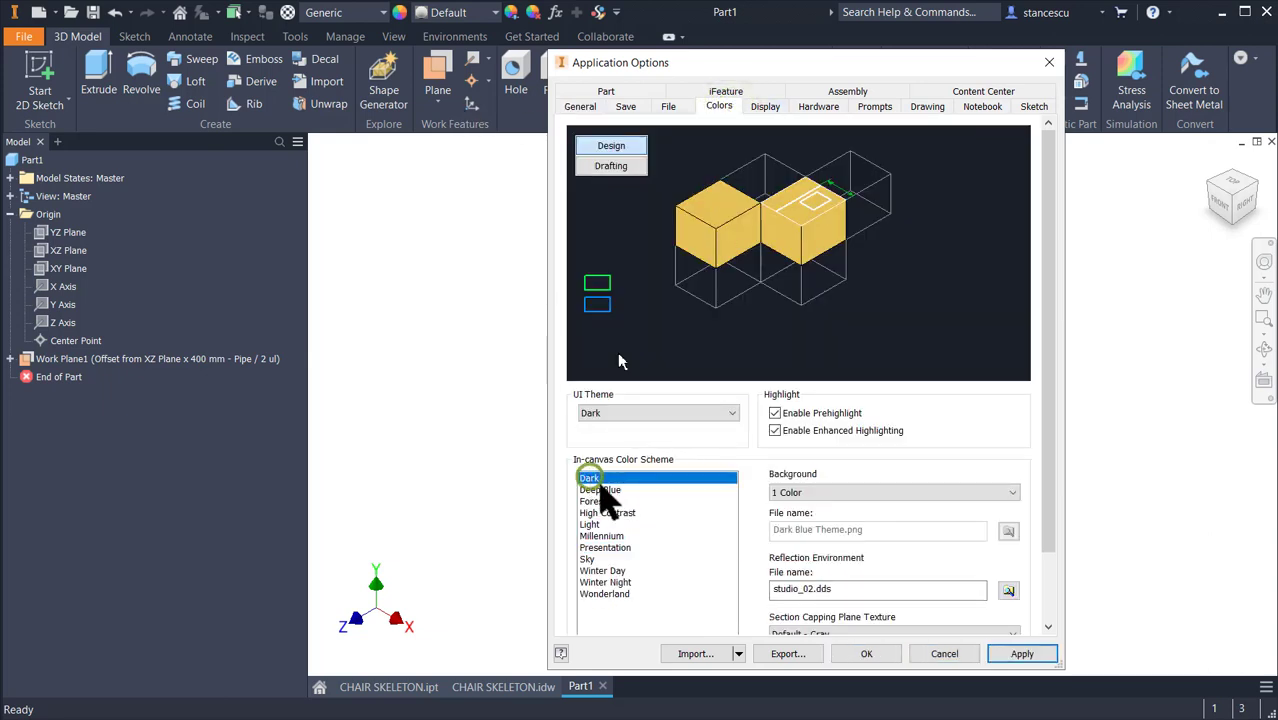
pyautogui.click(880, 655)
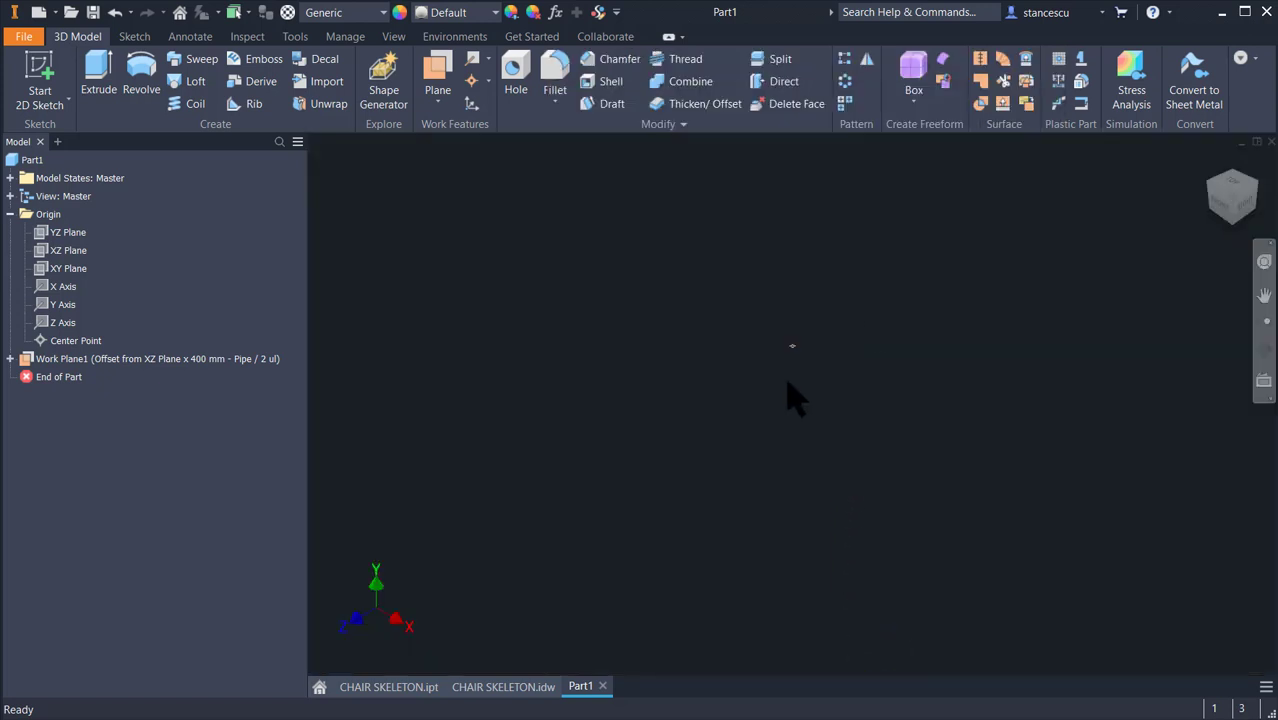
# - Start a new 2D sketch on the work plane offset from the XZ Plane
pyautogui.press('Num_Lock')
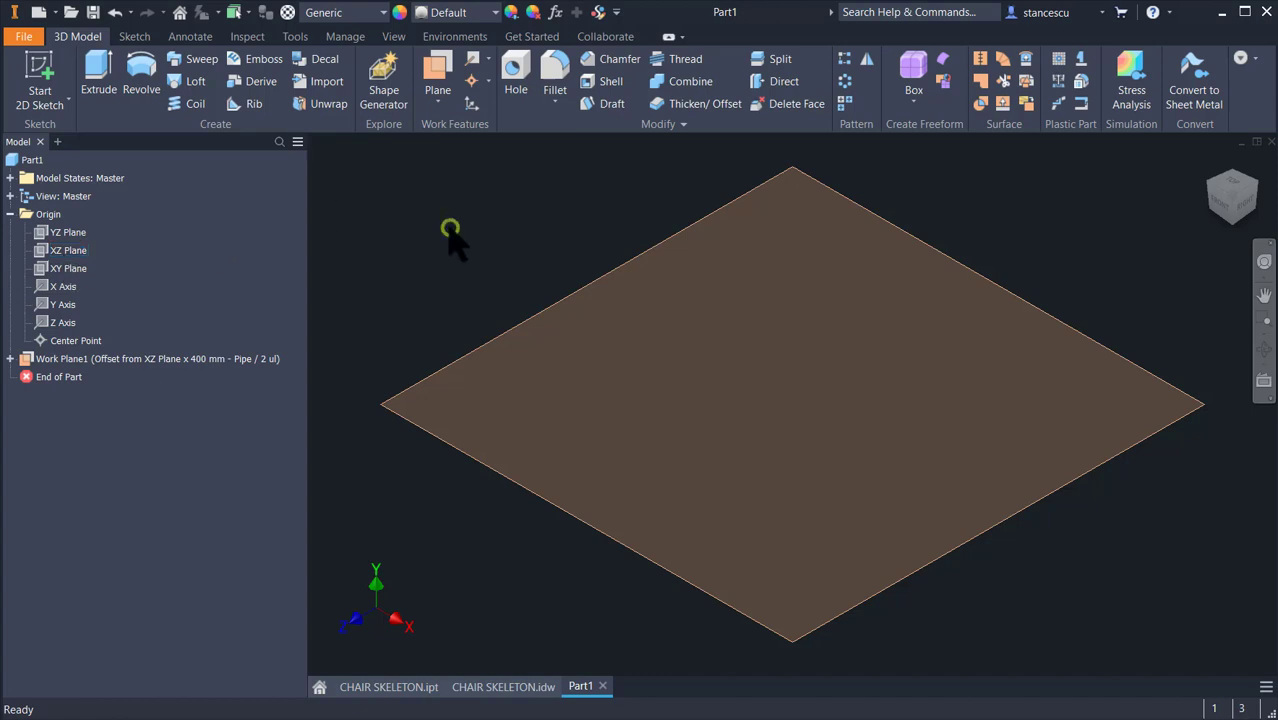
pyautogui.click(936, 250)
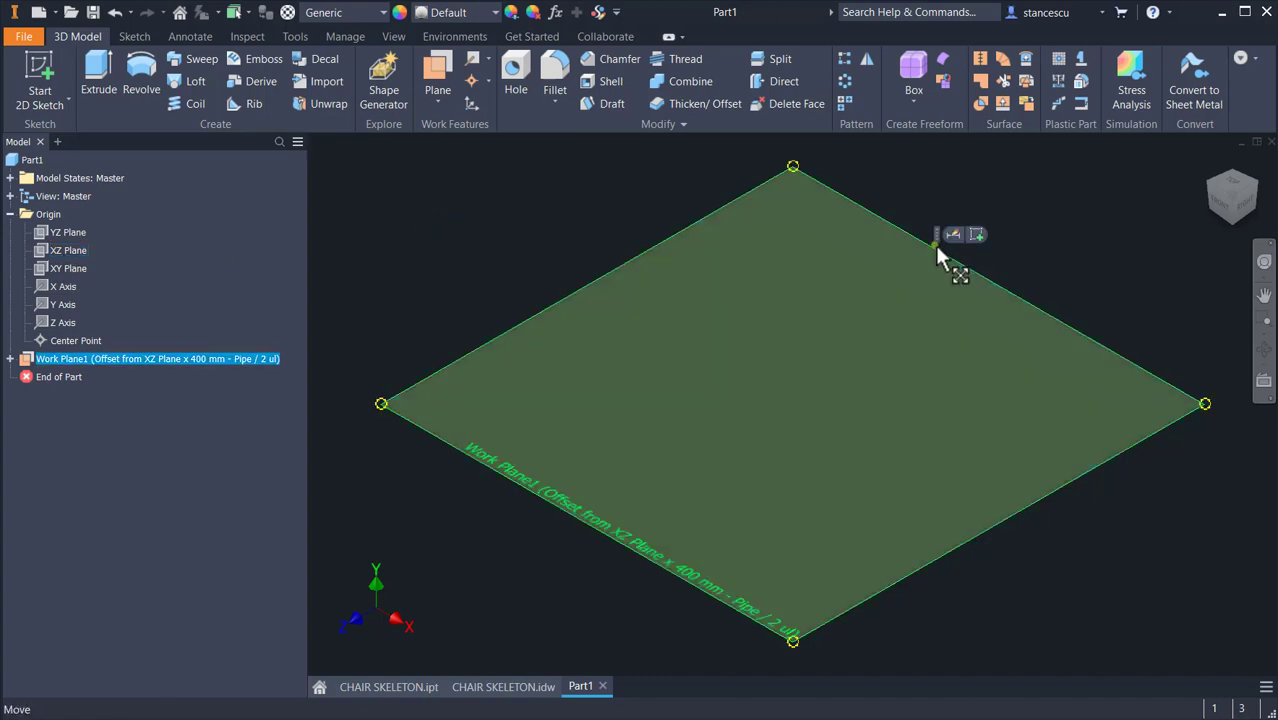
pyautogui.click(937, 252)
pyautogui.click(976, 236)
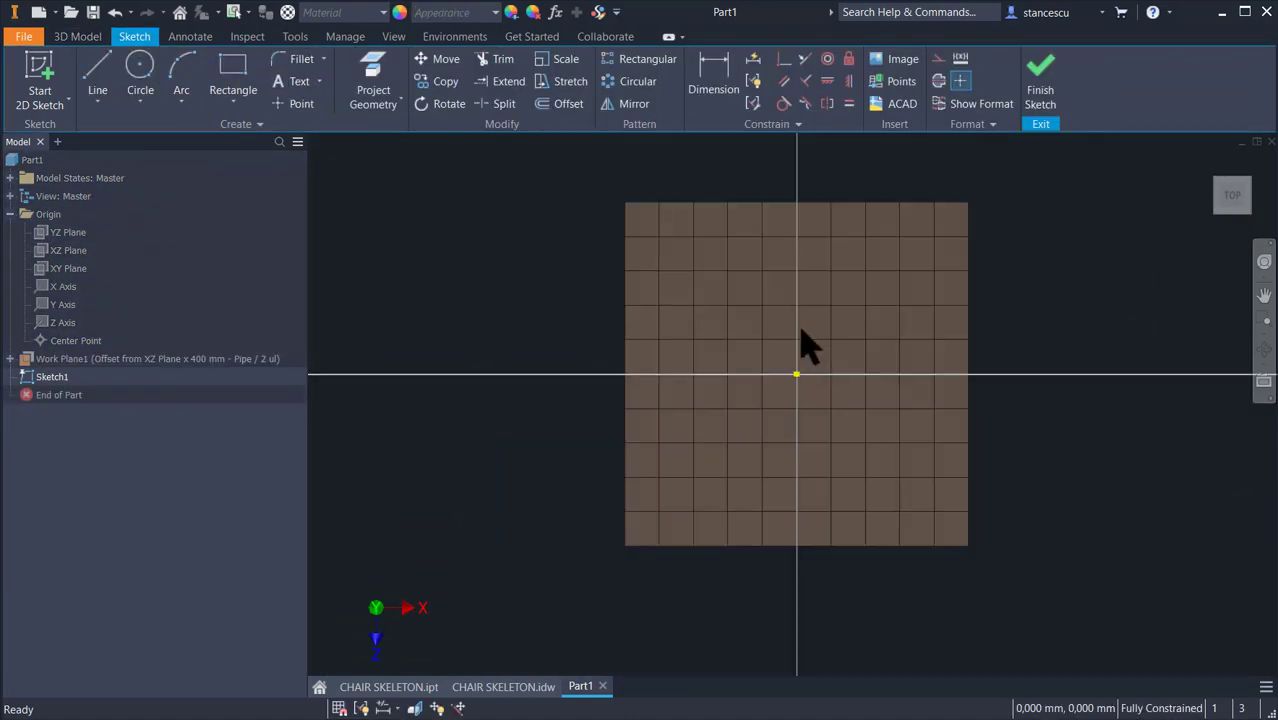
# - Draw a 450 by 450 mm center rectangle on the origin and finish the sketch
pyautogui.click(238, 108)
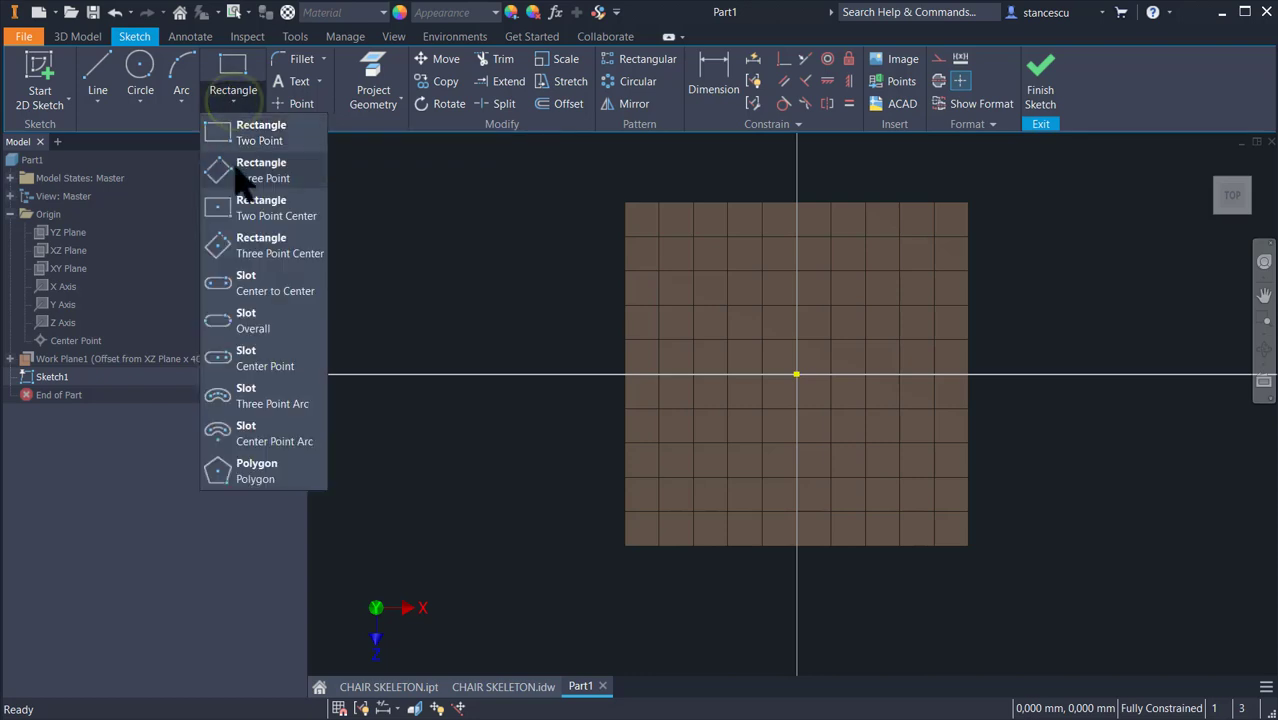
pyautogui.click(255, 213)
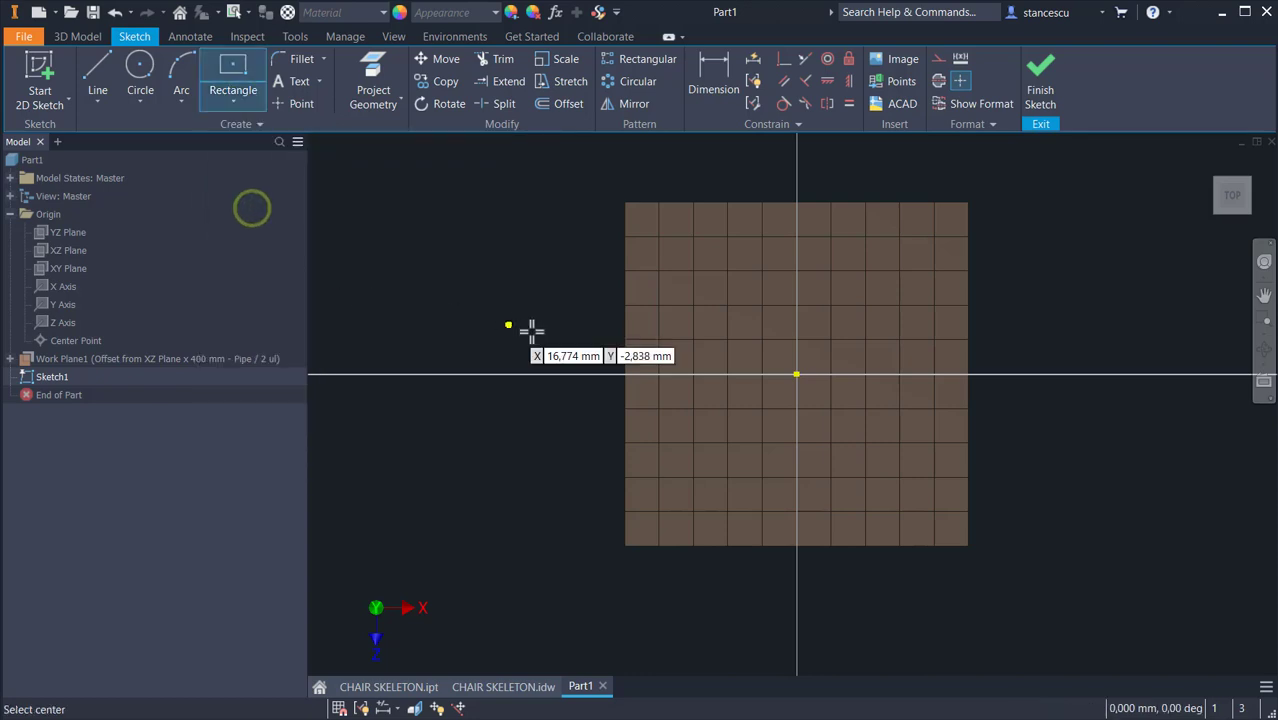
pyautogui.click(796, 375)
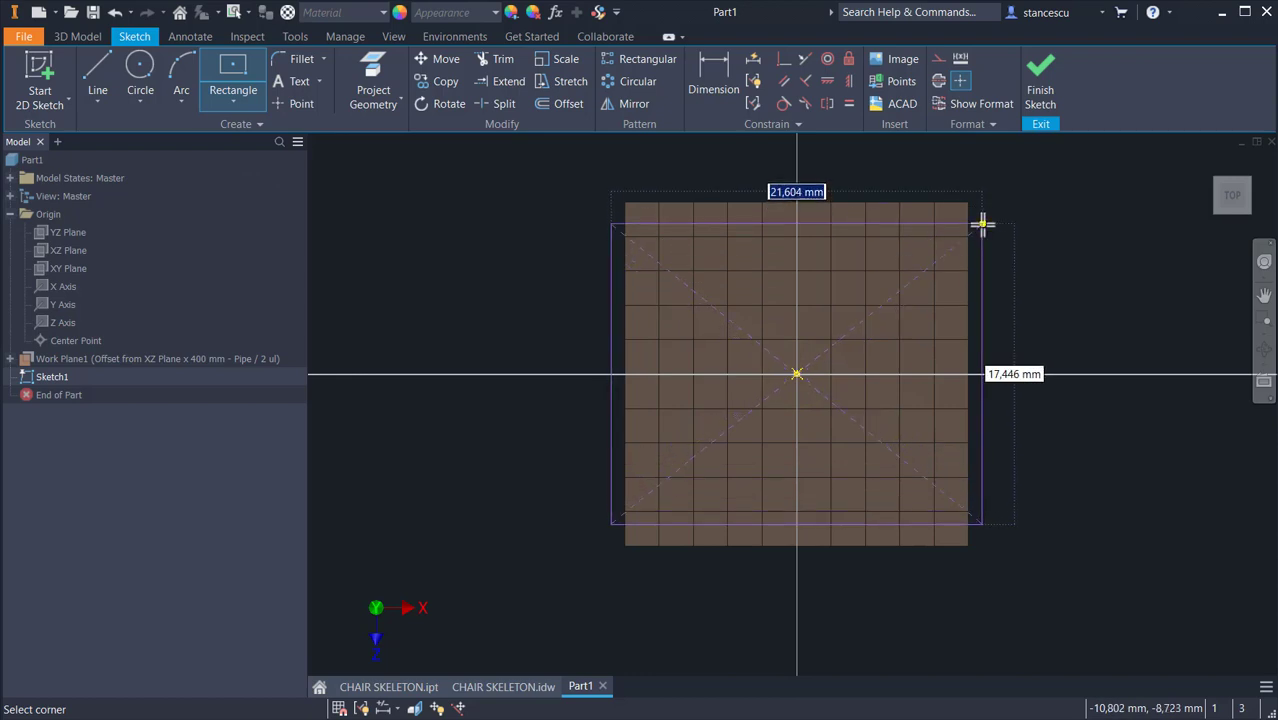
pyautogui.write('4')
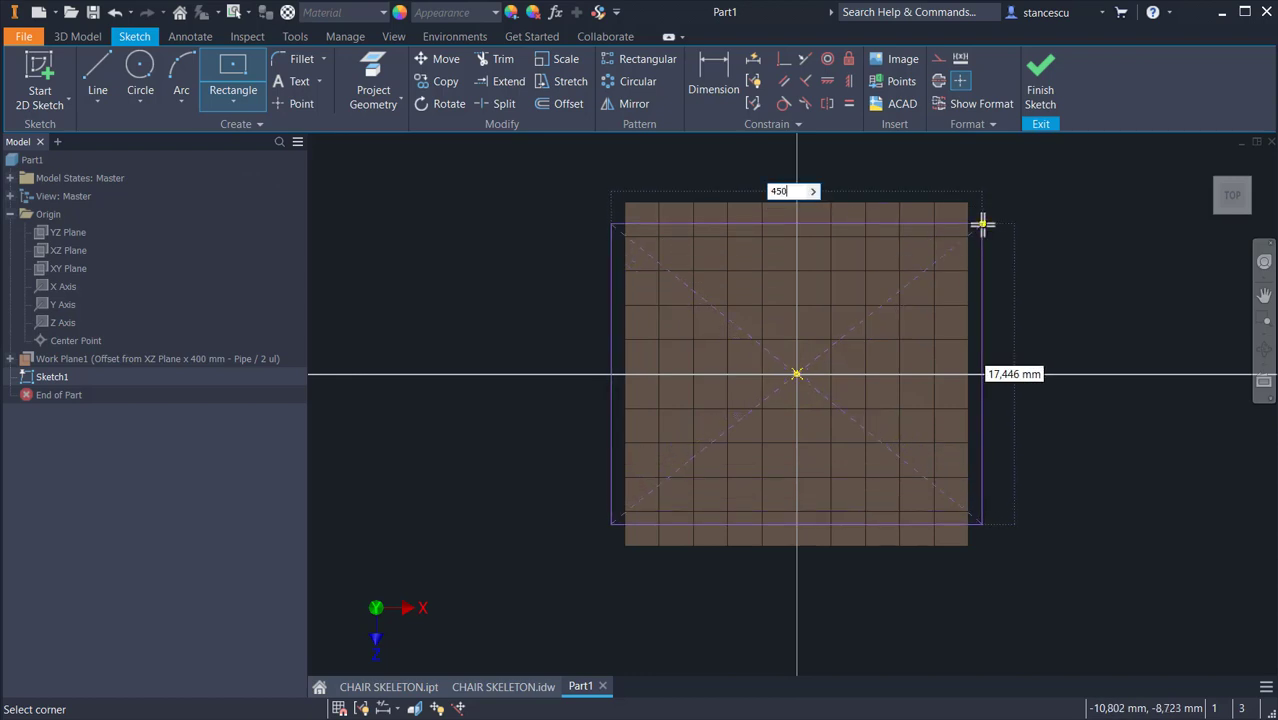
pyautogui.write('50')
pyautogui.press('Tab')
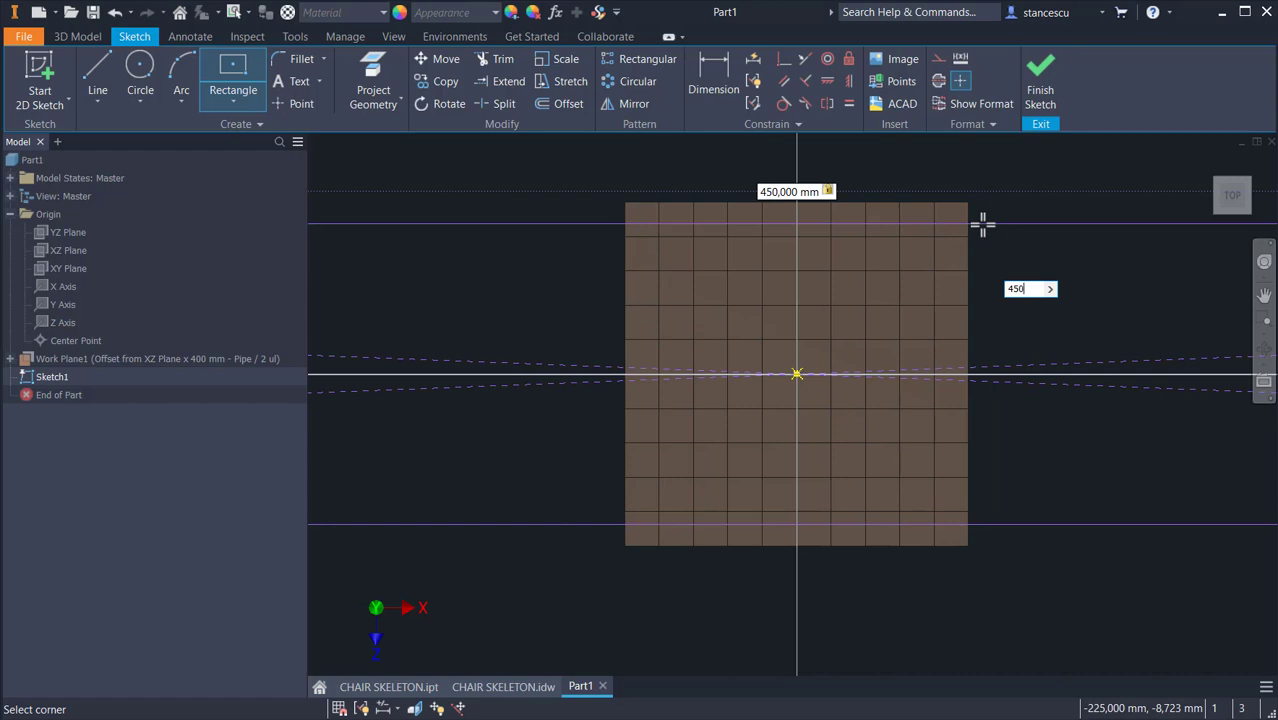
pyautogui.press('Return')
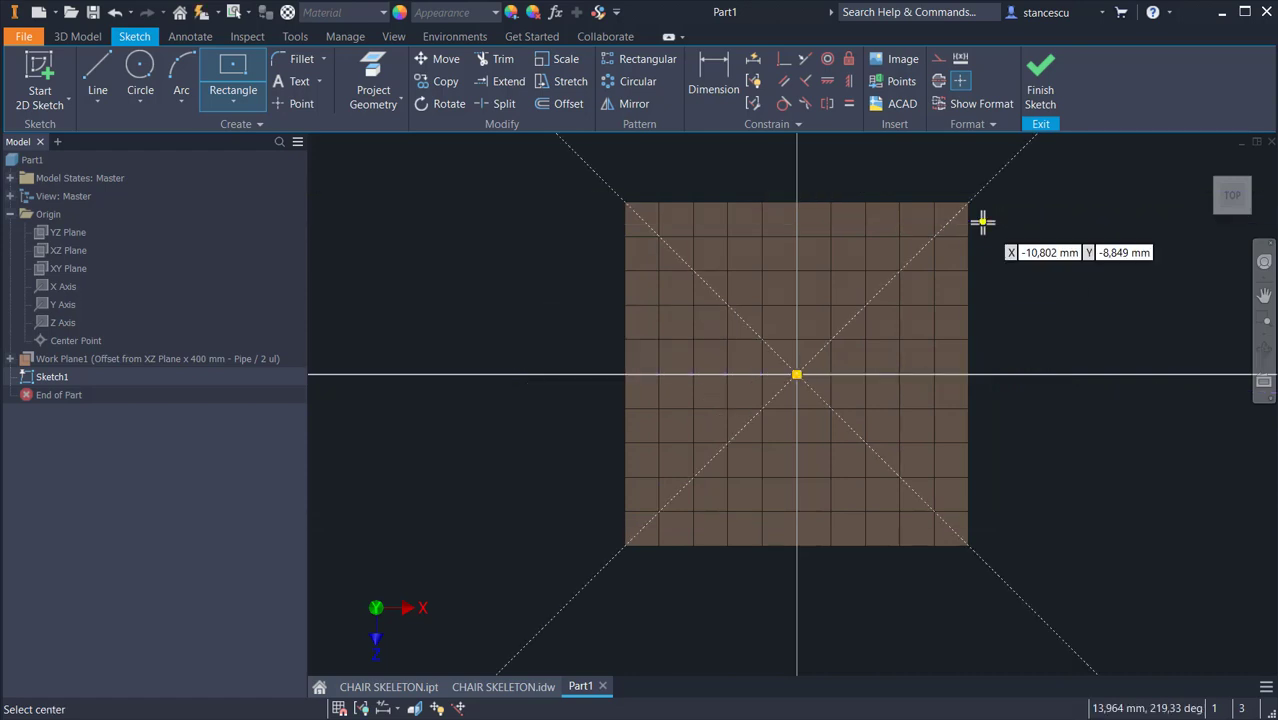
pyautogui.click(1046, 76)
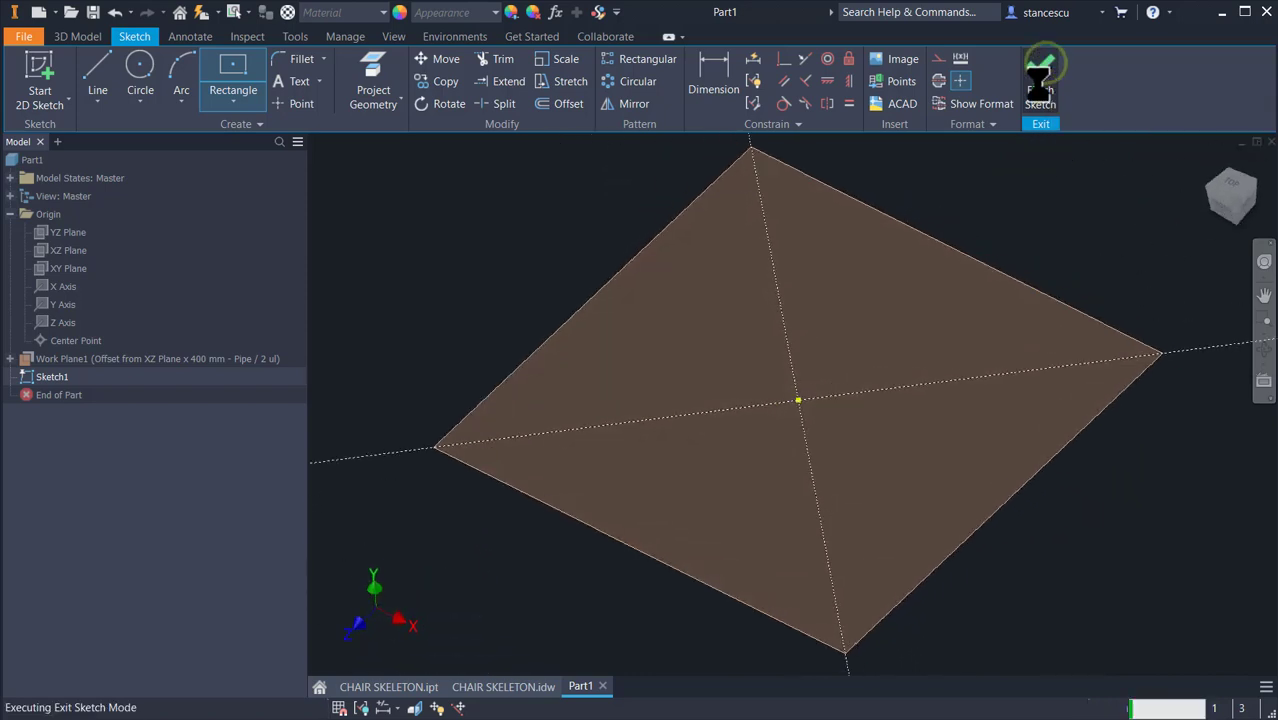
# - Reopen the rectangle's sketch and move both 450 dimensions outside the outline
pyautogui.scroll(15, 980, 318)
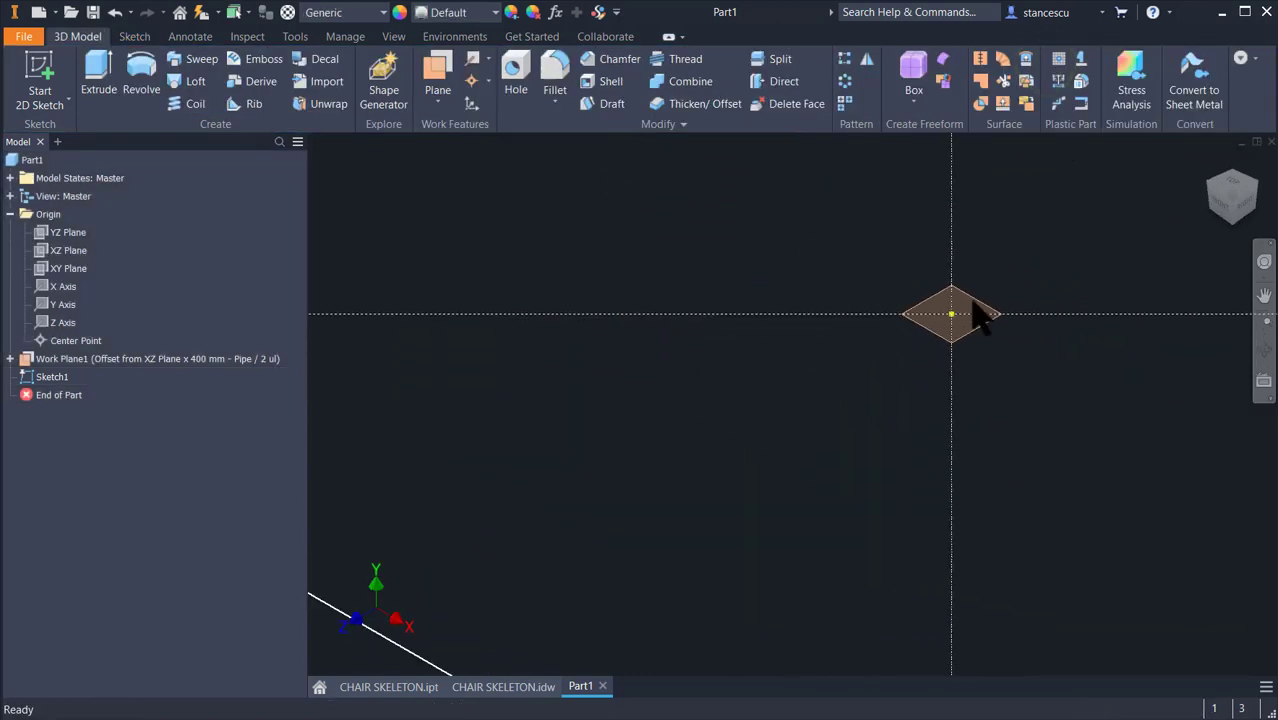
pyautogui.moveTo(977, 313); pyautogui.dragTo(800, 425, button='middle')
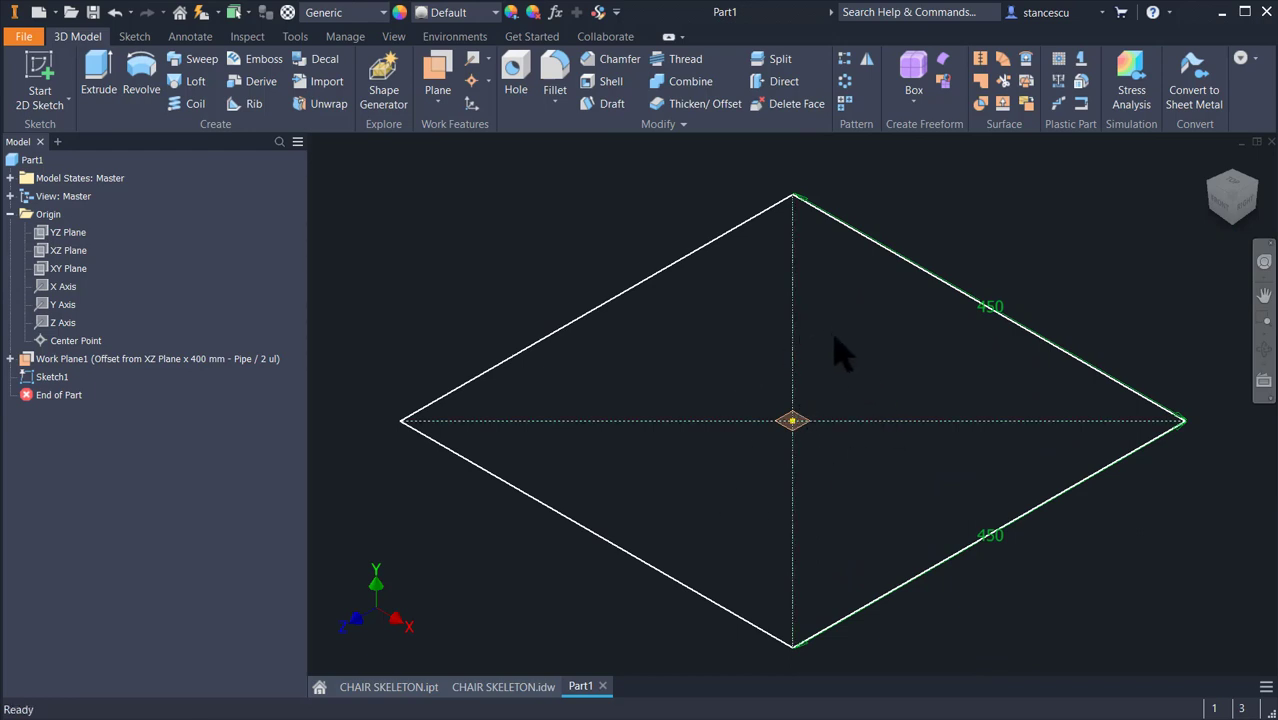
pyautogui.moveTo(835, 337)
pyautogui.keyDown('shift'); pyautogui.mouseDown(button='middle')
pyautogui.moveTo(820, 376)
pyautogui.moveTo(693, 322)
pyautogui.moveTo(873, 322)
pyautogui.mouseUp(button='middle'); pyautogui.keyUp('shift')
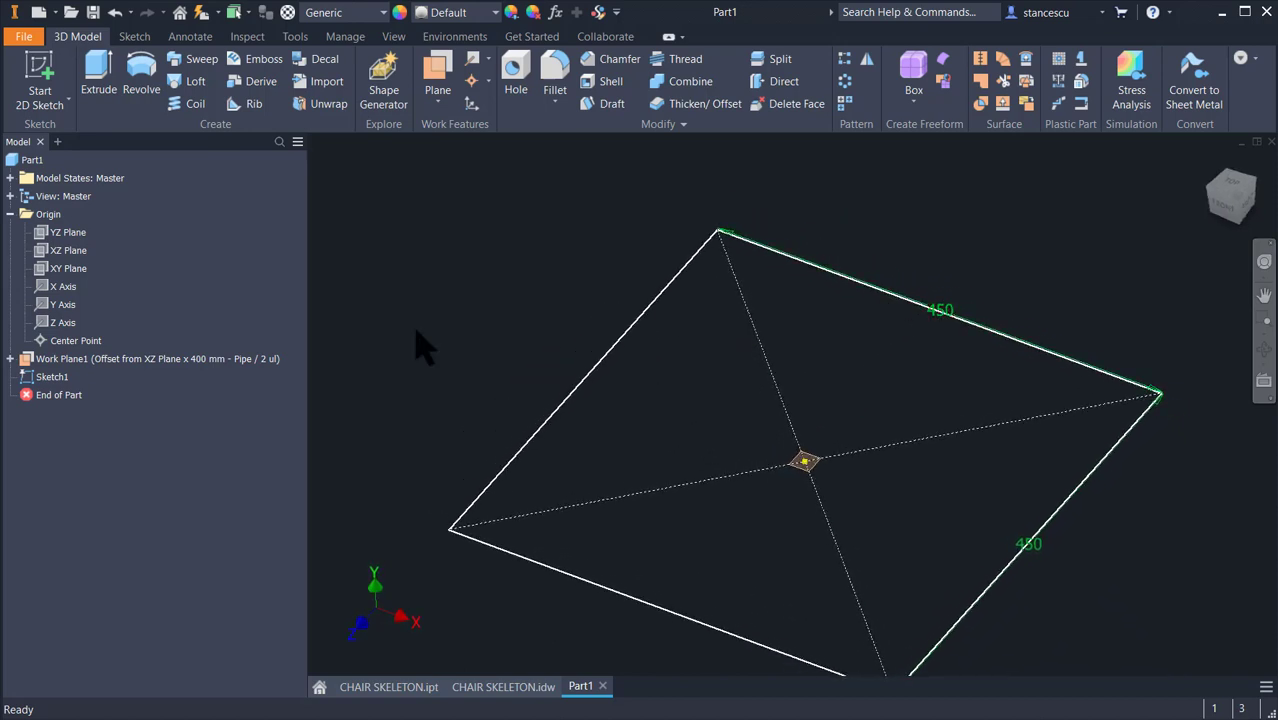
pyautogui.doubleClick(33, 377)
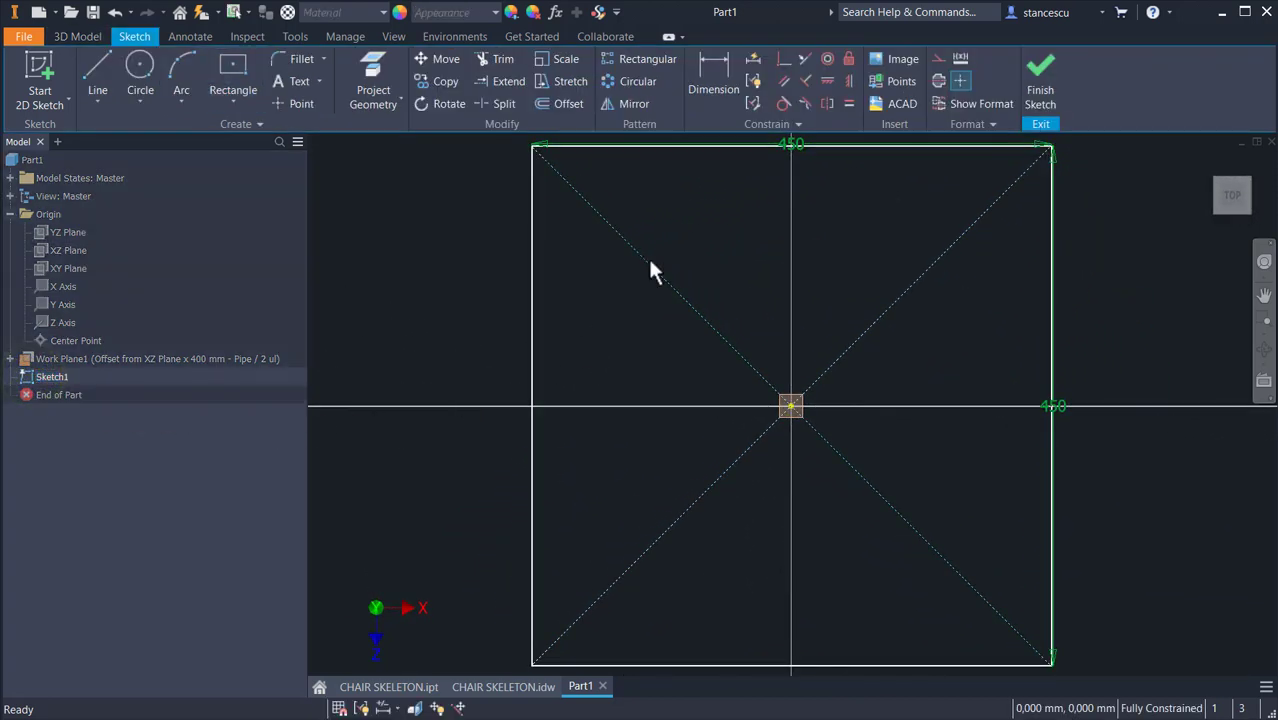
pyautogui.moveTo(1053, 420)
pyautogui.mouseDown()
pyautogui.moveTo(1096, 428)
pyautogui.moveTo(1082, 418)
pyautogui.mouseUp()
pyautogui.moveTo(826, 195); pyautogui.dragTo(833, 220, button='middle')
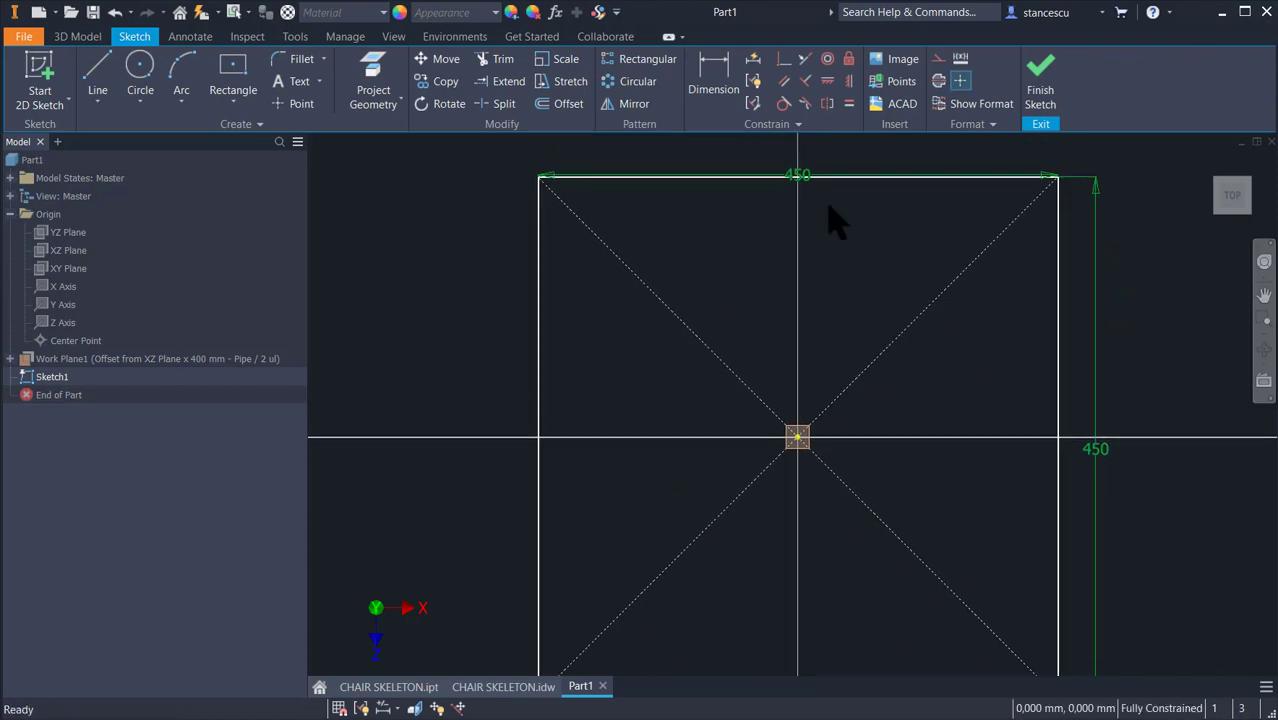
pyautogui.moveTo(815, 178); pyautogui.dragTo(822, 148)
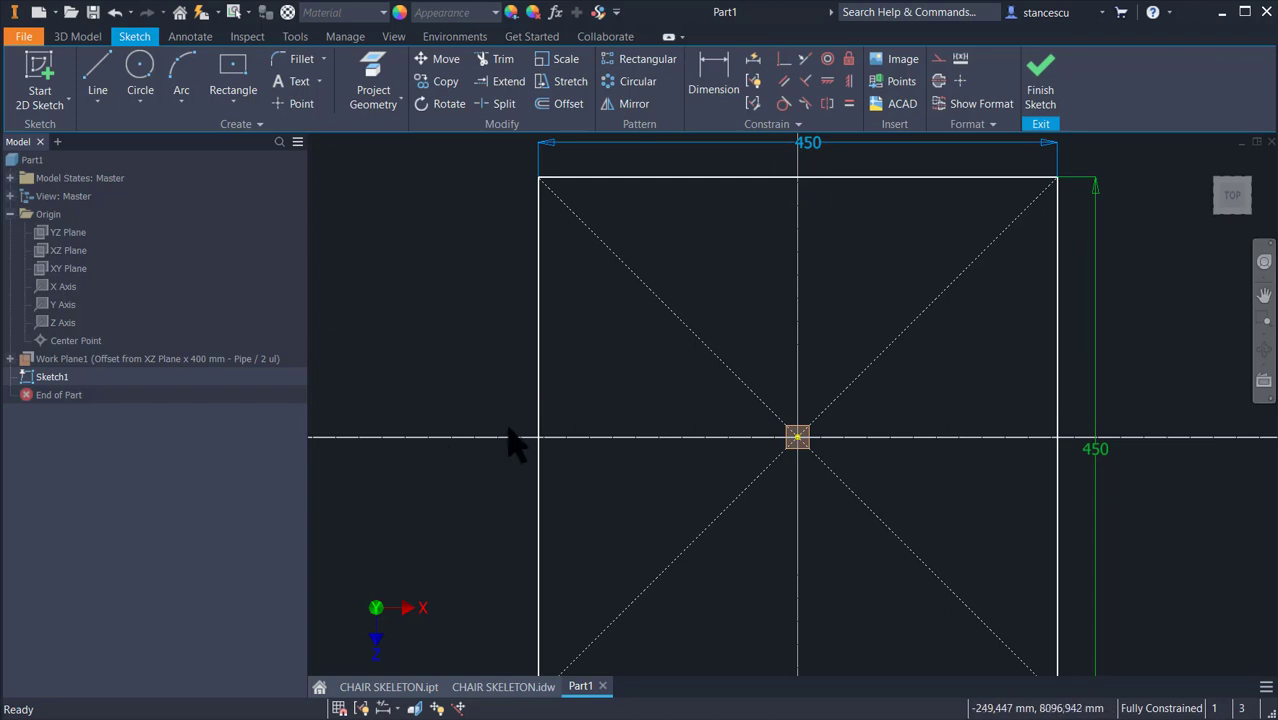
# - Convert the rectangle's four sides to construction lines, finish the sketch and return to the home view
pyautogui.scroll(-3, 510, 440)
pyautogui.moveTo(455, 218)
pyautogui.mouseDown()
pyautogui.moveTo(693, 516)
pyautogui.moveTo(1155, 662)
pyautogui.moveTo(941, 603)
pyautogui.mouseUp()
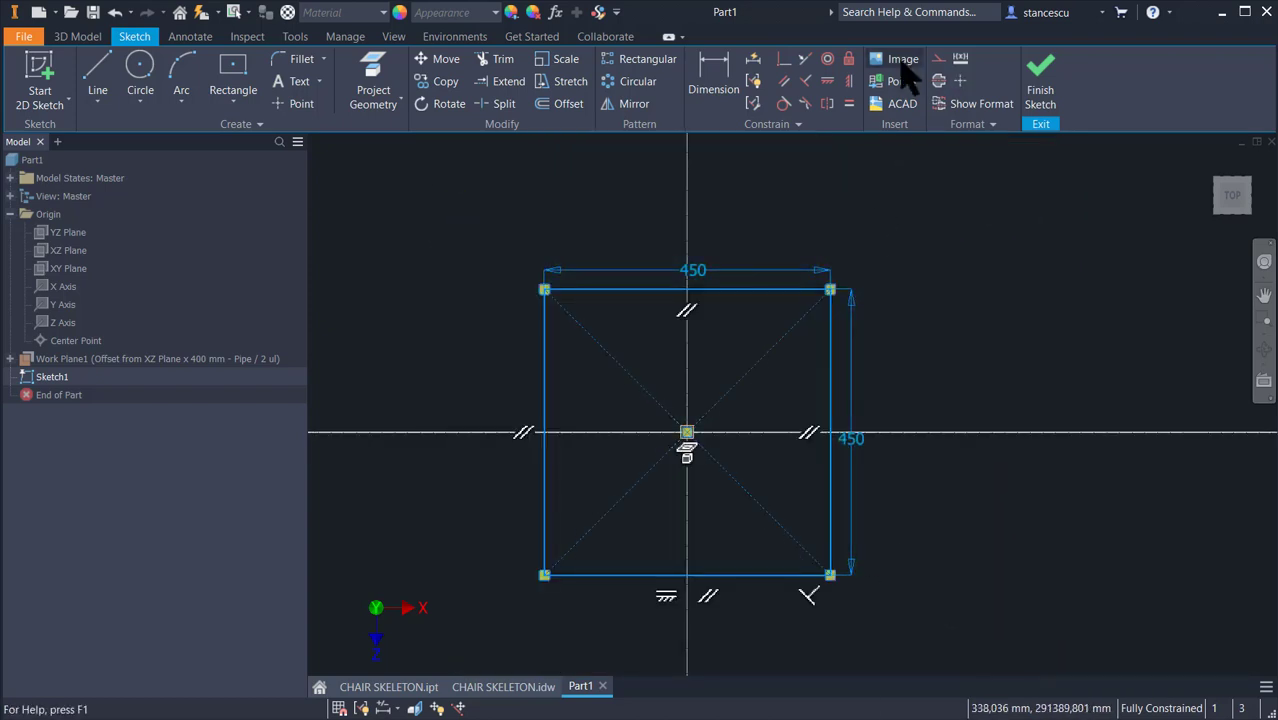
pyautogui.click(934, 58)
pyautogui.click(920, 218)
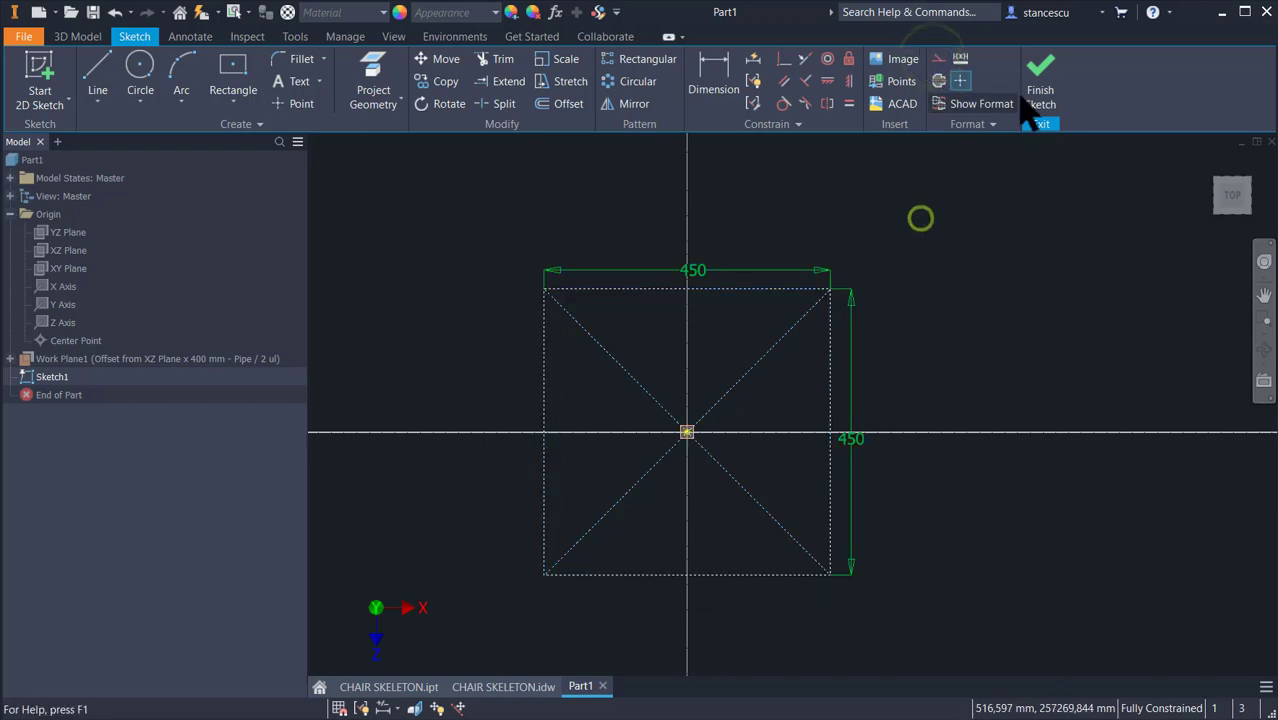
pyautogui.click(1040, 80)
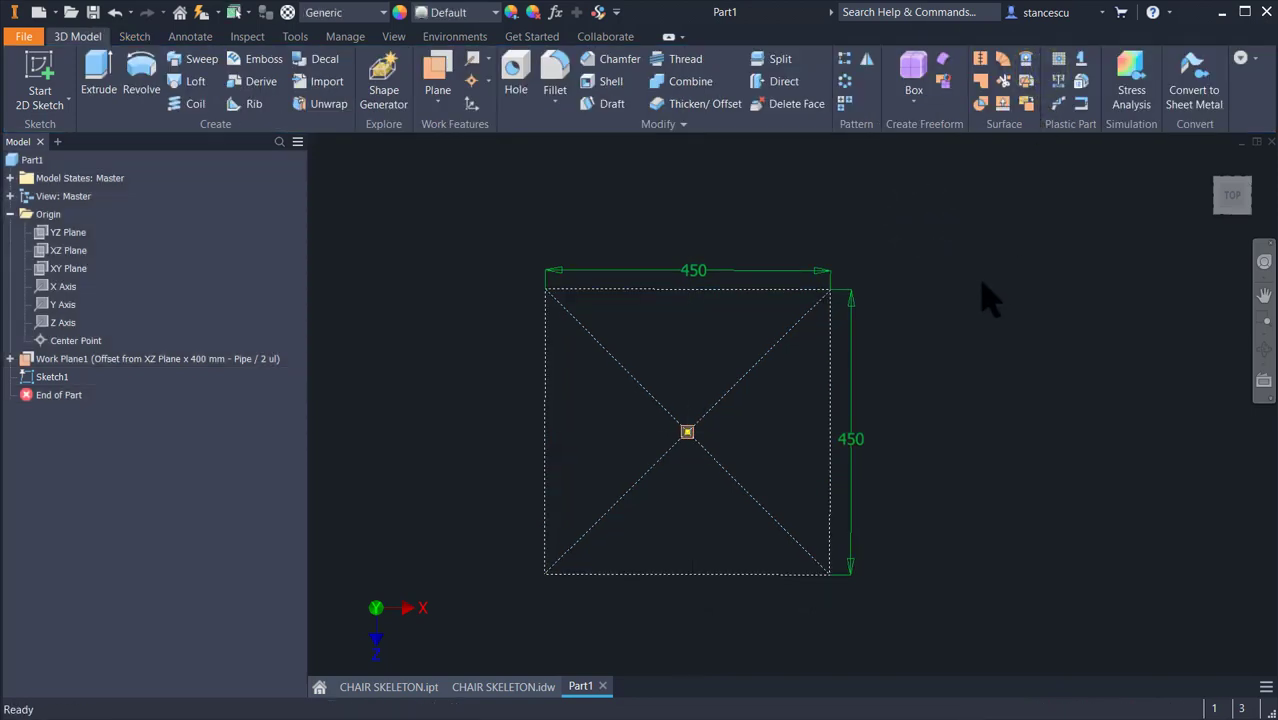
pyautogui.press('F6')
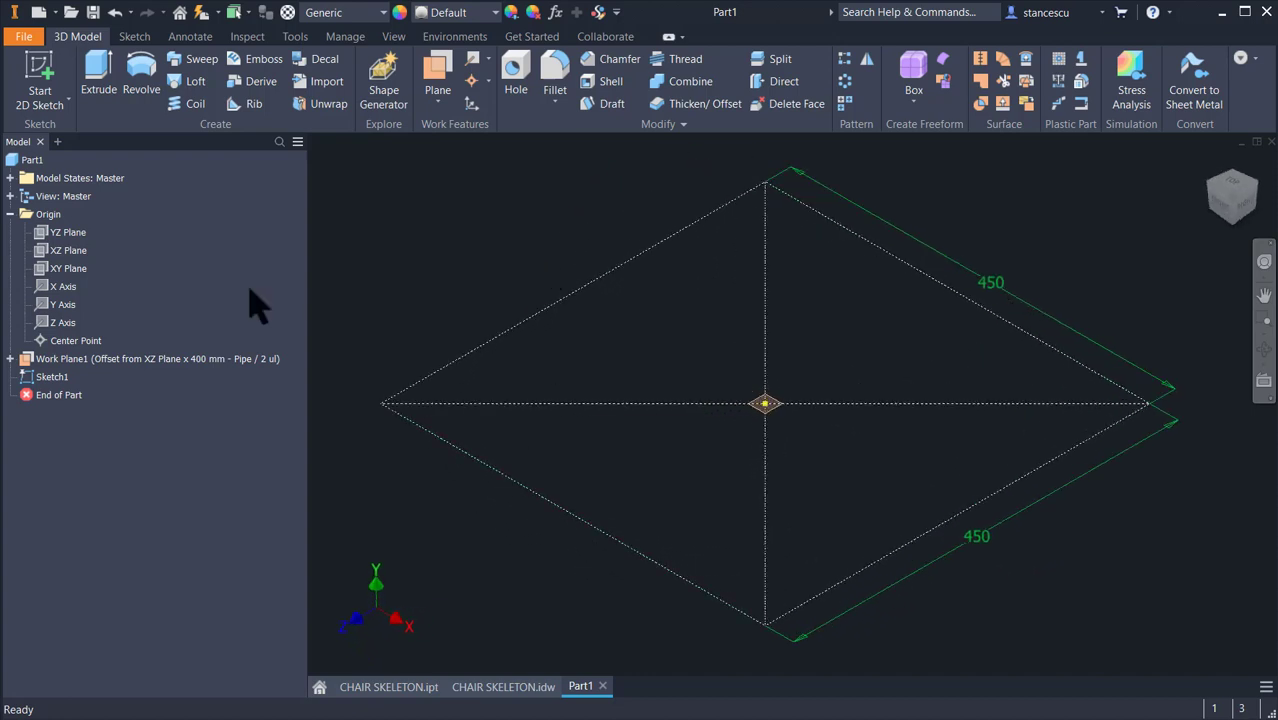
# - Start a new 2D sketch on the XZ Plane and show it in an isometric view
pyautogui.click(43, 70)
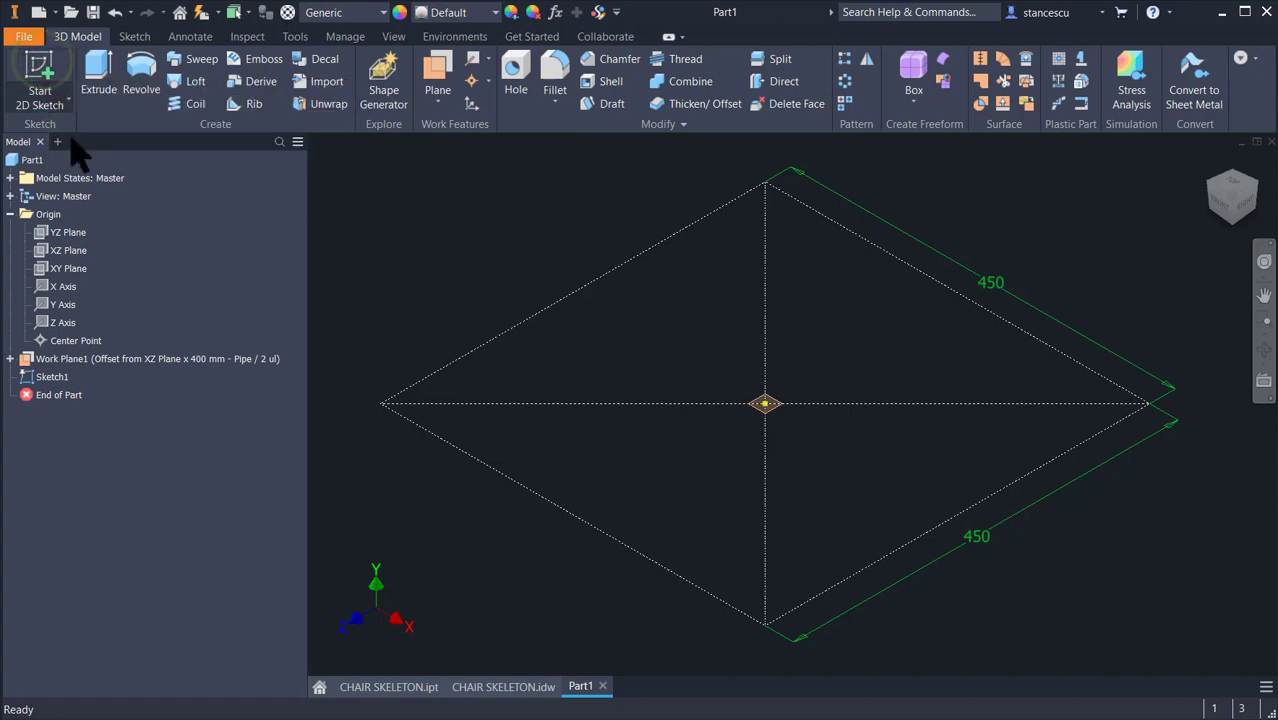
pyautogui.click(78, 252)
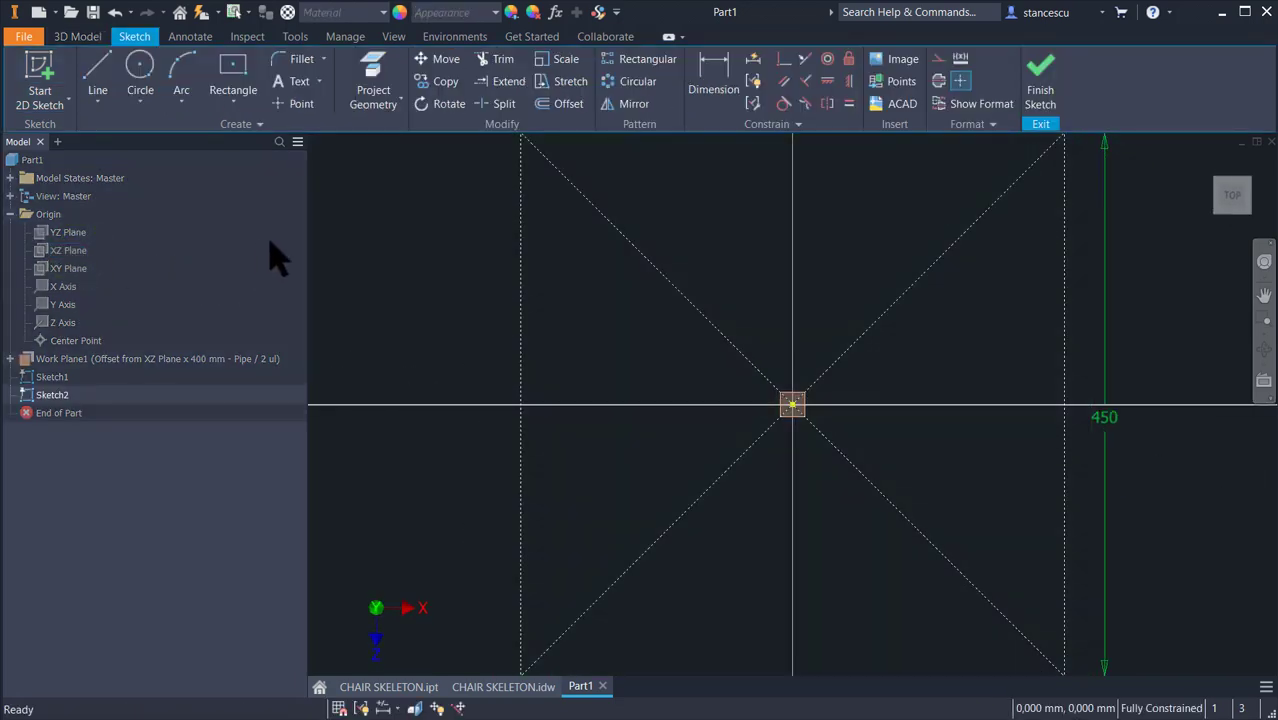
pyautogui.press('F5')
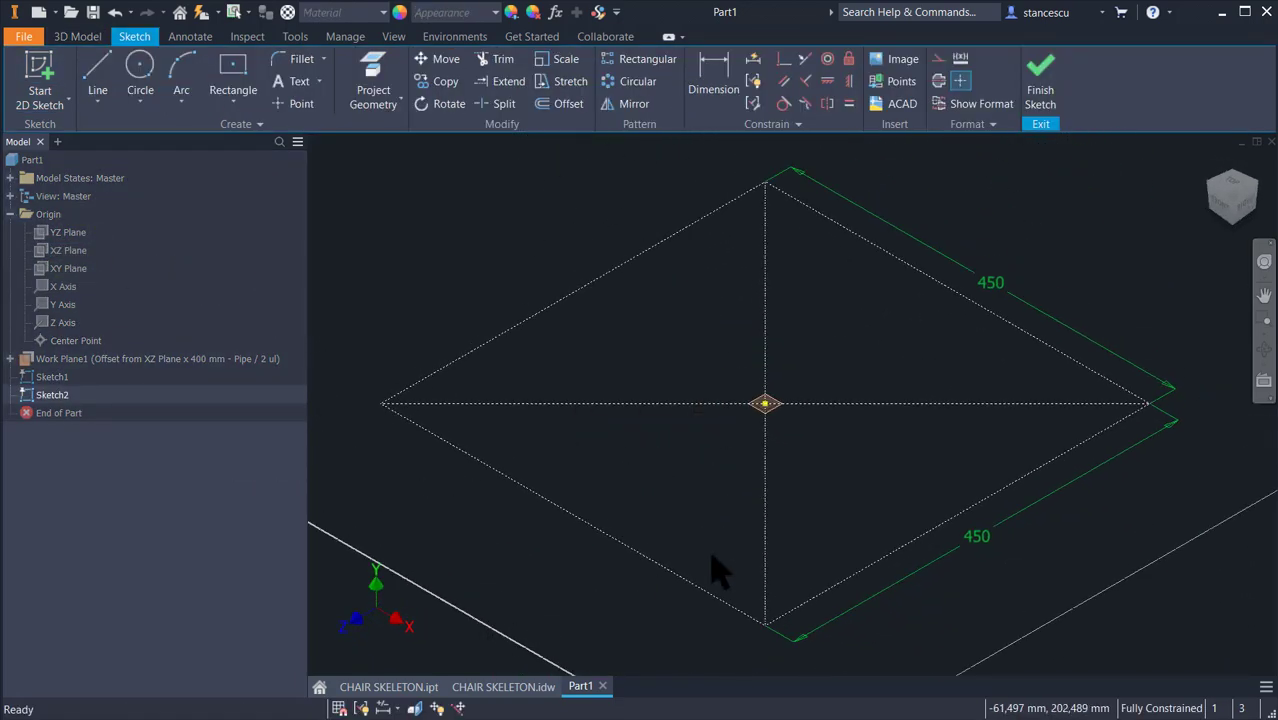
pyautogui.scroll(5, 718, 570)
pyautogui.moveTo(753, 596); pyautogui.dragTo(740, 436, button='middle')
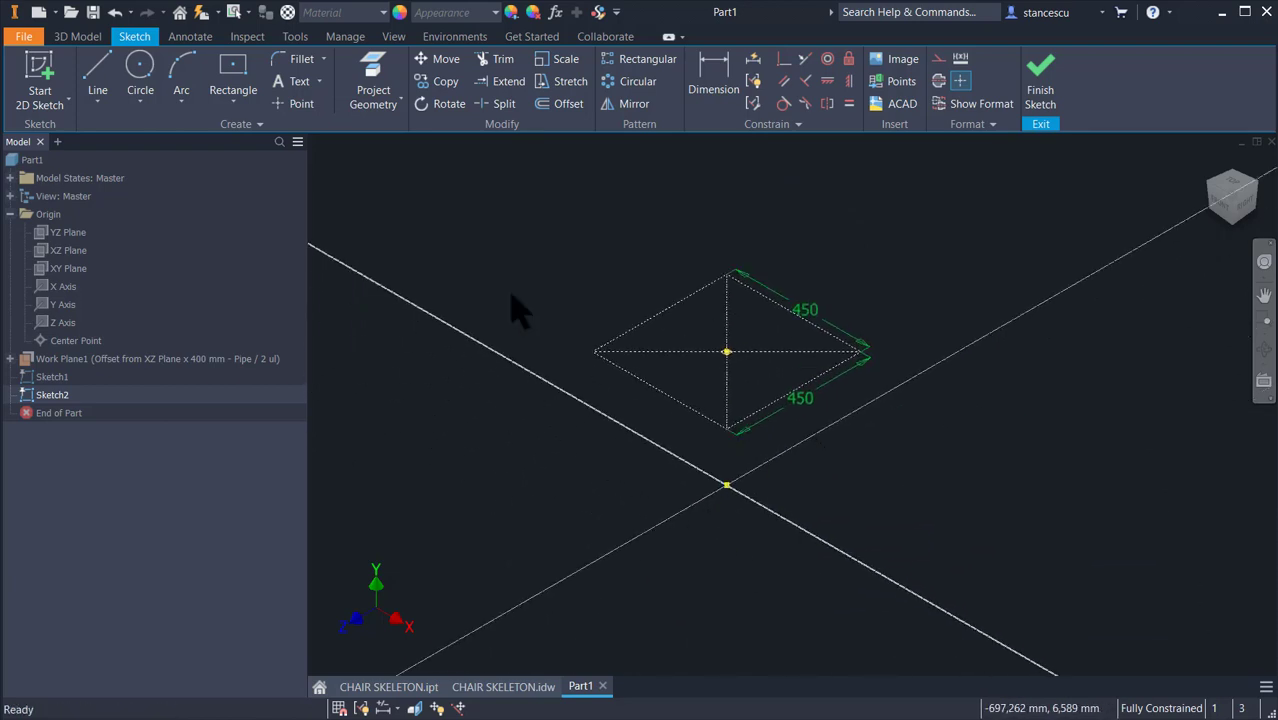
# - Project the four sides of the upper 450 mm rectangle into the XZ Plane sketch and finish the sketch
pyautogui.click(370, 84)
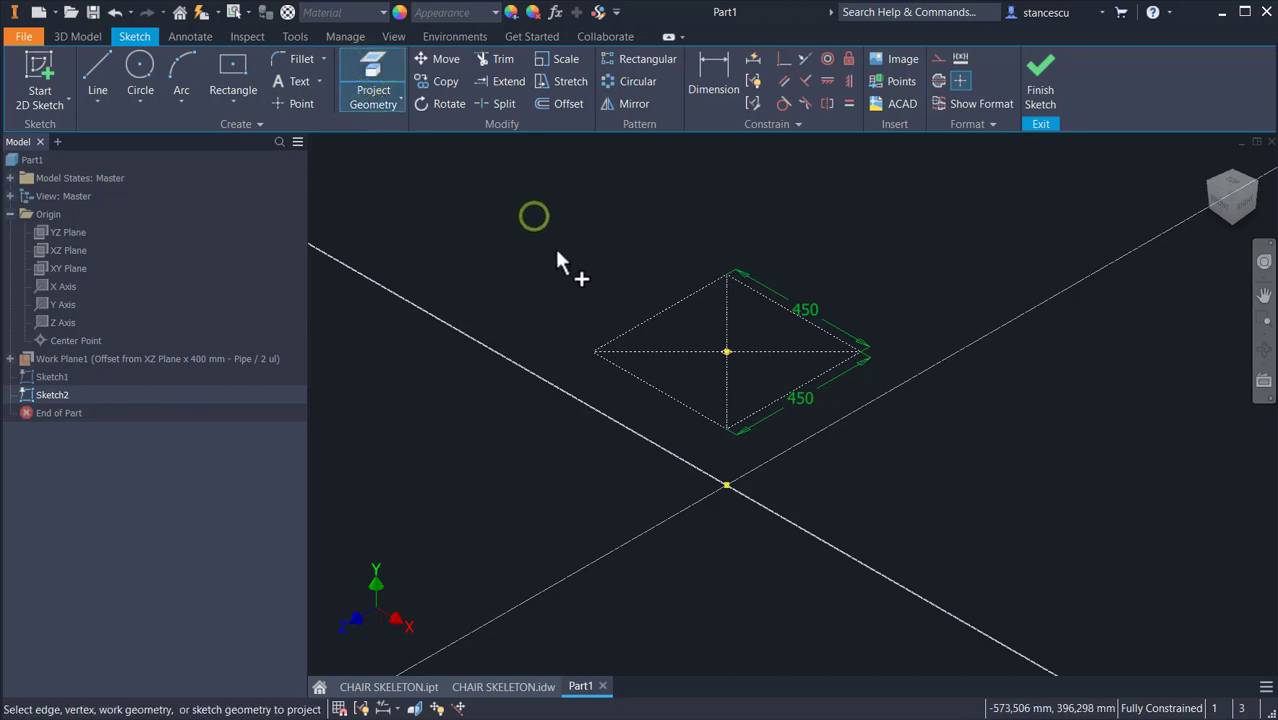
pyautogui.click(686, 302)
pyautogui.click(677, 398)
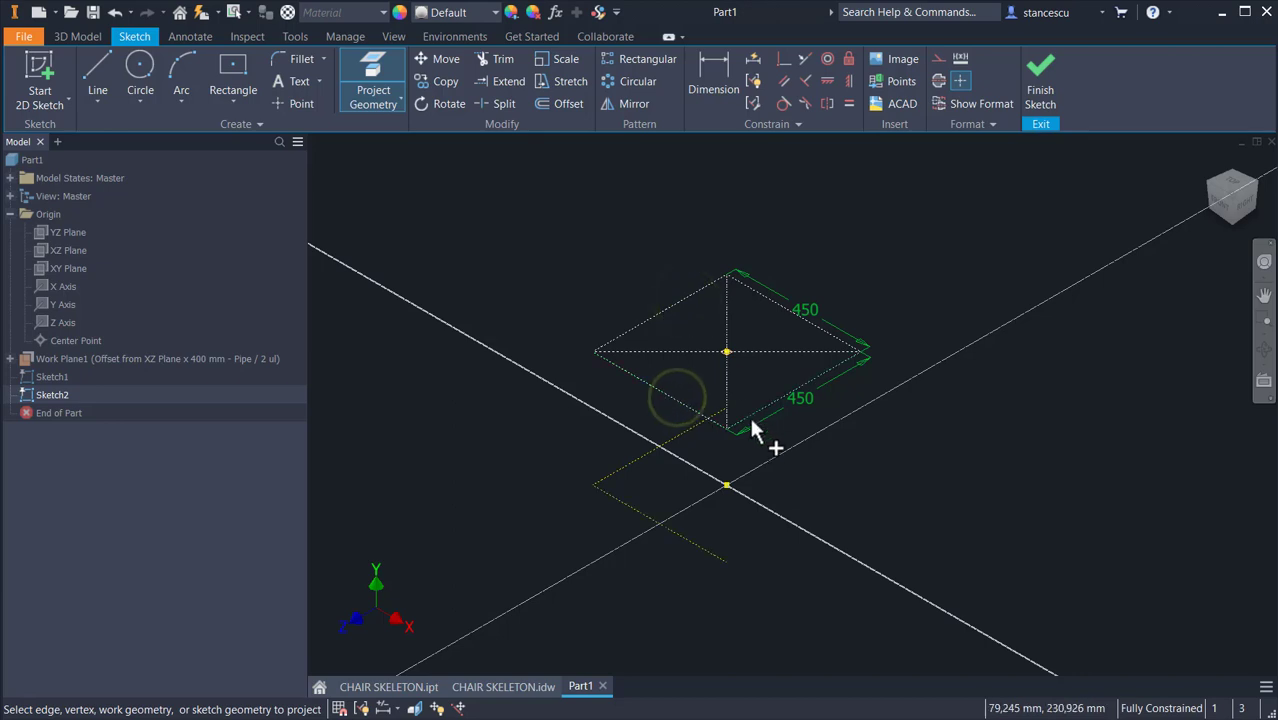
pyautogui.click(752, 420)
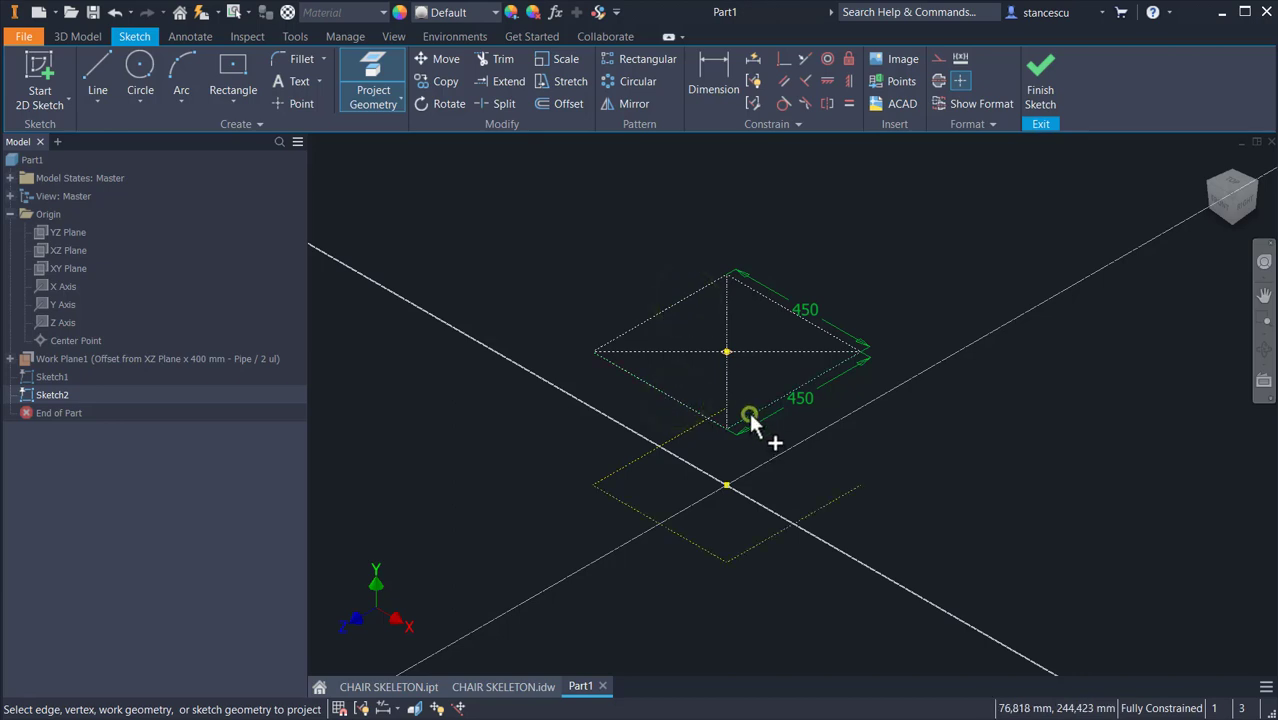
pyautogui.click(820, 334)
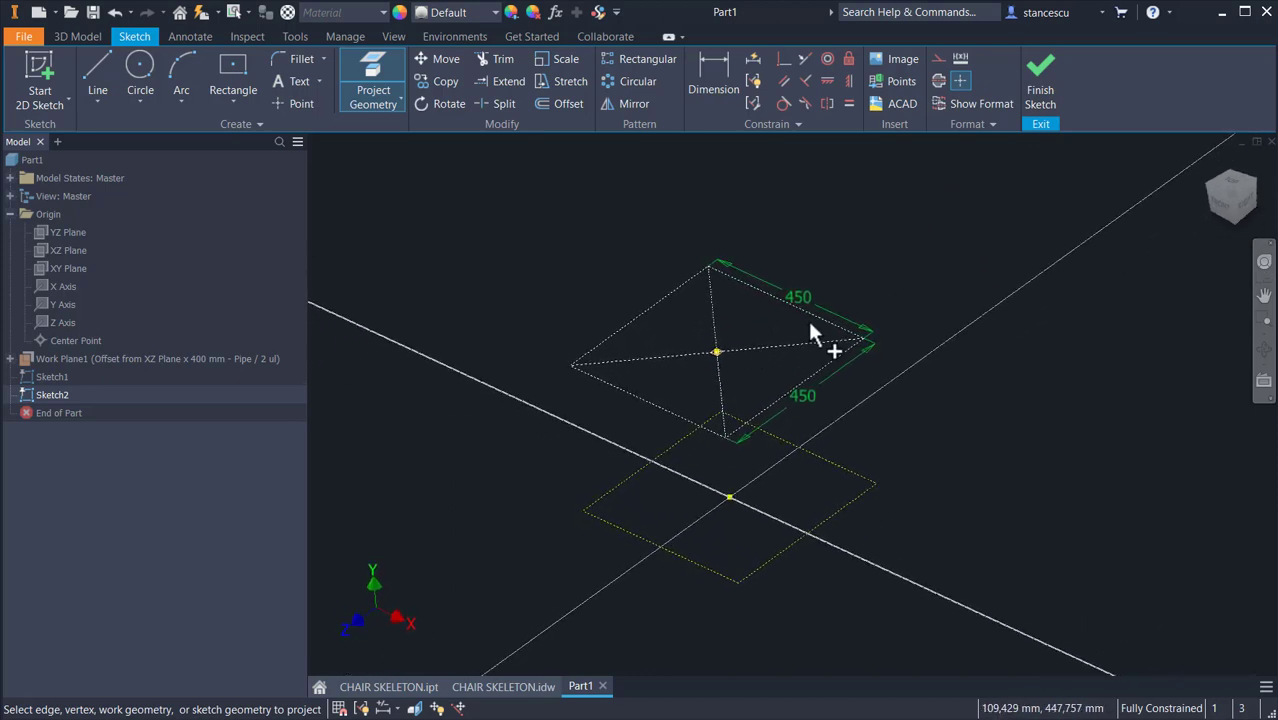
pyautogui.click(1046, 78)
pyautogui.press('F6')
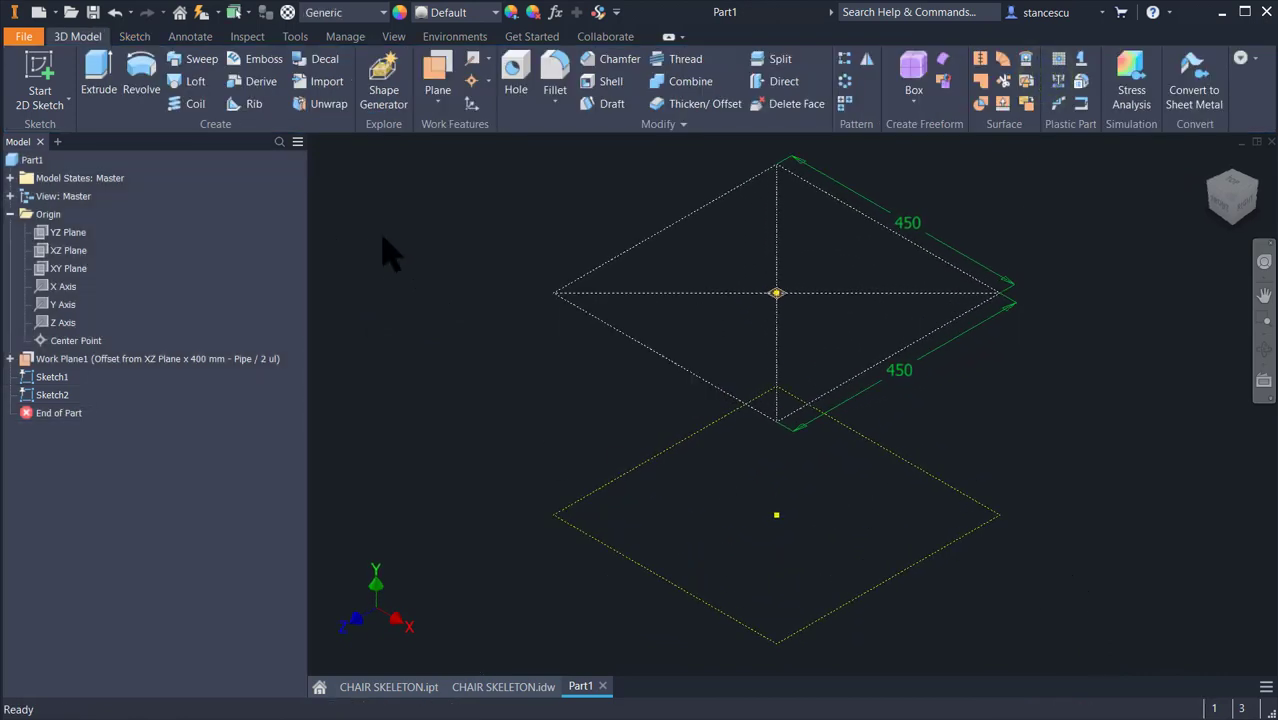
# - In a new 3D sketch, draw connected lines up the front-left leg, through the upper square's centre to its front-right corner, and down that leg
pyautogui.click(57, 105)
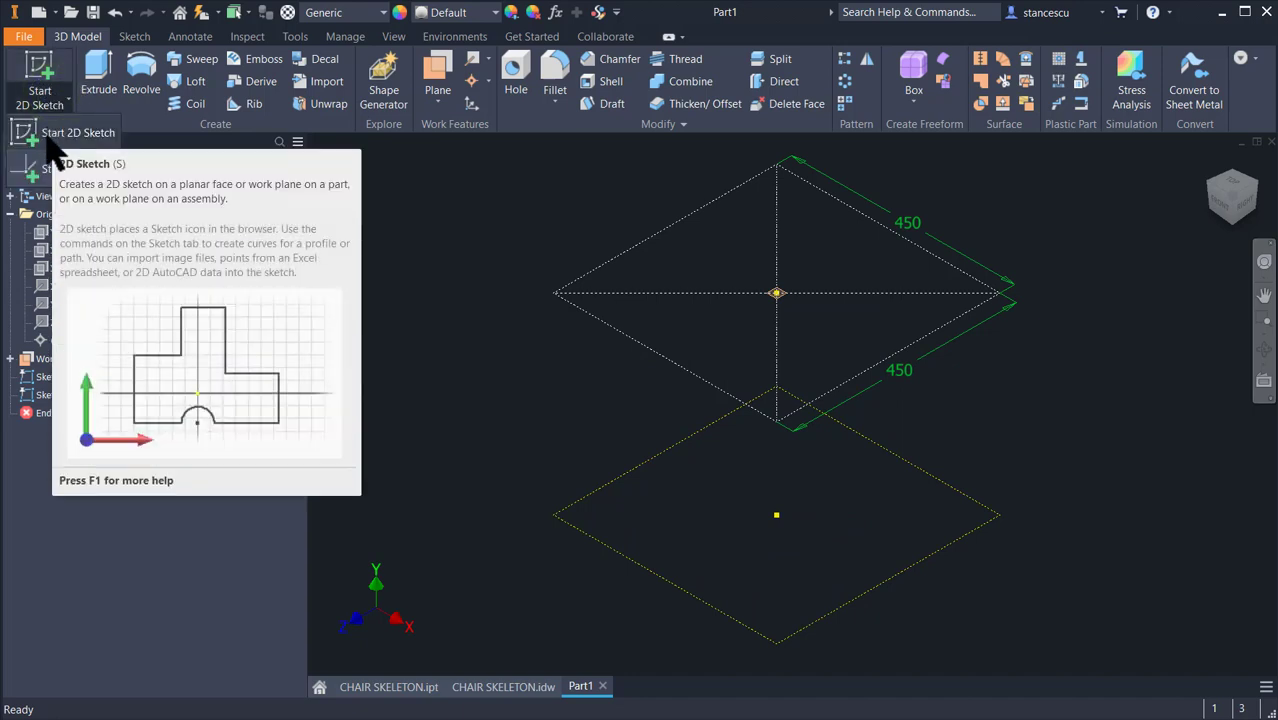
pyautogui.click(62, 170)
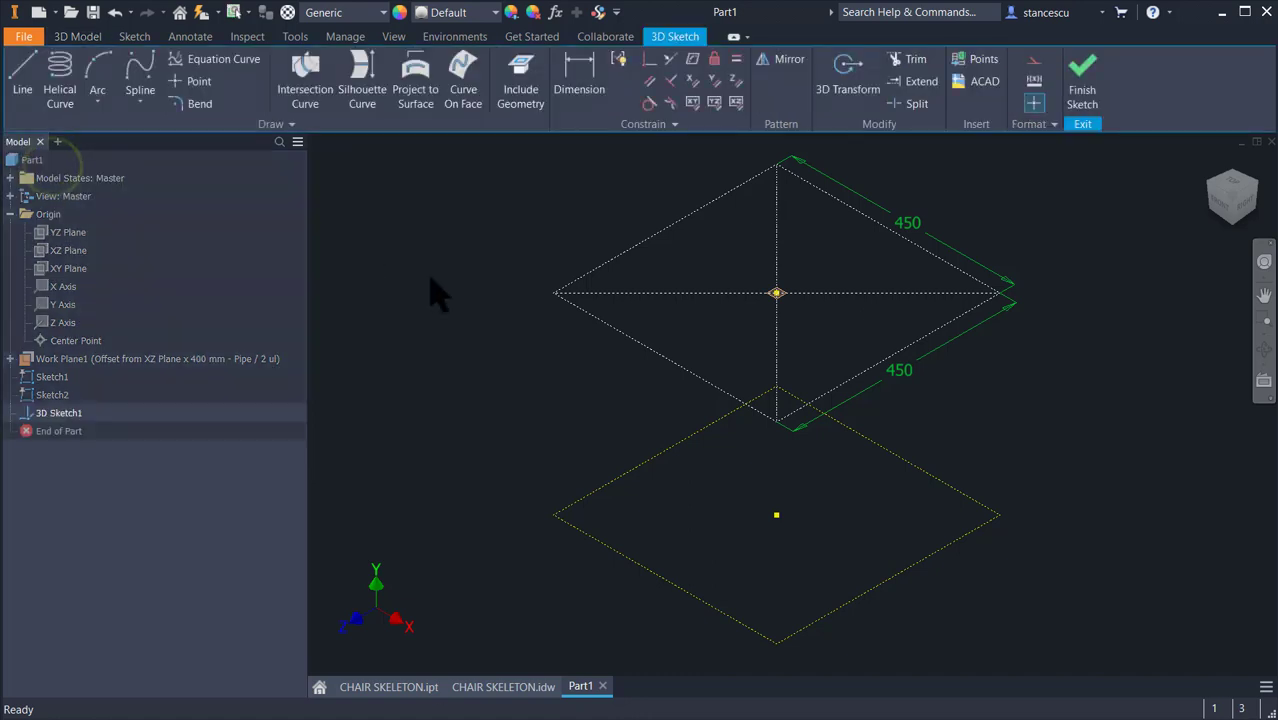
pyautogui.click(20, 82)
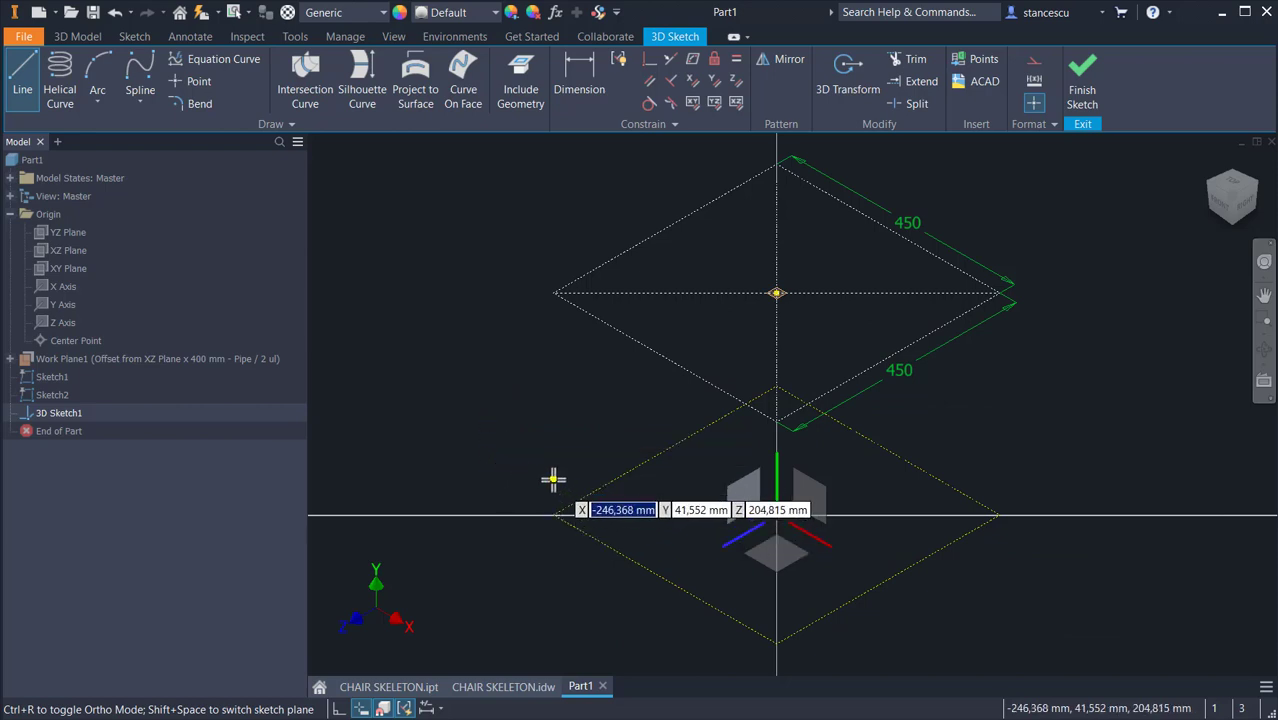
pyautogui.keyDown('shift'); pyautogui.moveTo(554, 483); pyautogui.dragTo(562, 522, button='middle'); pyautogui.keyUp('shift')
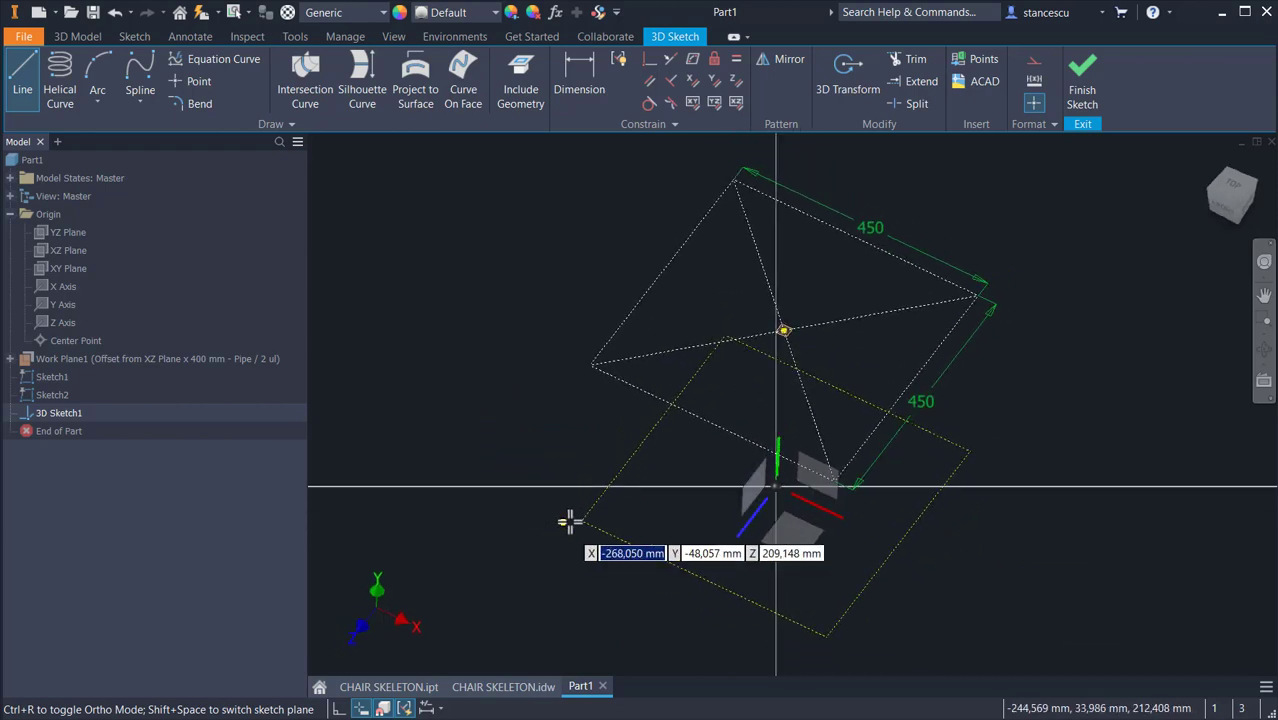
pyautogui.click(578, 521)
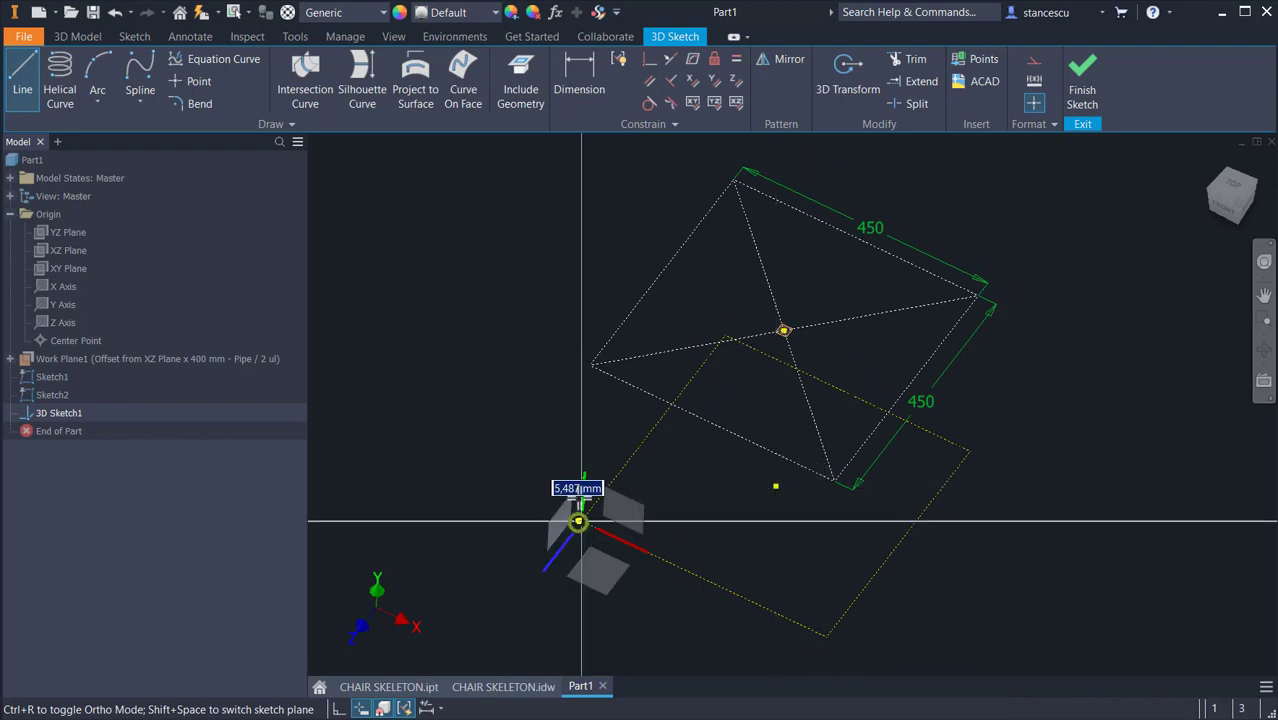
pyautogui.click(592, 363)
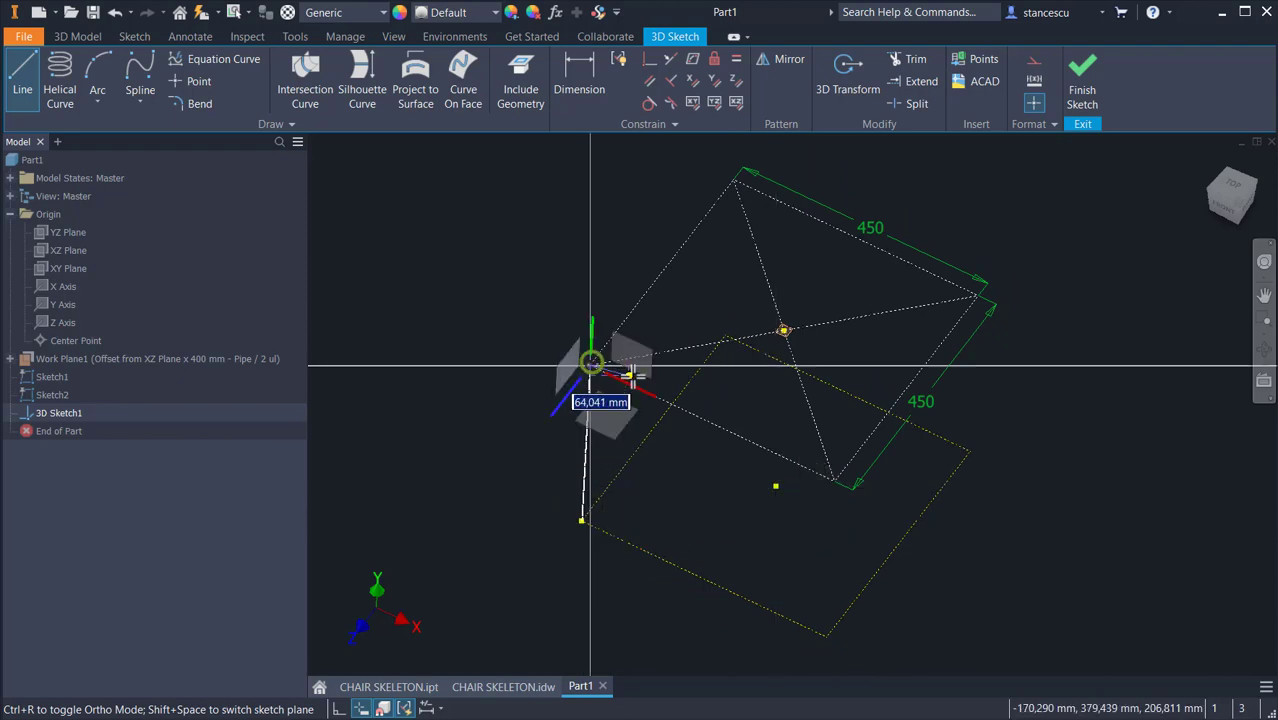
pyautogui.click(783, 331)
pyautogui.click(837, 483)
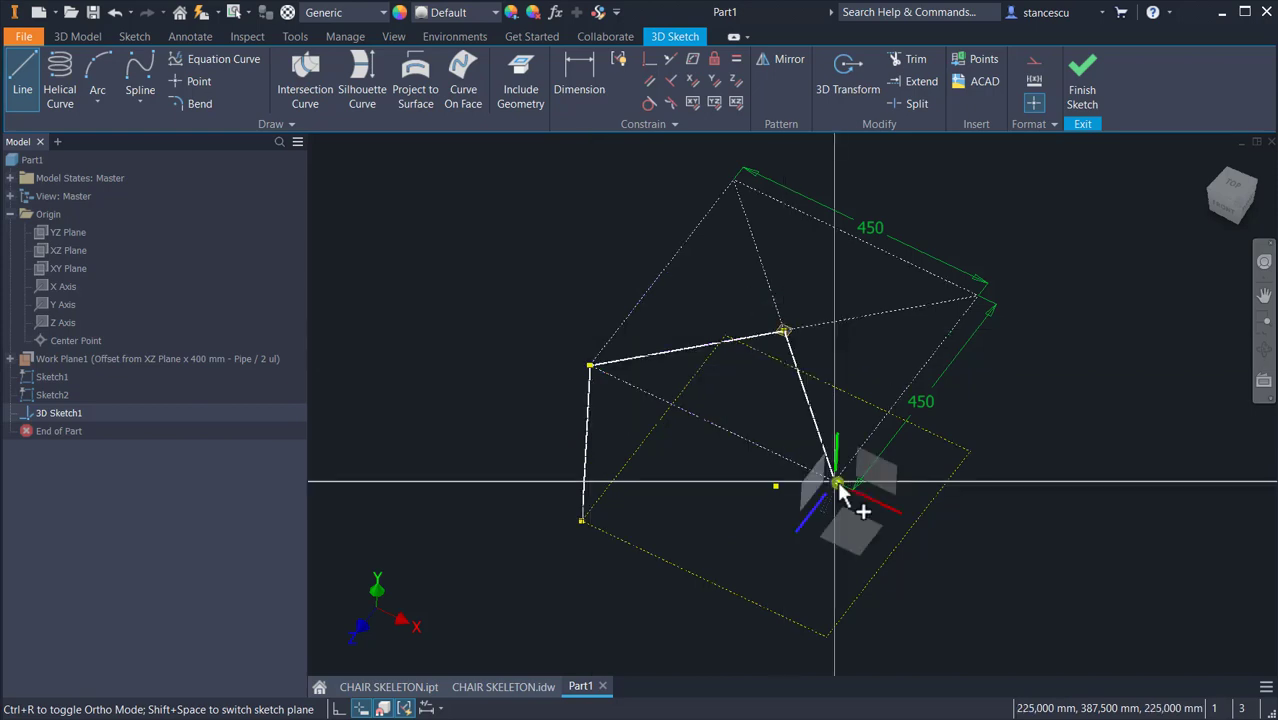
pyautogui.click(827, 637)
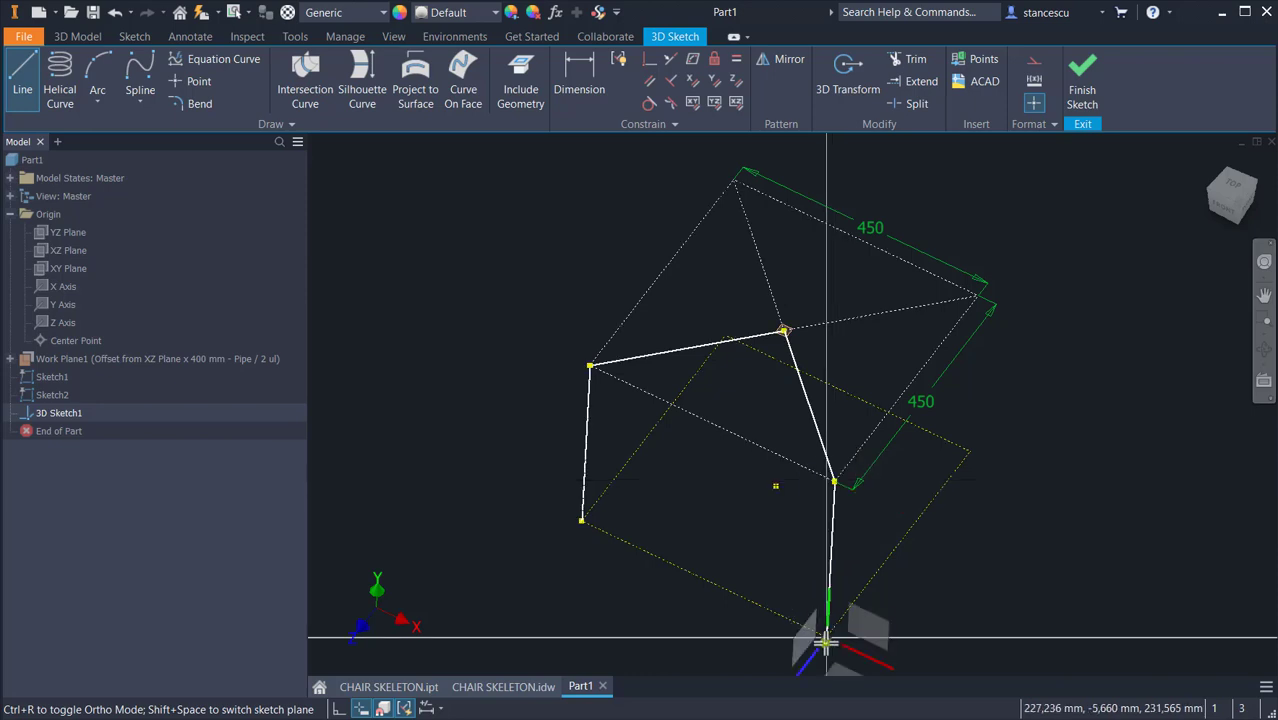
# - Continue the line along the lower right edge, up the rear-right leg, through the upper centre to the rear-left corner, and down that leg
pyautogui.click(970, 451)
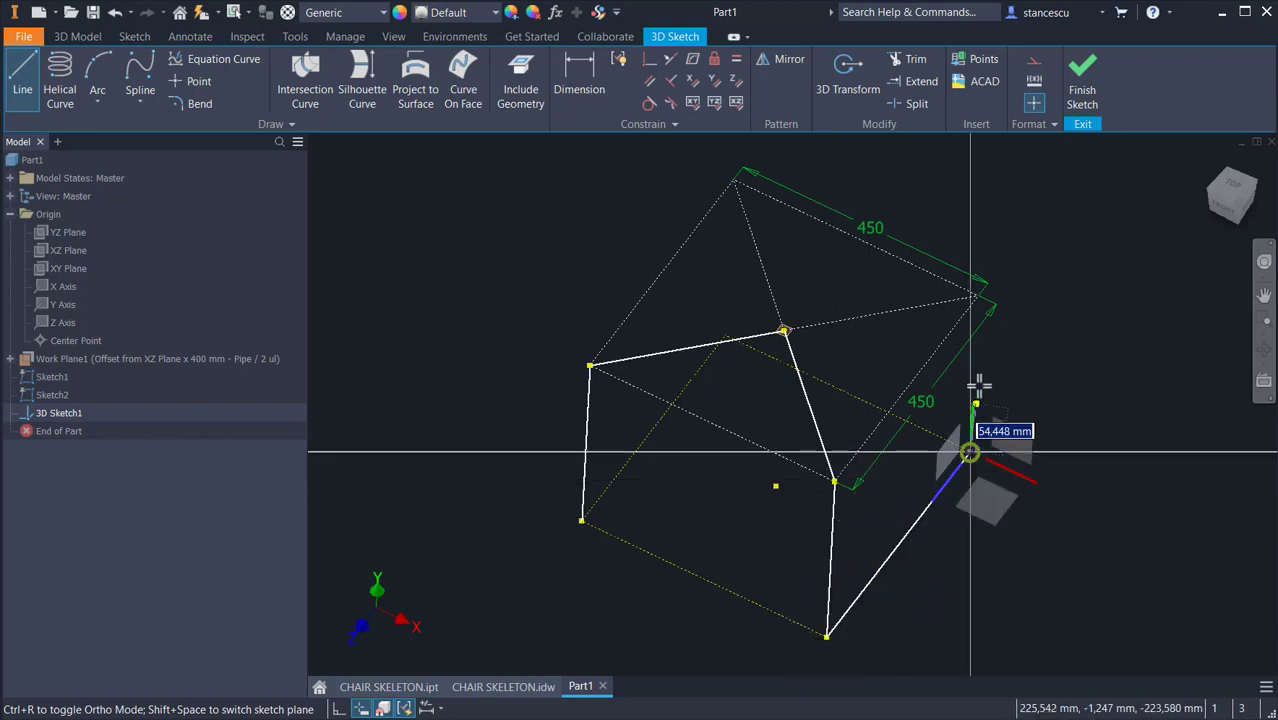
pyautogui.click(978, 297)
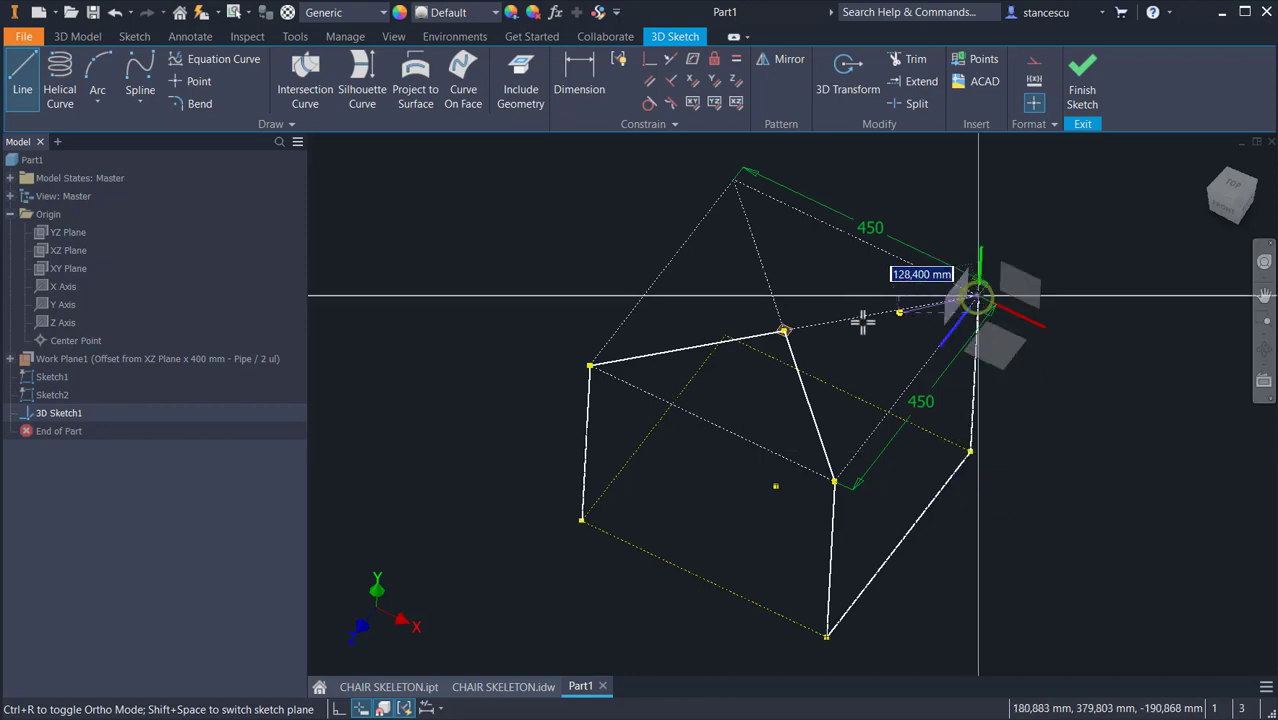
pyautogui.click(784, 330)
pyautogui.click(735, 180)
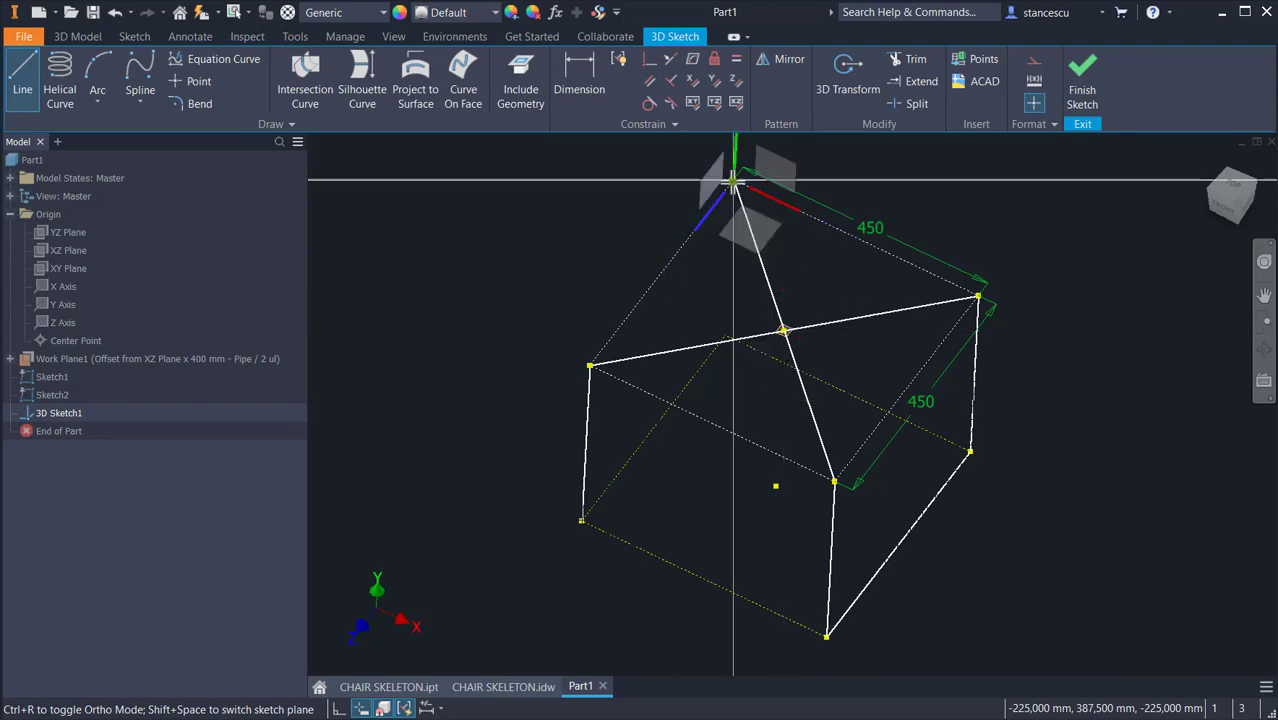
pyautogui.keyDown('shift'); pyautogui.moveTo(727, 258); pyautogui.dragTo(639, 457, button='middle'); pyautogui.keyUp('shift')
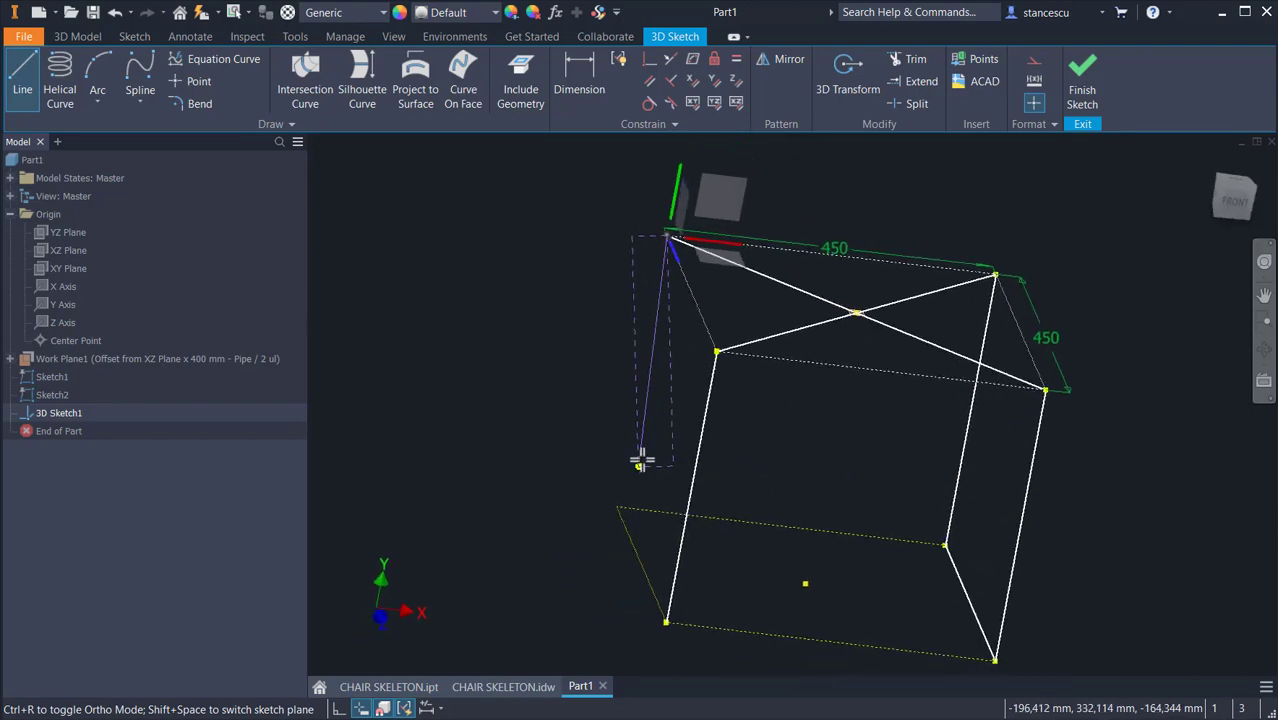
pyautogui.click(612, 510)
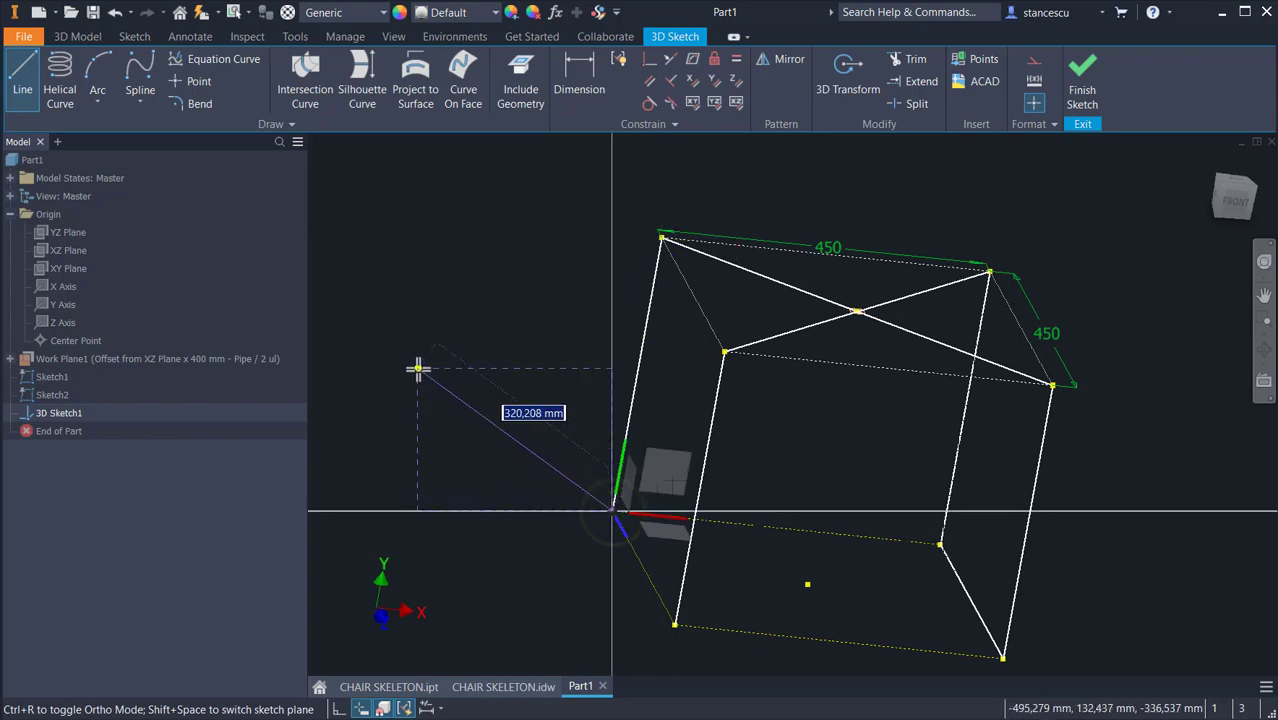
pyautogui.press('Escape')
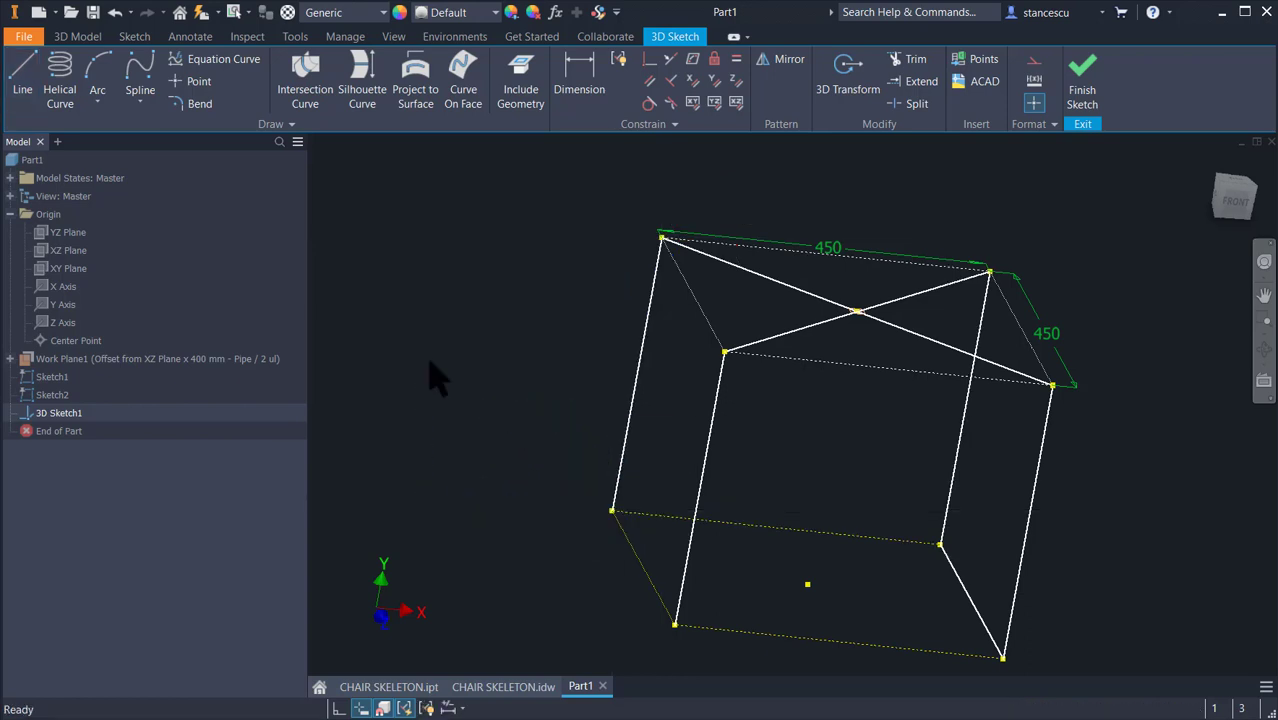
pyautogui.press('F6')
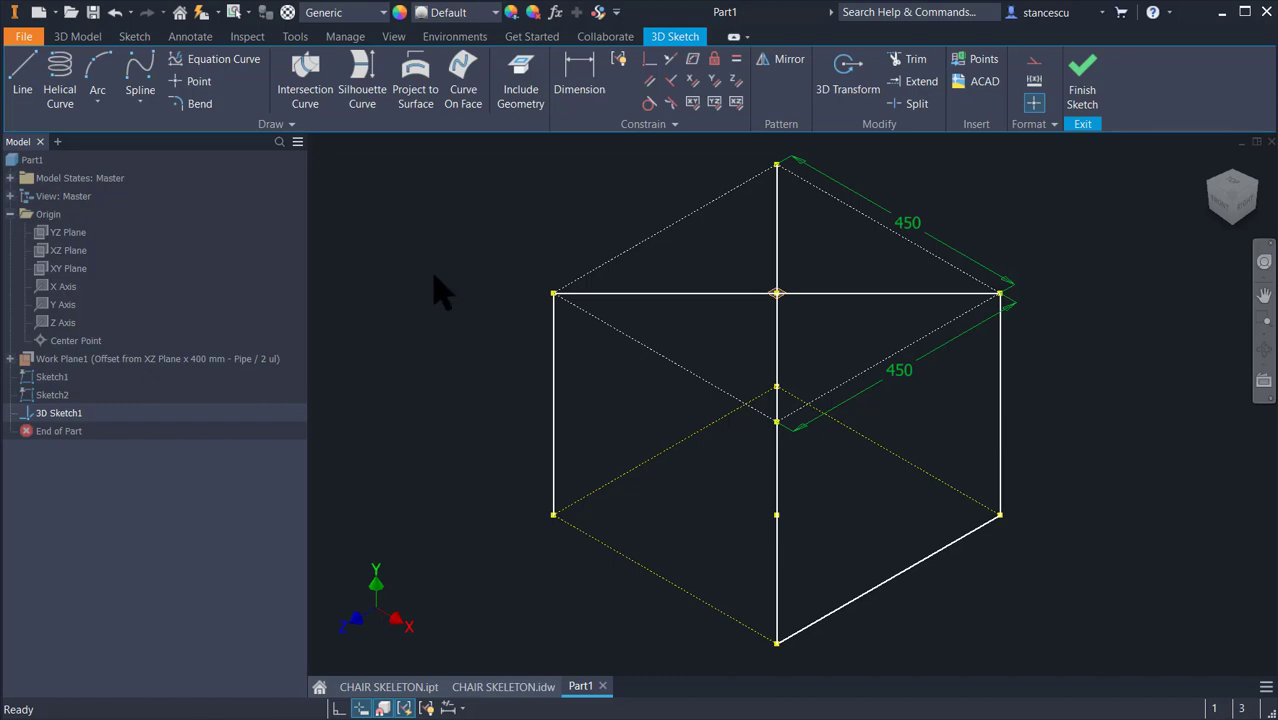
# - Add 50 mm bends at the front-left upper corner and between the two front diagonal lines meeting at the centre
pyautogui.click(199, 104)
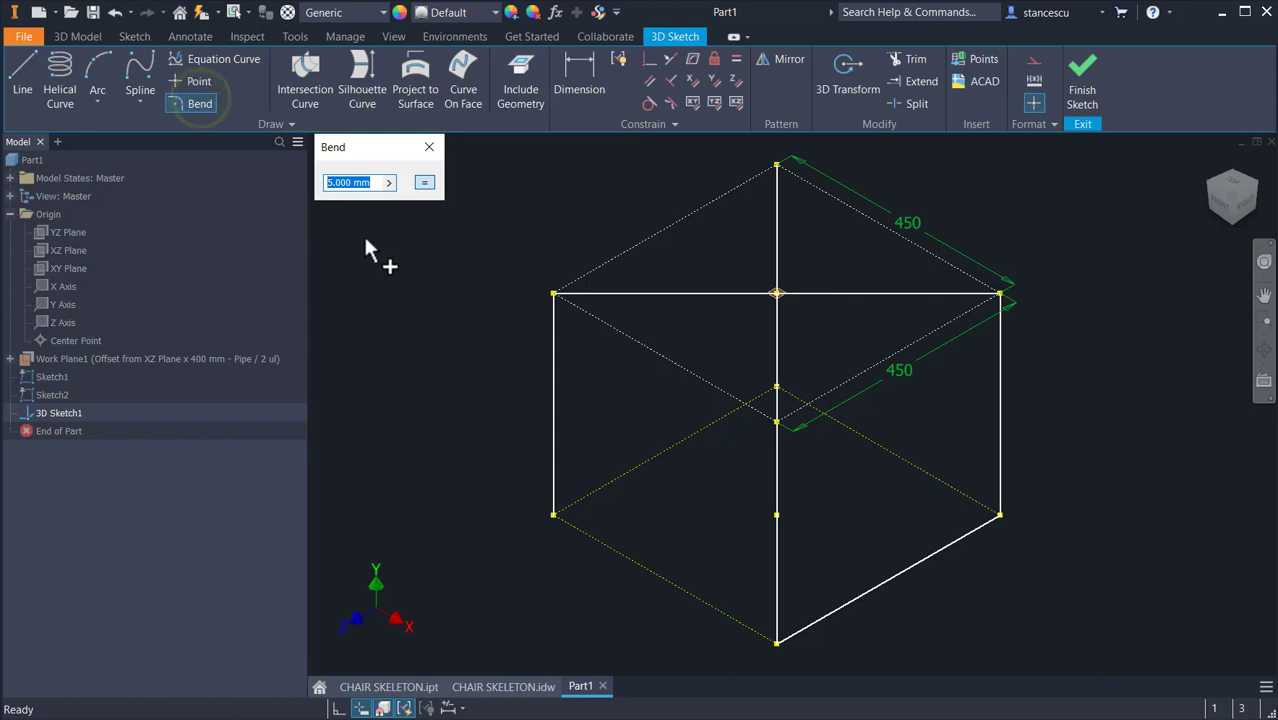
pyautogui.write('50')
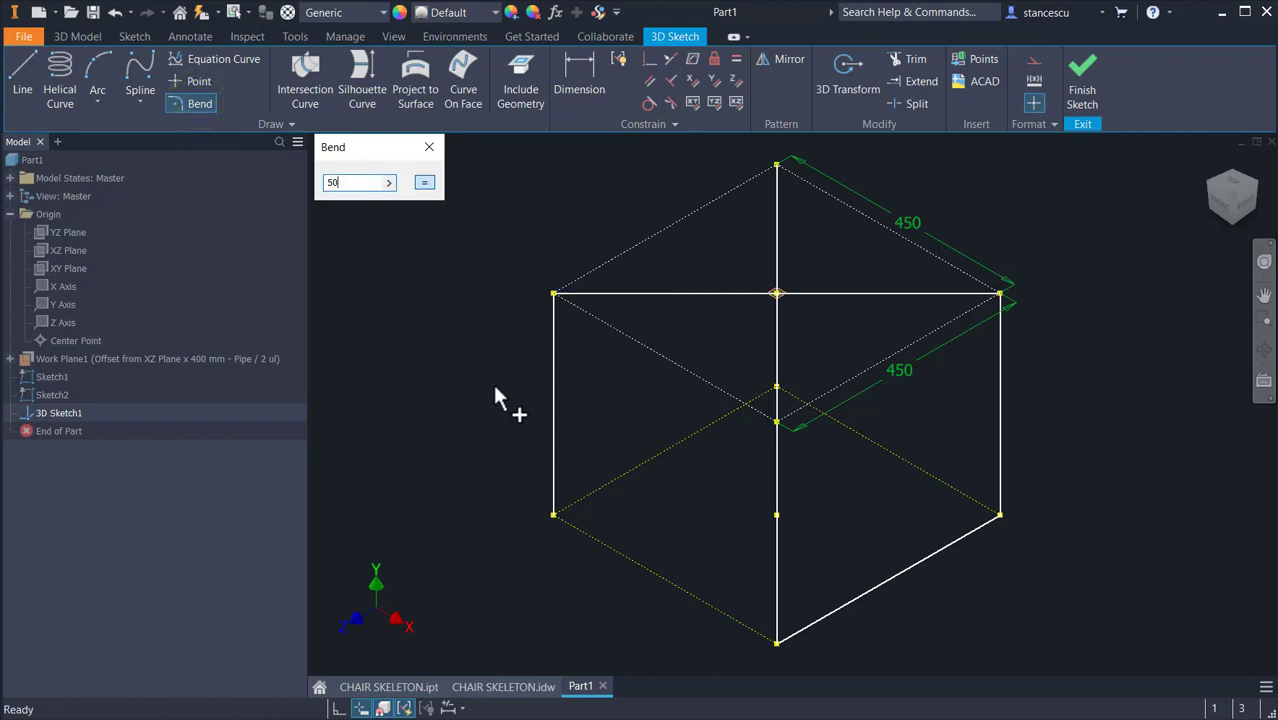
pyautogui.click(556, 302)
pyautogui.keyDown('shift'); pyautogui.moveTo(592, 432); pyautogui.dragTo(717, 452, button='middle'); pyautogui.keyUp('shift')
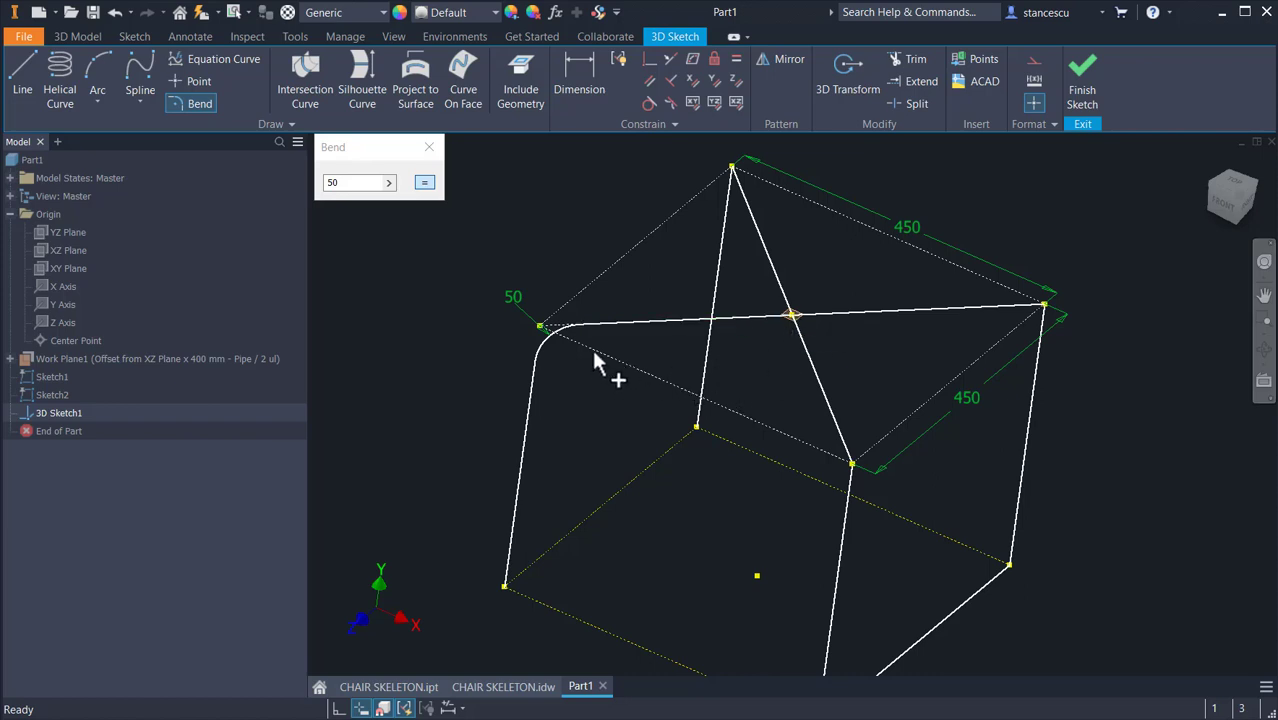
pyautogui.click(752, 318)
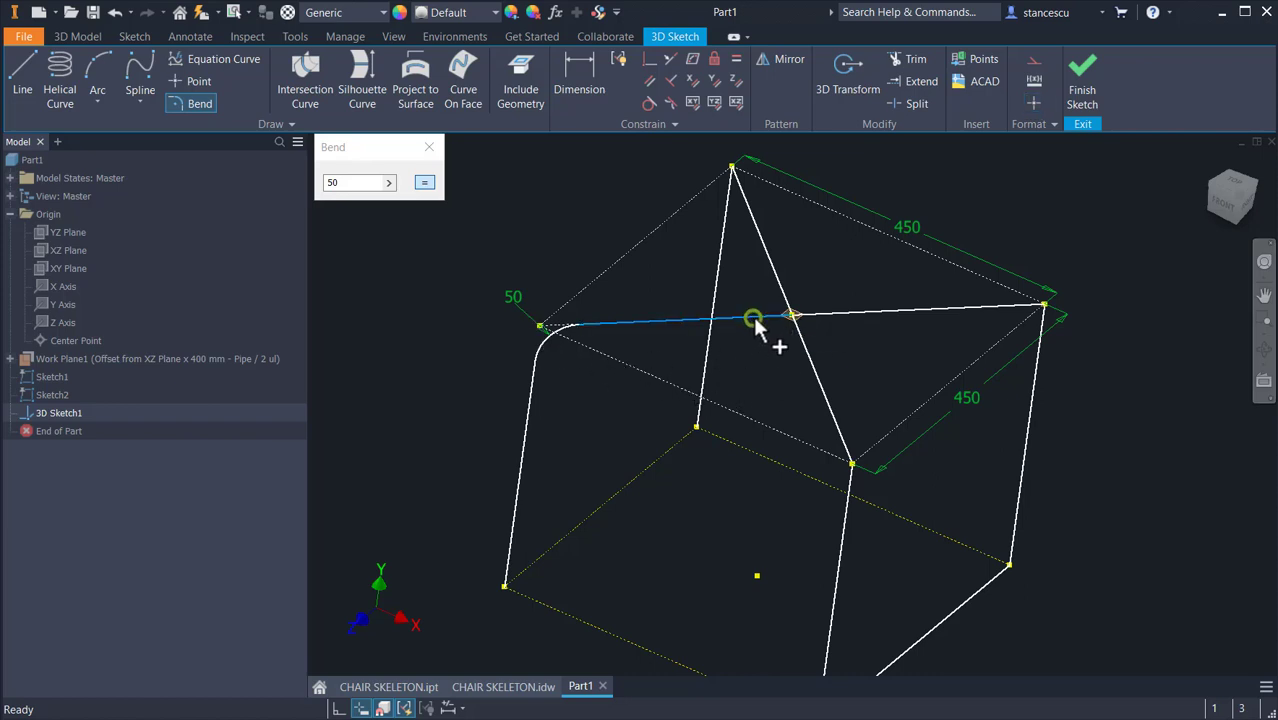
pyautogui.click(811, 364)
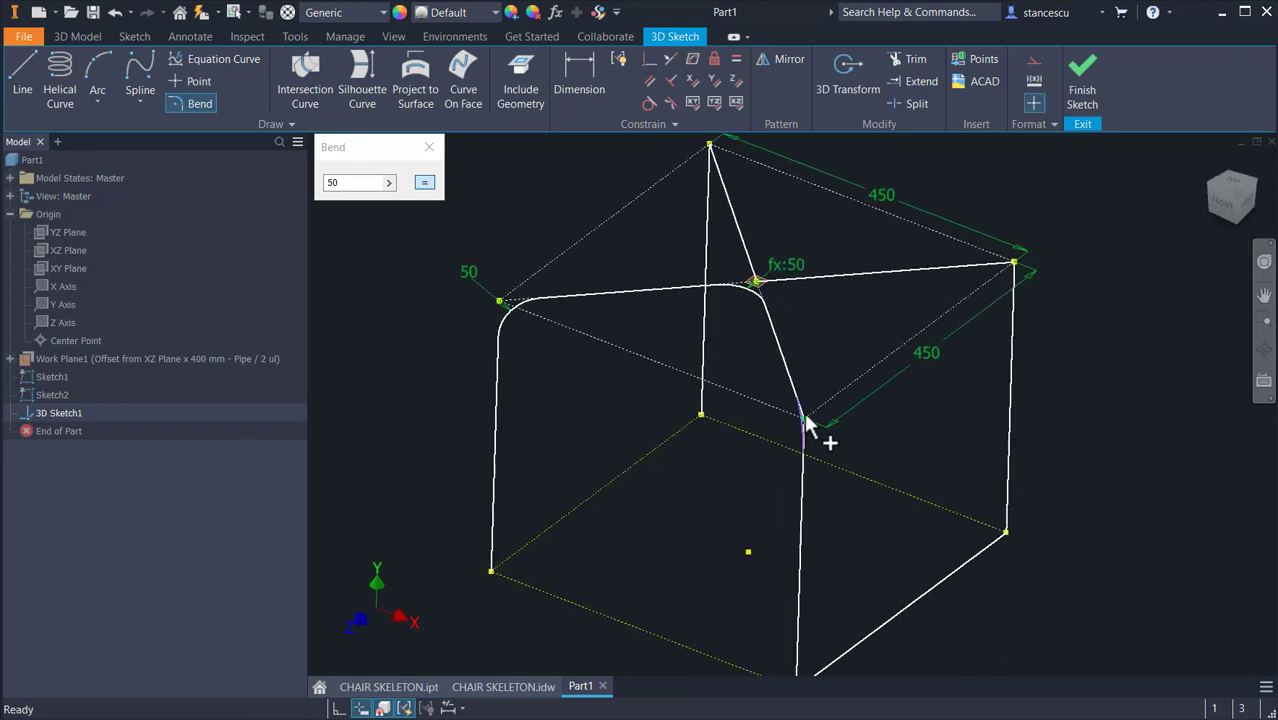
# - Apply the 50 mm bend to the front-right upper corner, both right-hand lower corners and the rear-right upper corner
pyautogui.click(806, 421)
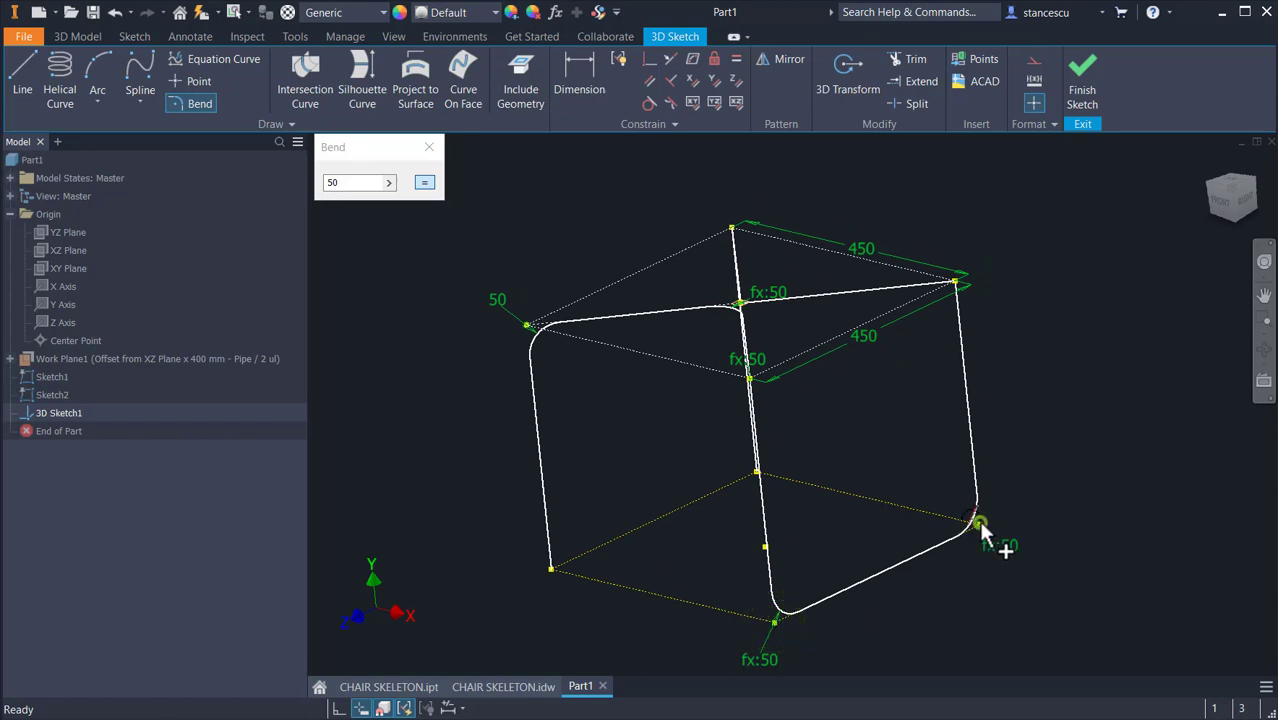
pyautogui.click(980, 522)
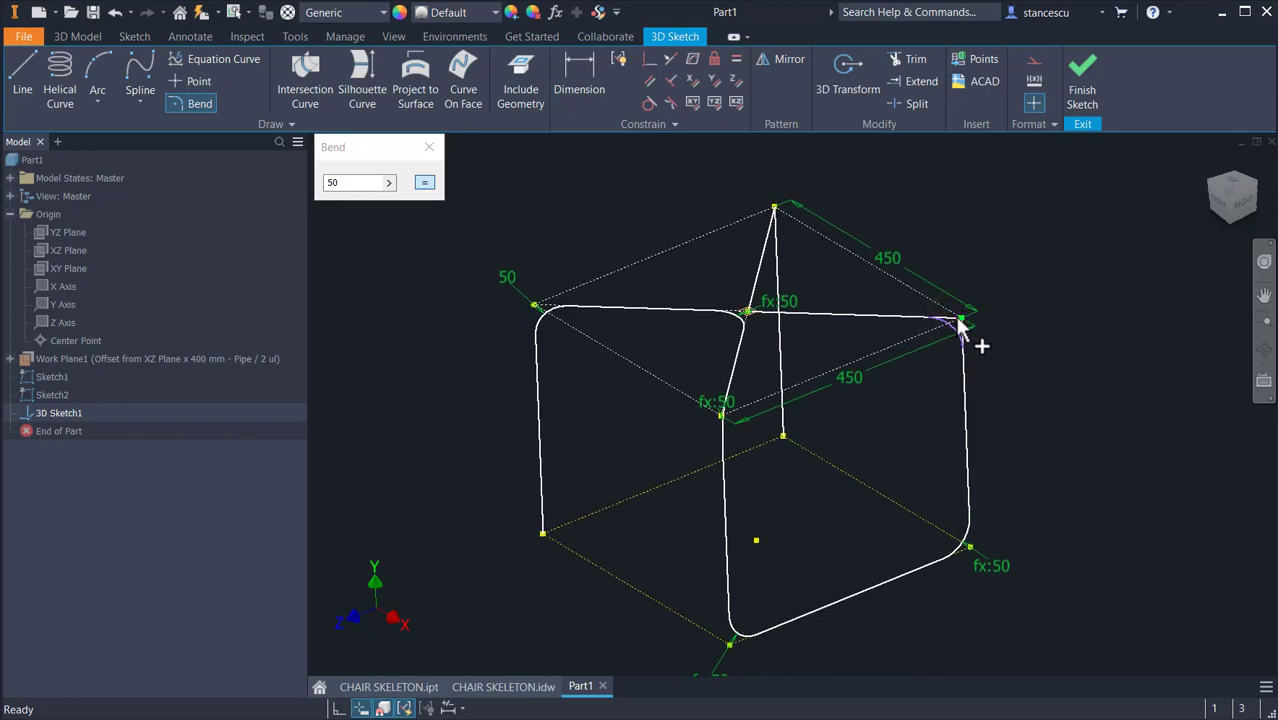
pyautogui.scroll(2, 834, 304)
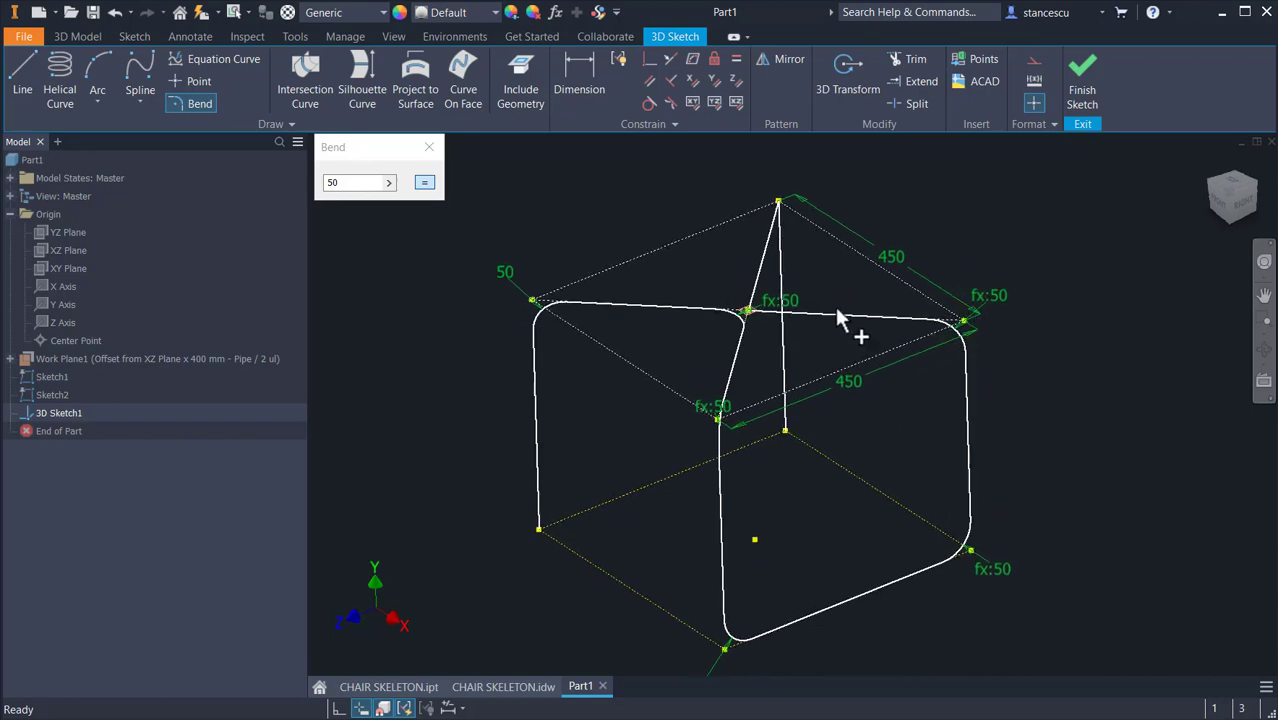
# - Bend the rear pair of diagonal lines at the centre and the rear-left upper corner at 50 mm, and close the Bend tool
pyautogui.scroll(5, 827, 320)
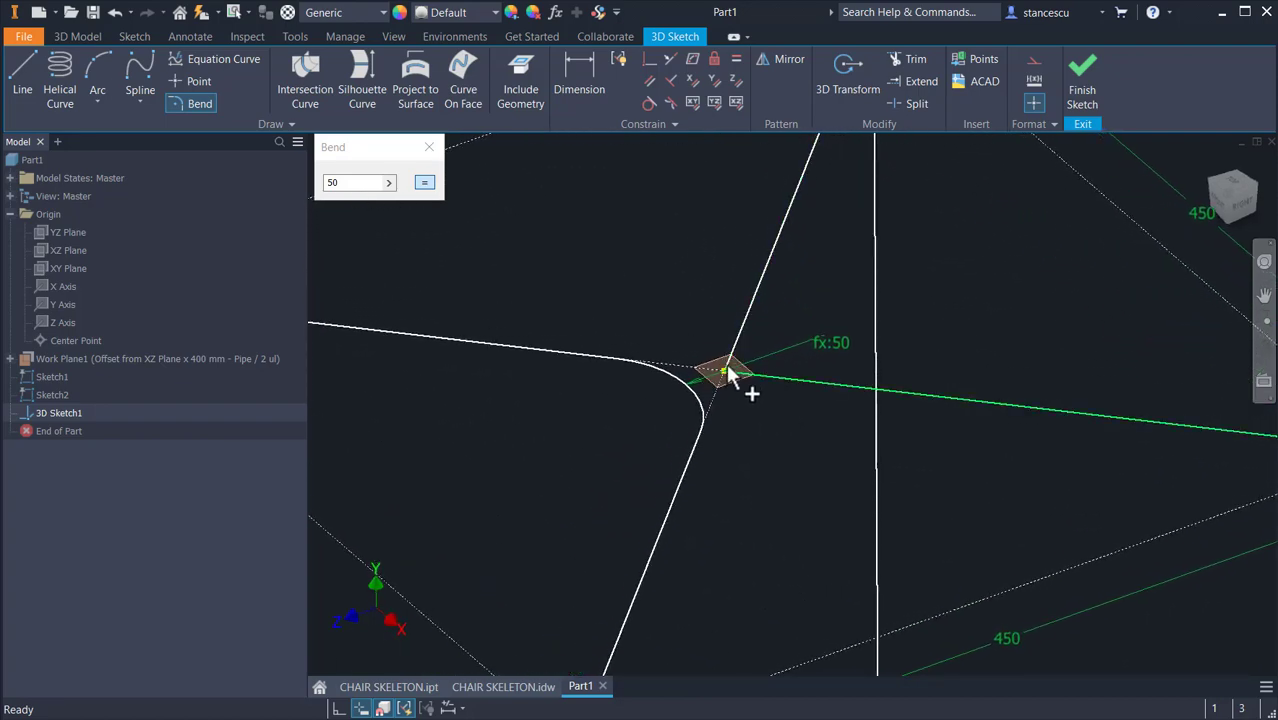
pyautogui.keyDown('shift'); pyautogui.moveTo(725, 367); pyautogui.dragTo(725, 377, button='middle'); pyautogui.keyUp('shift')
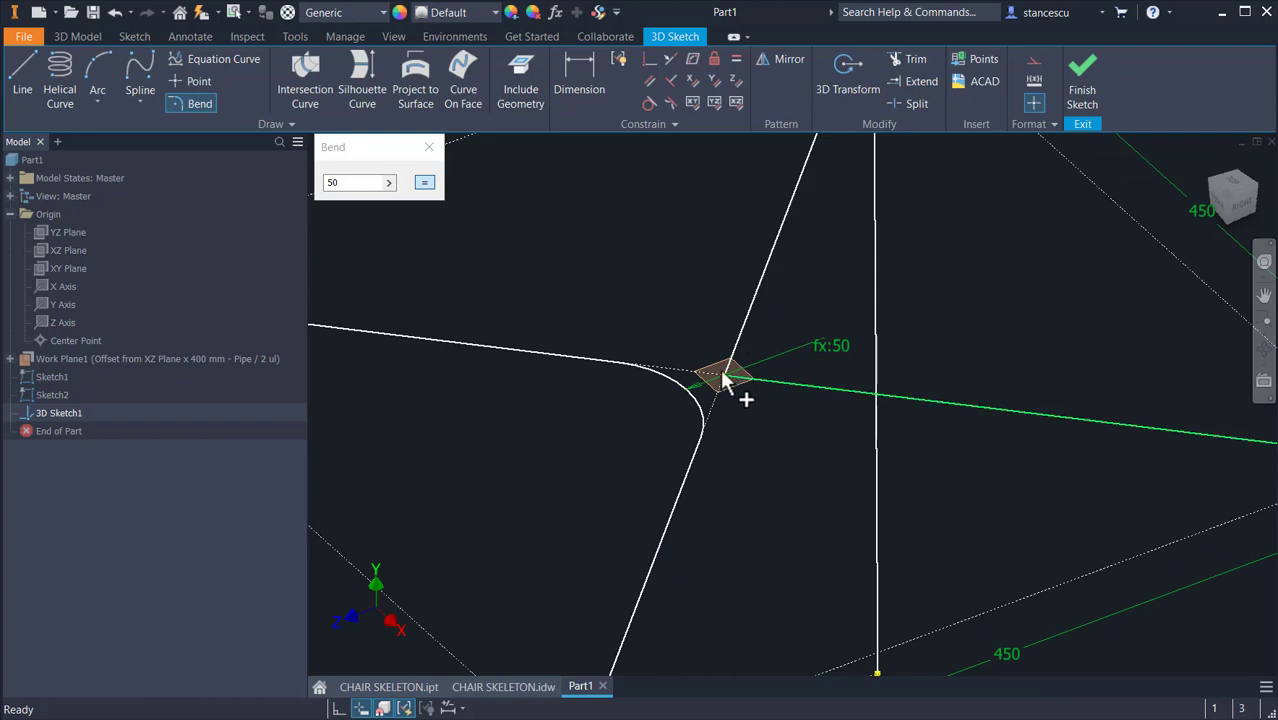
pyautogui.moveTo(715, 182); pyautogui.dragTo(715, 185, button='middle')
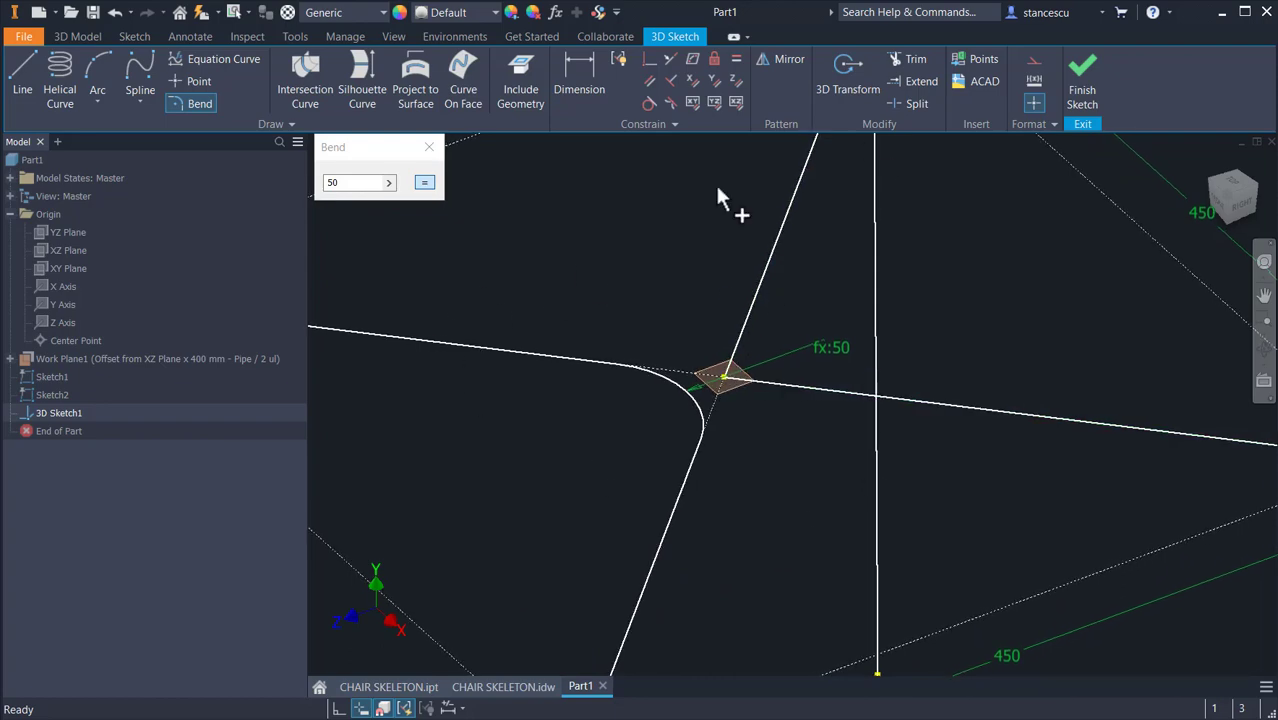
pyautogui.click(801, 388)
pyautogui.click(750, 303)
pyautogui.scroll(-5, 891, 308)
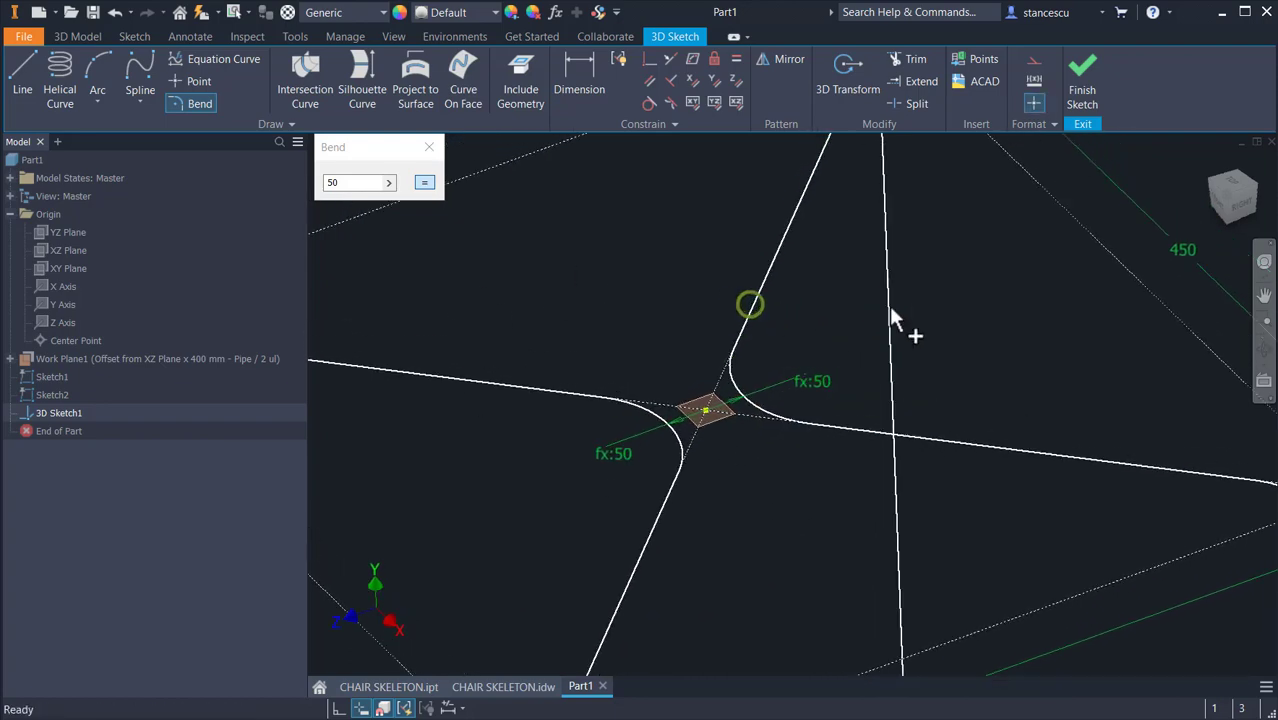
pyautogui.keyDown('shift'); pyautogui.moveTo(899, 321); pyautogui.dragTo(893, 325, button='middle'); pyautogui.keyUp('shift')
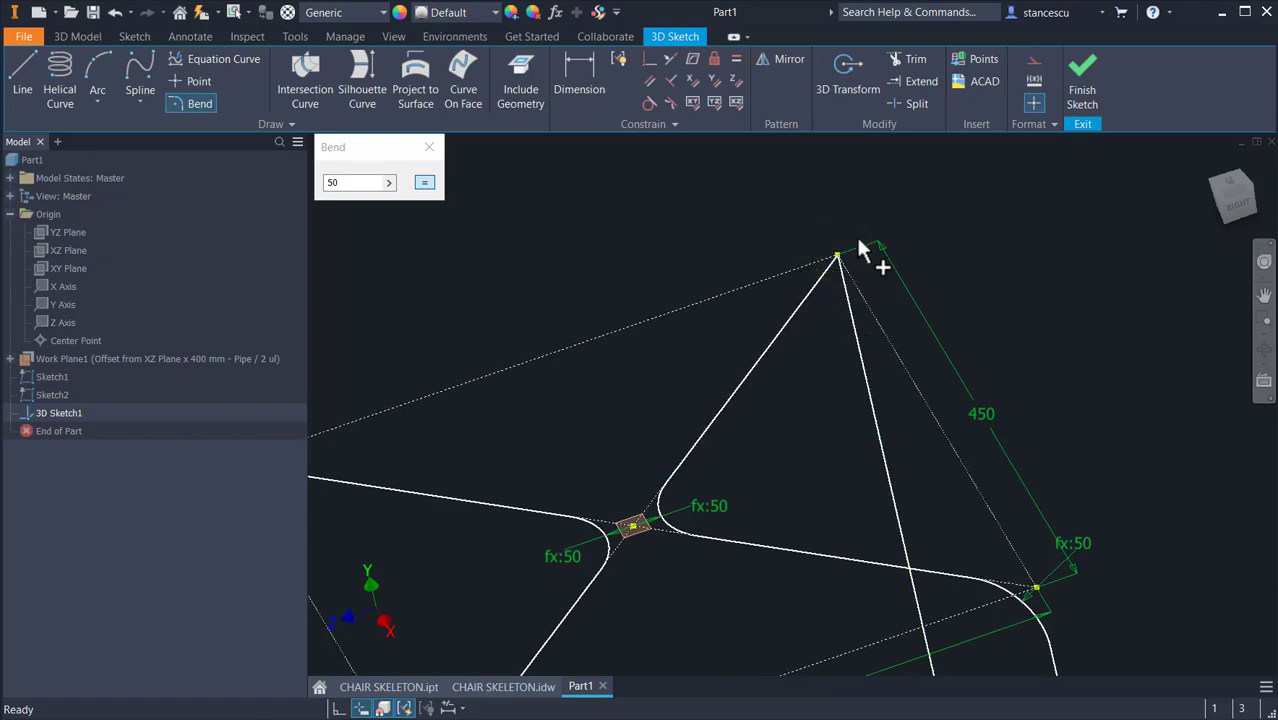
pyautogui.click(838, 258)
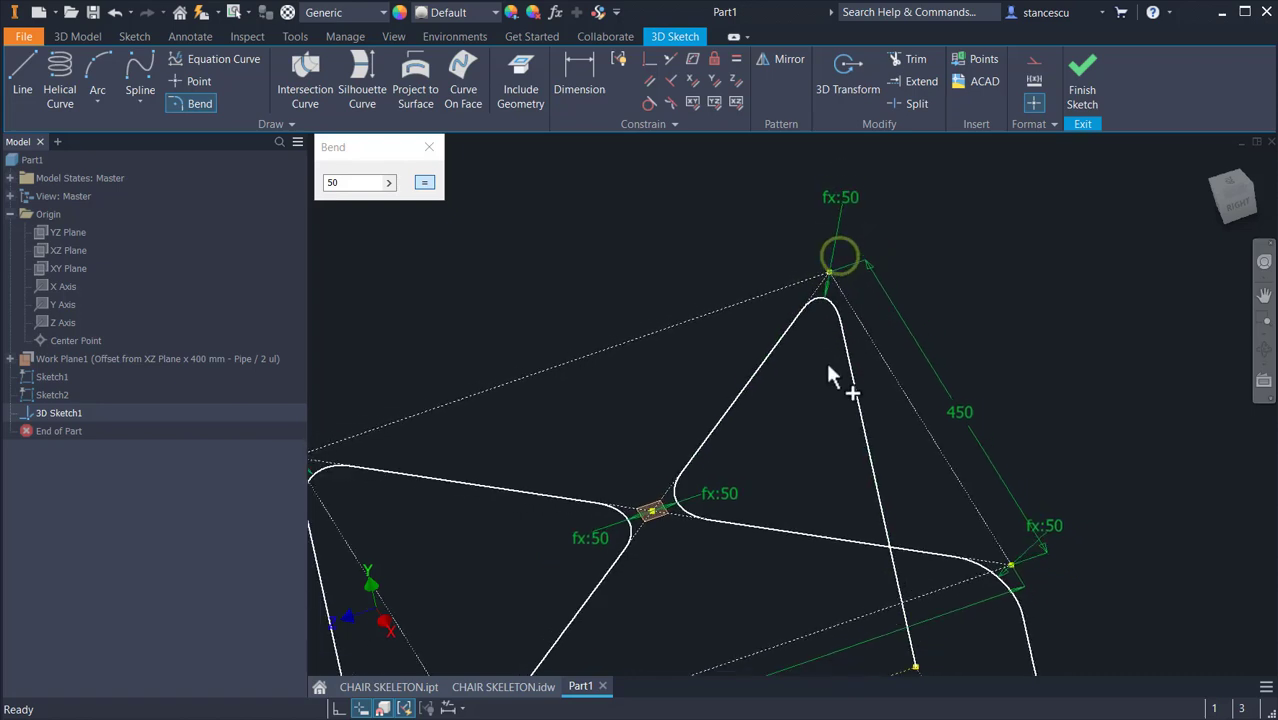
pyautogui.press('F6')
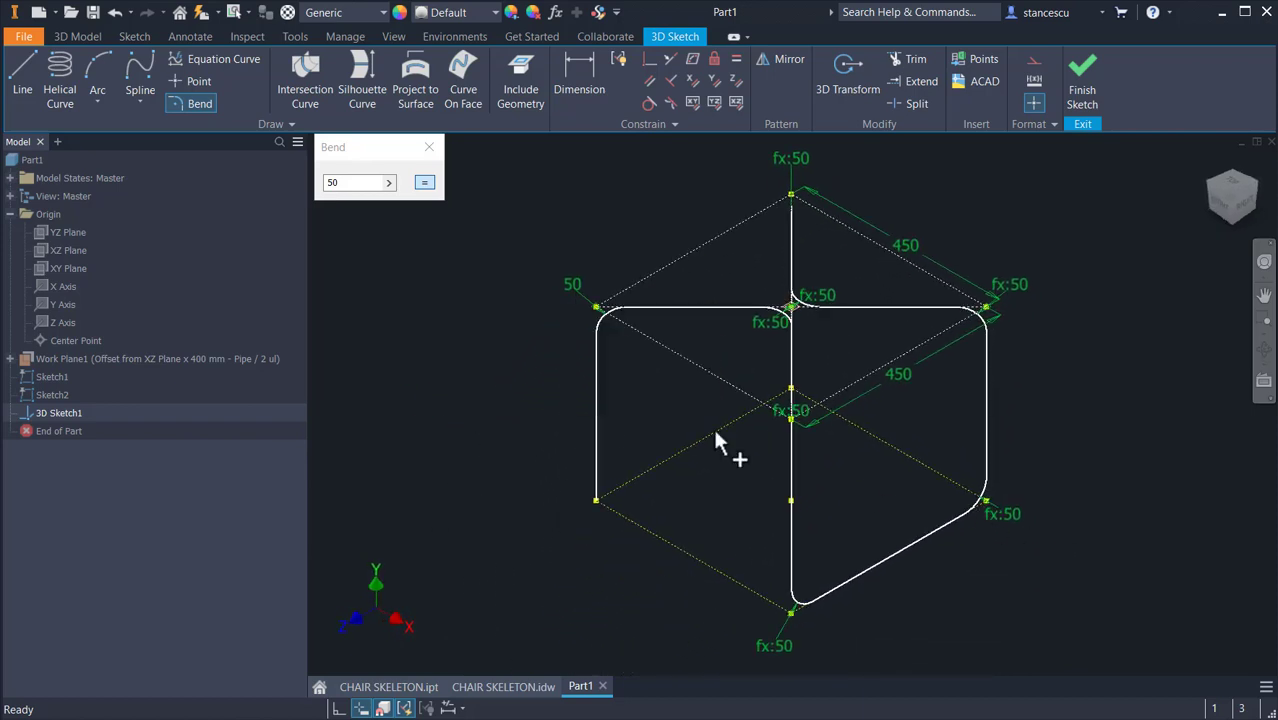
pyautogui.click(429, 147)
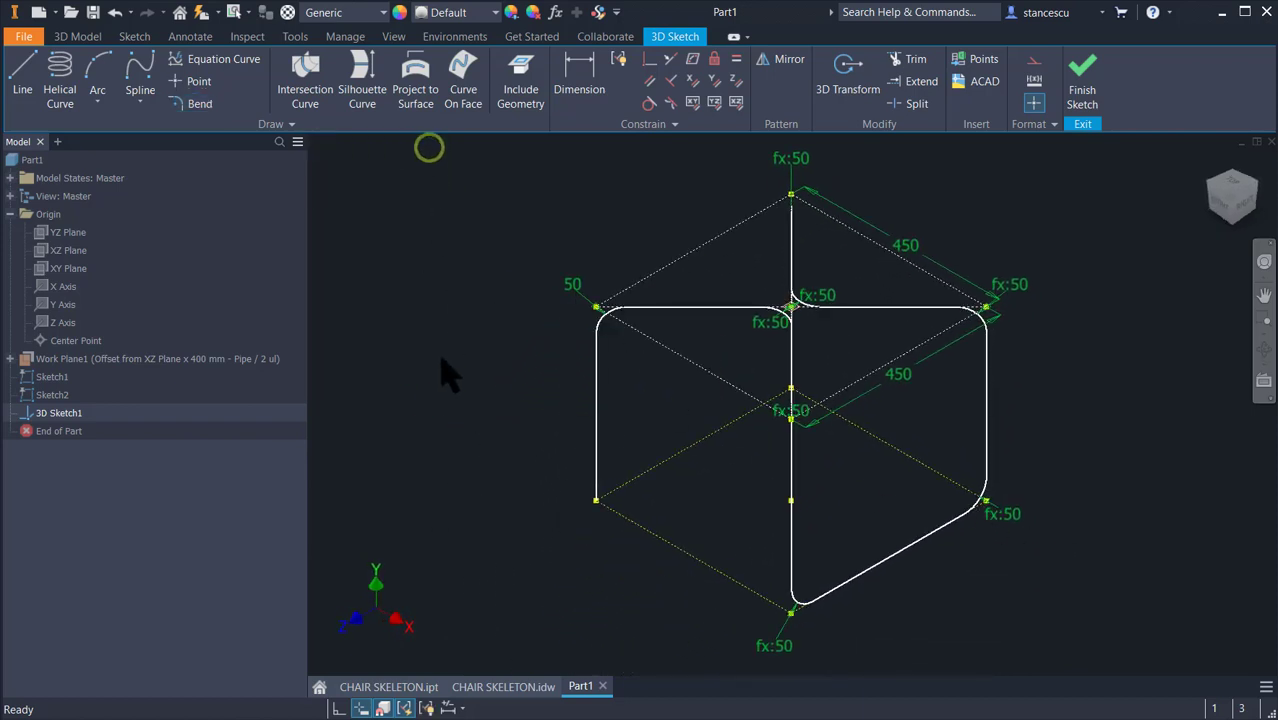
# - Draw a line about 68 mm long downward from the lower end of the front-left leg
pyautogui.moveTo(785, 557)
pyautogui.keyDown('shift'); pyautogui.mouseDown(button='middle')
pyautogui.moveTo(941, 600)
pyautogui.moveTo(1013, 600)
pyautogui.moveTo(838, 533)
pyautogui.moveTo(830, 511)
pyautogui.moveTo(948, 625)
pyautogui.moveTo(1088, 566)
pyautogui.mouseUp(button='middle'); pyautogui.keyUp('shift')
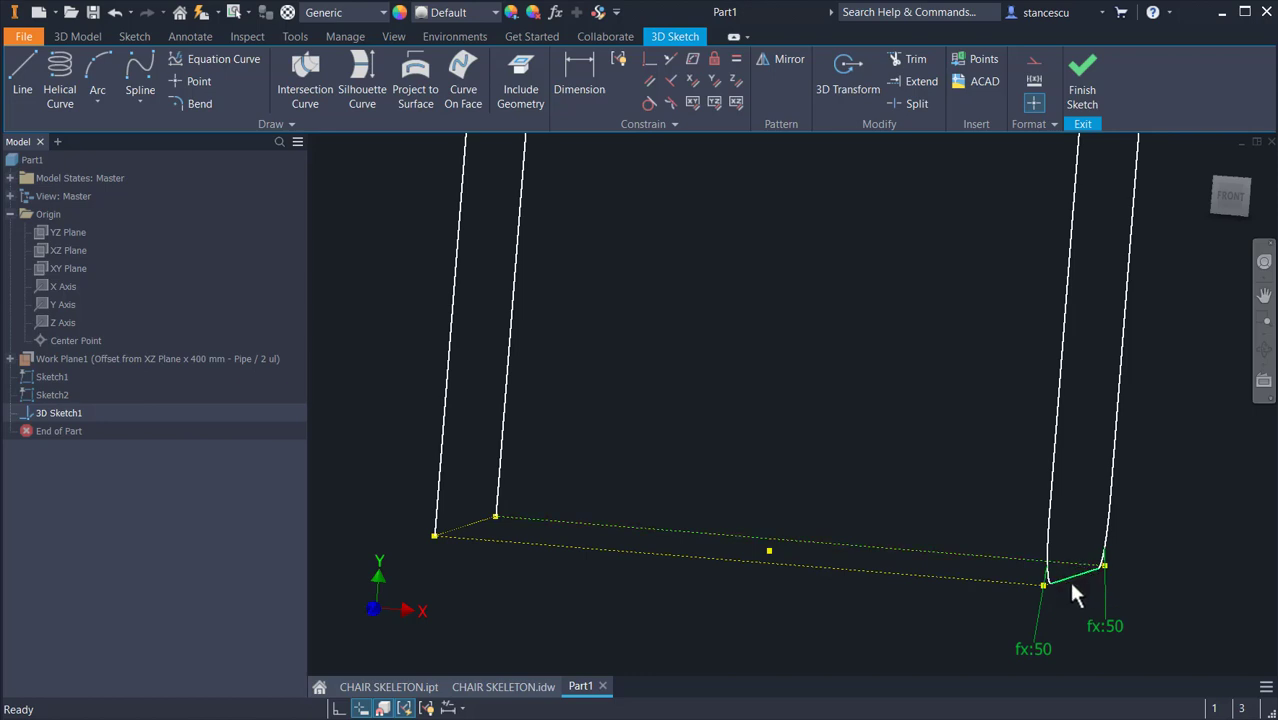
pyautogui.moveTo(1084, 599)
pyautogui.keyDown('shift'); pyautogui.mouseDown(button='middle')
pyautogui.moveTo(1078, 531)
pyautogui.moveTo(1056, 519)
pyautogui.moveTo(530, 565)
pyautogui.moveTo(462, 612)
pyautogui.moveTo(503, 532)
pyautogui.mouseUp(button='middle'); pyautogui.keyUp('shift')
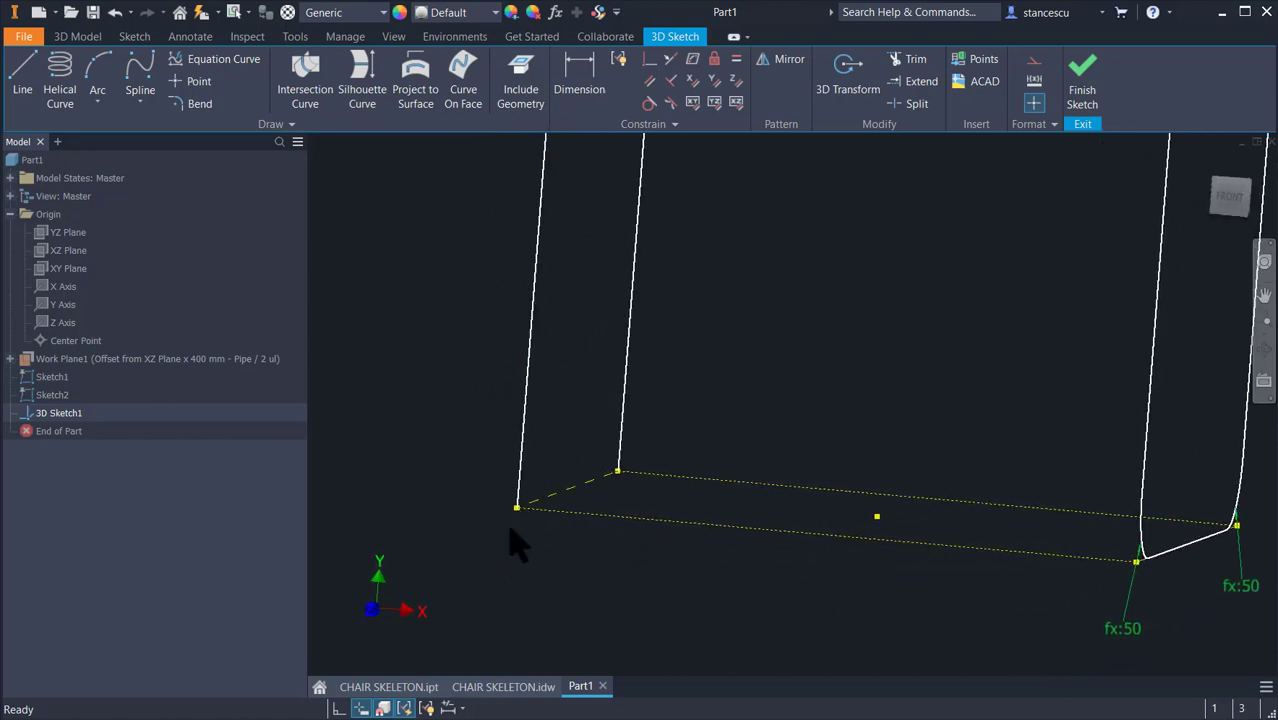
pyautogui.moveTo(512, 562)
pyautogui.keyDown('shift'); pyautogui.mouseDown(button='middle')
pyautogui.moveTo(490, 585)
pyautogui.moveTo(362, 385)
pyautogui.moveTo(417, 257)
pyautogui.moveTo(390, 463)
pyautogui.mouseUp(button='middle'); pyautogui.keyUp('shift')
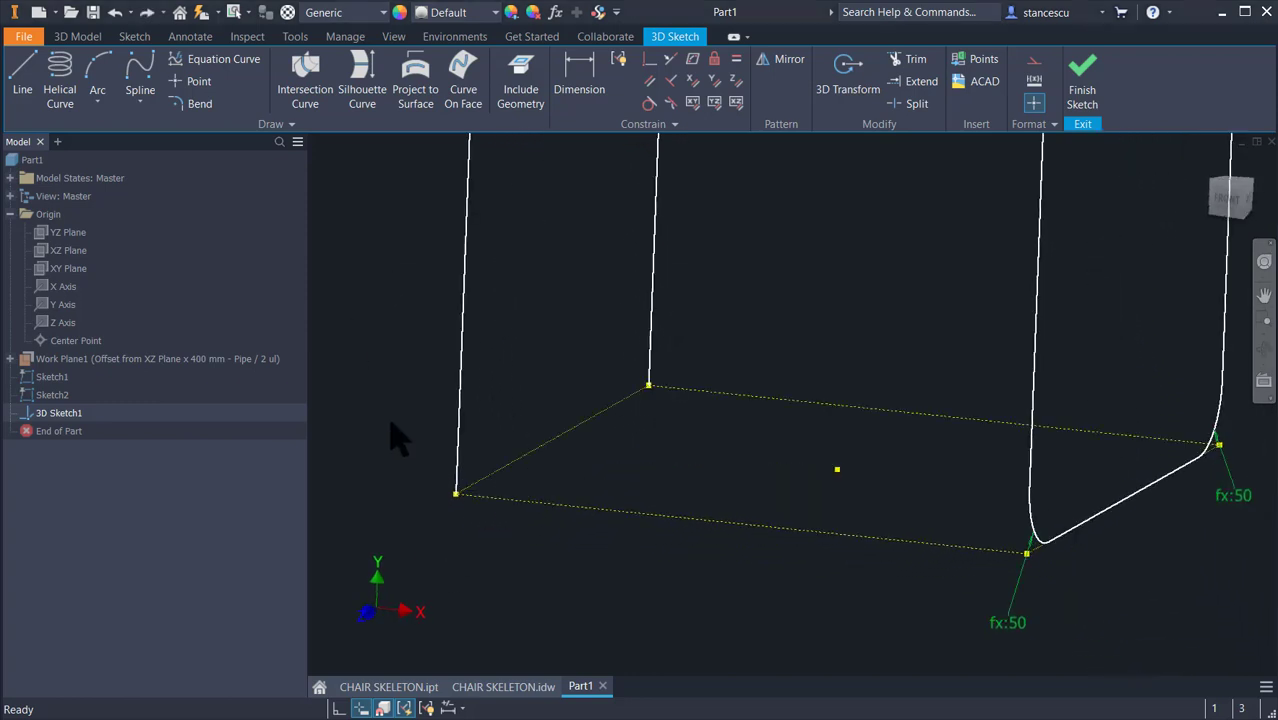
pyautogui.click(22, 75)
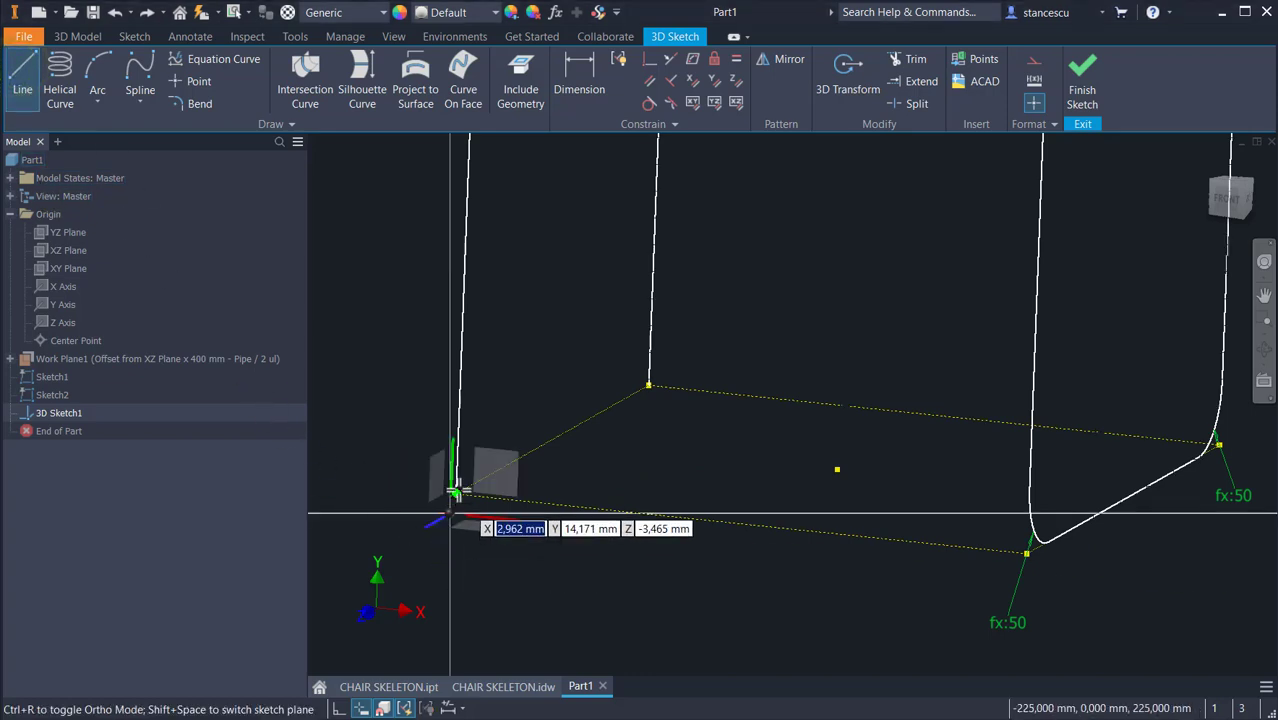
pyautogui.click(456, 492)
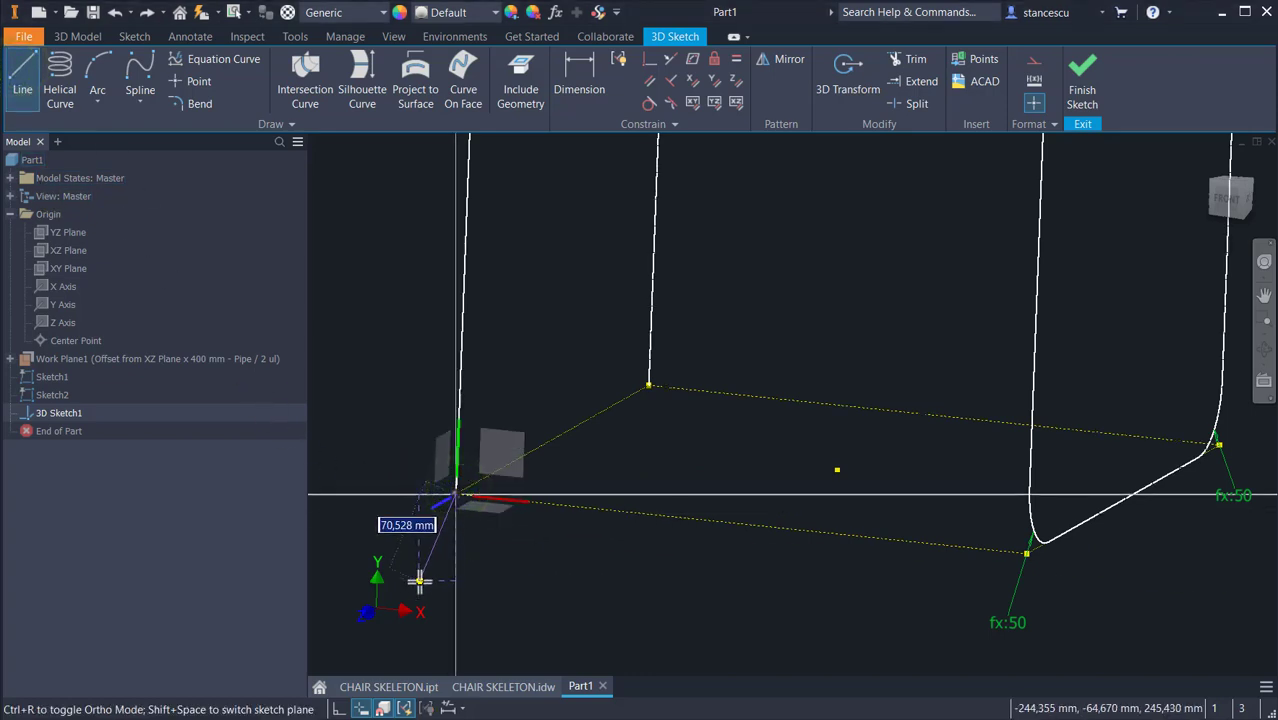
pyautogui.click(428, 579)
pyautogui.press('Escape')
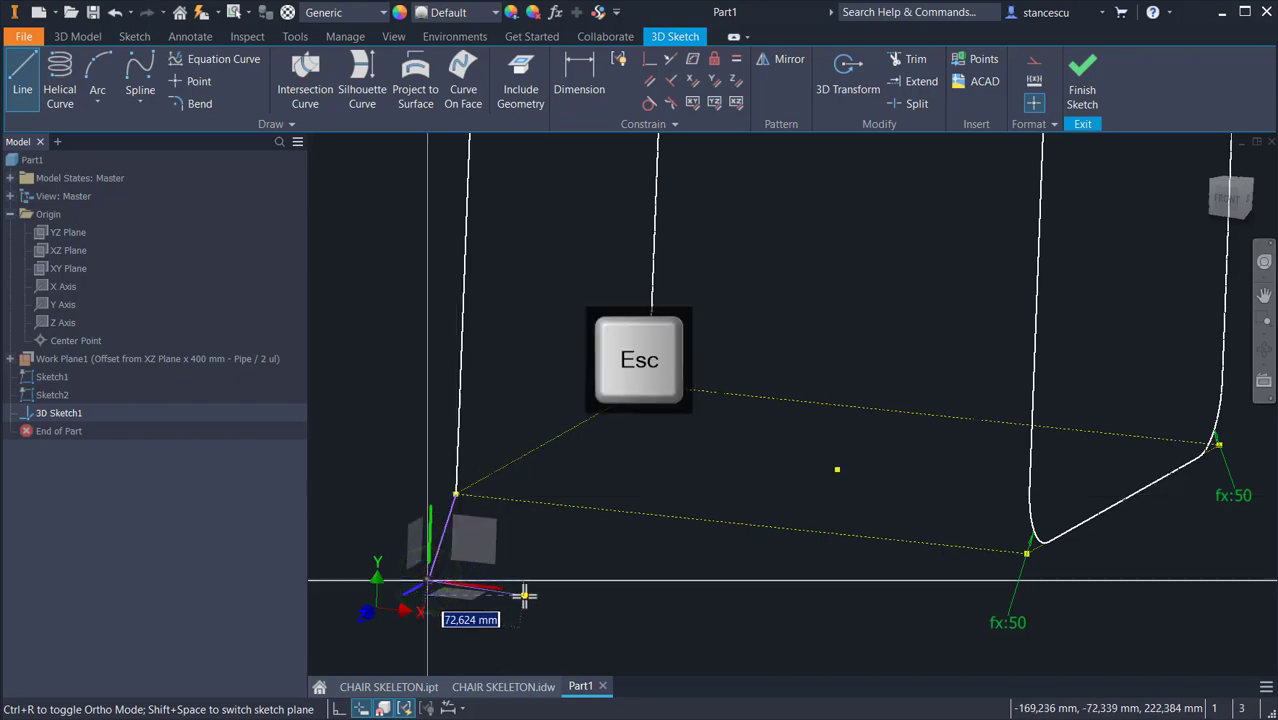
# - Dimension the short line below the front-left leg to Pipe/2
pyautogui.click(580, 78)
pyautogui.click(447, 512)
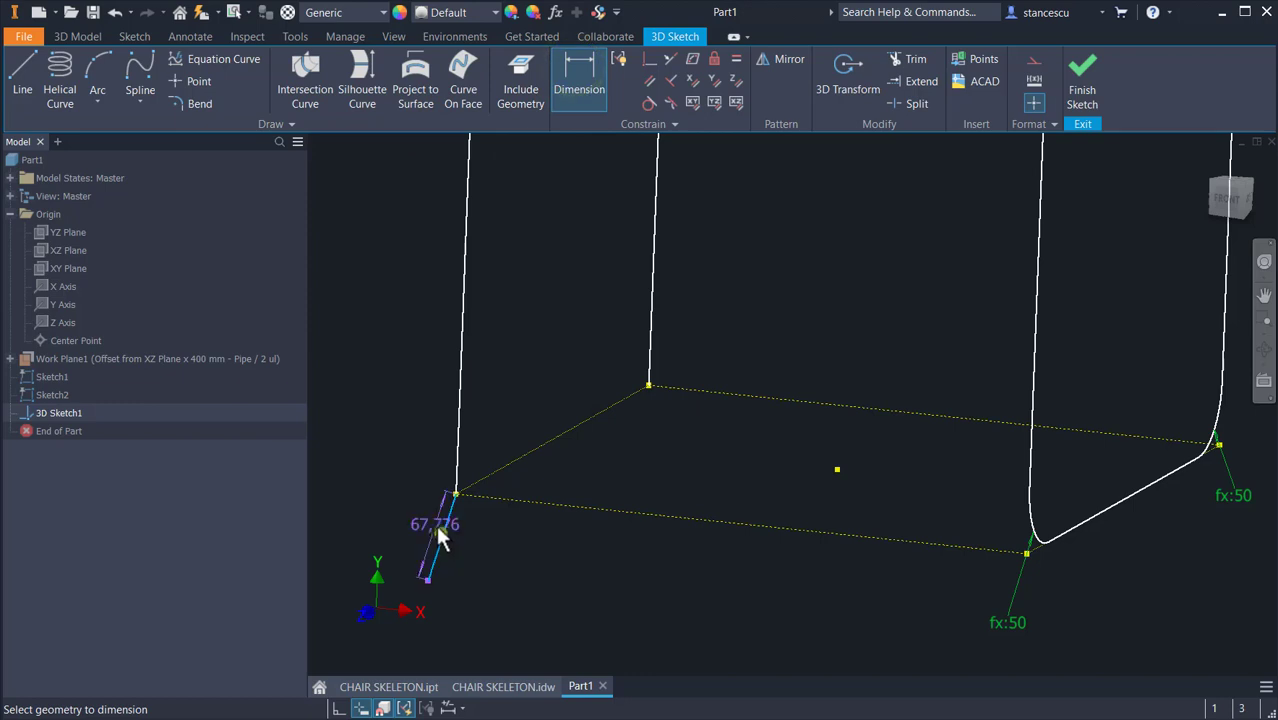
pyautogui.click(437, 527)
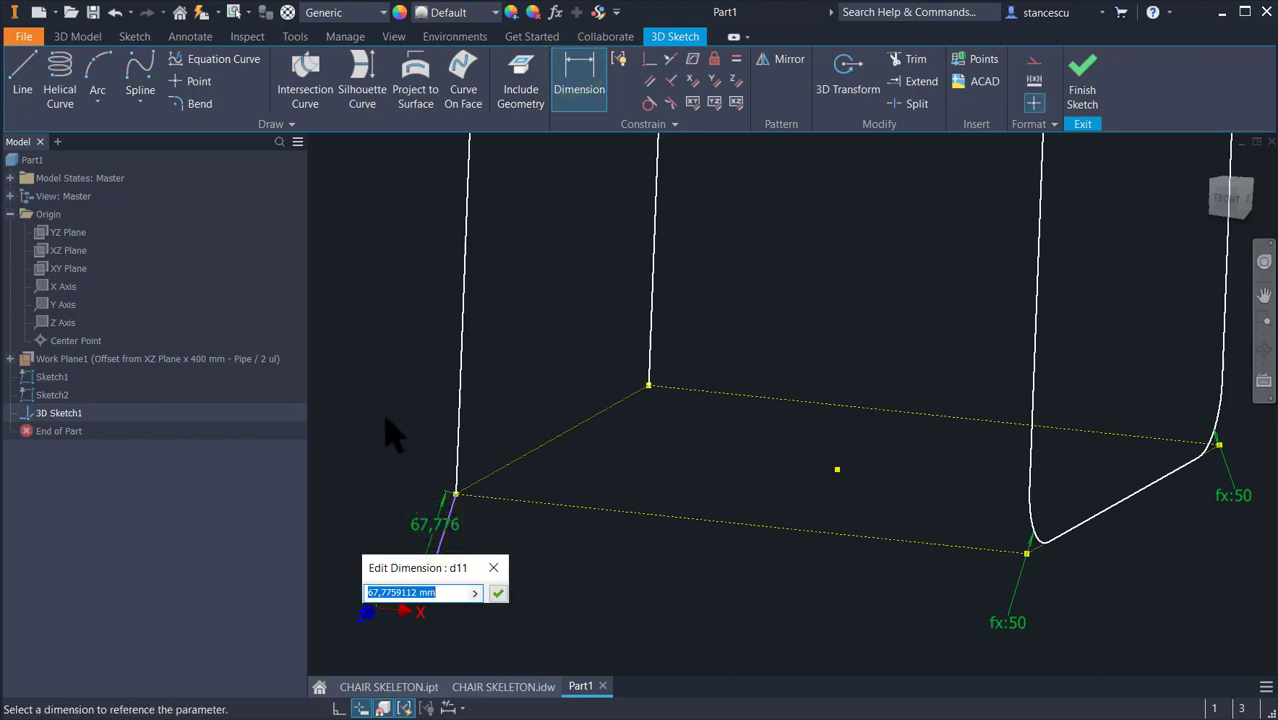
pyautogui.write('Pipe/2')
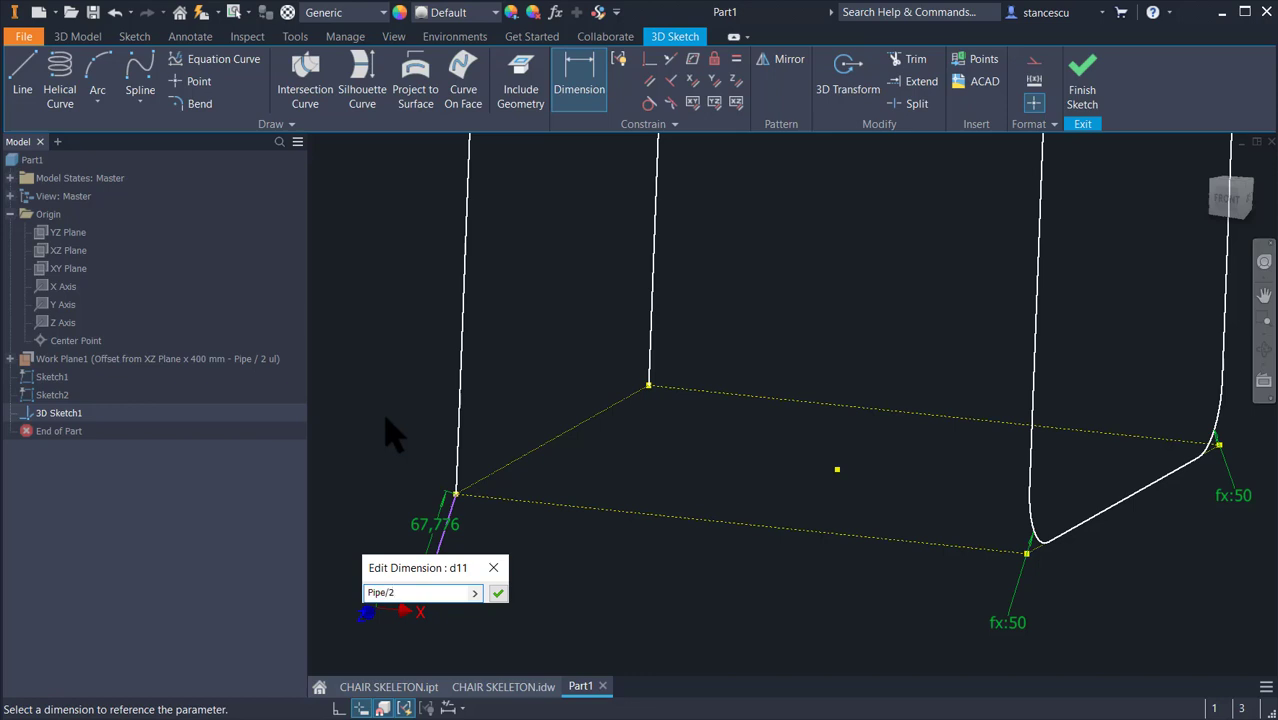
pyautogui.press('Return')
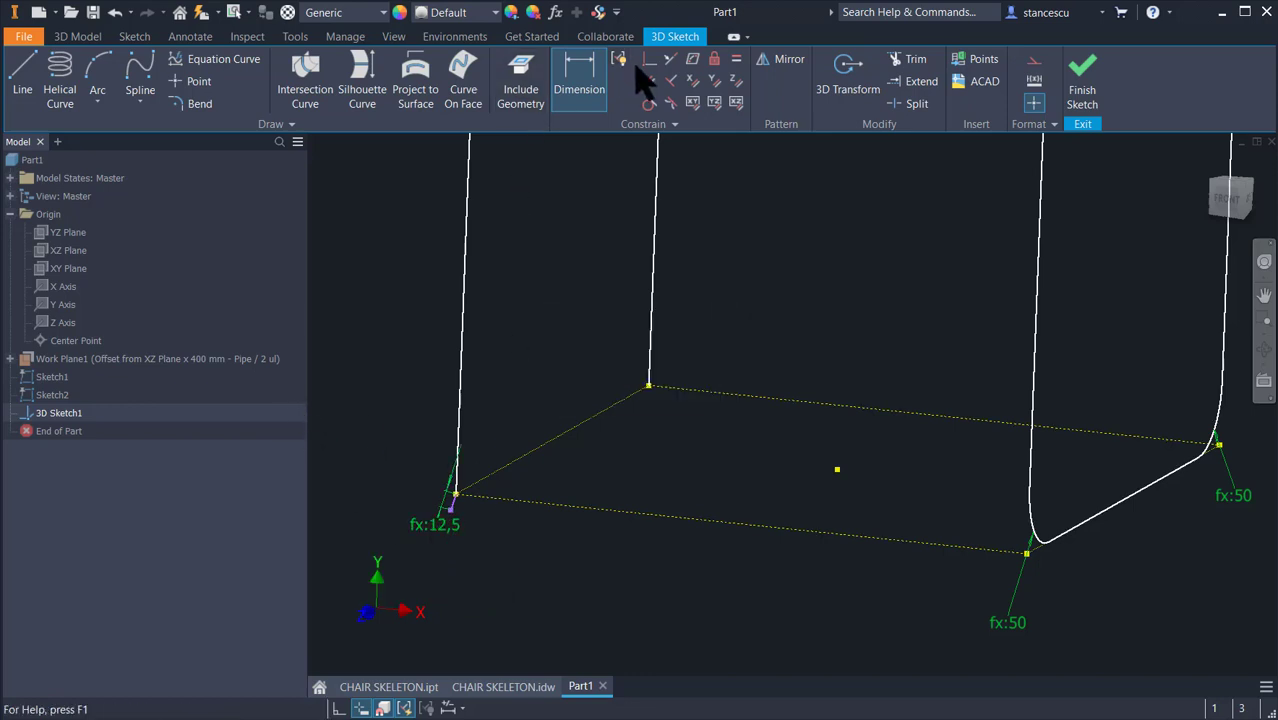
# - Constrain the short line collinear with the front-left leg
pyautogui.click(668, 60)
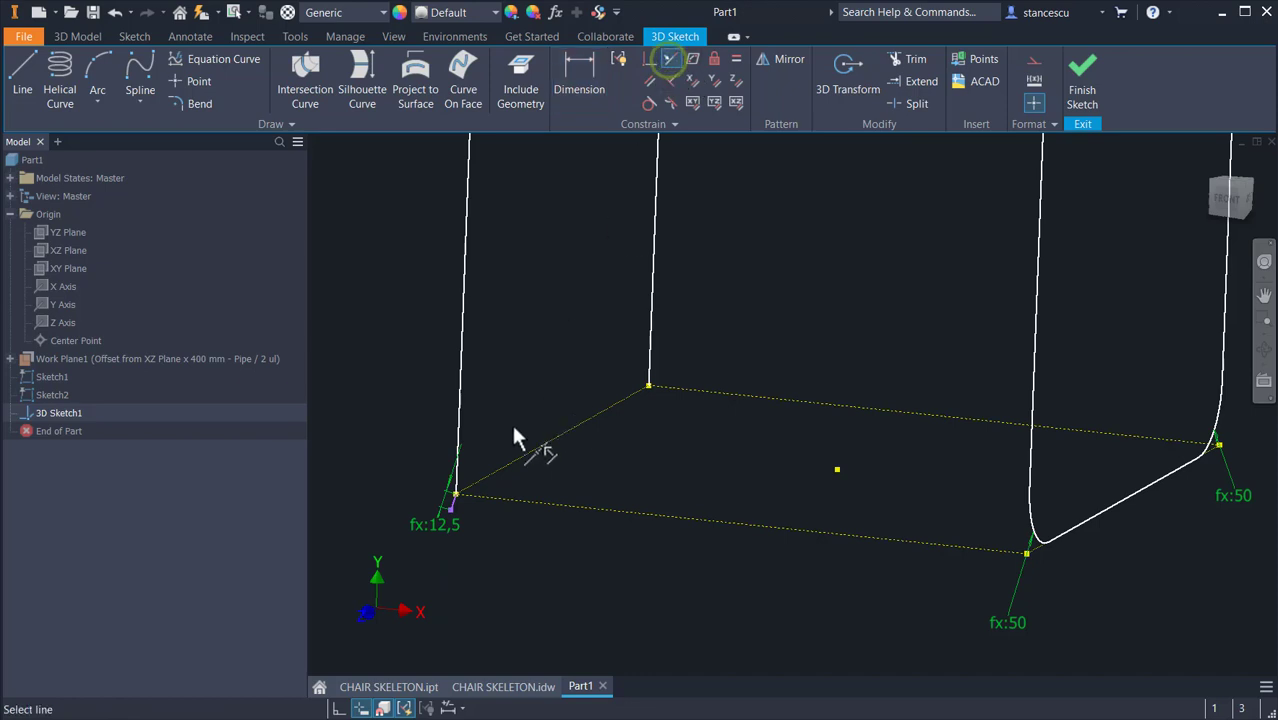
pyautogui.click(455, 480)
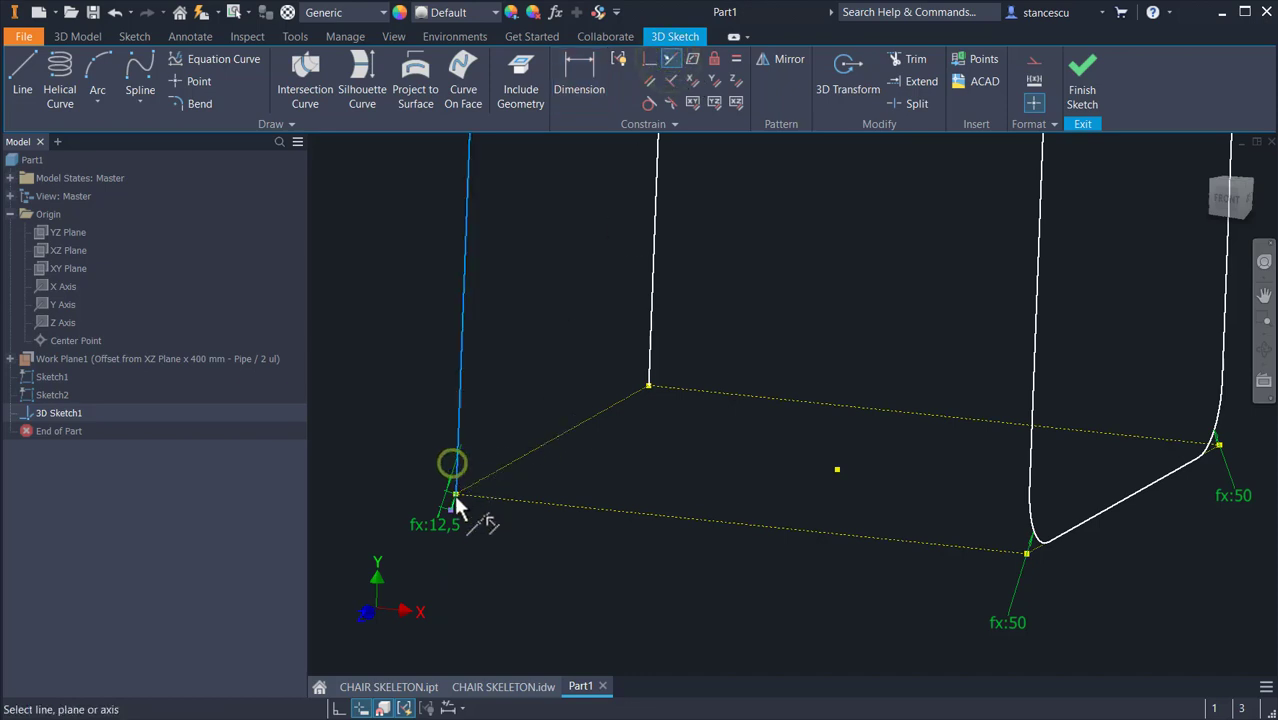
pyautogui.scroll(3, 477, 526)
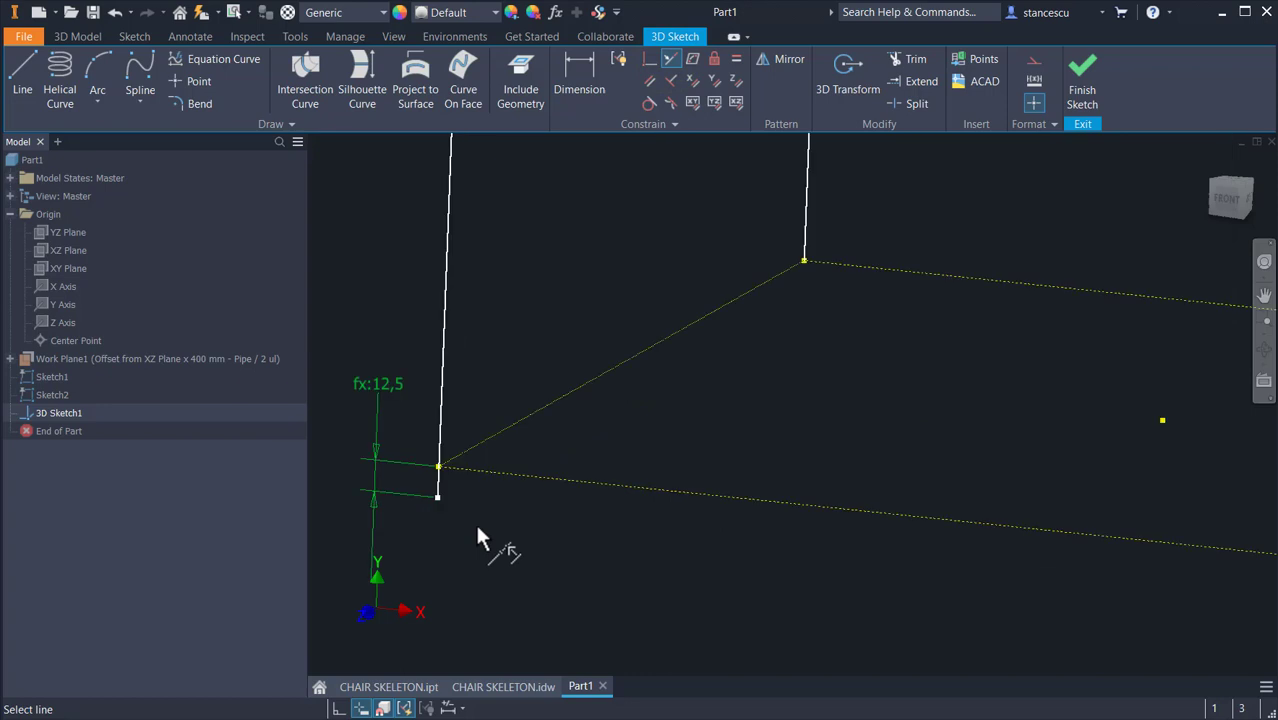
pyautogui.moveTo(477, 526); pyautogui.dragTo(488, 570, button='middle')
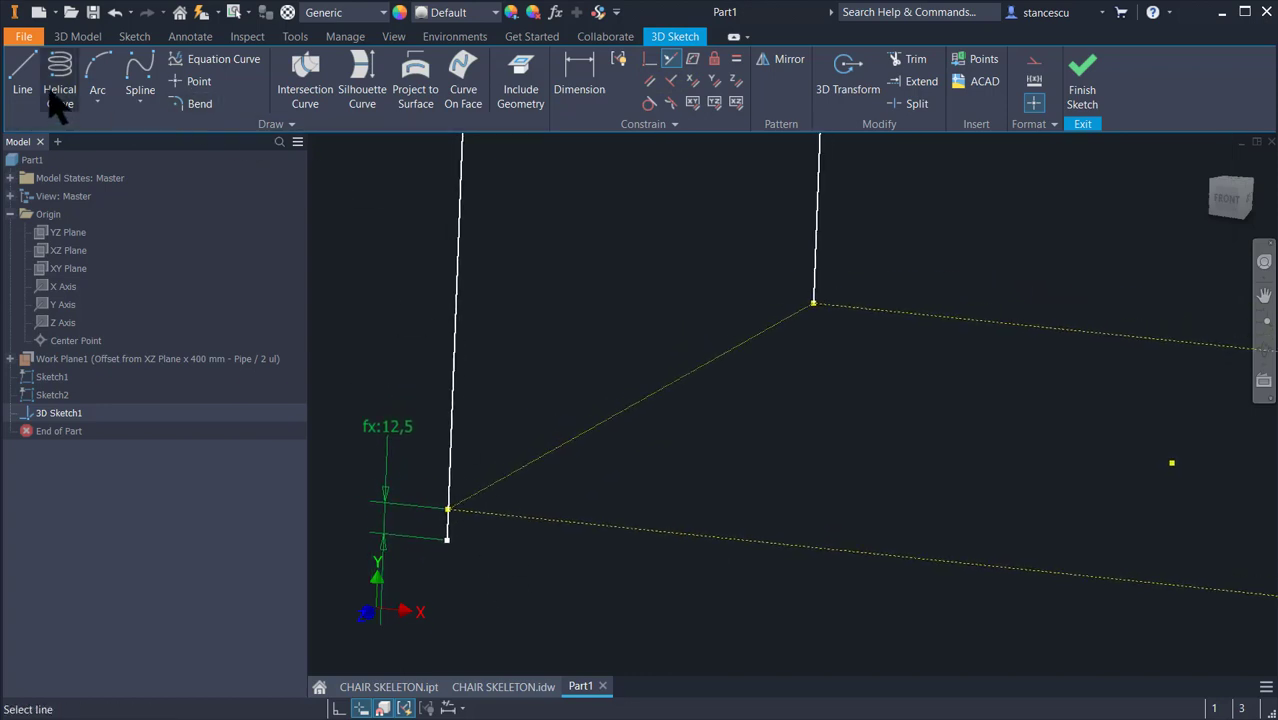
# - Draw a line about 25 mm long downward from the lower end of the rear-left leg
pyautogui.click(22, 74)
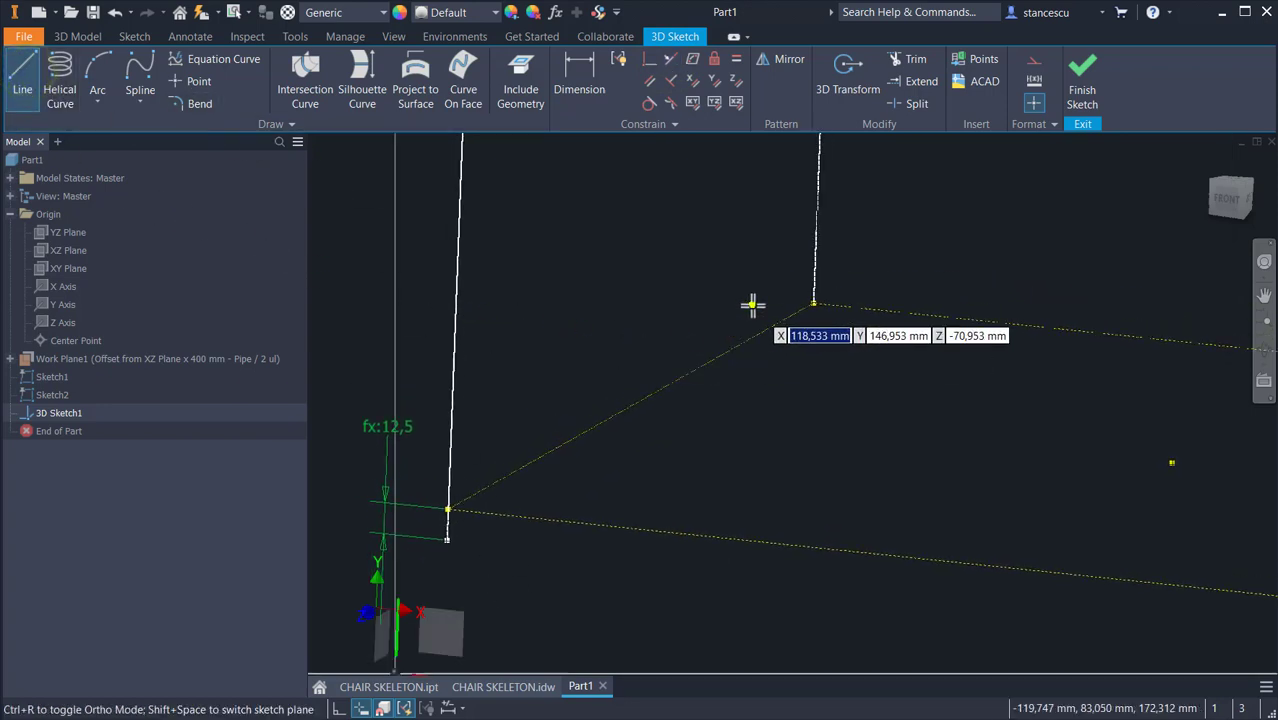
pyautogui.click(816, 299)
pyautogui.click(797, 363)
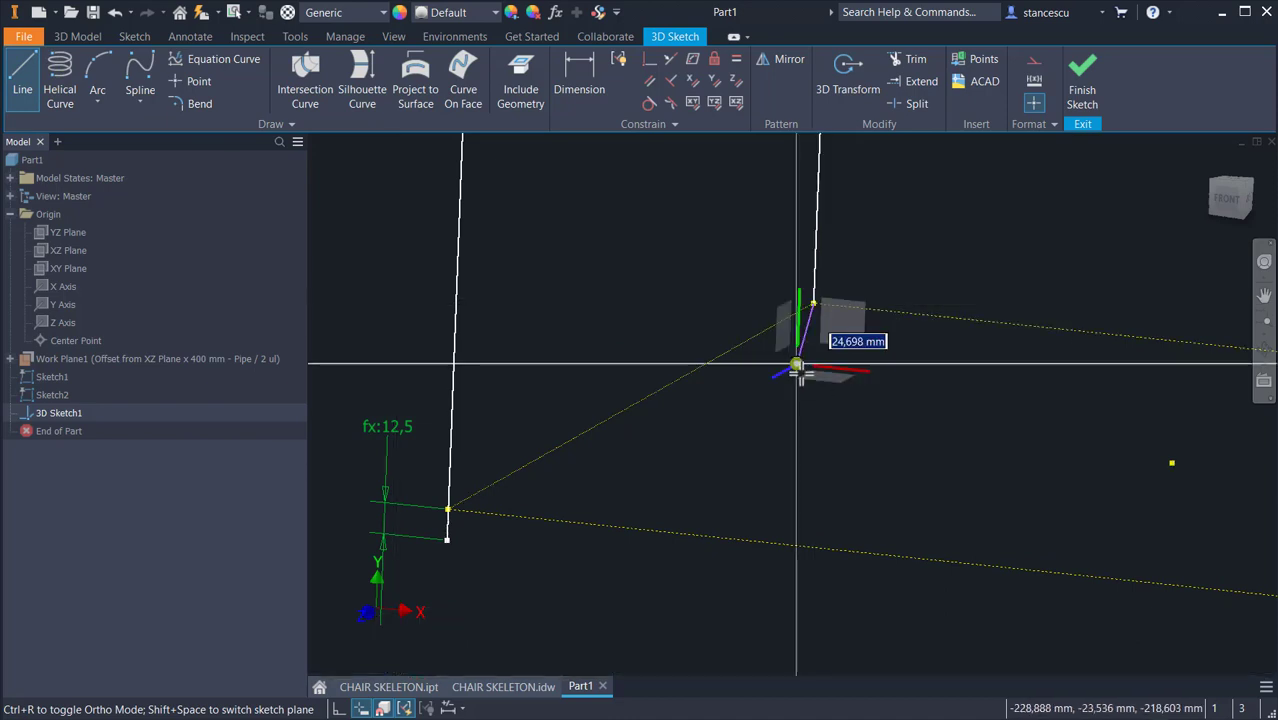
pyautogui.press('Escape')
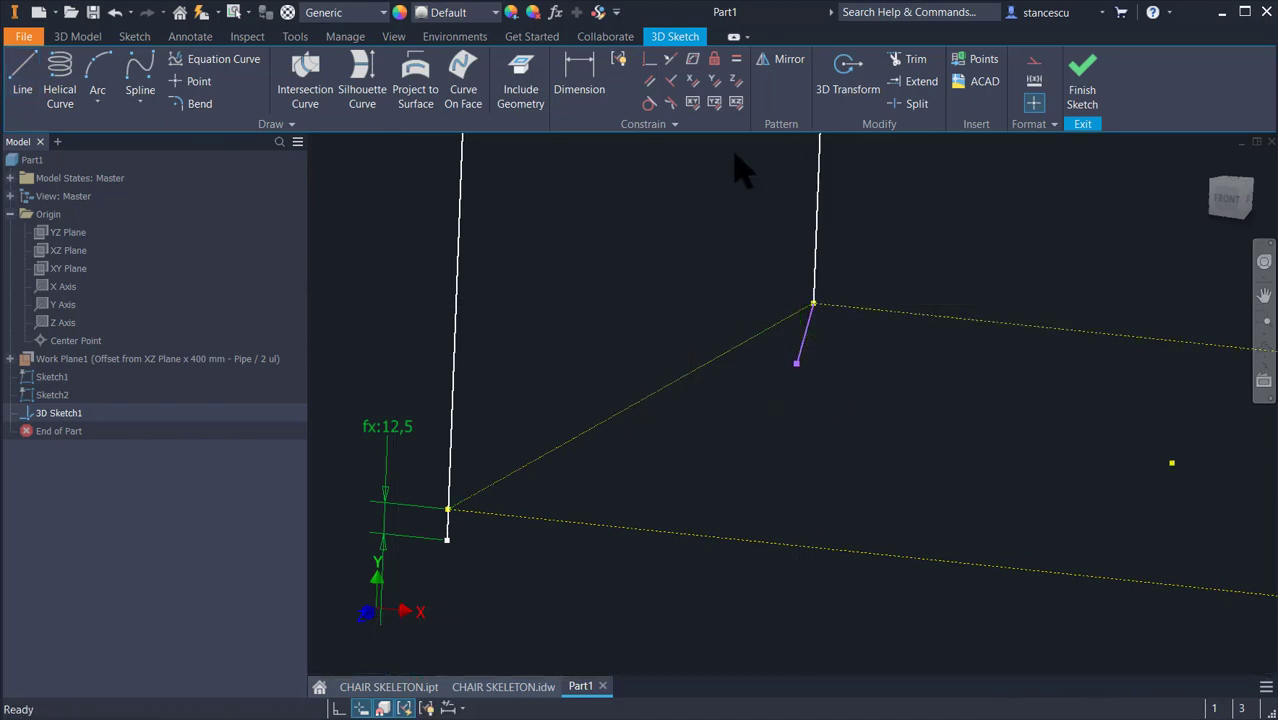
# - Constrain the rear-left short line equal in length to the front-left one and collinear with the rear-left leg
pyautogui.click(736, 59)
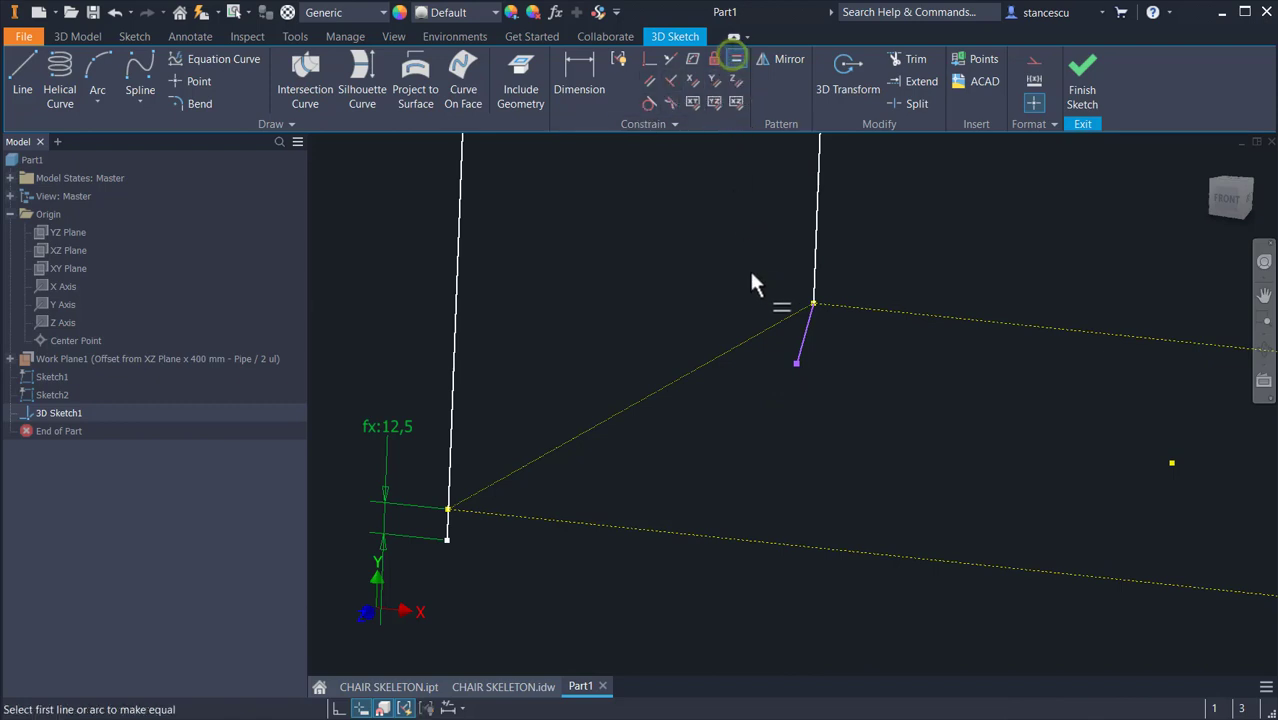
pyautogui.click(800, 345)
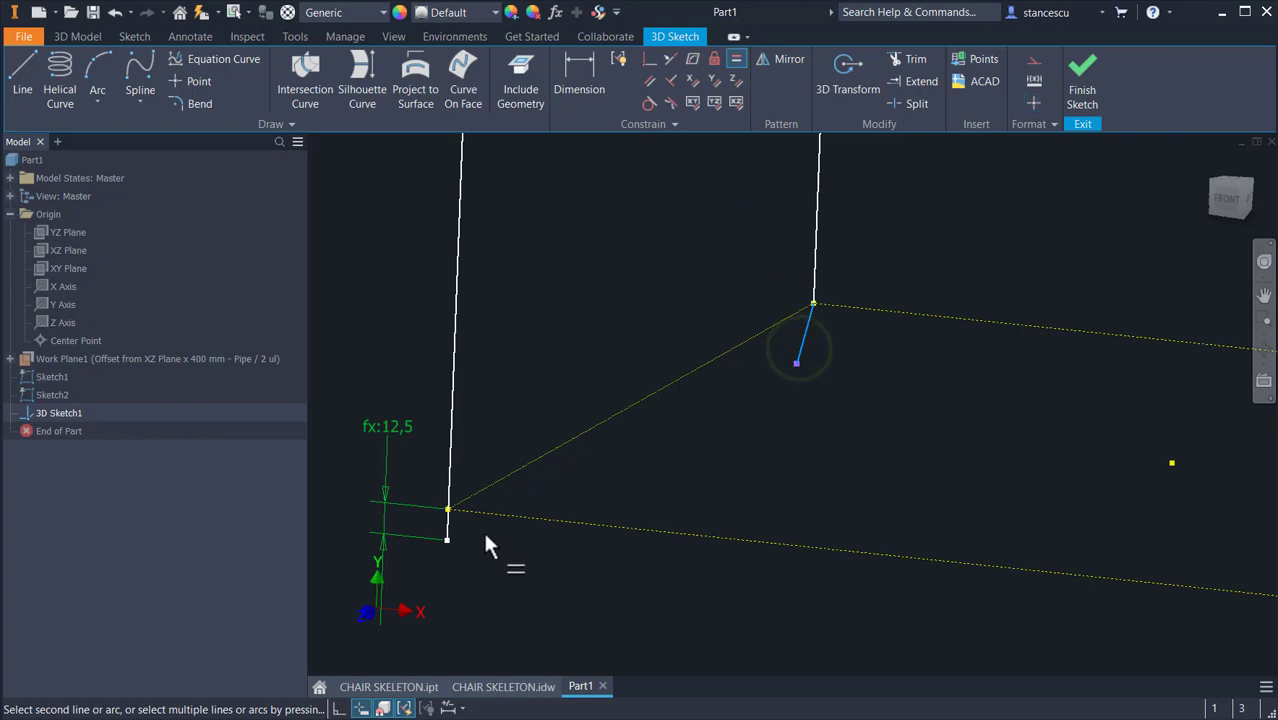
pyautogui.click(449, 528)
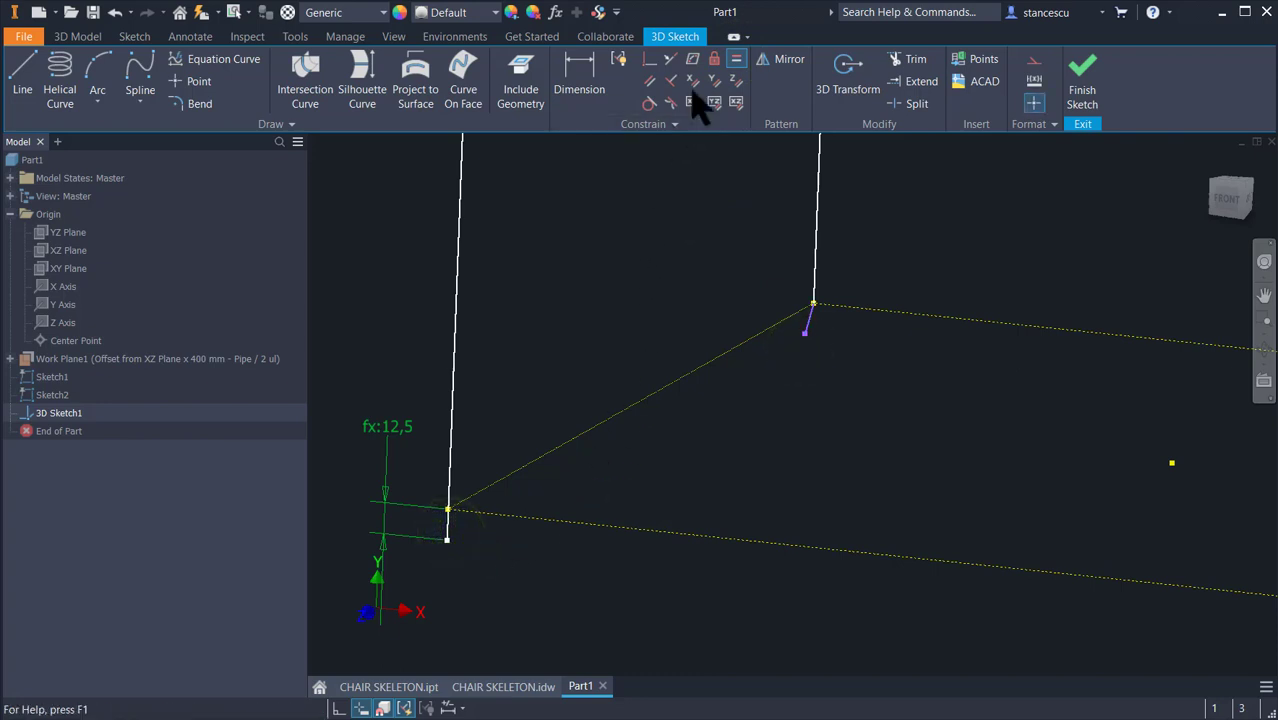
pyautogui.click(668, 59)
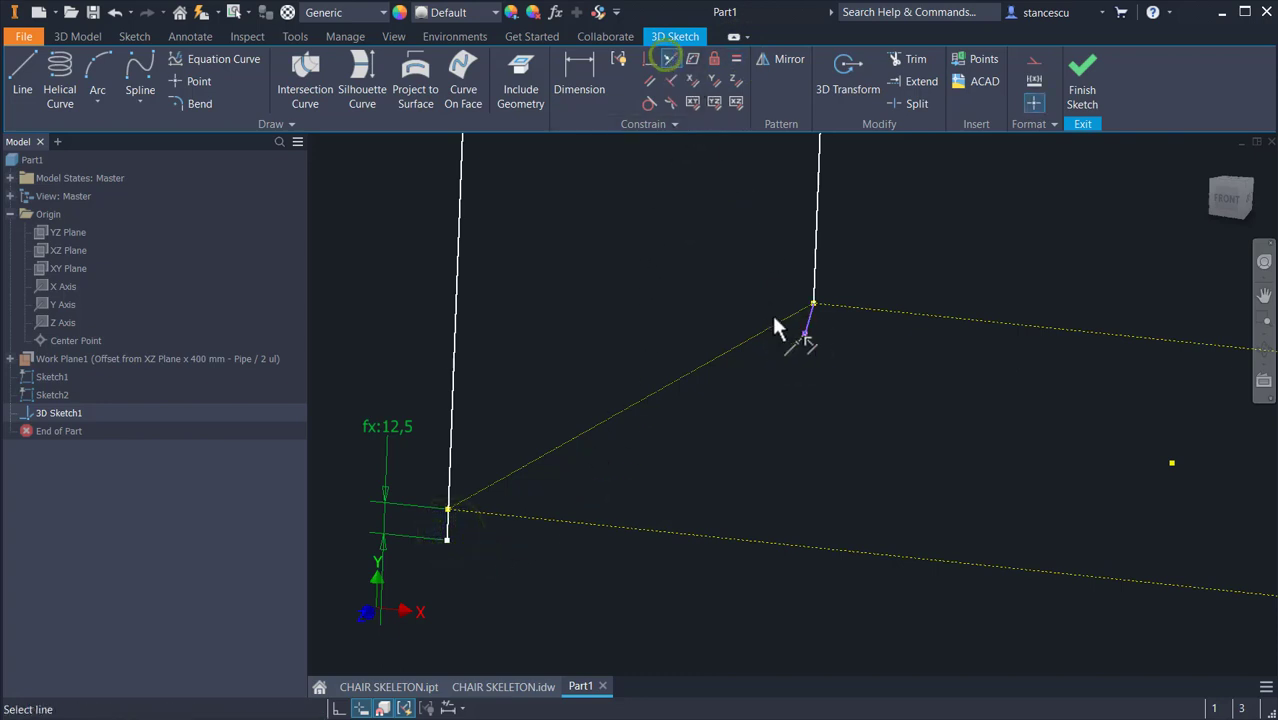
pyautogui.click(808, 322)
pyautogui.click(817, 287)
# - Finish the 3D sketch and create a work plane through the lower endpoint of the front-left leg, normal to the leg
pyautogui.press('F6')
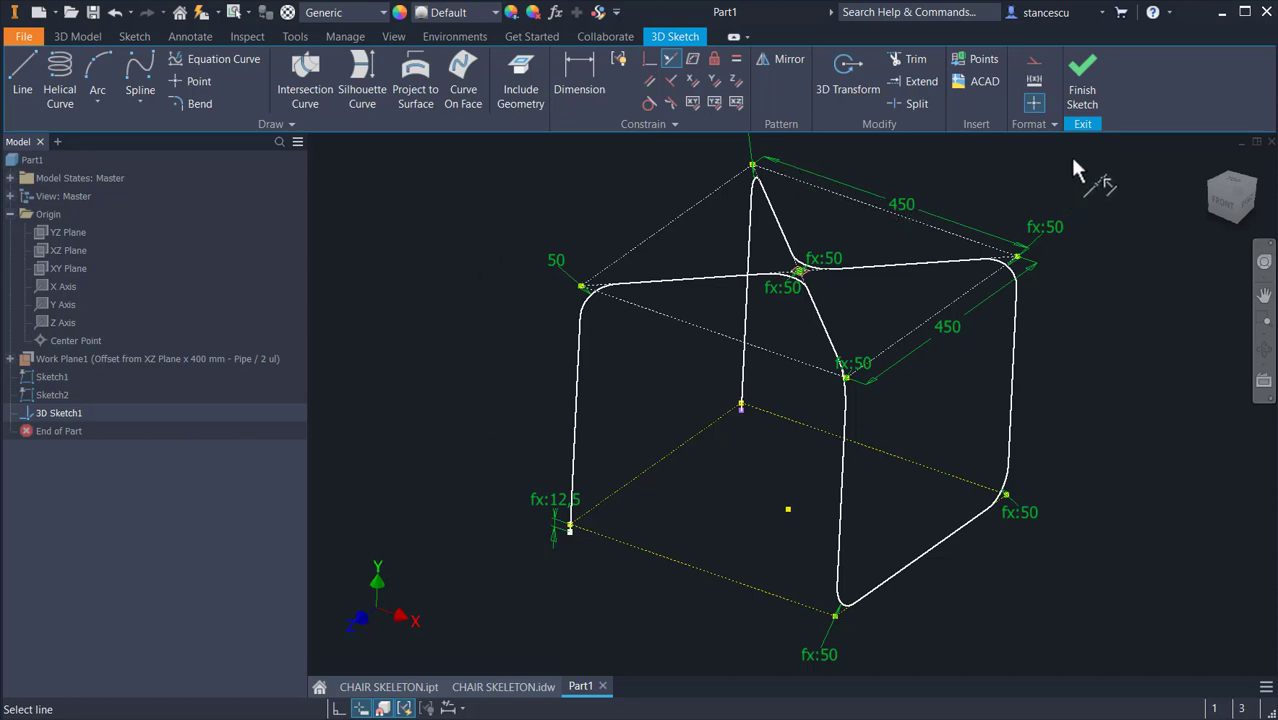
pyautogui.click(1082, 85)
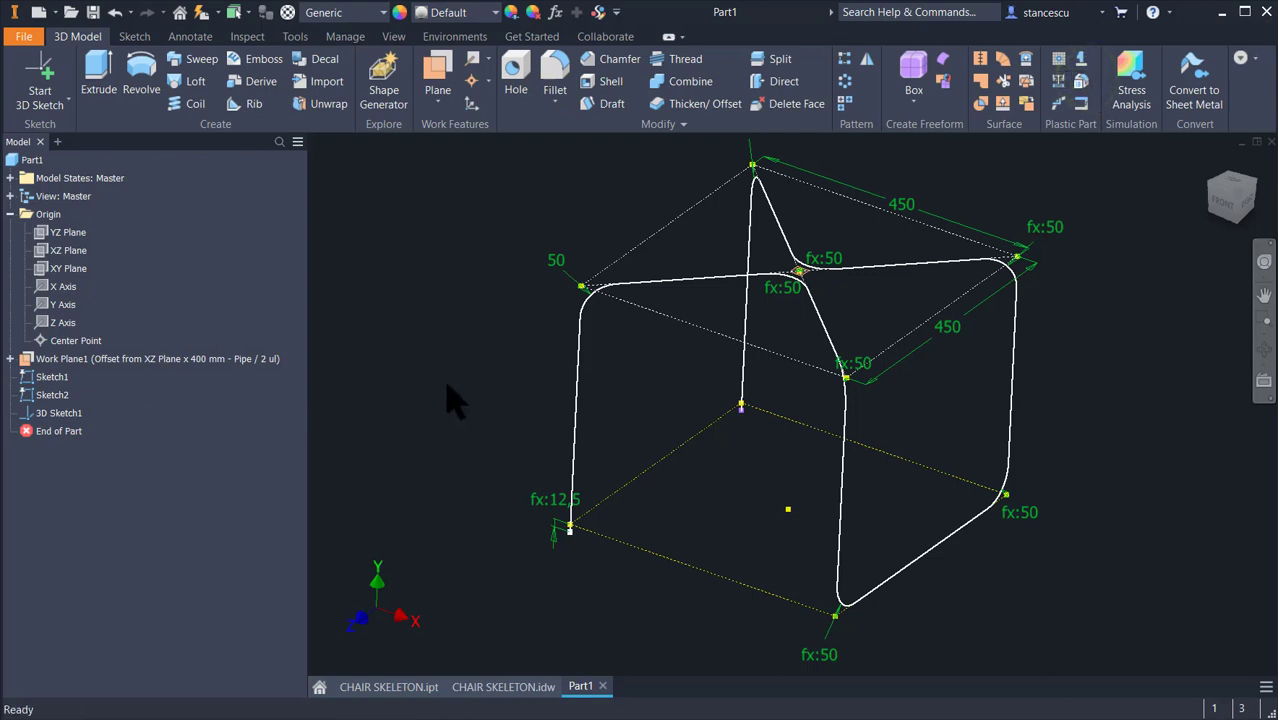
pyautogui.click(437, 75)
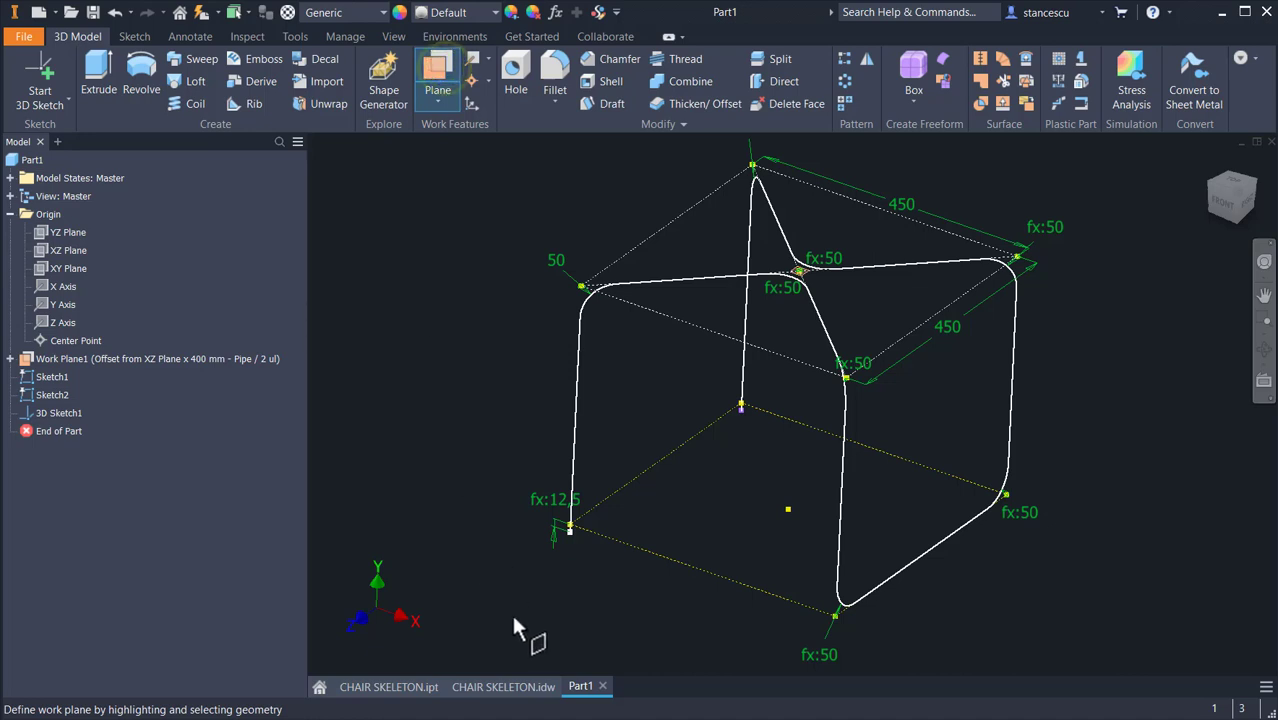
pyautogui.scroll(-3, 550, 572)
pyautogui.scroll(-4, 551, 572)
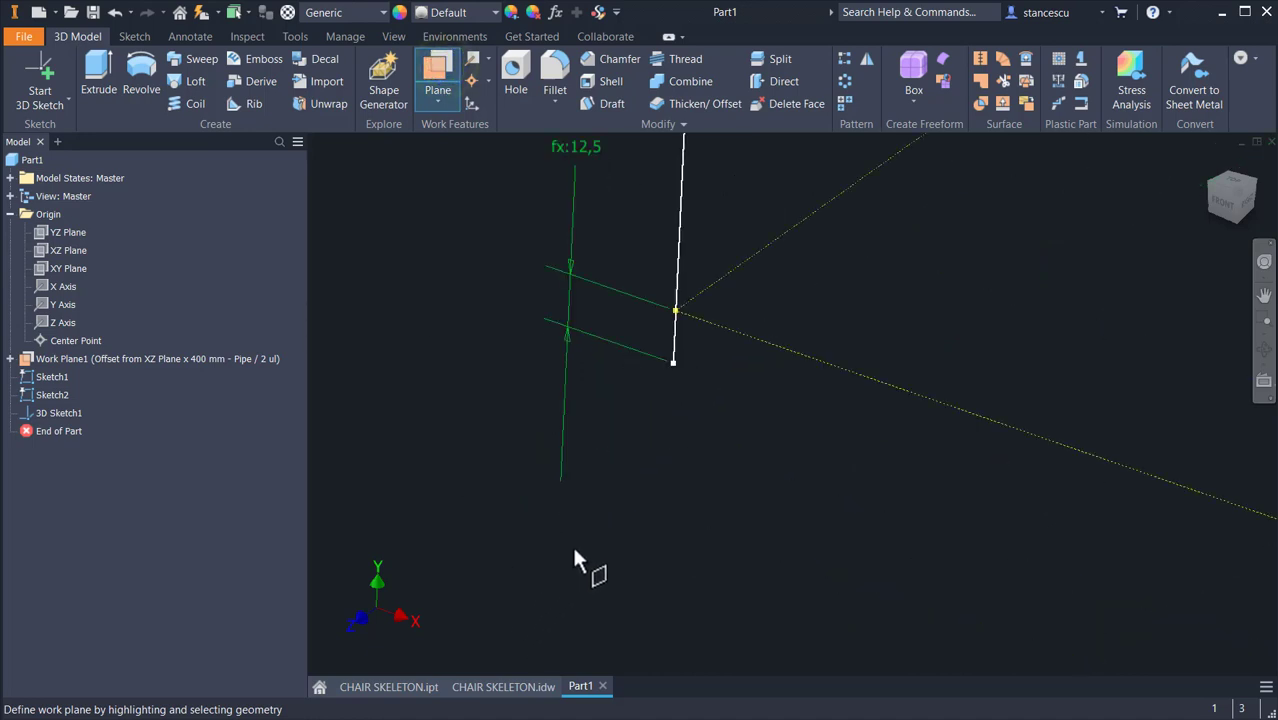
pyautogui.click(668, 362)
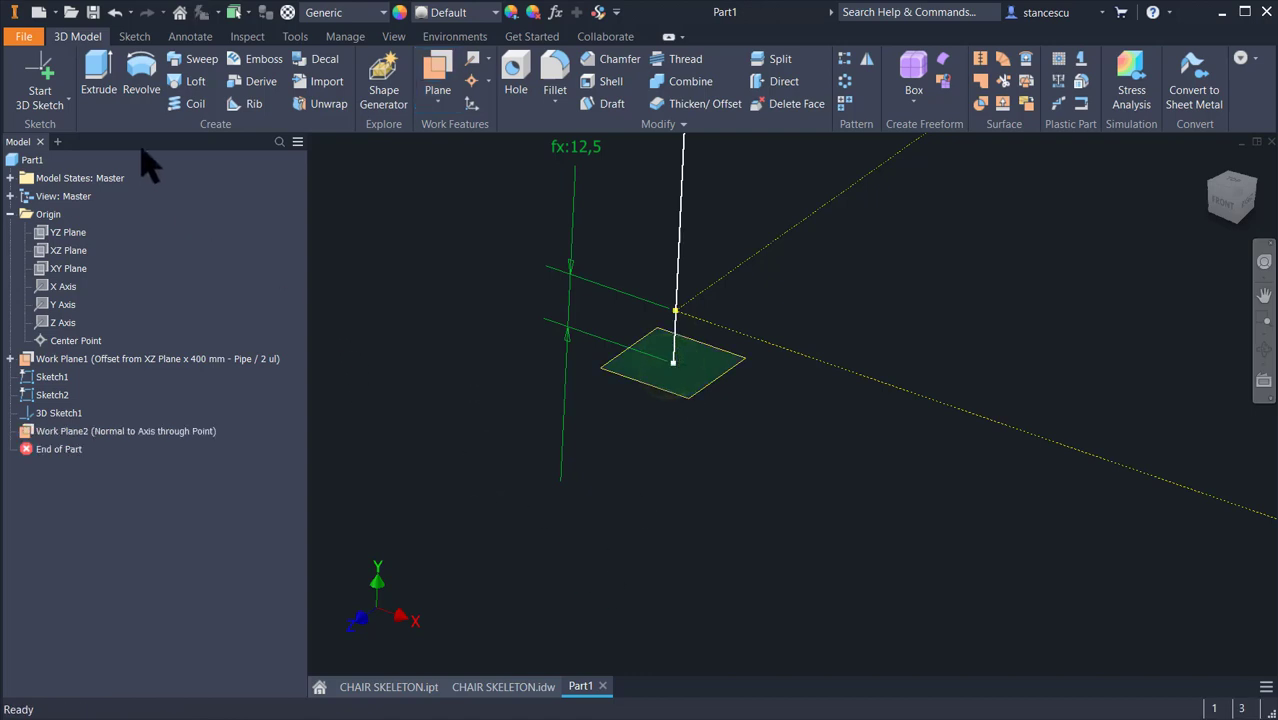
# - Start a new 2D sketch on the work plane at the foot of the front-left leg, keeping the angled view
pyautogui.click(740, 376)
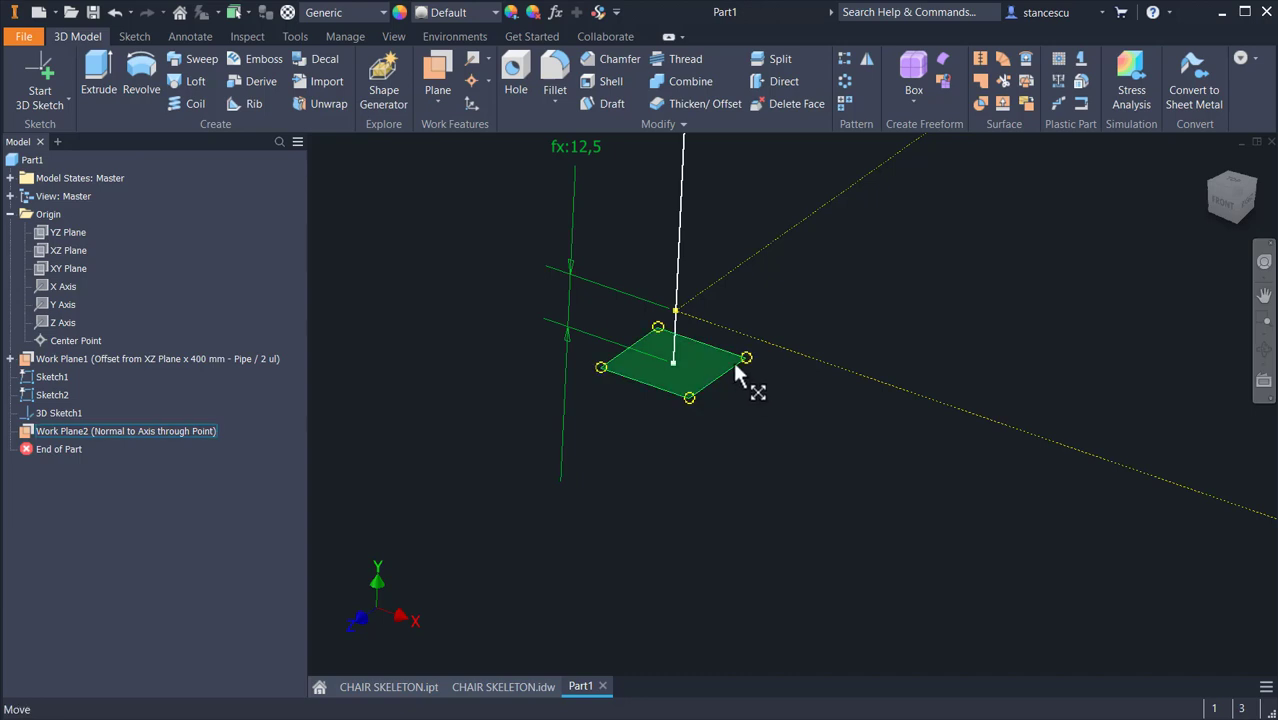
pyautogui.click(742, 366)
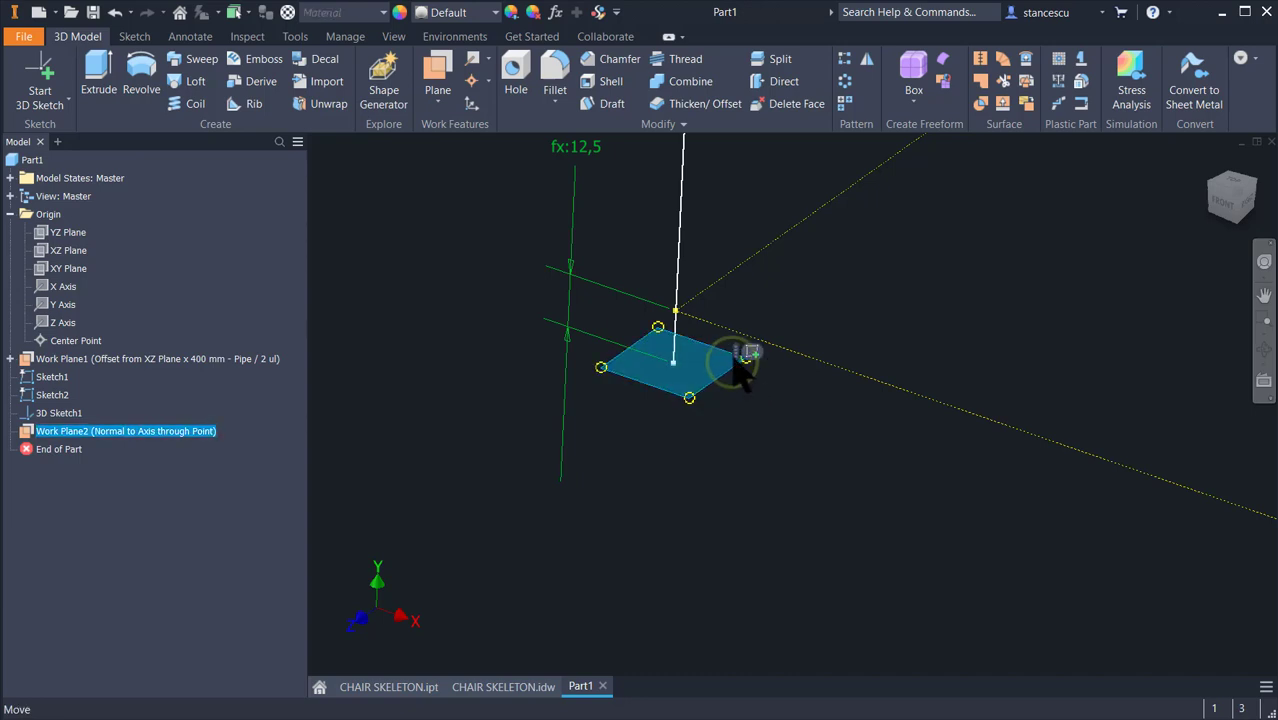
pyautogui.press('s')
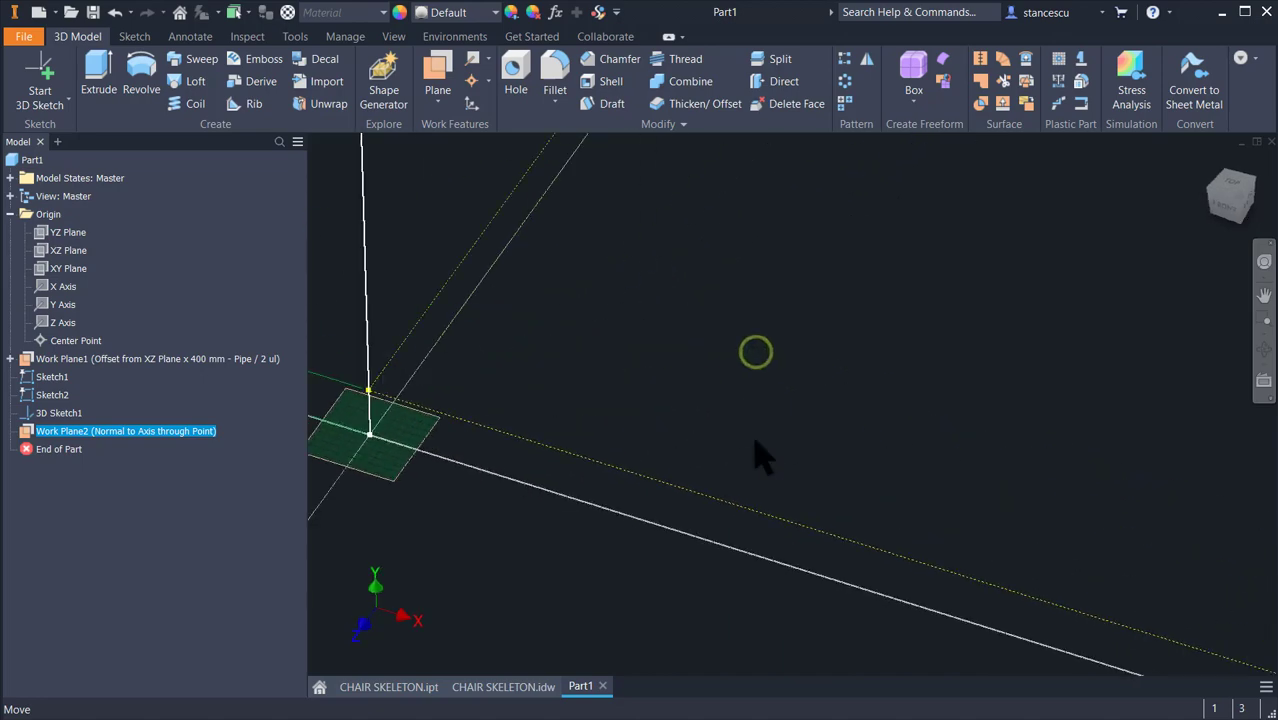
pyautogui.press('F5')
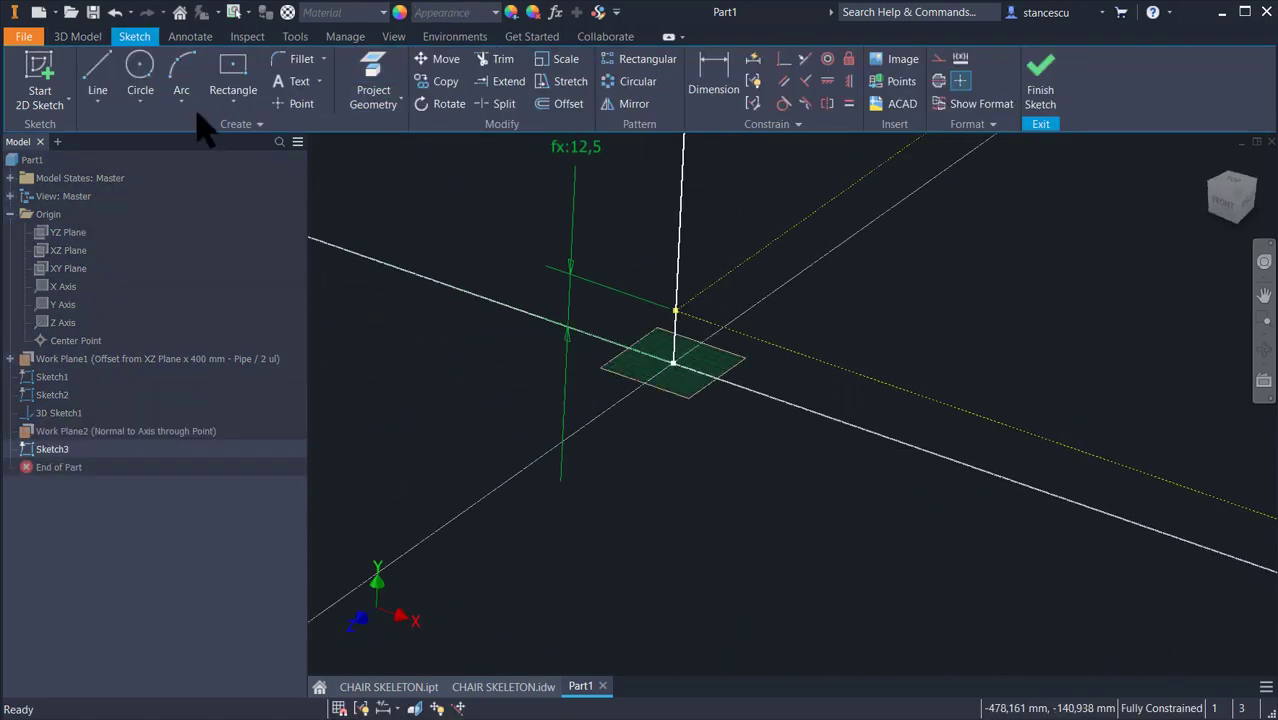
# - Project the short vertical line at the foot of the front-left leg into the sketch
pyautogui.click(141, 69)
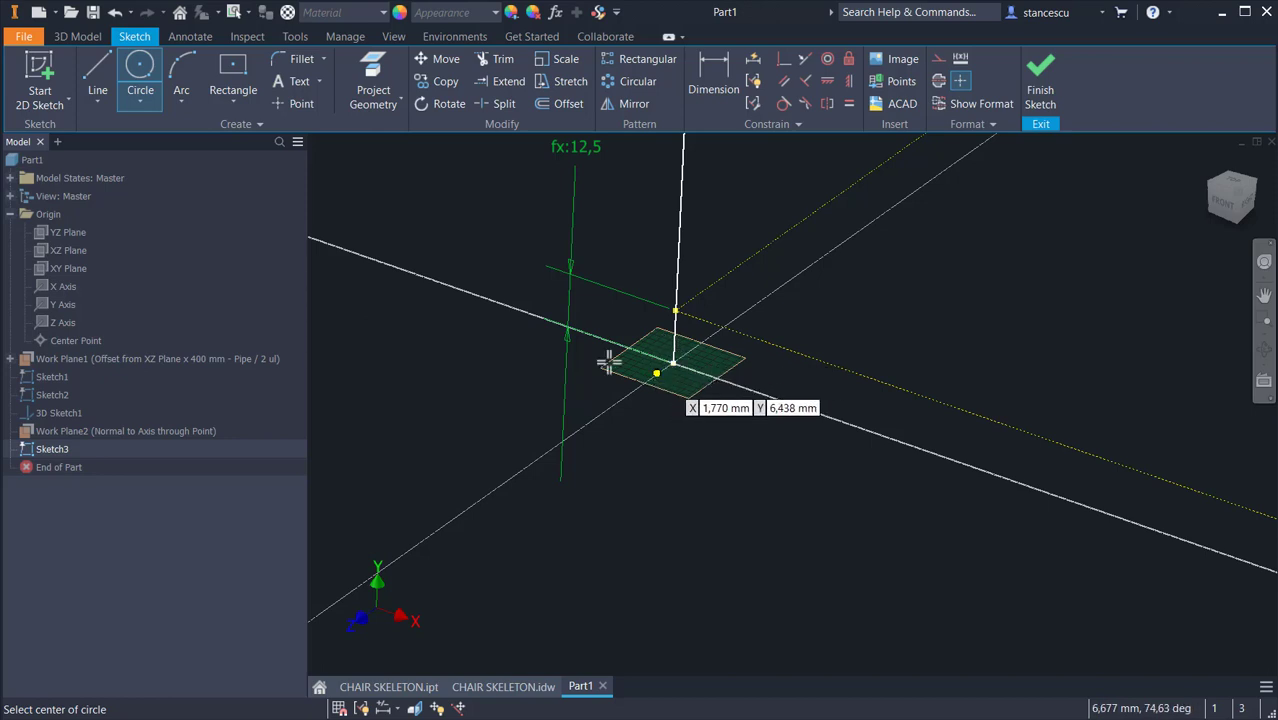
pyautogui.press('Escape')
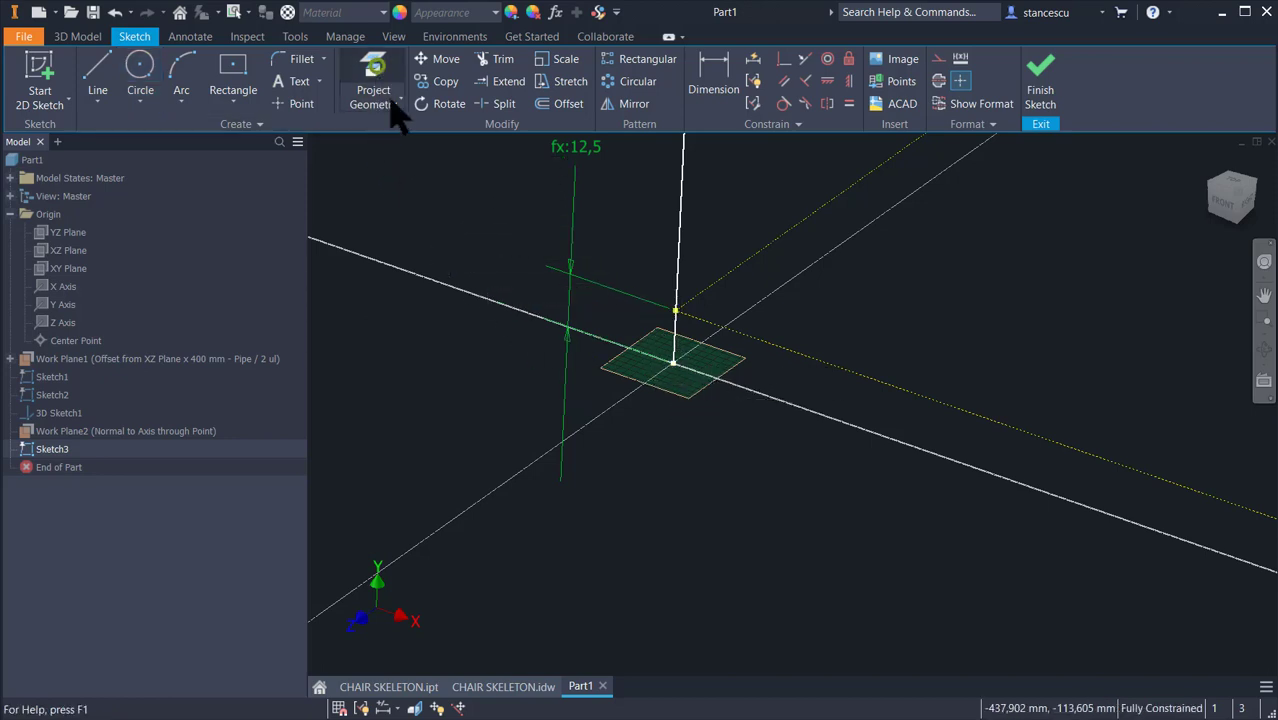
pyautogui.click(391, 102)
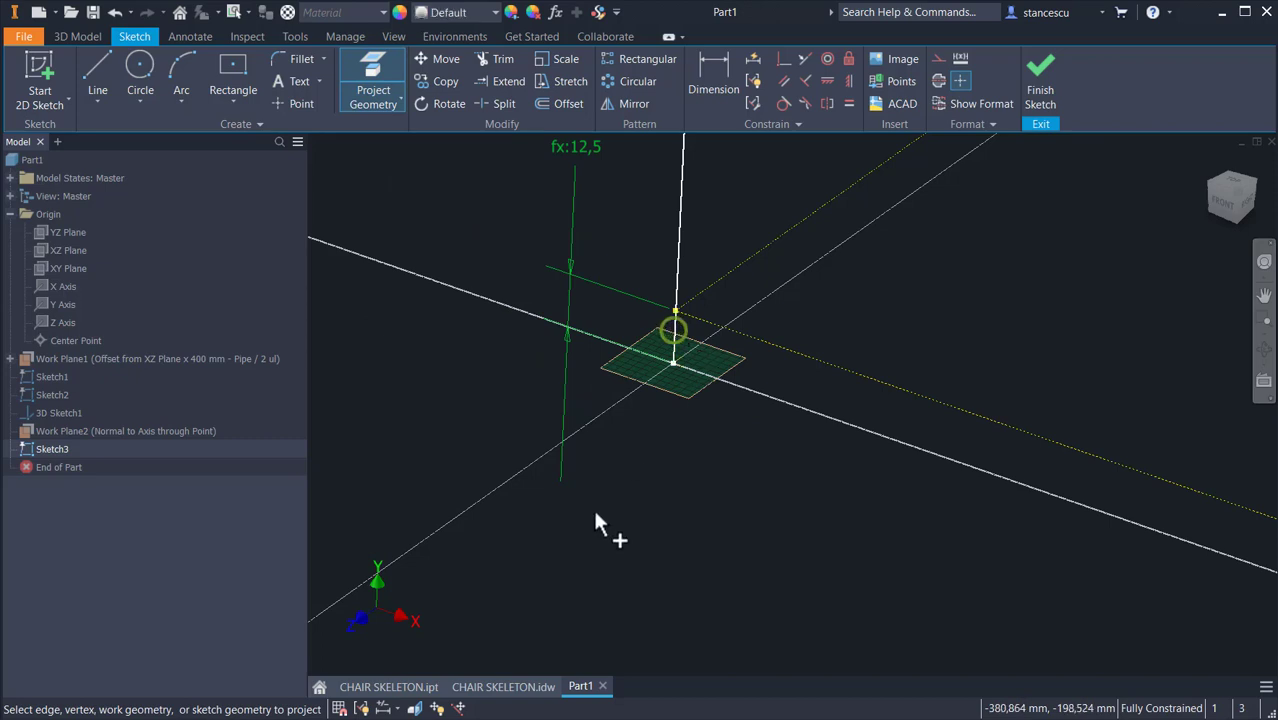
# - Draw a circle centred on the leg's lower endpoint with the Pipe parameter as its diameter and finish the sketch
pyautogui.click(127, 70)
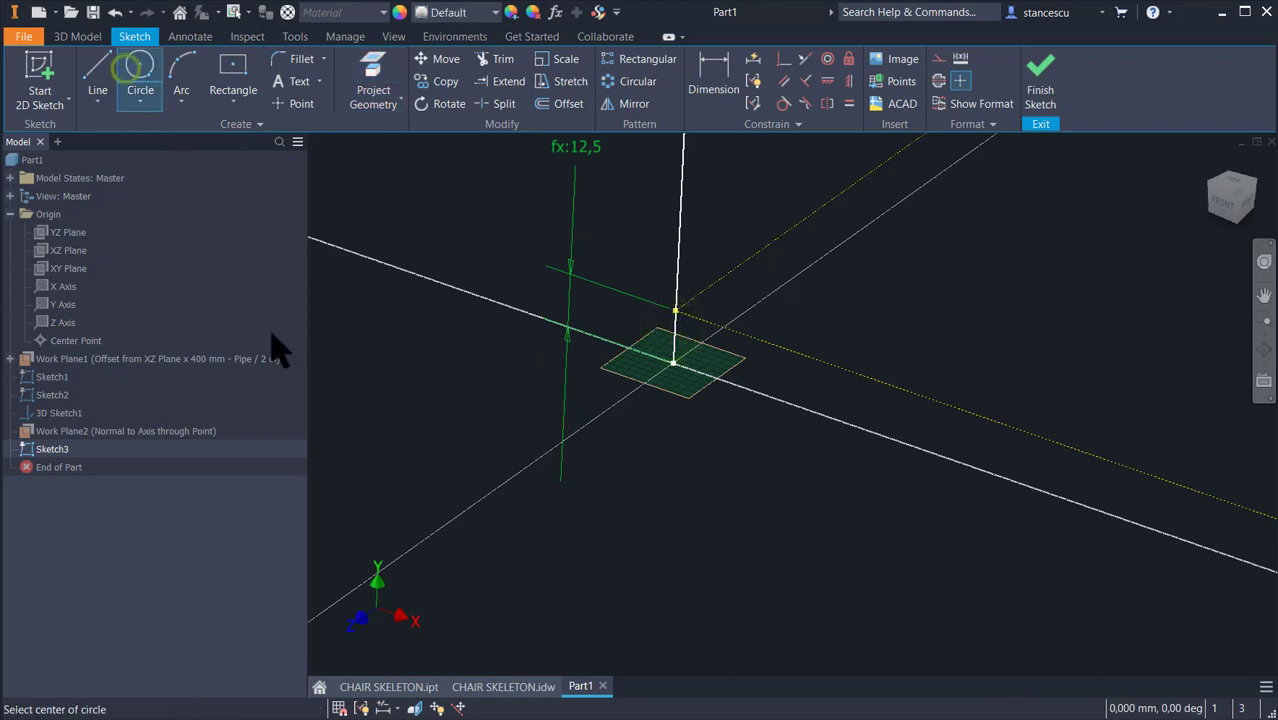
pyautogui.click(673, 361)
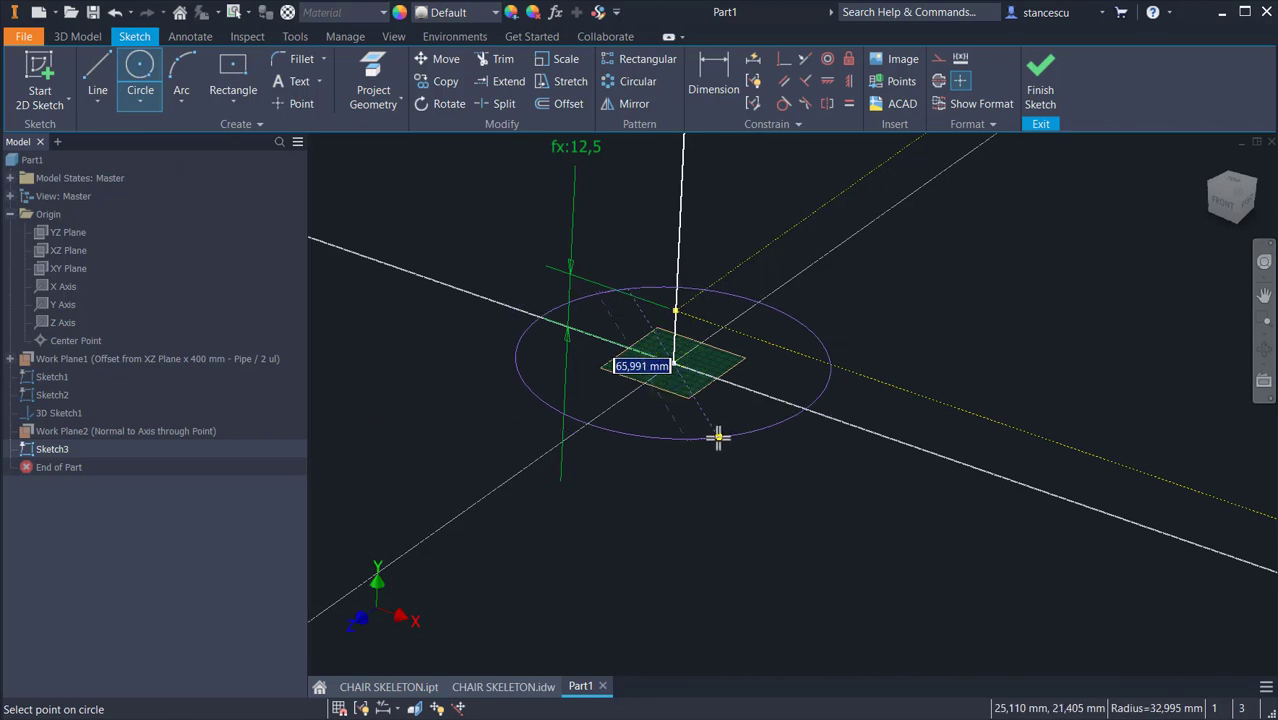
pyautogui.write('P')
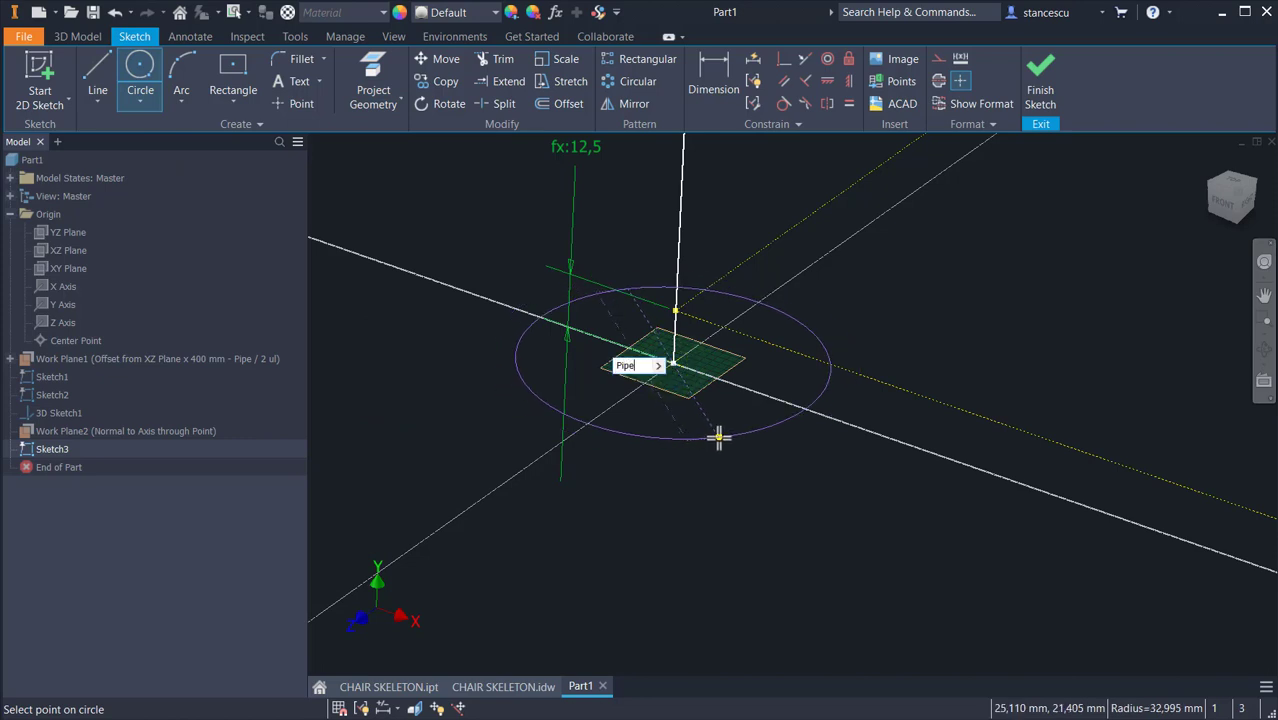
pyautogui.write('ipe')
pyautogui.press('Return')
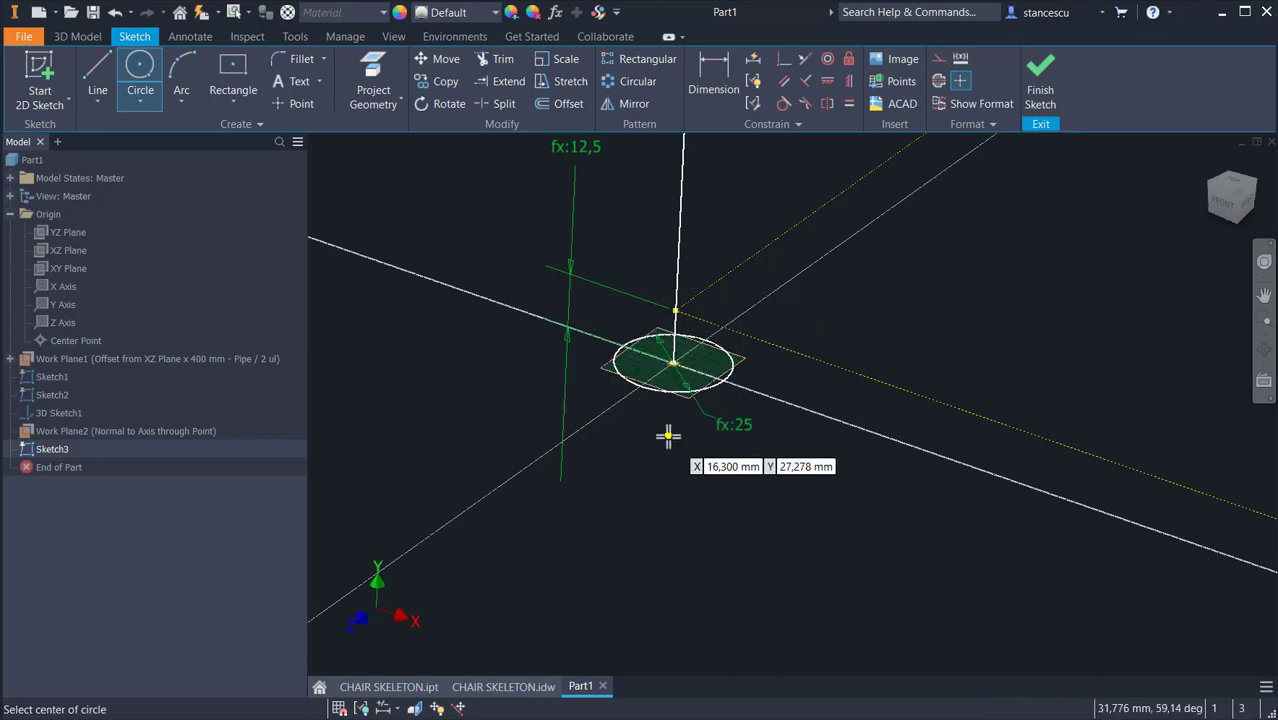
pyautogui.click(1040, 90)
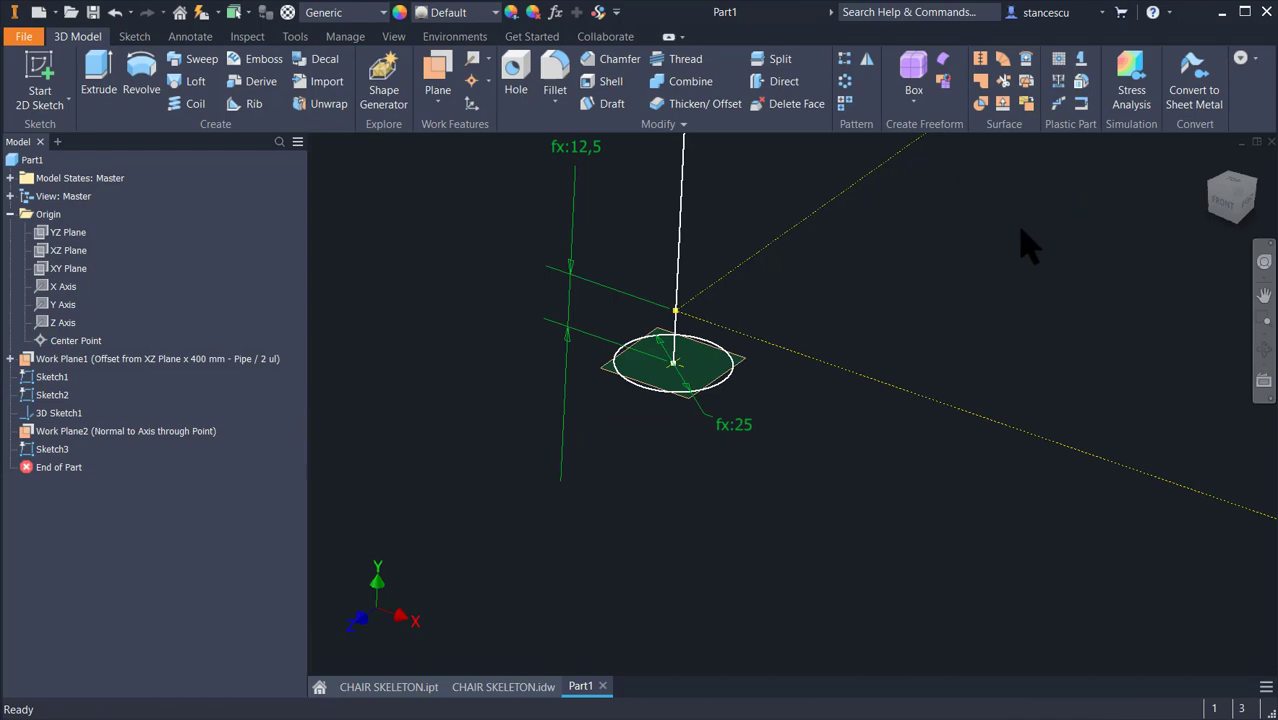
# - Sweep the circular profile along the entire bent 3D sketch path as a new solid
pyautogui.press('F6')
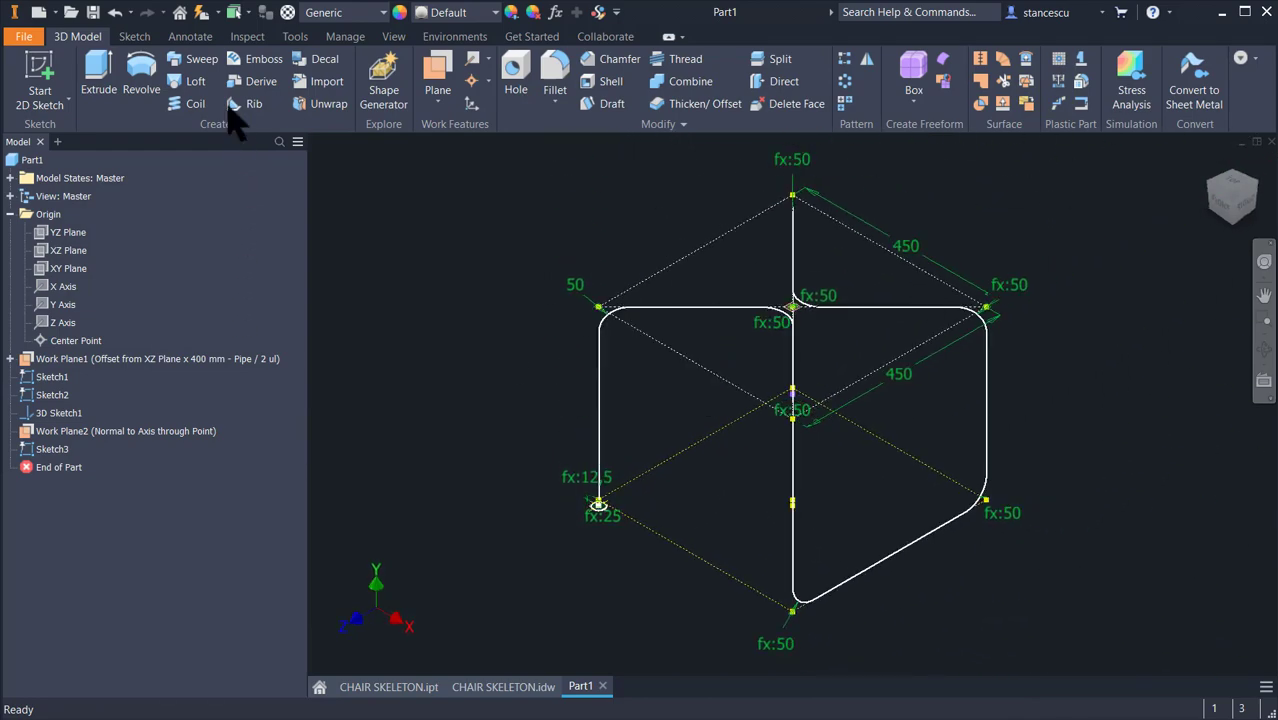
pyautogui.click(195, 59)
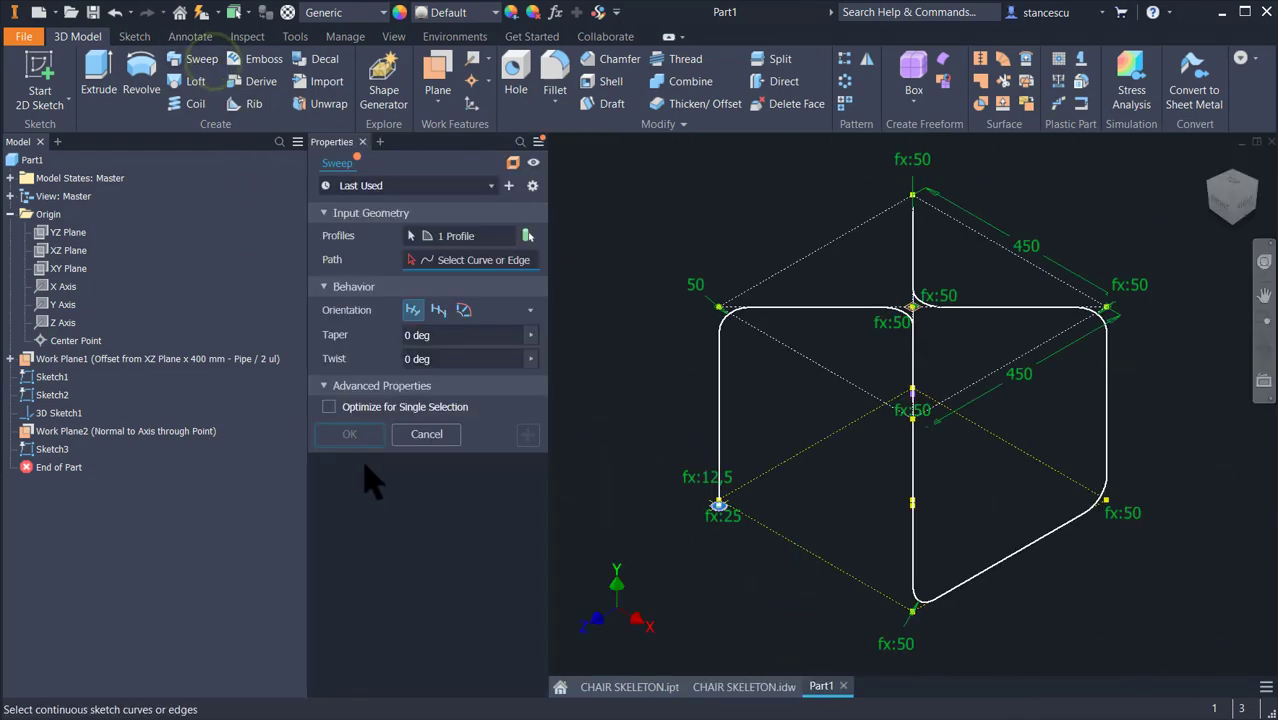
pyautogui.scroll(5, 720, 505)
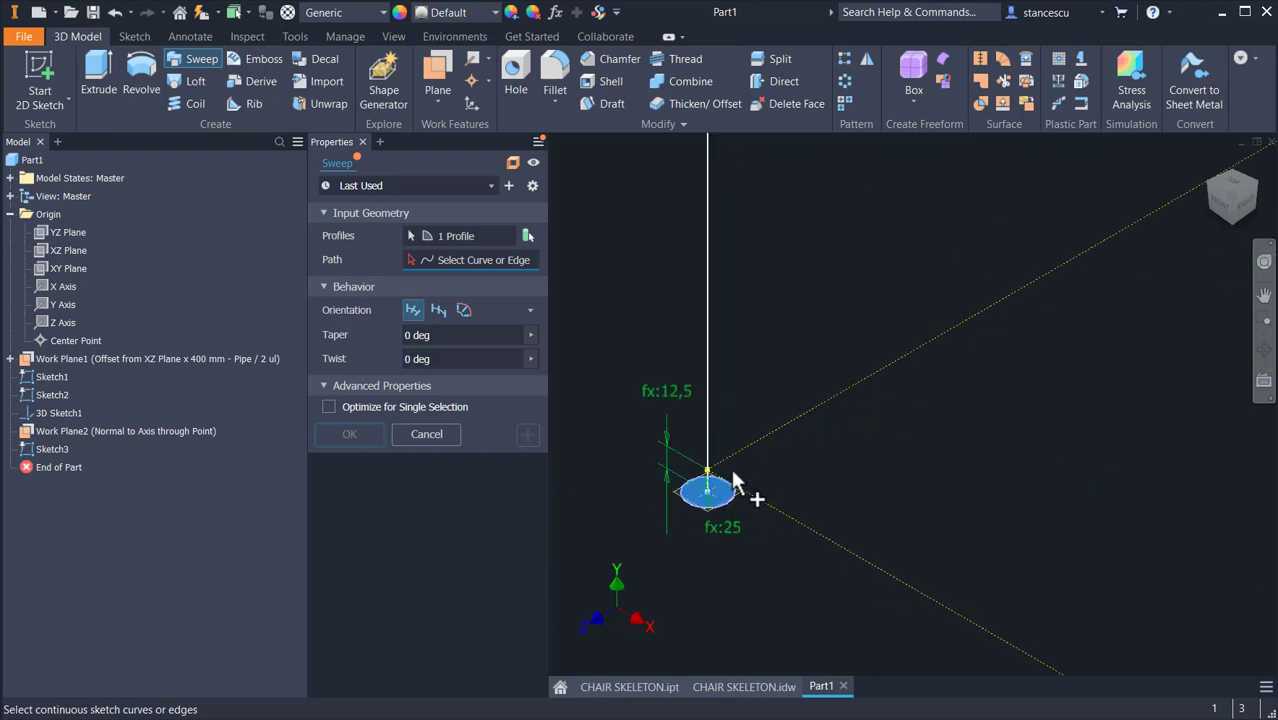
pyautogui.scroll(-5, 699, 528)
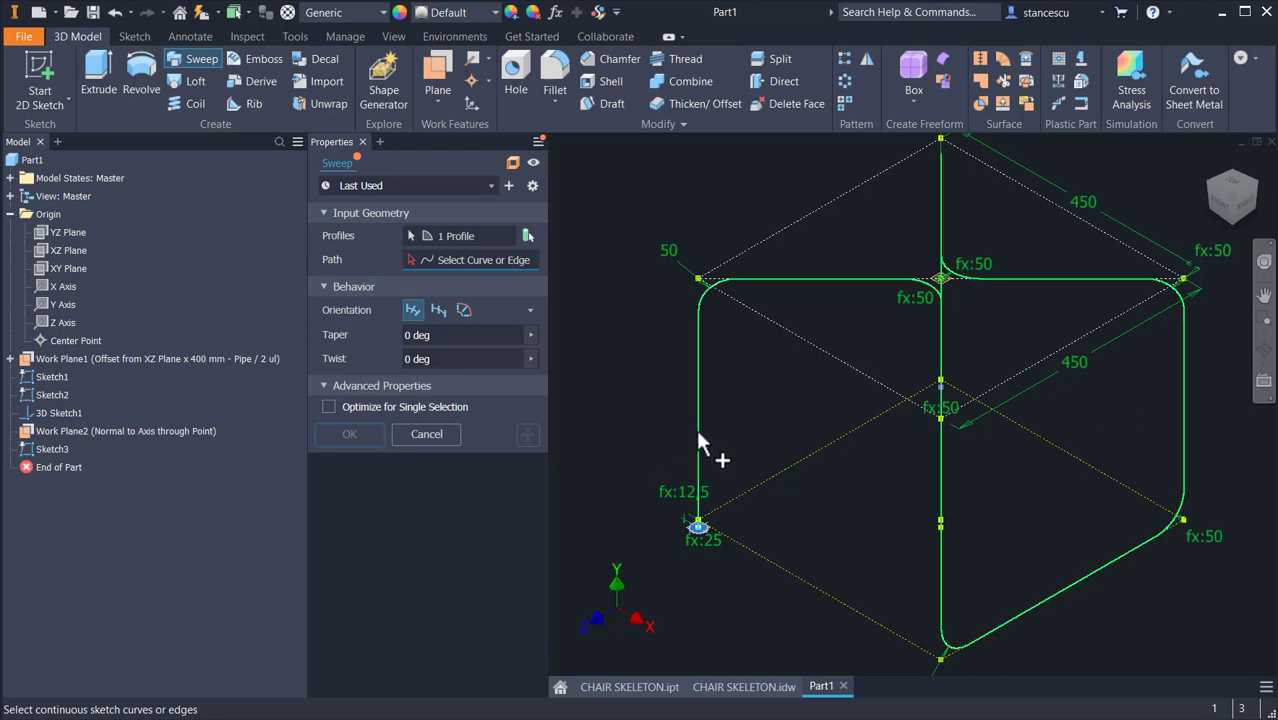
pyautogui.keyDown('shift'); pyautogui.moveTo(698, 432); pyautogui.dragTo(719, 455, button='middle'); pyautogui.keyUp('shift')
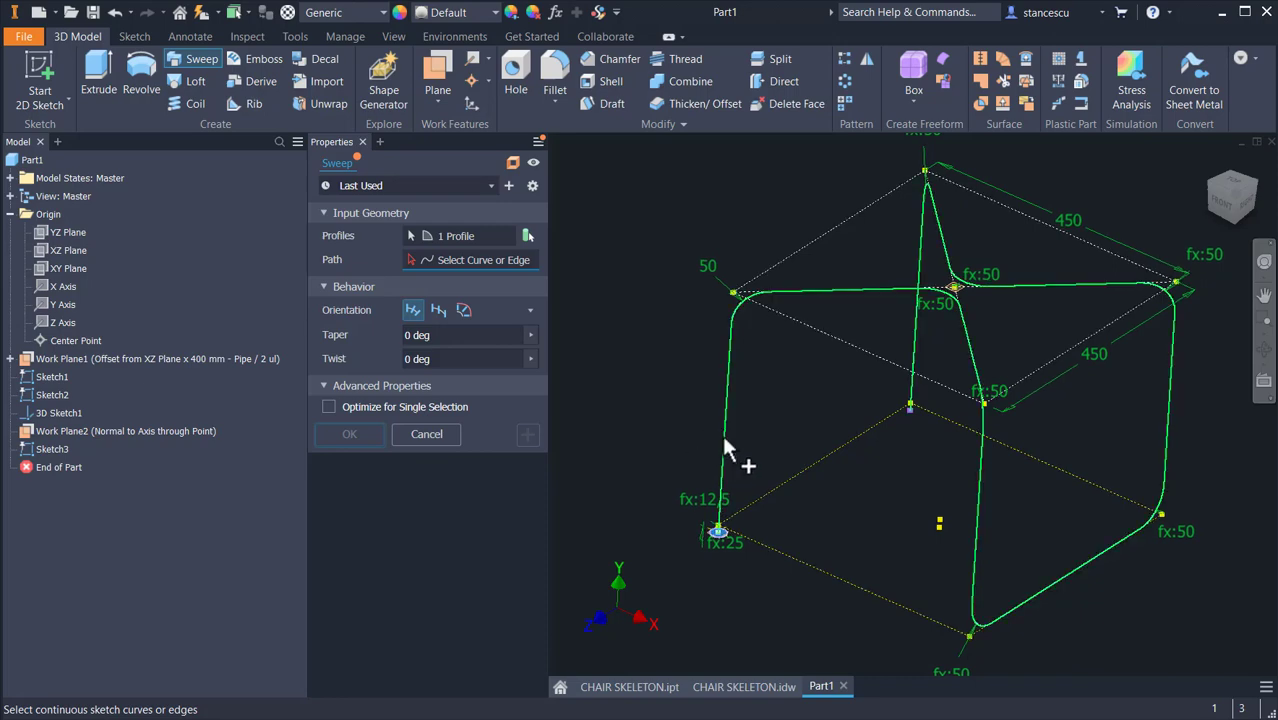
pyautogui.click(724, 440)
pyautogui.keyDown('shift'); pyautogui.moveTo(662, 629); pyautogui.dragTo(674, 541, button='middle'); pyautogui.keyUp('shift')
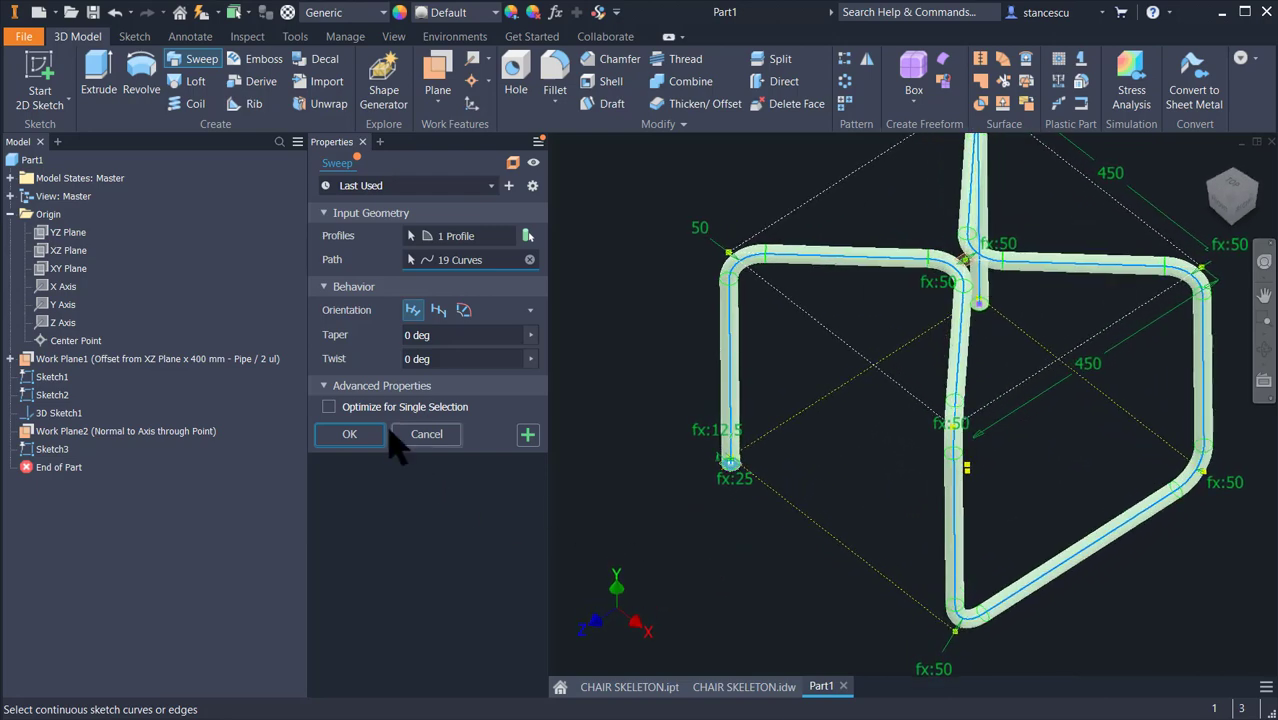
pyautogui.click(353, 434)
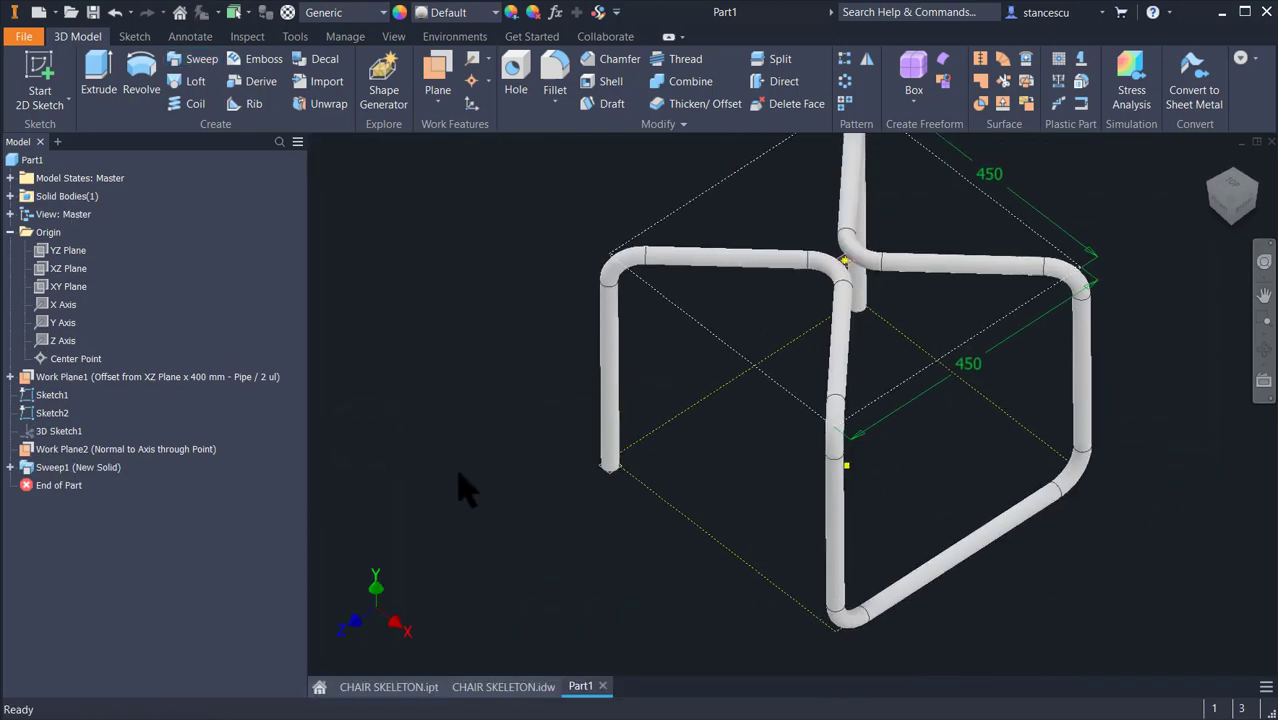
# - Hide Work Plane1, Sketch1, Sketch2 and 3D Sketch1, leaving the swept tube on display
pyautogui.moveTo(465, 485)
pyautogui.keyDown('shift'); pyautogui.mouseDown(button='middle')
pyautogui.moveTo(505, 428)
pyautogui.moveTo(428, 342)
pyautogui.mouseUp(button='middle'); pyautogui.keyUp('shift')
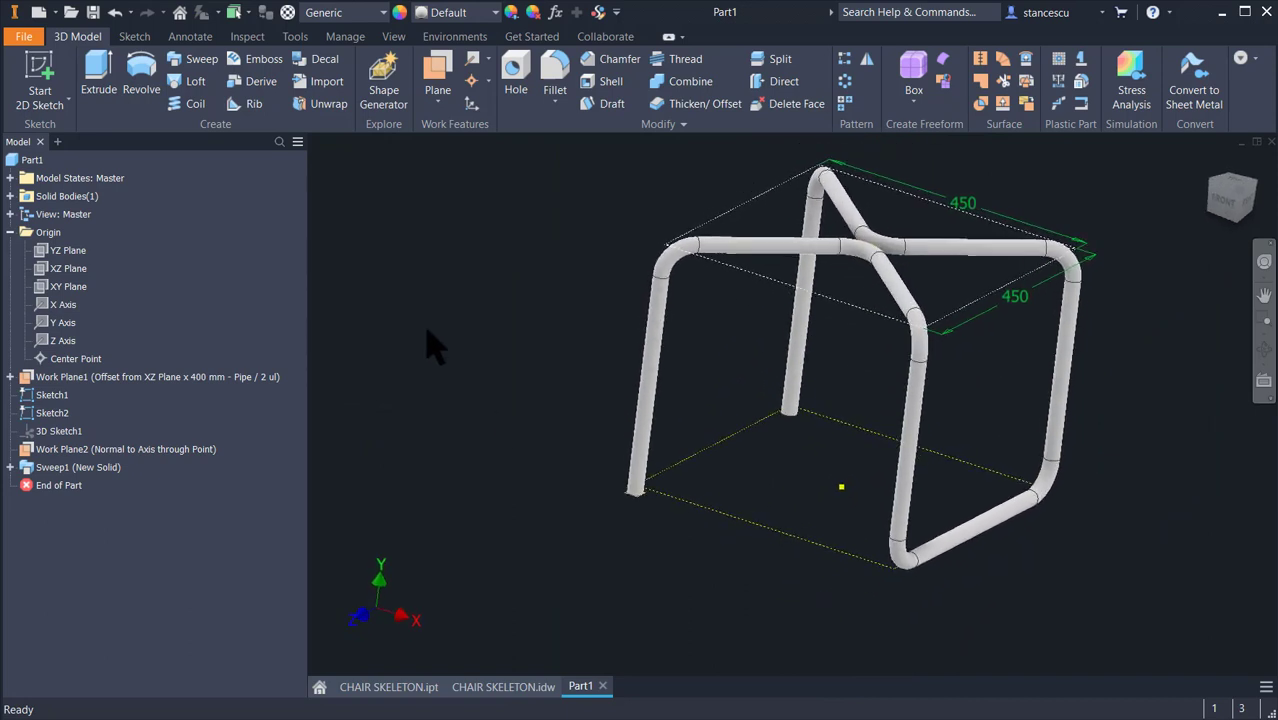
pyautogui.click(40, 377)
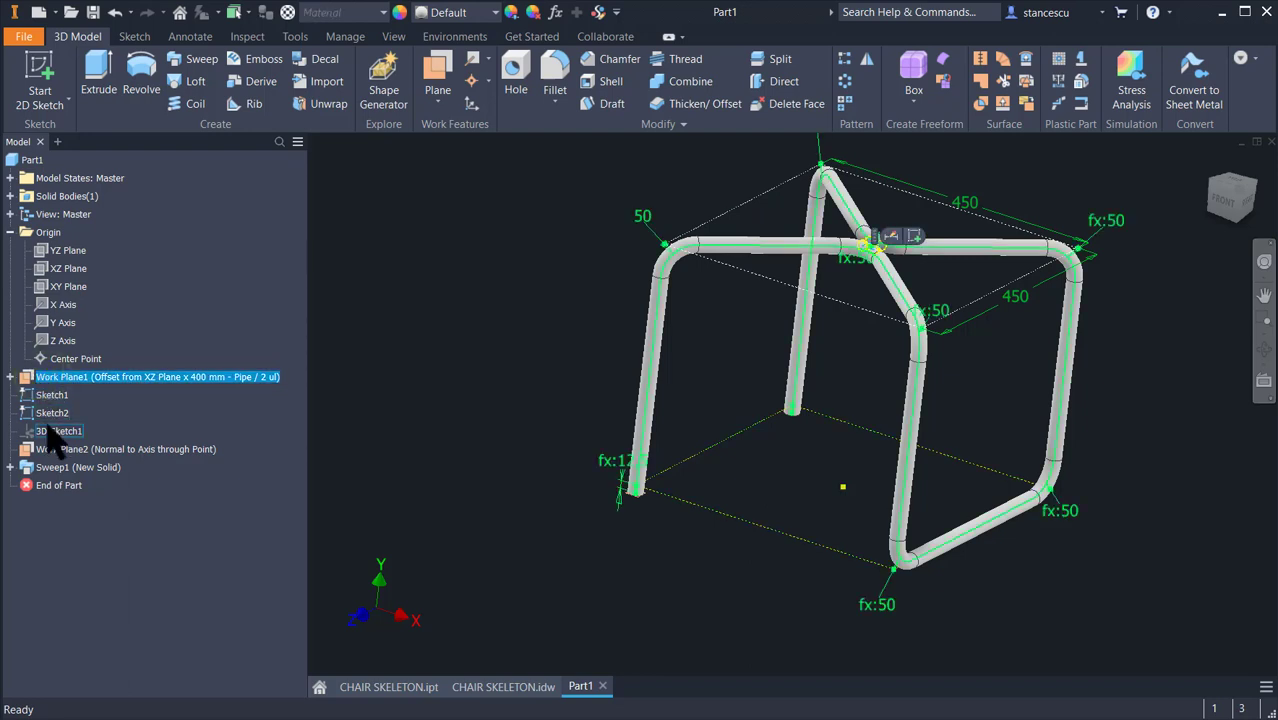
pyautogui.keyDown('shift'); pyautogui.click(50, 434); pyautogui.keyUp('shift')
pyautogui.rightClick(48, 427)
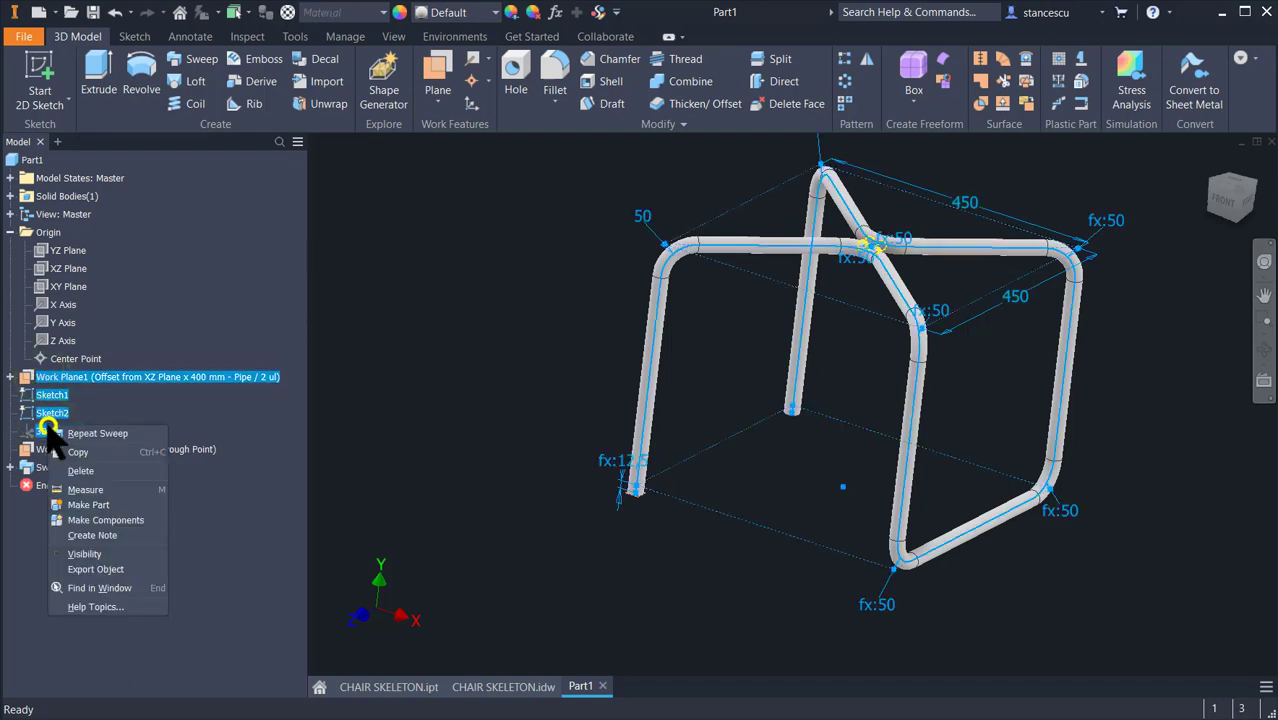
pyautogui.click(95, 556)
pyautogui.press('F6')
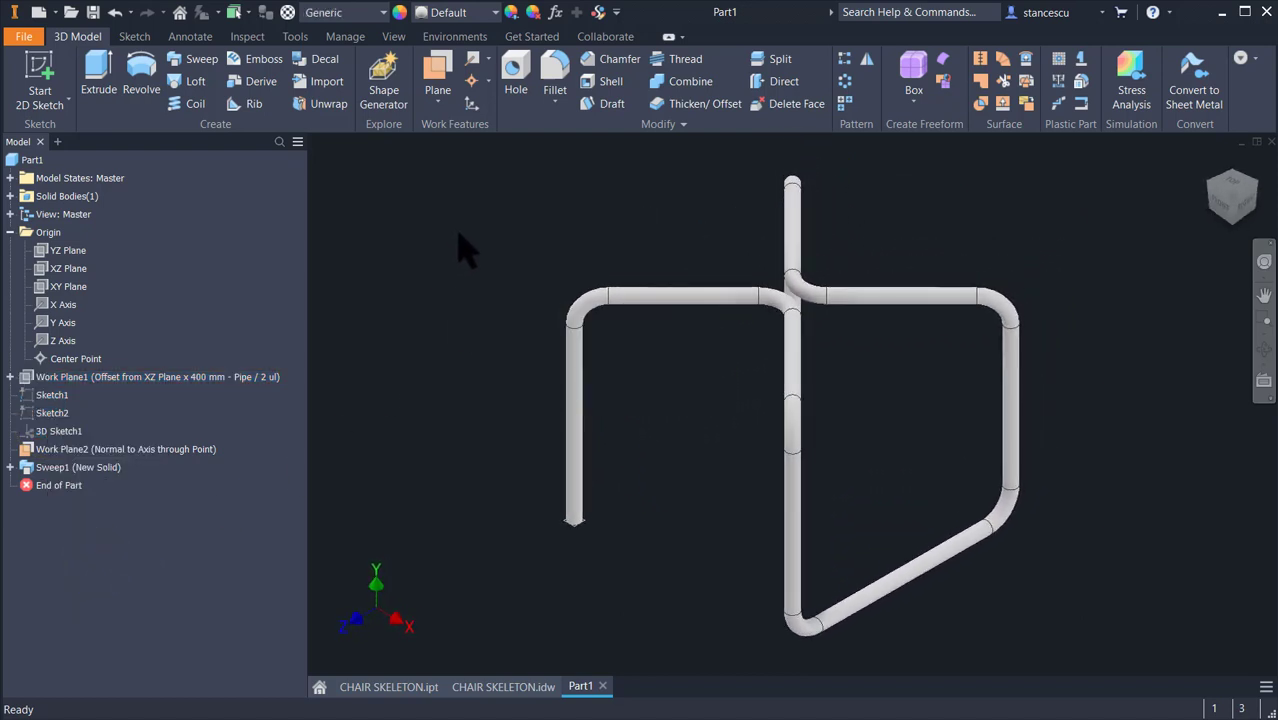
# - Assign the material Steel, Carbon to the part and set its appearance to Steel - Polished
pyautogui.click(362, 14)
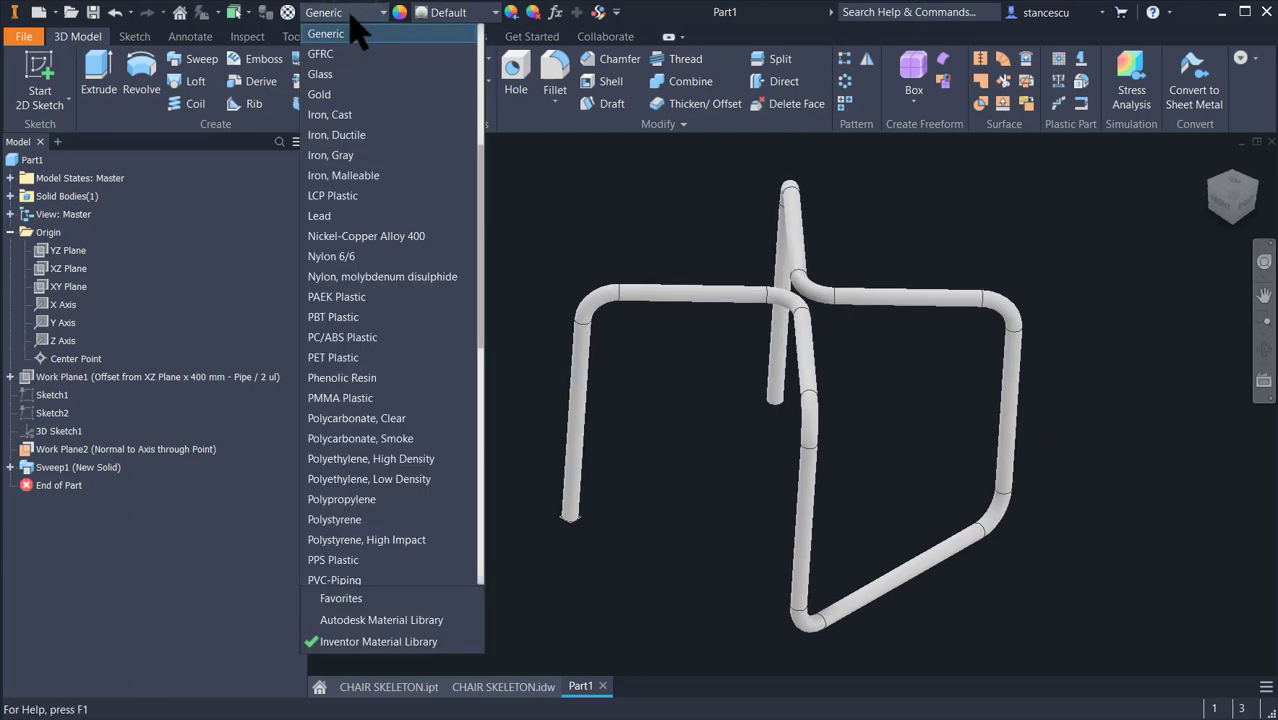
pyautogui.scroll(-8, 405, 285)
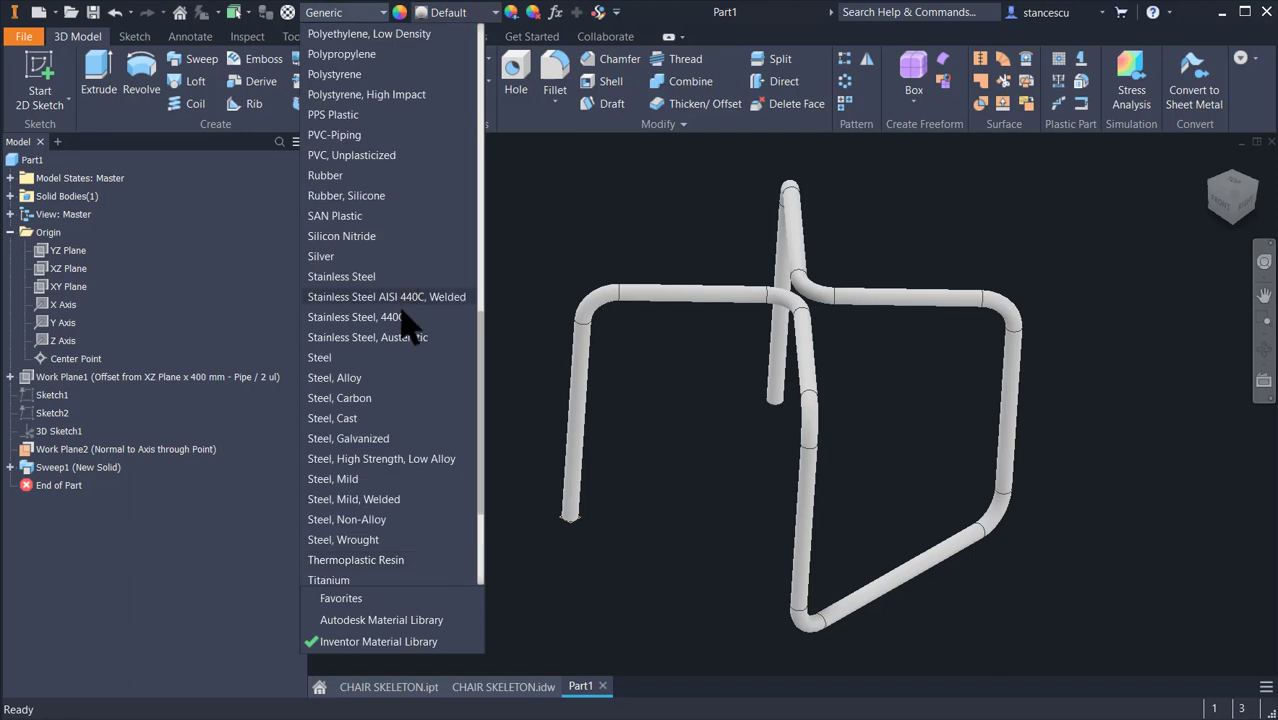
pyautogui.click(375, 400)
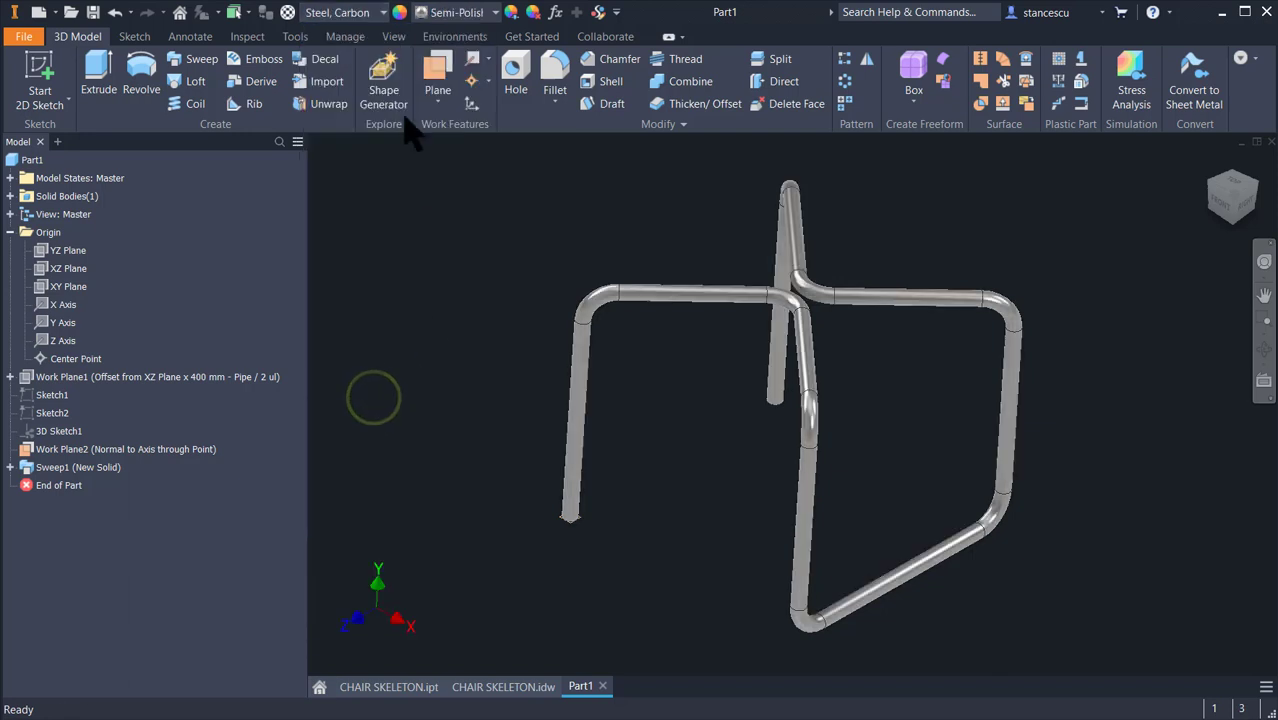
pyautogui.click(440, 20)
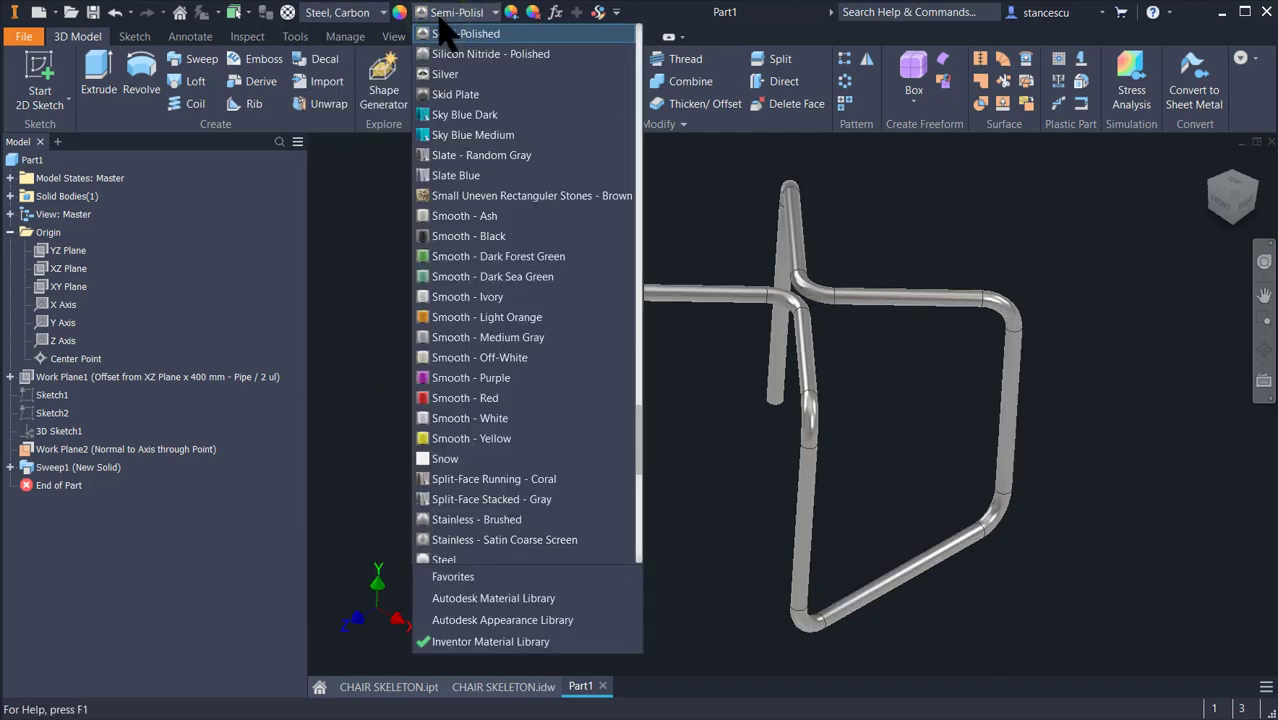
pyautogui.scroll(-3, 490, 320)
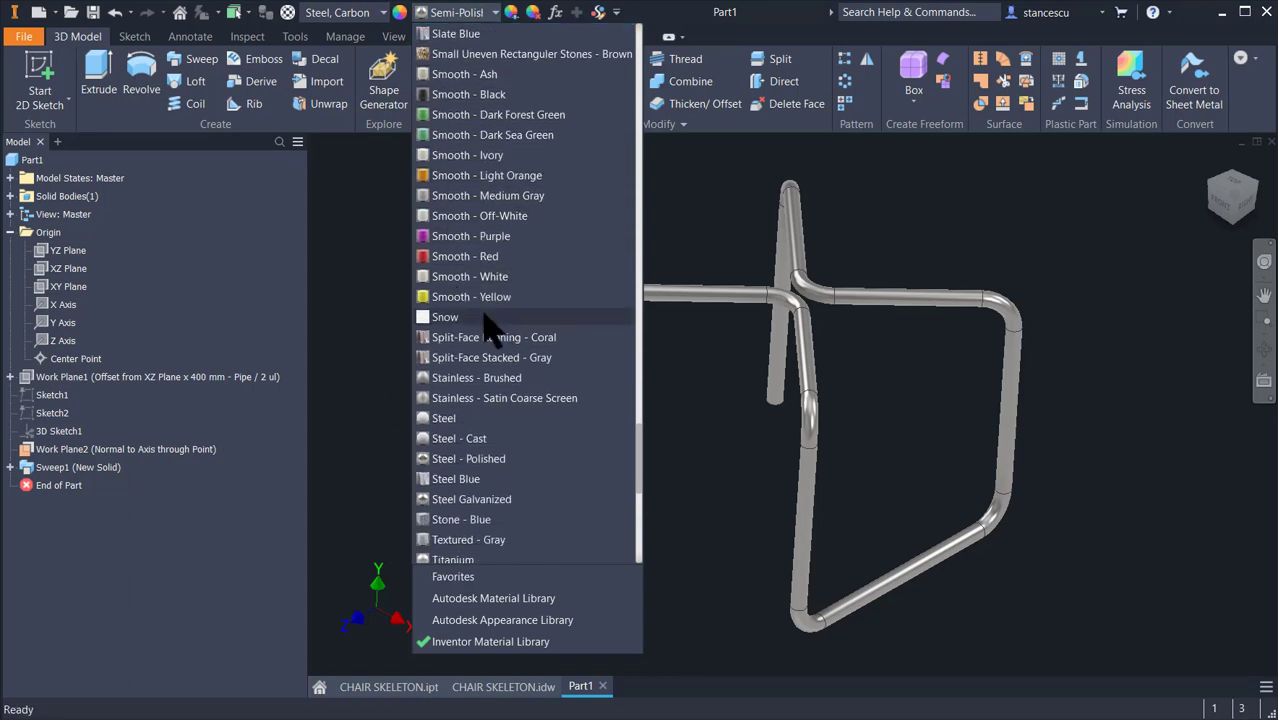
pyautogui.click(490, 460)
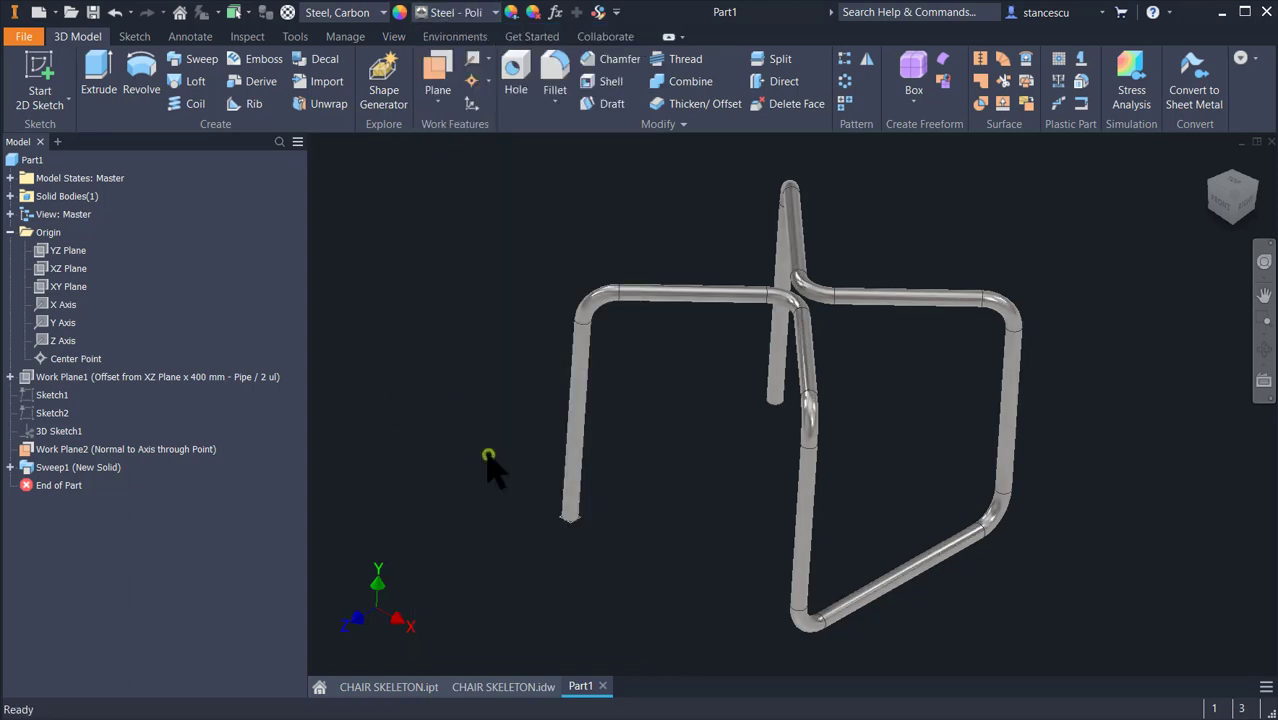
# - Hide Work Plane2 at the foot of the front-left leg
pyautogui.keyDown('shift'); pyautogui.moveTo(488, 455); pyautogui.dragTo(561, 507, button='middle'); pyautogui.keyUp('shift')
pyautogui.scroll(4, 568, 500)
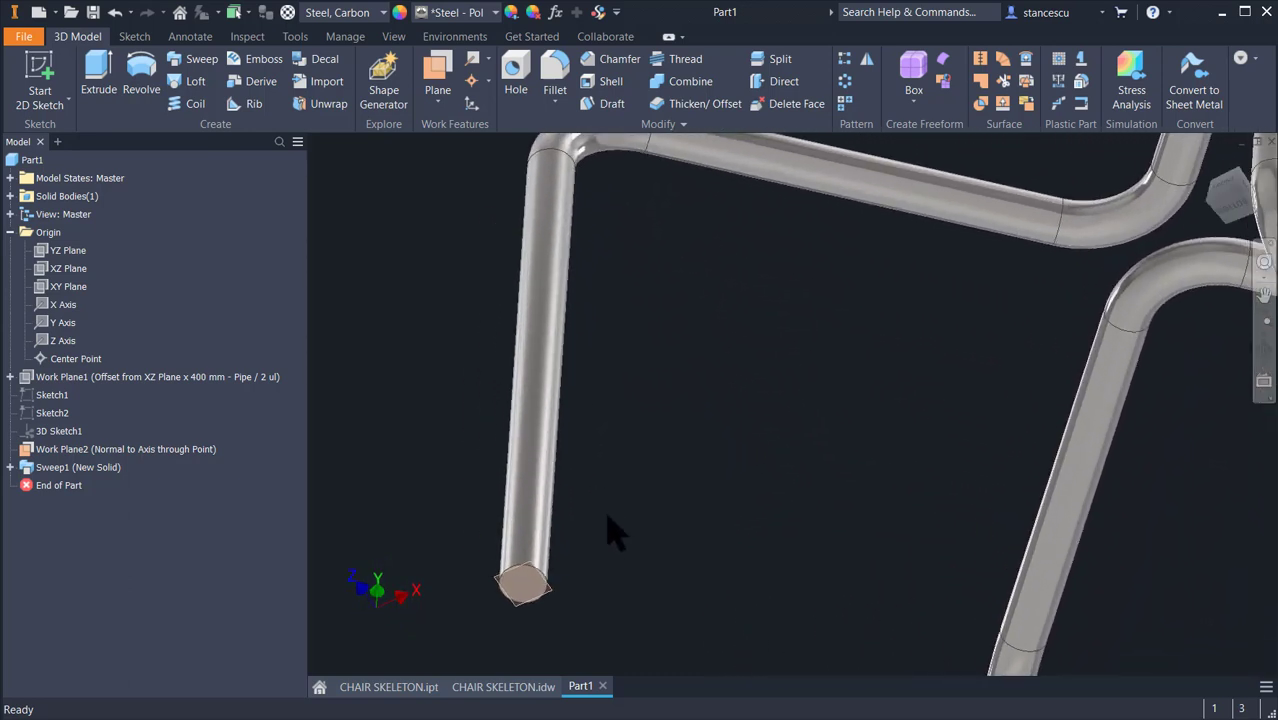
pyautogui.rightClick(147, 454)
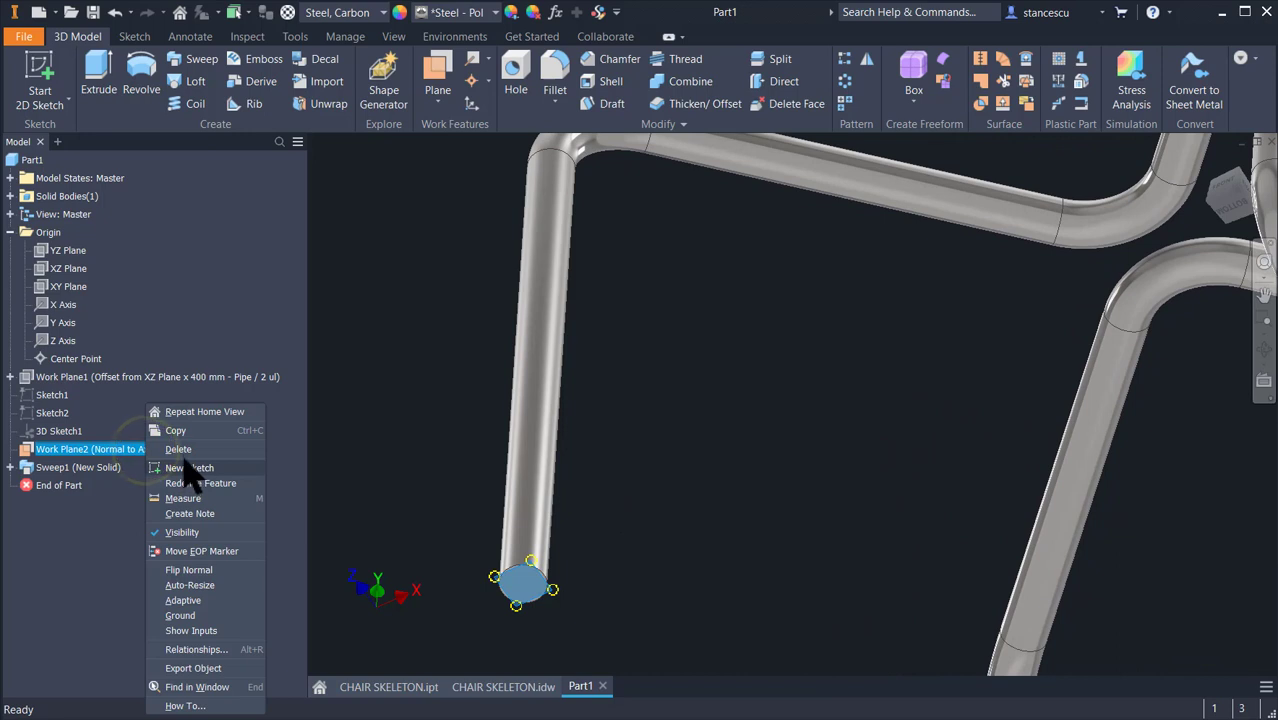
pyautogui.click(194, 532)
# - Shell the tube inward with a 1,5 mm wall thickness, removing the end faces of both open legs
pyautogui.keyDown('shift'); pyautogui.moveTo(780, 450); pyautogui.dragTo(526, 478, button='middle'); pyautogui.keyUp('shift')
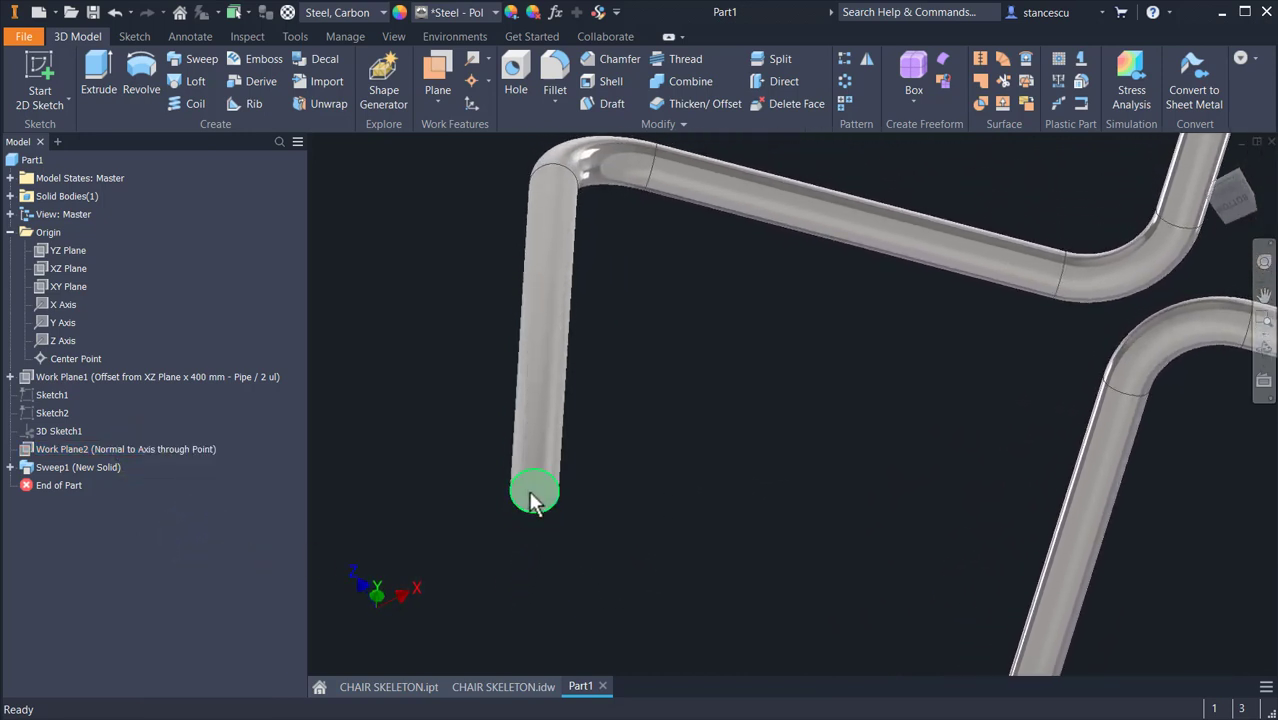
pyautogui.keyDown('shift'); pyautogui.moveTo(1018, 285); pyautogui.dragTo(703, 453, button='middle'); pyautogui.keyUp('shift')
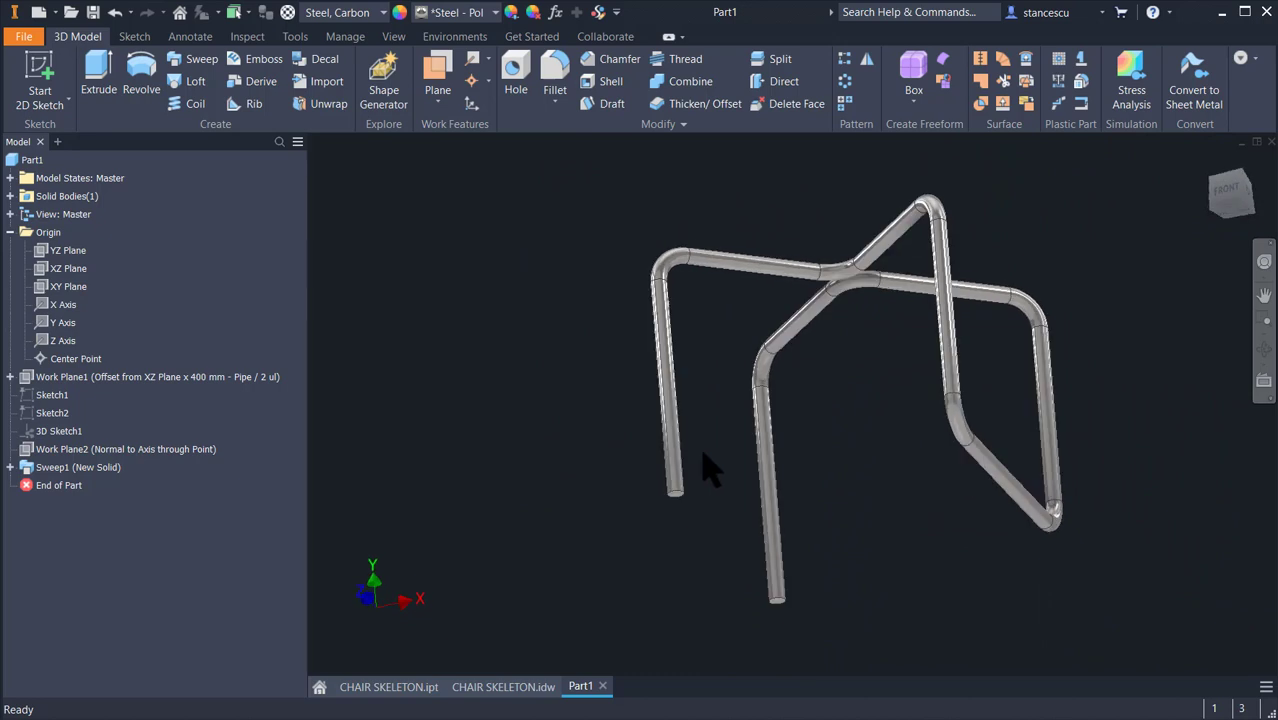
pyautogui.scroll(-5, 710, 460)
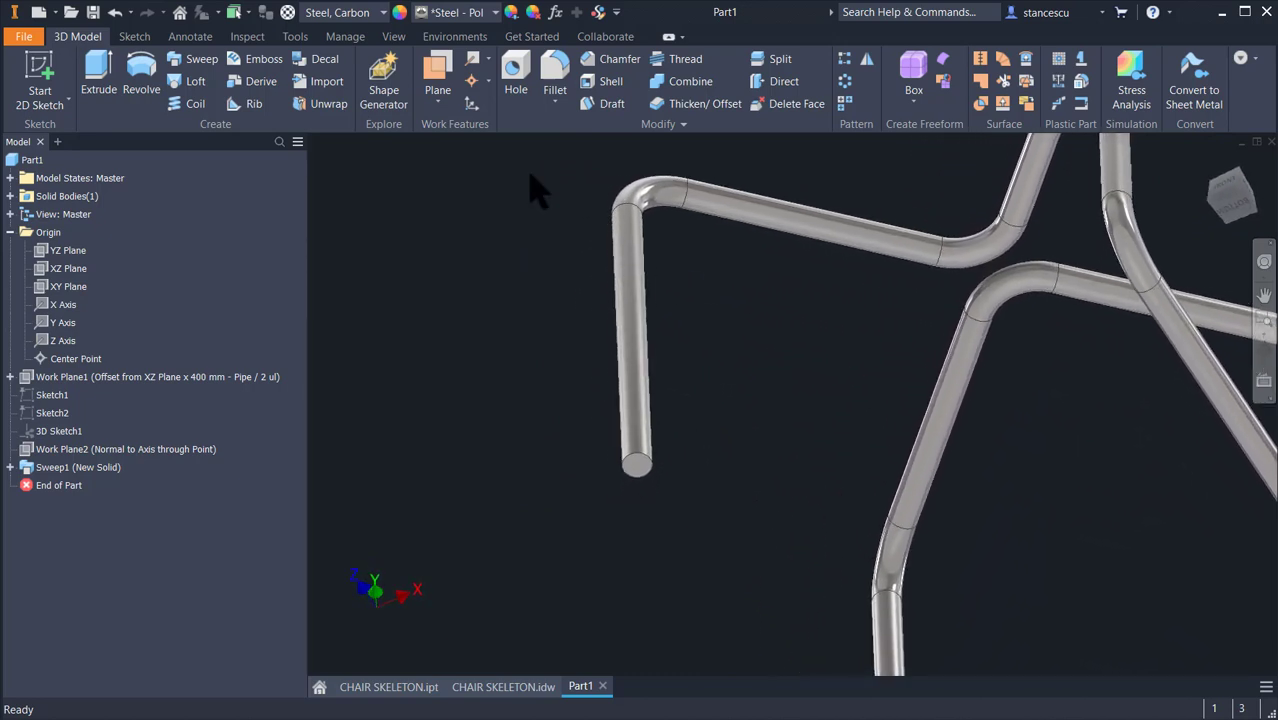
pyautogui.keyDown('shift'); pyautogui.moveTo(530, 173); pyautogui.dragTo(498, 172, button='middle'); pyautogui.keyUp('shift')
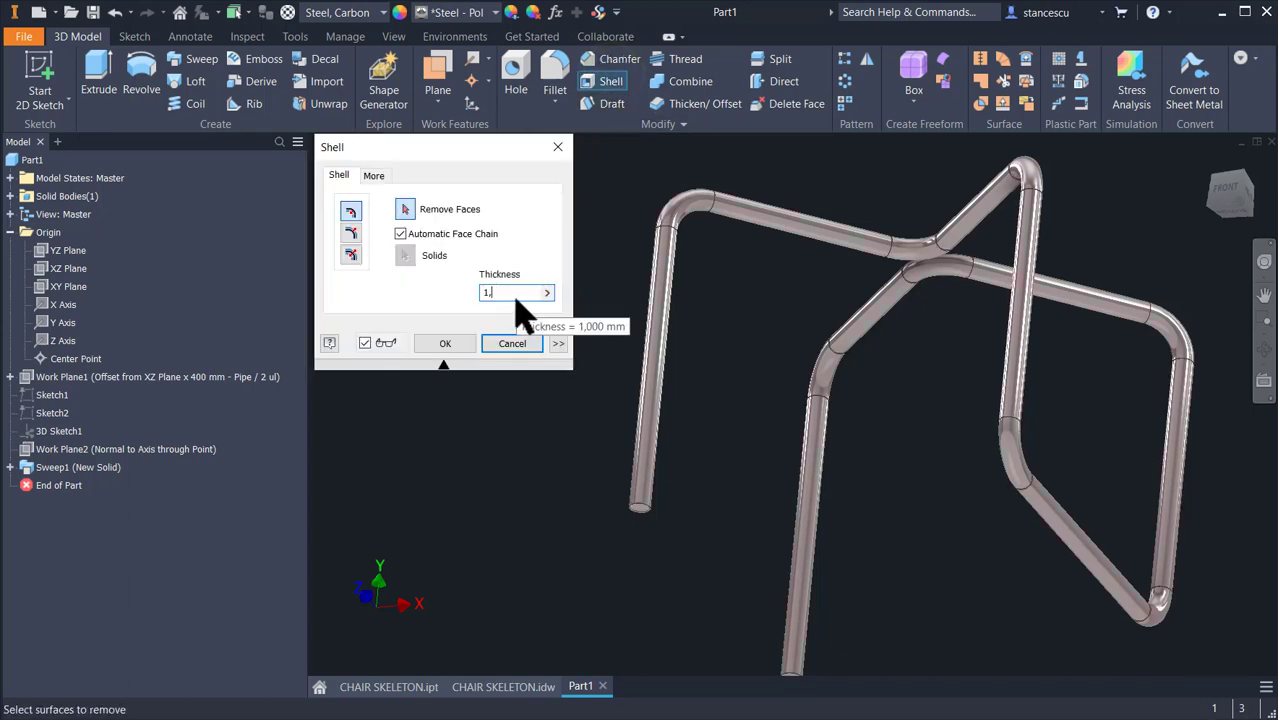
pyautogui.scroll(-6, 585, 473)
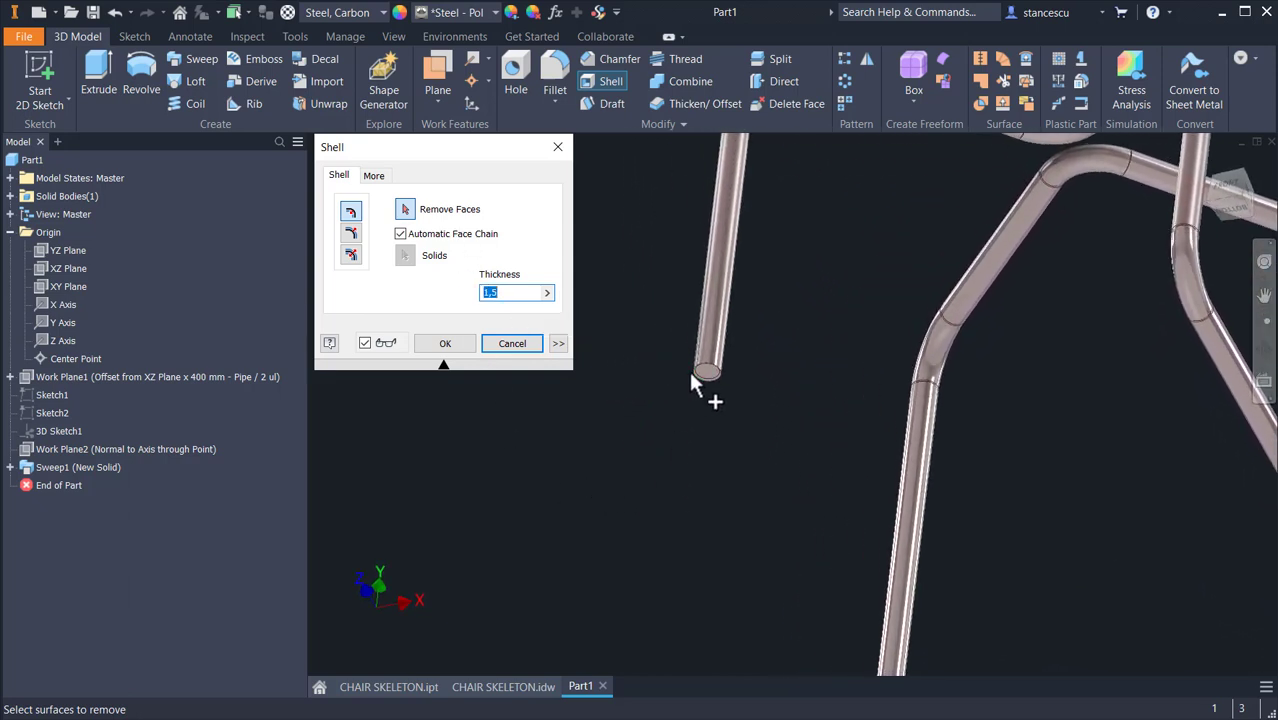
pyautogui.click(700, 374)
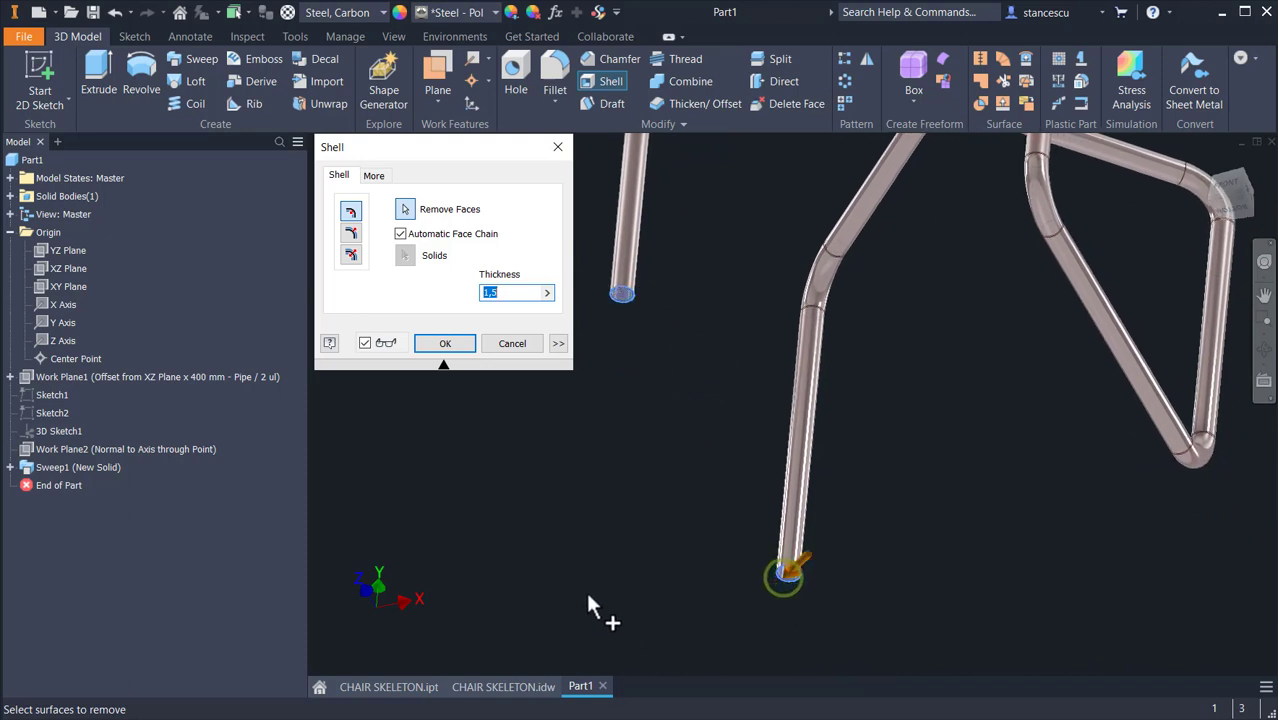
pyautogui.click(462, 344)
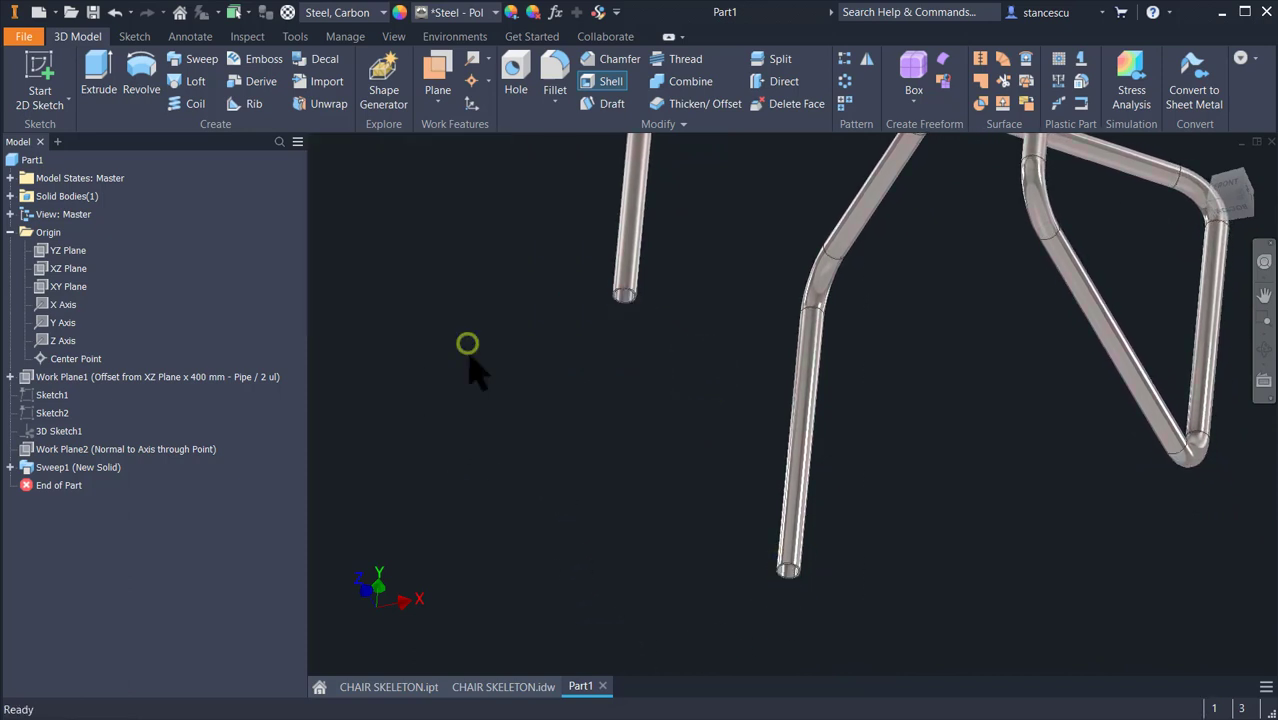
pyautogui.moveTo(593, 430)
pyautogui.keyDown('shift'); pyautogui.mouseDown(button='middle')
pyautogui.moveTo(602, 349)
pyautogui.moveTo(591, 342)
pyautogui.moveTo(605, 412)
pyautogui.mouseUp(button='middle'); pyautogui.keyUp('shift')
pyautogui.press('F6')
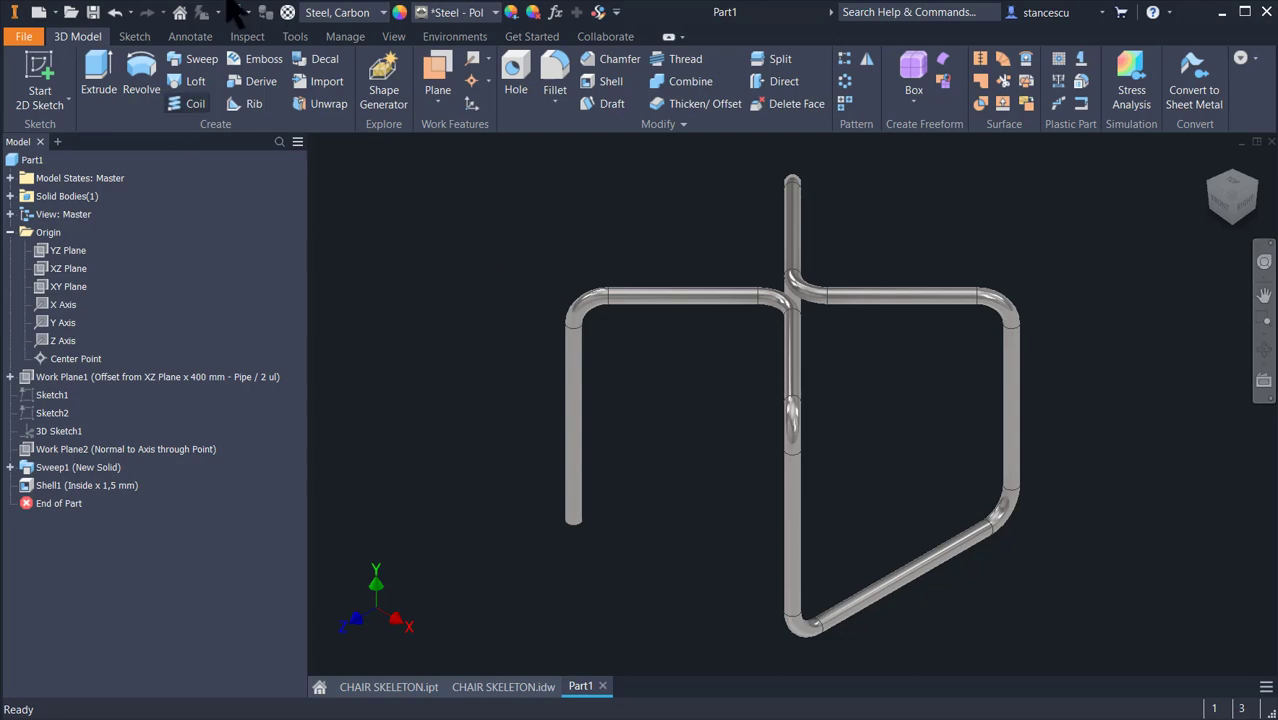
# - Switch to the CHAIR SKELETON.idw drawing and examine the slotted cross brace and detail views C and D
pyautogui.click(526, 689)
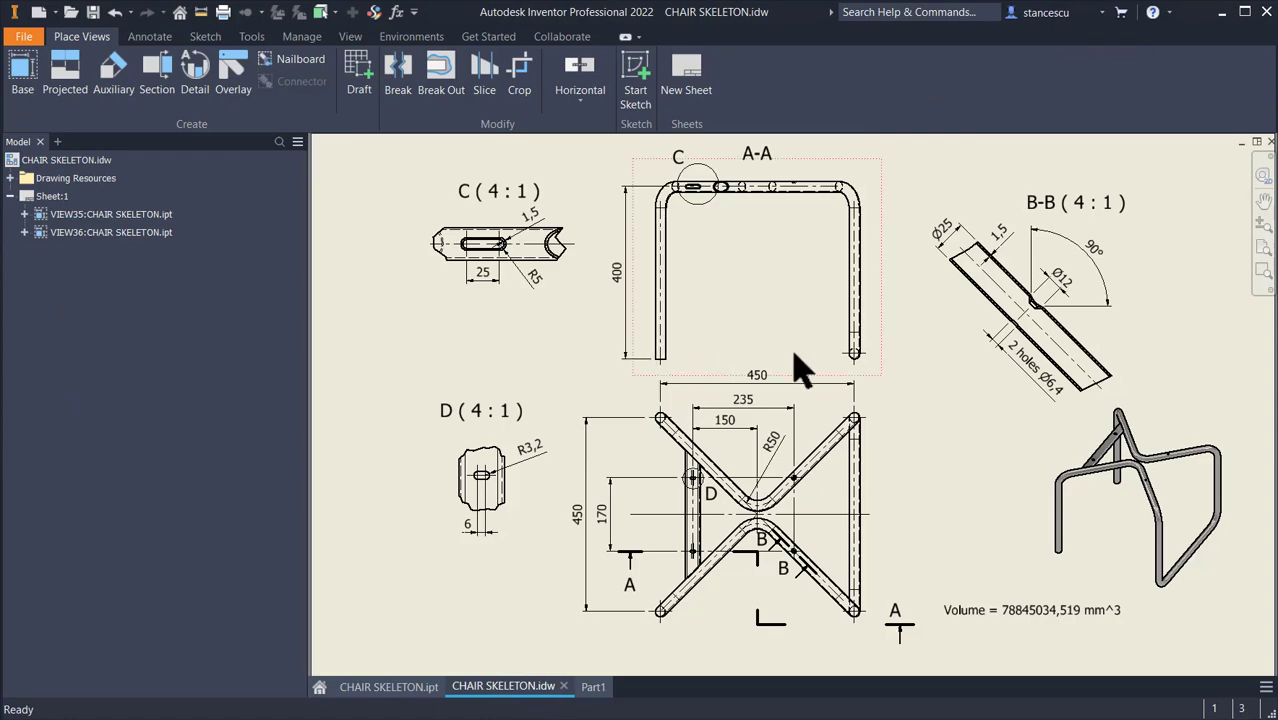
pyautogui.scroll(-6, 1115, 475)
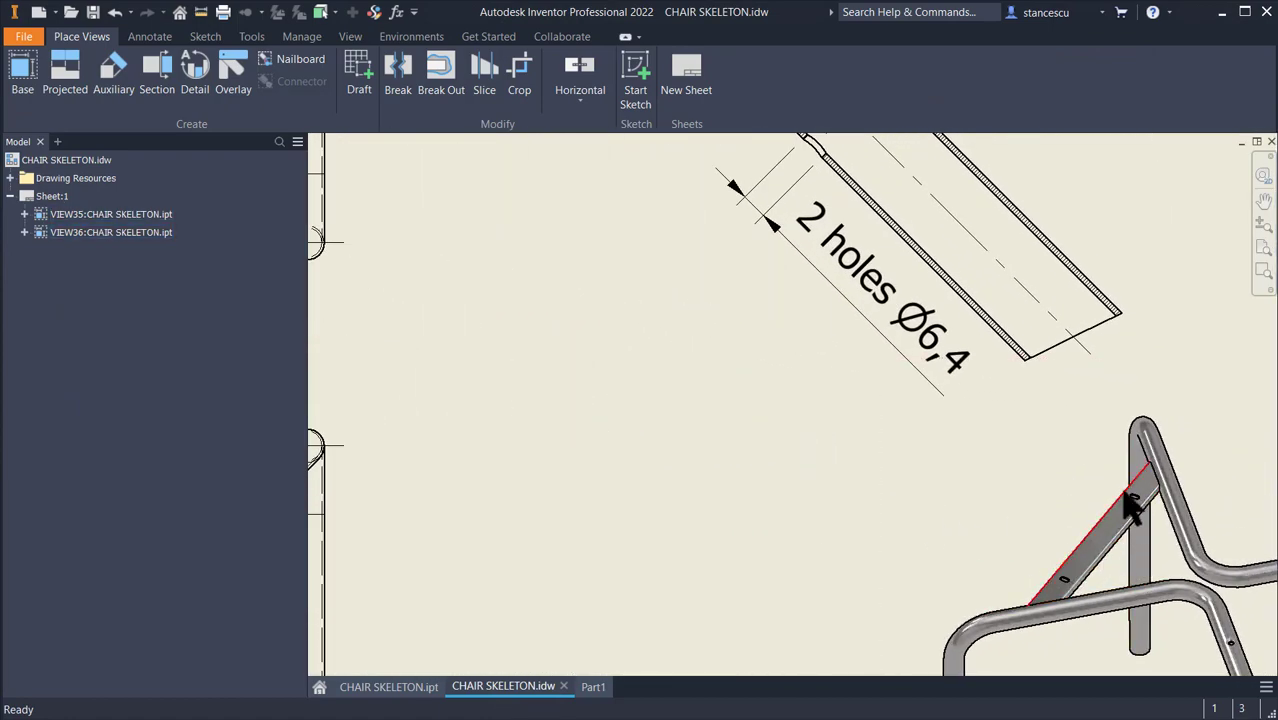
pyautogui.scroll(1, 1122, 490)
pyautogui.scroll(4, 943, 527)
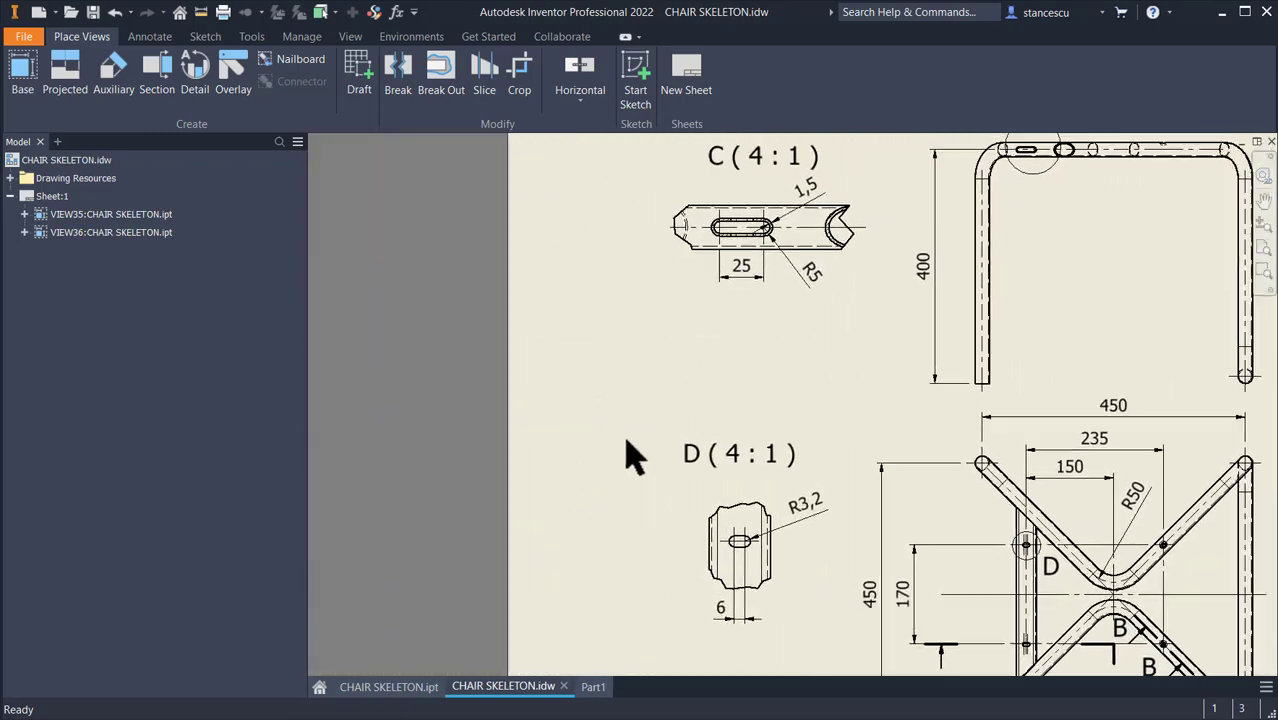
# - Examine section A-A and the plan view in the drawing for the position of the slotted cross brace
pyautogui.scroll(-2, 735, 436)
pyautogui.scroll(2, 770, 412)
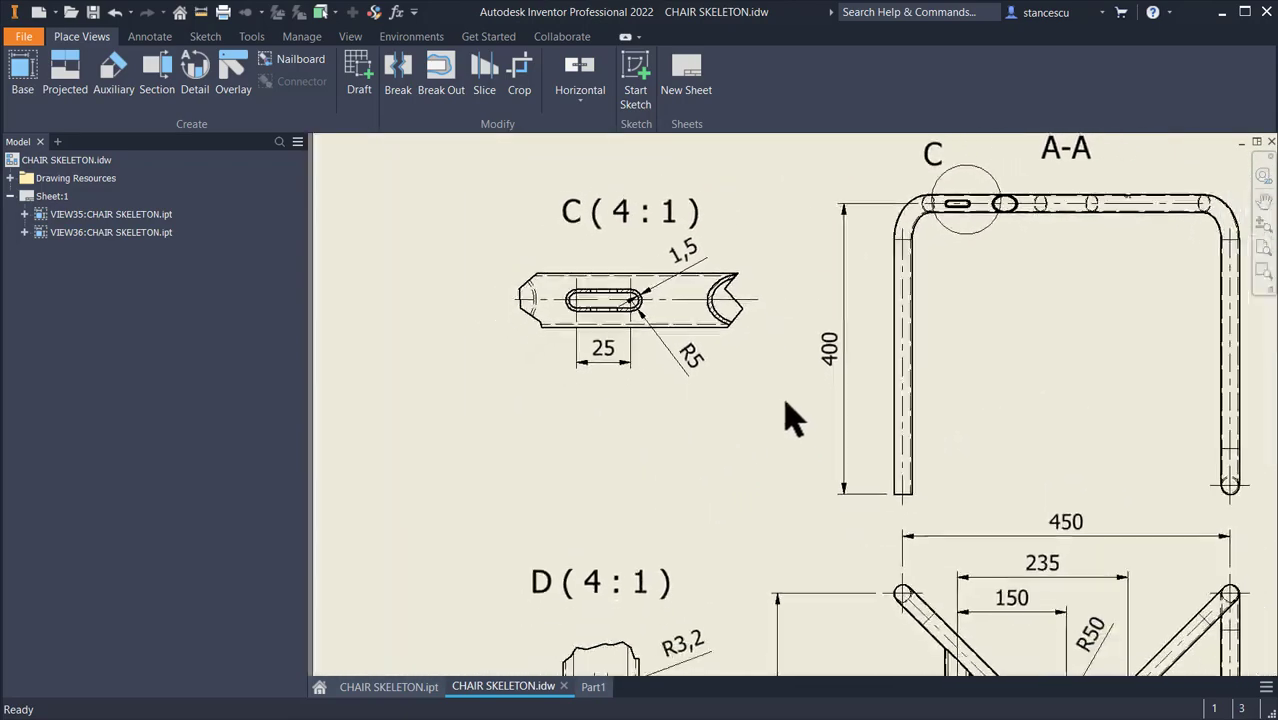
pyautogui.moveTo(777, 463); pyautogui.dragTo(732, 343, button='middle')
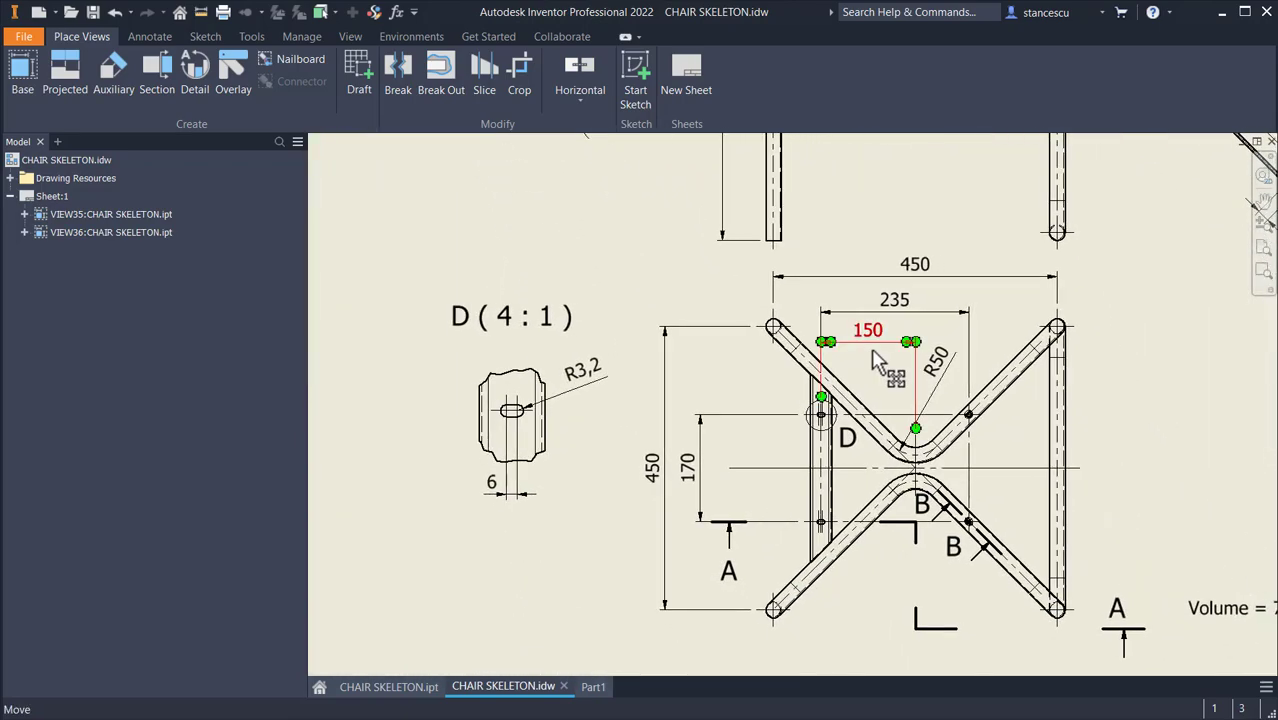
pyautogui.scroll(-1, 919, 488)
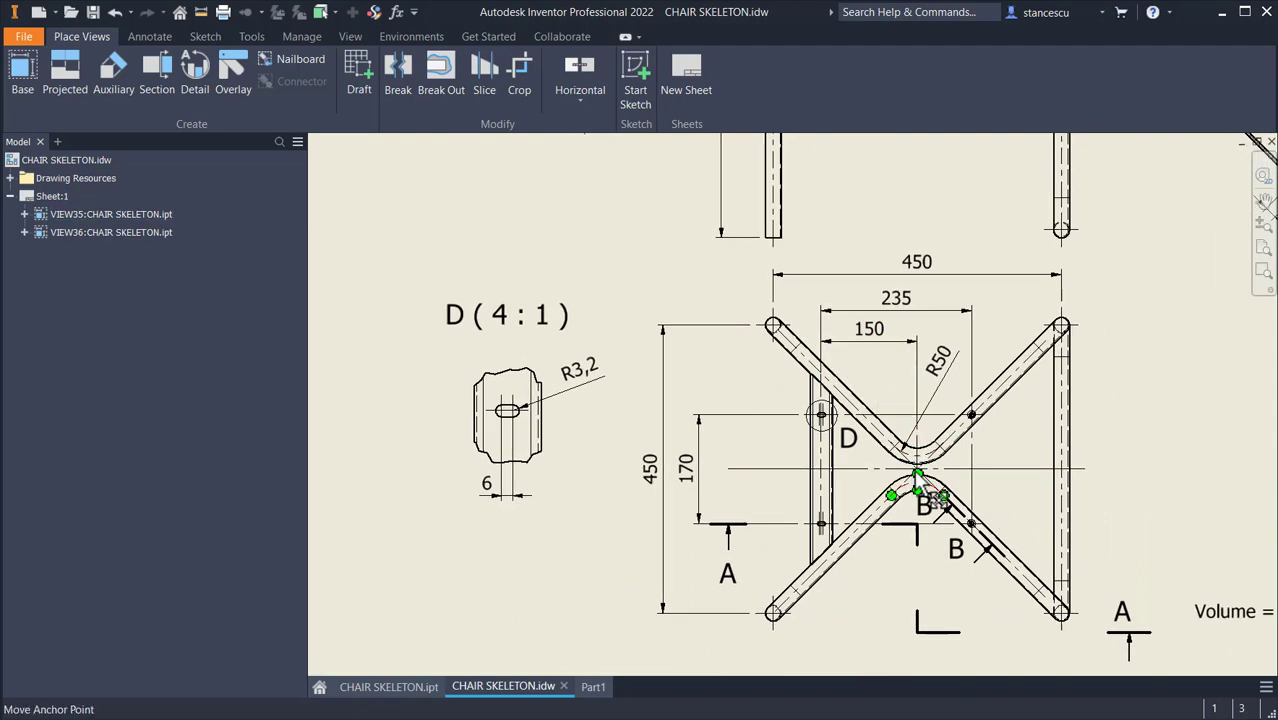
pyautogui.scroll(-1, 920, 477)
pyautogui.scroll(-1, 925, 456)
pyautogui.moveTo(935, 220); pyautogui.dragTo(937, 520, button='middle')
pyautogui.moveTo(936, 263); pyautogui.dragTo(936, 306, button='middle')
pyautogui.scroll(2, 936, 306)
pyautogui.moveTo(930, 526); pyautogui.dragTo(918, 421, button='middle')
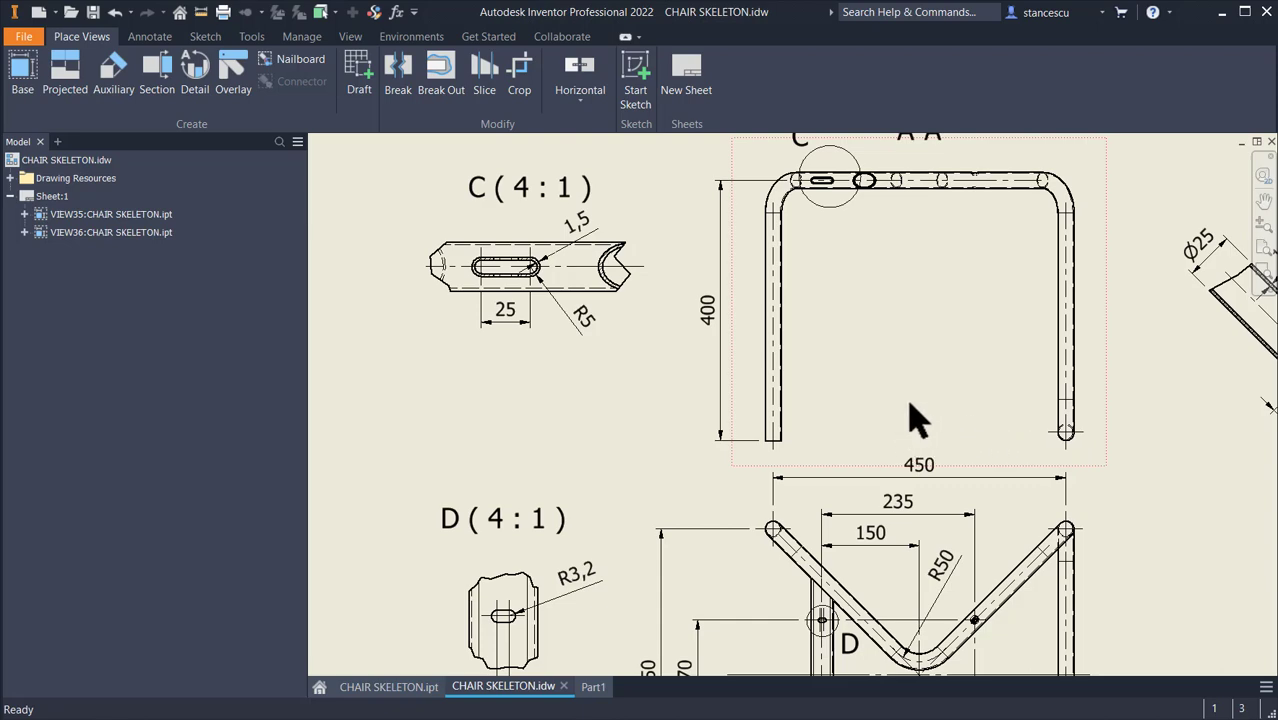
pyautogui.scroll(1, 928, 630)
pyautogui.moveTo(928, 630); pyautogui.dragTo(934, 471, button='middle')
pyautogui.scroll(-2, 922, 527)
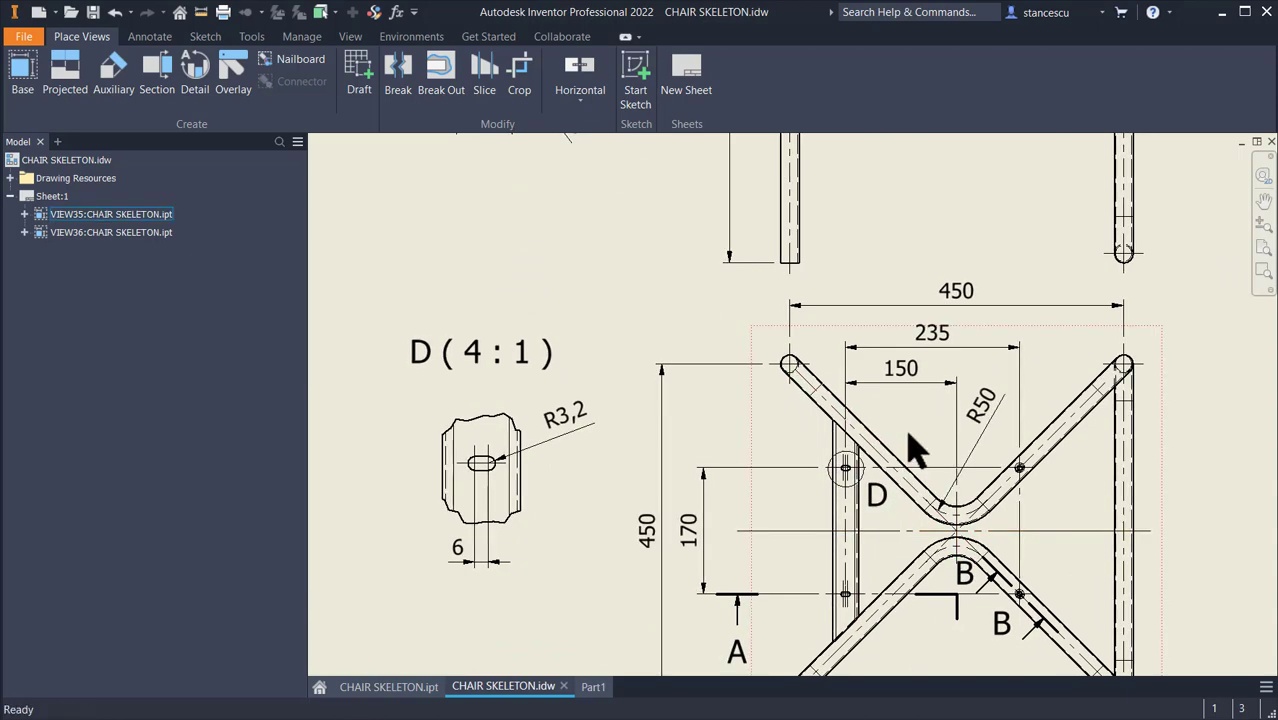
pyautogui.moveTo(879, 340); pyautogui.dragTo(887, 450, button='middle')
pyautogui.moveTo(730, 274); pyautogui.dragTo(767, 340, button='middle')
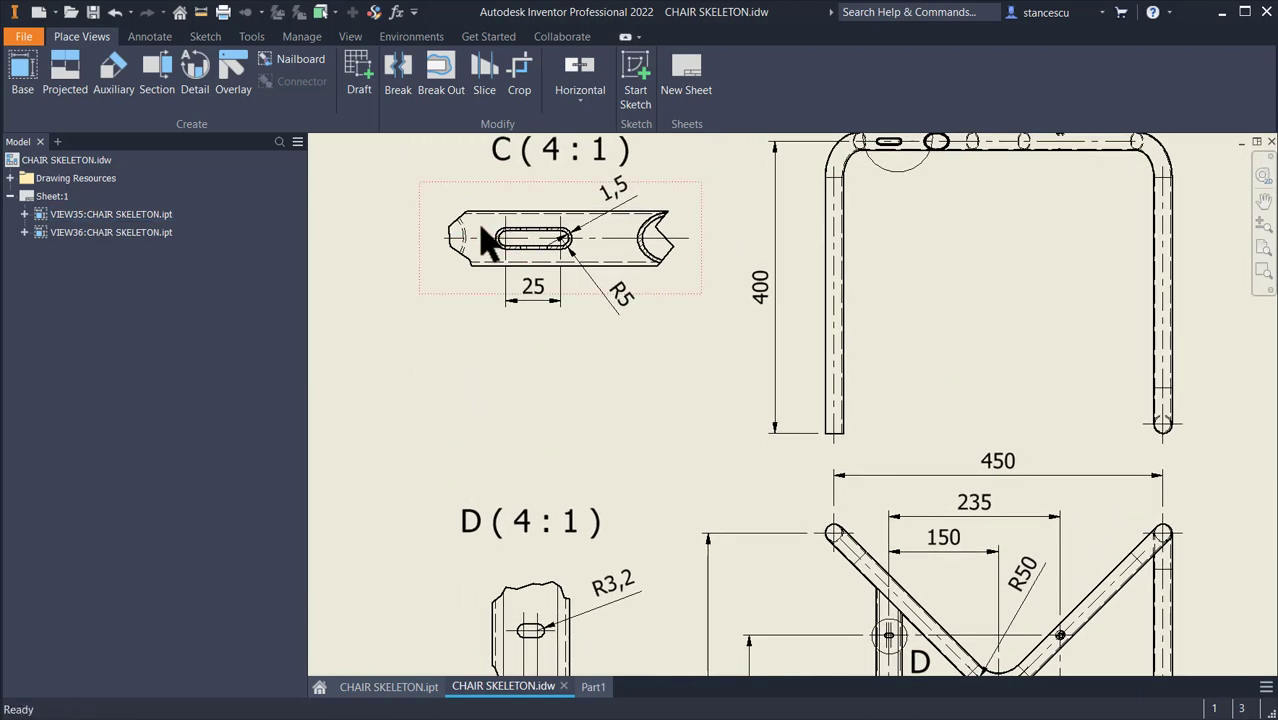
pyautogui.moveTo(685, 277); pyautogui.dragTo(688, 331, button='middle')
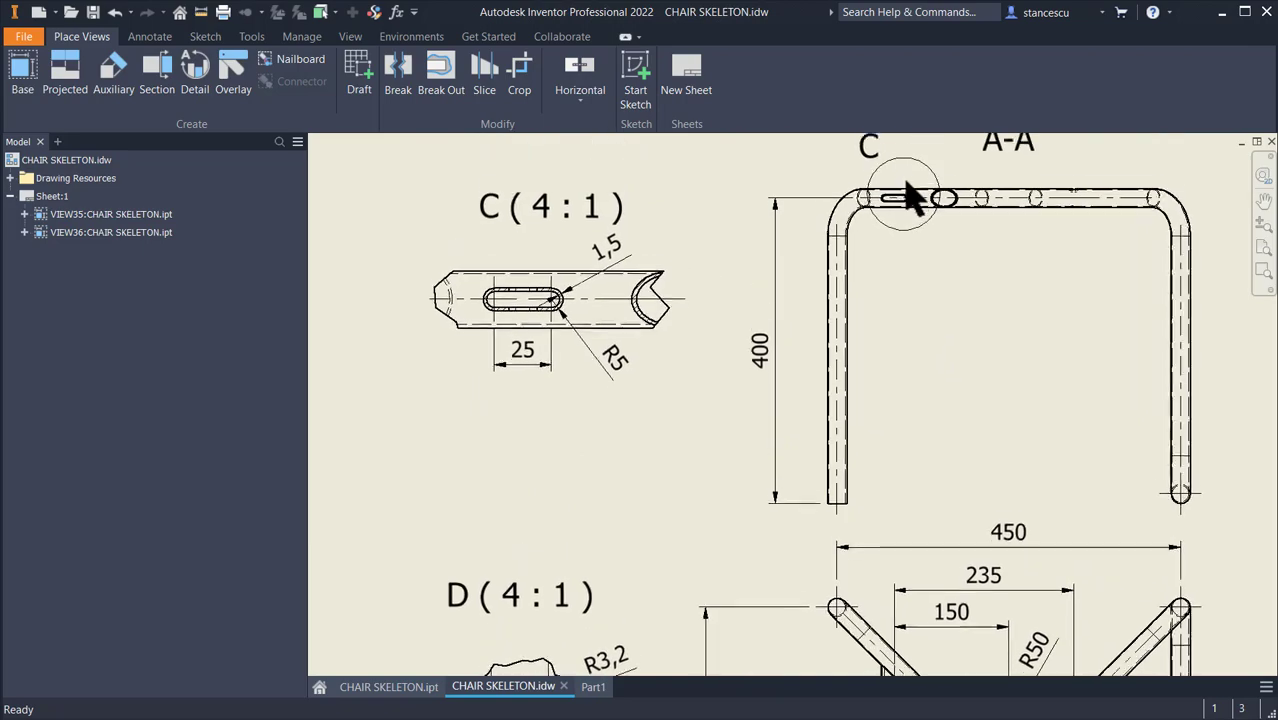
# - Examine the slot in detail view C for its center distance, end radius and wall thickness, and check detail D
pyautogui.scroll(-2, 930, 197)
pyautogui.scroll(-2, 945, 215)
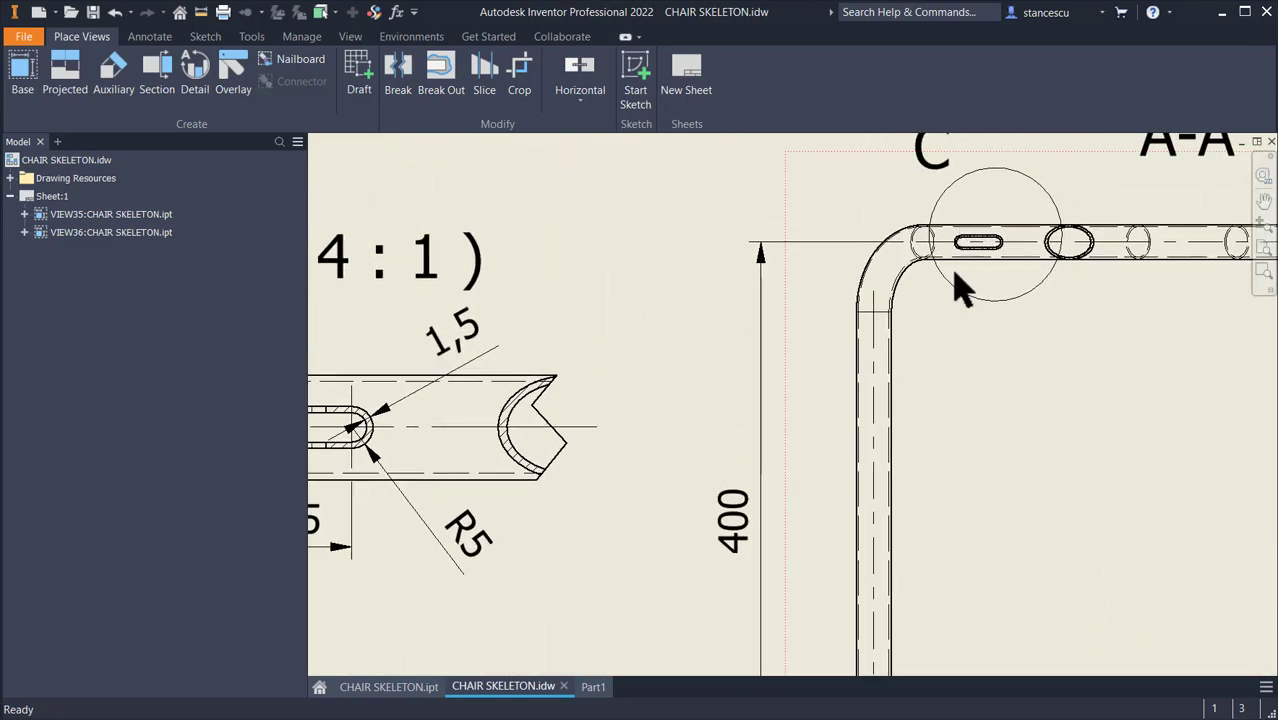
pyautogui.scroll(2, 939, 284)
pyautogui.moveTo(446, 456); pyautogui.dragTo(471, 401, button='middle')
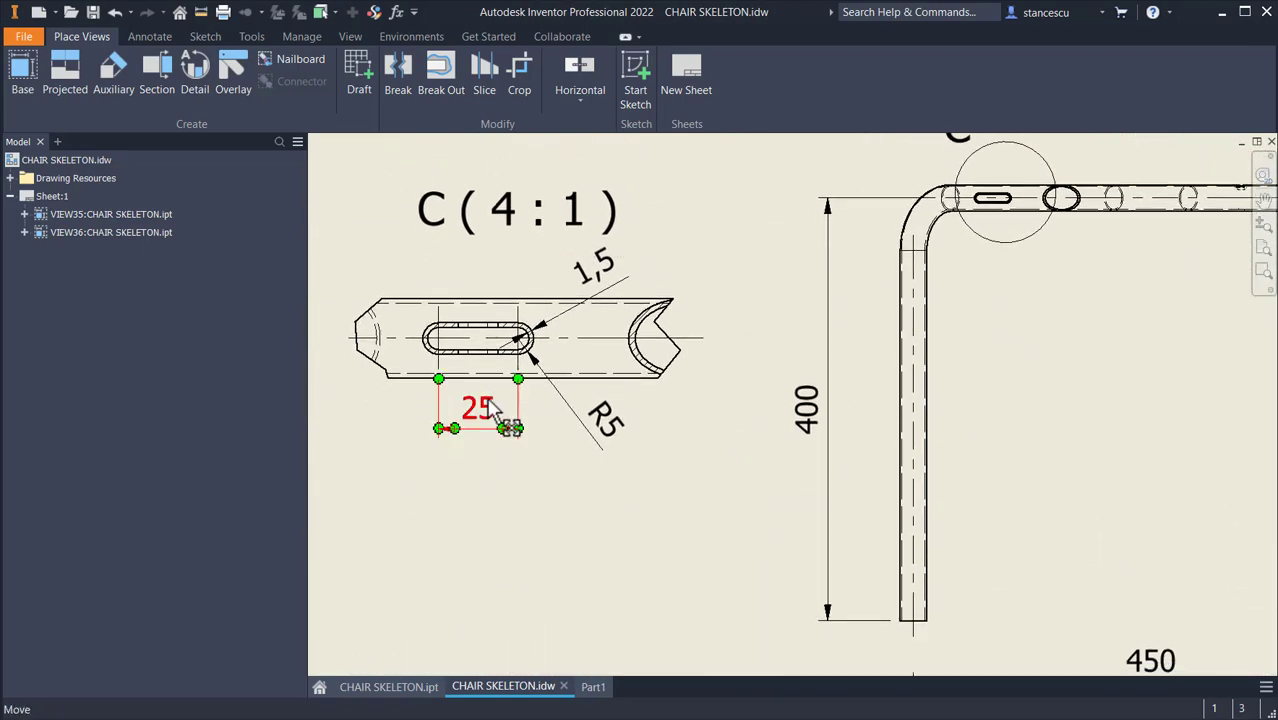
pyautogui.scroll(-1, 488, 410)
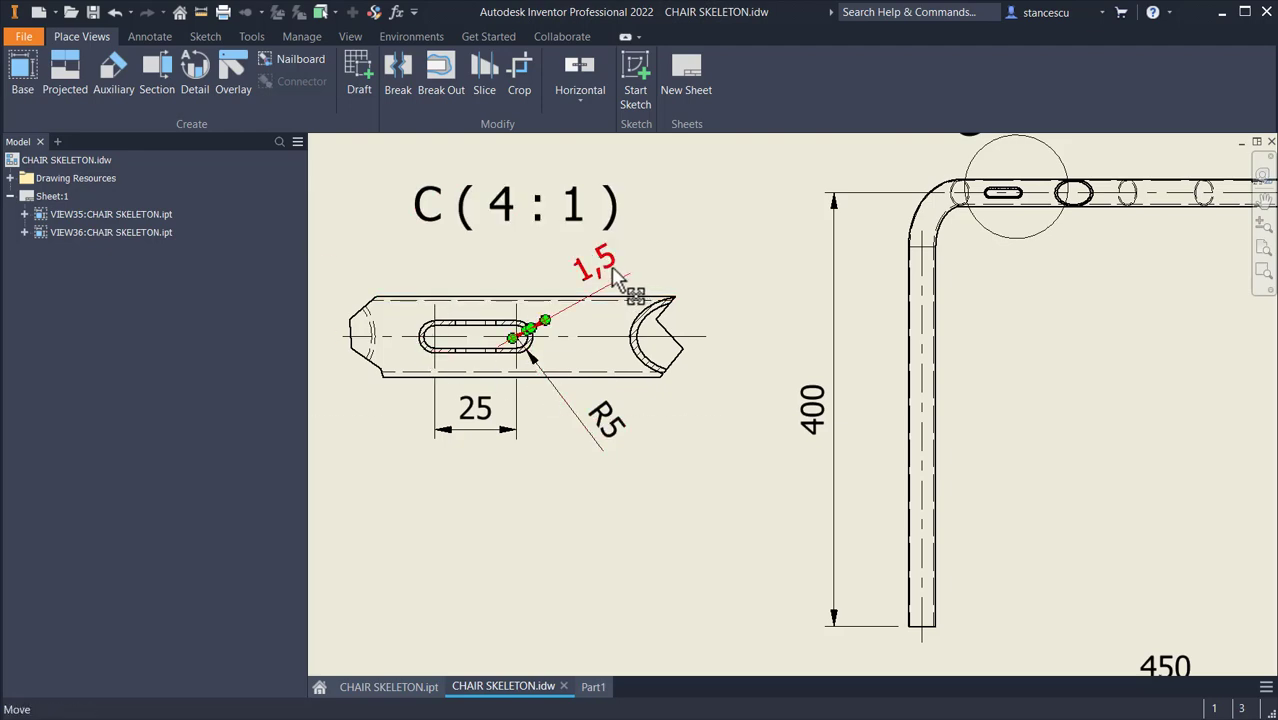
pyautogui.scroll(3, 622, 548)
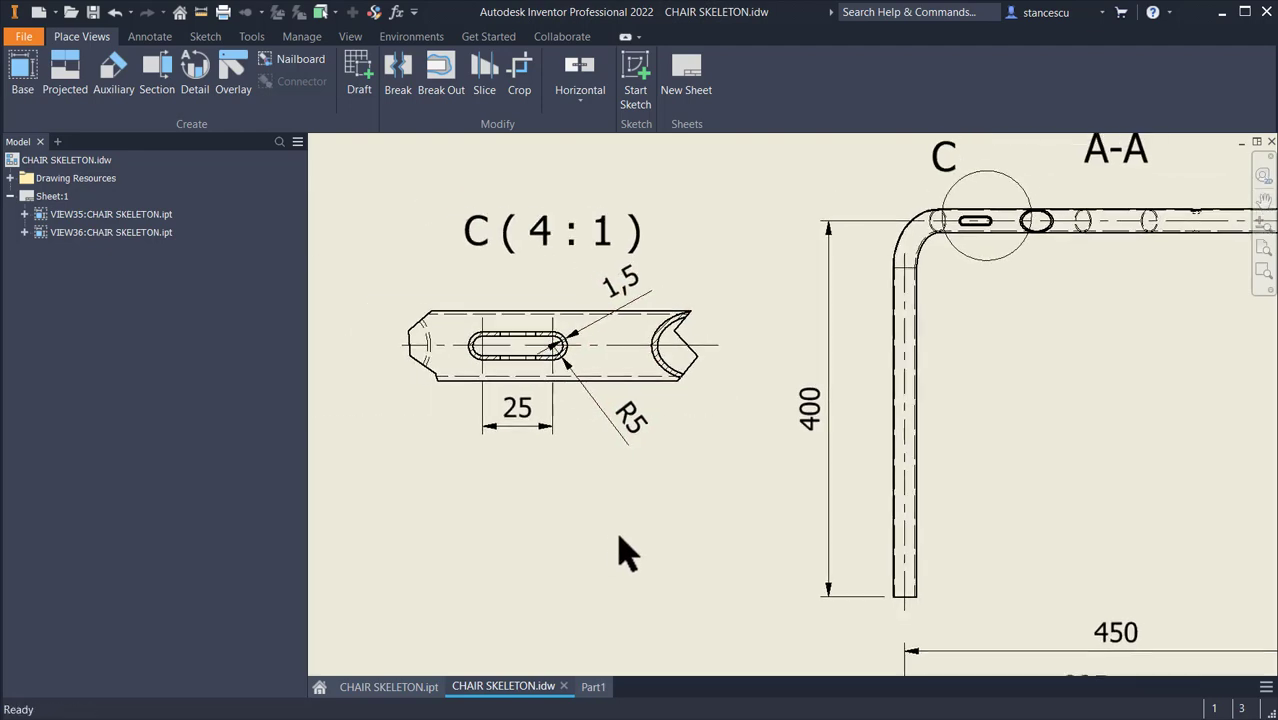
pyautogui.scroll(-3, 615, 532)
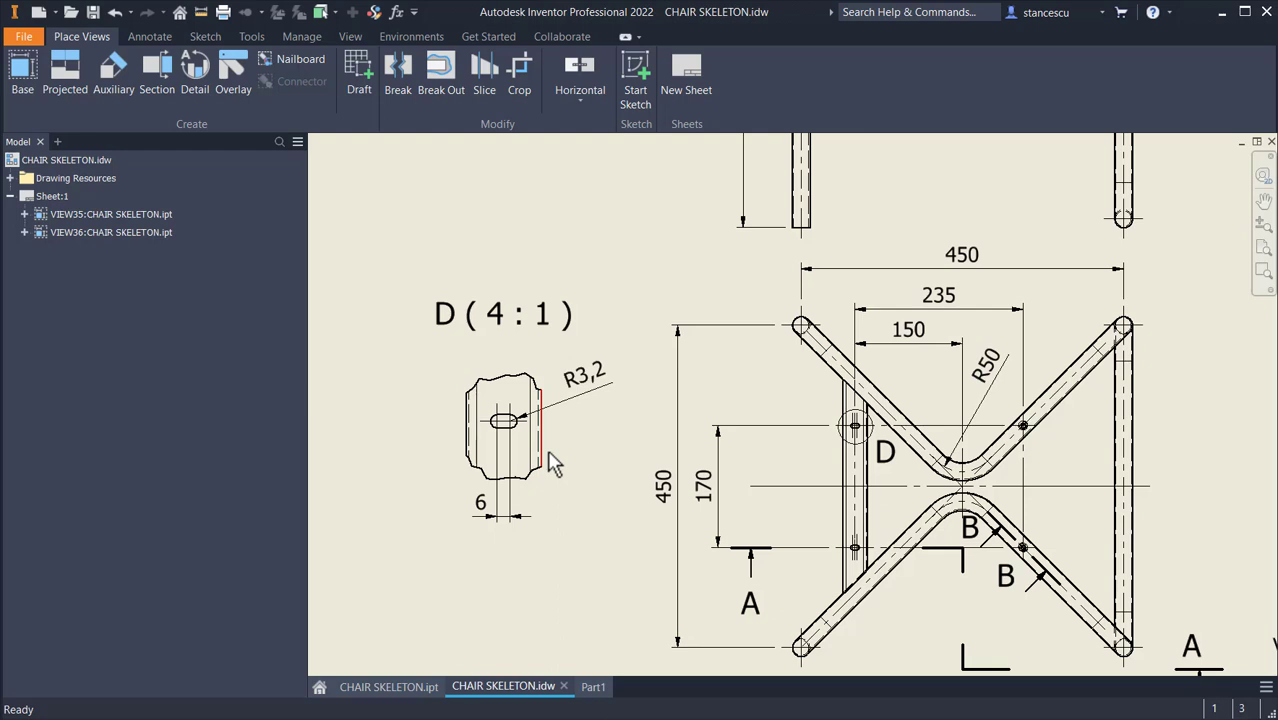
# - In Part1, start a sketch on the XY Plane and draw a center-to-center slot about 40 mm between centers beside the upper frame bend
pyautogui.click(591, 690)
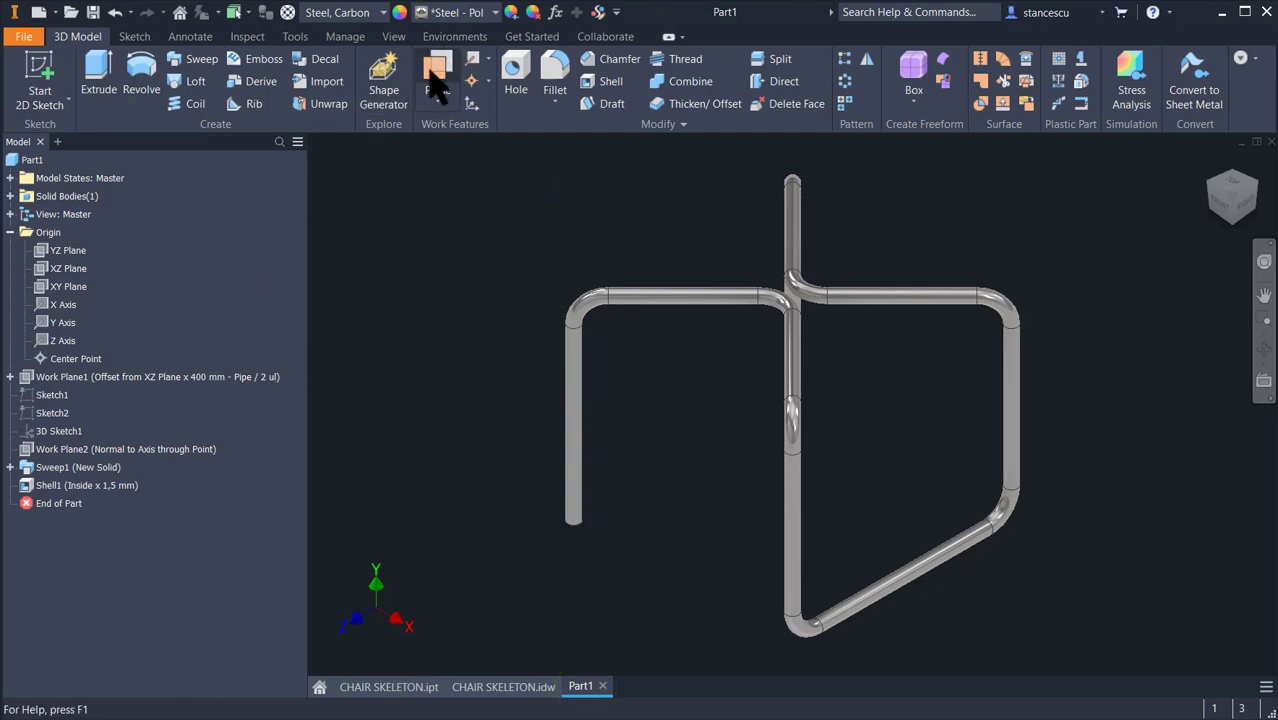
pyautogui.click(68, 287)
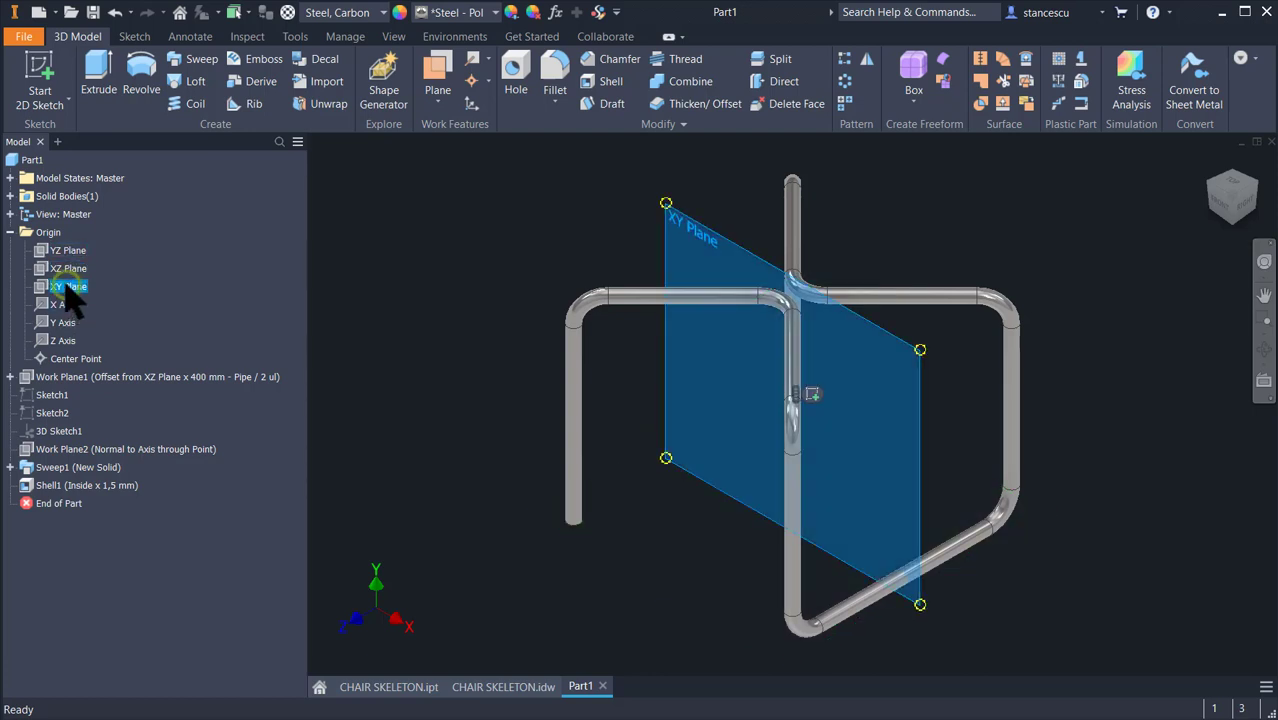
pyautogui.click(812, 394)
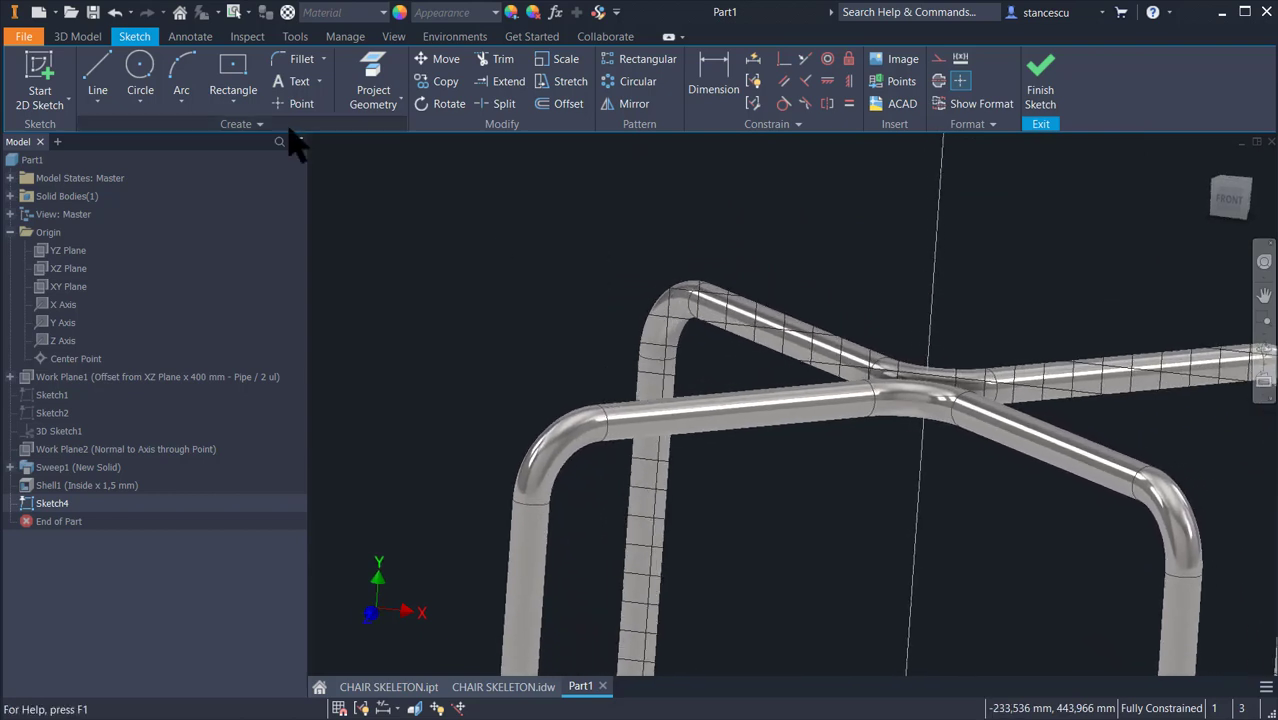
pyautogui.click(230, 106)
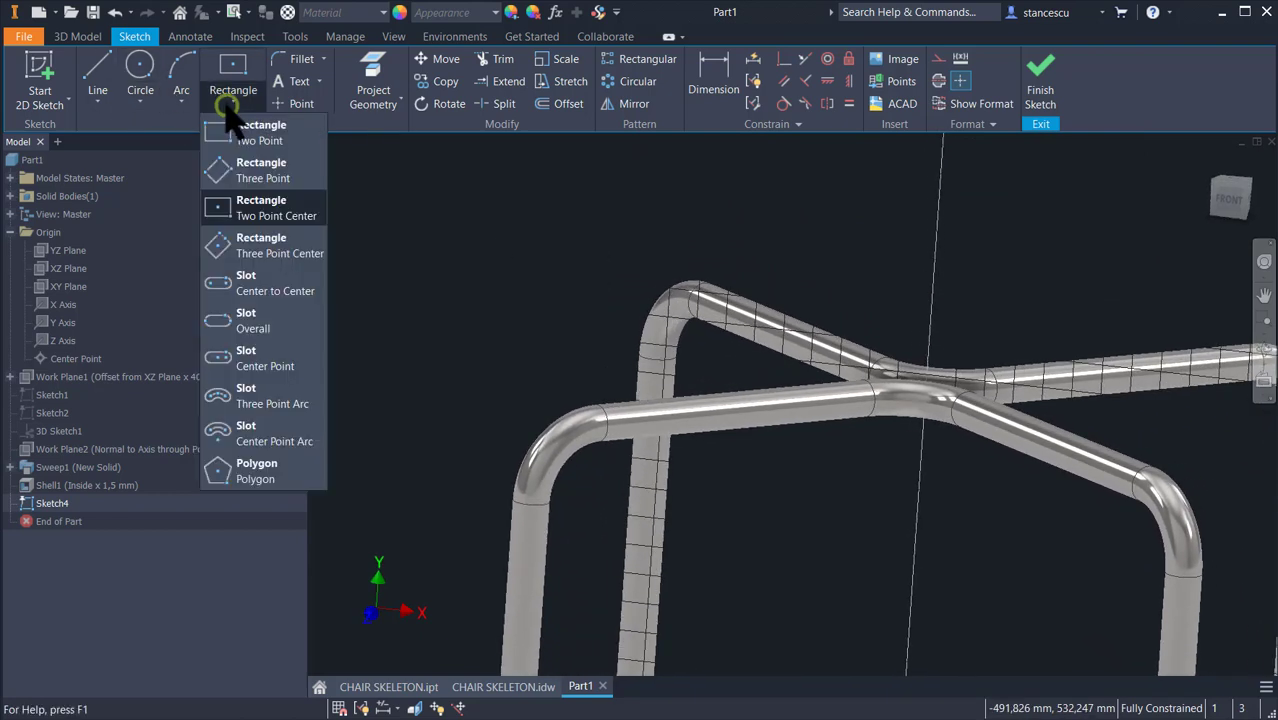
pyautogui.click(250, 286)
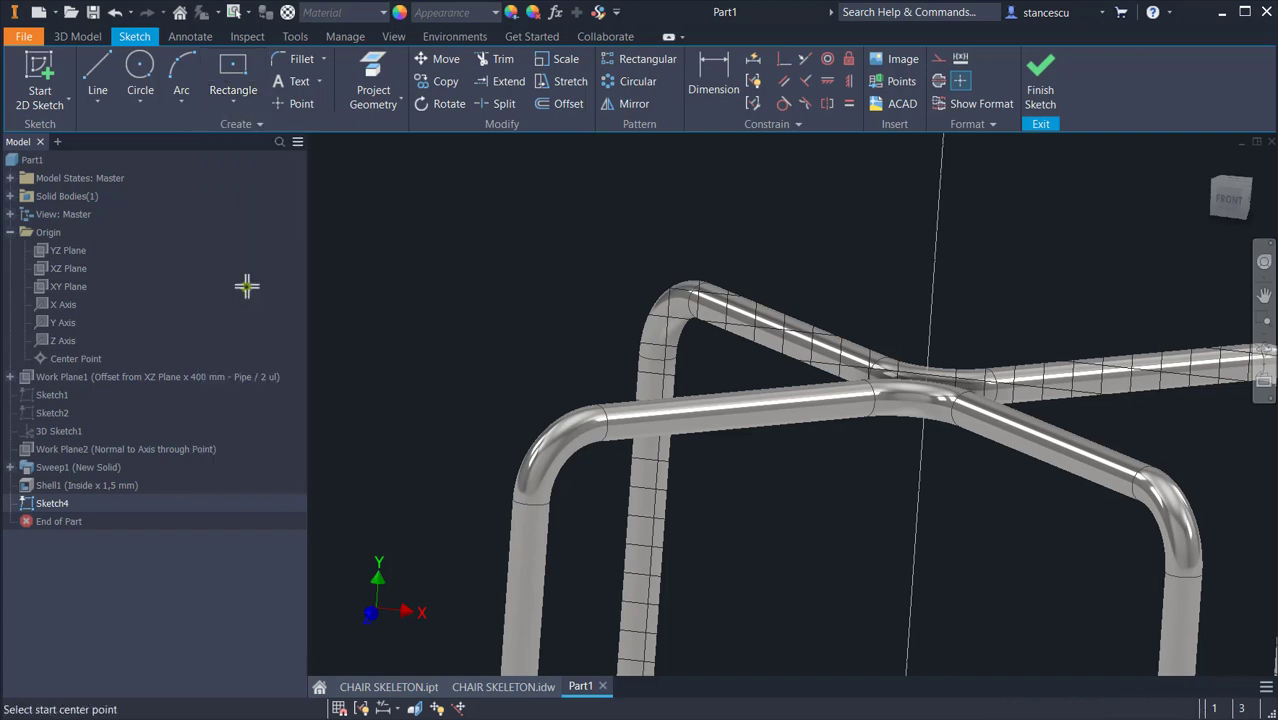
pyautogui.click(524, 282)
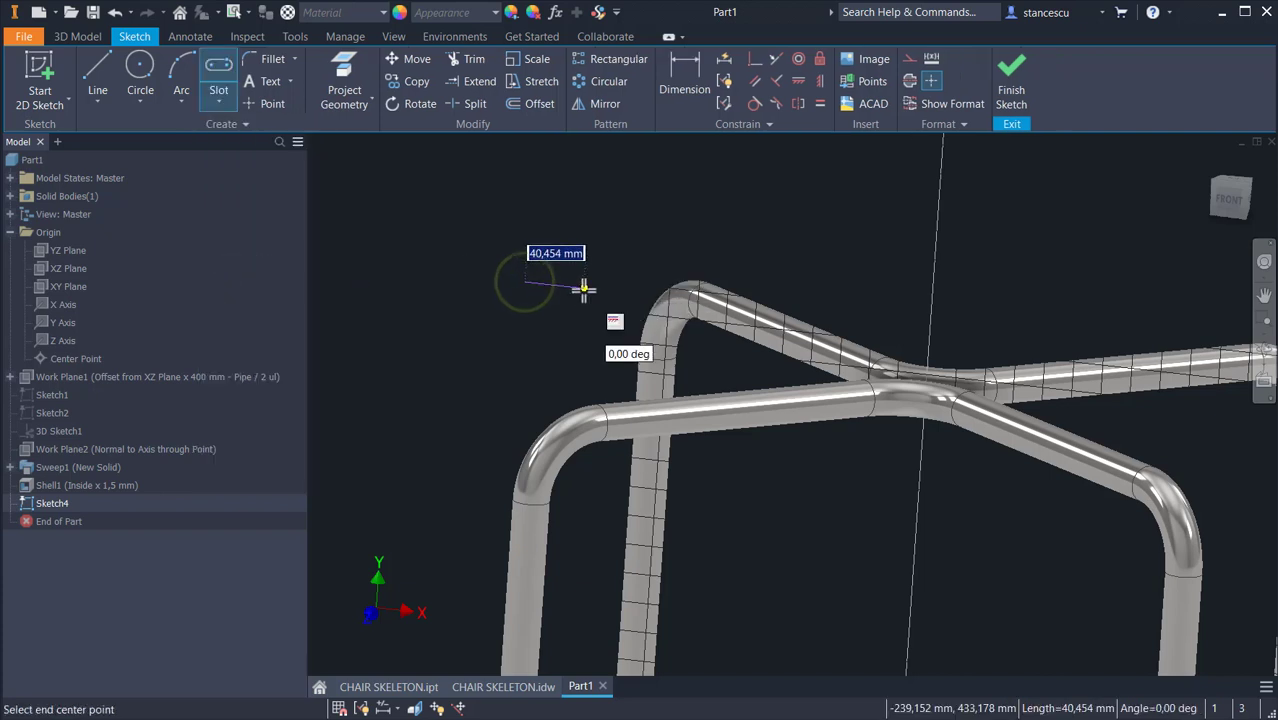
pyautogui.click(583, 286)
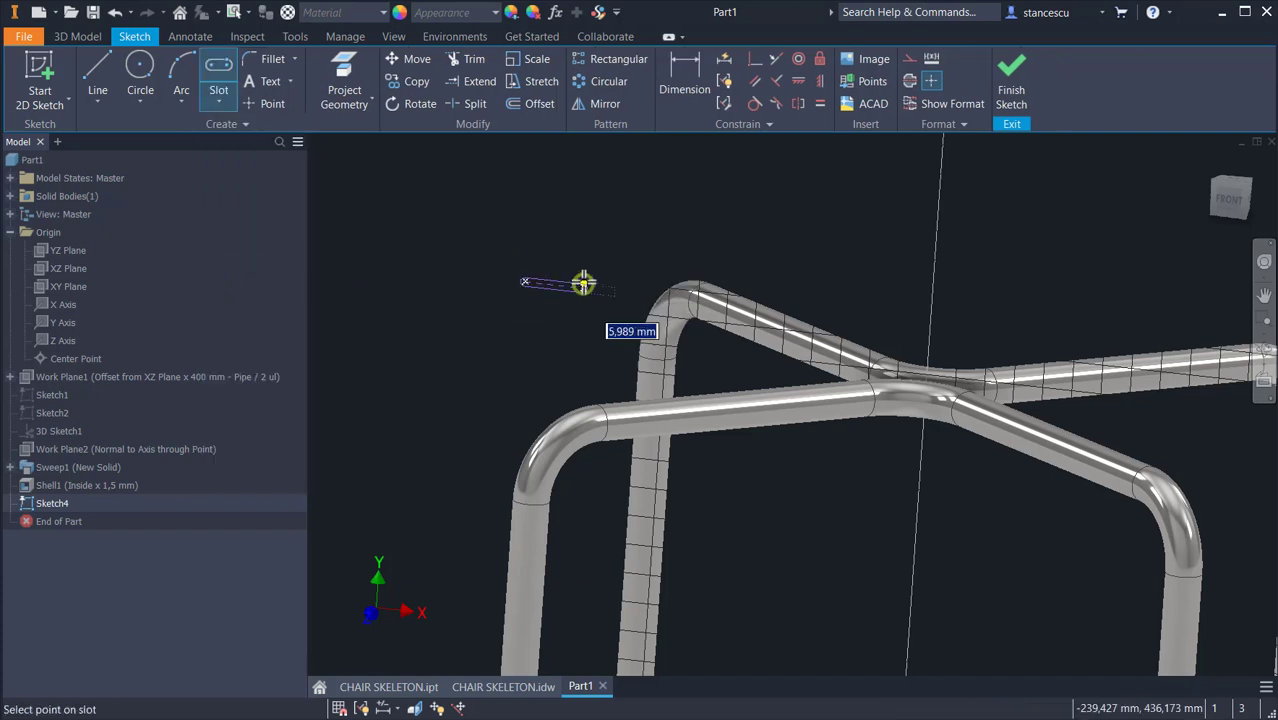
pyautogui.click(586, 275)
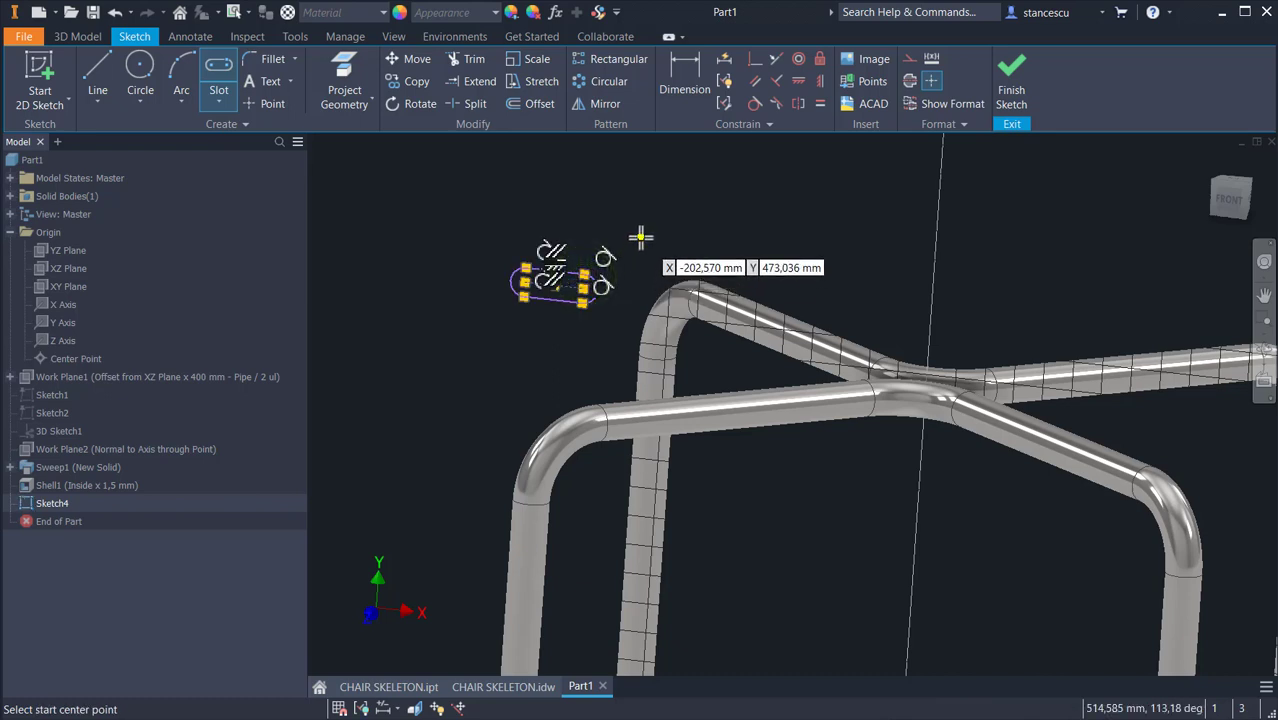
pyautogui.press('Escape')
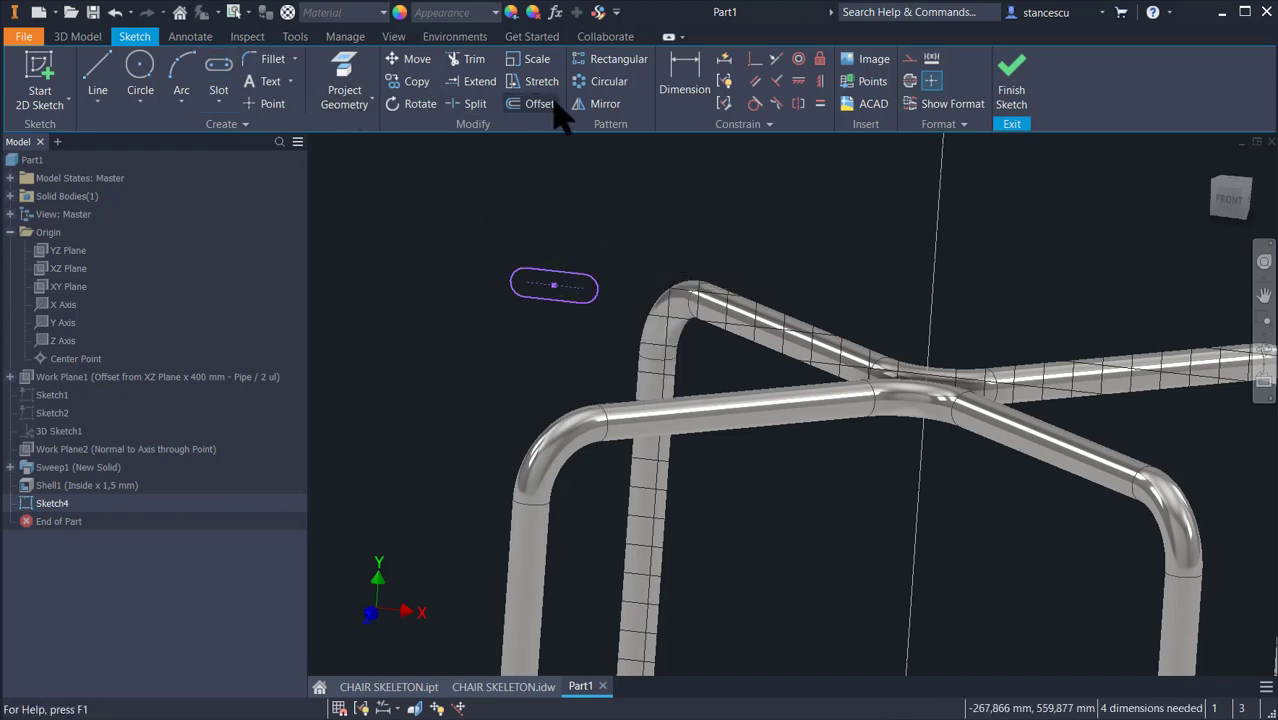
# - Dimension the slot with a 25 mm center distance and a 5 mm end radius
pyautogui.click(684, 80)
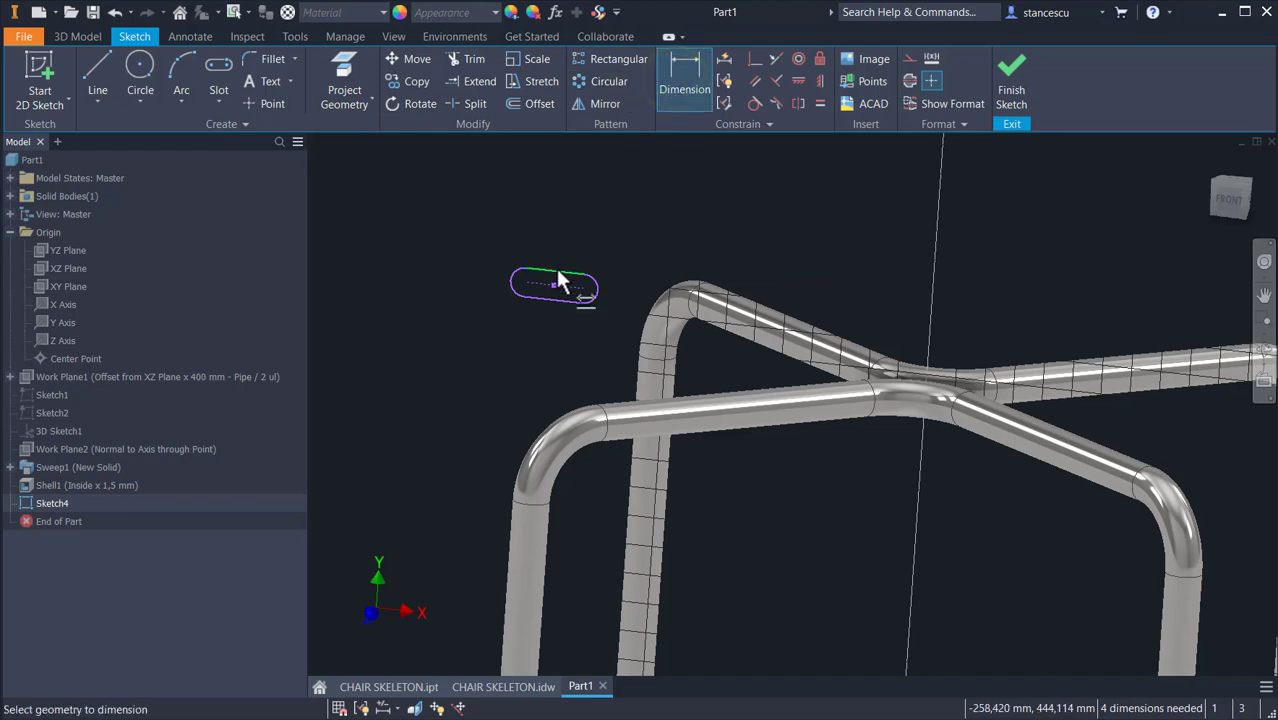
pyautogui.click(558, 278)
pyautogui.click(565, 258)
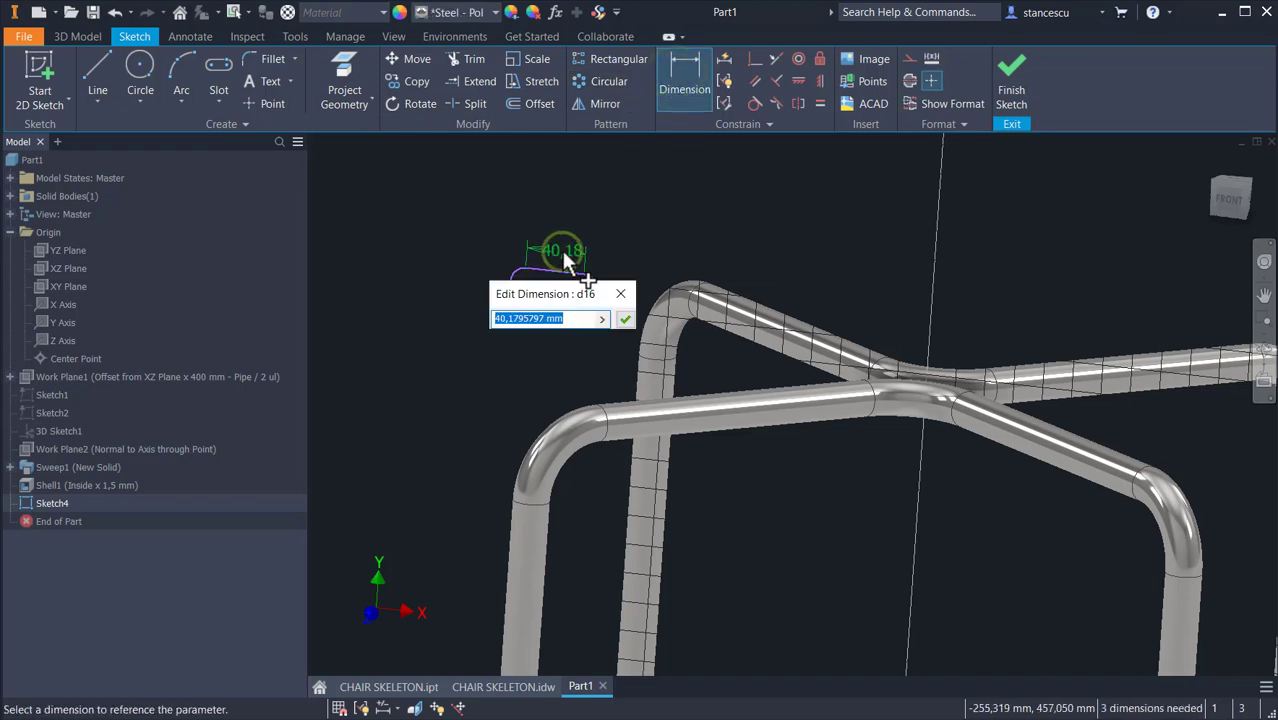
pyautogui.write('25')
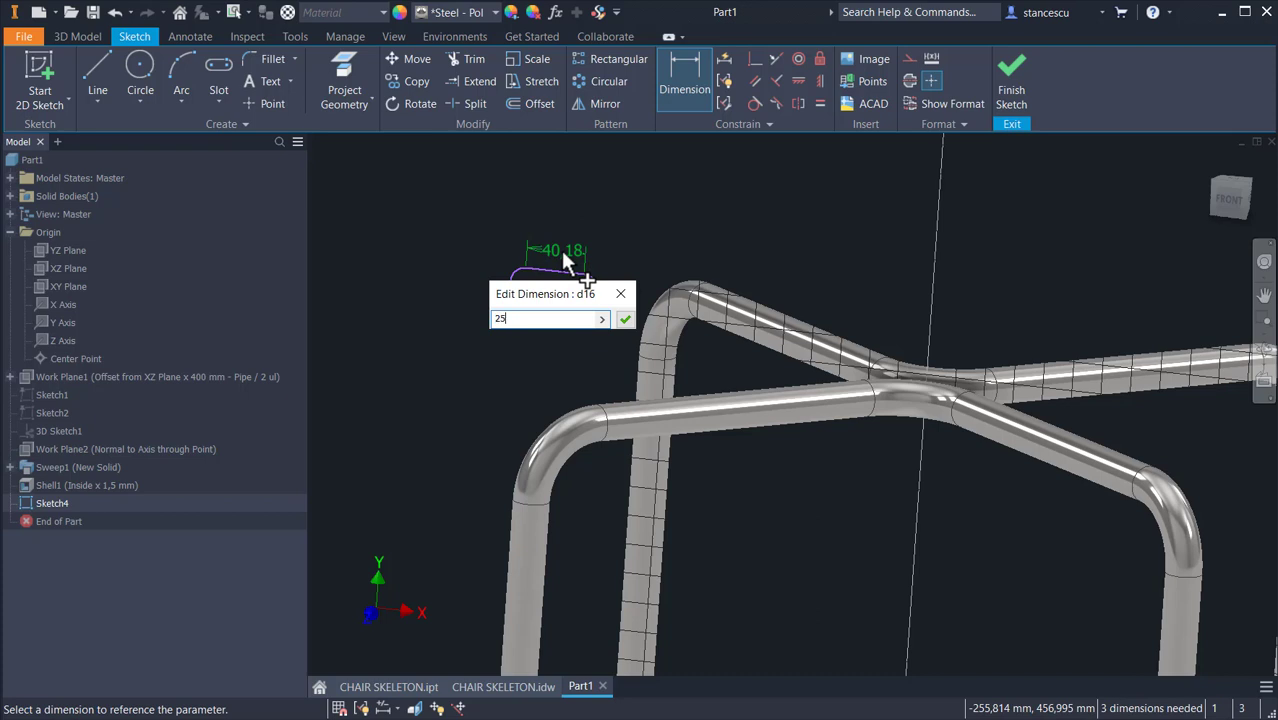
pyautogui.press('Return')
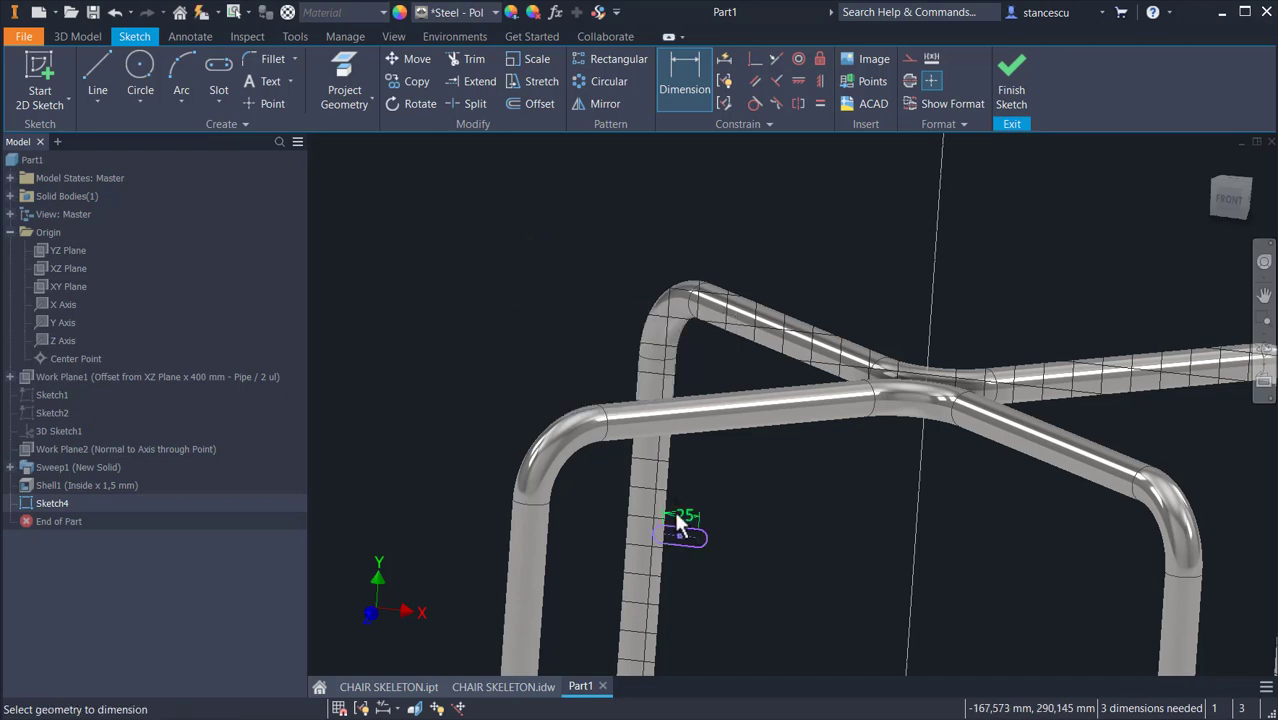
pyautogui.click(710, 538)
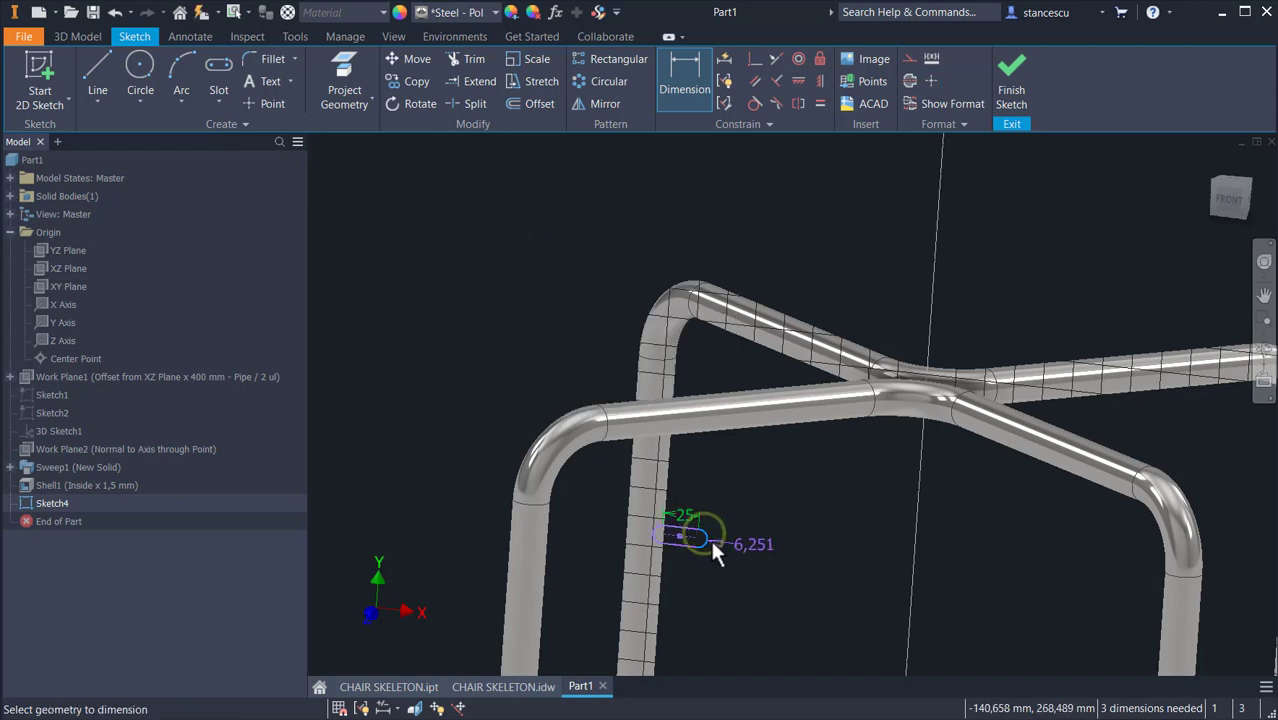
pyautogui.click(721, 563)
pyautogui.write('5')
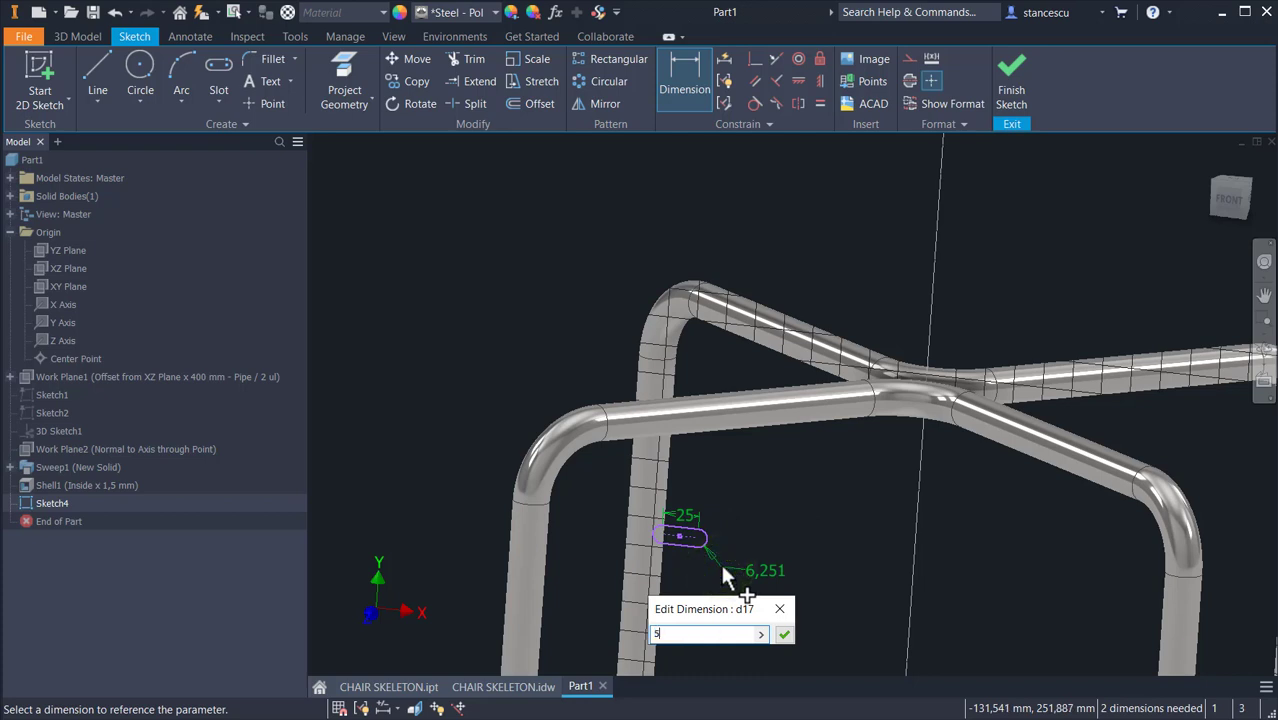
pyautogui.press('Return')
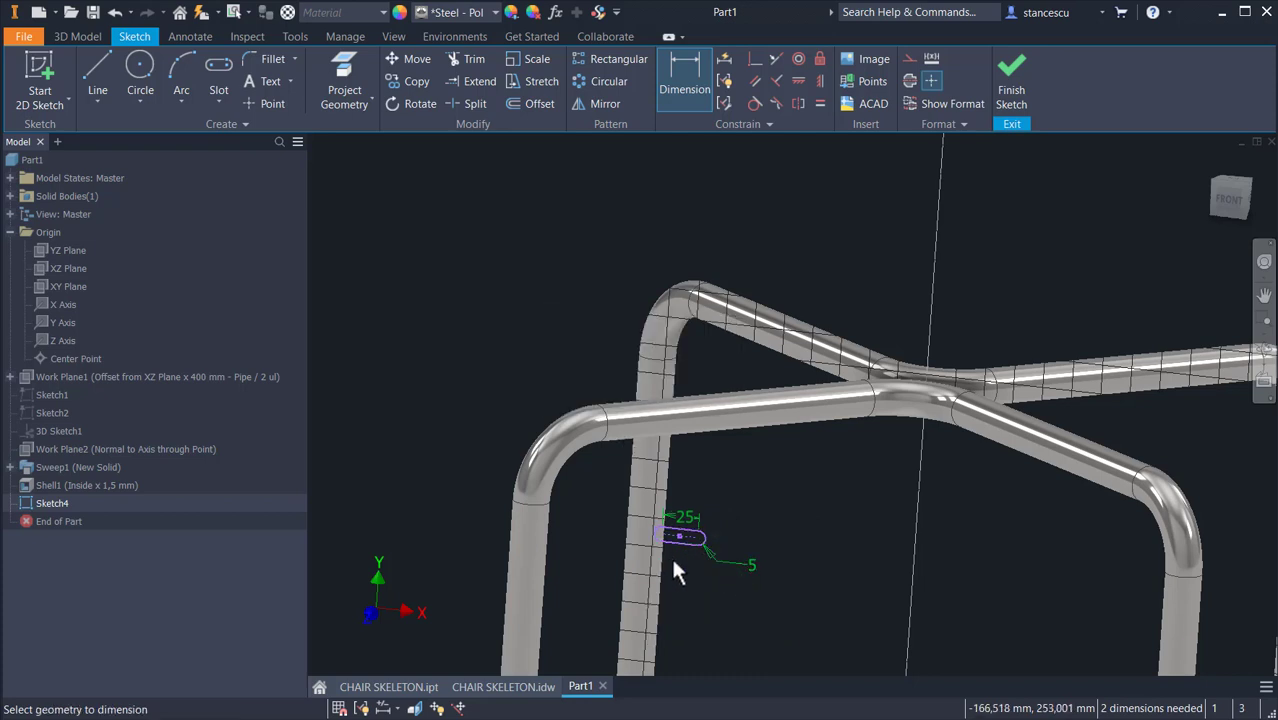
# - Dimension the vertical distance from the sketch origin to the slot's center point as 400 mm
pyautogui.moveTo(838, 515)
pyautogui.mouseDown(button='middle')
pyautogui.moveTo(802, 473)
pyautogui.moveTo(792, 432)
pyautogui.mouseUp(button='middle')
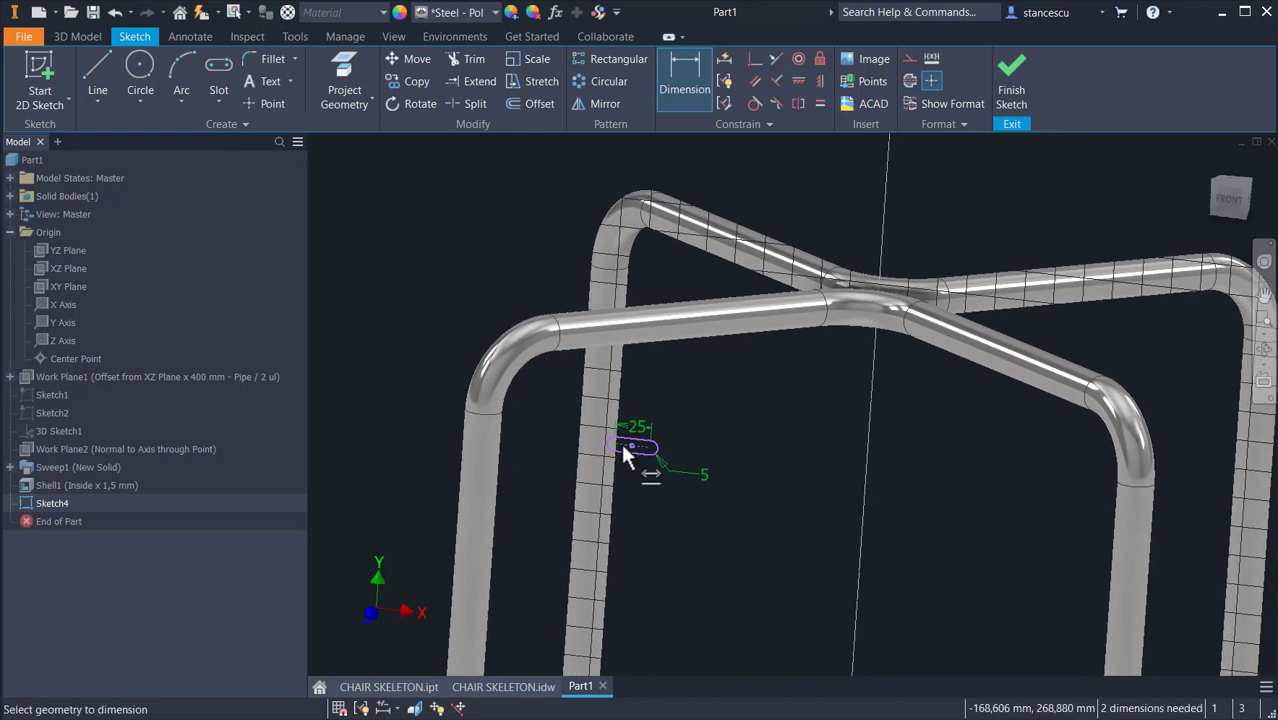
pyautogui.moveTo(739, 496); pyautogui.dragTo(737, 405, button='middle')
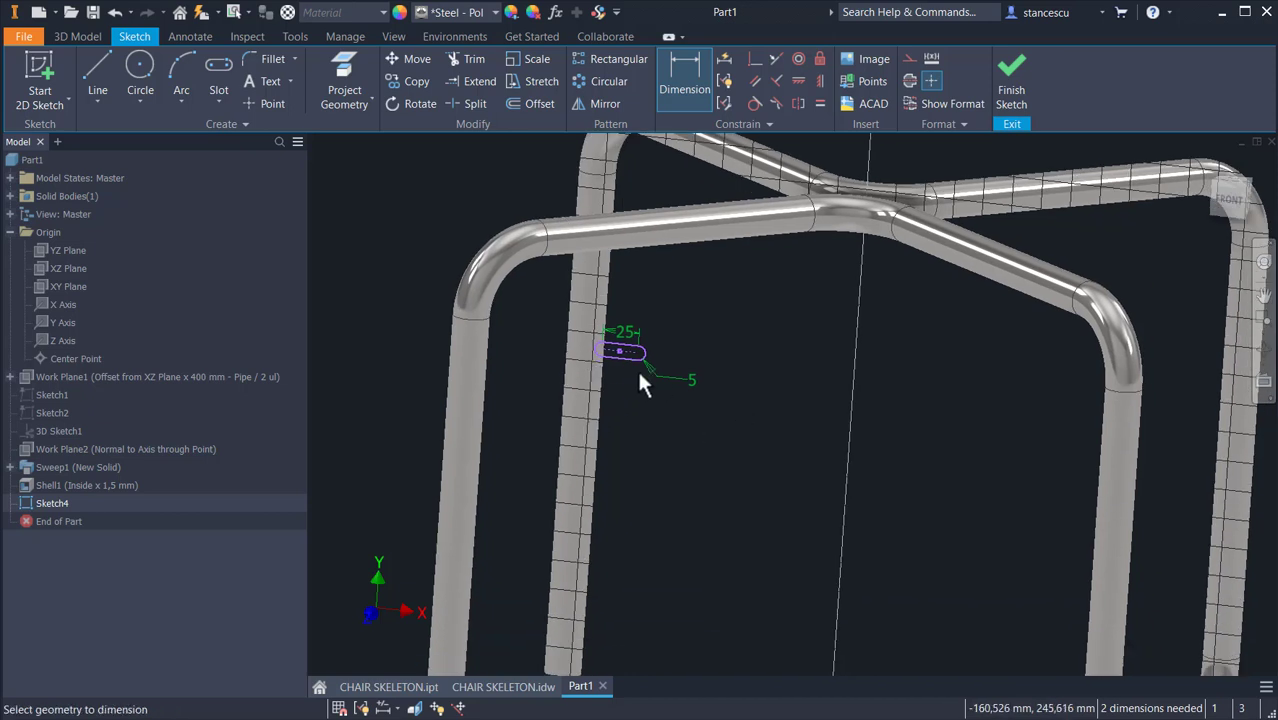
pyautogui.scroll(3, 698, 408)
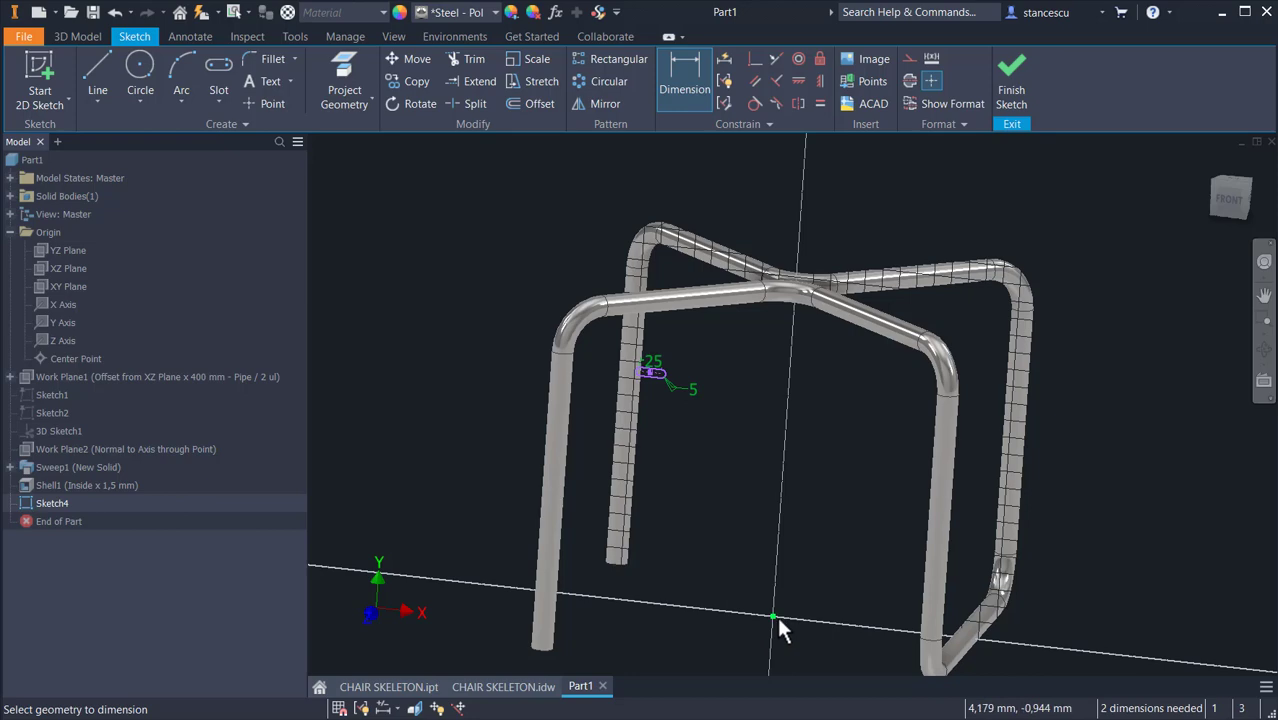
pyautogui.scroll(-2, 658, 523)
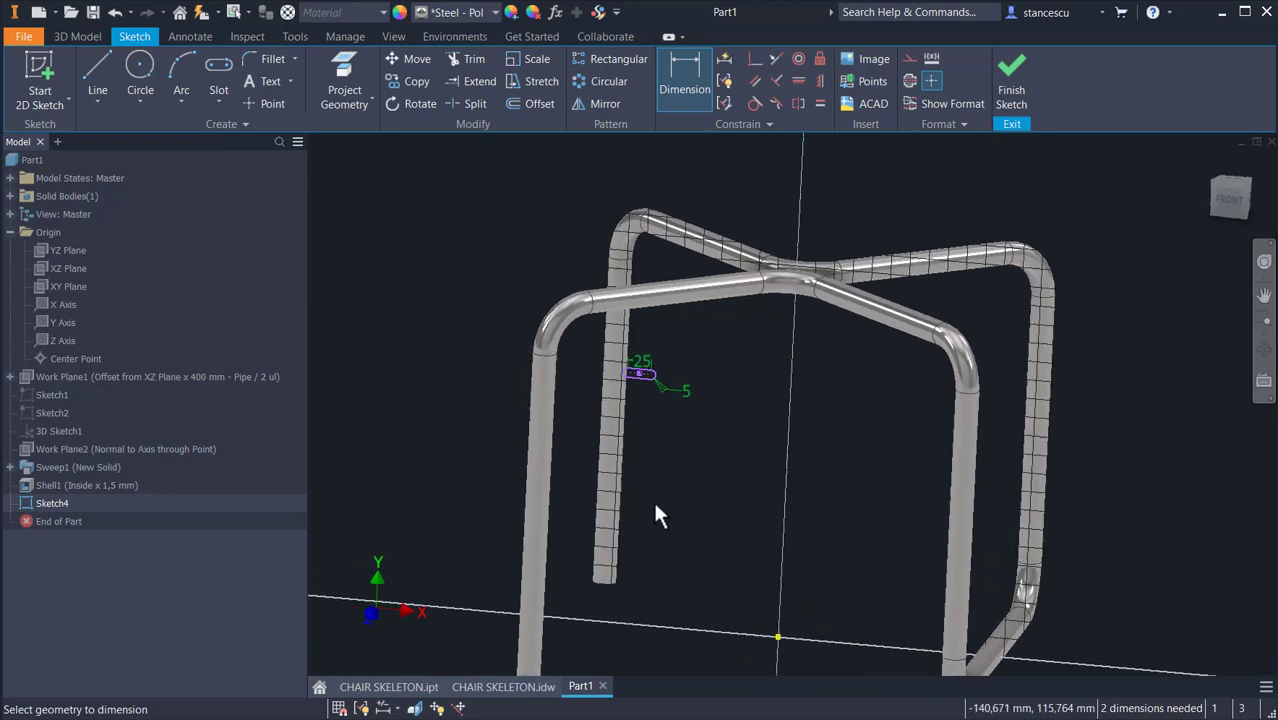
pyautogui.moveTo(655, 505)
pyautogui.keyDown('shift'); pyautogui.mouseDown(button='middle')
pyautogui.moveTo(670, 457)
pyautogui.moveTo(800, 477)
pyautogui.mouseUp(button='middle'); pyautogui.keyUp('shift')
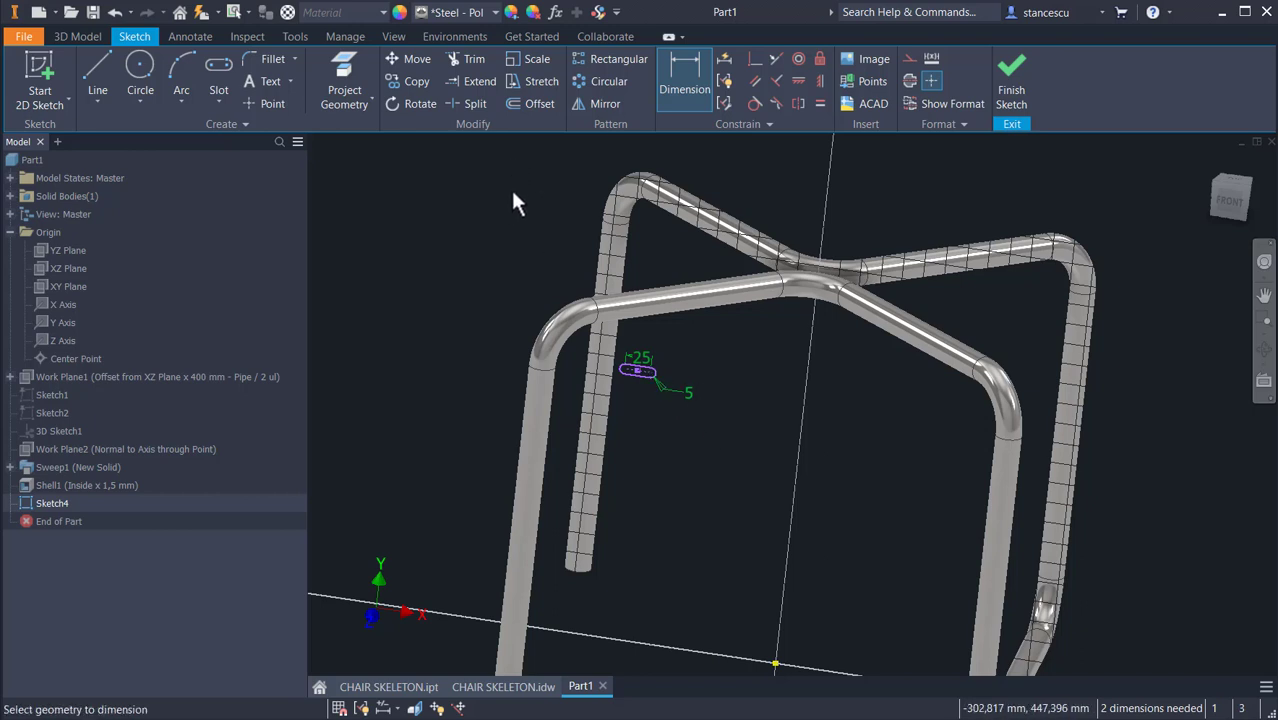
pyautogui.click(685, 92)
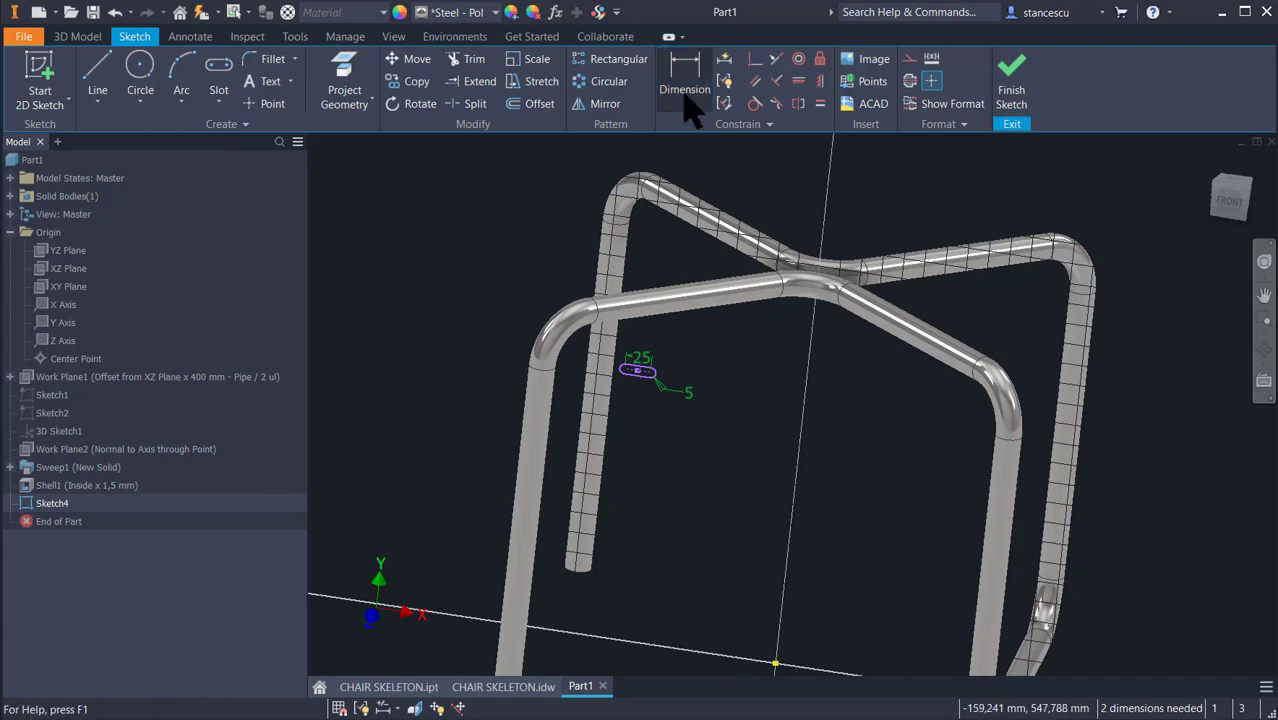
pyautogui.click(776, 664)
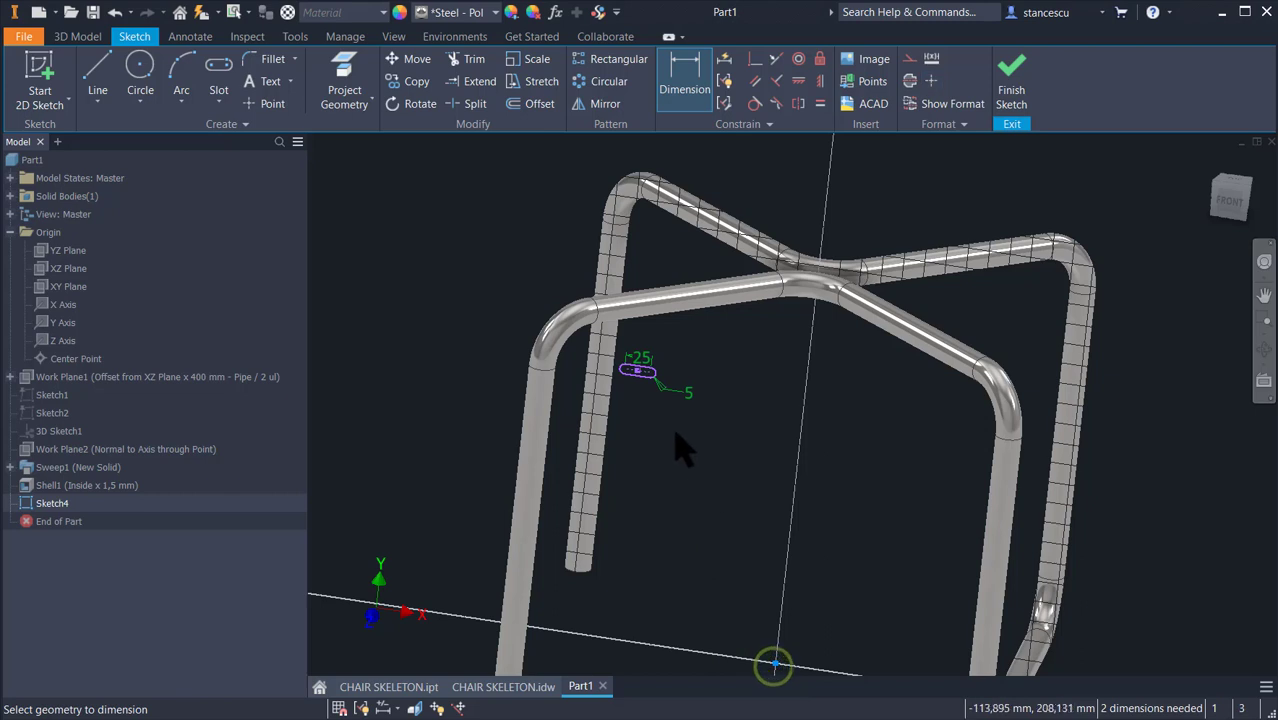
pyautogui.click(636, 371)
pyautogui.click(442, 430)
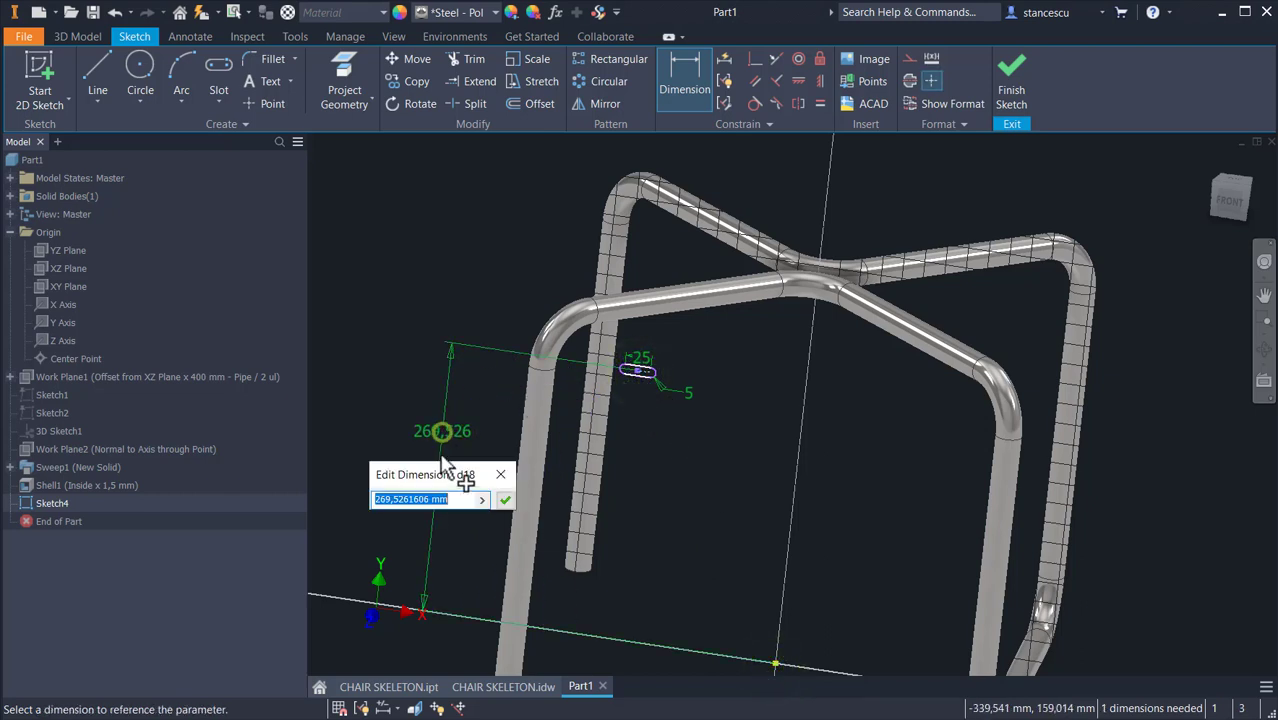
pyautogui.write('400')
pyautogui.press('Return')
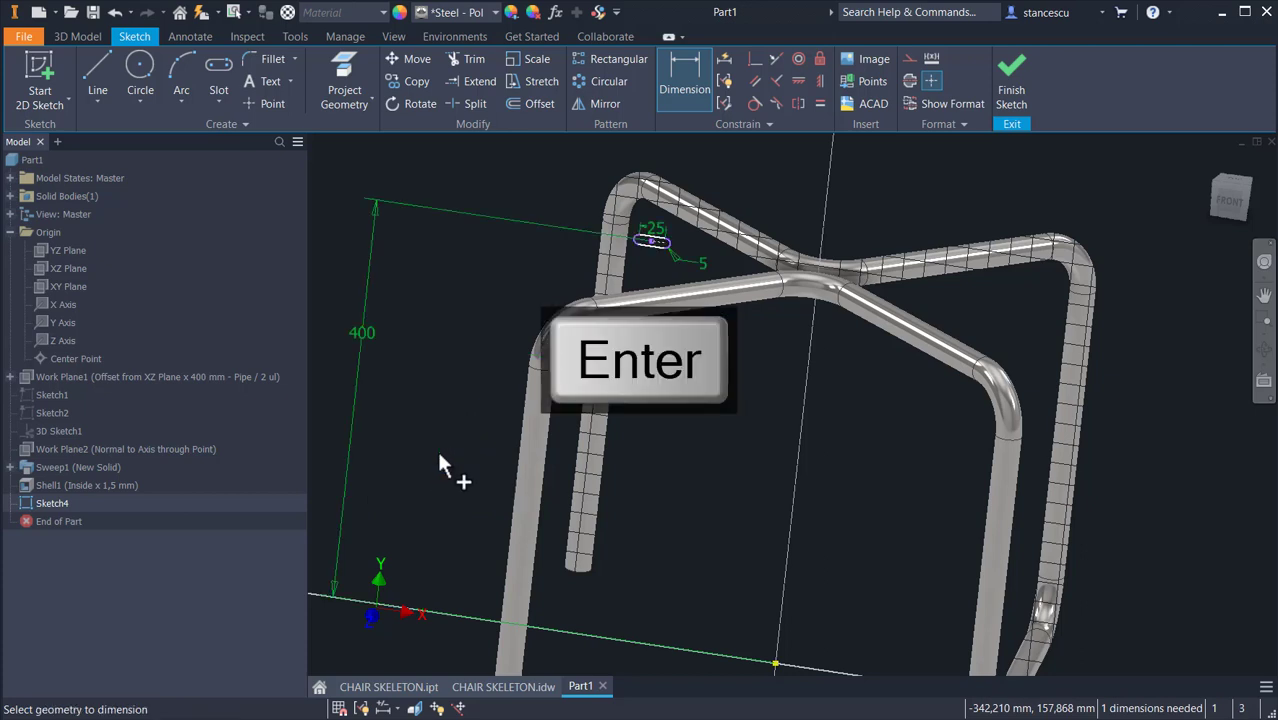
# - Dimension the horizontal distance between the slot's center point and the sketch origin as 150 mm
pyautogui.click(652, 242)
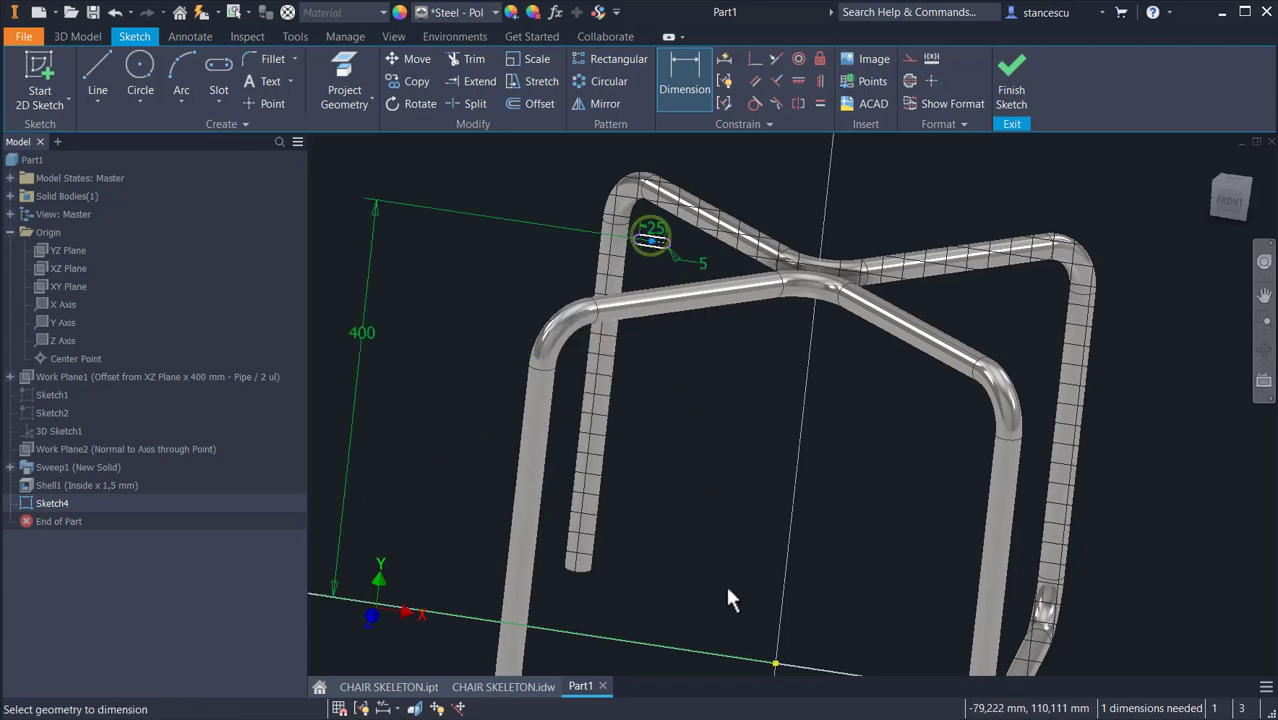
pyautogui.click(774, 664)
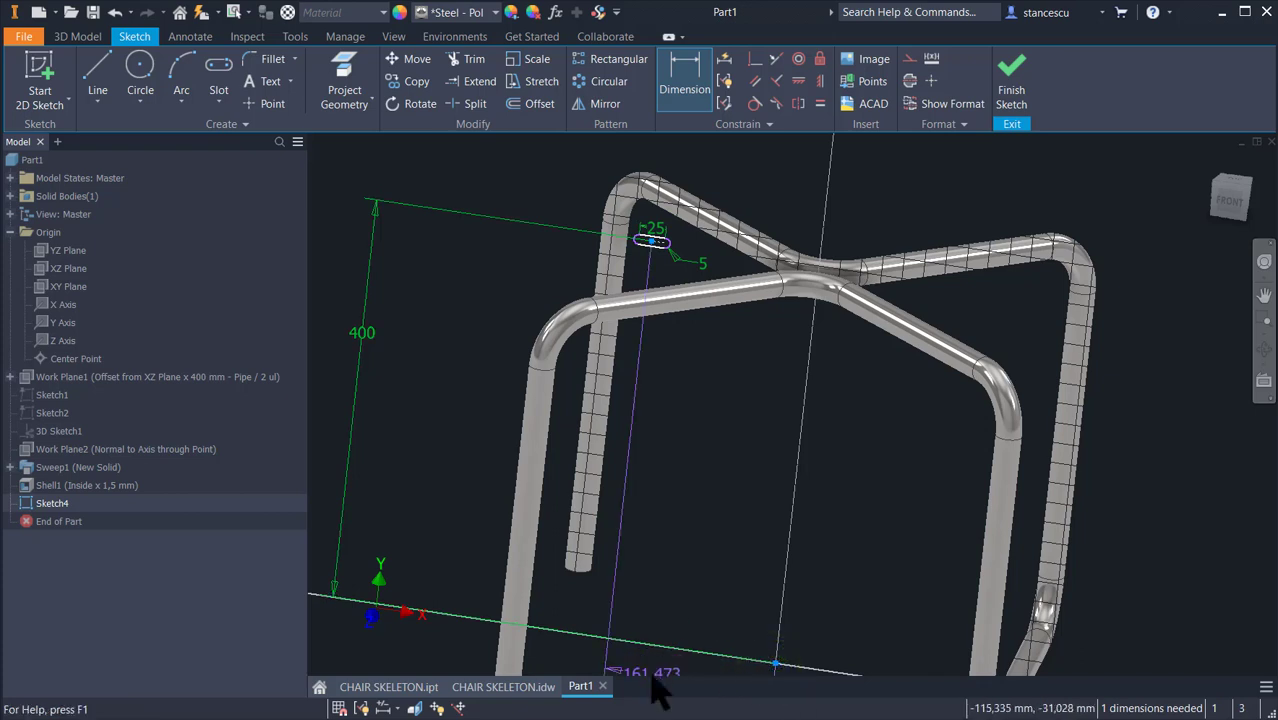
pyautogui.click(653, 662)
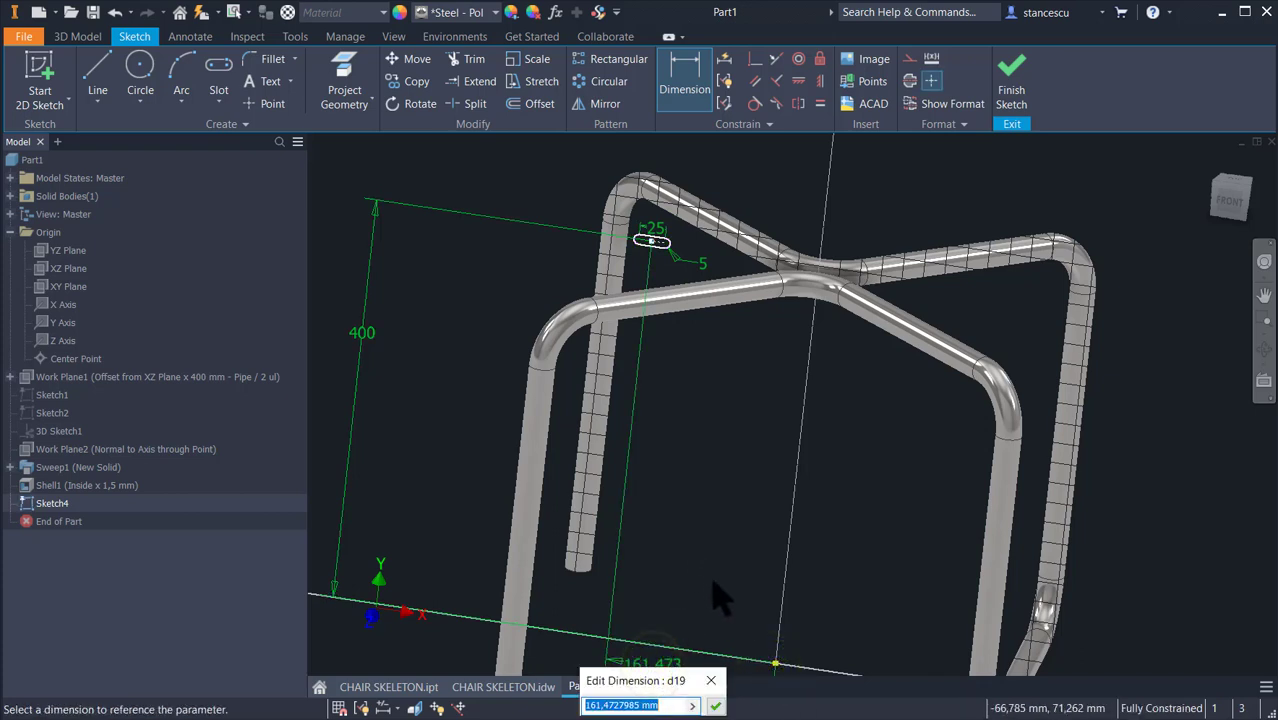
pyautogui.write('150')
pyautogui.press('Return')
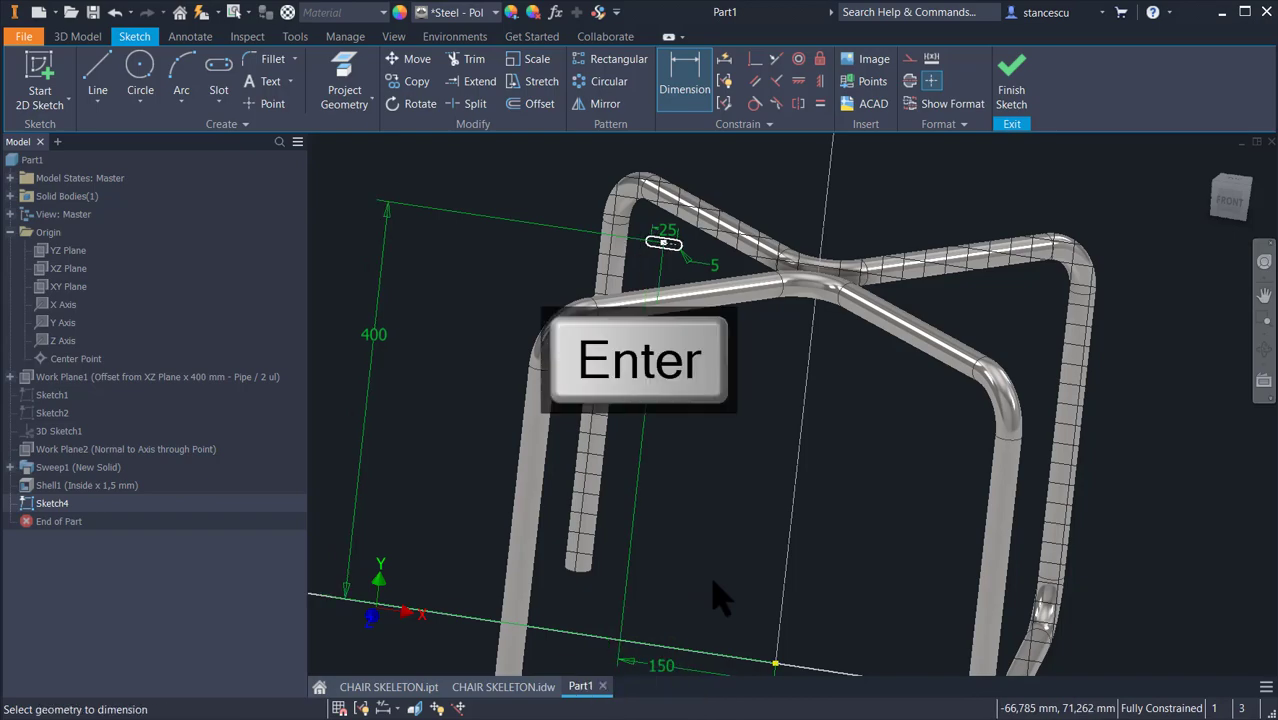
# - Offset the slot outline inward by 1.5 mm and finish the sketch
pyautogui.scroll(5, 770, 185)
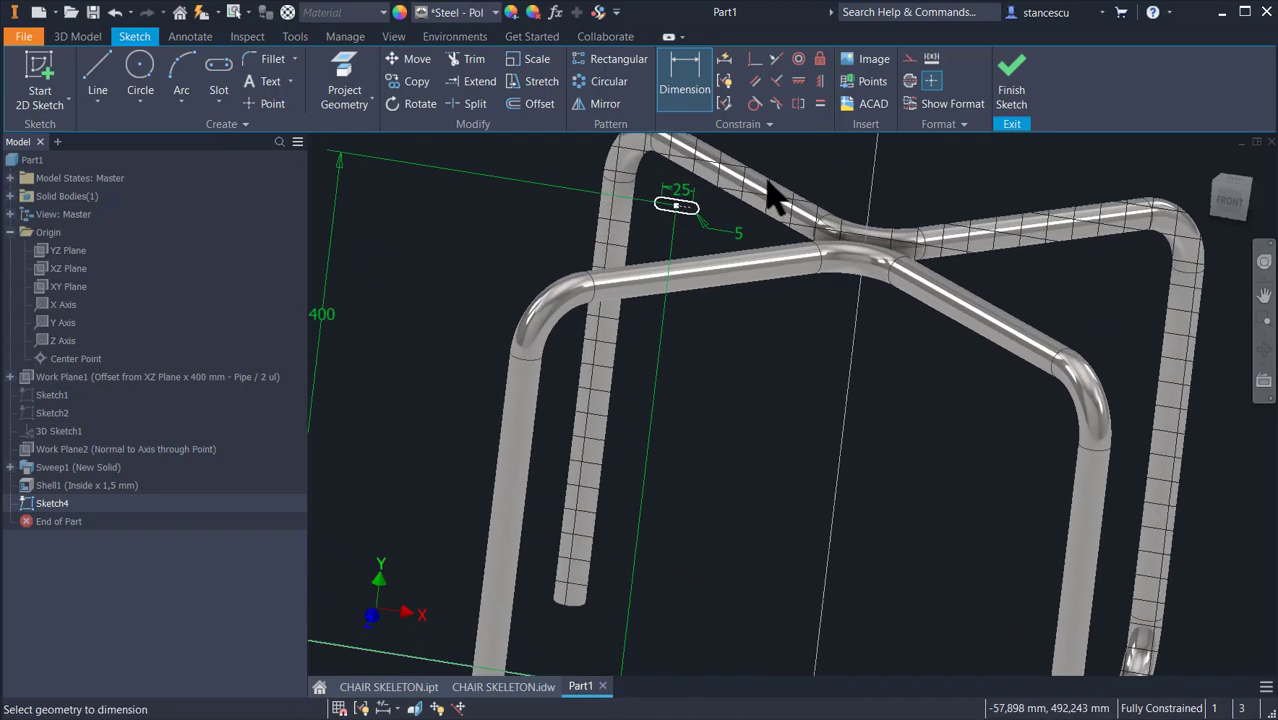
pyautogui.scroll(3, 800, 360)
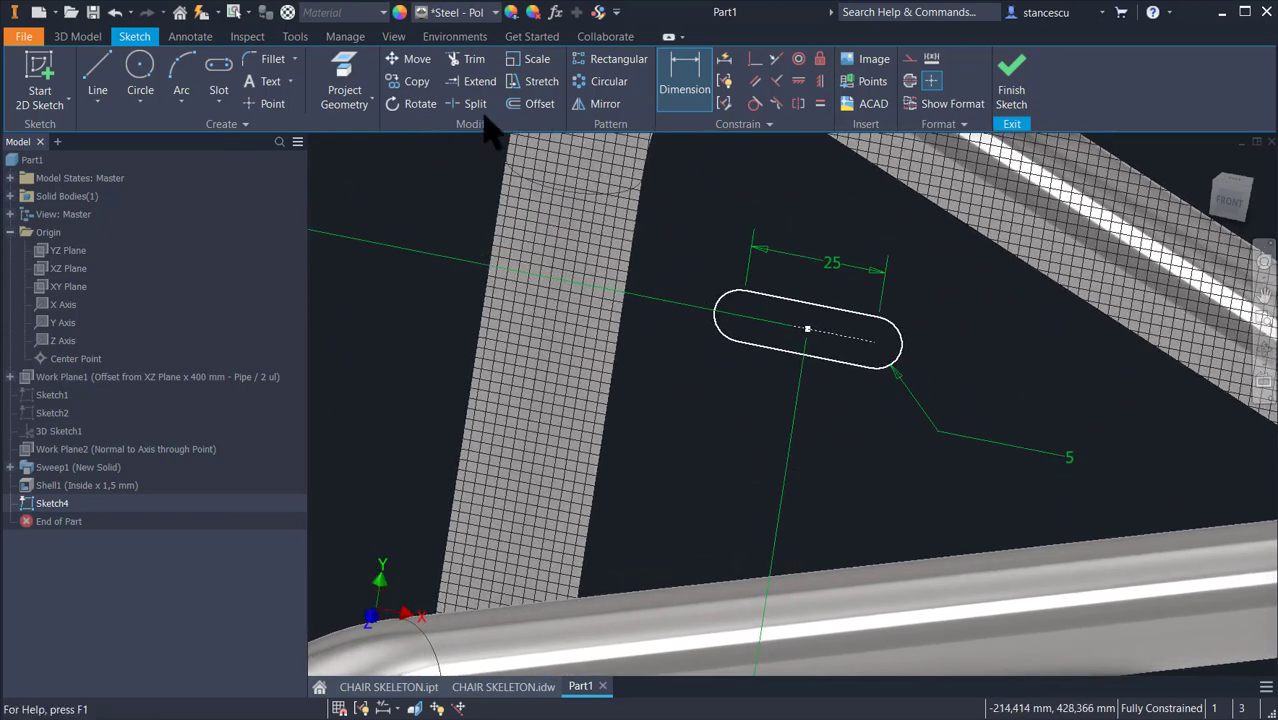
pyautogui.click(539, 104)
pyautogui.click(786, 292)
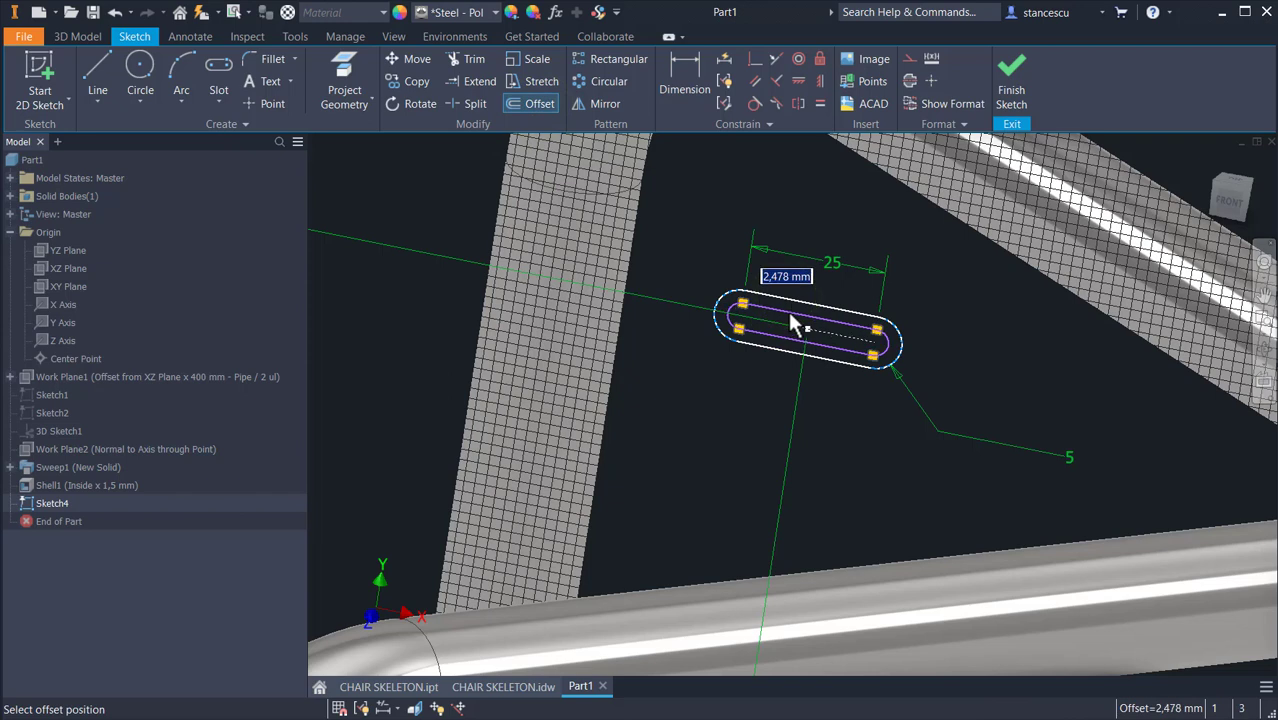
pyautogui.write('1.5')
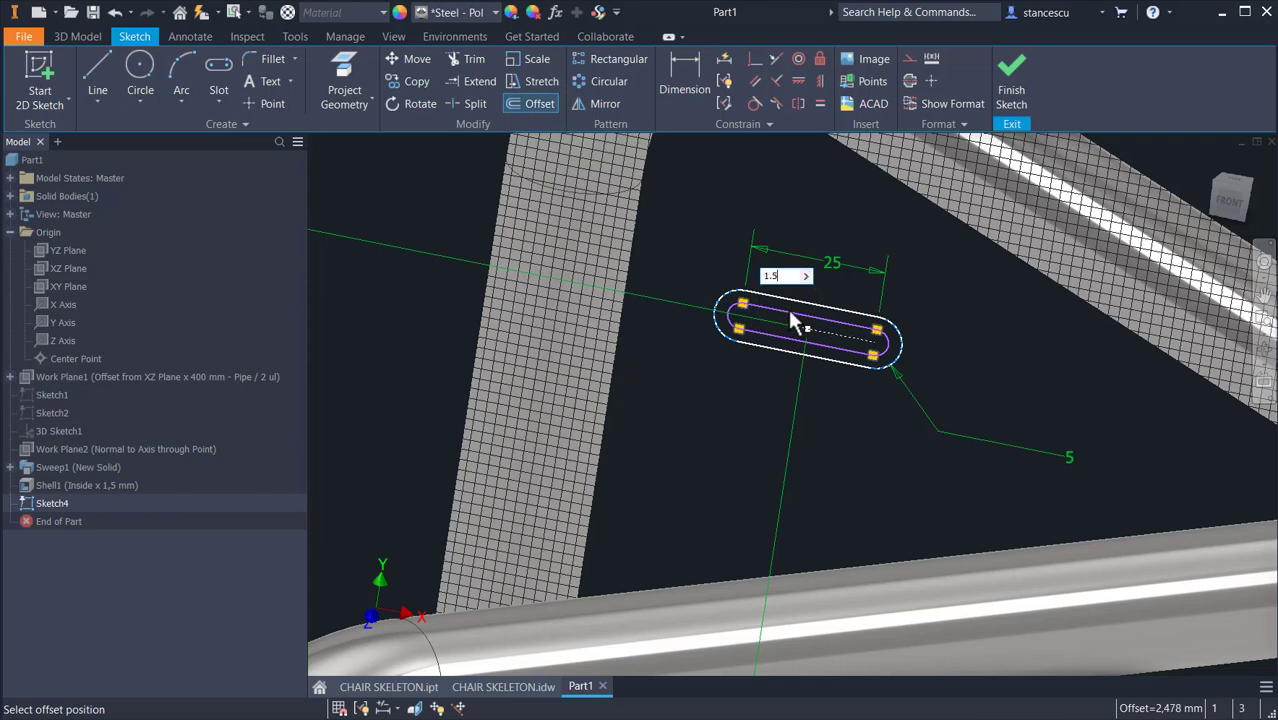
pyautogui.press('Return')
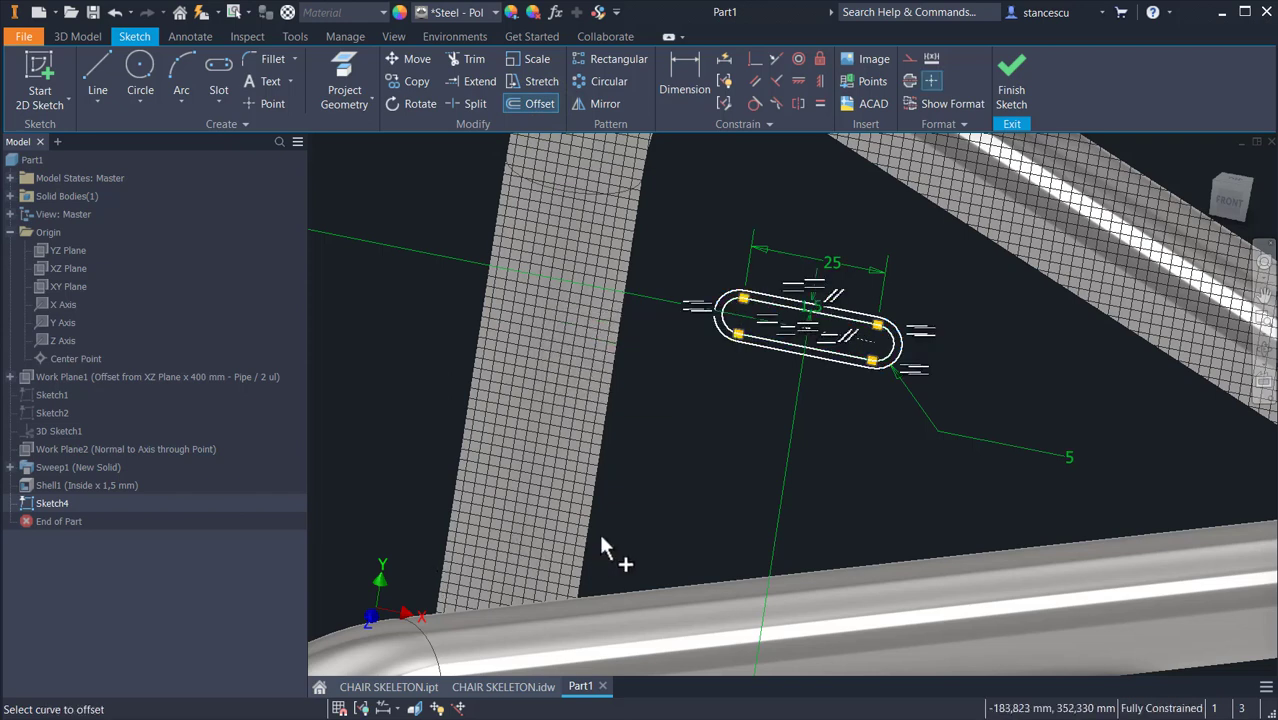
pyautogui.moveTo(665, 538)
pyautogui.keyDown('shift'); pyautogui.mouseDown(button='middle')
pyautogui.moveTo(783, 486)
pyautogui.moveTo(924, 363)
pyautogui.moveTo(913, 320)
pyautogui.moveTo(686, 300)
pyautogui.moveTo(610, 266)
pyautogui.moveTo(807, 314)
pyautogui.moveTo(710, 320)
pyautogui.moveTo(645, 233)
pyautogui.mouseUp(button='middle'); pyautogui.keyUp('shift')
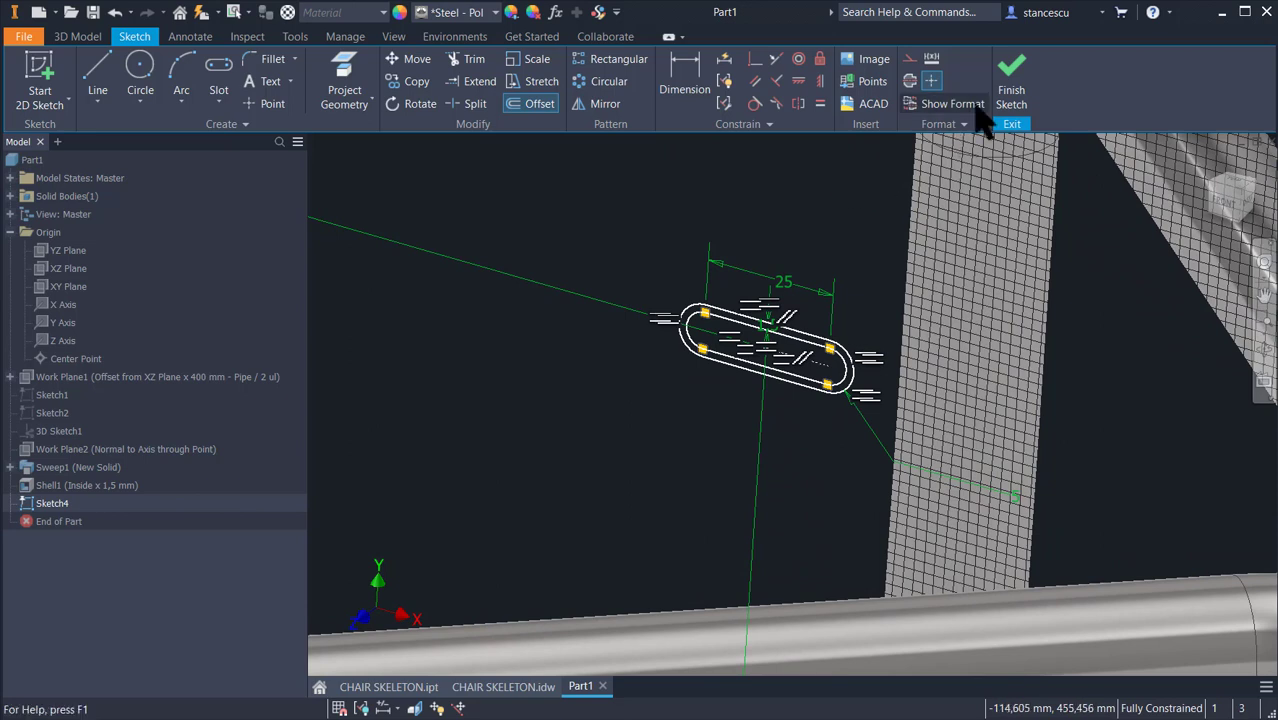
pyautogui.click(1012, 78)
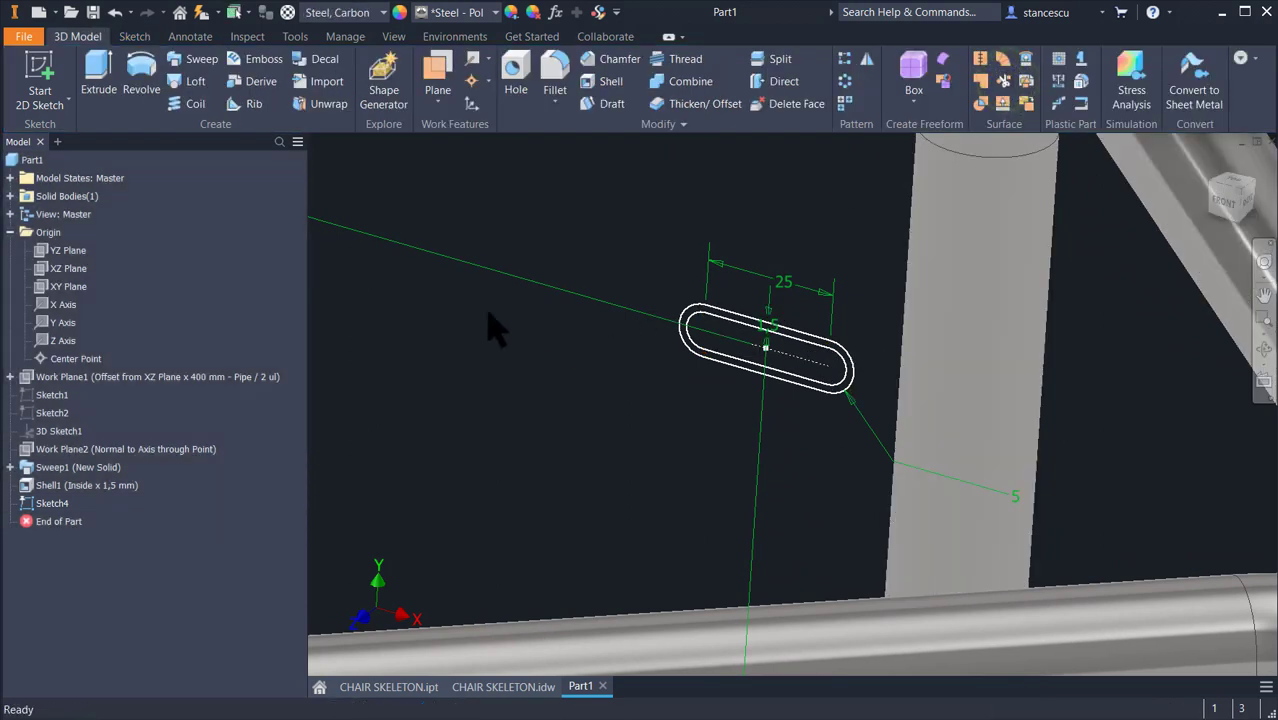
# - Try to extrude the ring between the two slot outlines in the flipped direction up to the adjacent straight tube face
pyautogui.click(97, 85)
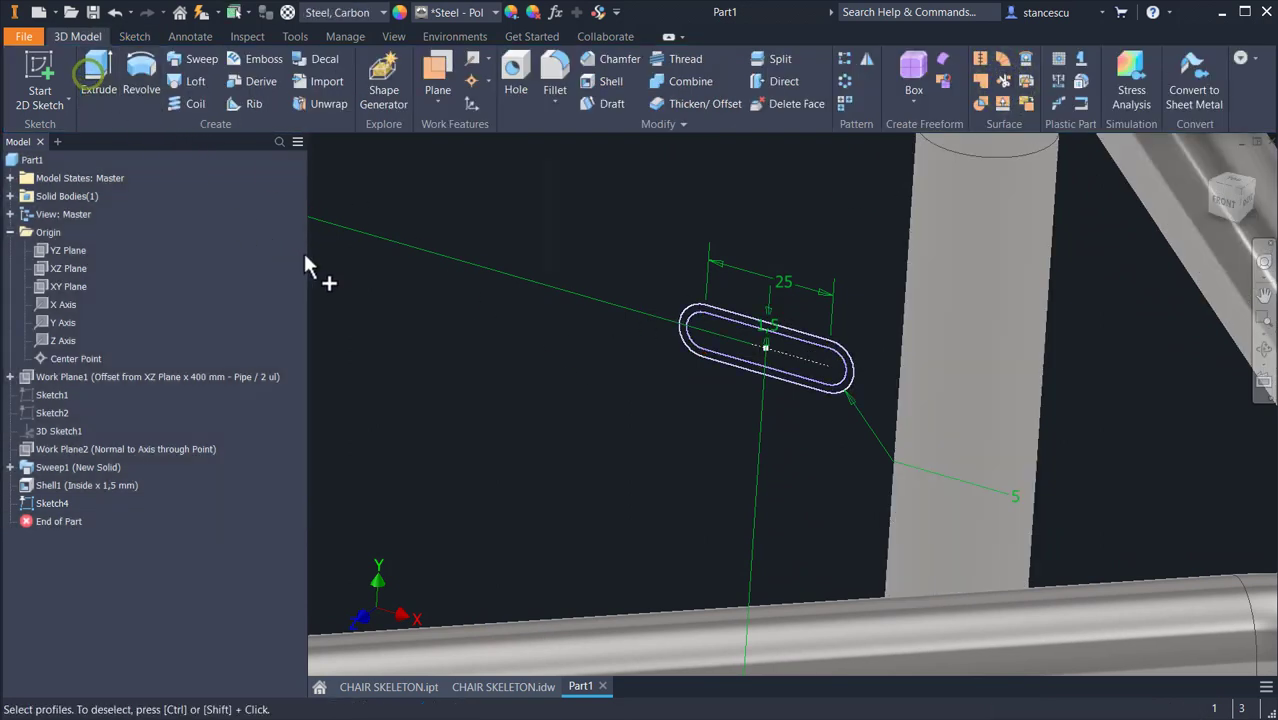
pyautogui.scroll(3, 749, 329)
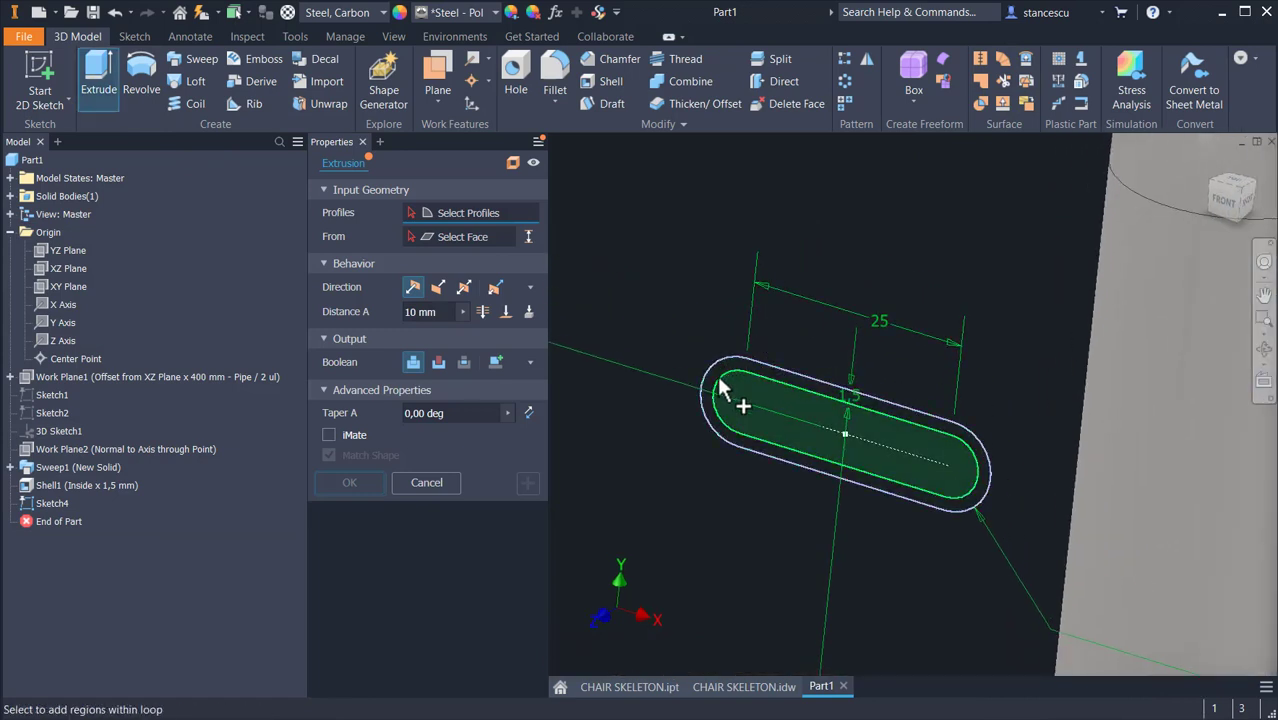
pyautogui.scroll(4, 714, 373)
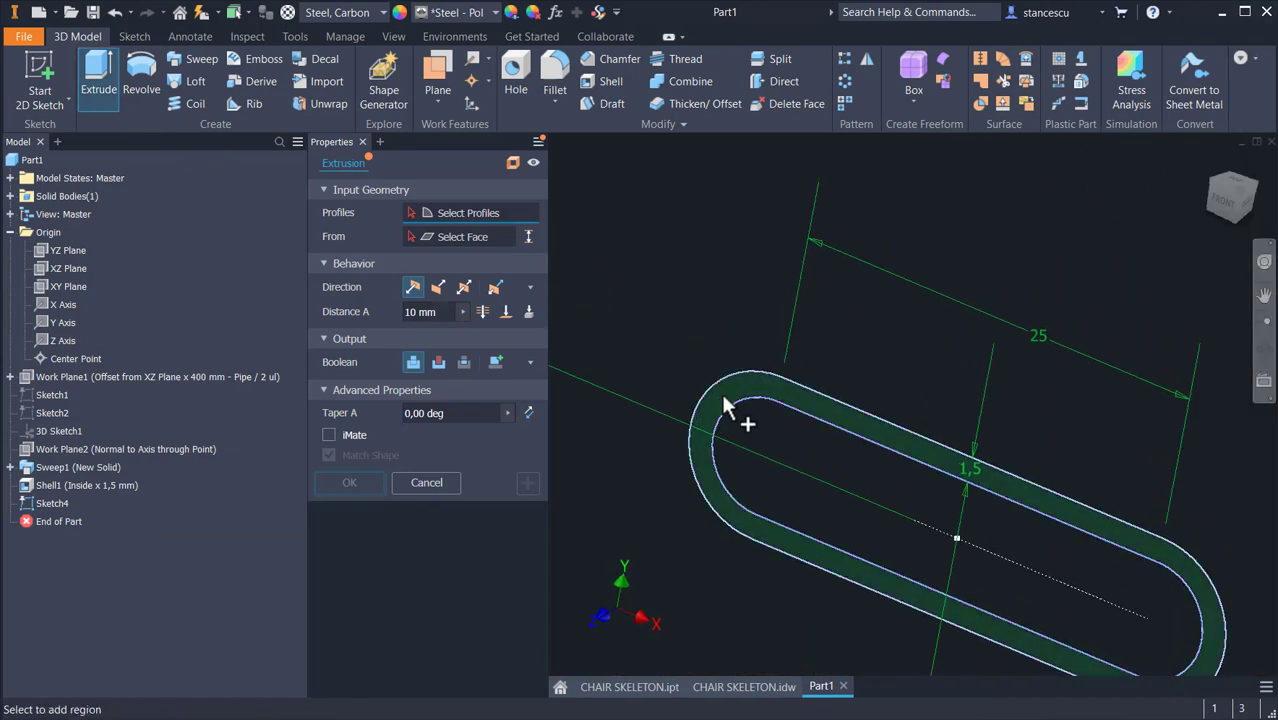
pyautogui.click(723, 398)
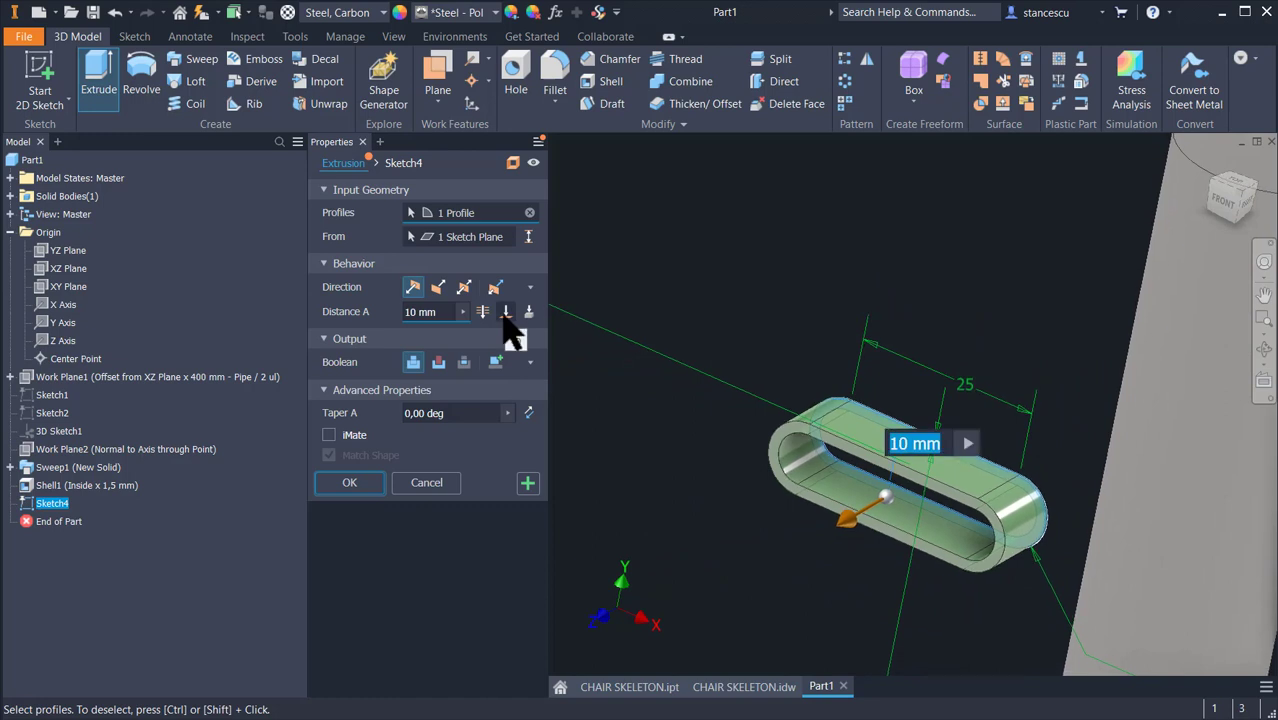
pyautogui.click(438, 286)
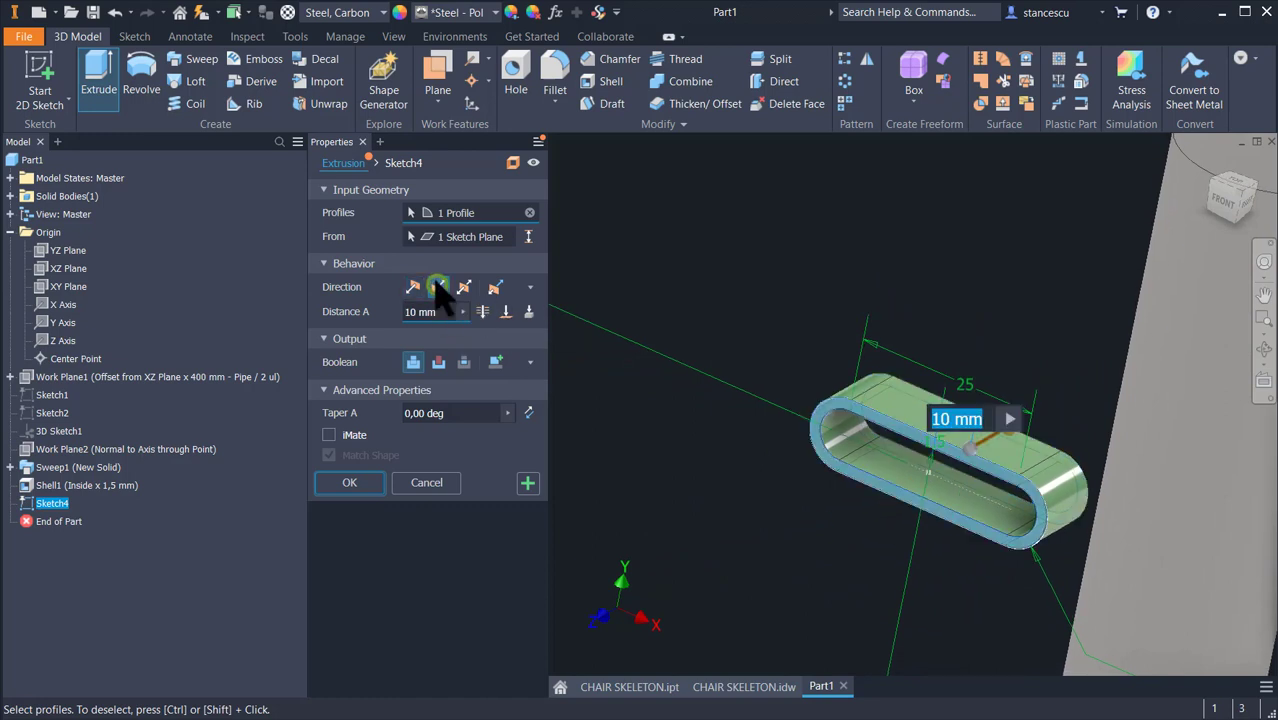
pyautogui.scroll(-5, 793, 289)
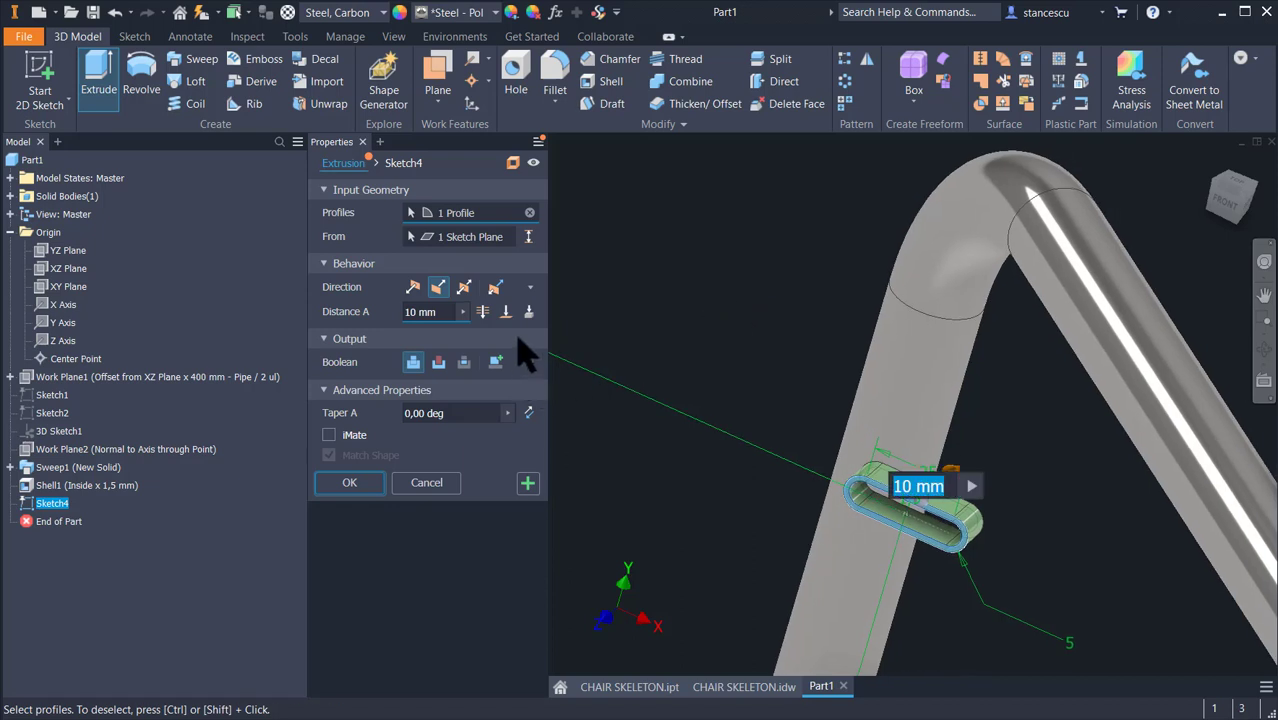
pyautogui.click(529, 311)
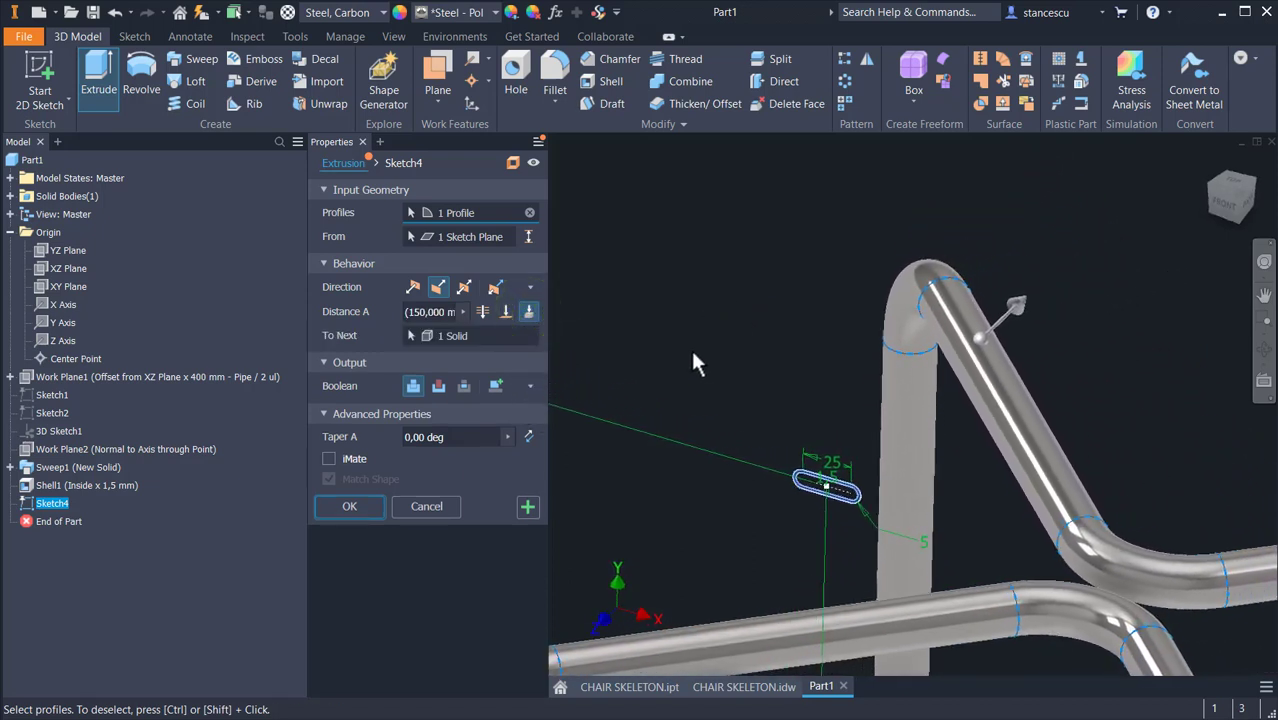
pyautogui.click(505, 311)
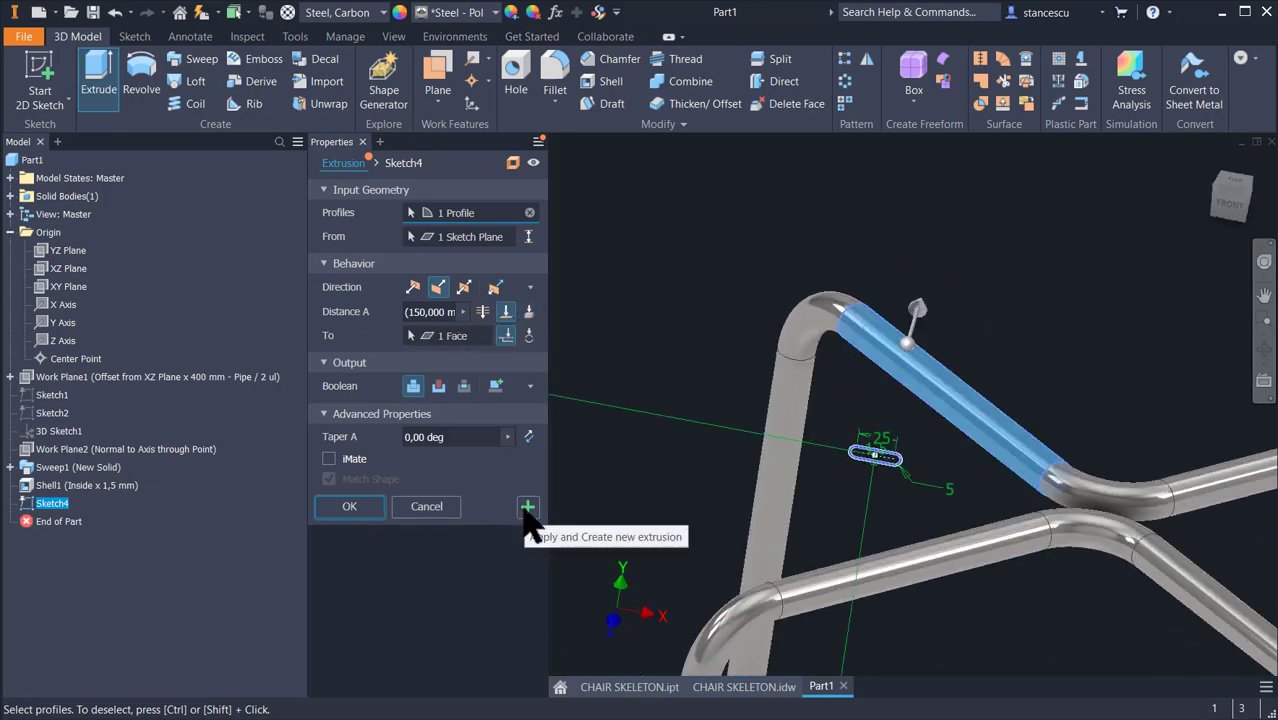
pyautogui.click(527, 508)
pyautogui.click(375, 164)
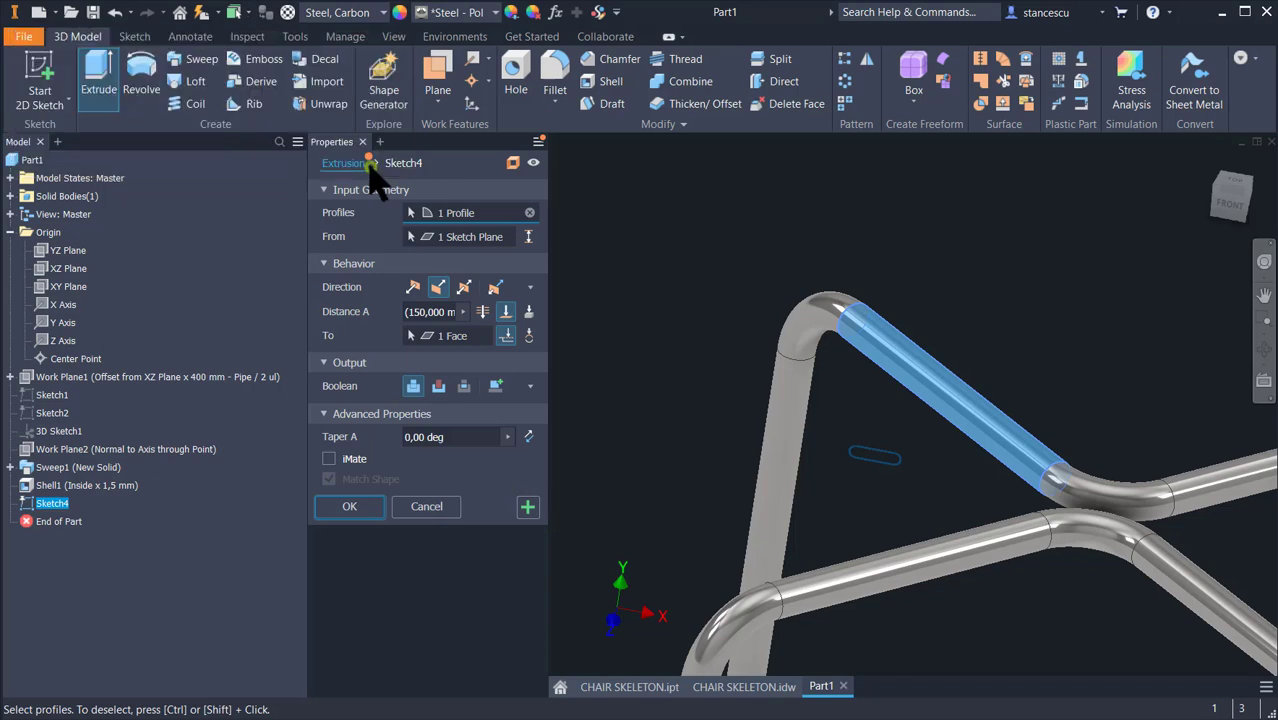
pyautogui.keyDown('shift'); pyautogui.moveTo(661, 420); pyautogui.dragTo(720, 460, button='middle'); pyautogui.keyUp('shift')
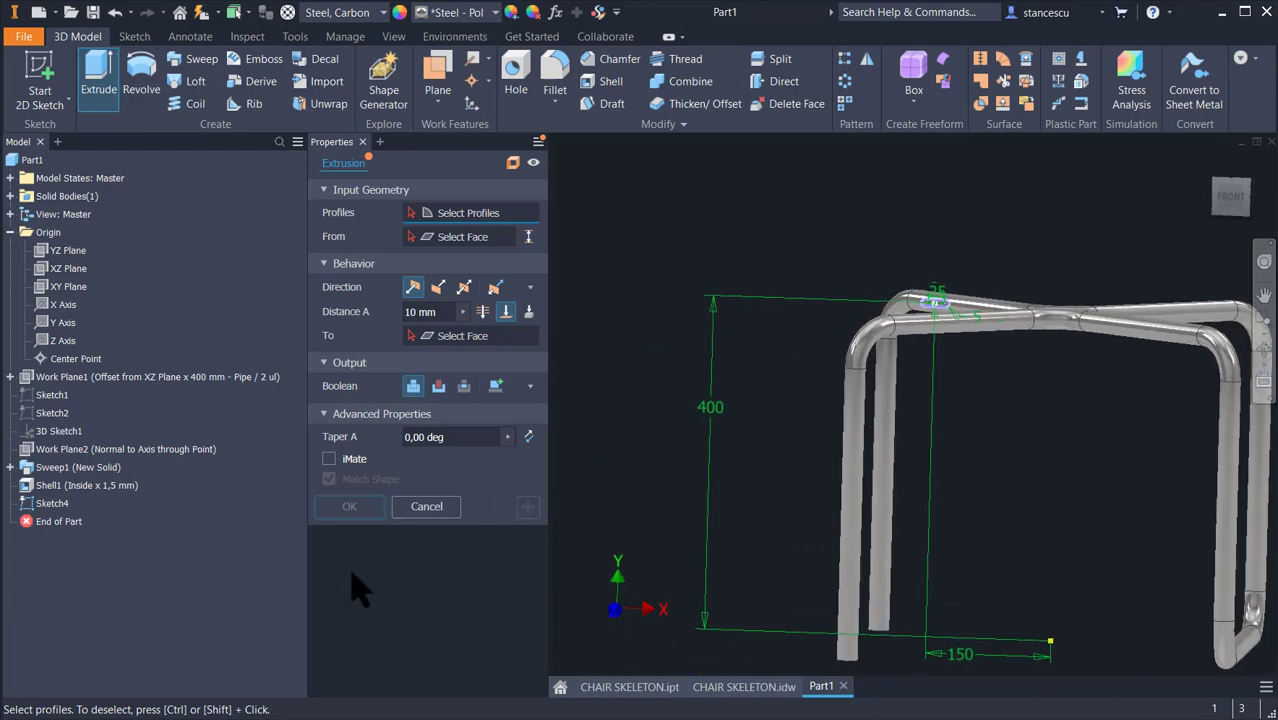
pyautogui.click(426, 506)
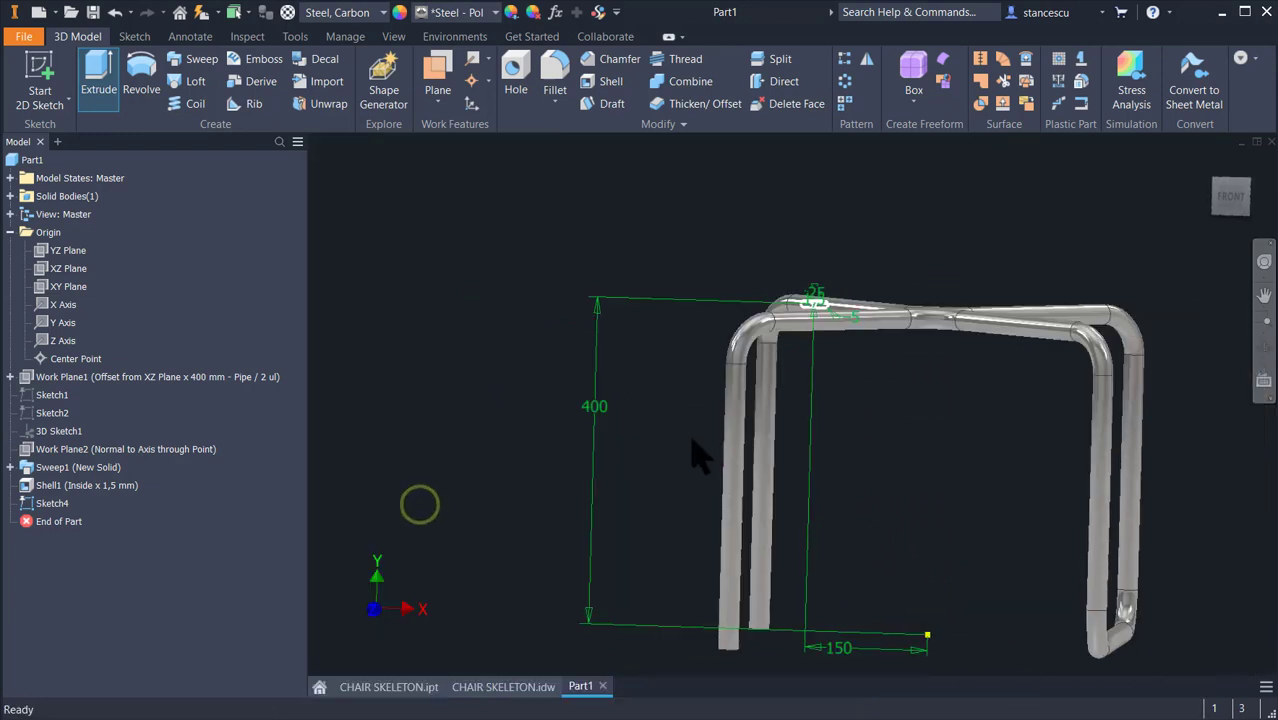
# - Set the slot's 400 mm height dimension to the expression 400 mm-Pipe/2
pyautogui.doubleClick(597, 404)
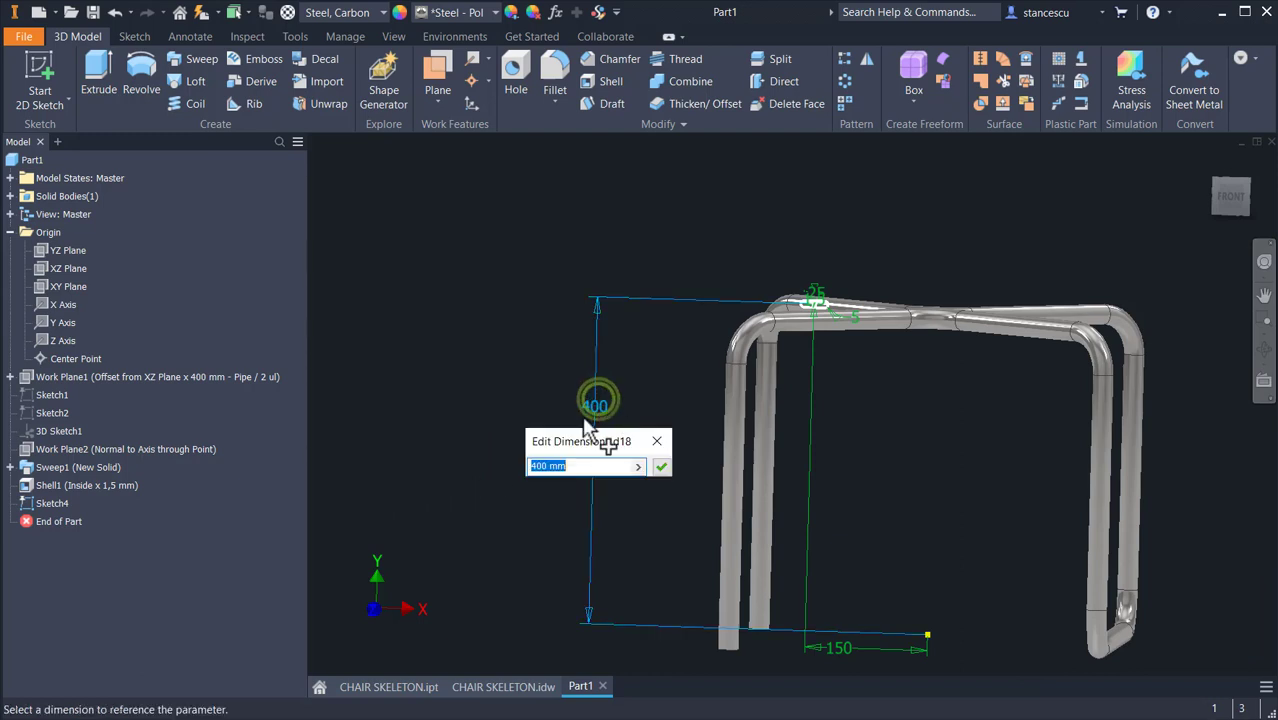
pyautogui.click(582, 466)
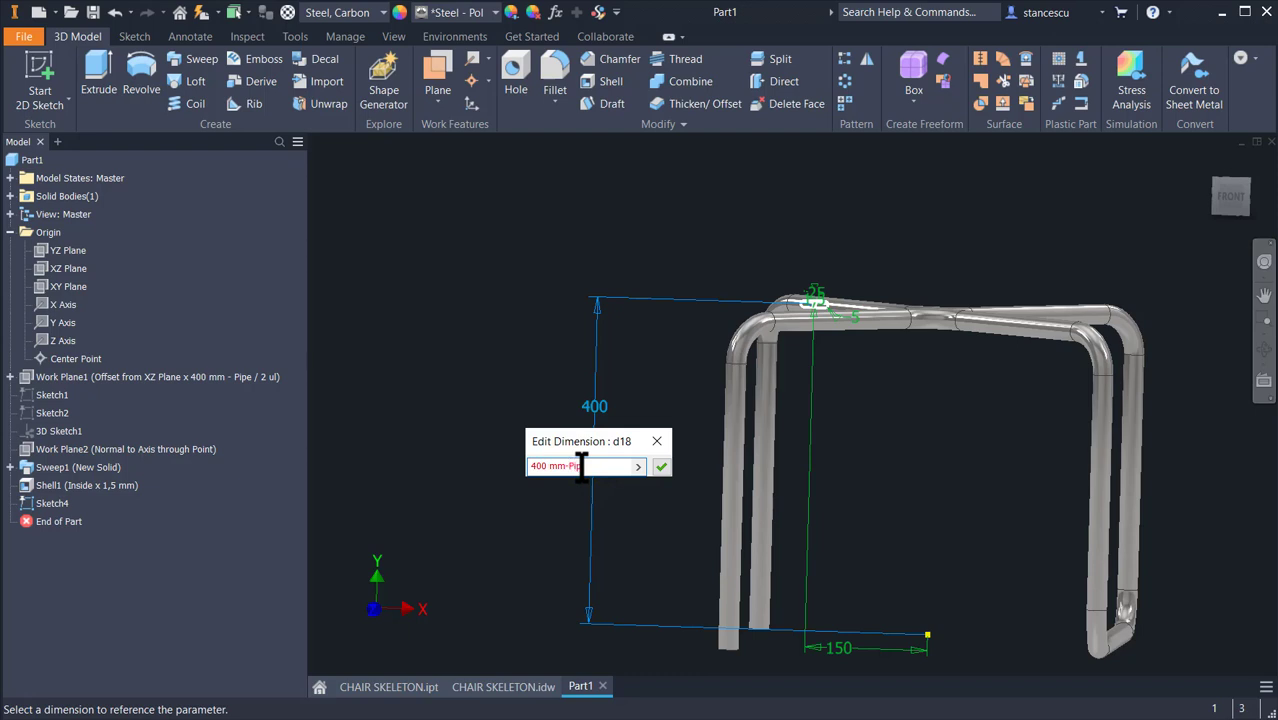
pyautogui.write('-Pipe/2')
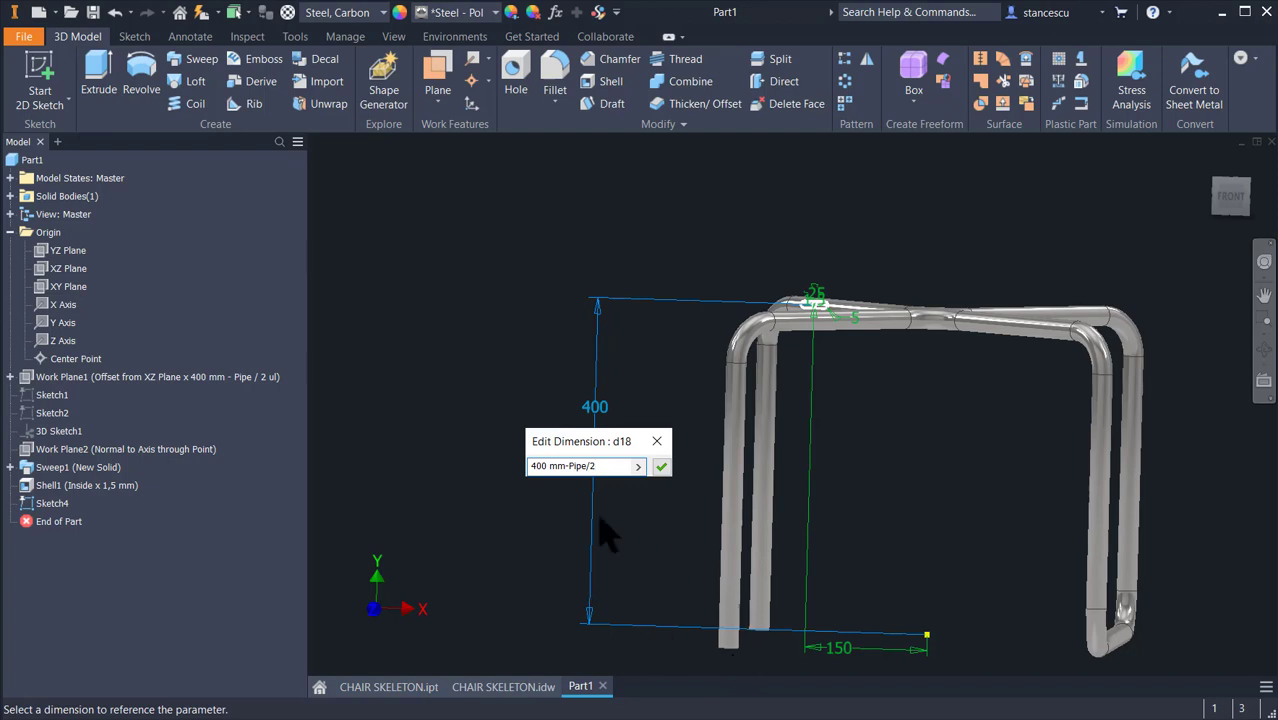
pyautogui.click(661, 464)
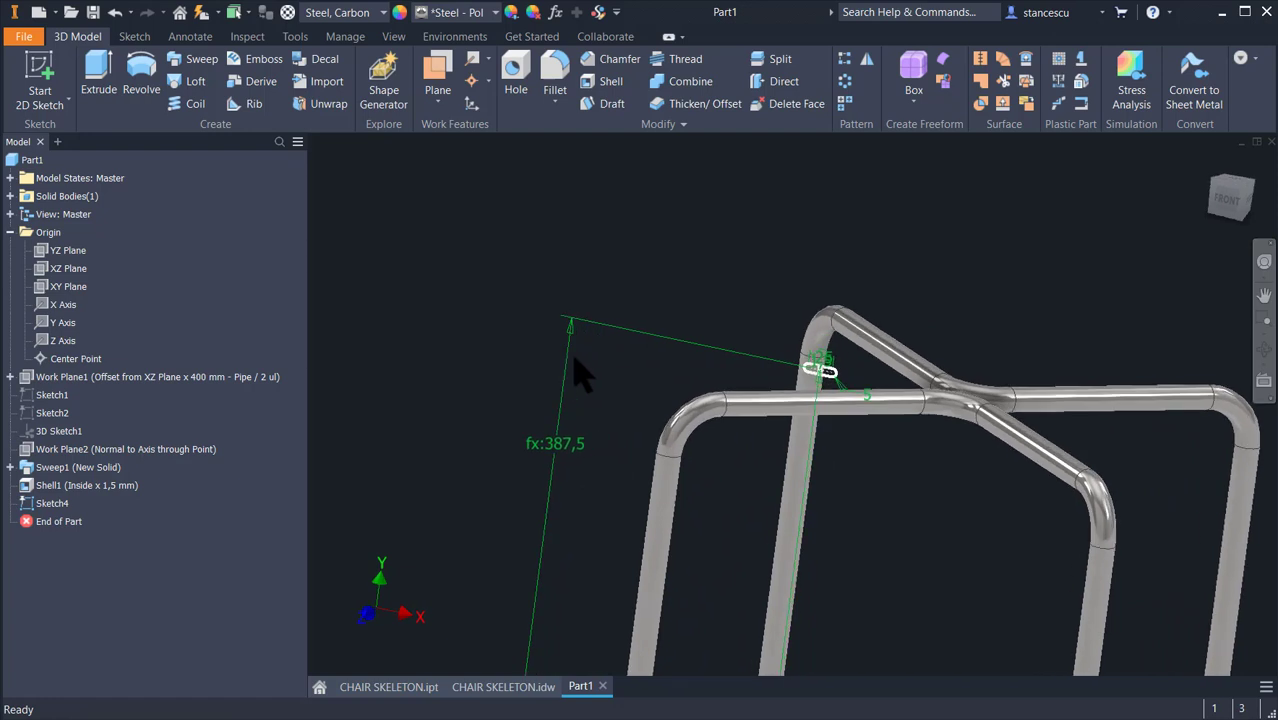
# - Extrude the ring between the two slot outlines in the flipped direction up to the next tube, joined to the body
pyautogui.click(113, 80)
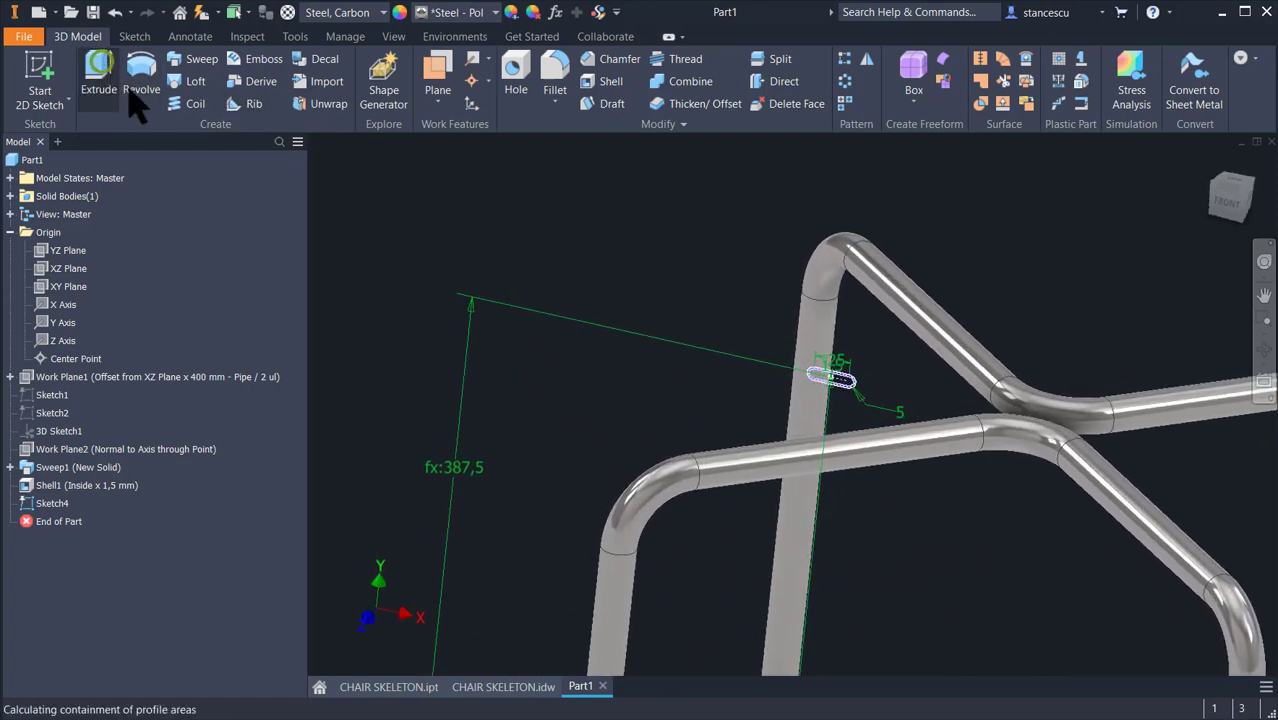
pyautogui.scroll(4, 690, 408)
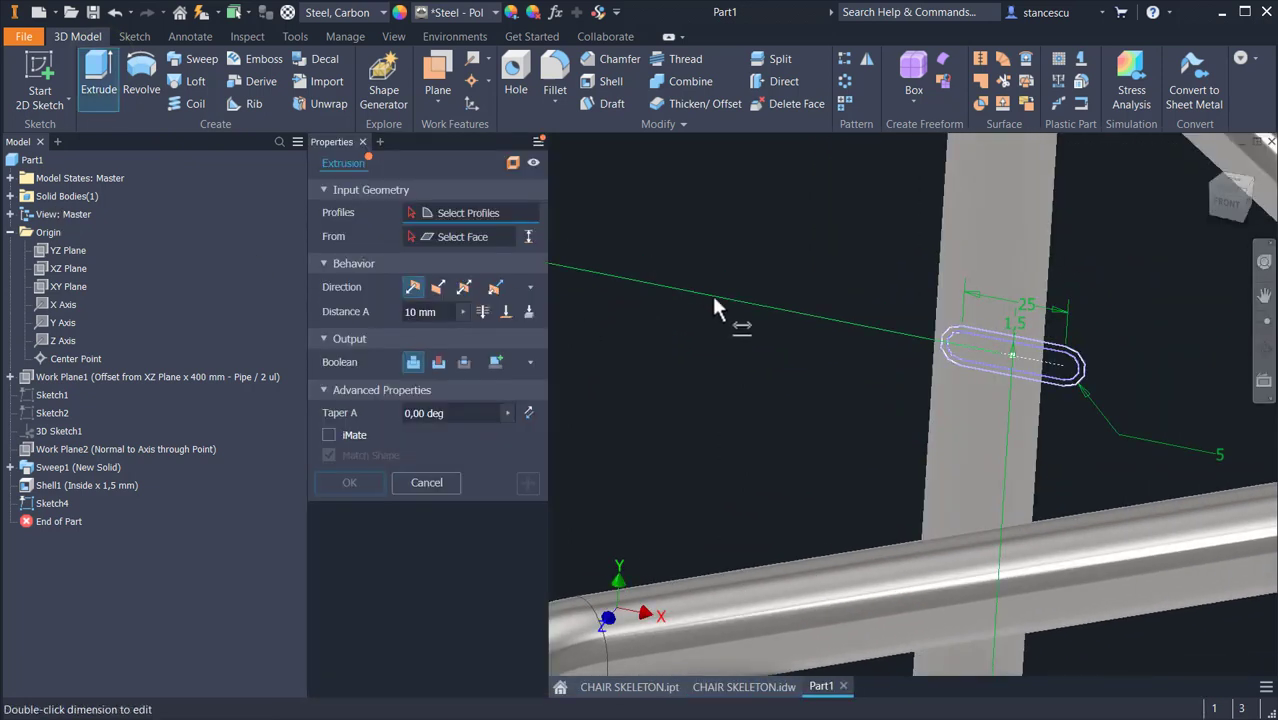
pyautogui.scroll(3, 951, 379)
pyautogui.moveTo(951, 379); pyautogui.dragTo(813, 420, button='middle')
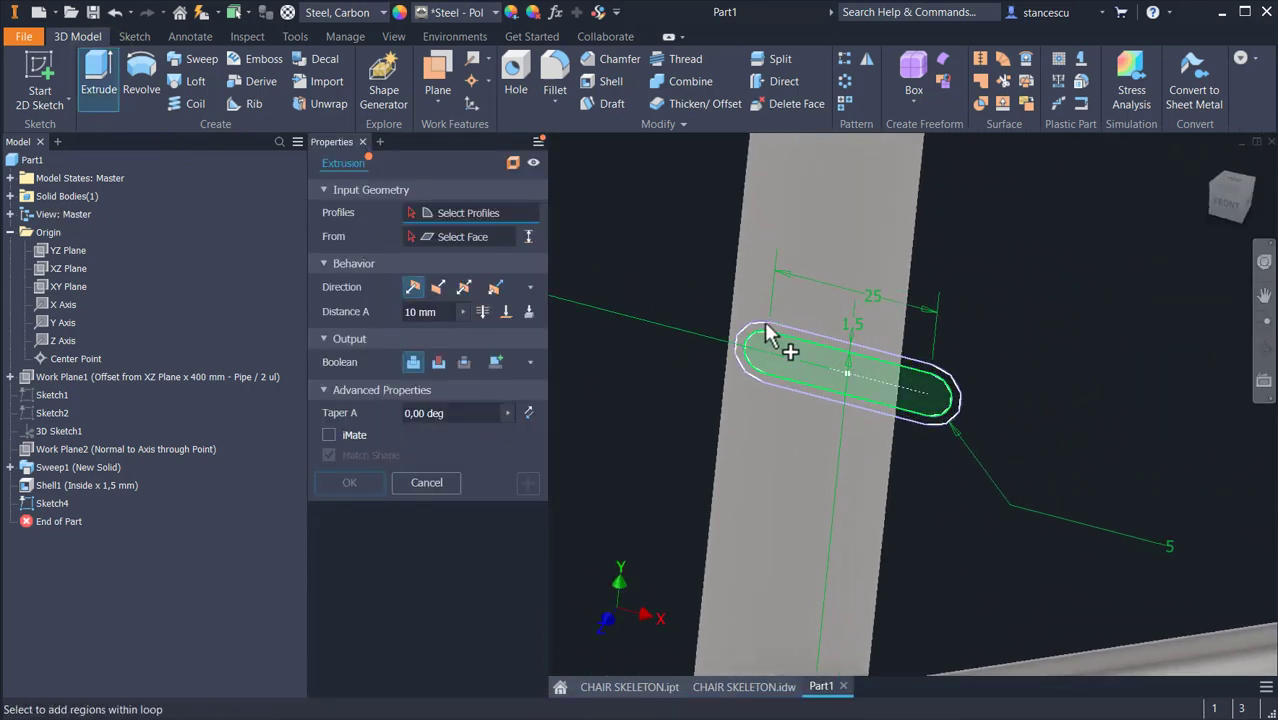
pyautogui.scroll(3, 756, 320)
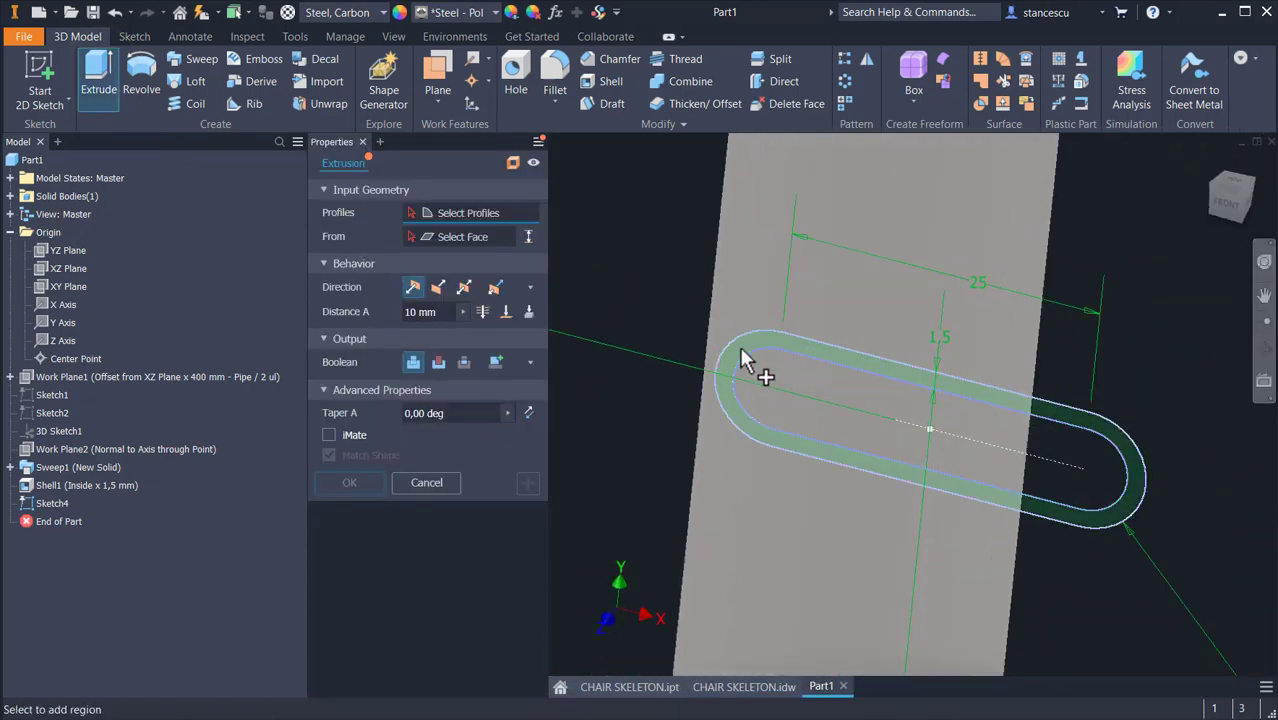
pyautogui.scroll(-4, 733, 511)
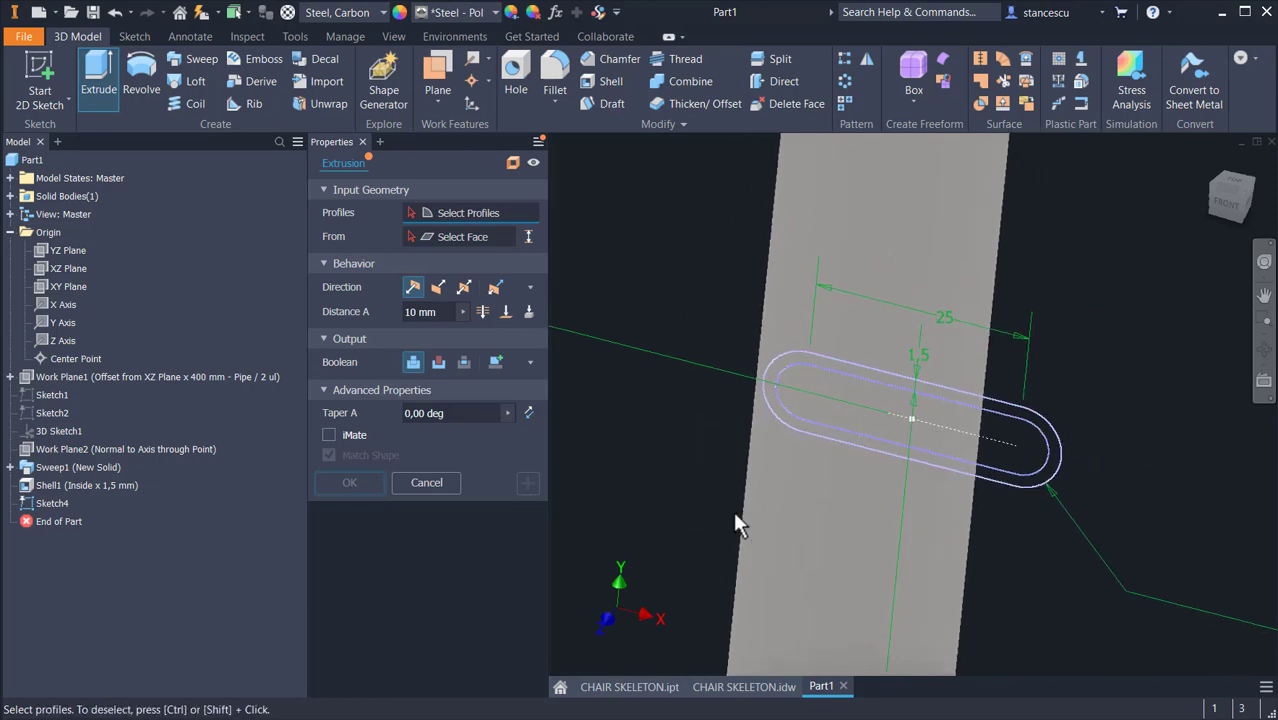
pyautogui.scroll(1, 813, 388)
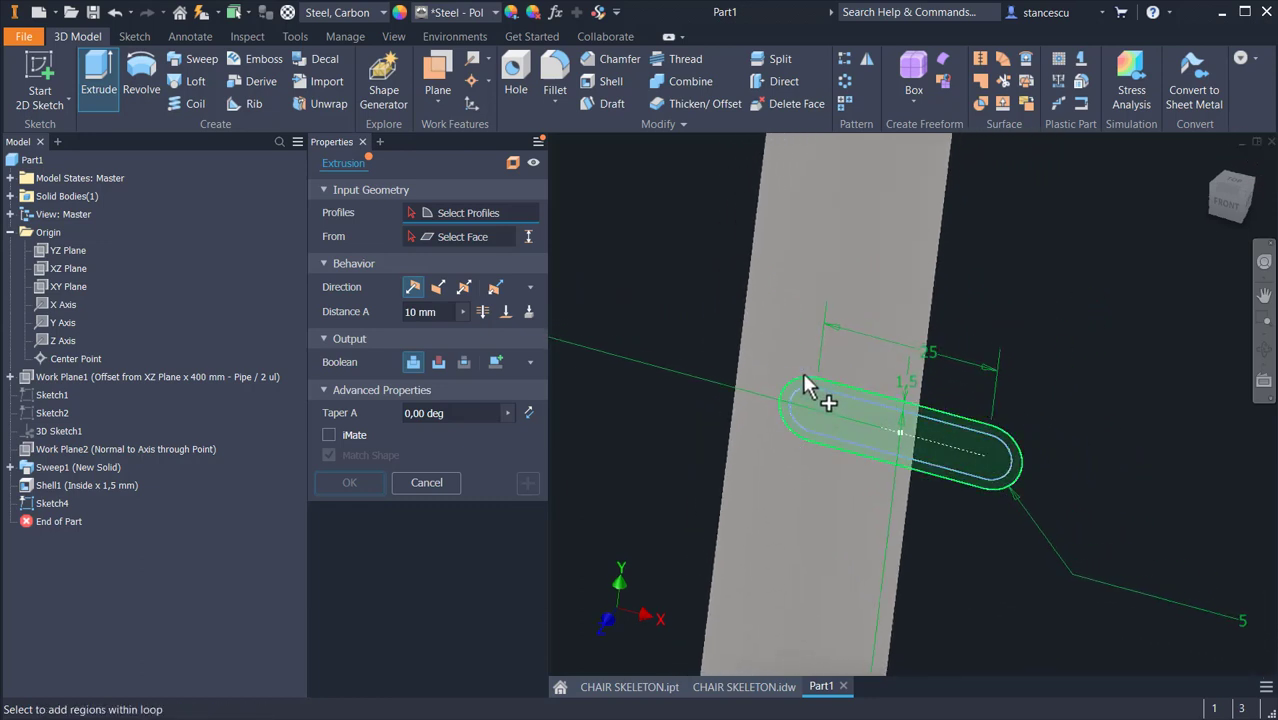
pyautogui.scroll(2, 785, 420)
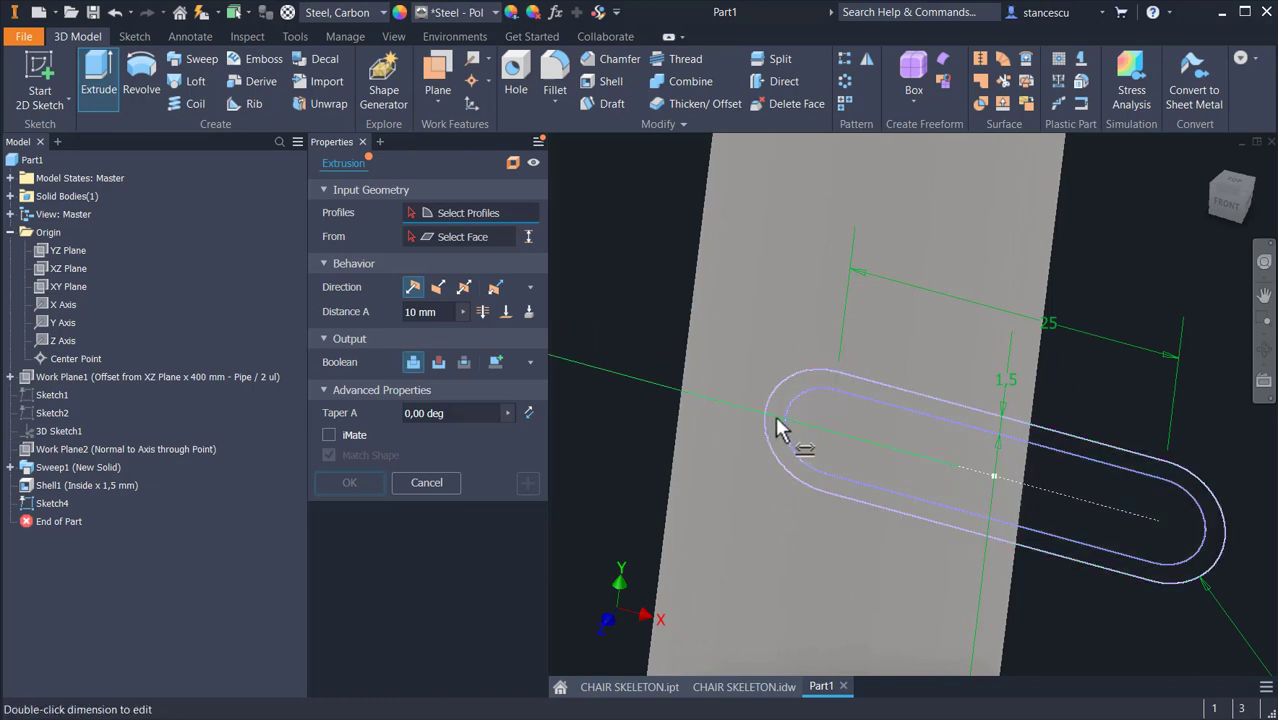
pyautogui.click(778, 442)
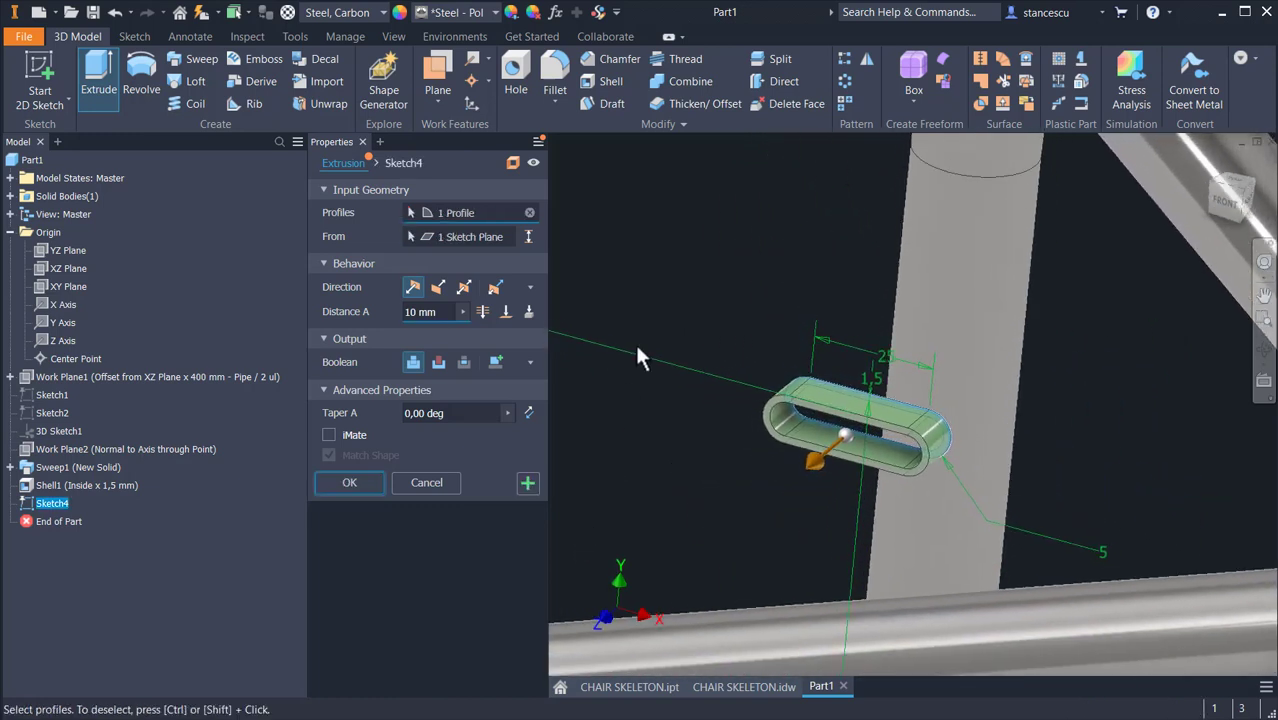
pyautogui.click(438, 287)
pyautogui.click(529, 311)
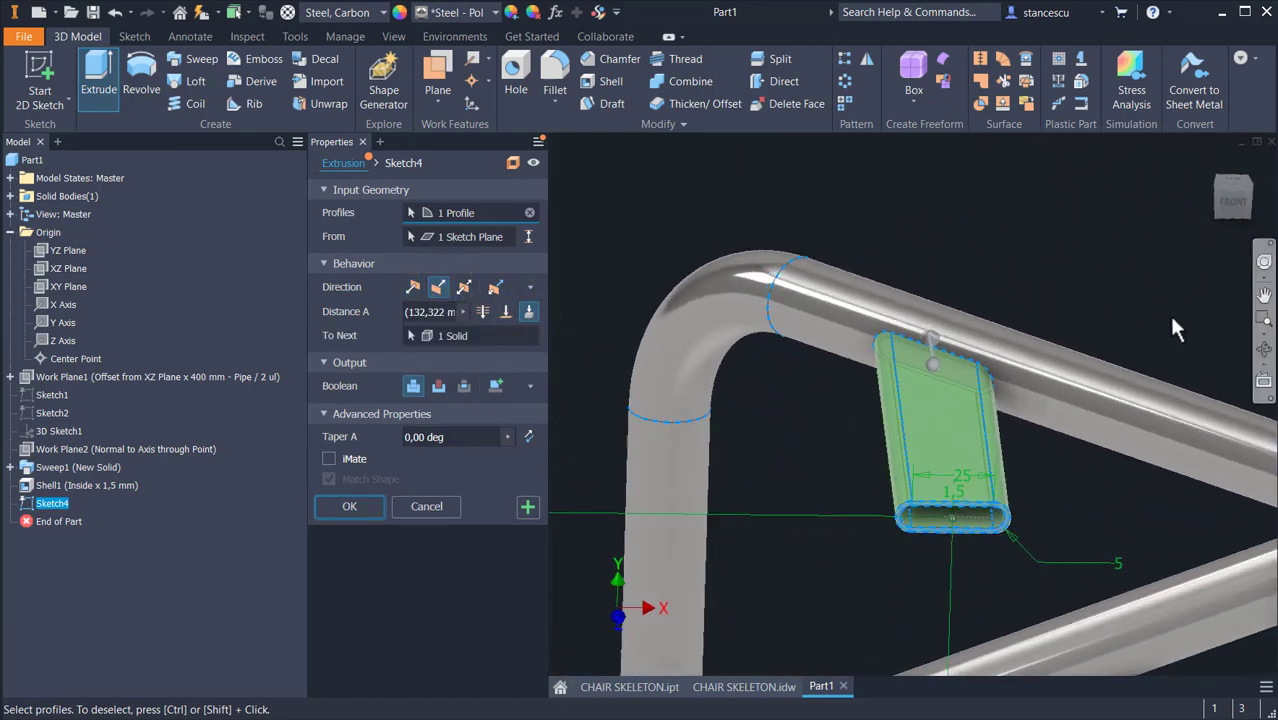
pyautogui.keyDown('shift'); pyautogui.moveTo(1076, 271); pyautogui.dragTo(620, 443, button='middle'); pyautogui.keyUp('shift')
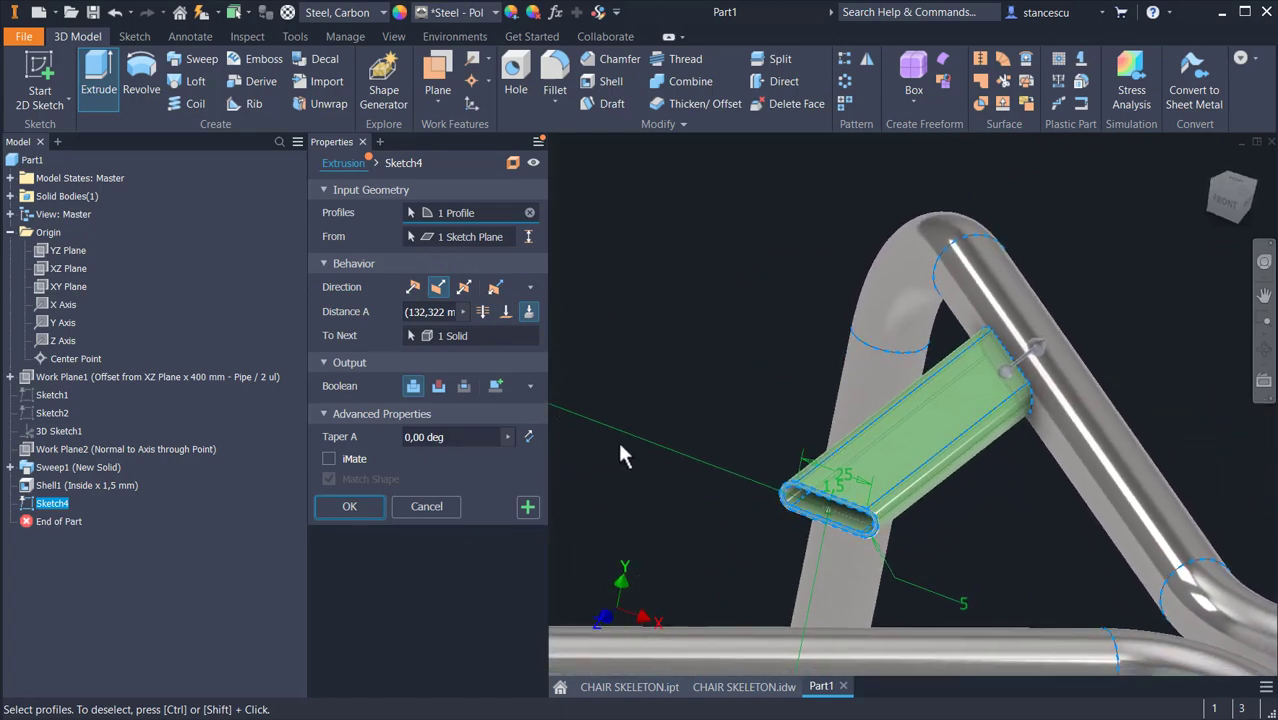
pyautogui.click(528, 507)
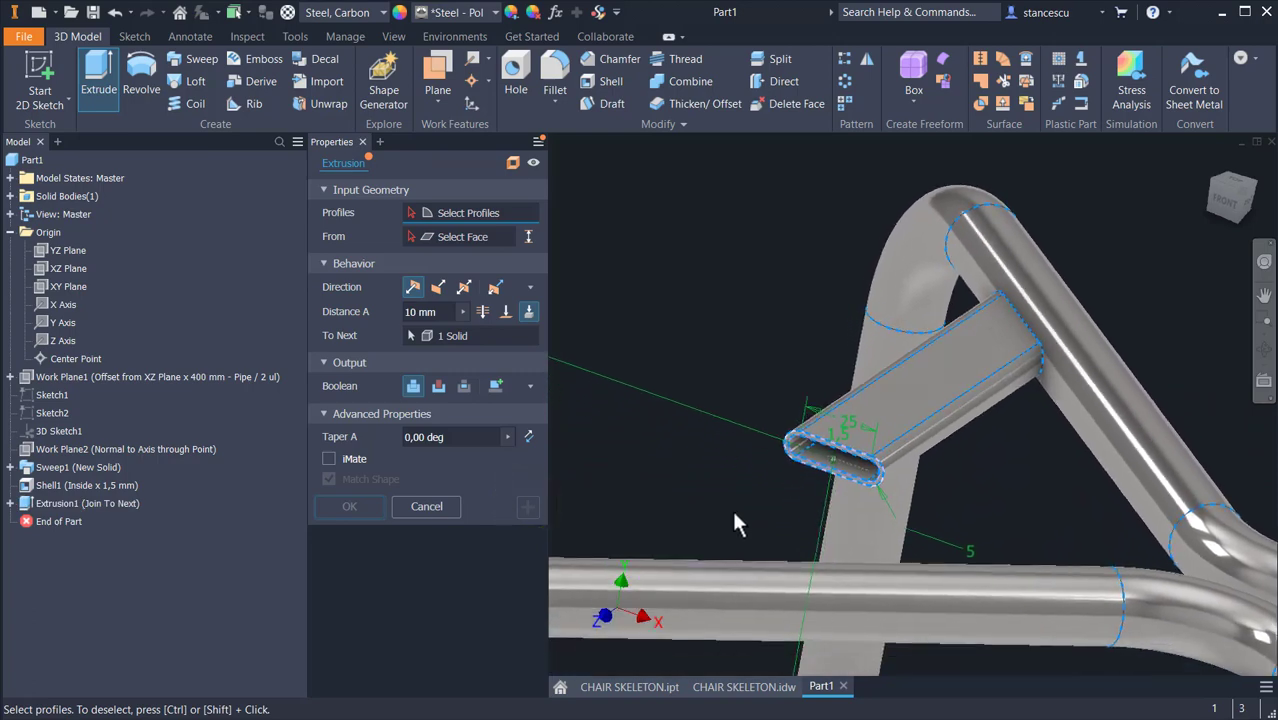
# - Extrude the same slot ring in the default direction up to the opposite tube, joined to the body
pyautogui.scroll(5, 776, 456)
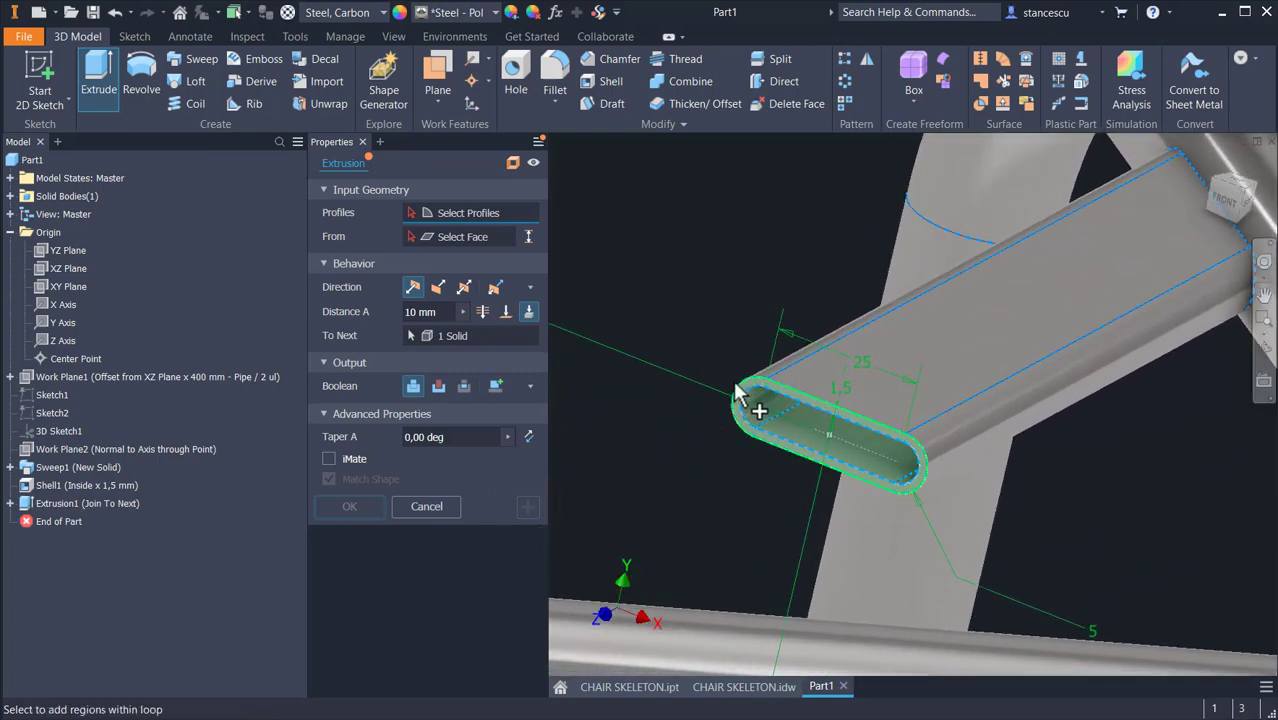
pyautogui.scroll(4, 735, 430)
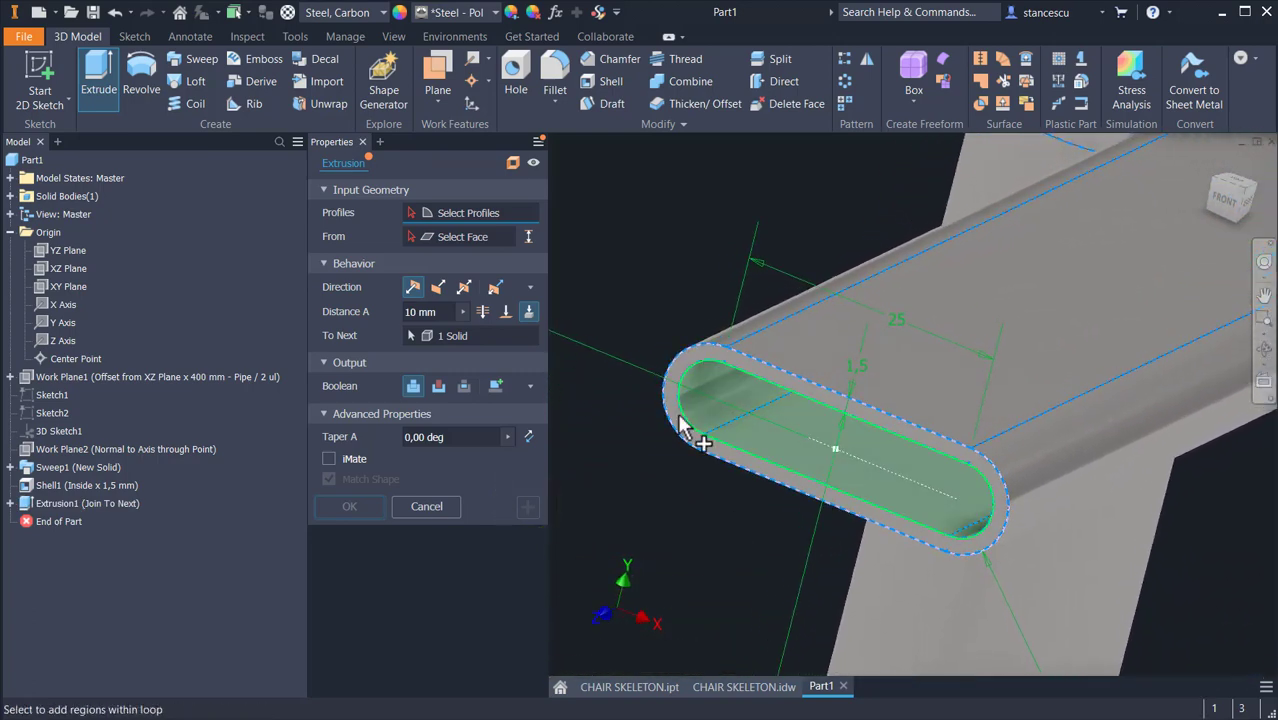
pyautogui.click(674, 413)
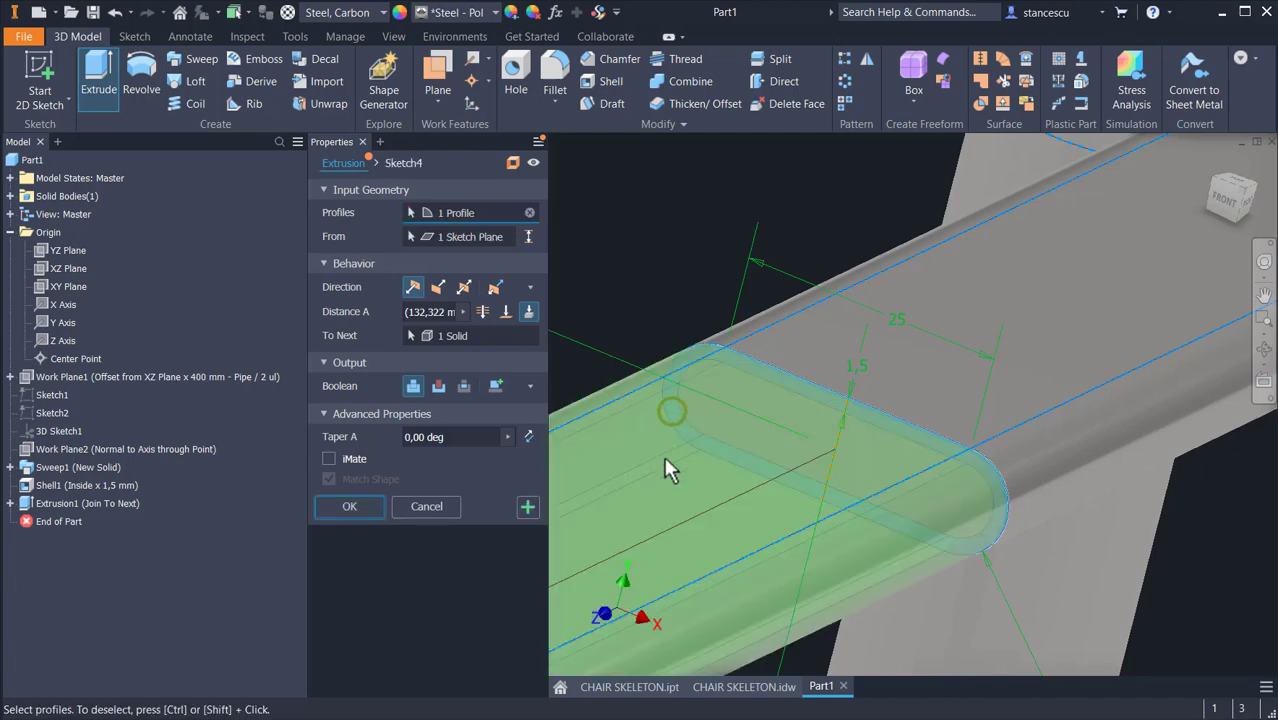
pyautogui.scroll(-8, 670, 408)
pyautogui.keyDown('shift'); pyautogui.moveTo(735, 412); pyautogui.dragTo(646, 360, button='middle'); pyautogui.keyUp('shift')
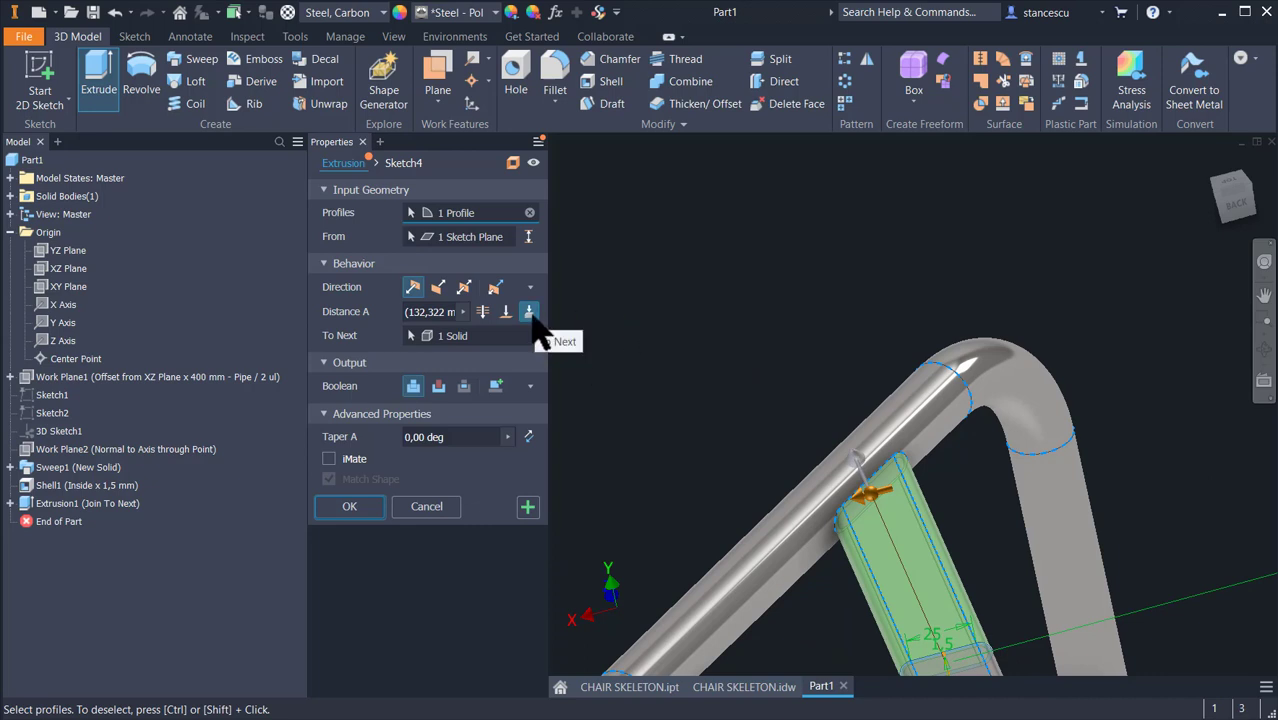
pyautogui.click(352, 508)
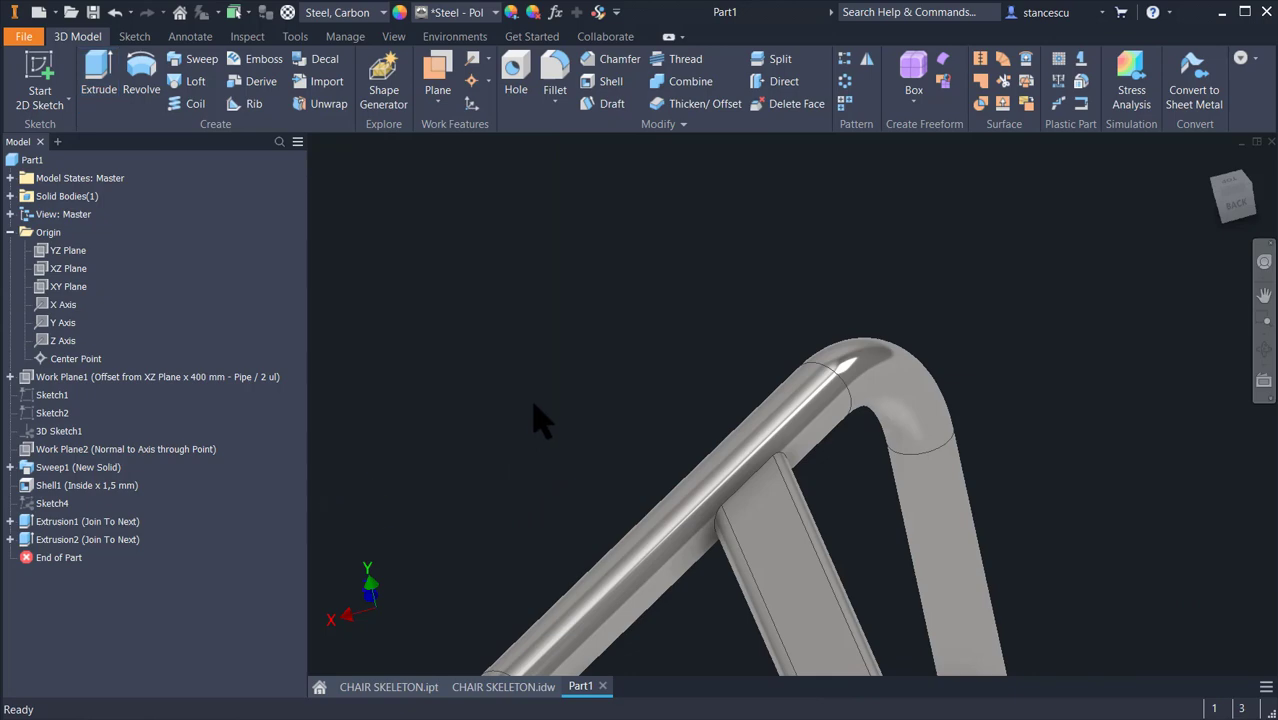
pyautogui.press('F6')
pyautogui.scroll(3, 579, 430)
pyautogui.keyDown('shift'); pyautogui.moveTo(533, 402); pyautogui.dragTo(905, 430, button='middle'); pyautogui.keyUp('shift')
pyautogui.scroll(4, 890, 359)
pyautogui.press('F6')
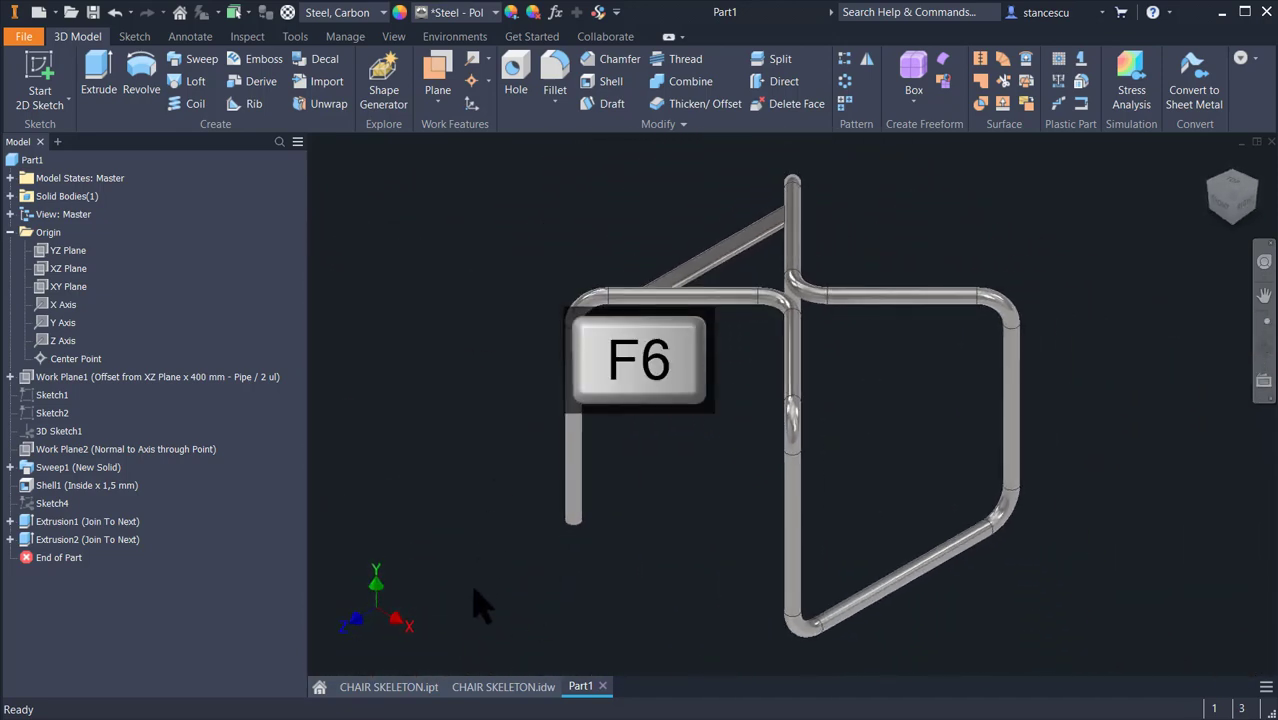
# - Examine the CHAIR SKELETON.idw drawing for the position, spacing and detail D dimensions of the small slots in the cross brace
pyautogui.click(488, 688)
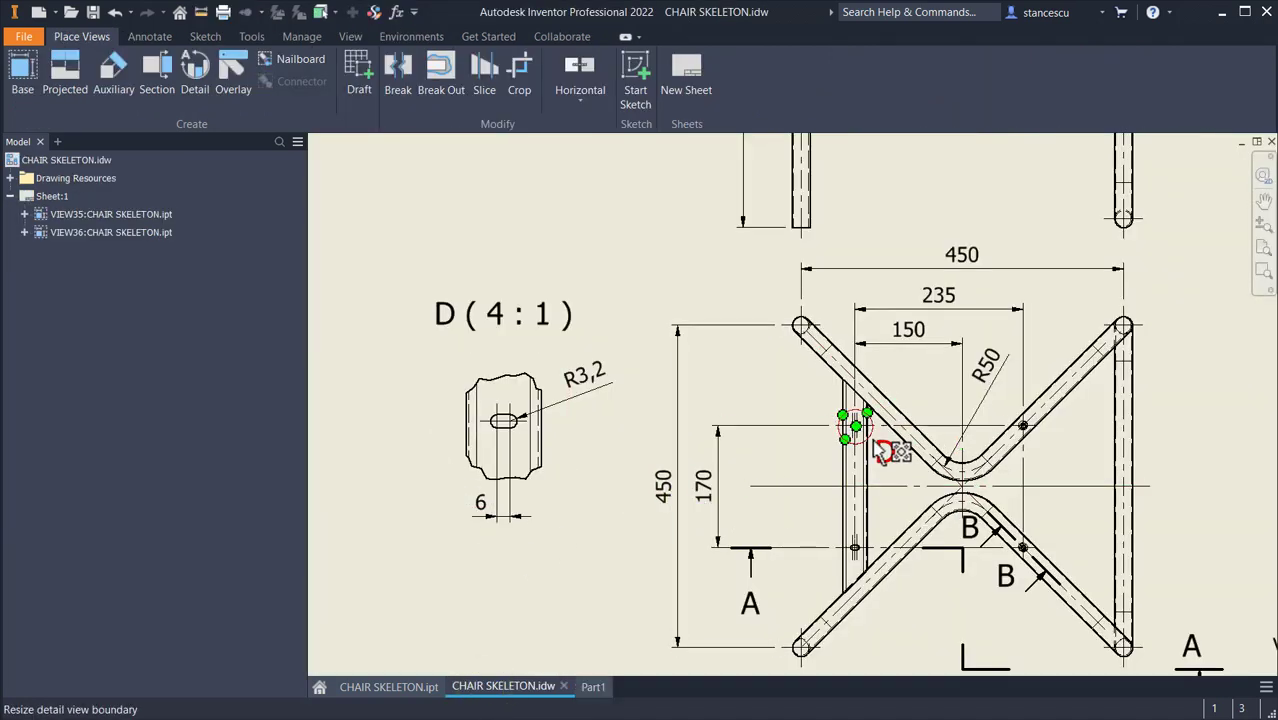
pyautogui.click(780, 426)
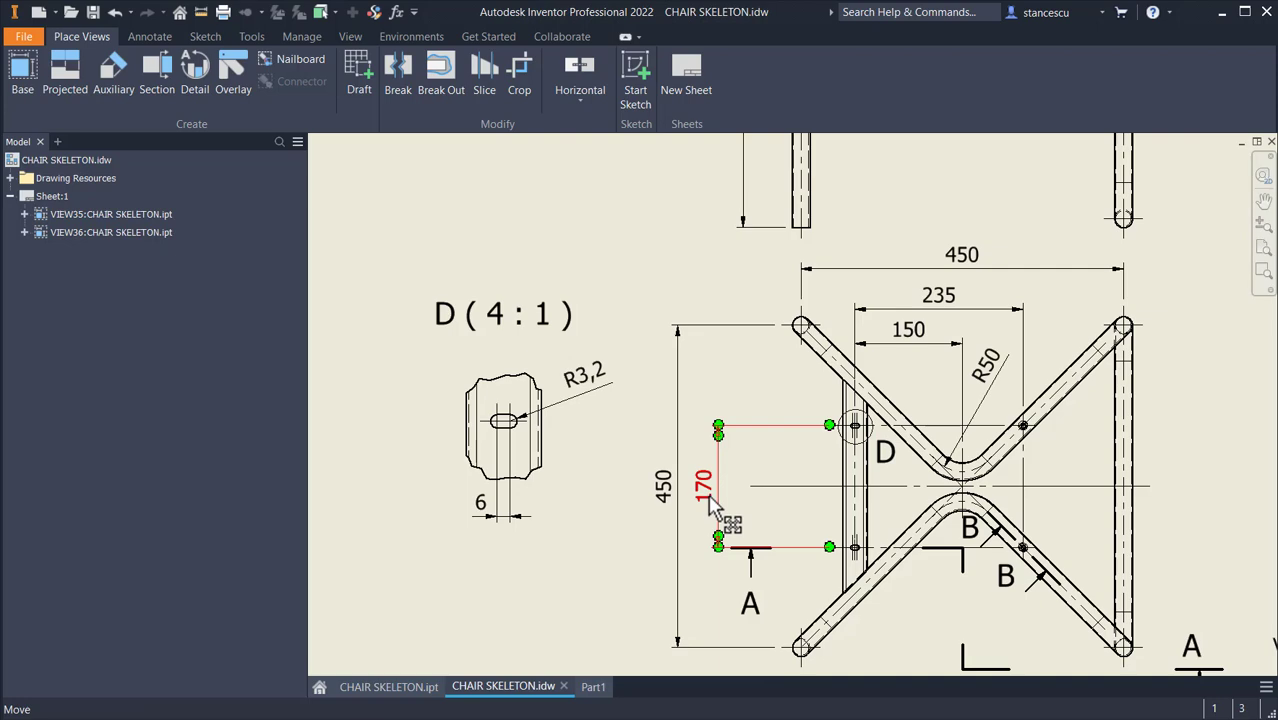
pyautogui.click(752, 390)
pyautogui.moveTo(720, 295)
pyautogui.mouseDown(button='middle')
pyautogui.moveTo(689, 358)
pyautogui.moveTo(684, 572)
pyautogui.mouseUp(button='middle')
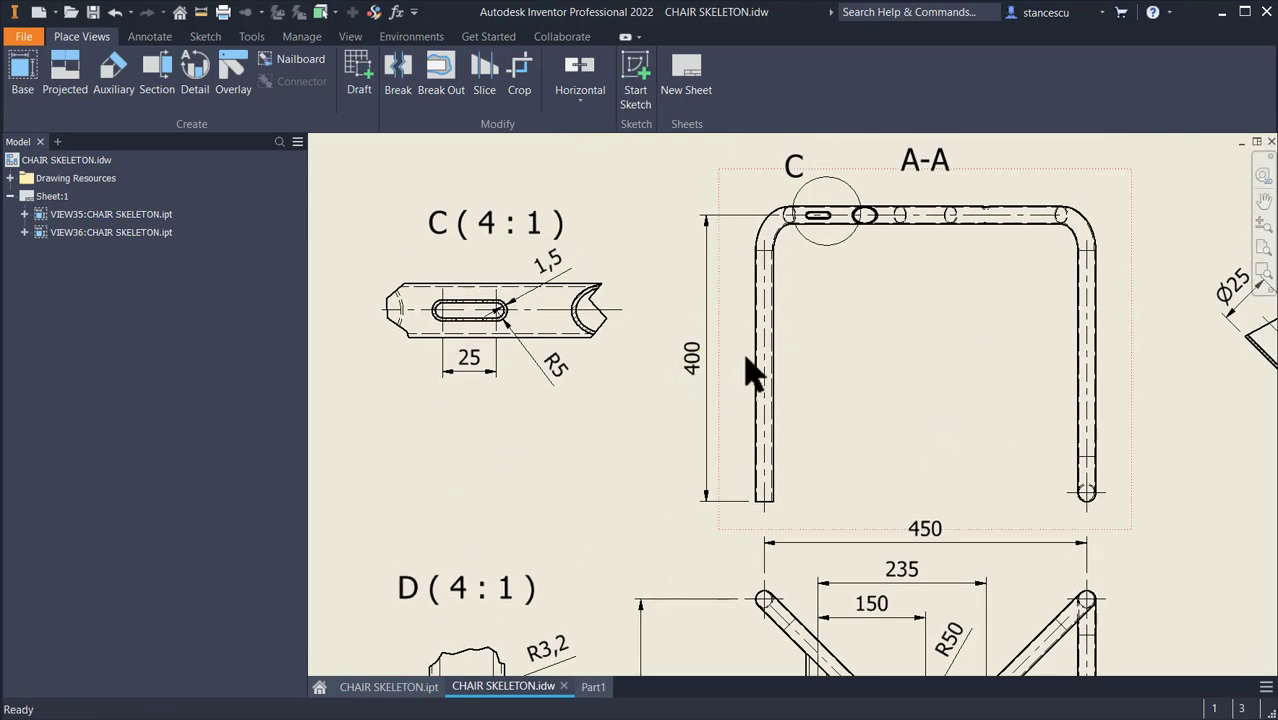
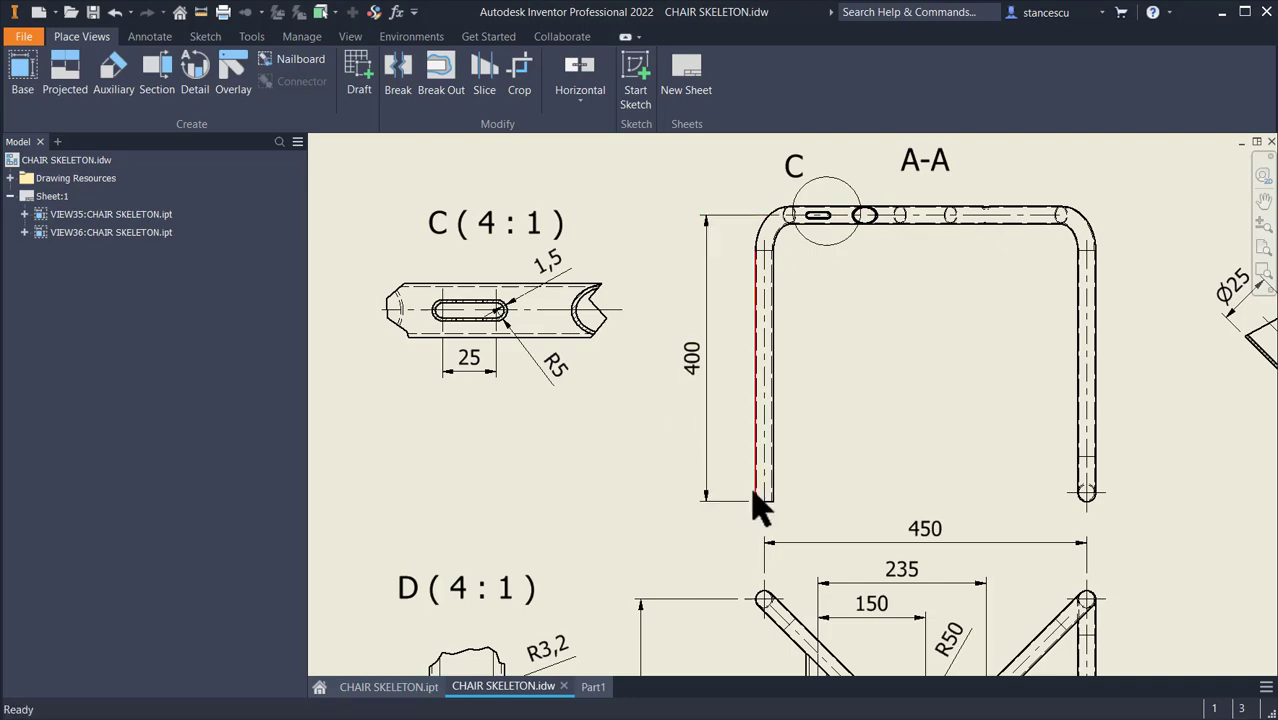
pyautogui.scroll(1, 860, 420)
pyautogui.moveTo(862, 402); pyautogui.dragTo(864, 348, button='middle')
pyautogui.scroll(-4, 524, 602)
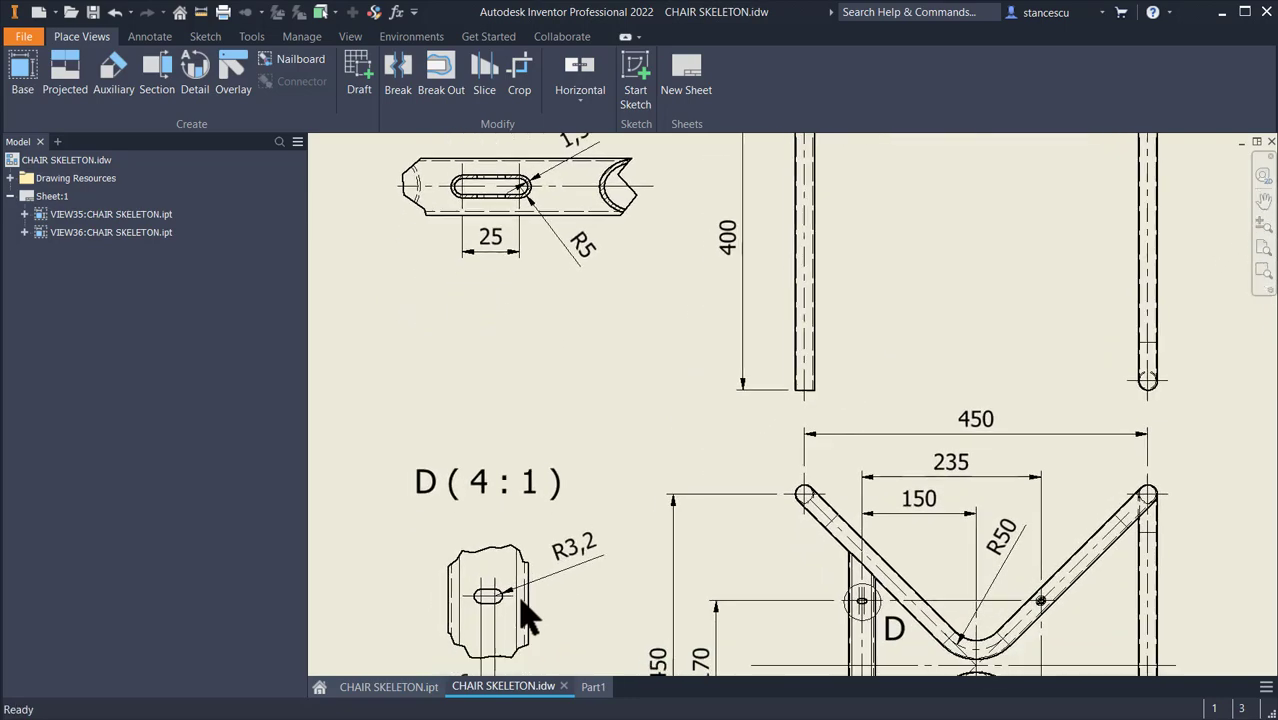
pyautogui.scroll(-2, 596, 580)
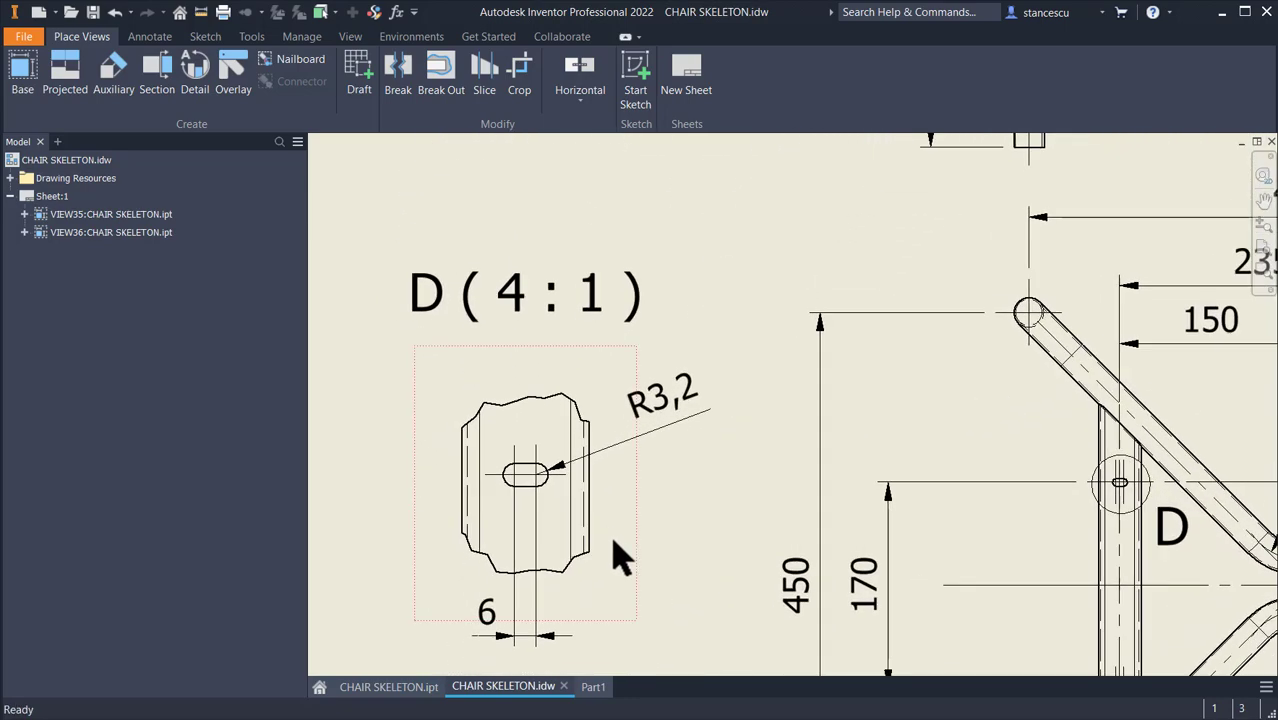
pyautogui.scroll(2, 672, 600)
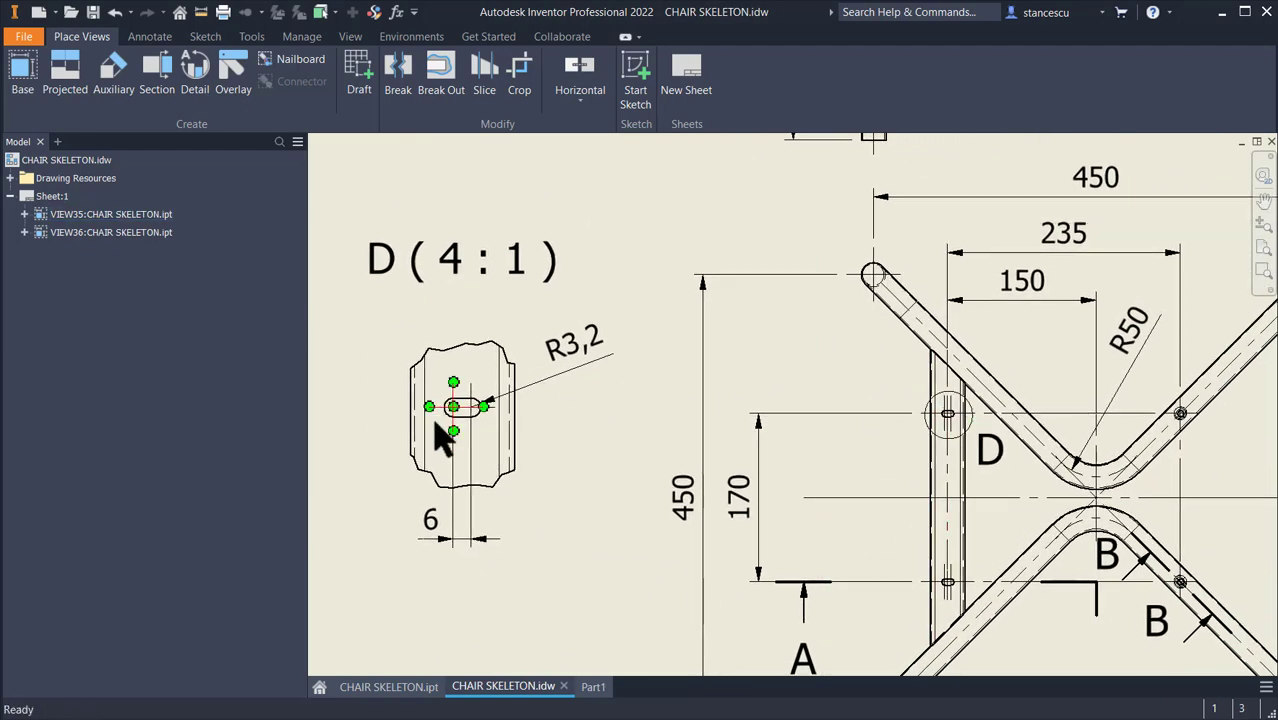
pyautogui.click(608, 358)
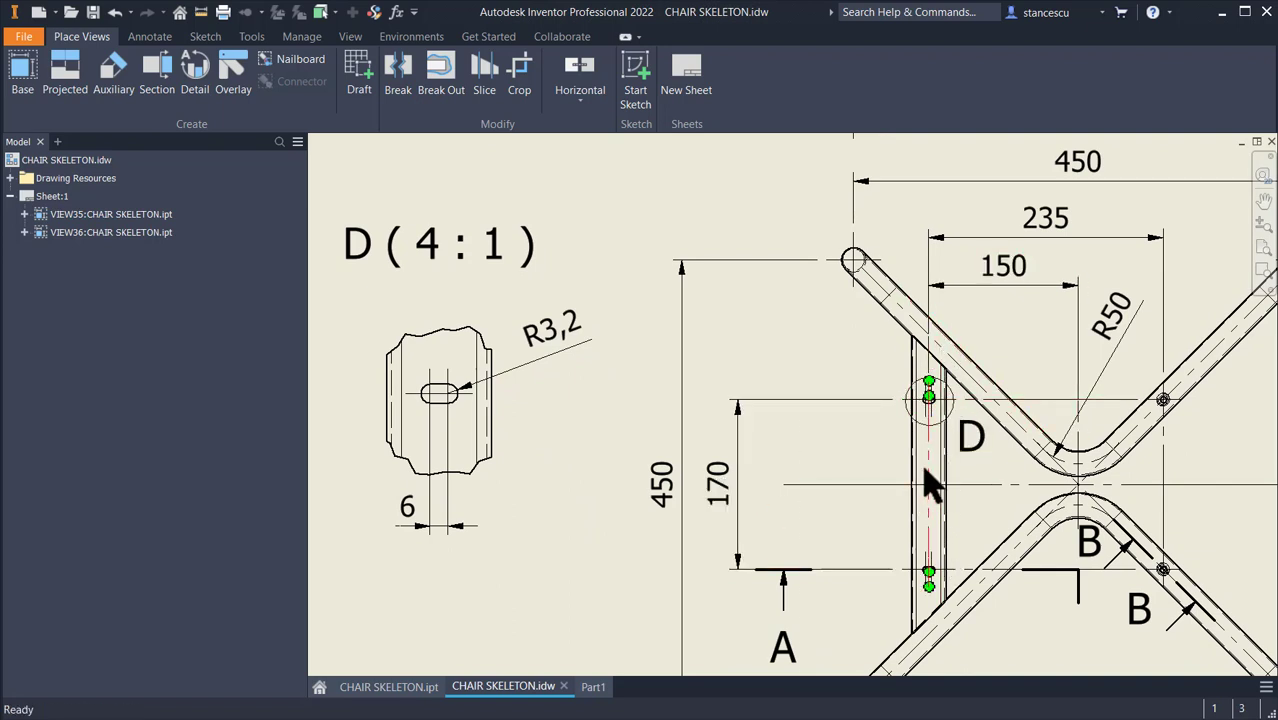
# - Return to Part1 and start a new sketch on the upper flat face of the cross brace
pyautogui.click(593, 687)
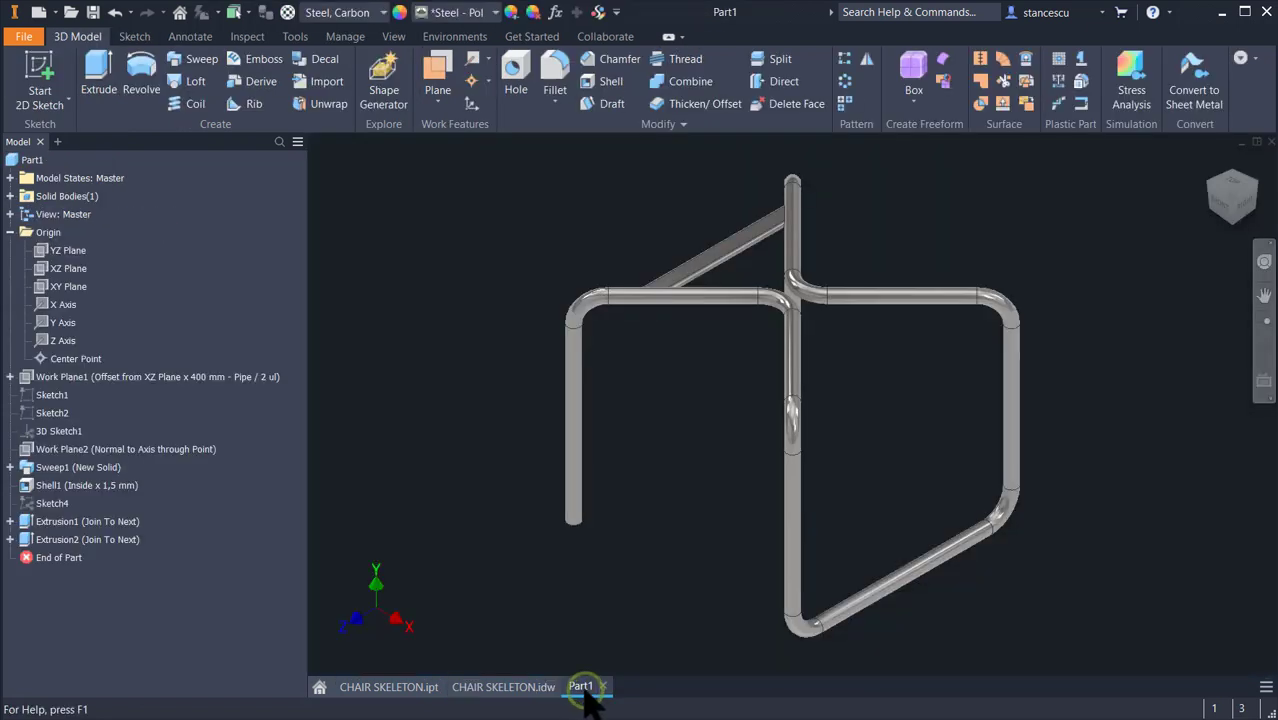
pyautogui.scroll(-5, 660, 300)
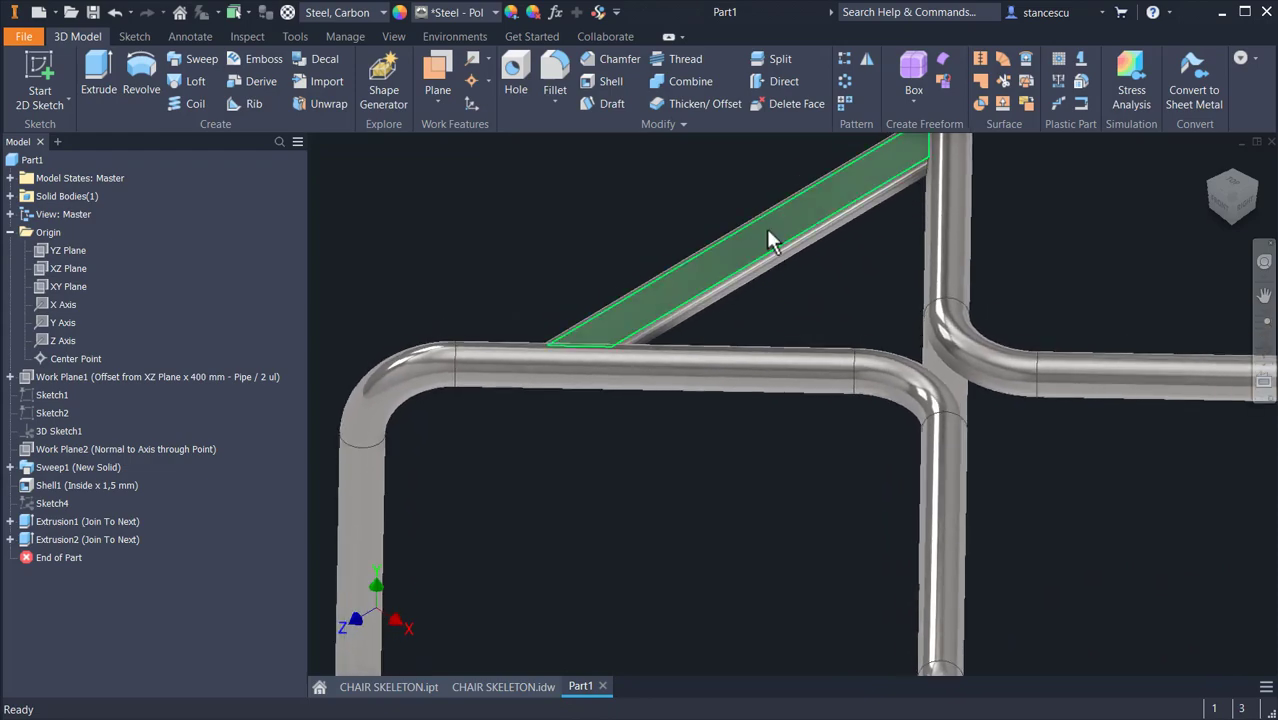
pyautogui.click(766, 230)
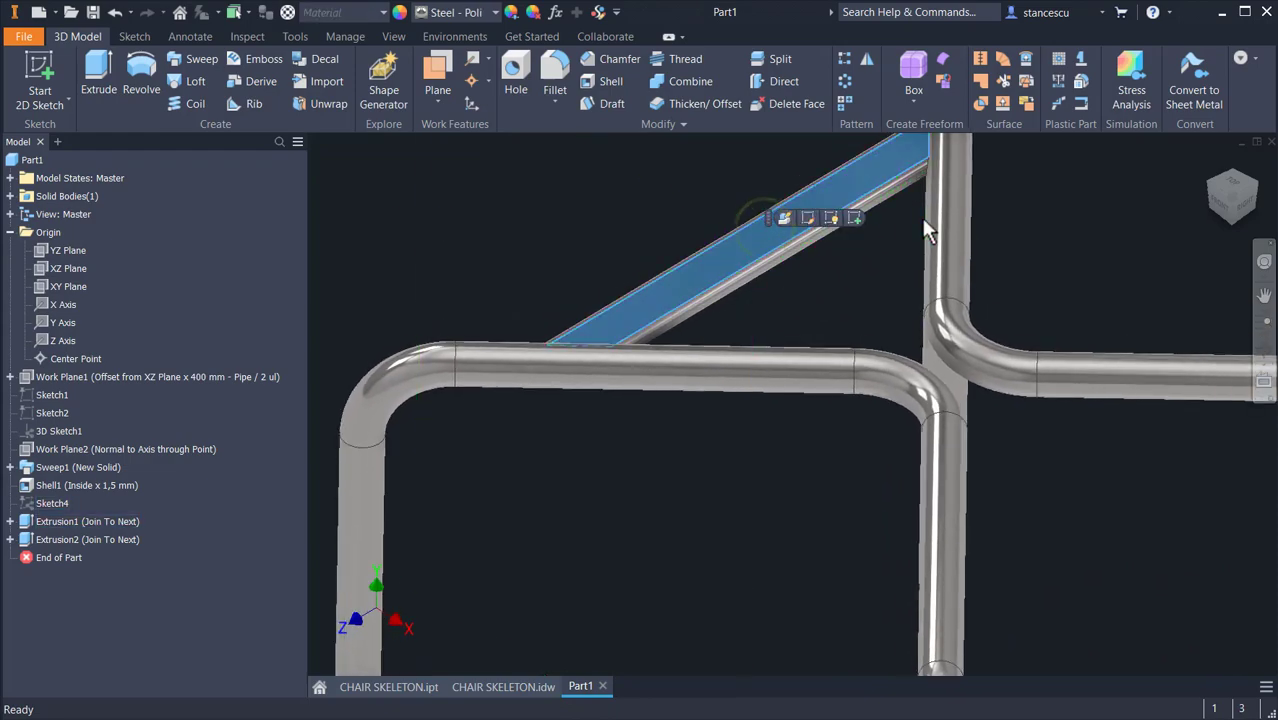
pyautogui.click(855, 219)
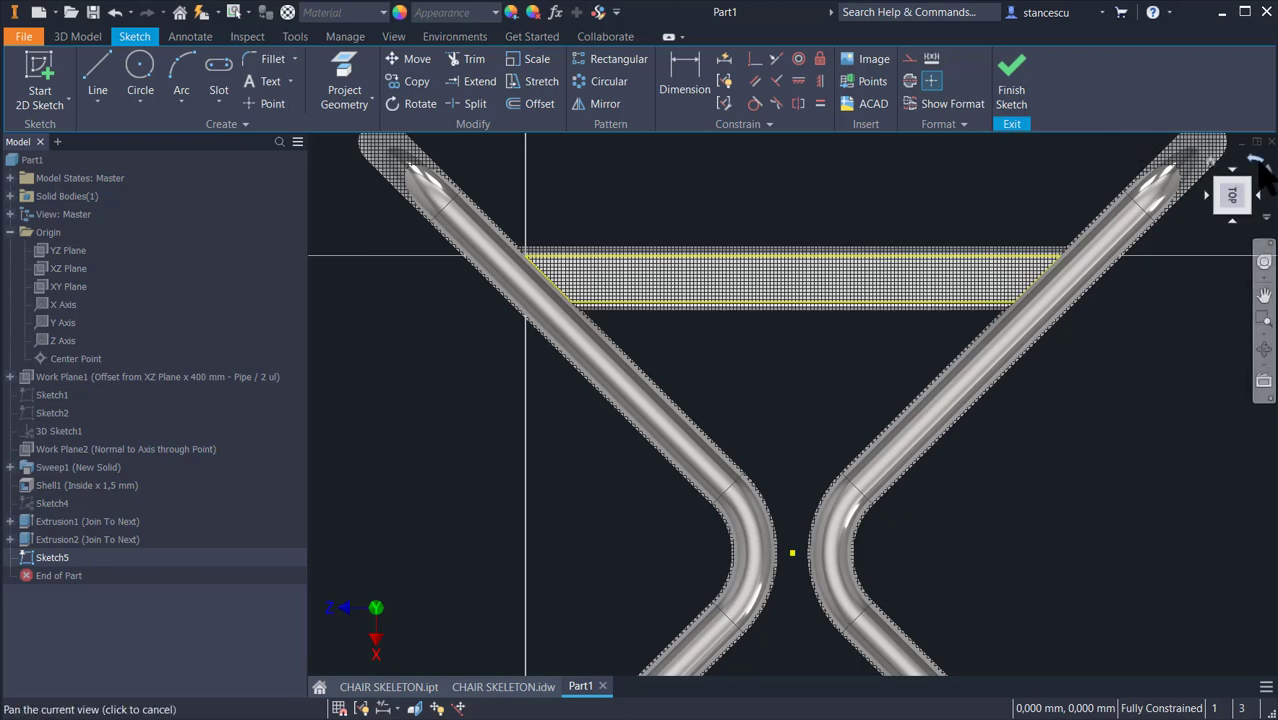
# - Sketch a horizontal centre-to-centre slot across the flat cross bar, about 12 mm between its end centres
pyautogui.click(1257, 161)
pyautogui.scroll(-3, 700, 343)
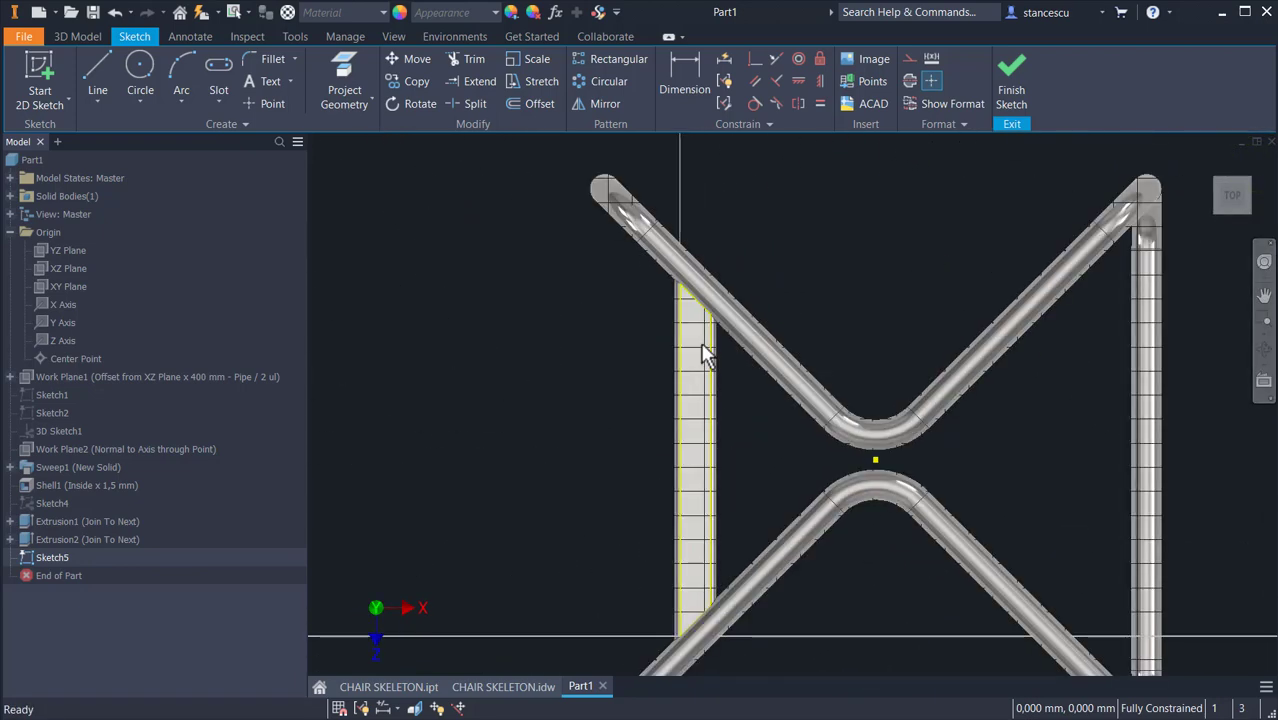
pyautogui.scroll(-2, 704, 355)
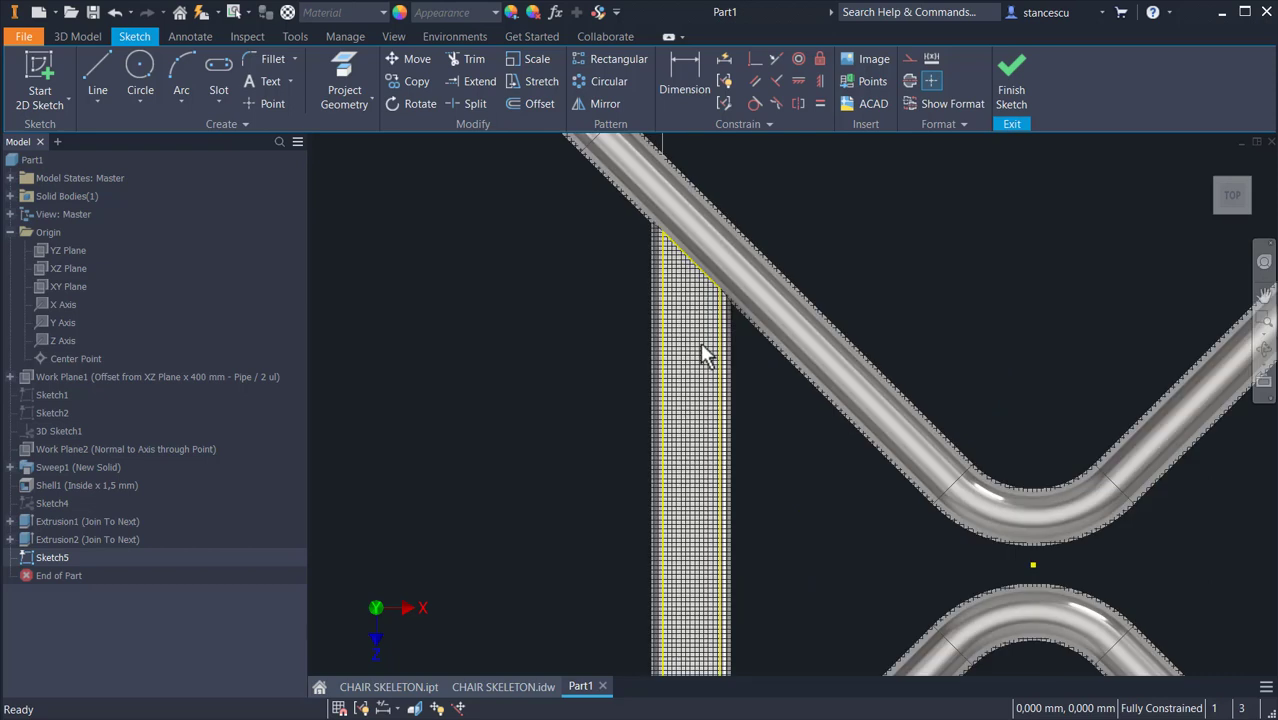
pyautogui.click(222, 70)
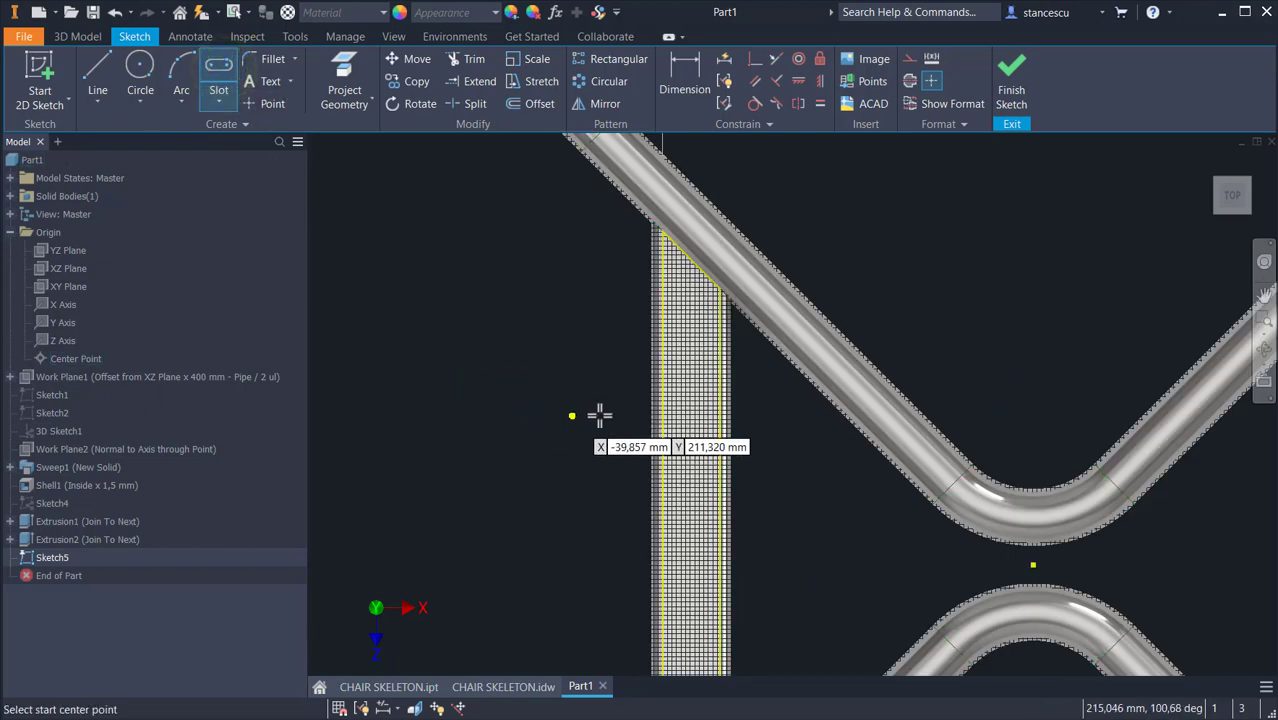
pyautogui.click(682, 395)
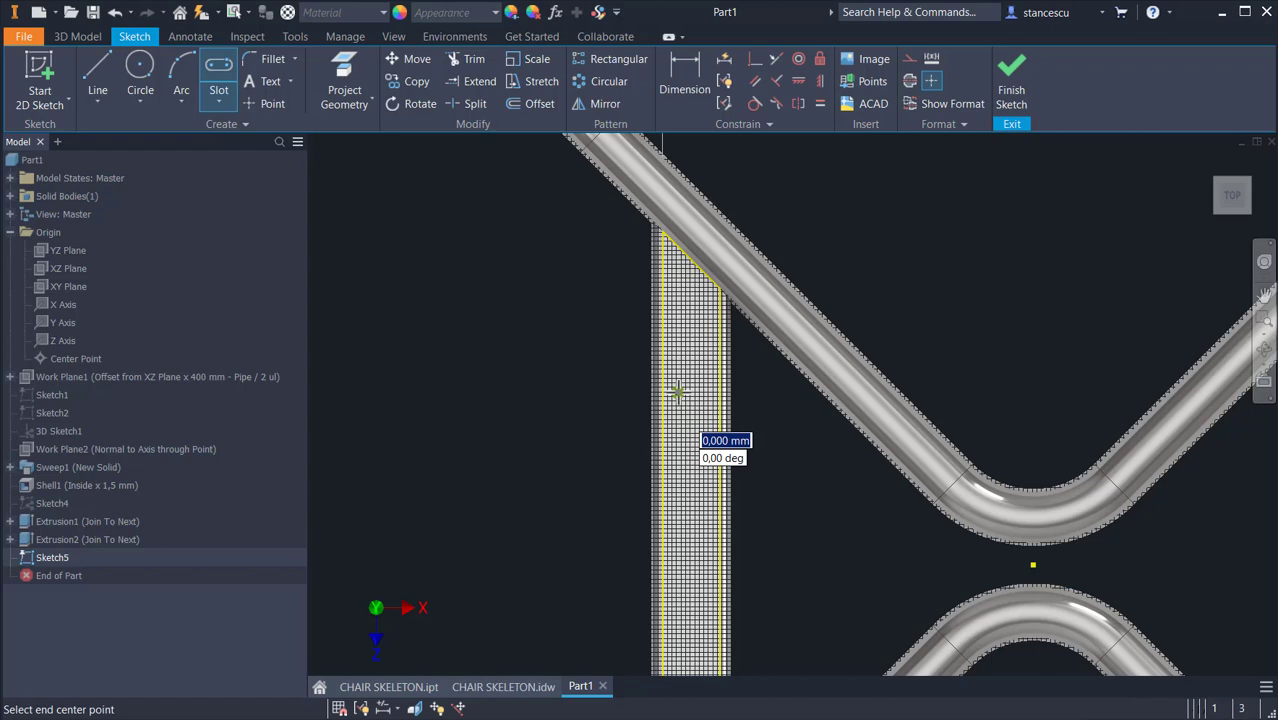
pyautogui.click(705, 393)
pyautogui.click(692, 386)
pyautogui.scroll(2, 680, 455)
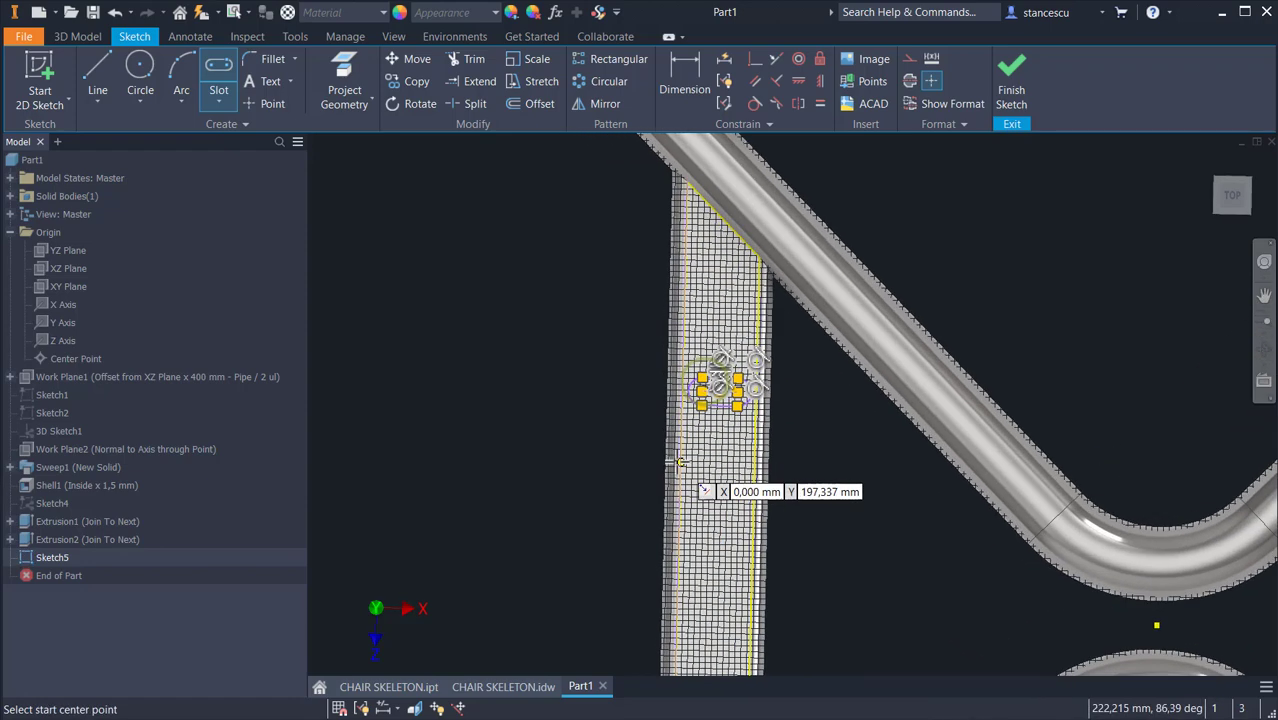
pyautogui.scroll(2, 680, 462)
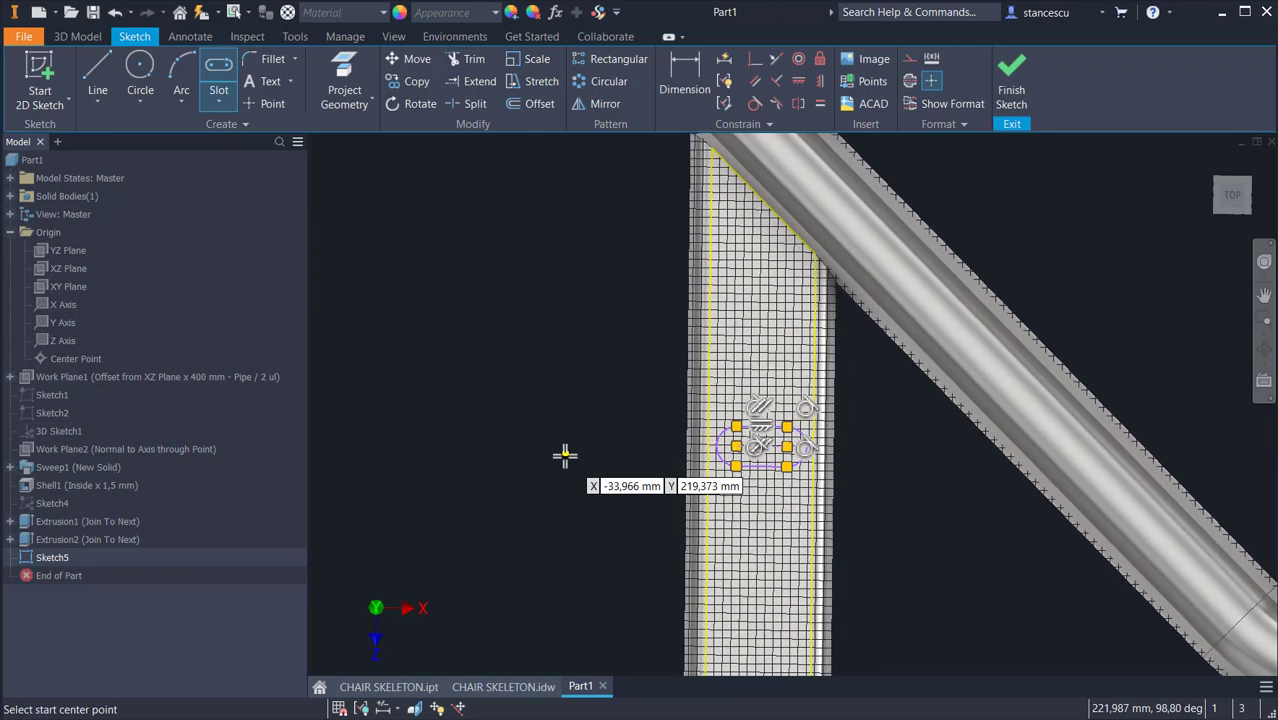
pyautogui.scroll(2, 565, 455)
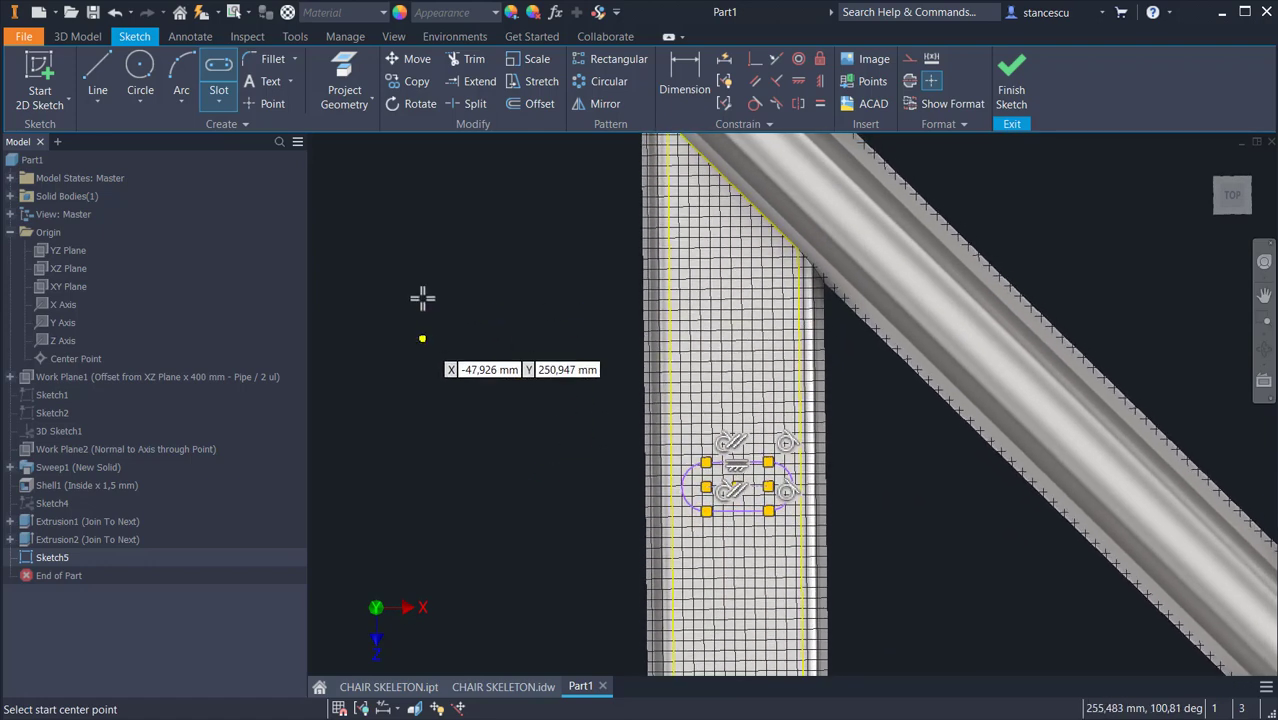
# - Dimension the slot with 6 mm between its end centres and a 4 mm end radius
pyautogui.click(688, 86)
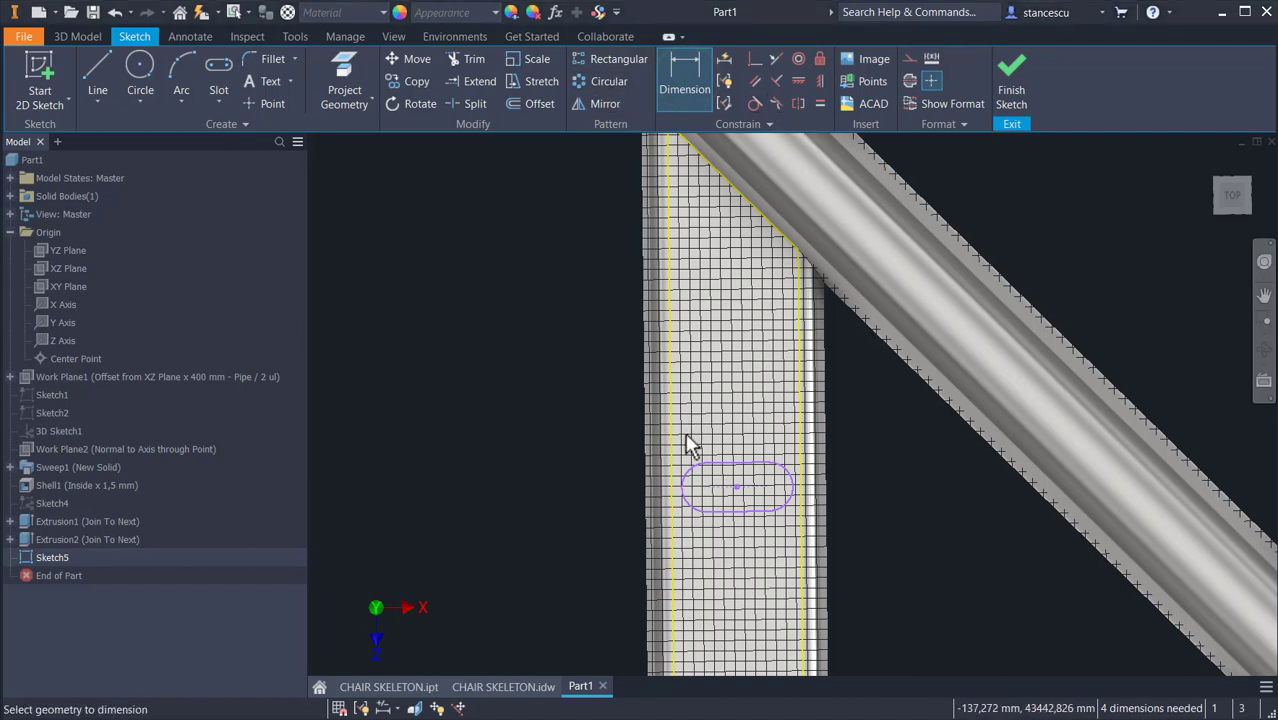
pyautogui.click(718, 468)
pyautogui.click(721, 440)
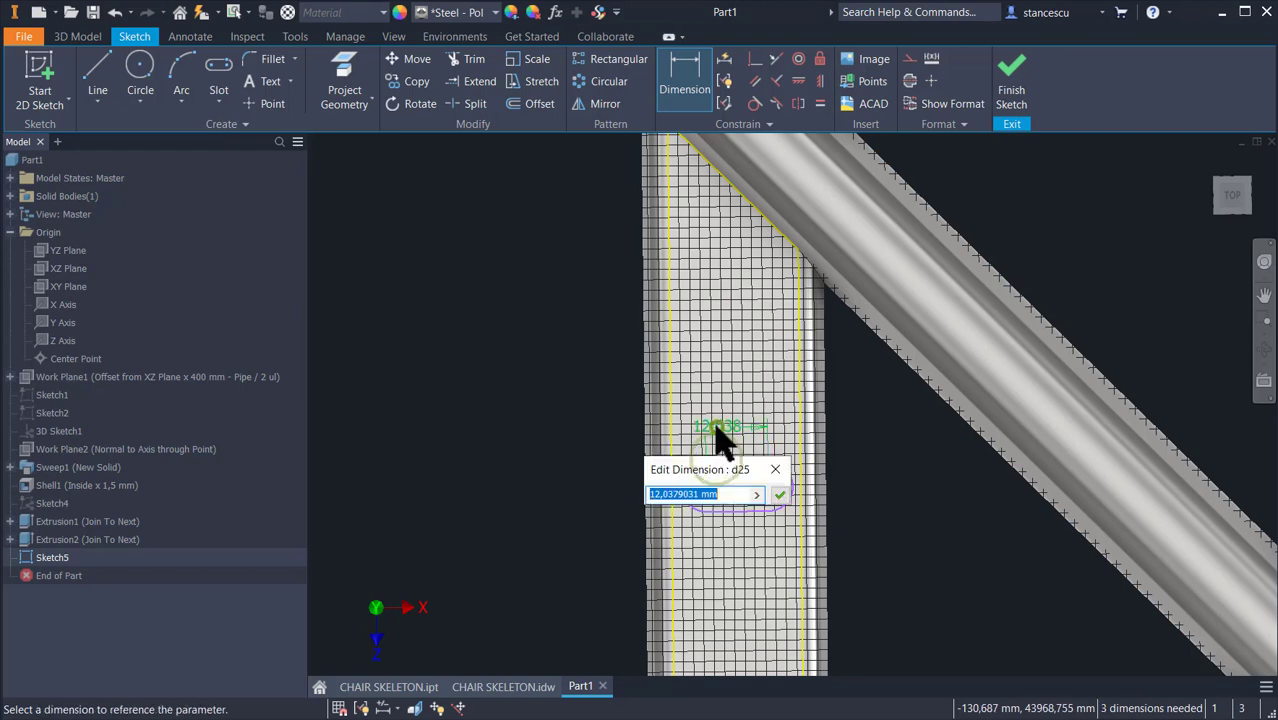
pyautogui.press('Return')
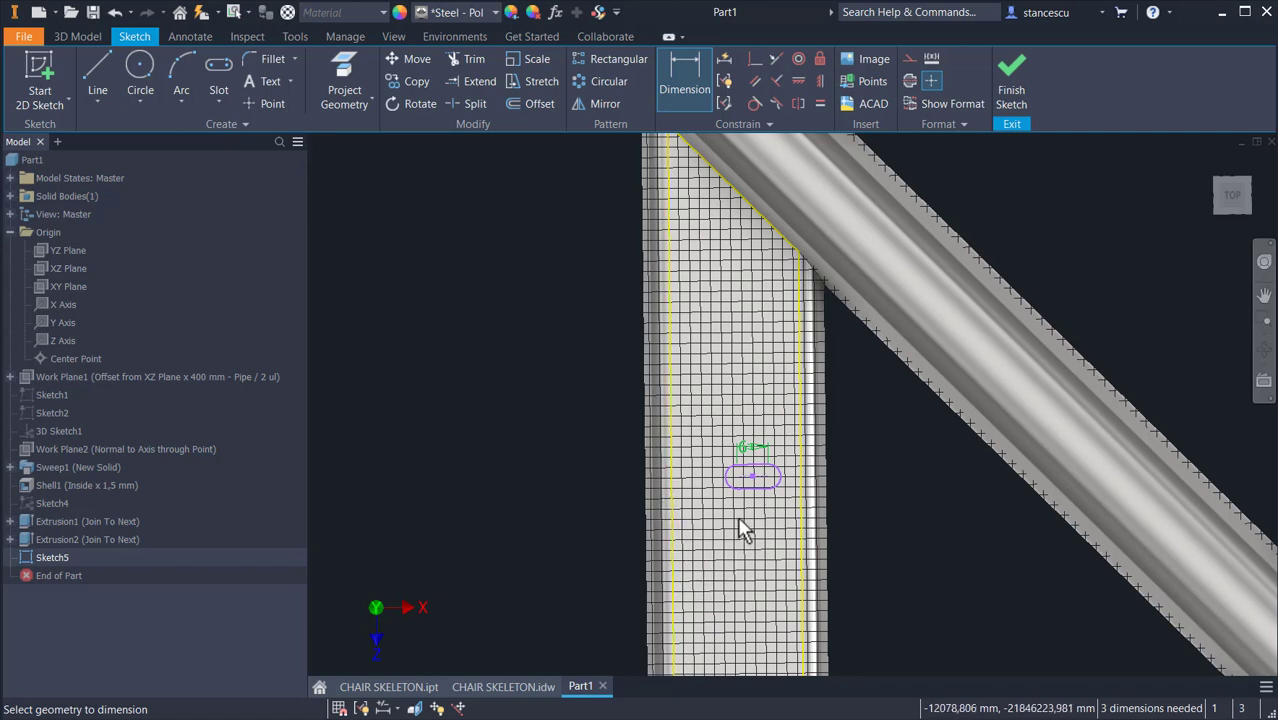
pyautogui.click(783, 485)
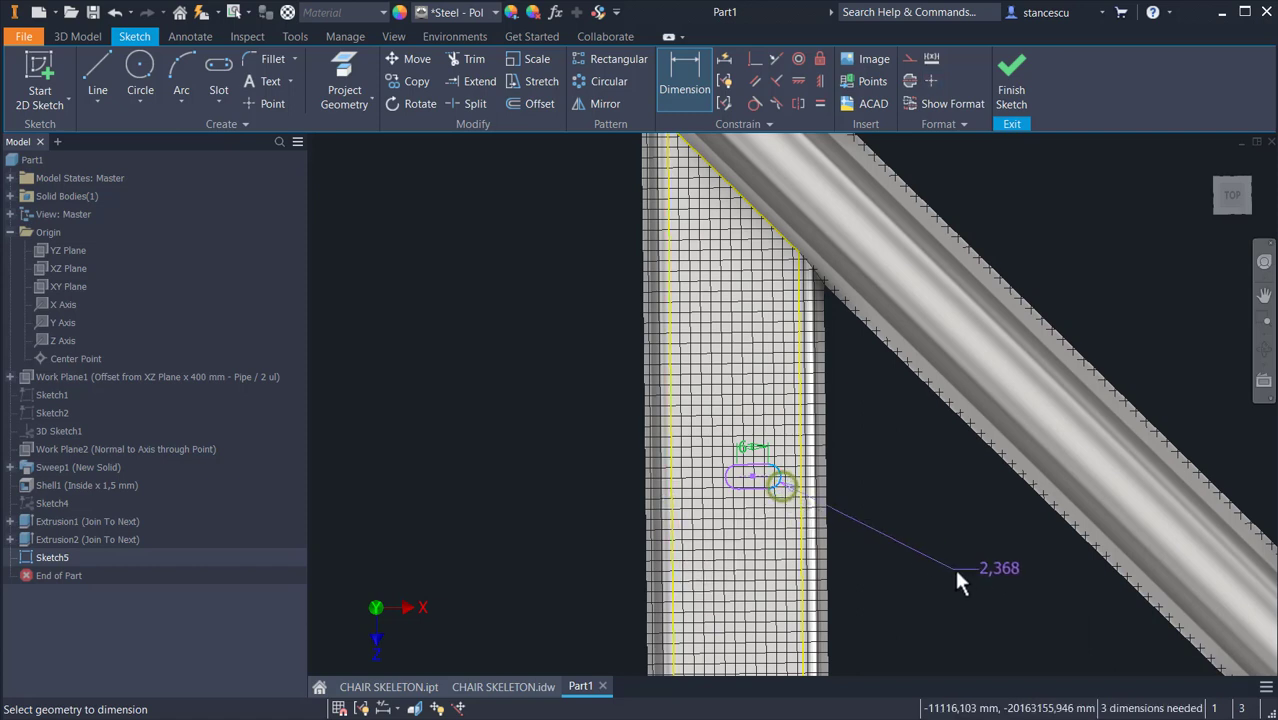
pyautogui.click(954, 566)
pyautogui.write('4')
pyautogui.press('Return')
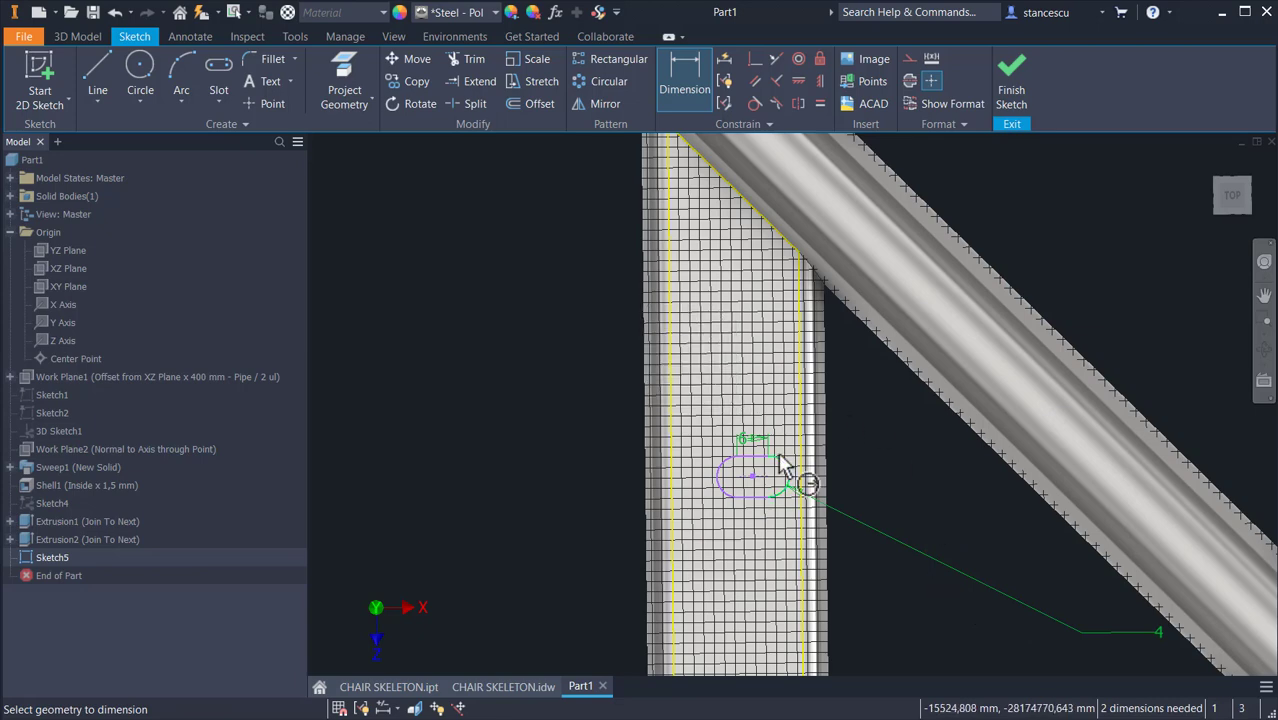
# - Dimension the horizontal distance from the slot's centre point to the projected origin point as 150 mm
pyautogui.scroll(-2, 728, 400)
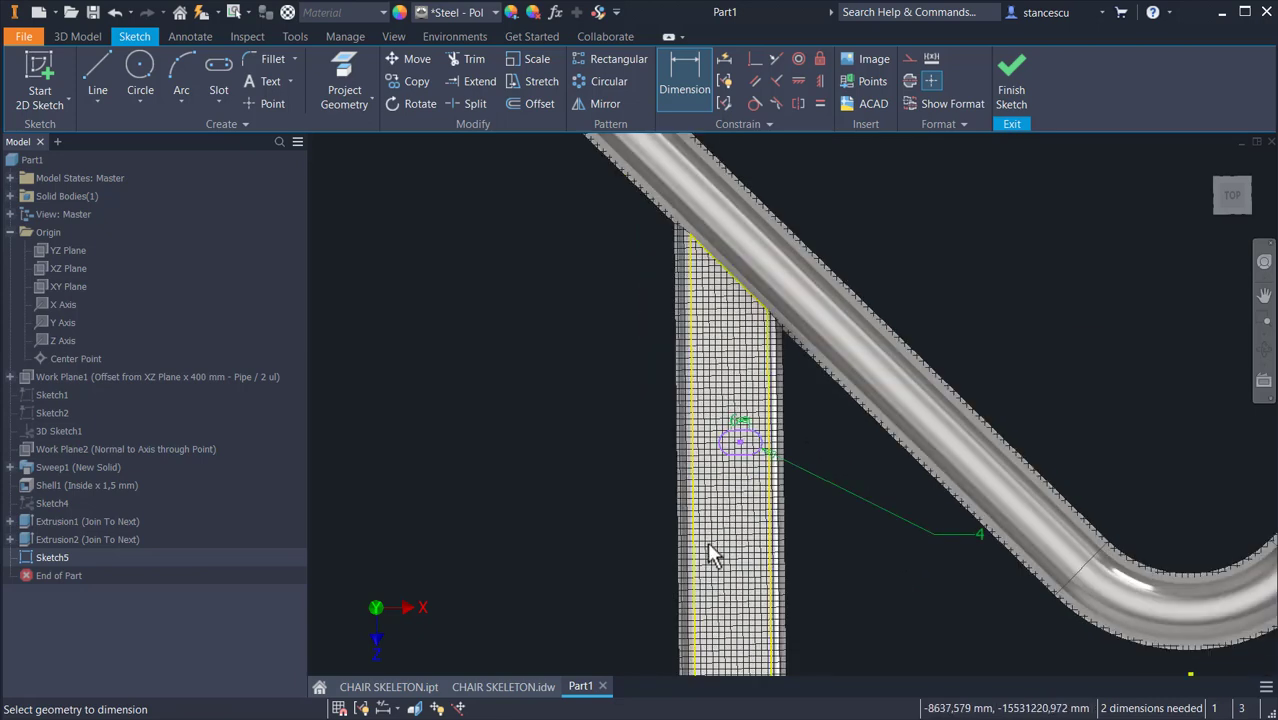
pyautogui.moveTo(710, 555); pyautogui.dragTo(665, 394, button='middle')
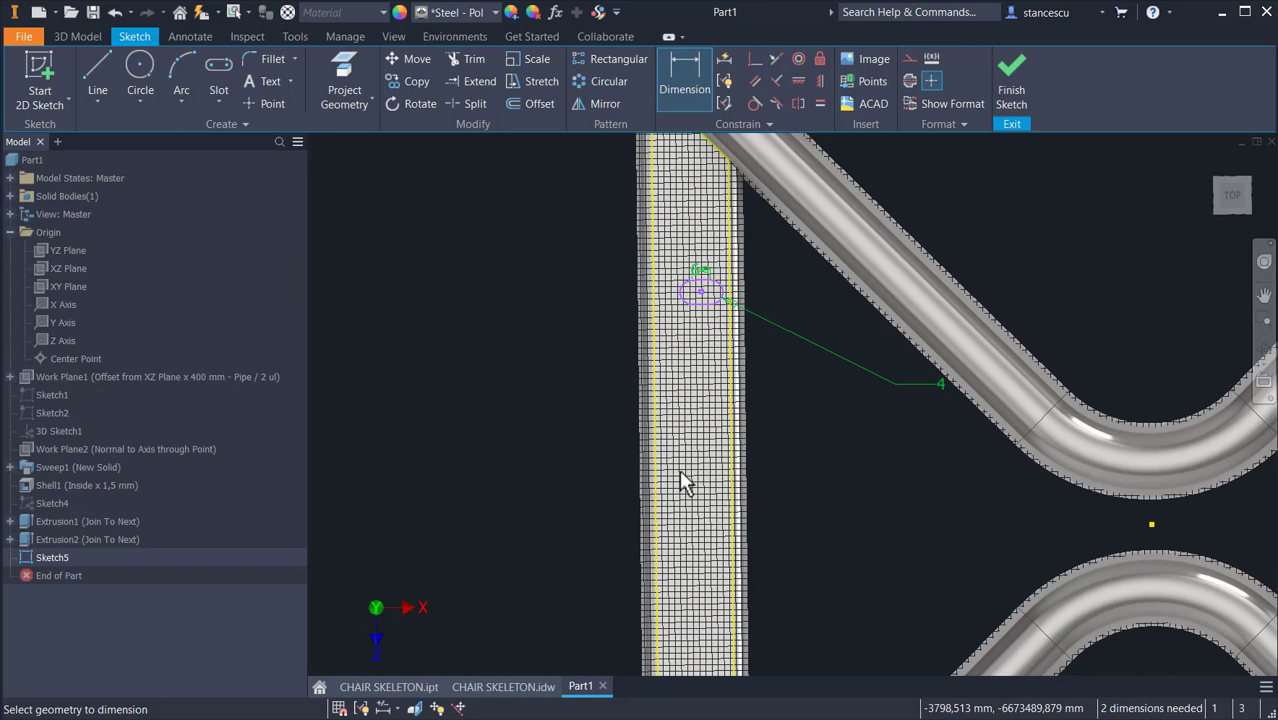
pyautogui.moveTo(612, 567)
pyautogui.mouseDown(button='middle')
pyautogui.moveTo(642, 528)
pyautogui.moveTo(562, 571)
pyautogui.mouseUp(button='middle')
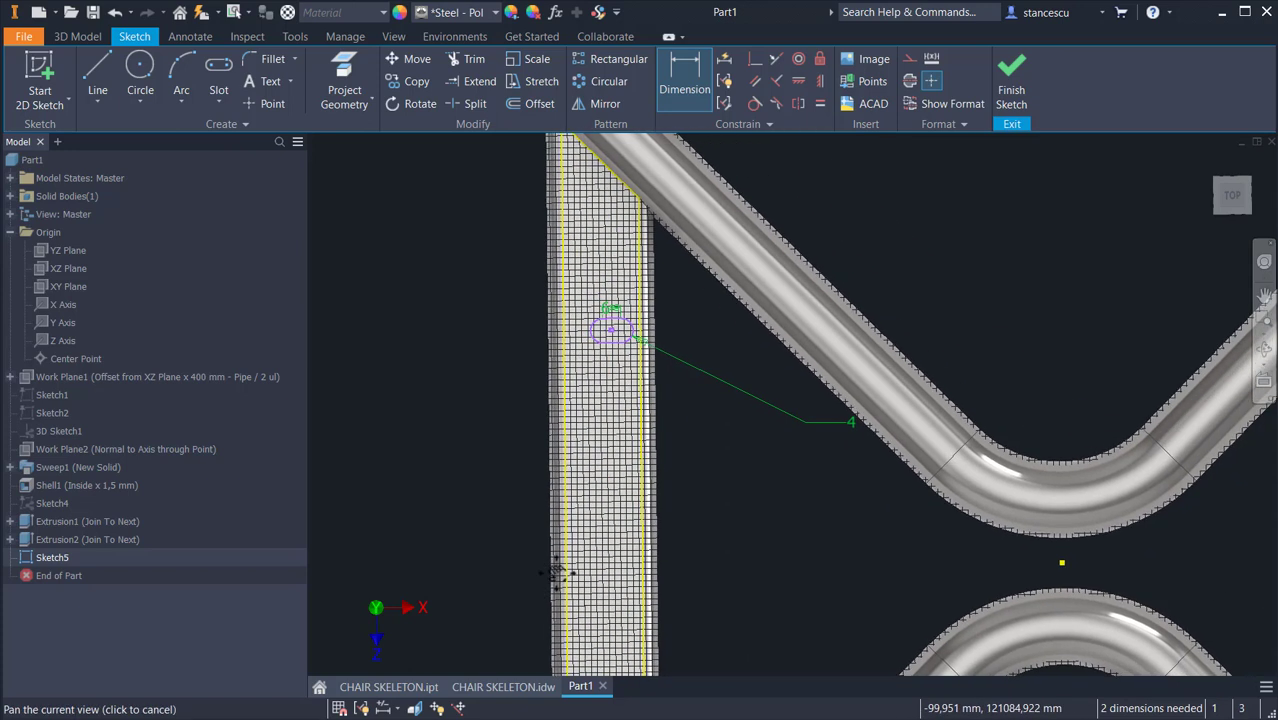
pyautogui.click(660, 92)
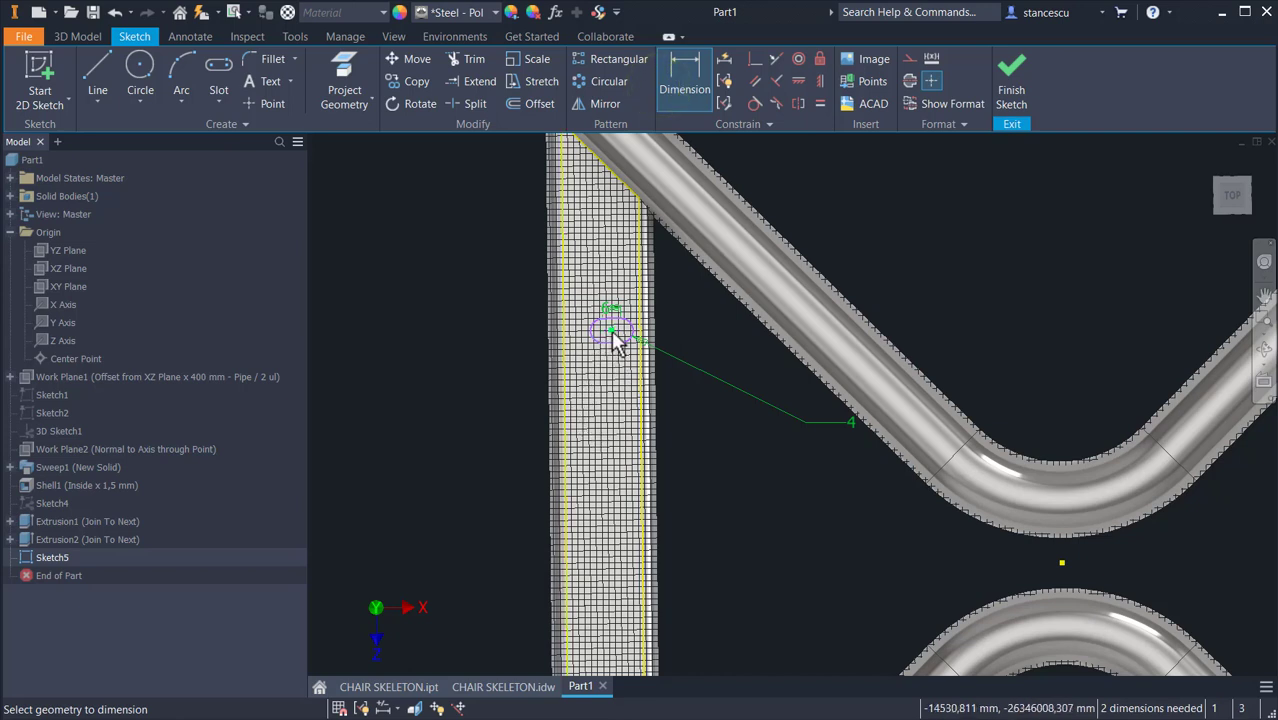
pyautogui.click(1060, 561)
pyautogui.click(840, 182)
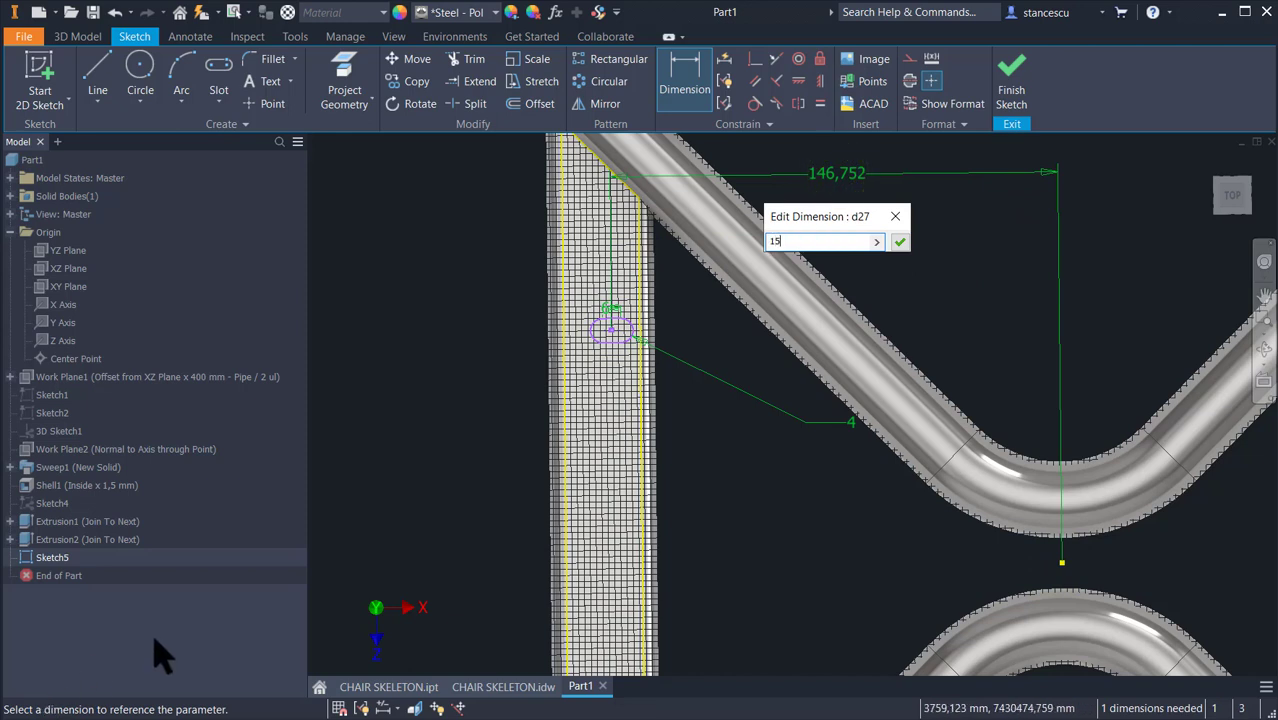
pyautogui.press('Return')
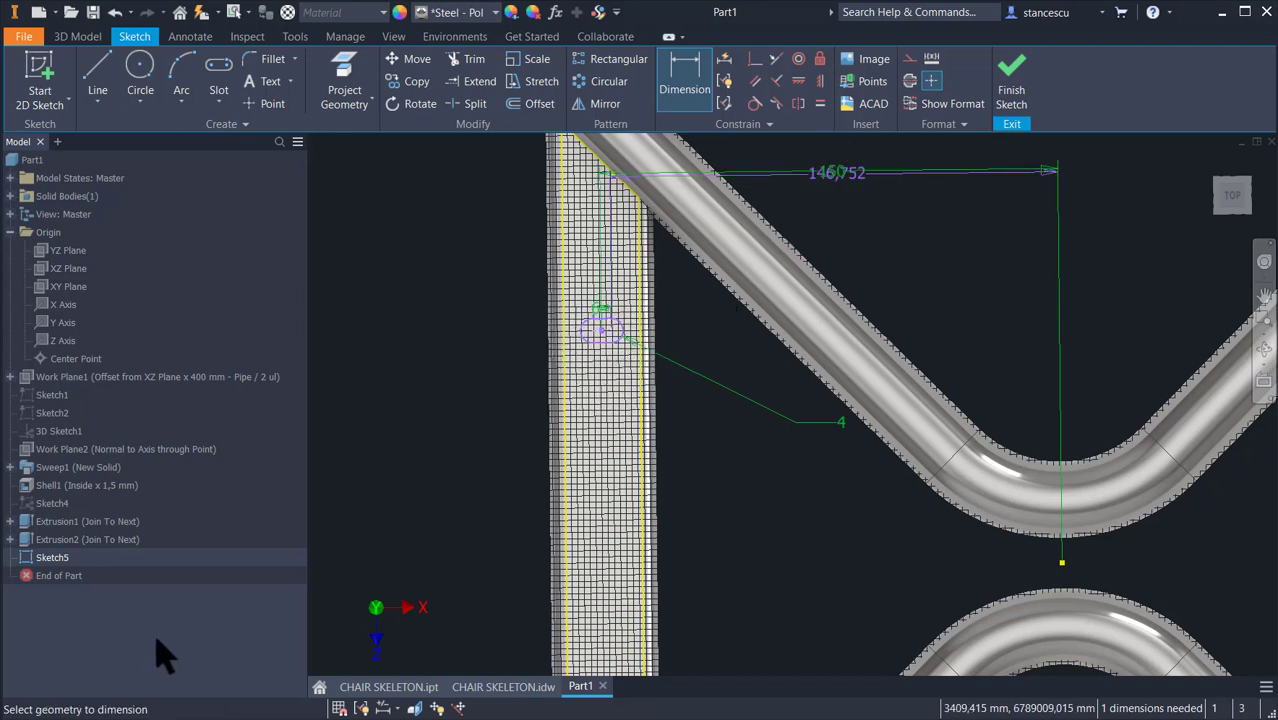
# - Dimension the vertical distance from the slot's centre to the origin point as 170/2 mm and finish the sketch
pyautogui.scroll(2, 475, 580)
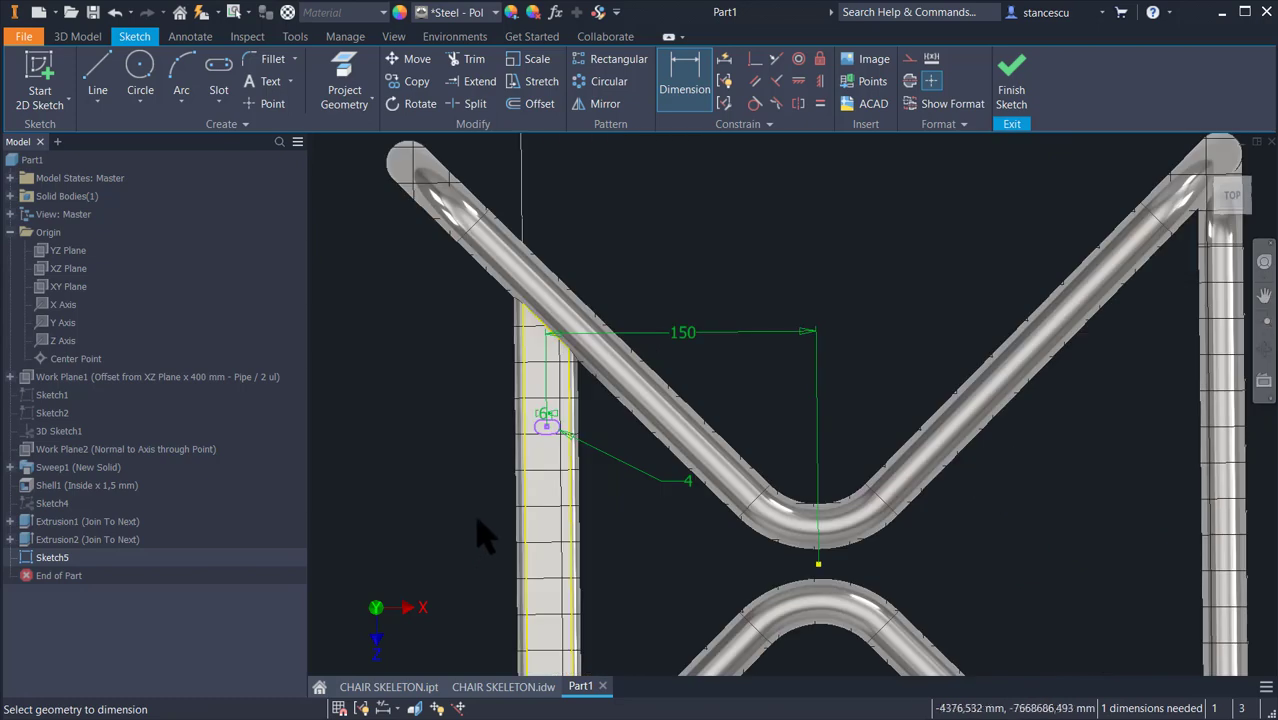
pyautogui.moveTo(490, 518)
pyautogui.mouseDown(button='middle')
pyautogui.moveTo(516, 345)
pyautogui.moveTo(495, 447)
pyautogui.mouseUp(button='middle')
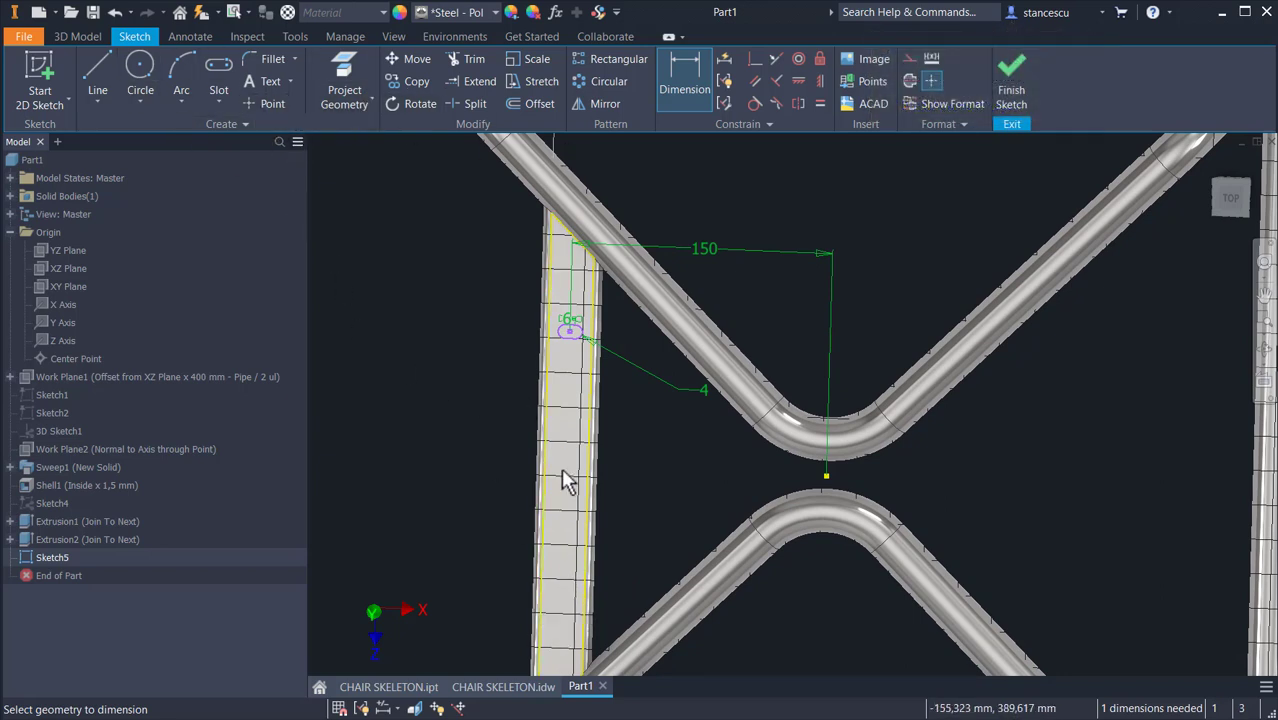
pyautogui.click(568, 333)
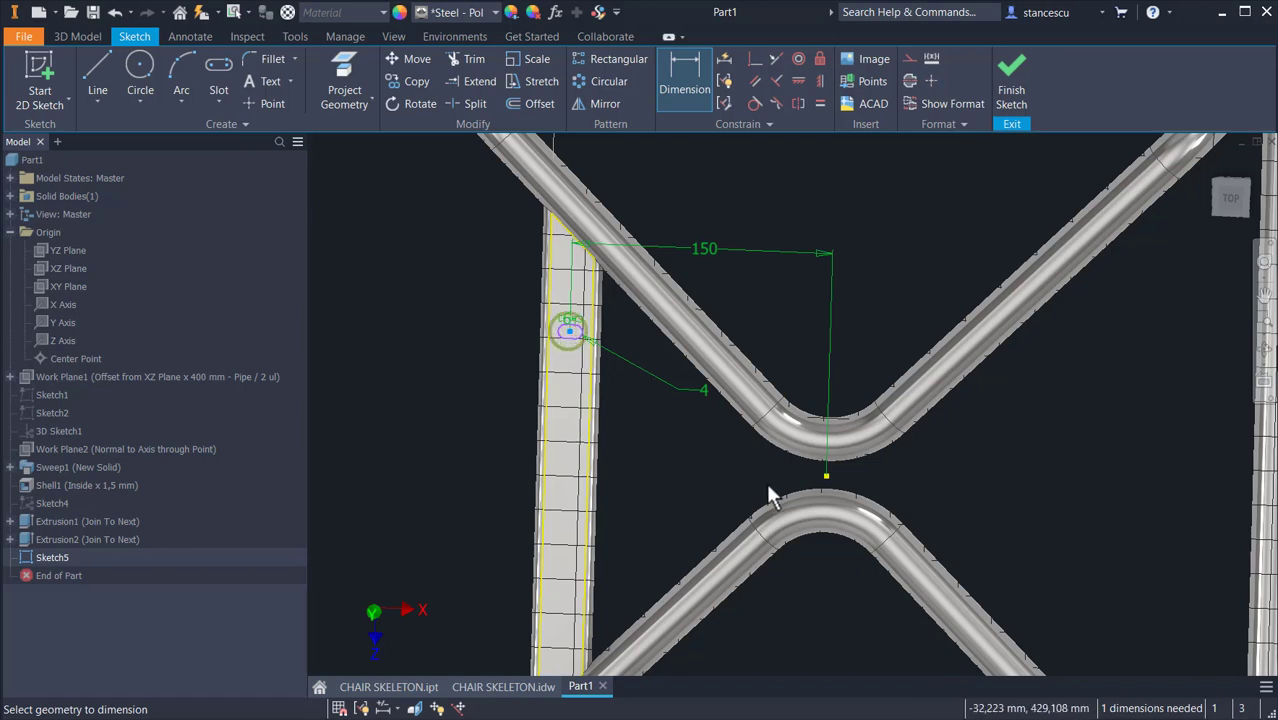
pyautogui.click(826, 478)
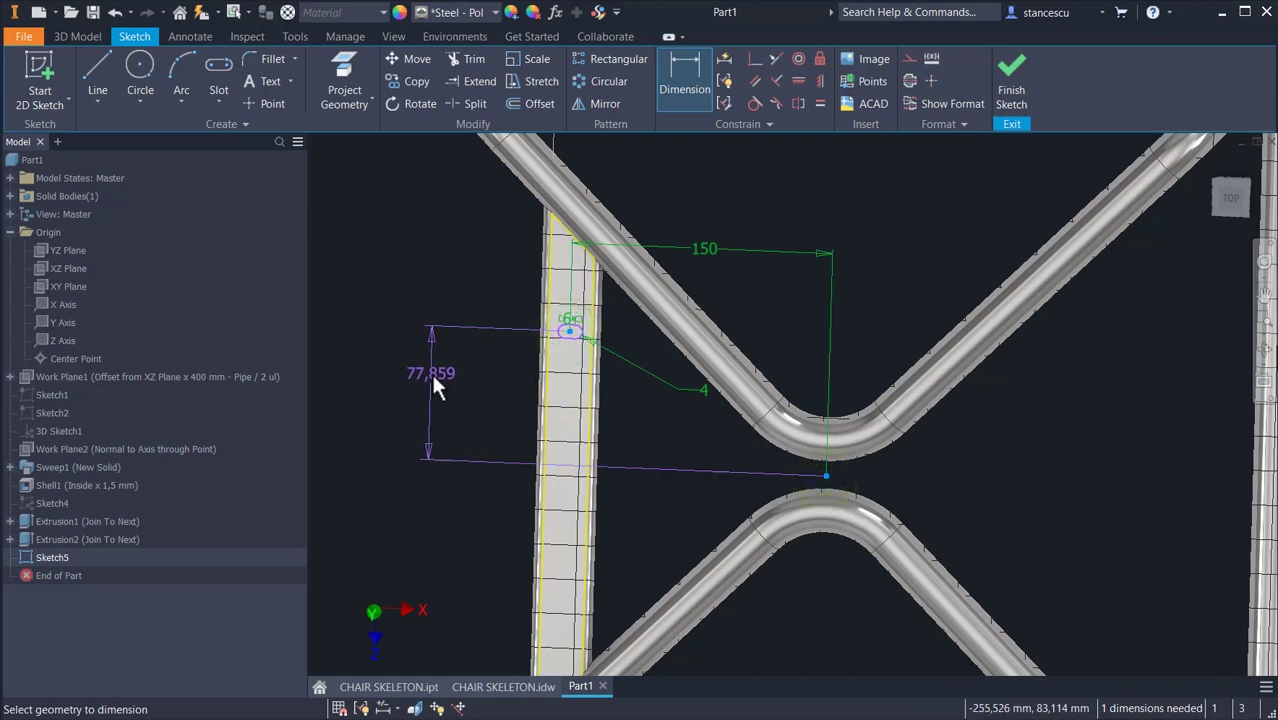
pyautogui.click(434, 381)
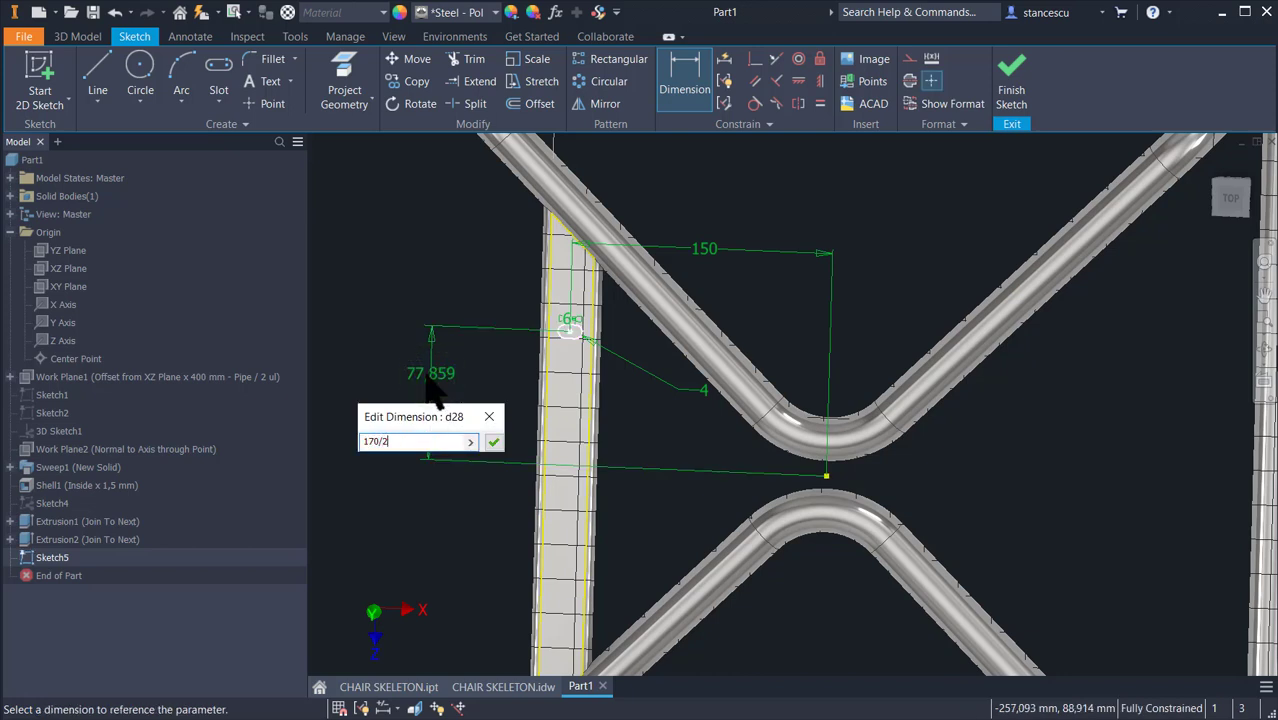
pyautogui.write('170/2')
pyautogui.press('Return')
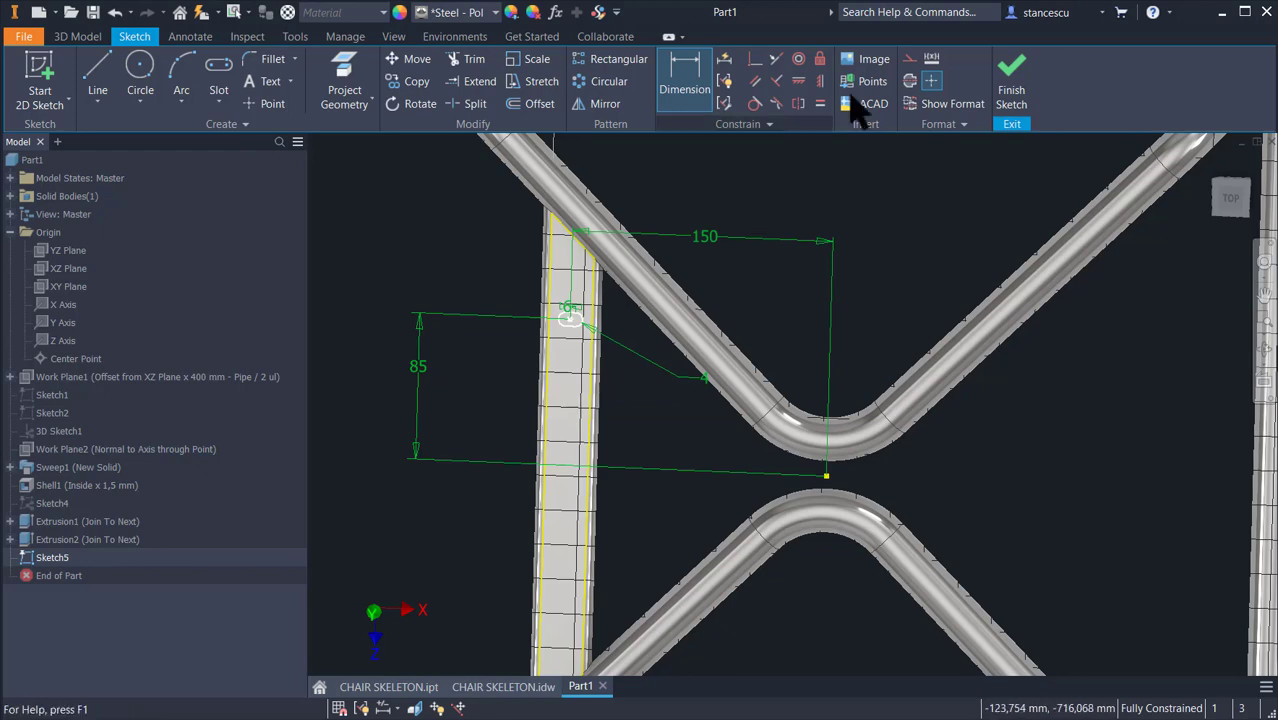
pyautogui.click(1012, 80)
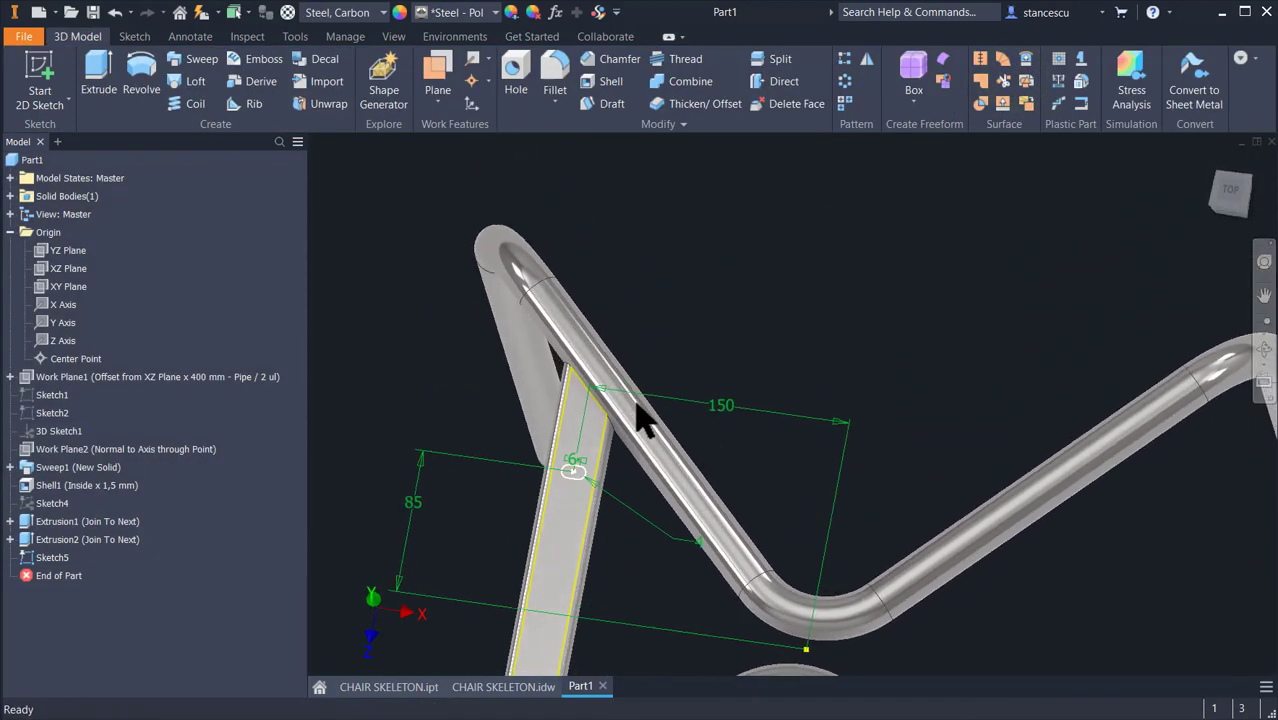
# - Extrude the slot profile as a cut through all, directed down through the cross bar
pyautogui.click(98, 76)
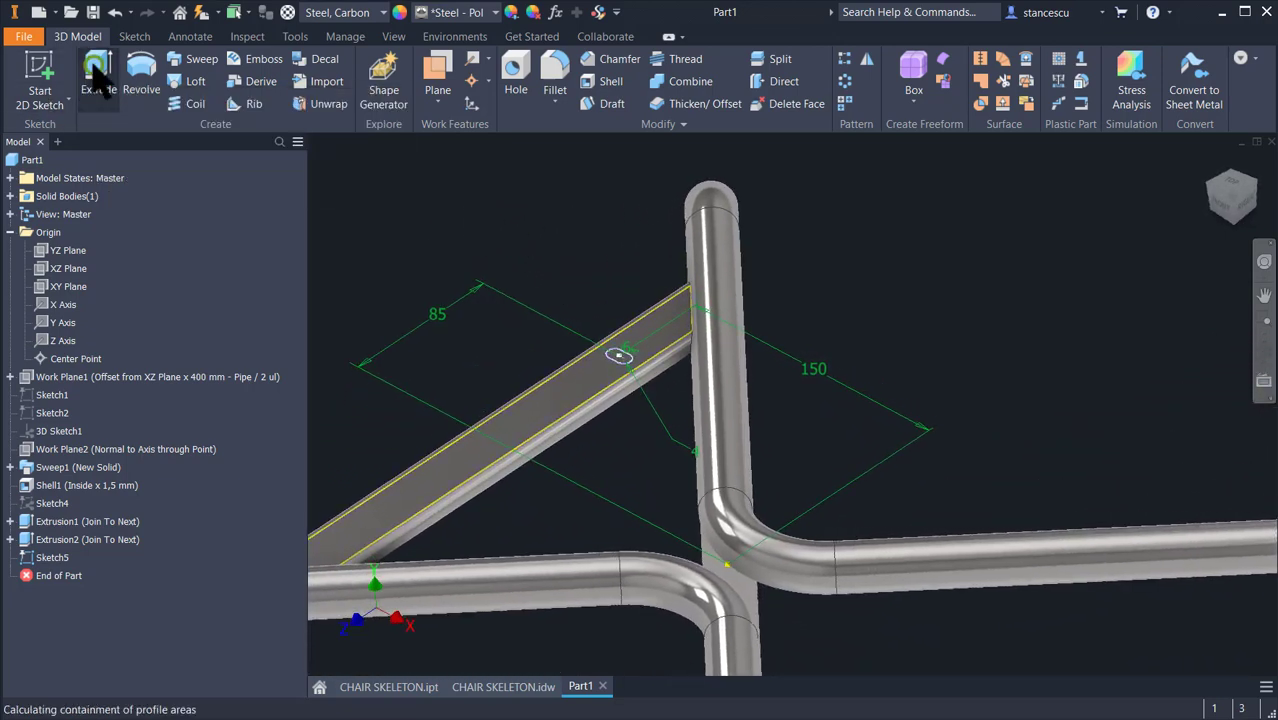
pyautogui.scroll(3, 810, 375)
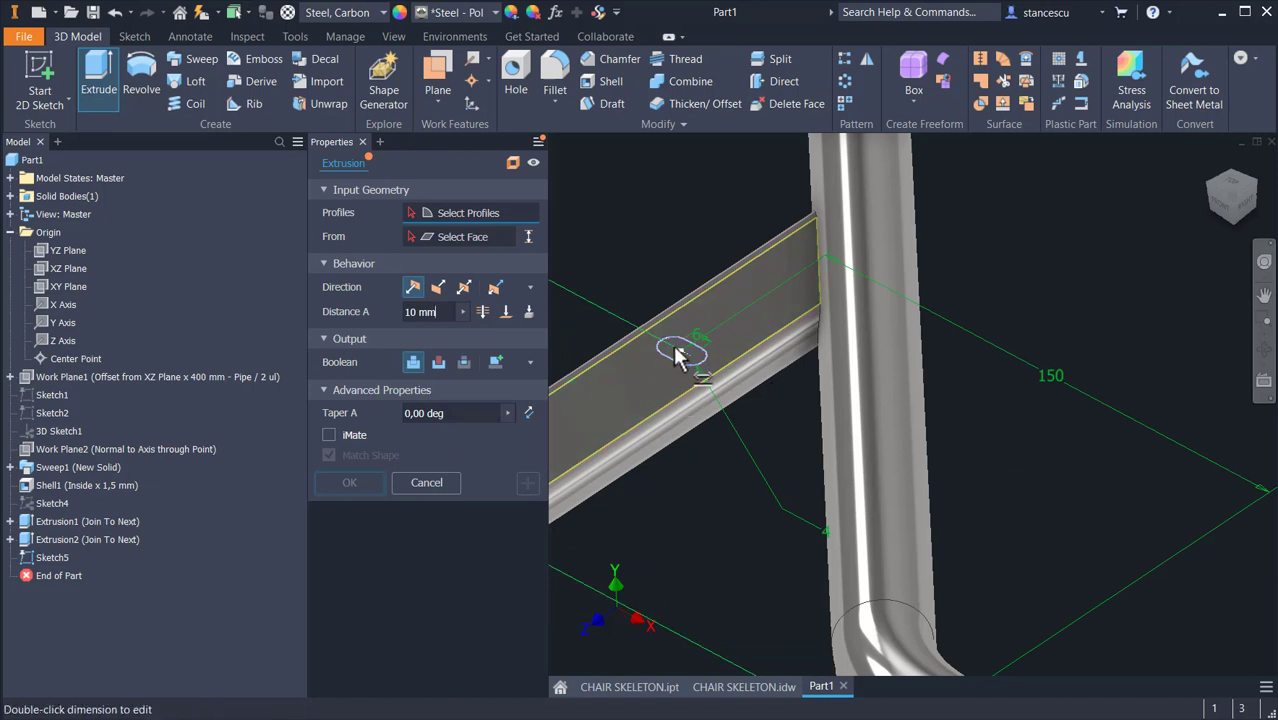
pyautogui.scroll(1, 677, 350)
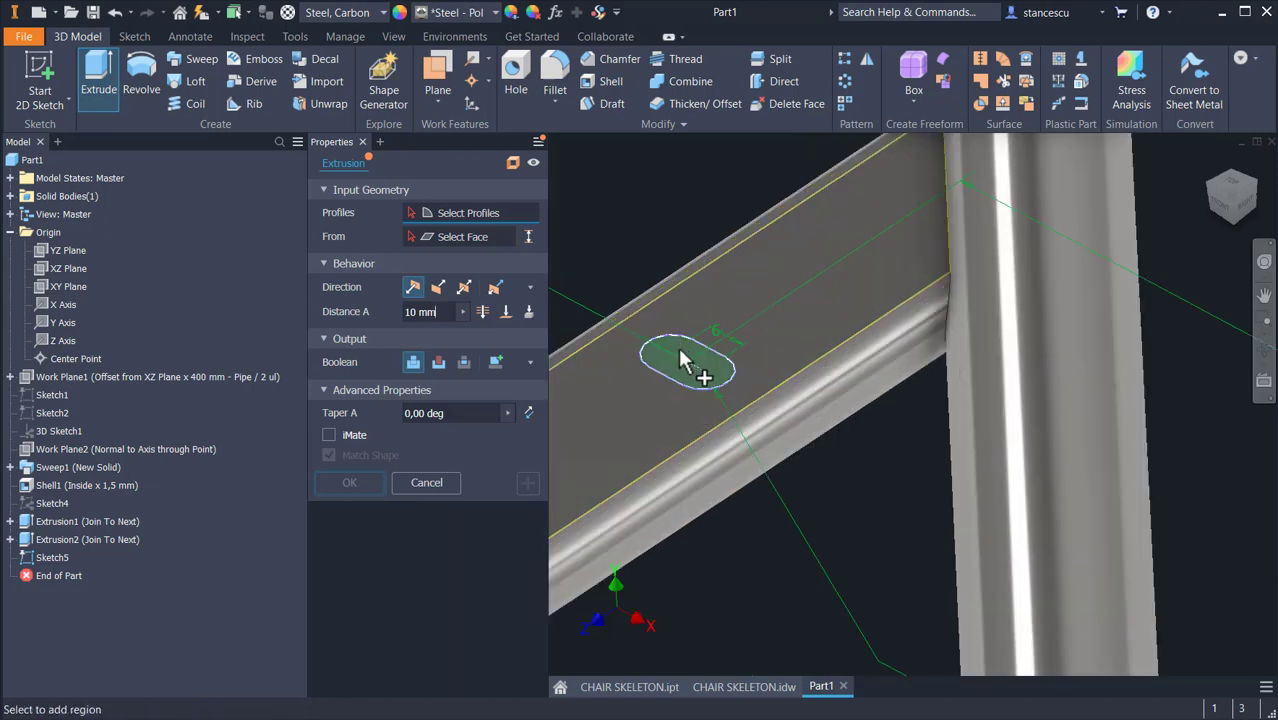
pyautogui.scroll(1, 680, 355)
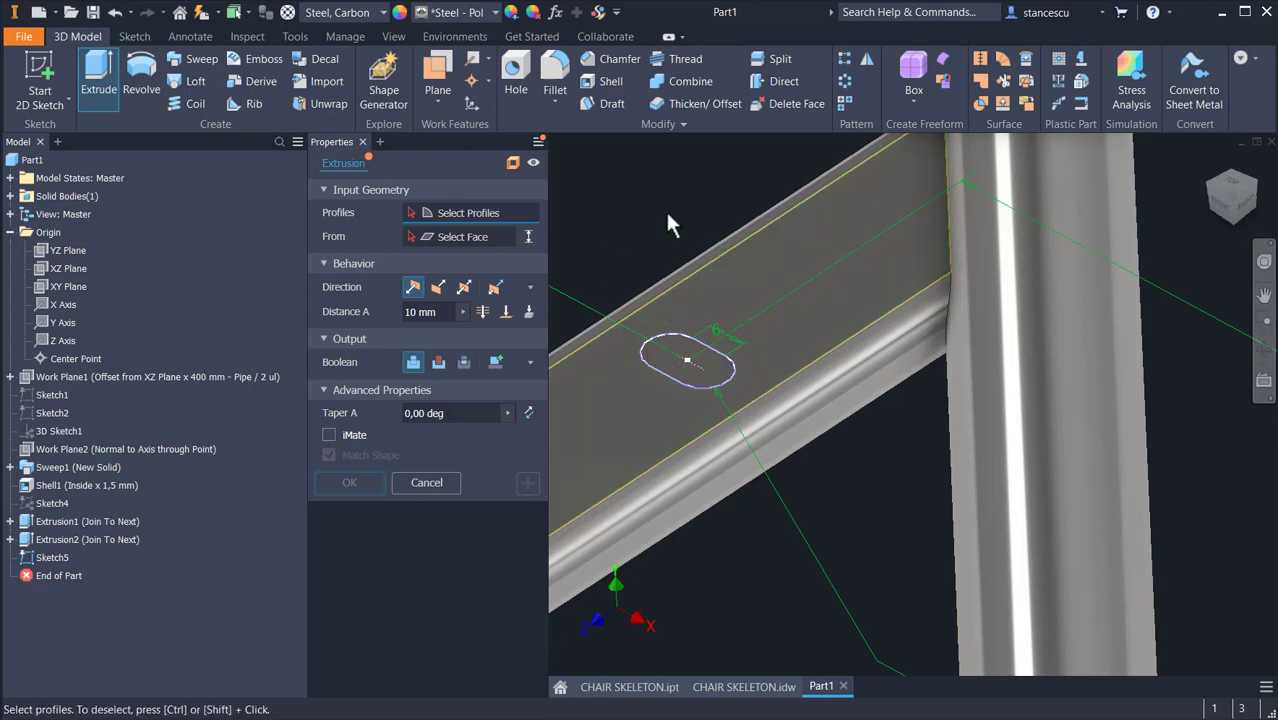
pyautogui.click(666, 368)
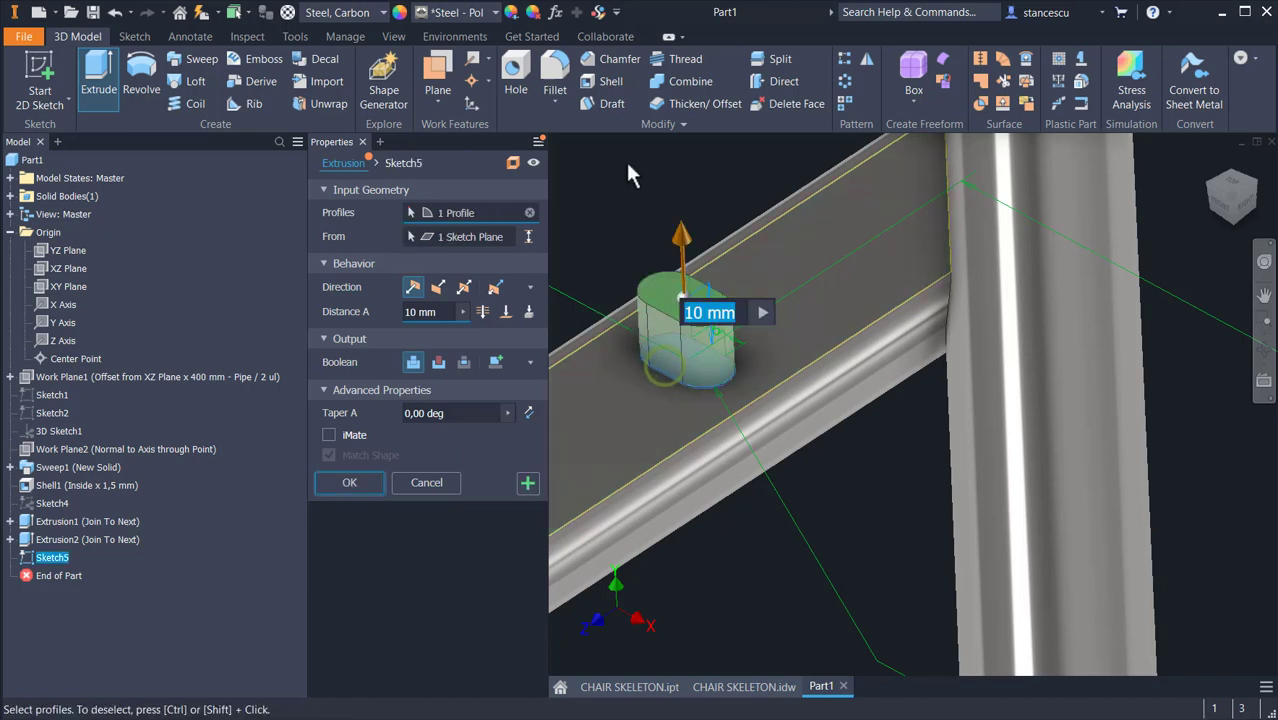
pyautogui.click(439, 363)
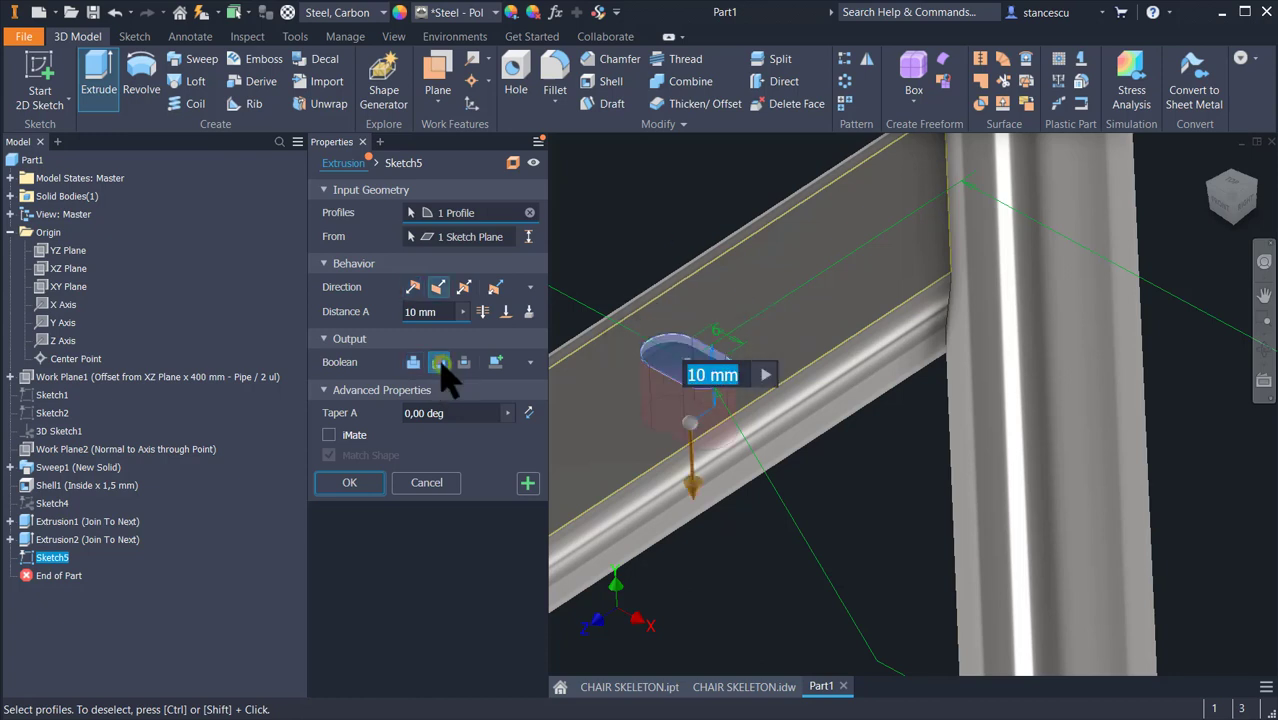
pyautogui.click(484, 312)
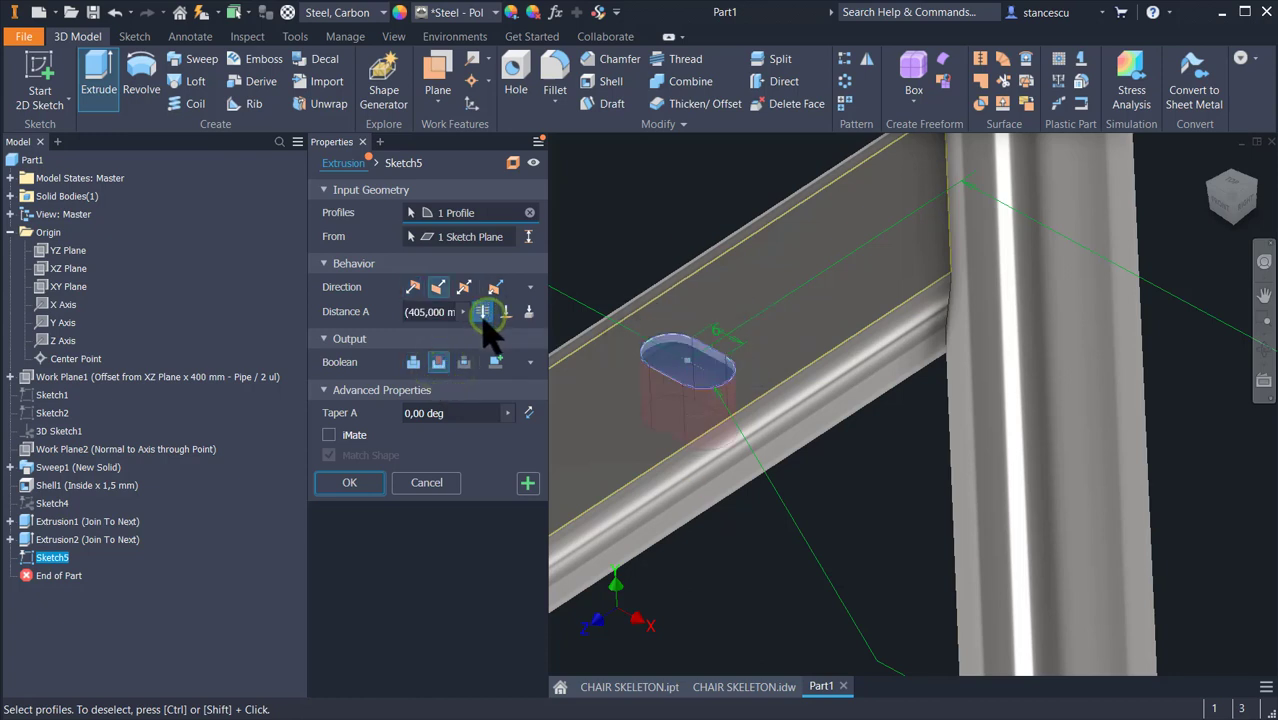
pyautogui.click(348, 484)
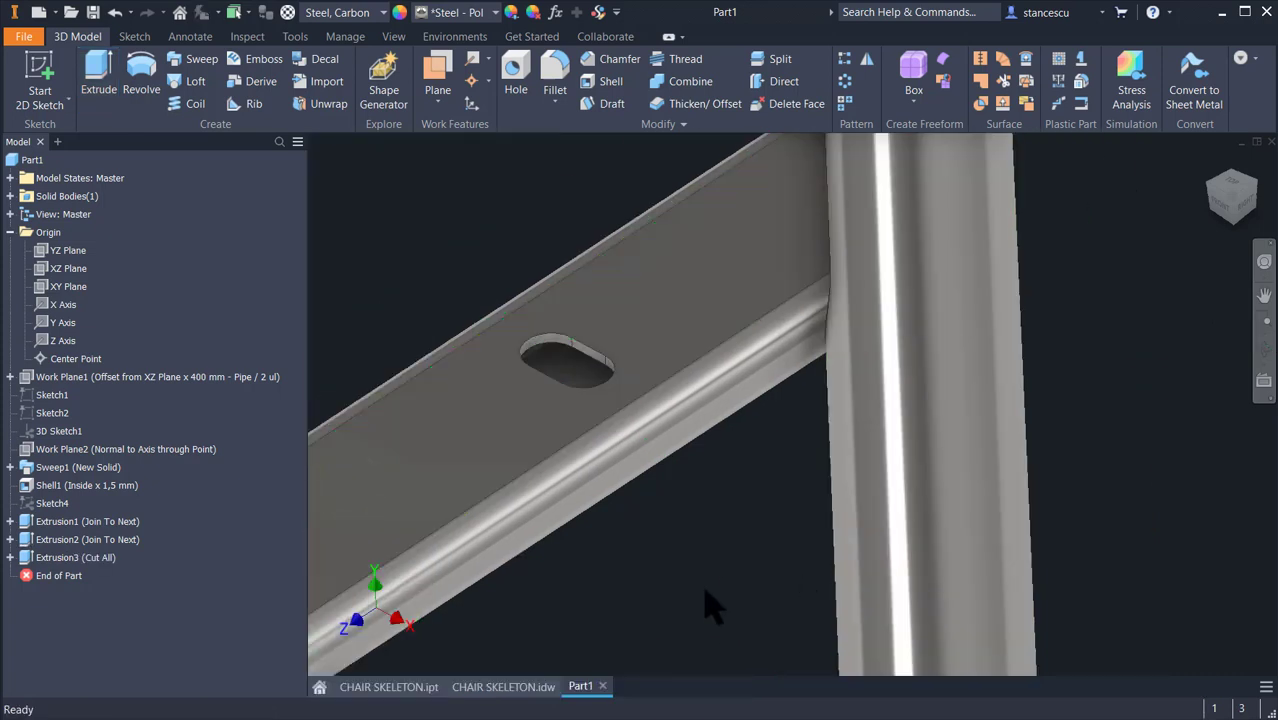
# - Mirror the cross bar's slot cut about the XY origin plane to get a second slot
pyautogui.press('F6')
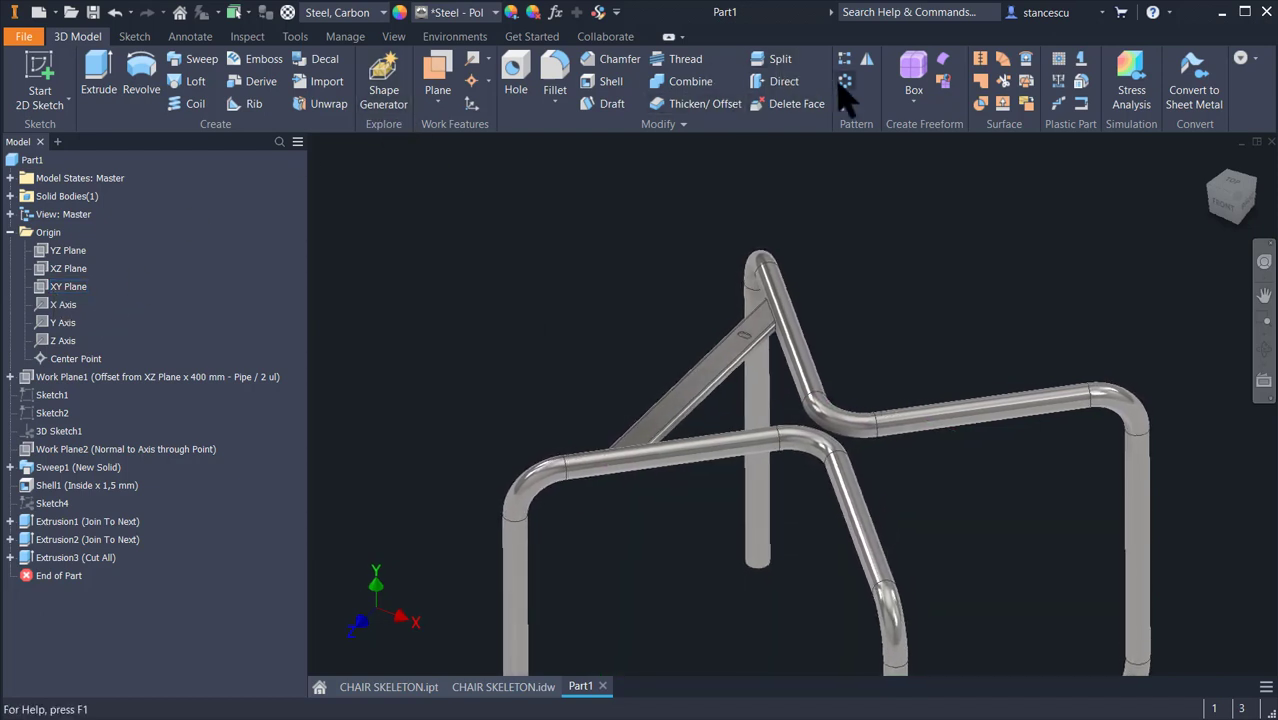
pyautogui.click(868, 61)
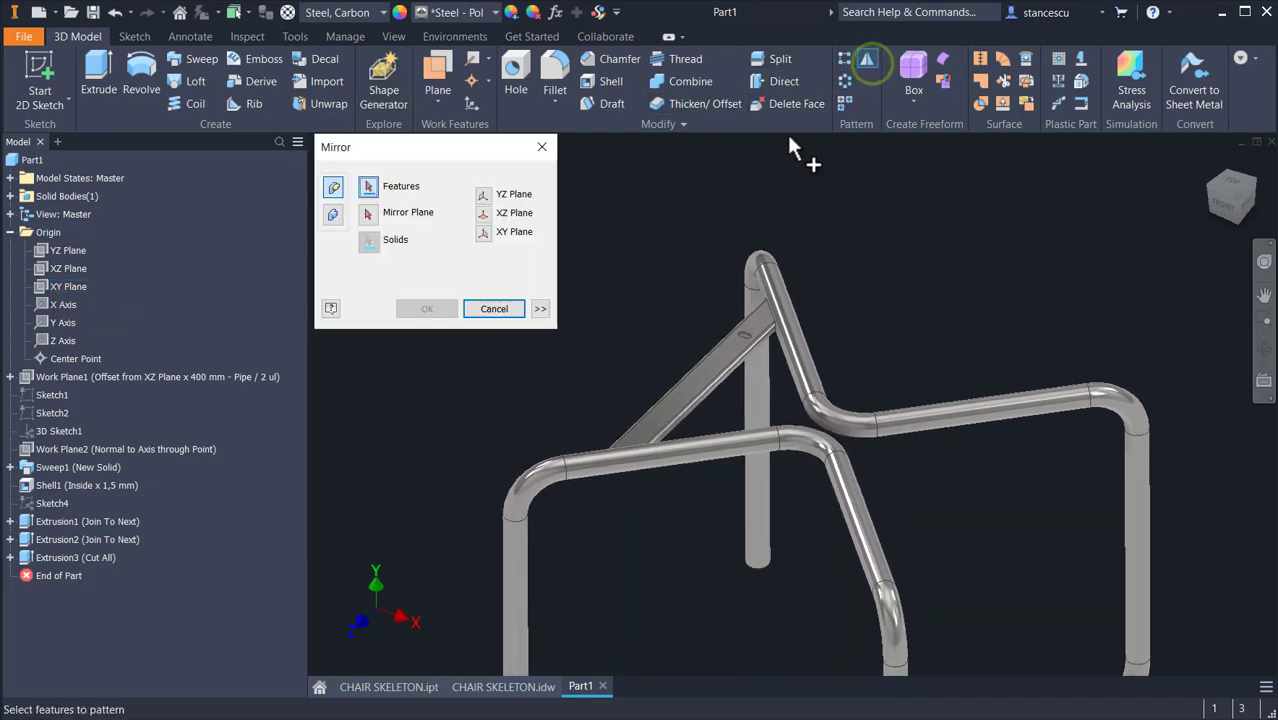
pyautogui.click(57, 558)
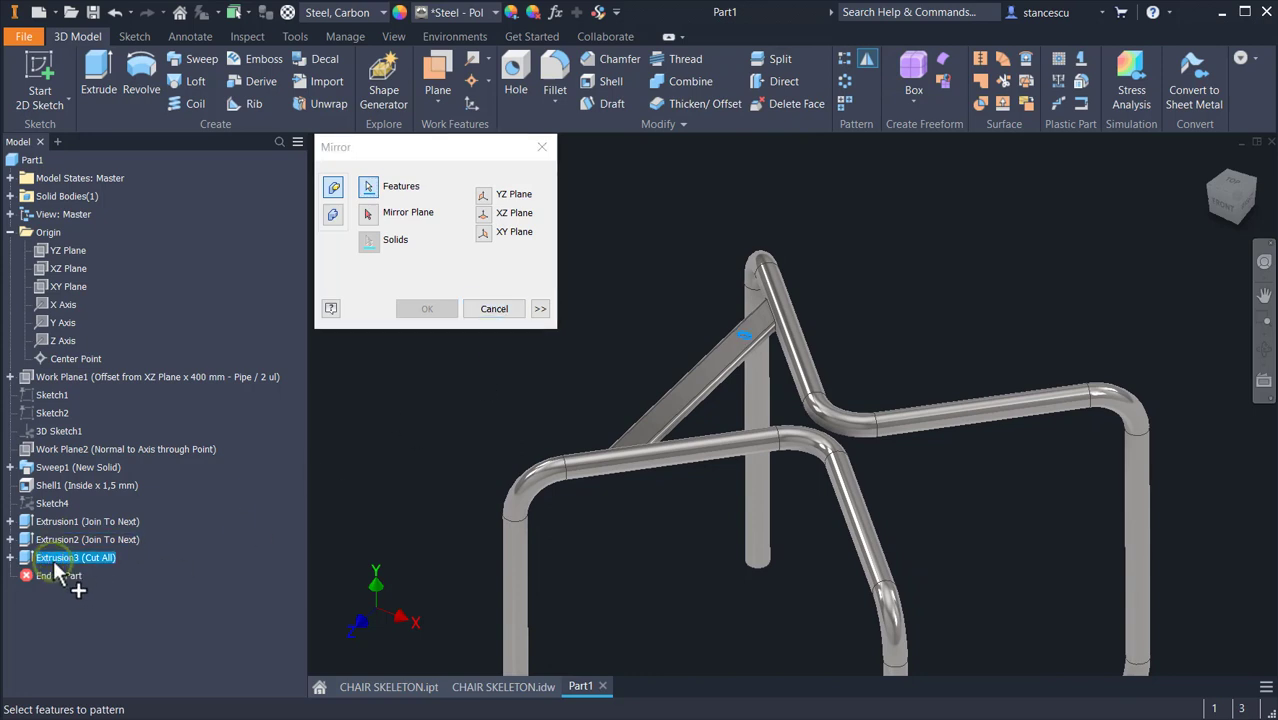
pyautogui.click(368, 213)
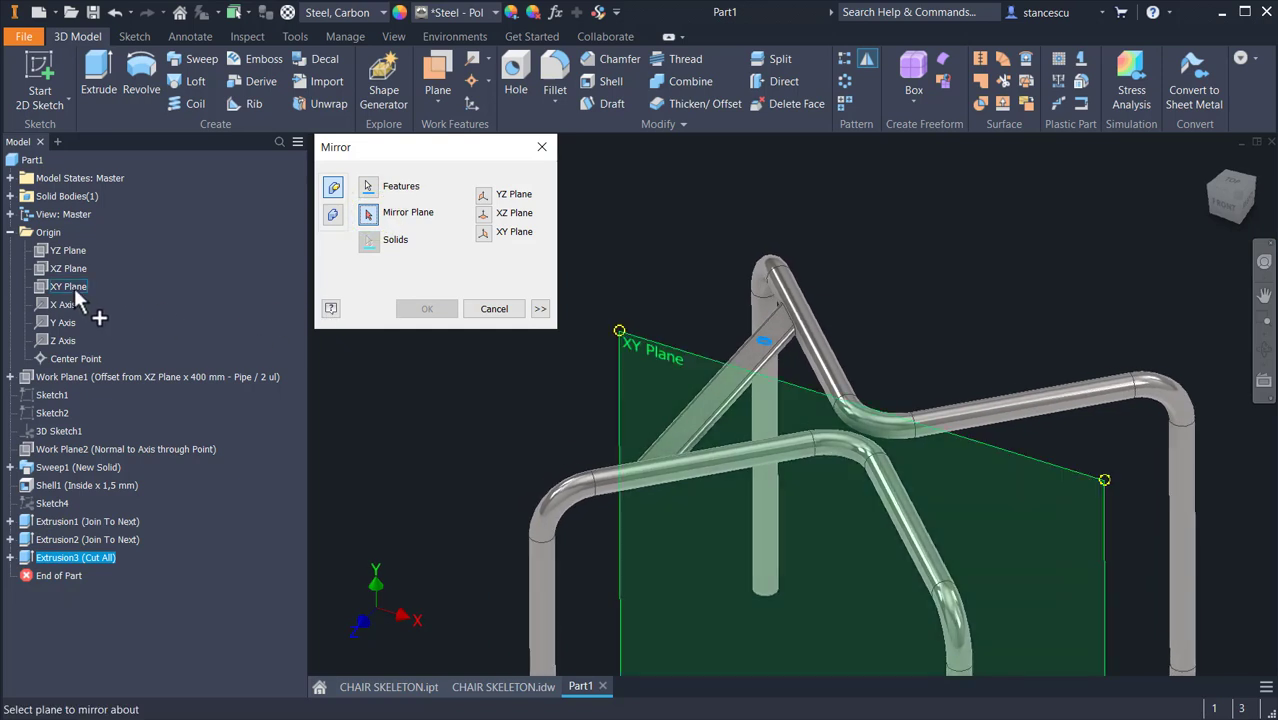
pyautogui.click(73, 285)
pyautogui.scroll(5, 508, 449)
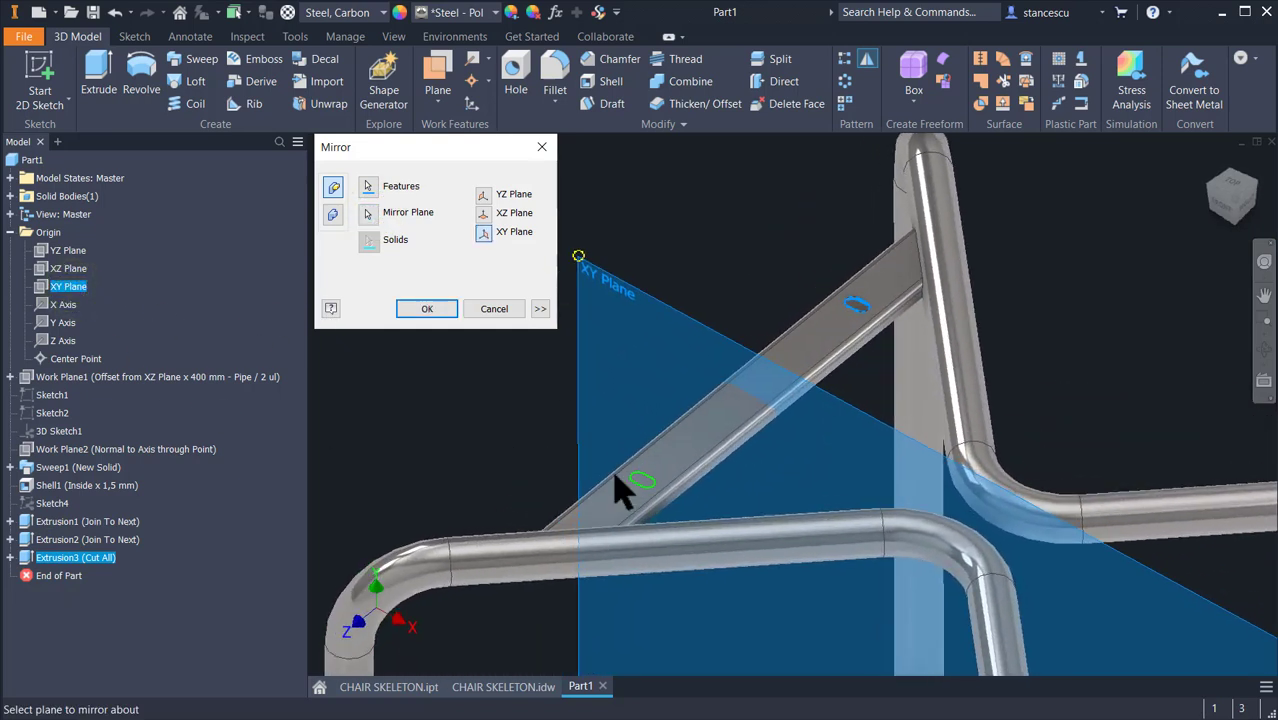
pyautogui.keyDown('shift'); pyautogui.moveTo(615, 475); pyautogui.dragTo(650, 482, button='middle'); pyautogui.keyUp('shift')
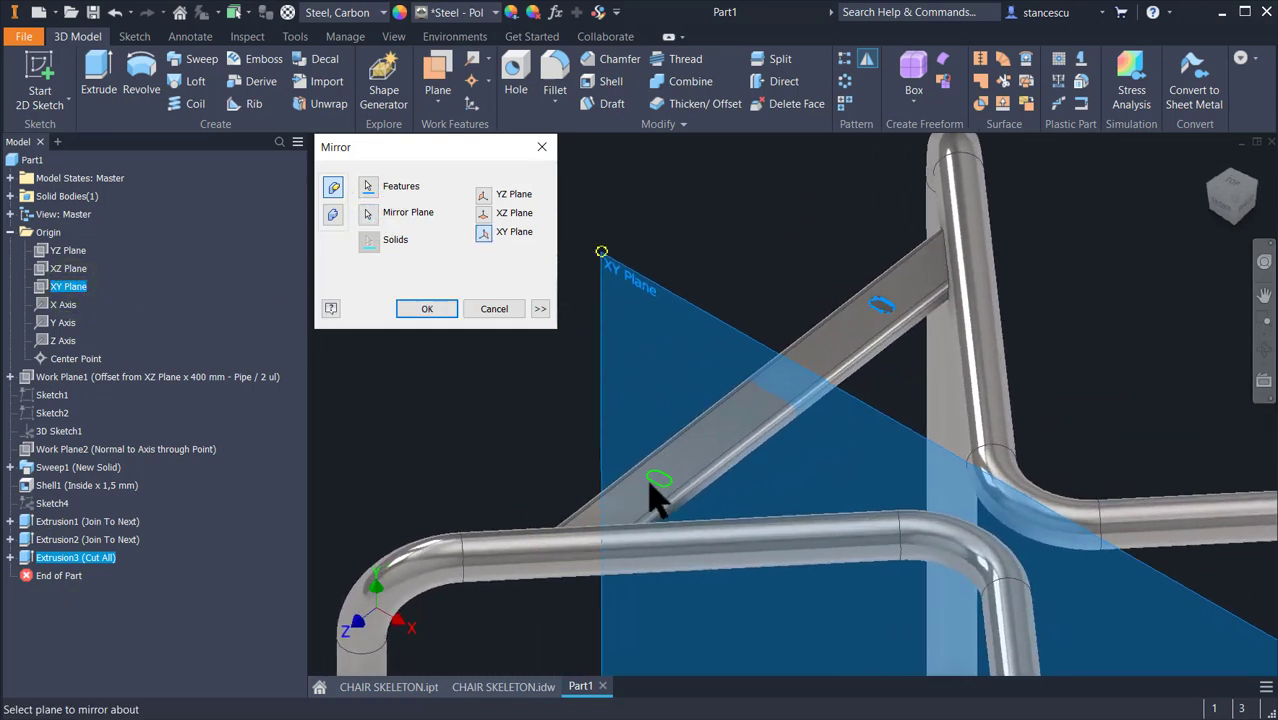
pyautogui.click(427, 309)
pyautogui.keyDown('shift'); pyautogui.moveTo(427, 309); pyautogui.dragTo(427, 405, button='middle'); pyautogui.keyUp('shift')
pyautogui.press('F6')
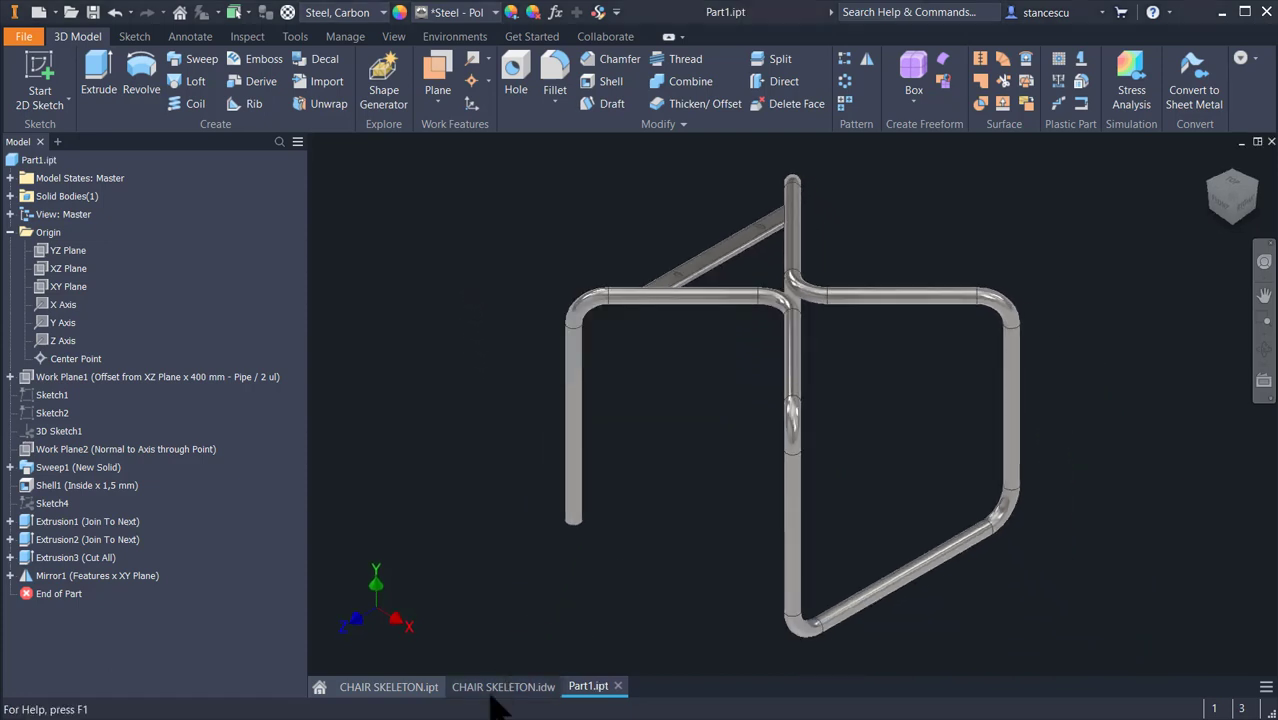
# - Examine the recessed screw hole on the tube in the shaded view of CHAIR SKELETON.idw and in the finished part CHAIR SKELETON.ipt
pyautogui.click(503, 687)
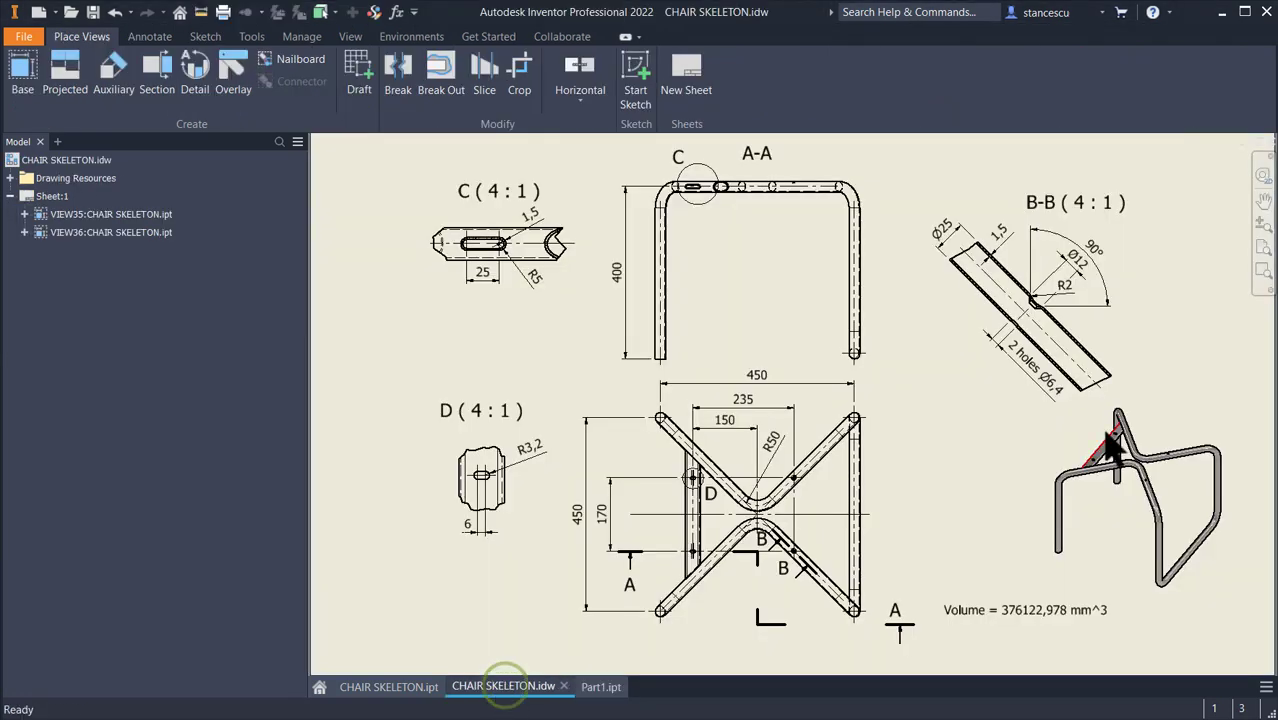
pyautogui.scroll(-3, 1118, 462)
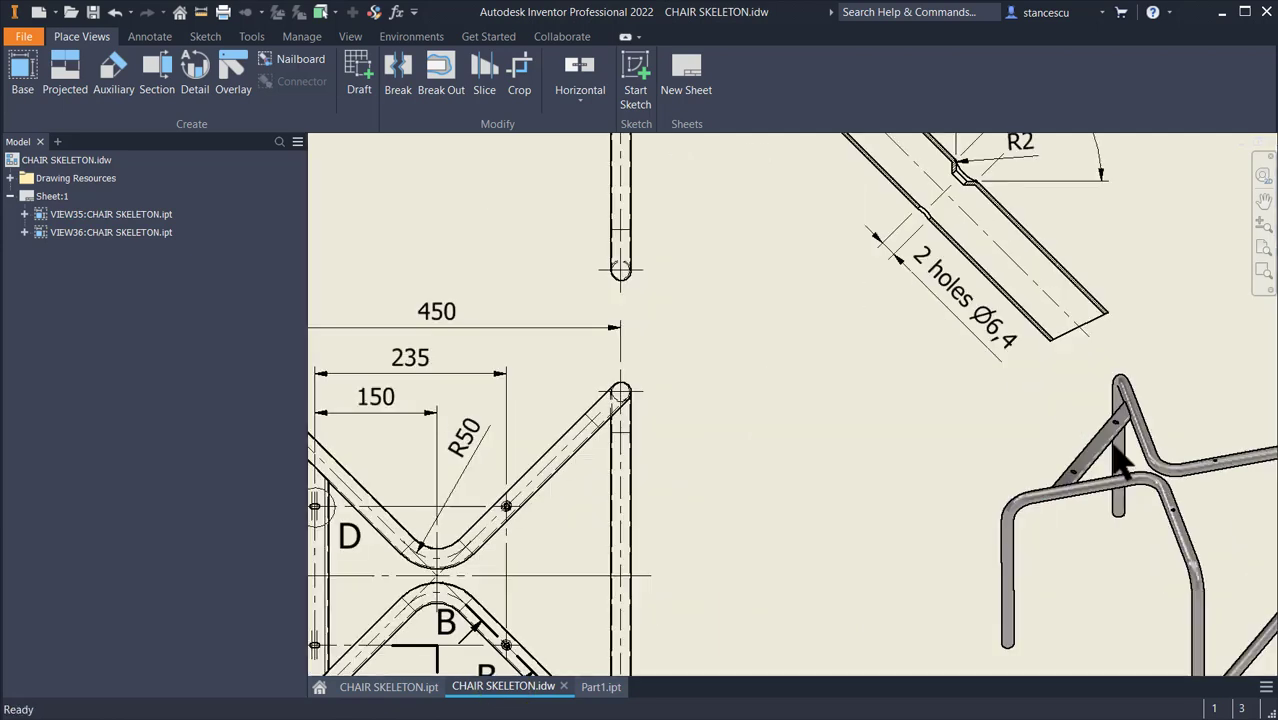
pyautogui.scroll(-5, 1118, 462)
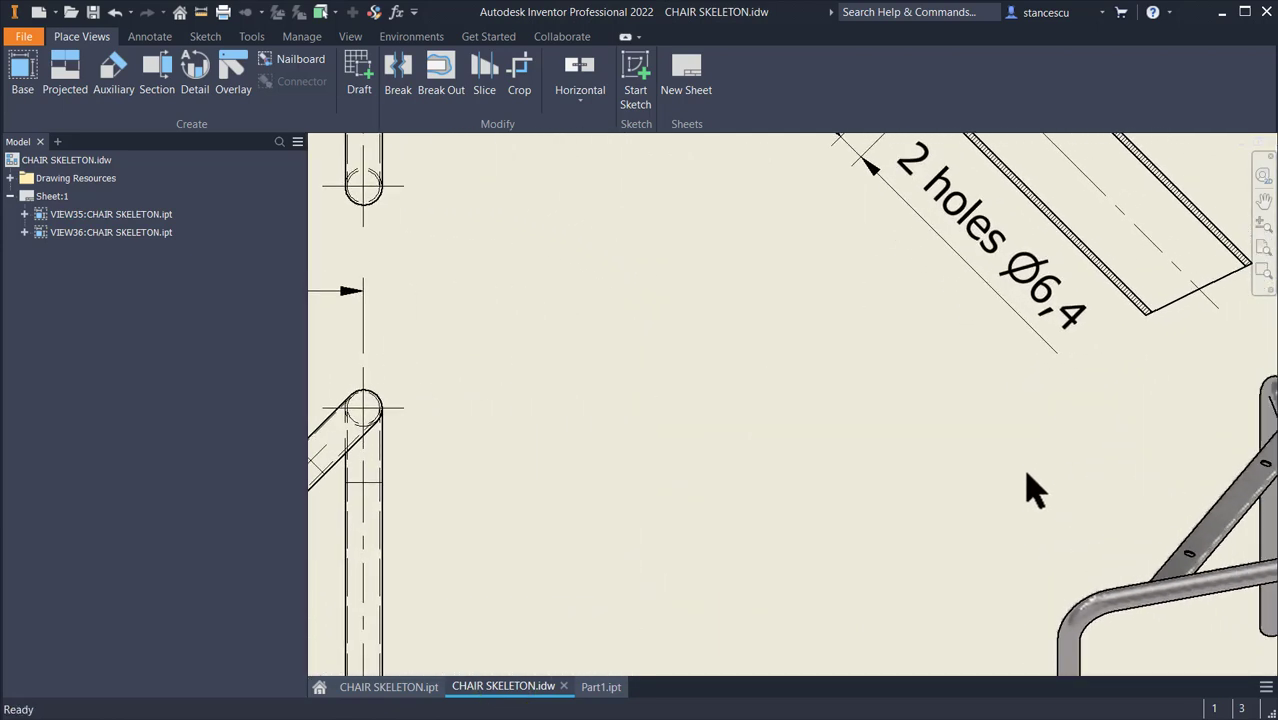
pyautogui.scroll(-6, 1104, 558)
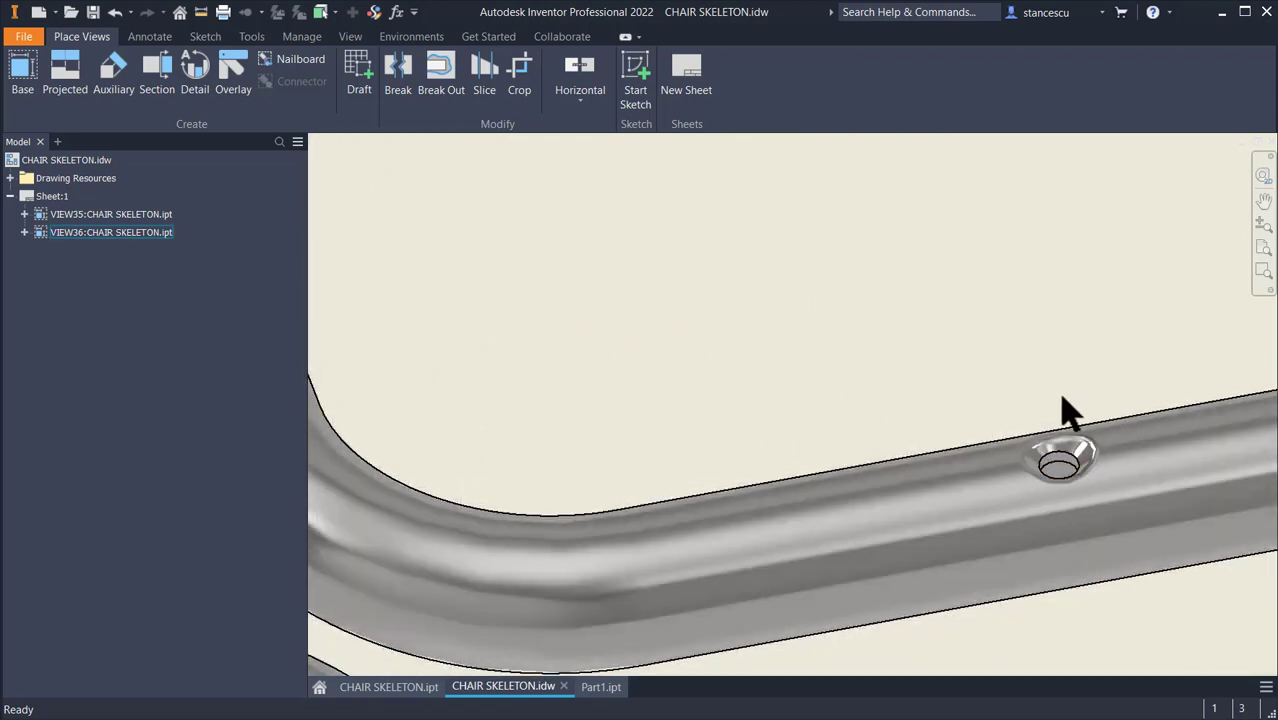
pyautogui.scroll(-1, 1068, 410)
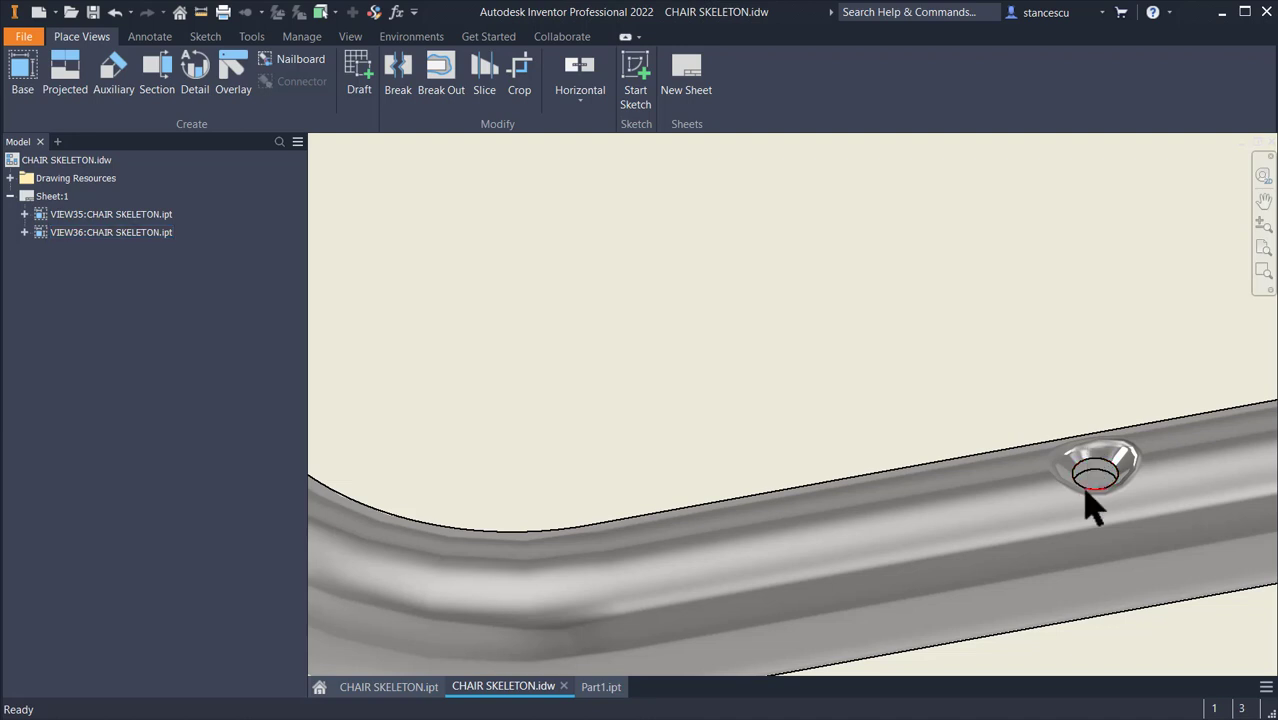
pyautogui.scroll(2, 1093, 474)
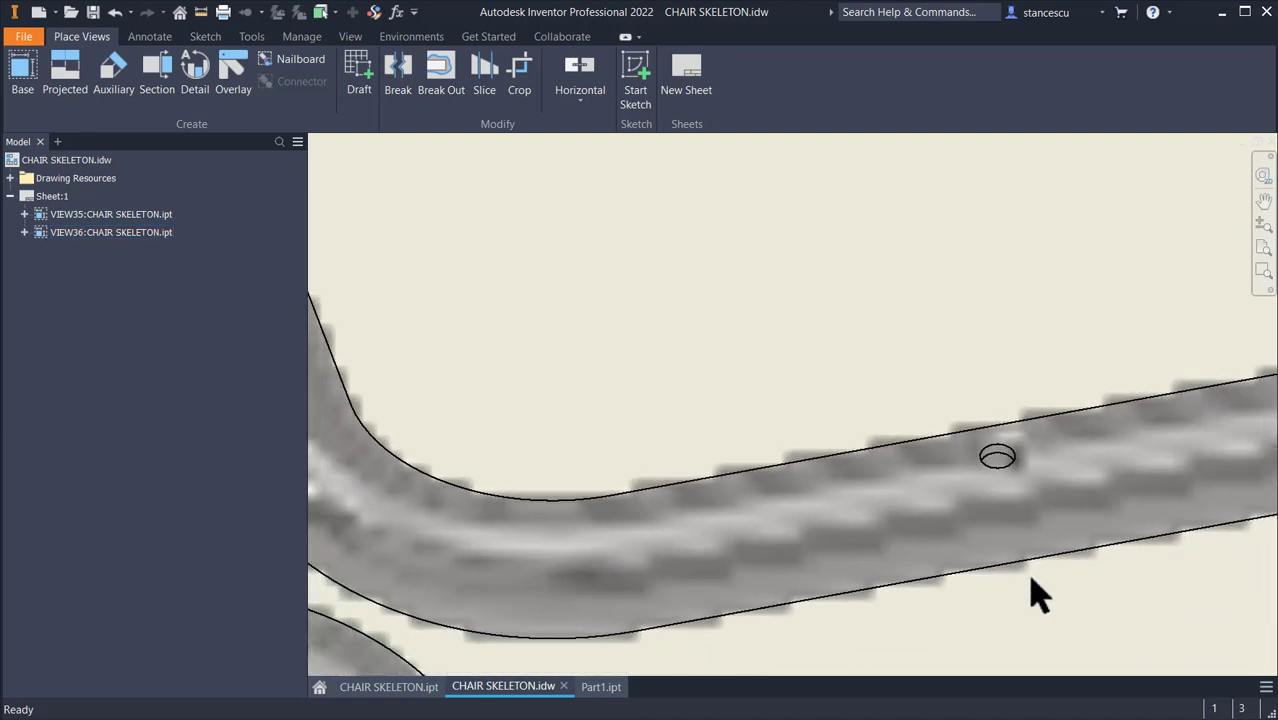
pyautogui.click(390, 687)
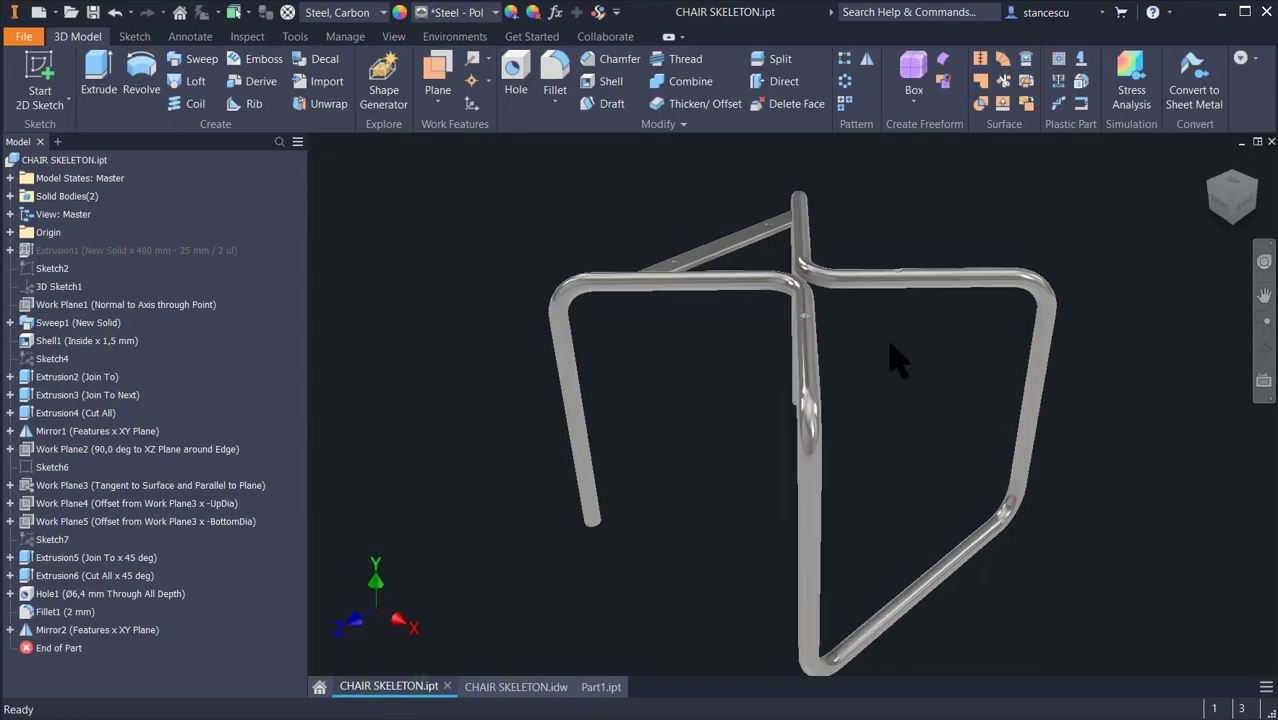
pyautogui.keyDown('shift'); pyautogui.moveTo(890, 342); pyautogui.dragTo(862, 325, button='middle'); pyautogui.keyUp('shift')
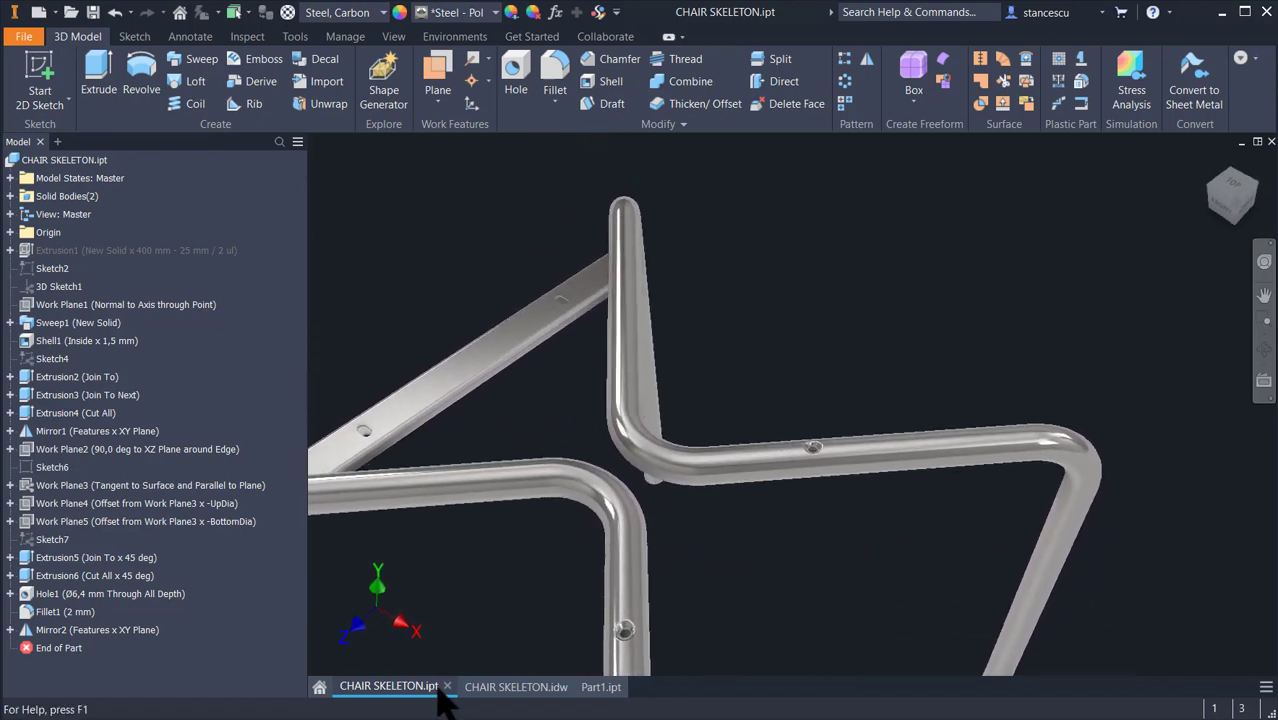
# - Examine section B-B in CHAIR SKELETON.idw for the recessed hole's angle, diameters and edge fillet
pyautogui.click(490, 687)
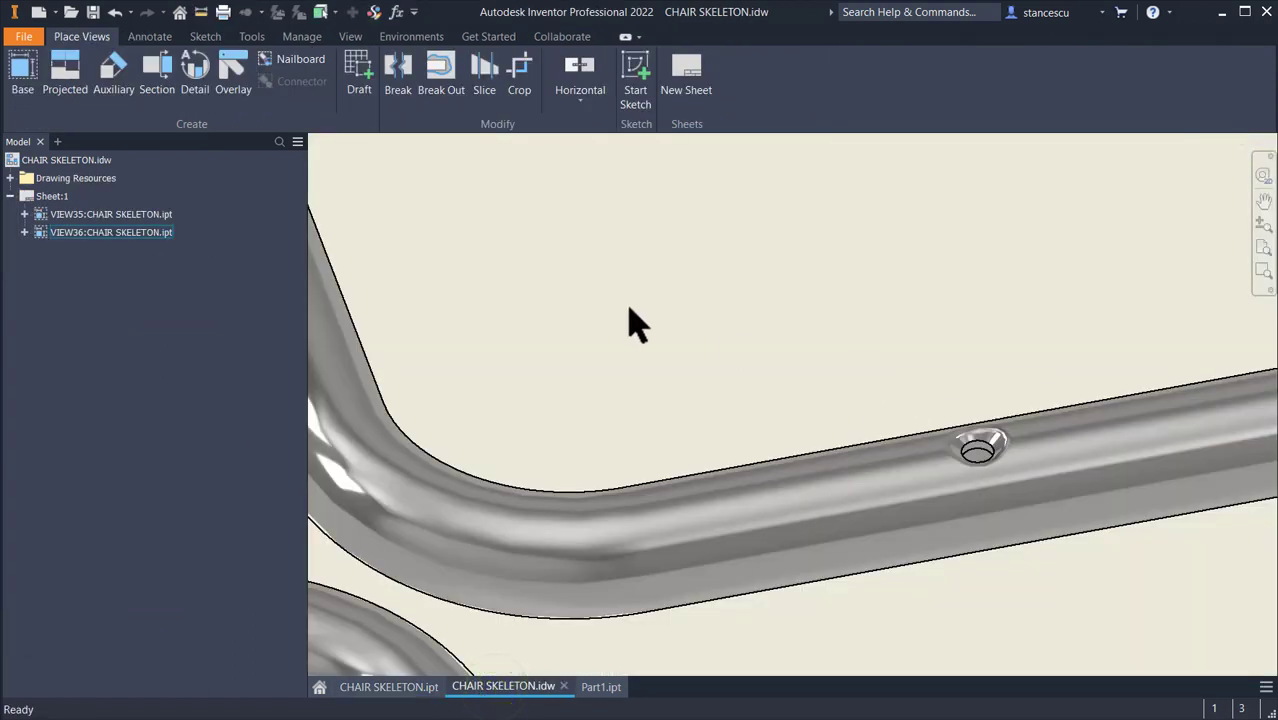
pyautogui.scroll(-8, 625, 322)
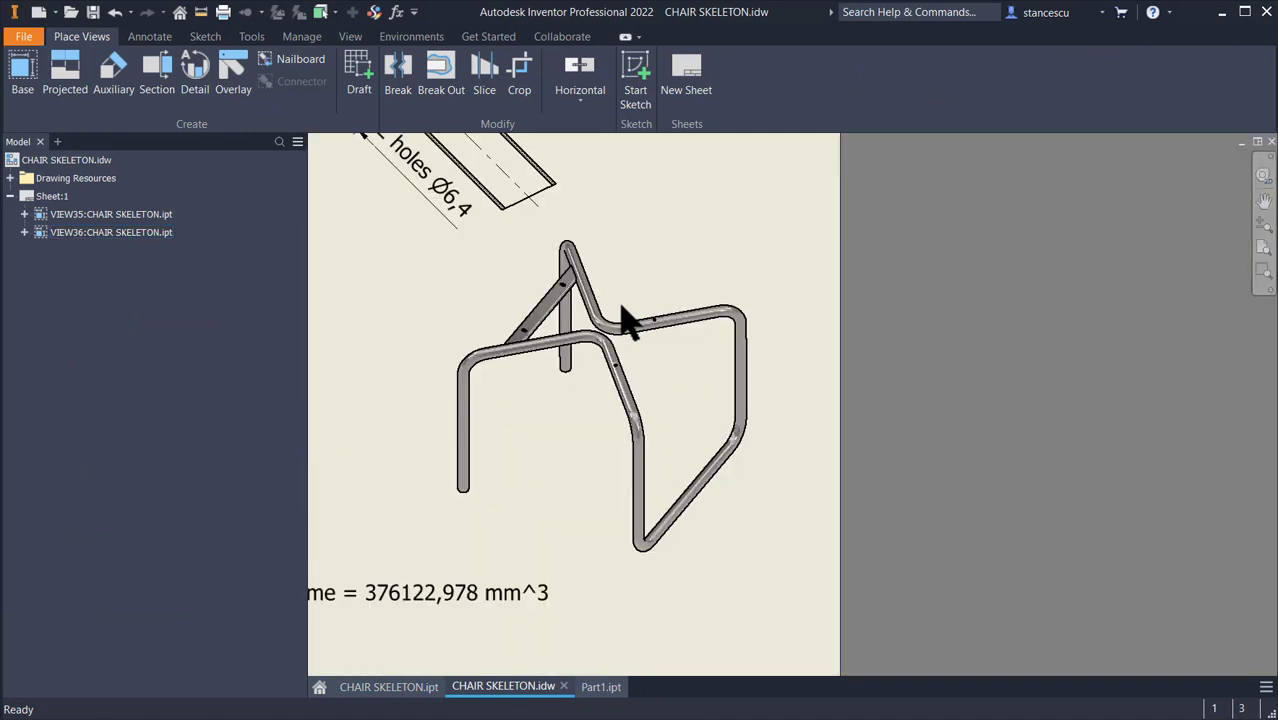
pyautogui.moveTo(625, 322); pyautogui.dragTo(915, 507, button='middle')
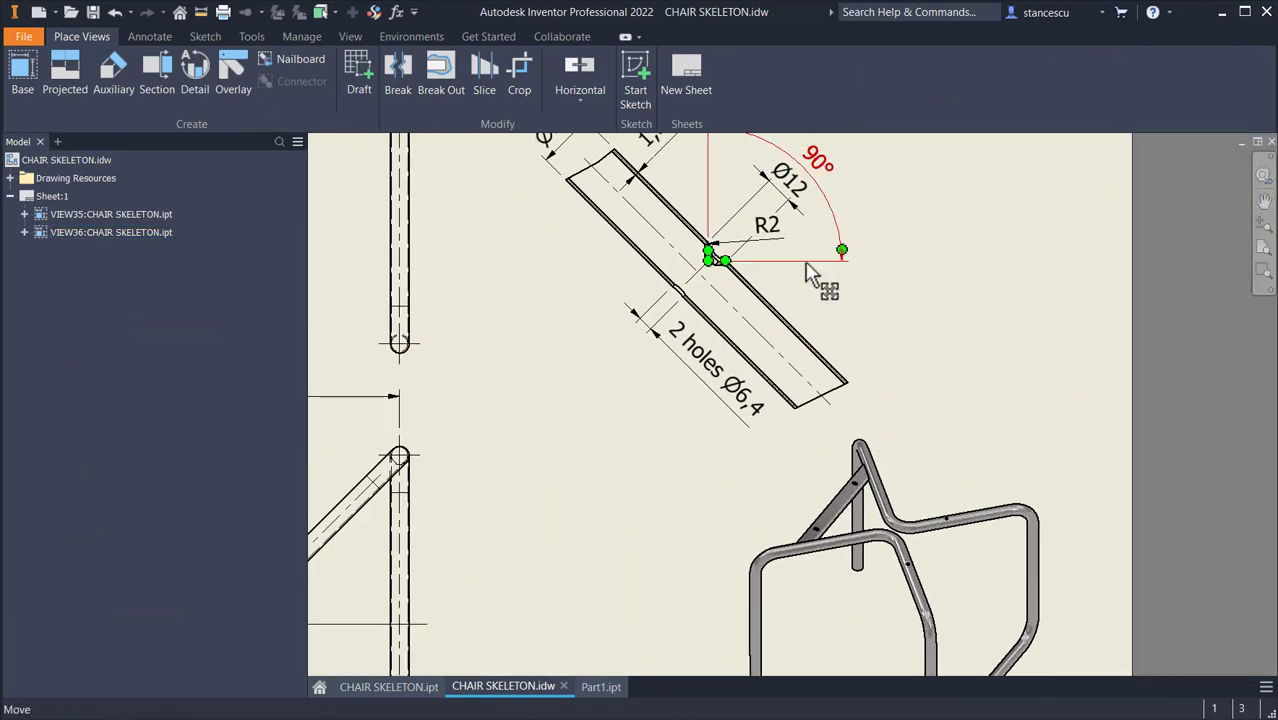
pyautogui.moveTo(806, 263); pyautogui.dragTo(863, 330, button='middle')
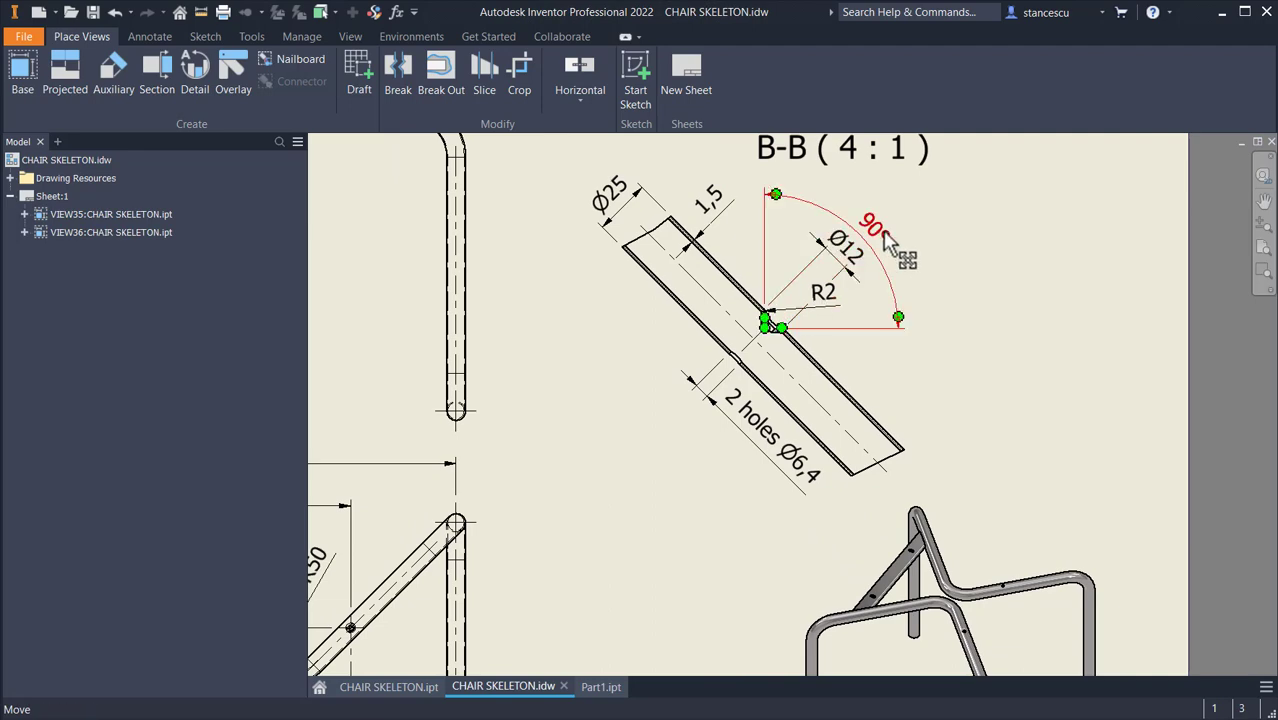
pyautogui.scroll(-2, 847, 262)
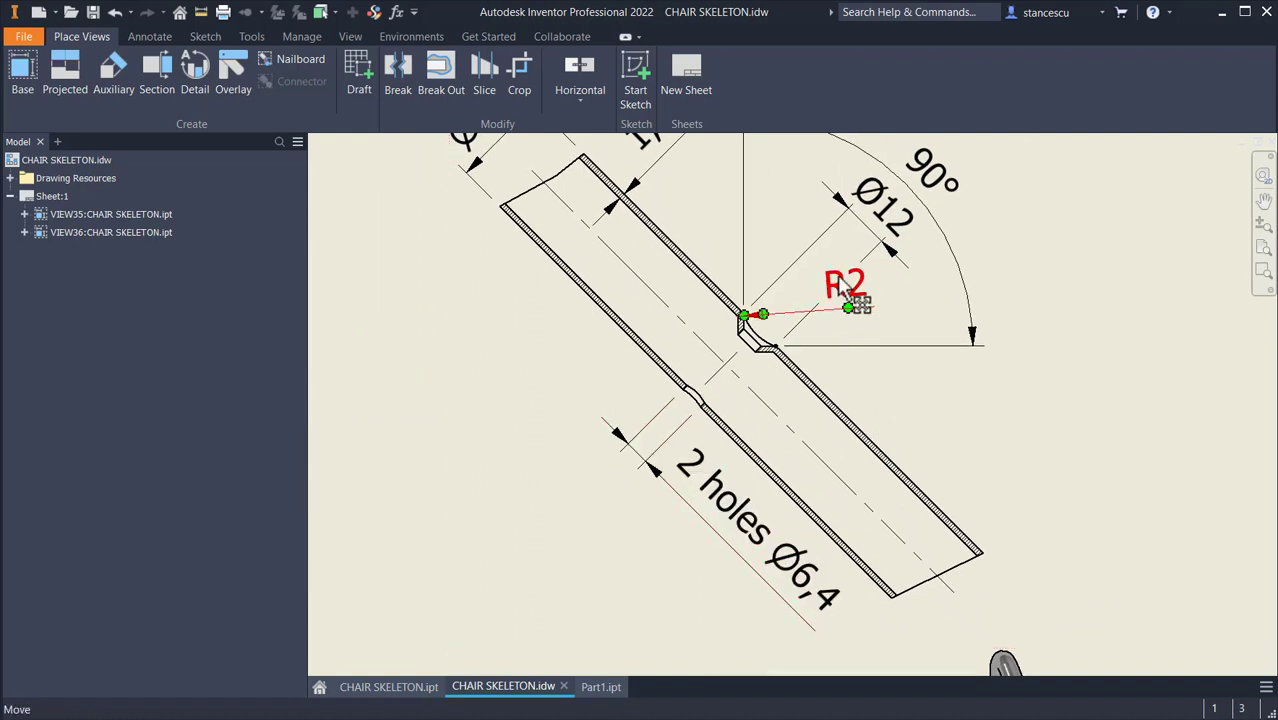
pyautogui.scroll(10, 753, 316)
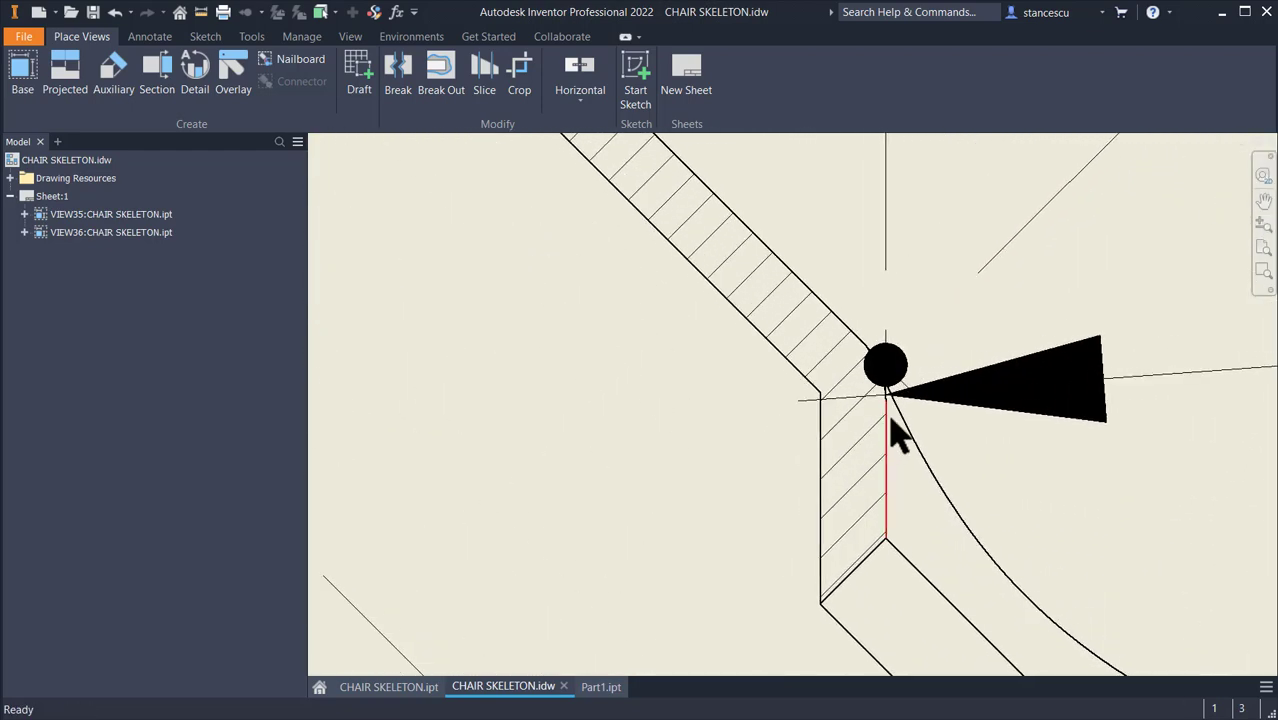
pyautogui.scroll(5, 878, 412)
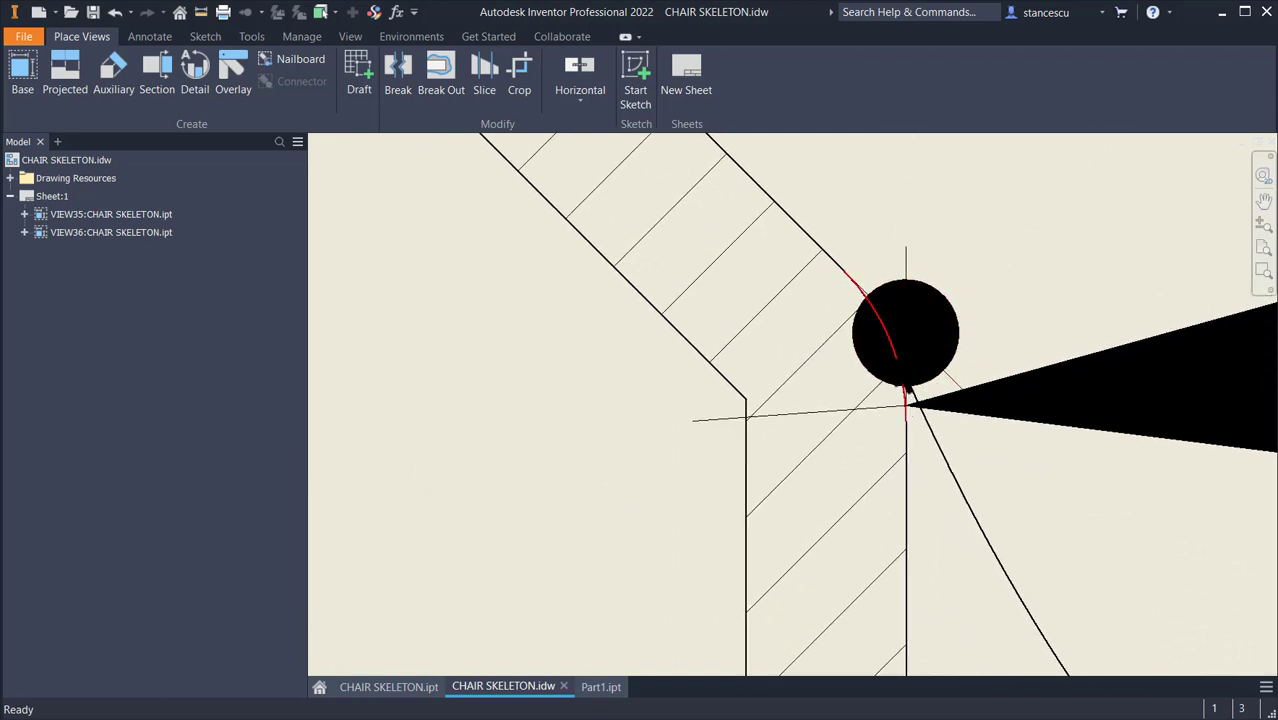
pyautogui.scroll(-2, 1018, 429)
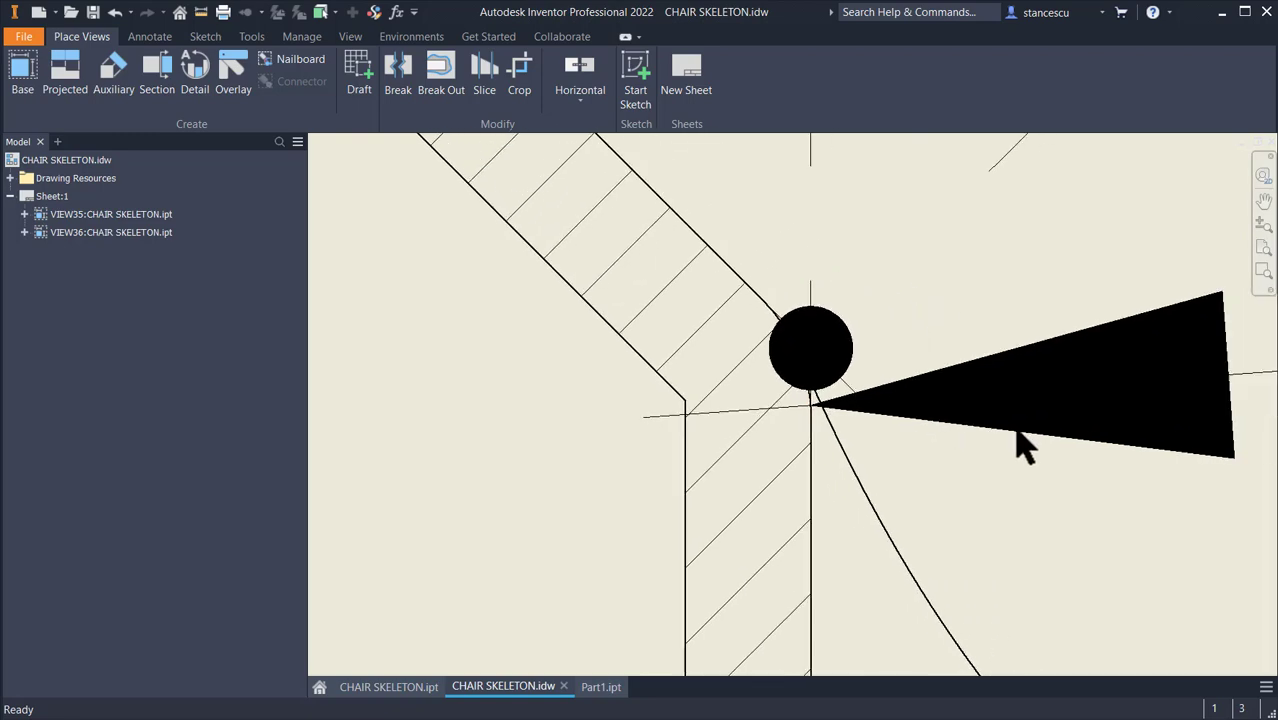
# - Examine the plan view of the drawing for the dimensions that locate the holes on the diagonal tubes
pyautogui.press('Home')
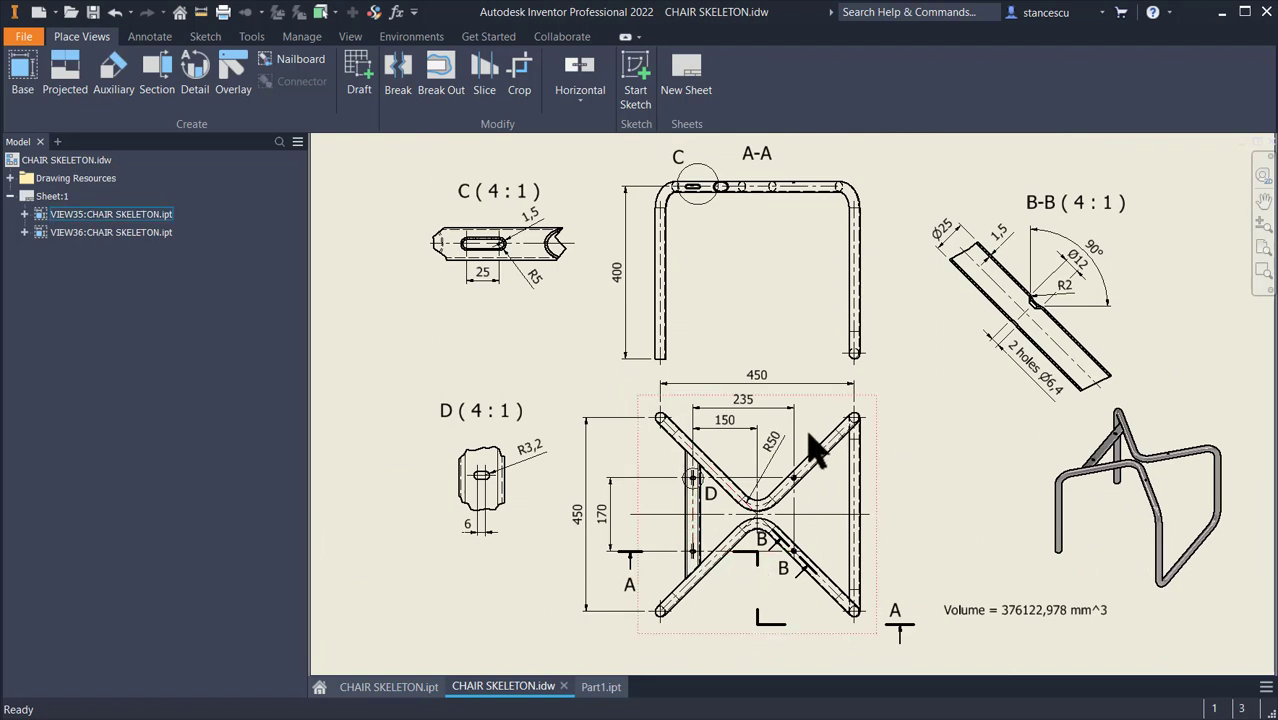
pyautogui.scroll(3, 815, 452)
pyautogui.moveTo(797, 488); pyautogui.dragTo(895, 373, button='middle')
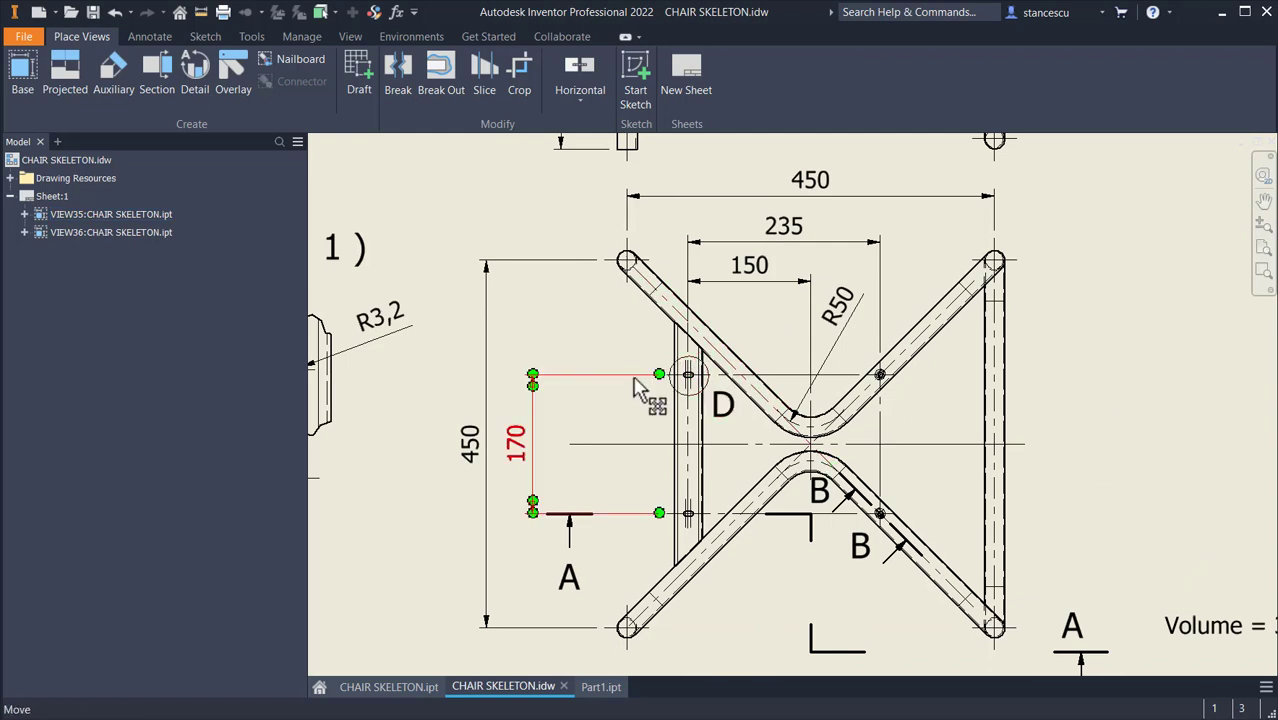
pyautogui.scroll(3, 682, 376)
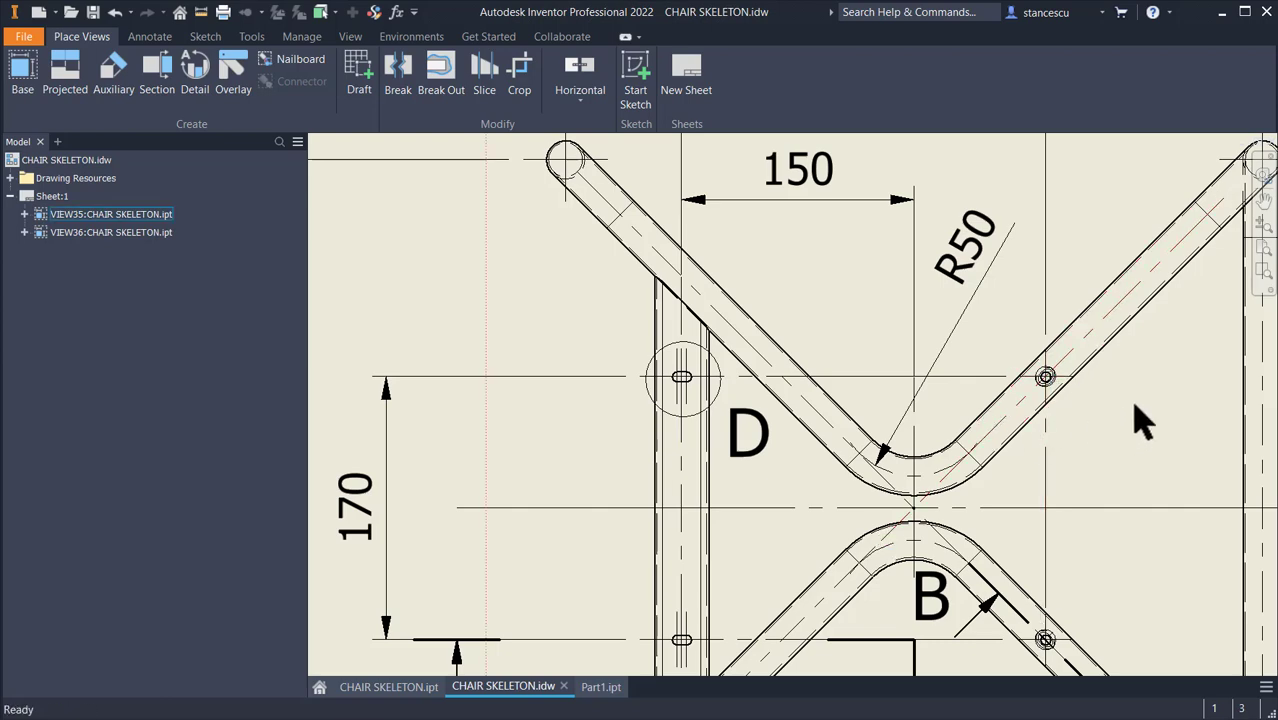
pyautogui.scroll(3, 1143, 423)
pyautogui.moveTo(1143, 423); pyautogui.dragTo(941, 322, button='middle')
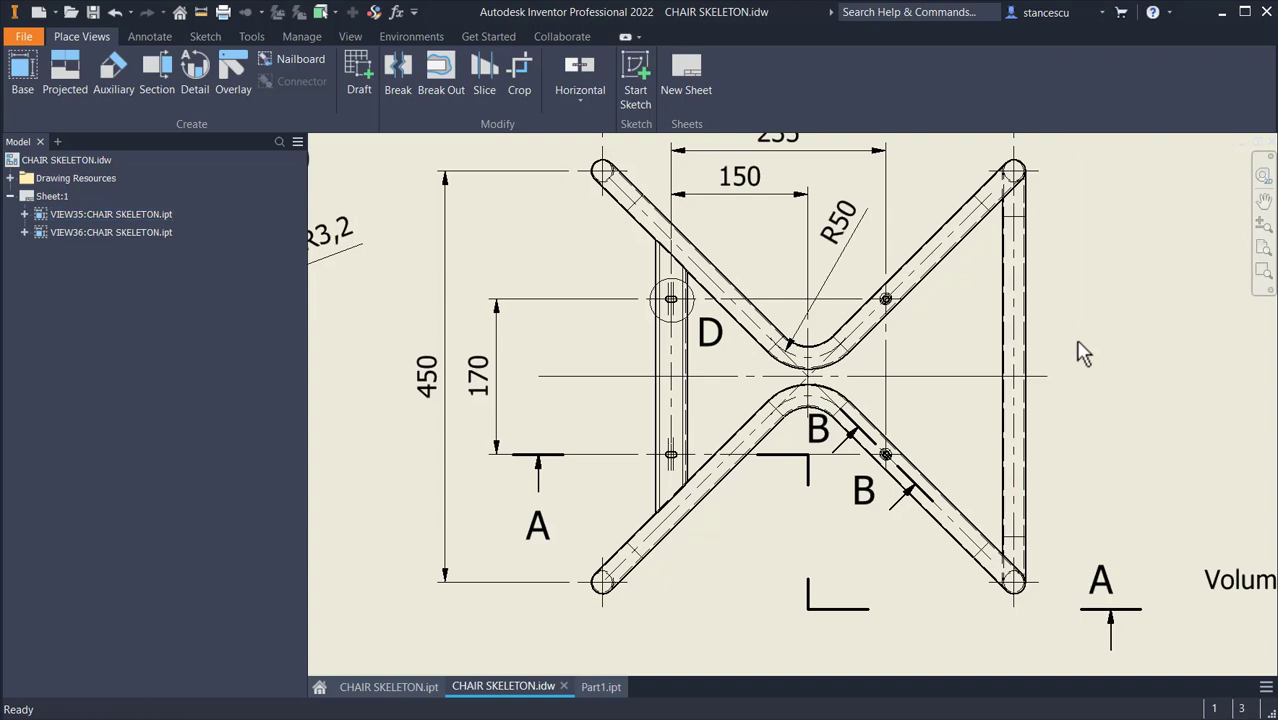
pyautogui.press('Home')
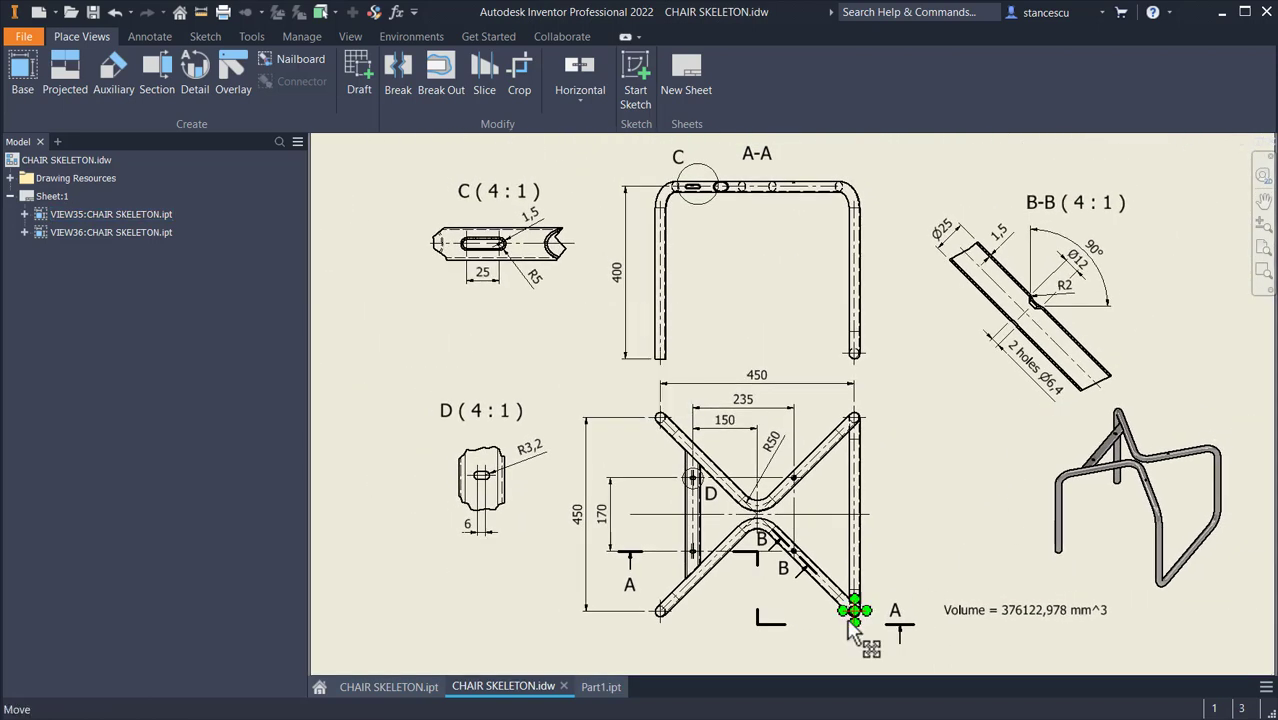
# - Switch to Part1.ipt and create a work plane at 90° to the XZ plane through the axis of the diagonal tube
pyautogui.click(608, 690)
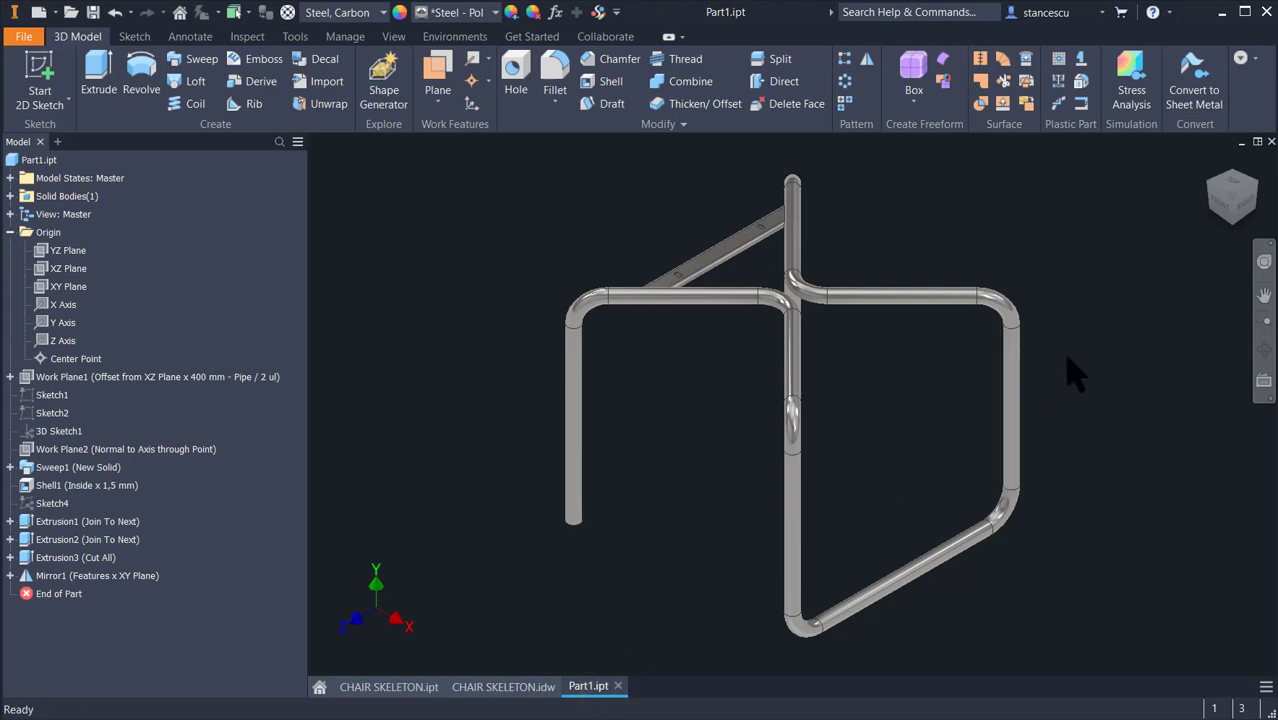
pyautogui.keyDown('shift'); pyautogui.moveTo(1068, 362); pyautogui.dragTo(1082, 343, button='middle'); pyautogui.keyUp('shift')
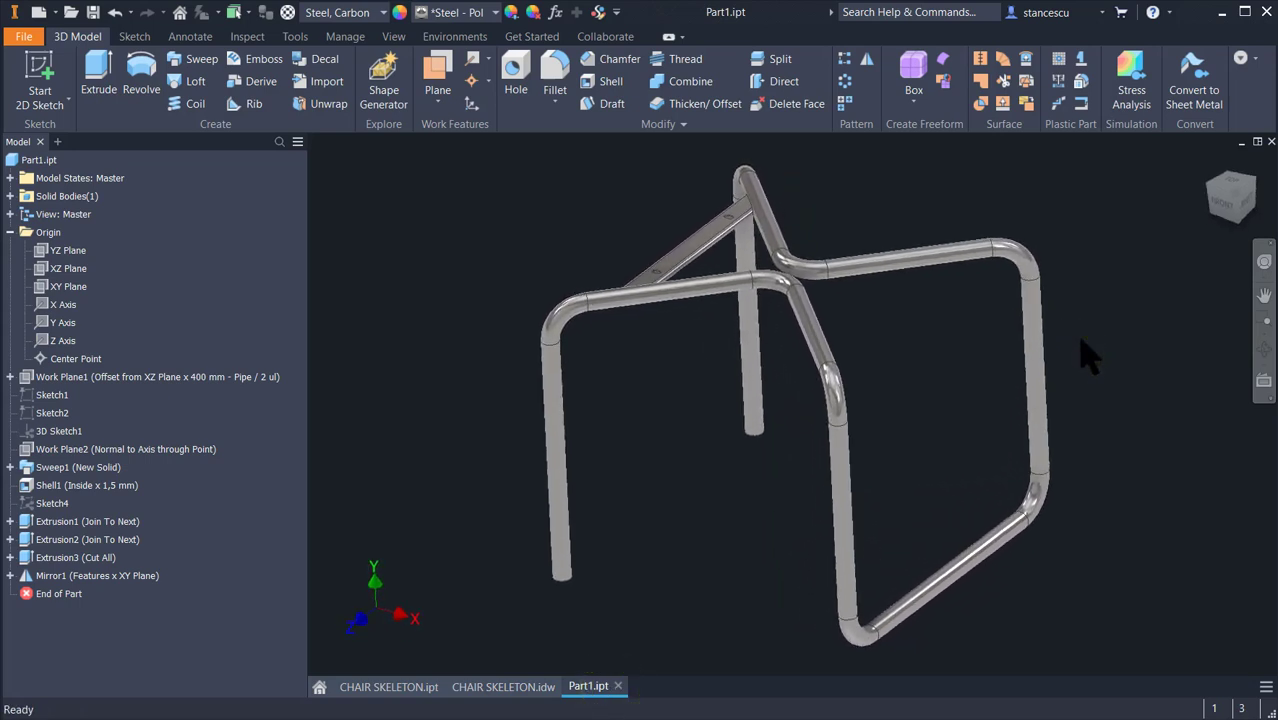
pyautogui.scroll(4, 1090, 354)
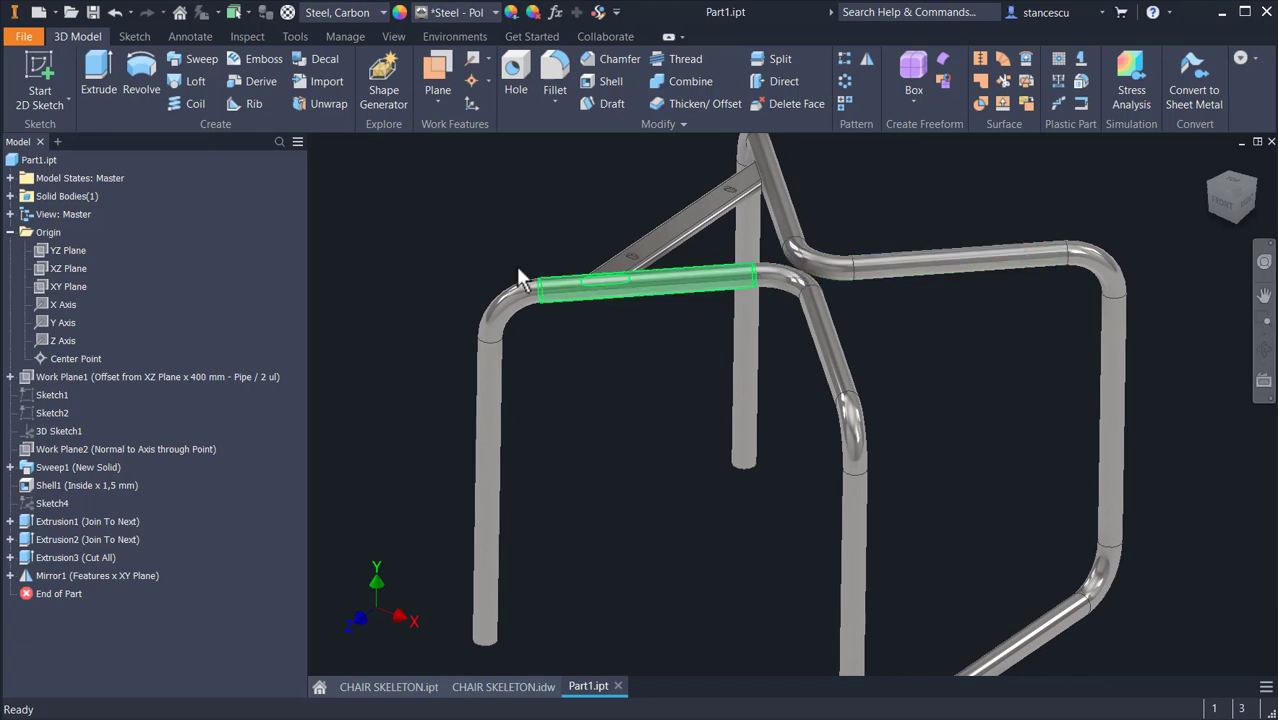
pyautogui.keyDown('shift'); pyautogui.moveTo(776, 300); pyautogui.dragTo(901, 312, button='middle'); pyautogui.keyUp('shift')
pyautogui.scroll(-2, 903, 316)
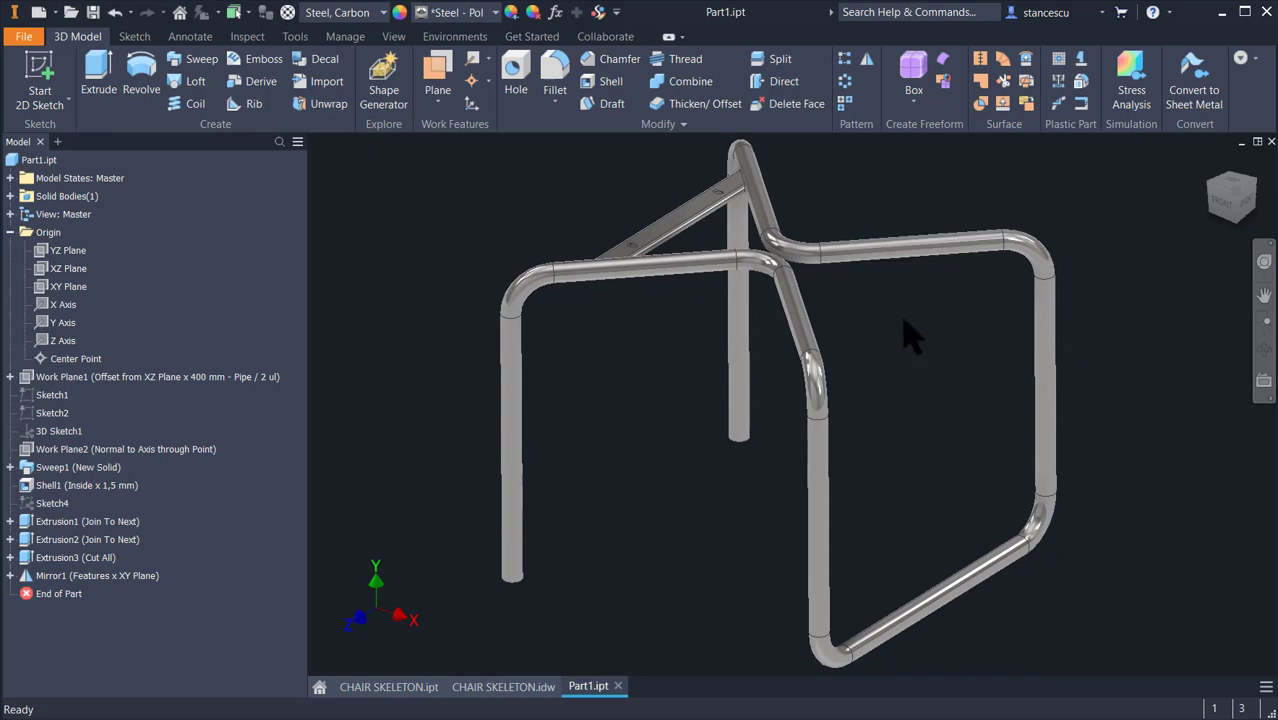
pyautogui.click(440, 76)
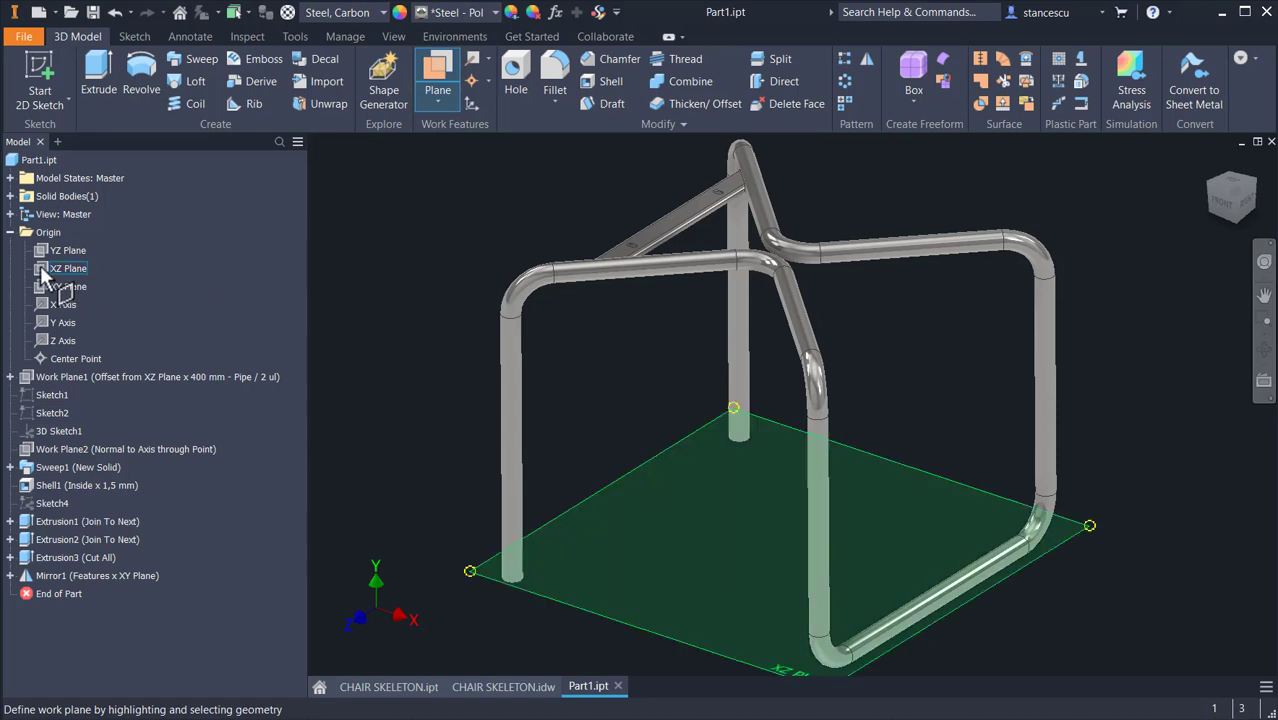
pyautogui.click(41, 266)
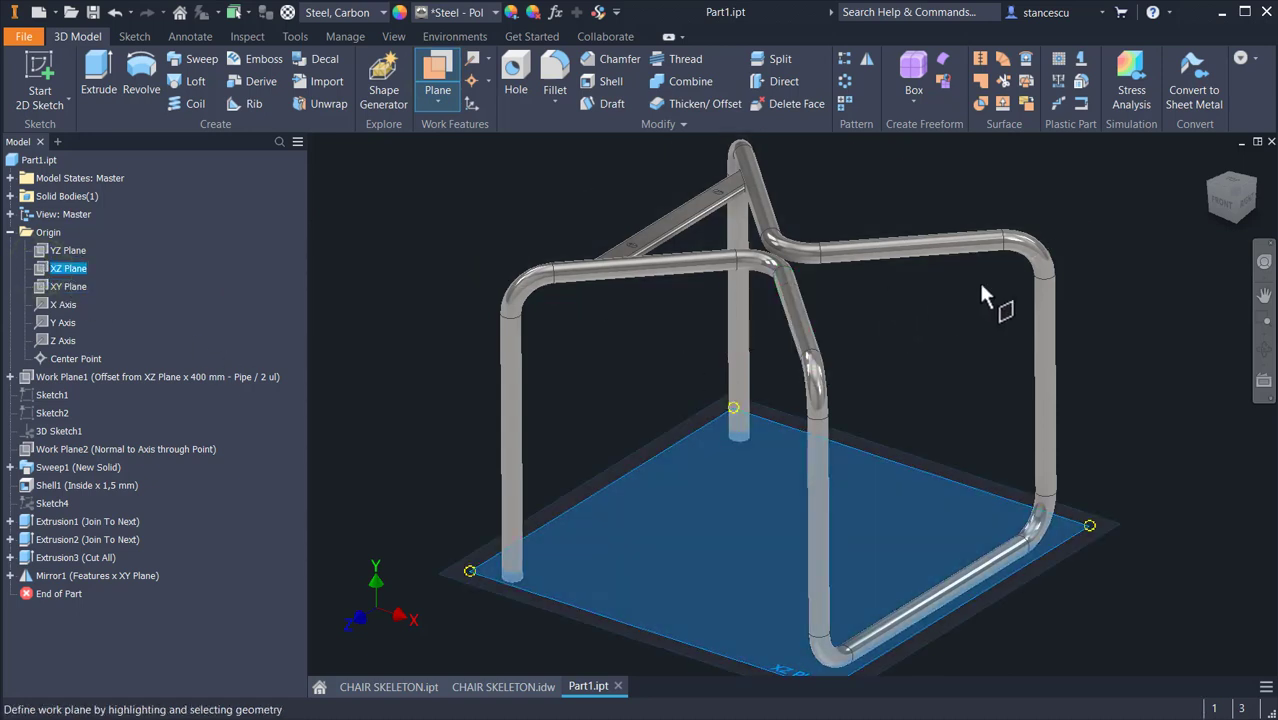
pyautogui.rightClick(1124, 270)
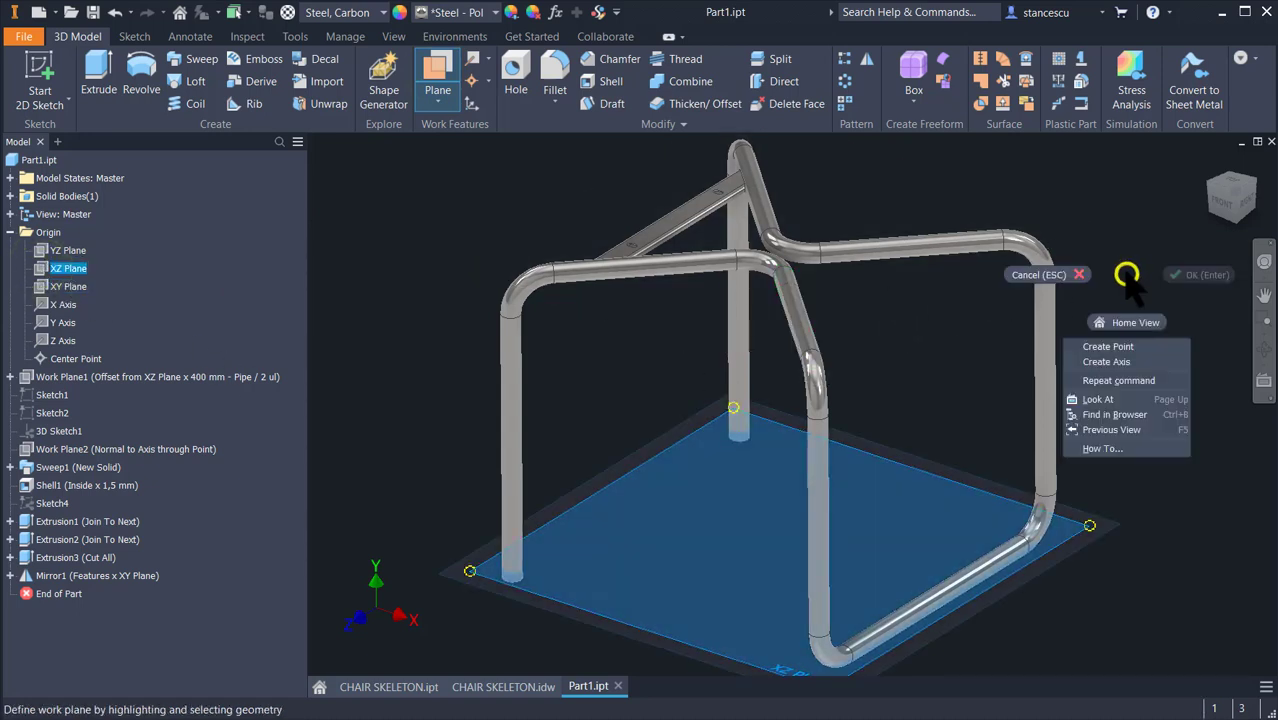
pyautogui.click(1111, 363)
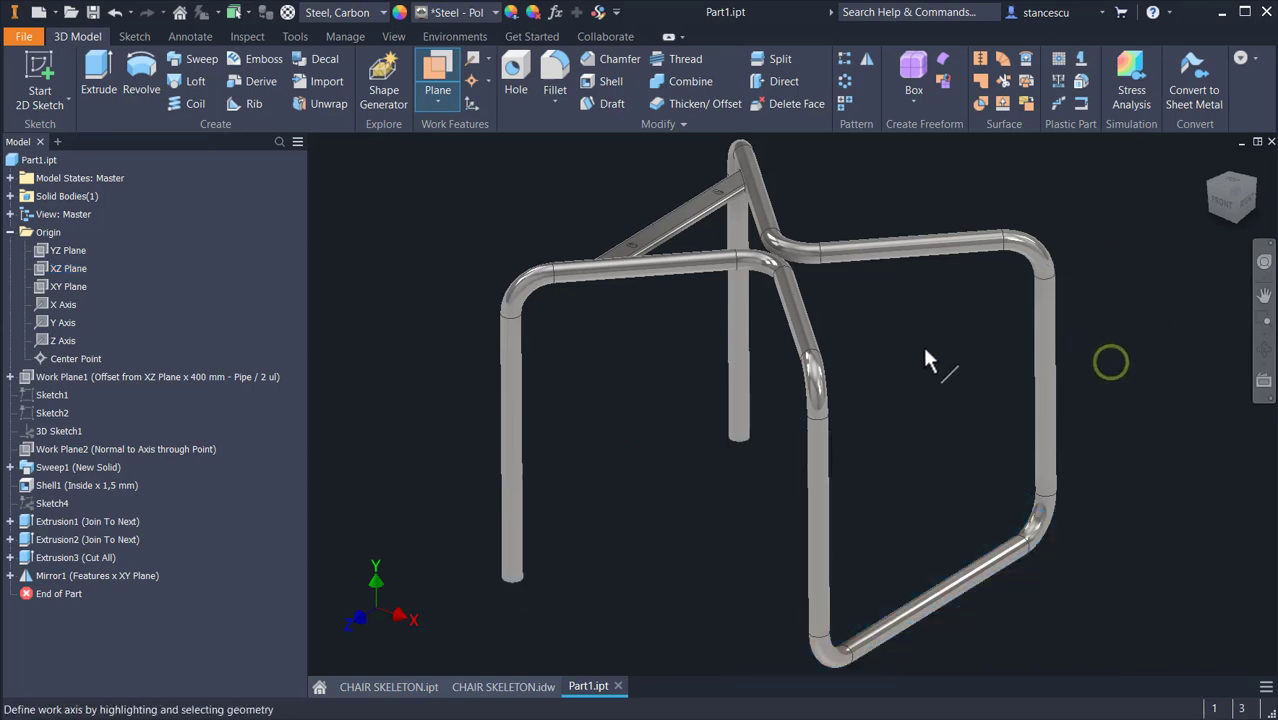
pyautogui.click(910, 259)
pyautogui.keyDown('shift'); pyautogui.moveTo(1130, 313); pyautogui.dragTo(1052, 230, button='middle'); pyautogui.keyUp('shift')
pyautogui.click(1040, 213)
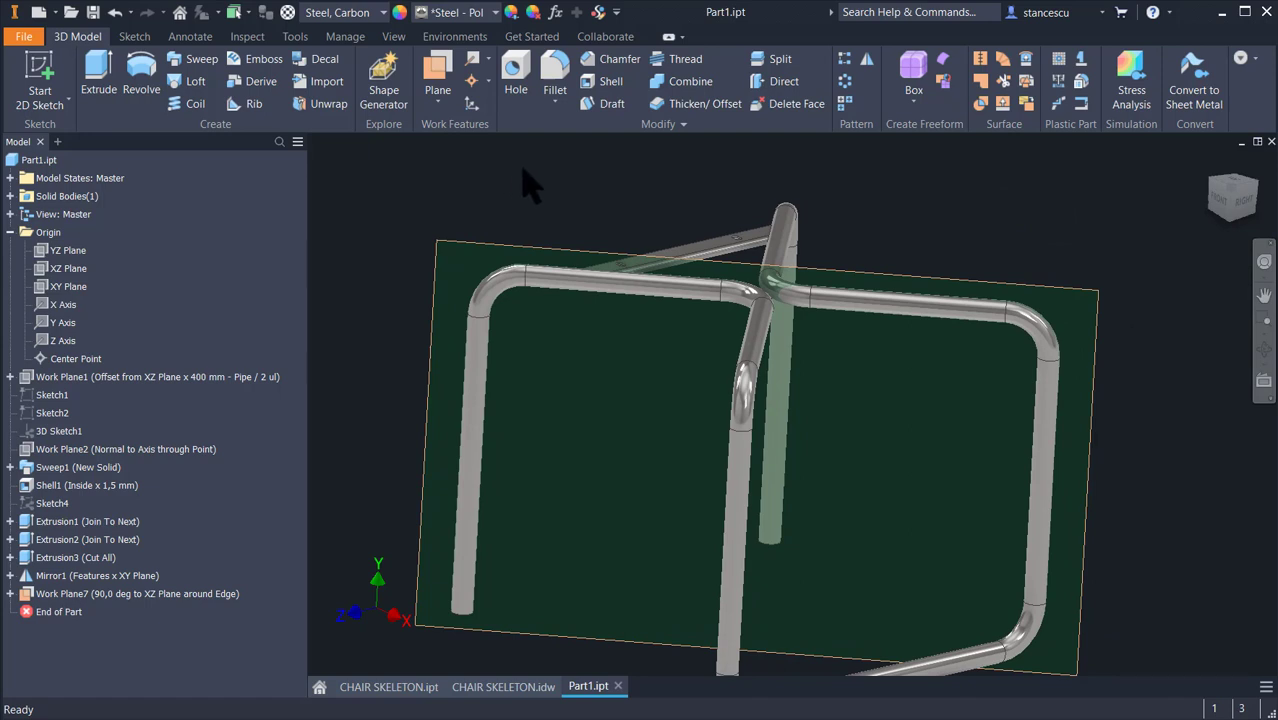
# - Apply a half section view of the chair frame at the new vertical work plane and inspect the cut tube
pyautogui.click(396, 37)
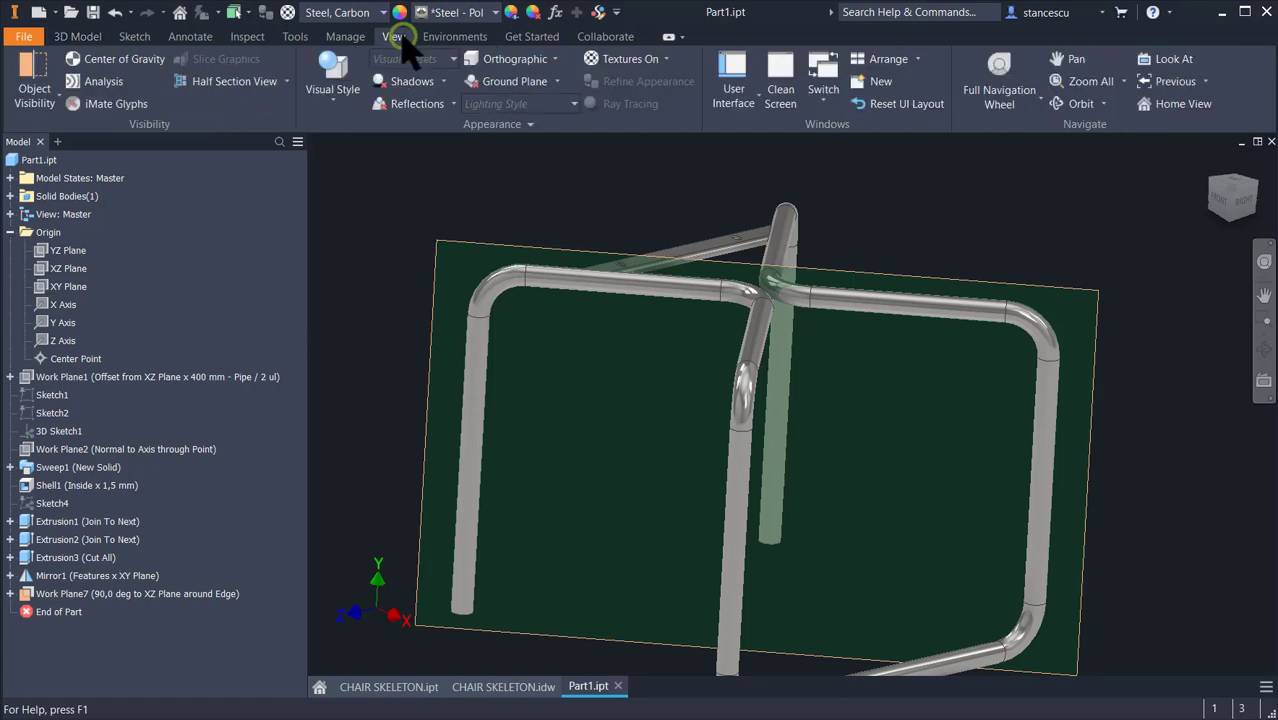
pyautogui.click(287, 81)
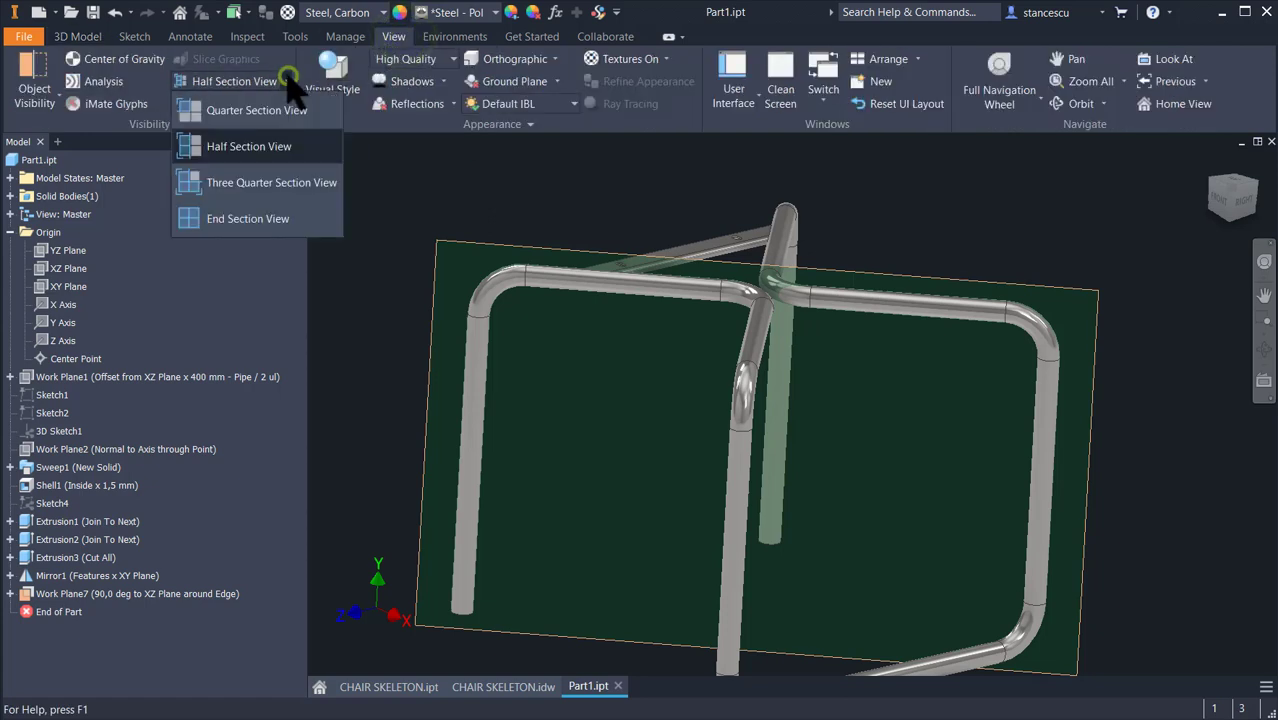
pyautogui.click(249, 147)
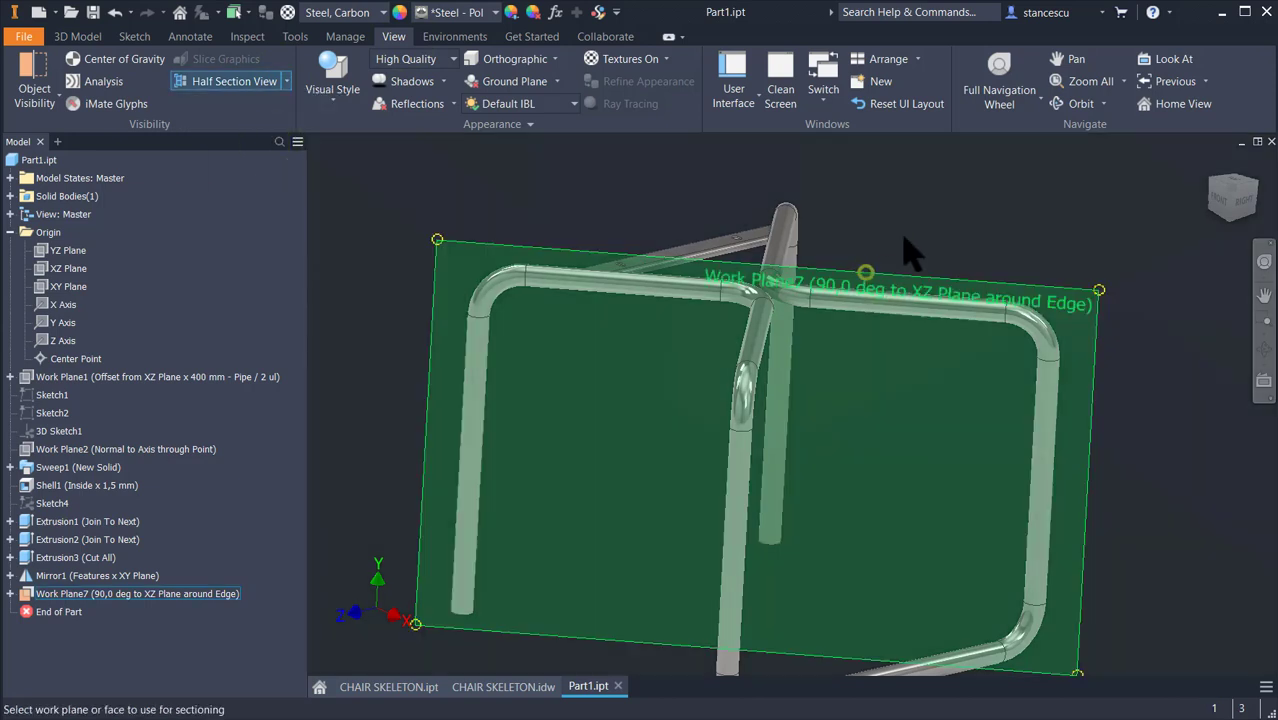
pyautogui.click(862, 268)
pyautogui.click(811, 351)
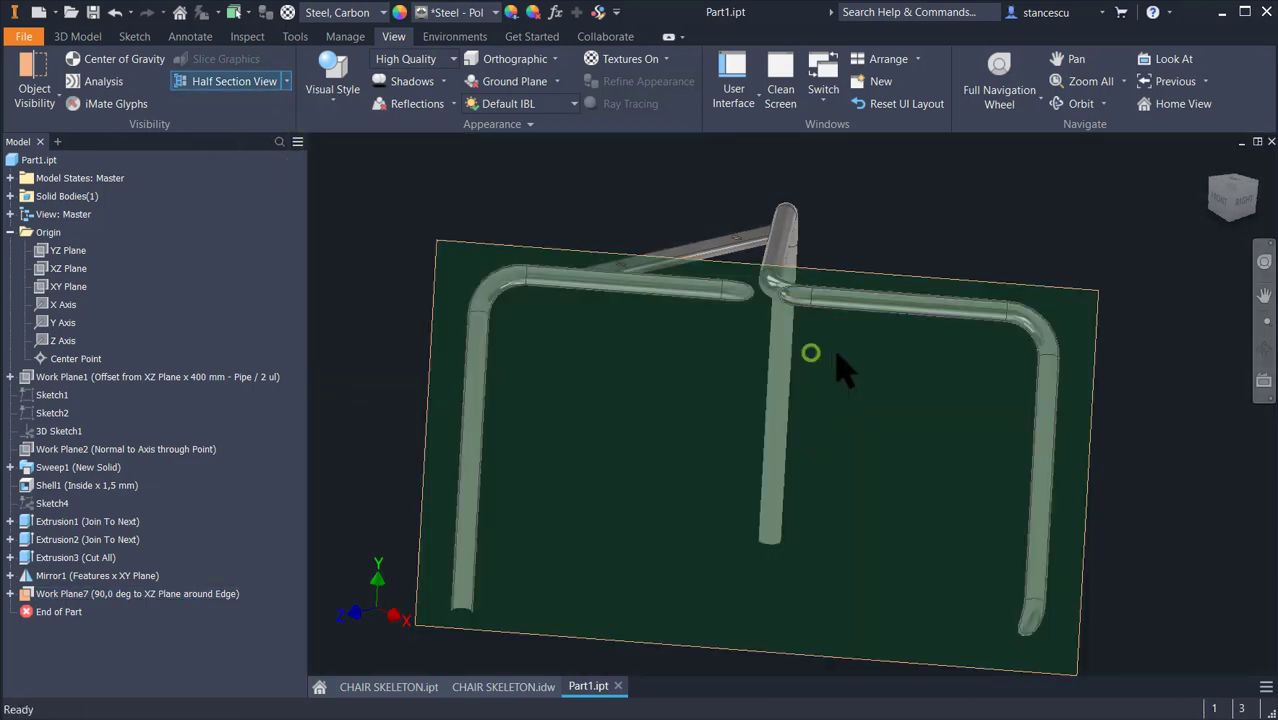
pyautogui.scroll(6, 905, 243)
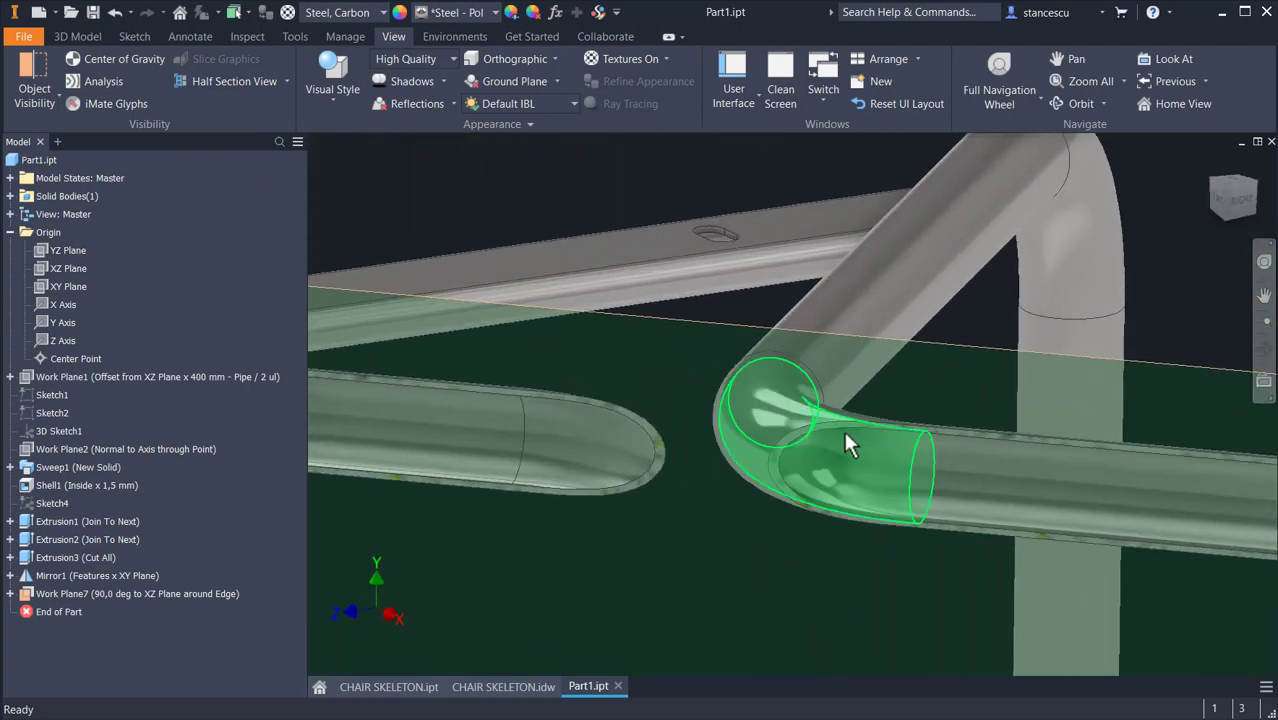
pyautogui.keyDown('shift'); pyautogui.moveTo(1022, 297); pyautogui.dragTo(1043, 285, button='middle'); pyautogui.keyUp('shift')
pyautogui.scroll(-6, 1043, 285)
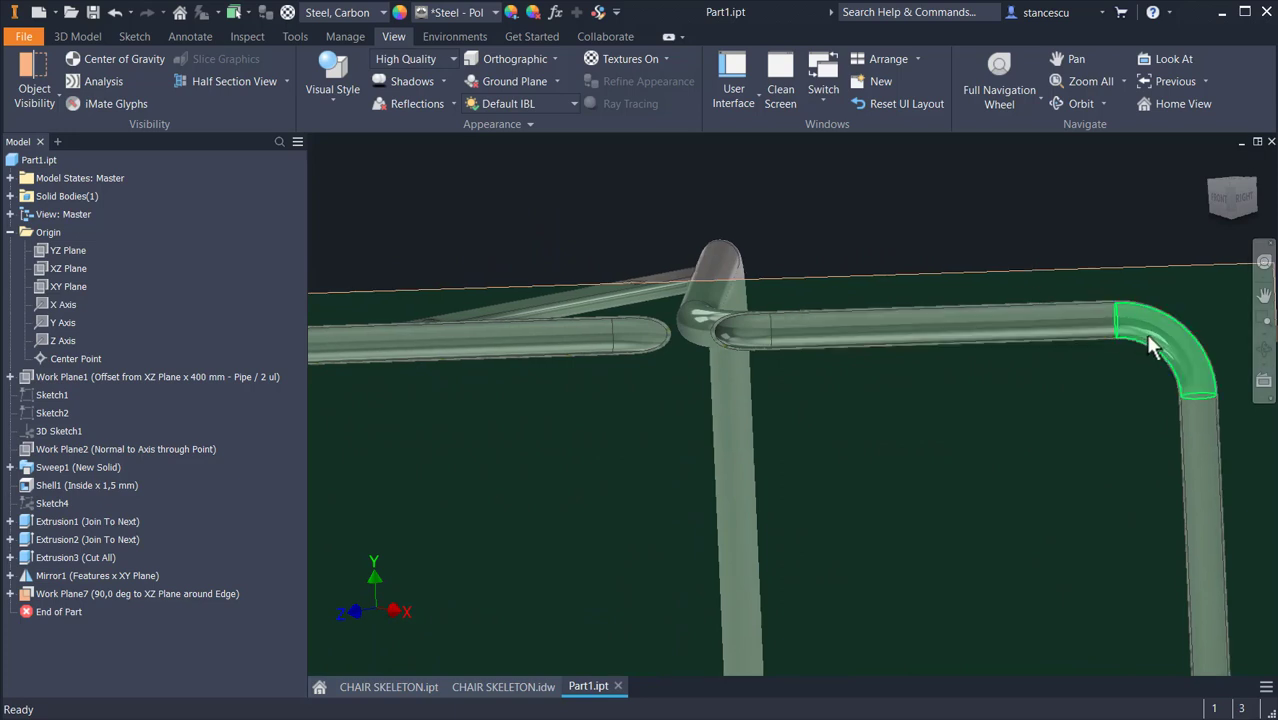
# - View the vertical work plane straight on and start a 2D sketch on it at the diagonal tube
pyautogui.click(1264, 382)
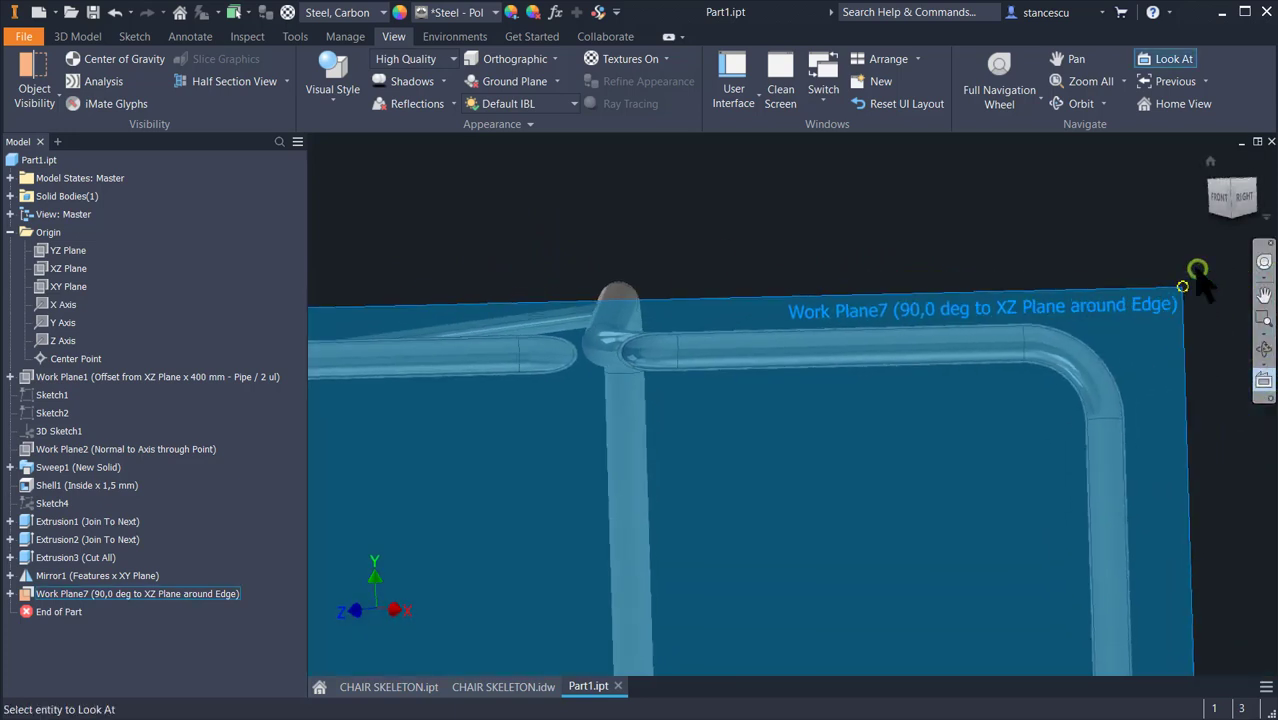
pyautogui.click(1196, 272)
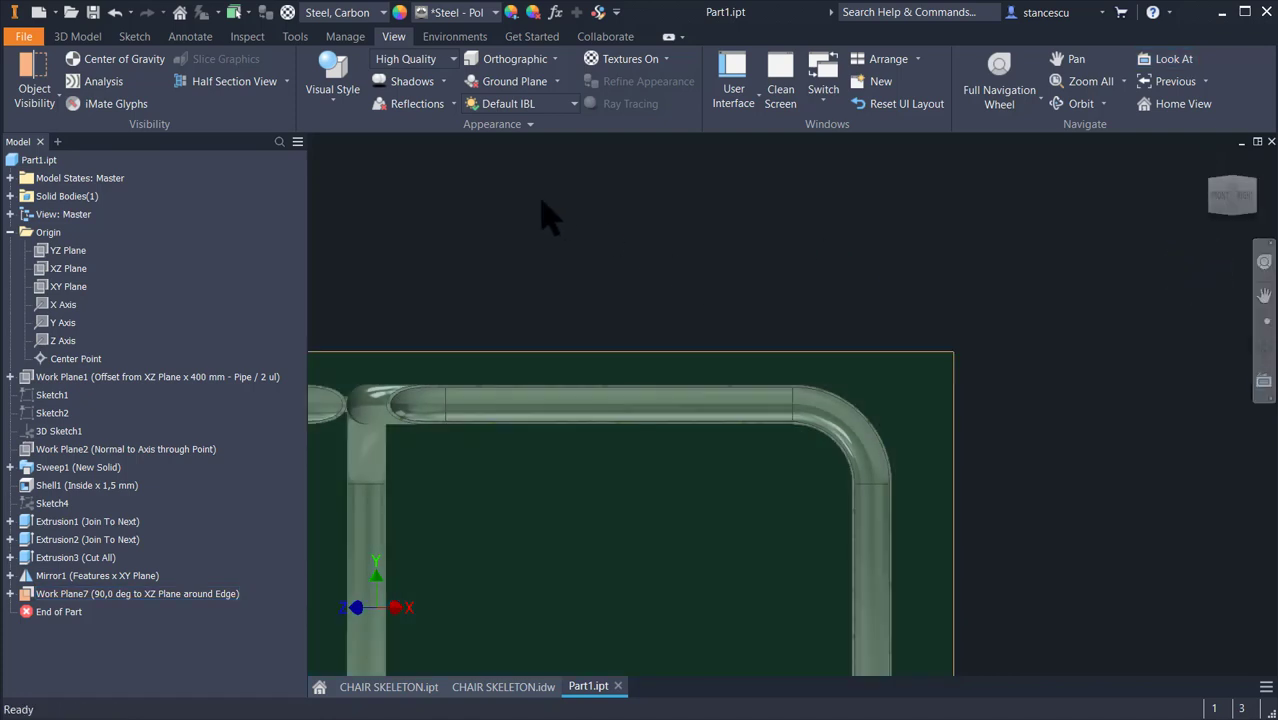
pyautogui.scroll(3, 560, 300)
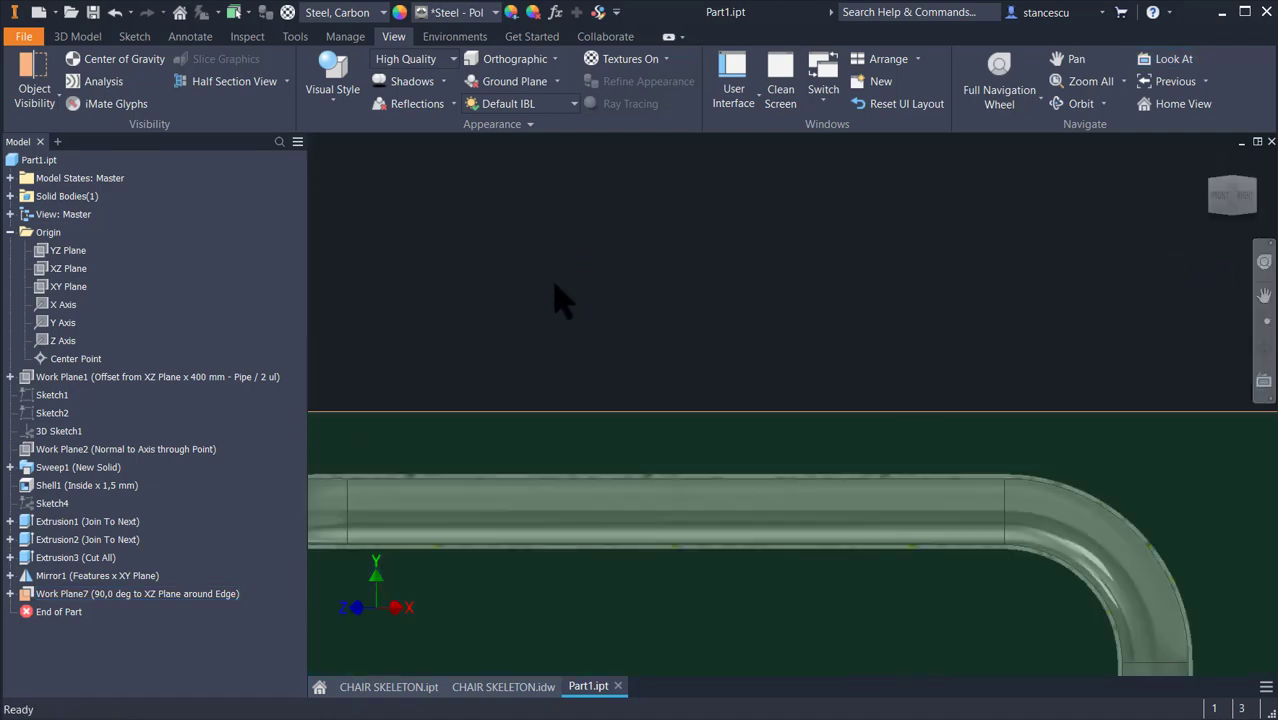
pyautogui.moveTo(640, 345); pyautogui.dragTo(471, 203, button='middle')
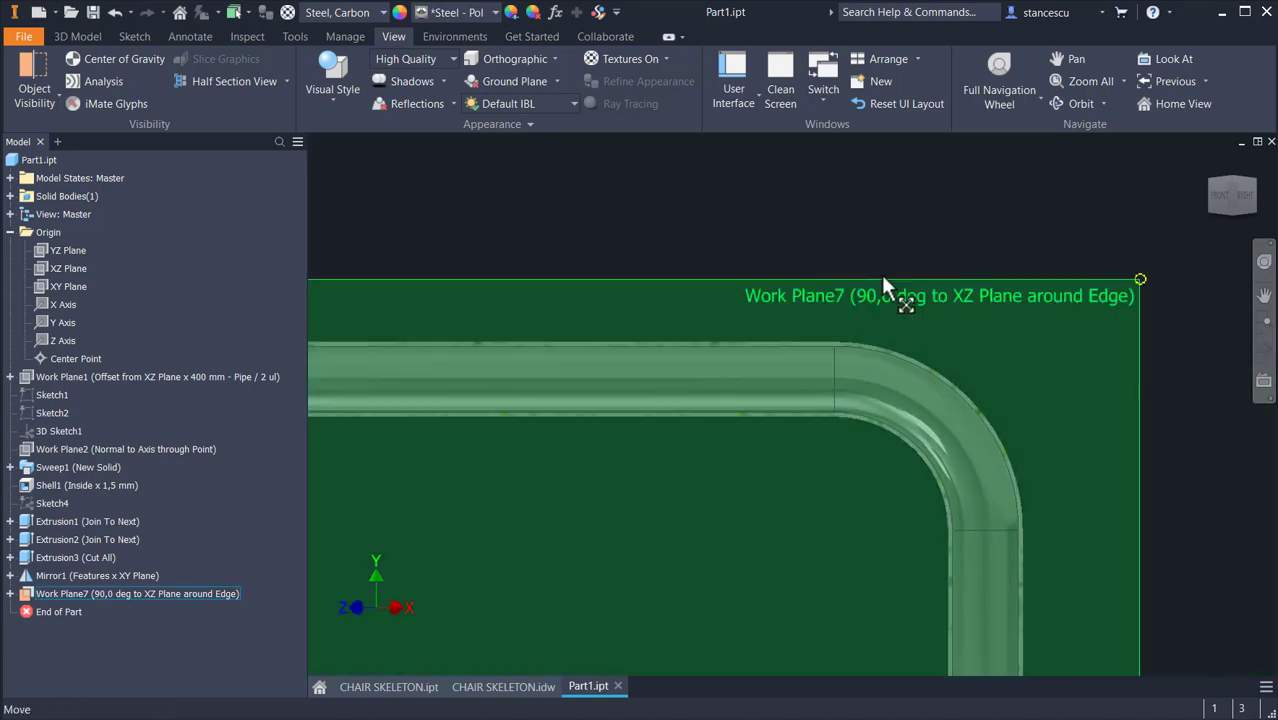
pyautogui.click(880, 272)
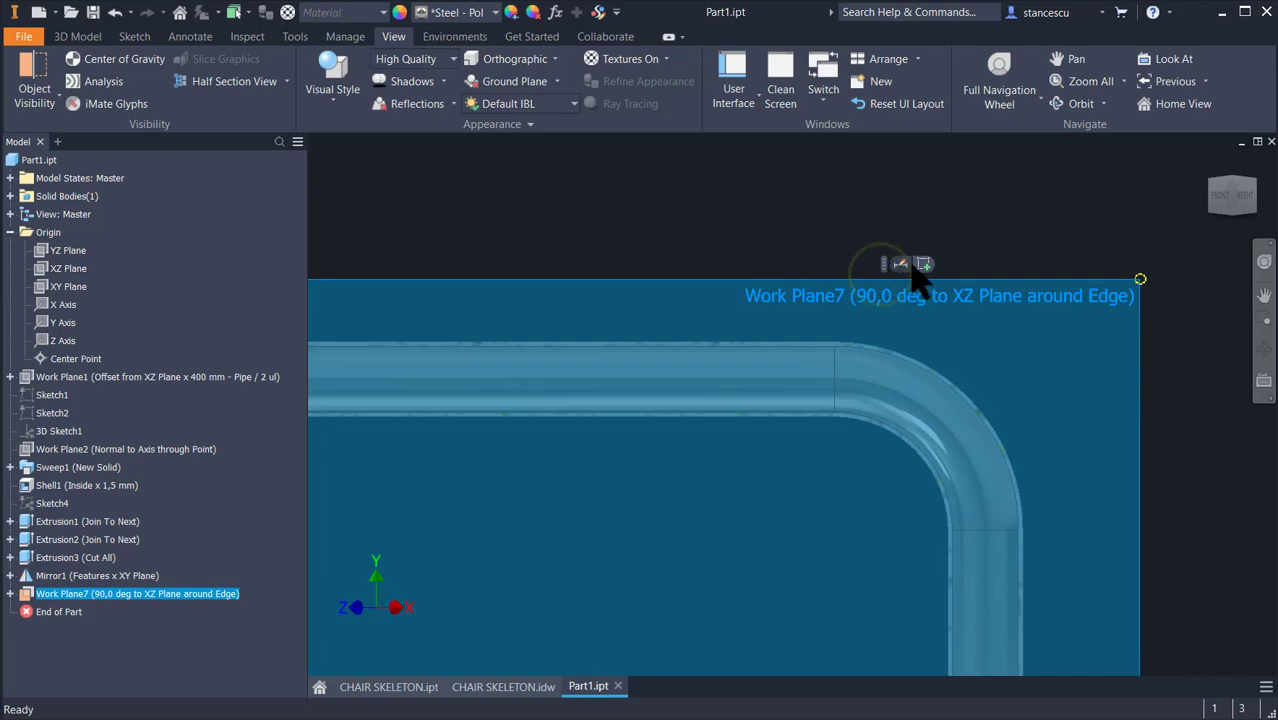
pyautogui.click(923, 265)
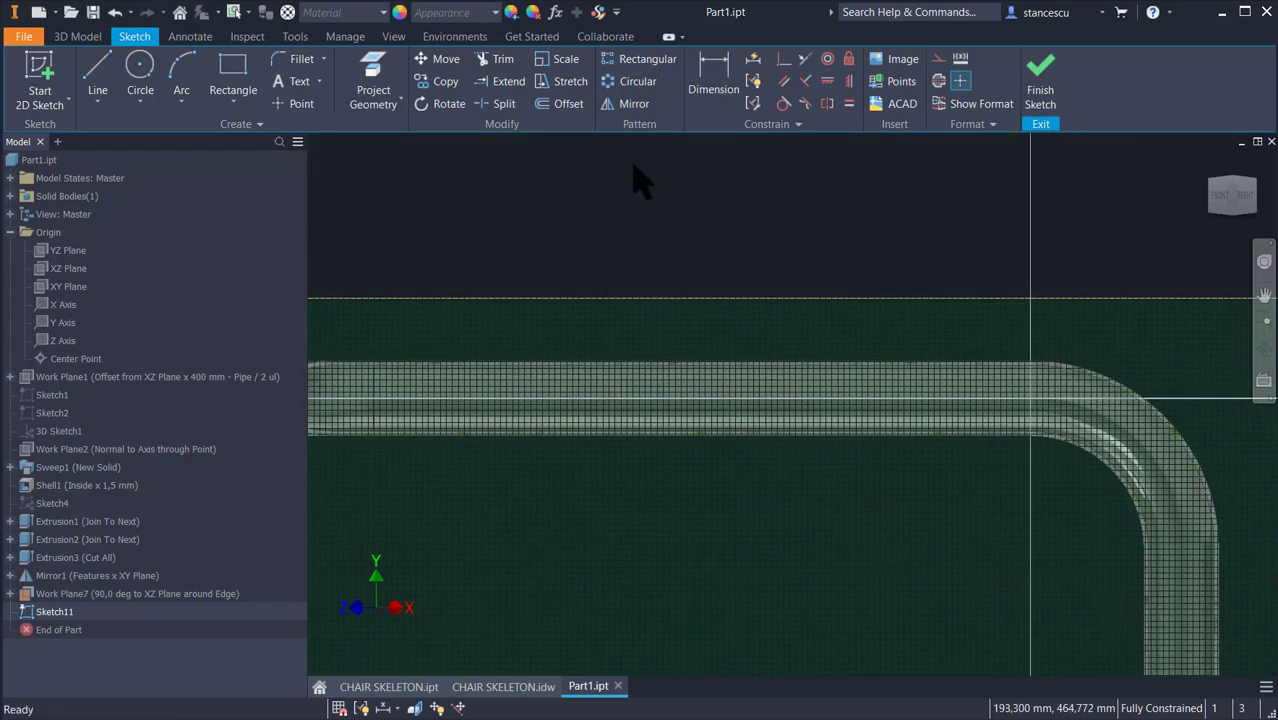
# - Project the outer and inner edges of the horizontal tube section's upper wall into the sketch
pyautogui.click(373, 80)
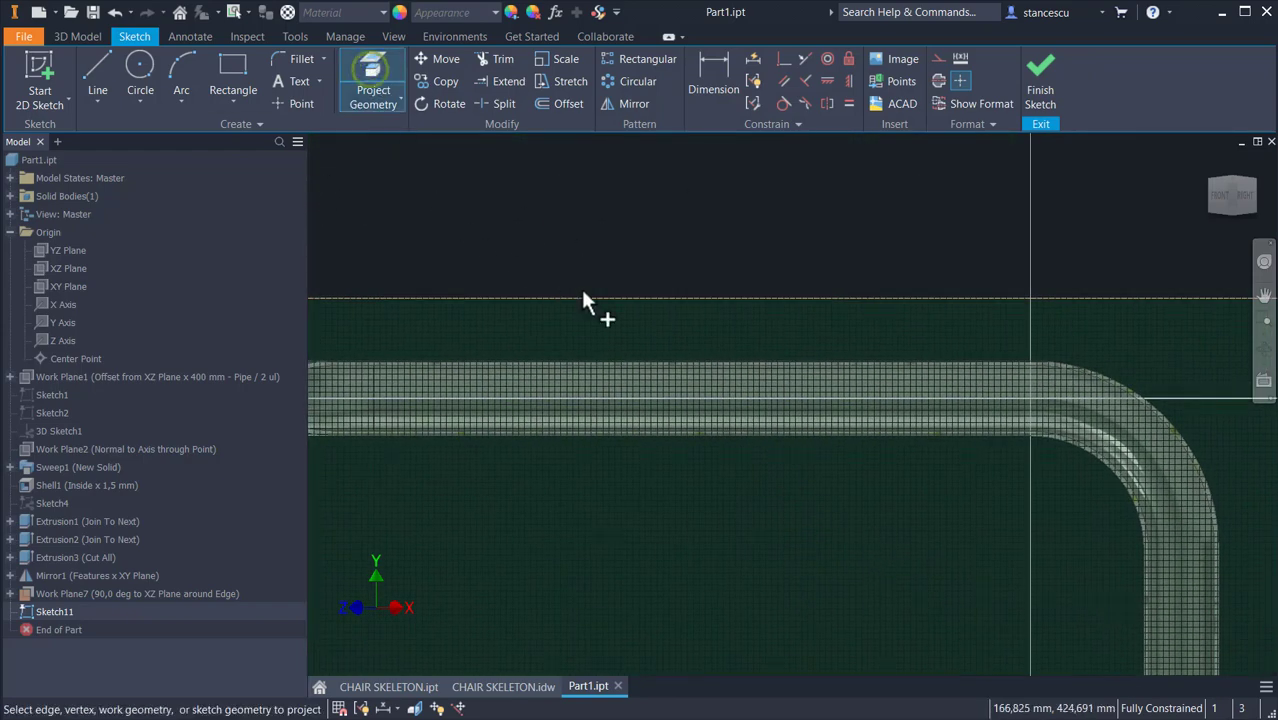
pyautogui.scroll(2, 608, 365)
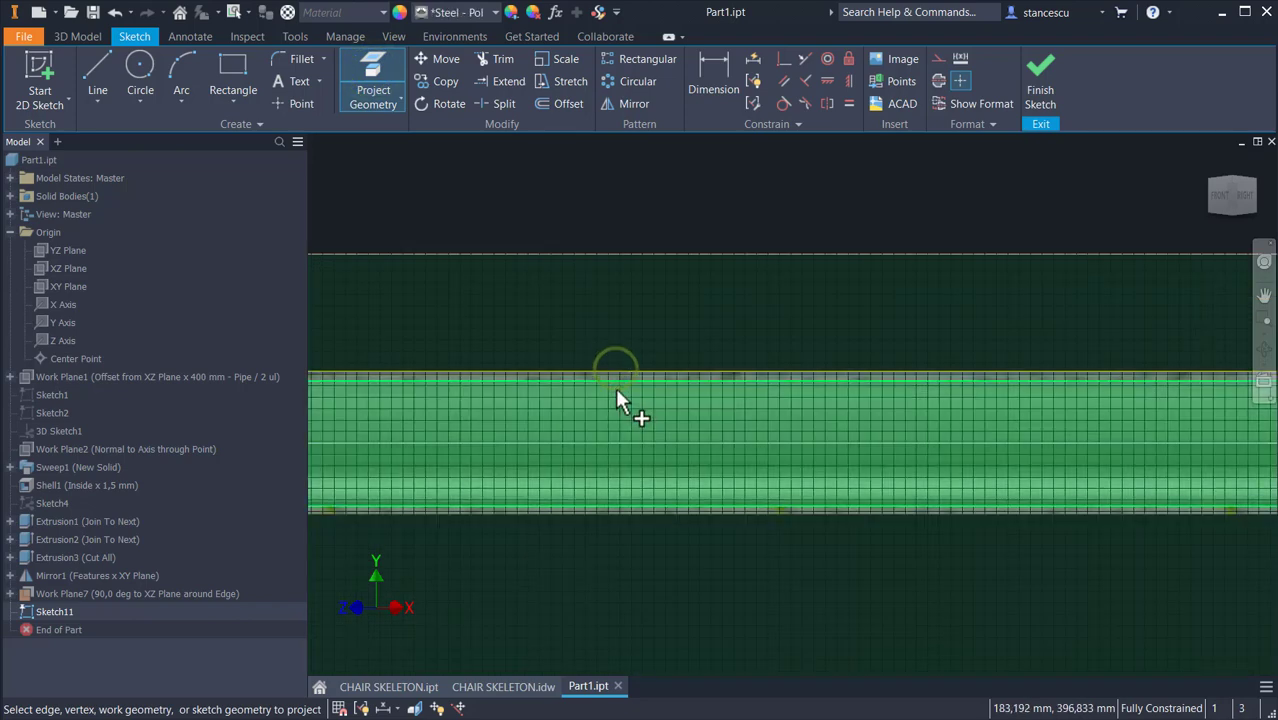
pyautogui.click(617, 380)
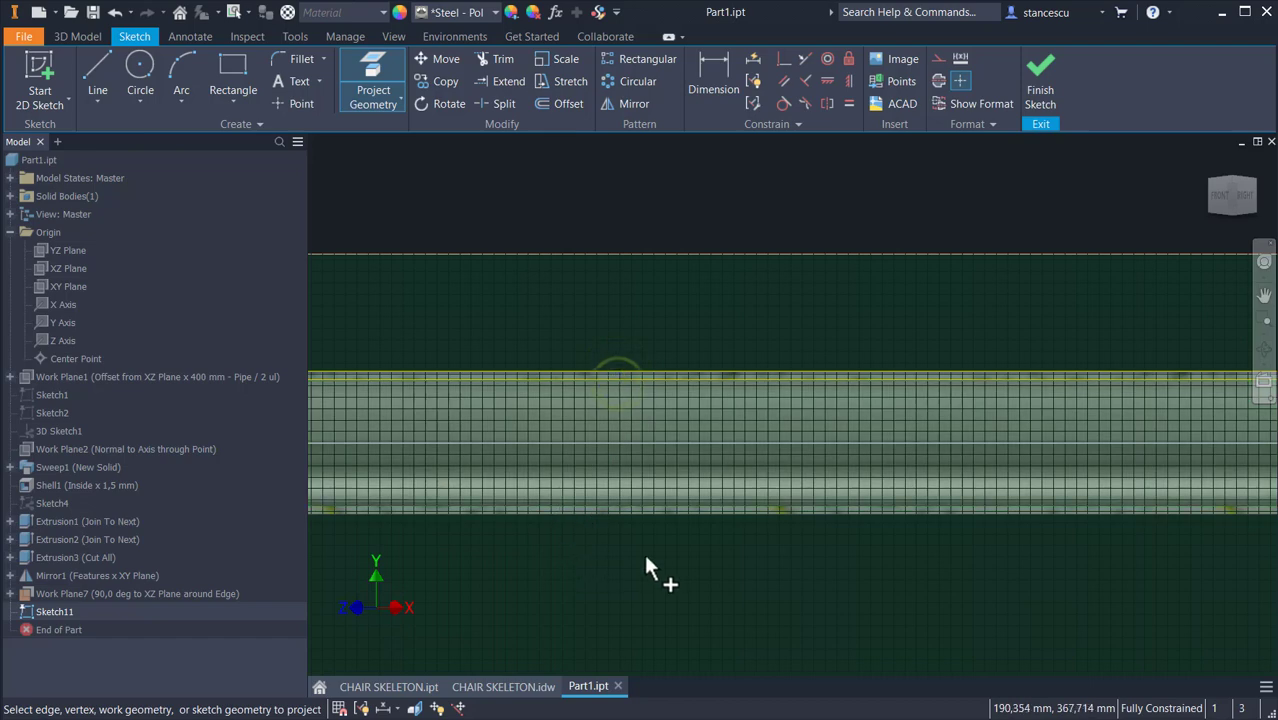
pyautogui.moveTo(918, 562)
pyautogui.mouseDown(button='middle')
pyautogui.moveTo(770, 522)
pyautogui.moveTo(592, 551)
pyautogui.mouseUp(button='middle')
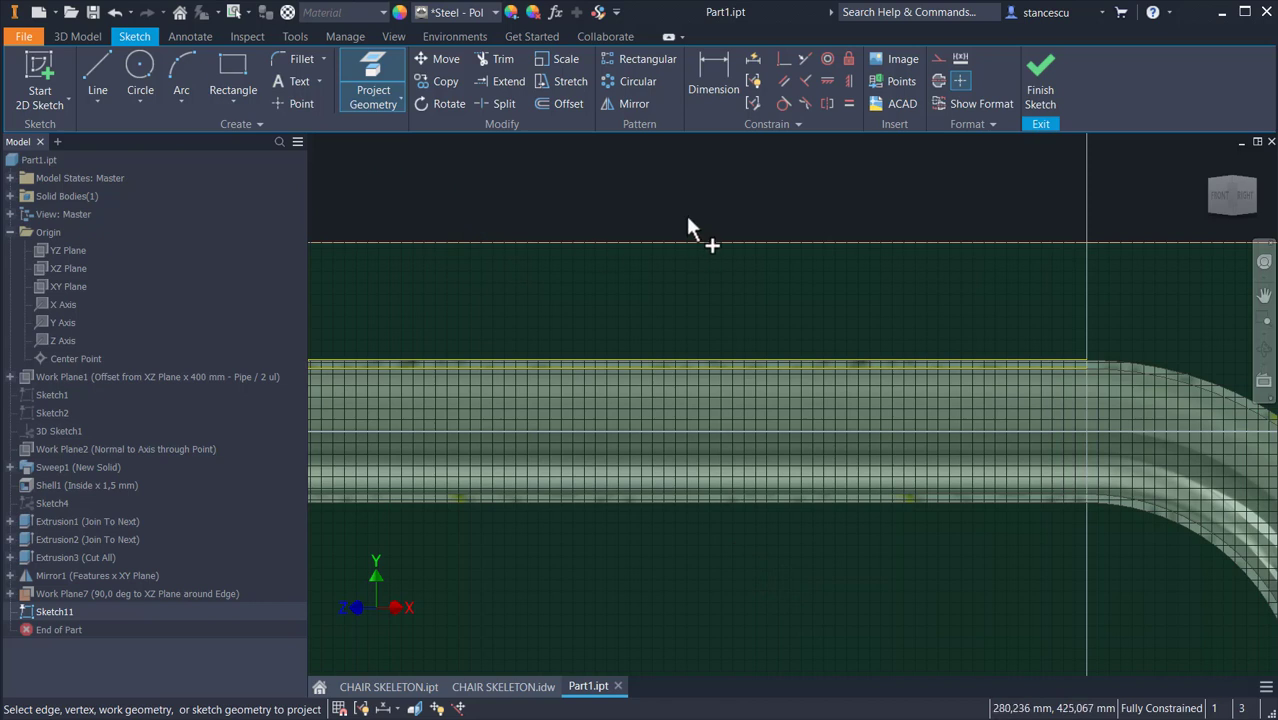
pyautogui.click(611, 191)
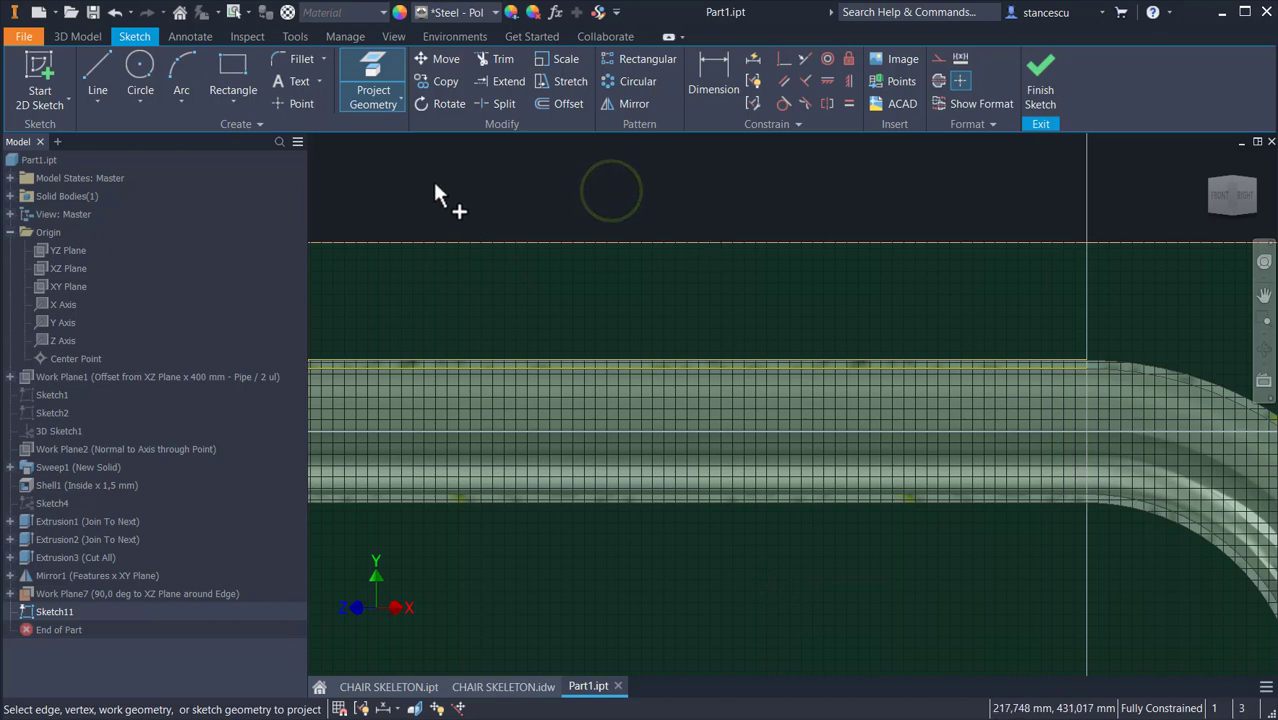
# - Sketch a right-angled V about 18 mm wide pointing down from the tube's outer upper edge and make its two lines equal
pyautogui.click(103, 86)
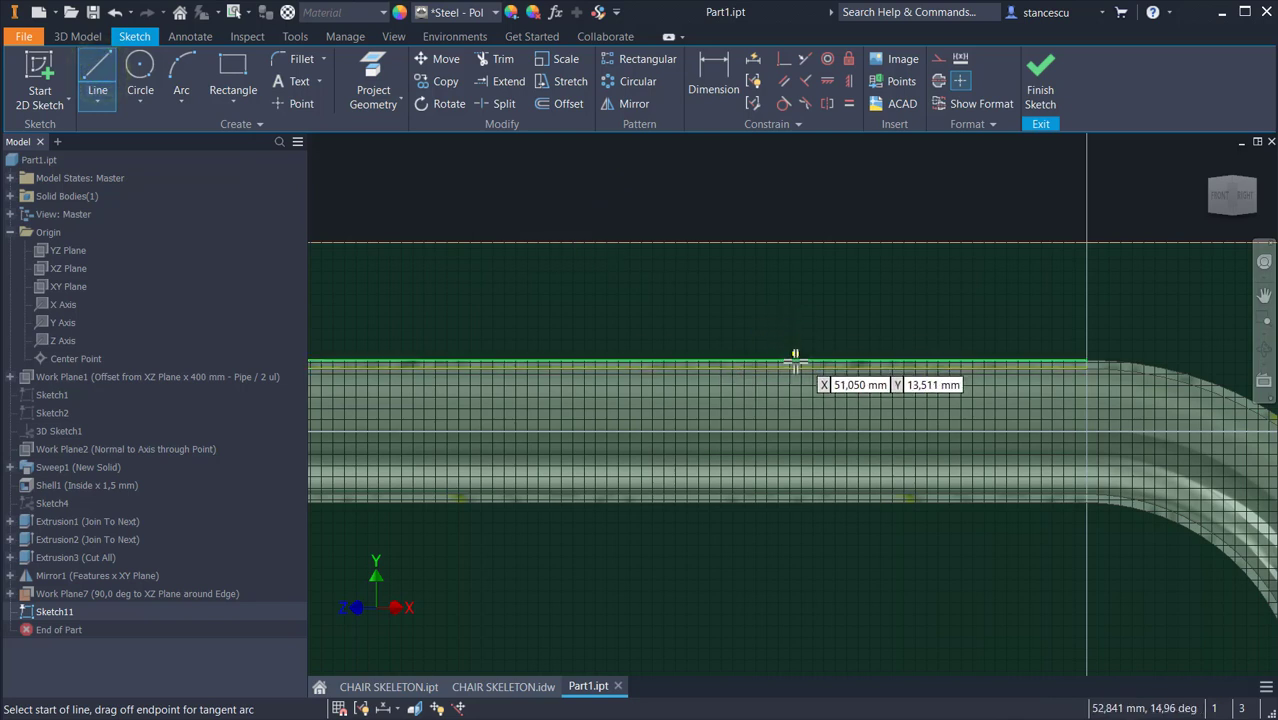
pyautogui.click(795, 362)
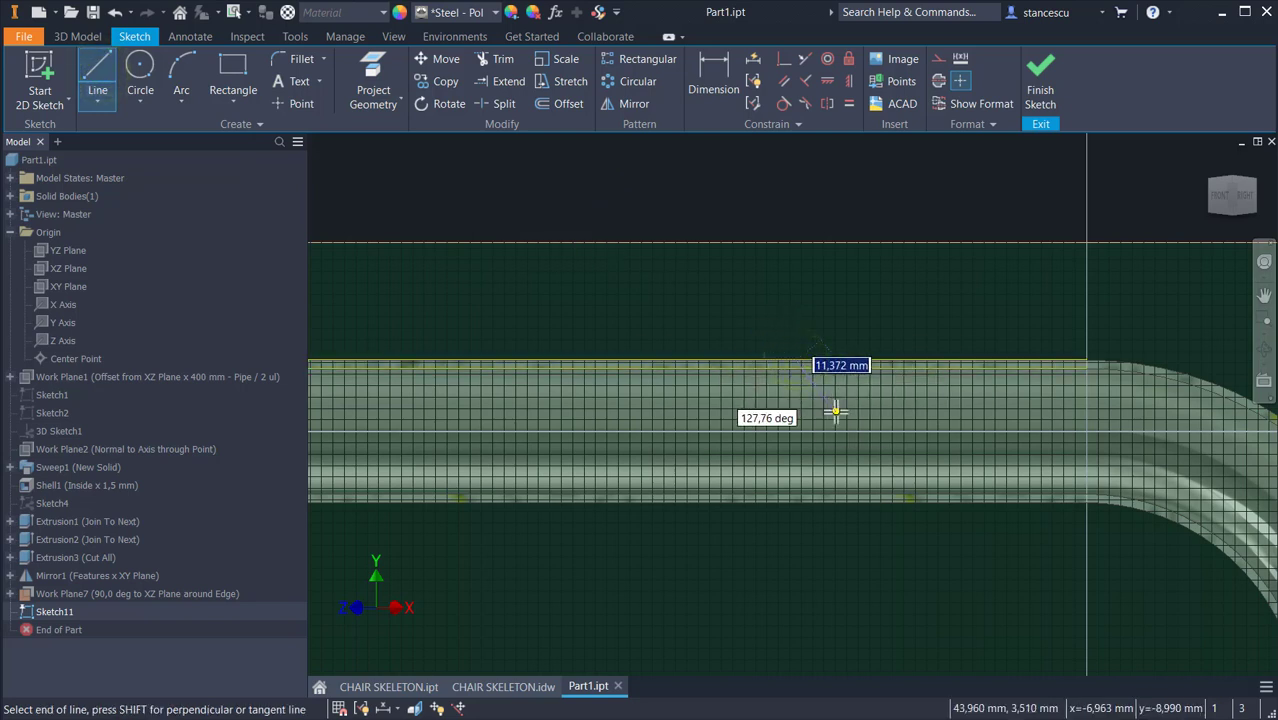
pyautogui.click(836, 411)
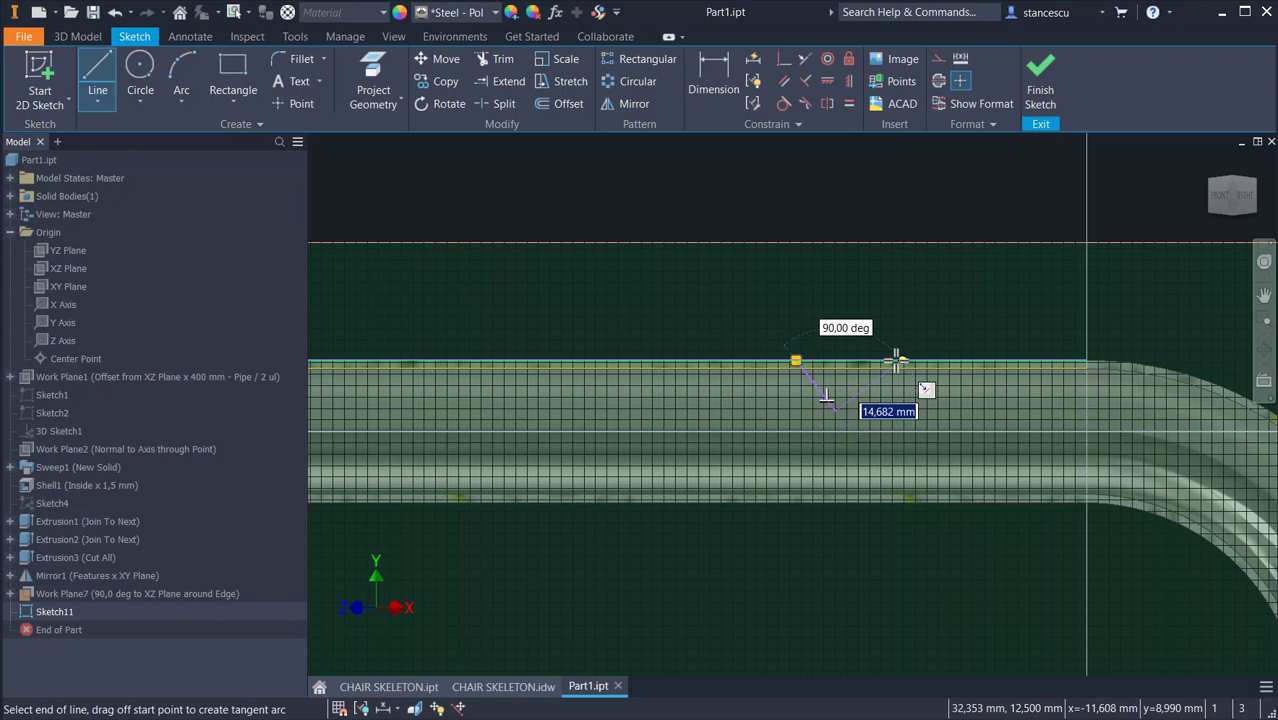
pyautogui.doubleClick(897, 362)
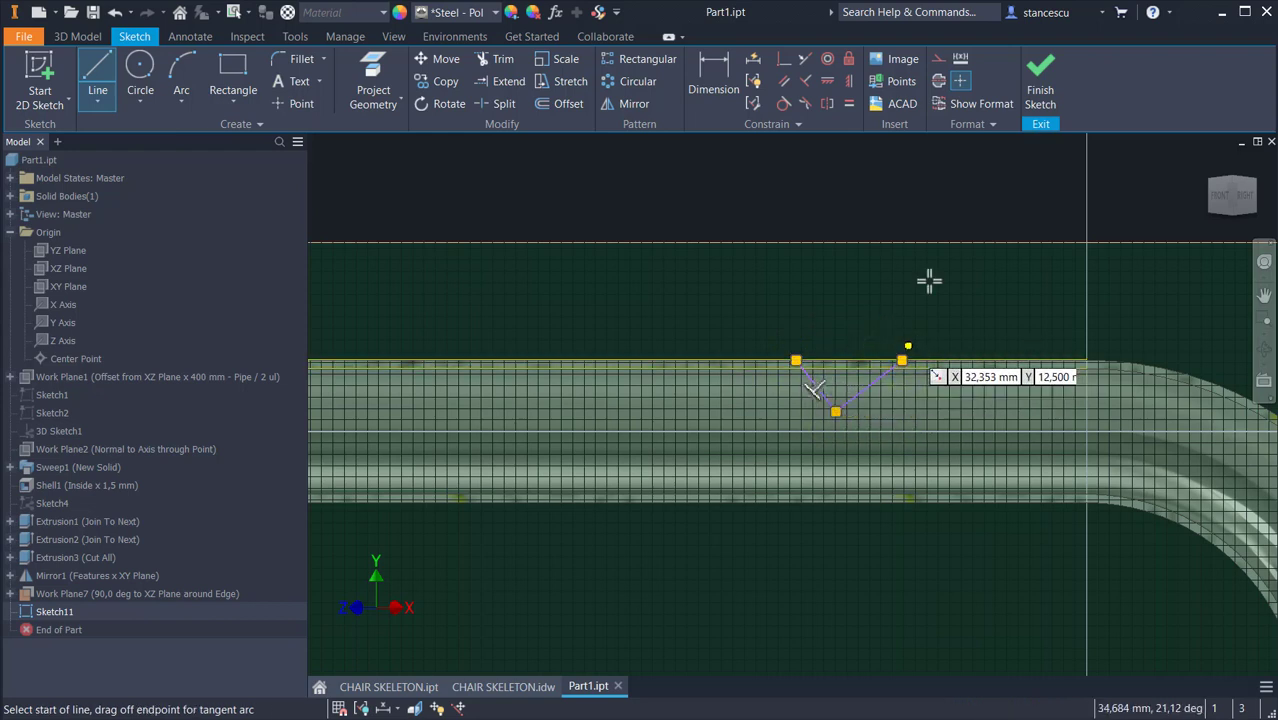
pyautogui.click(848, 103)
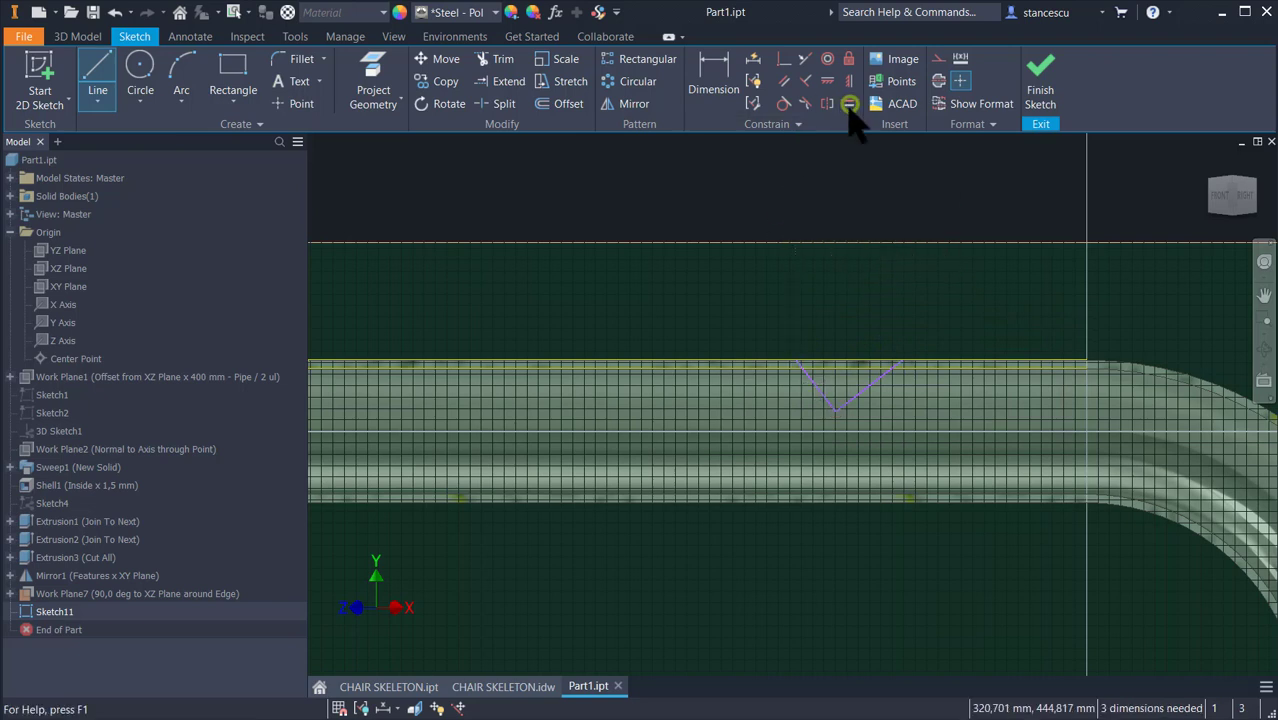
pyautogui.click(812, 381)
pyautogui.click(865, 395)
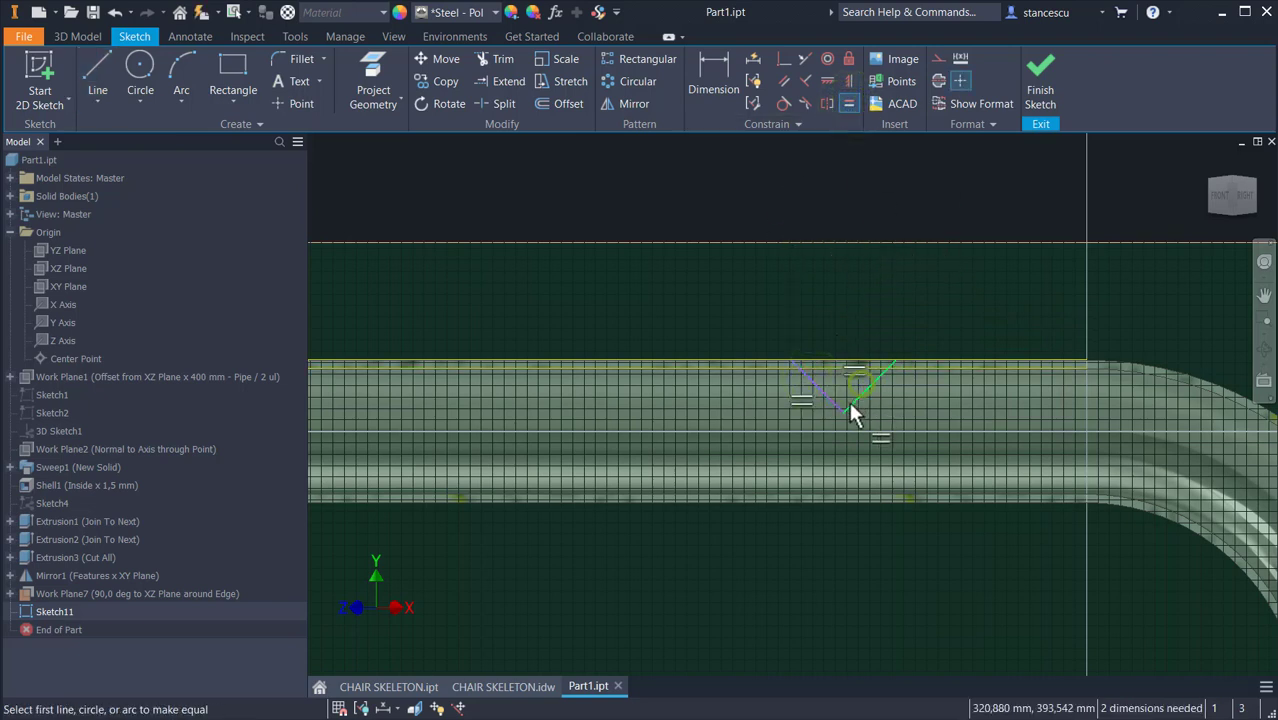
# - Dimension the width between the V's two upper endpoints and set it to 12 mm
pyautogui.click(715, 70)
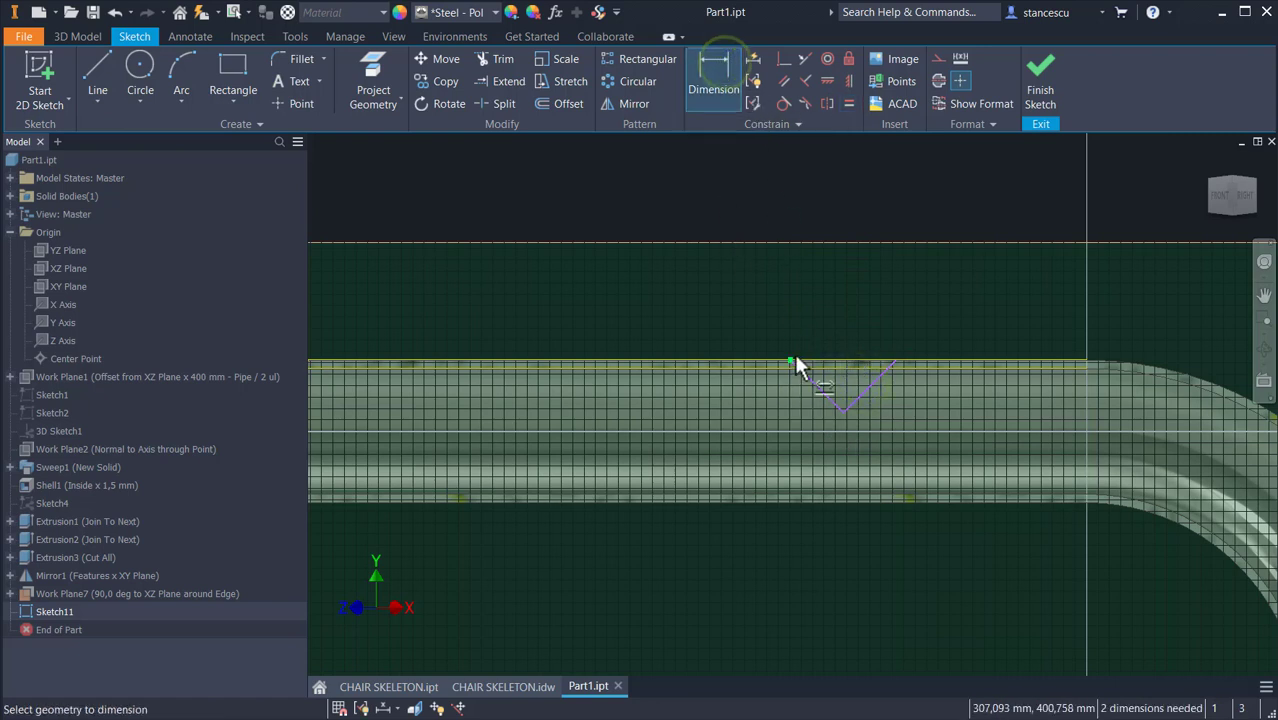
pyautogui.click(792, 360)
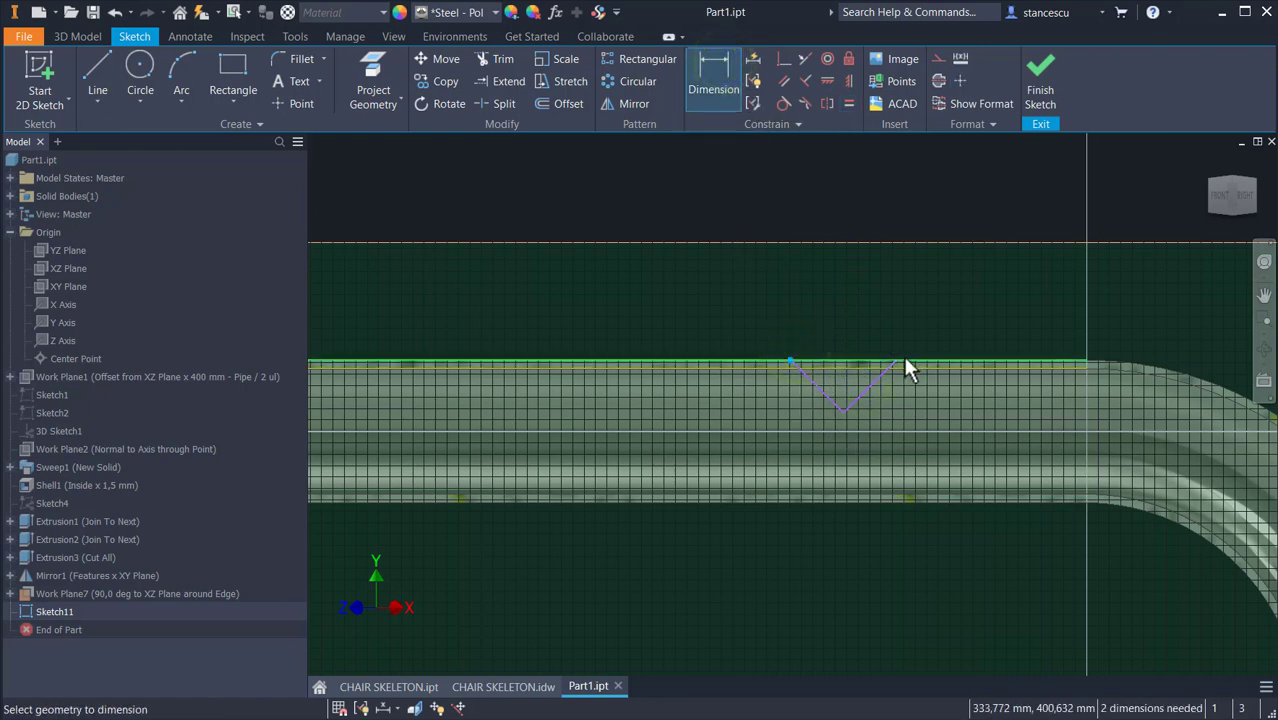
pyautogui.click(893, 359)
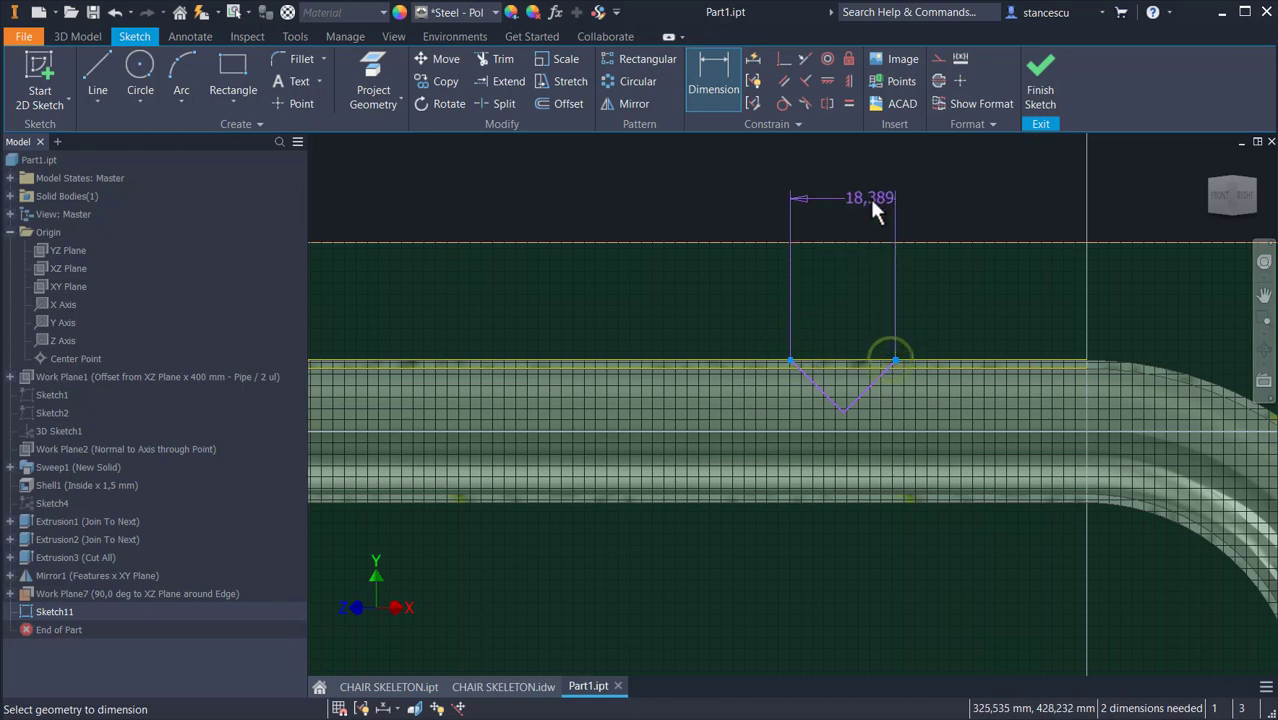
pyautogui.click(848, 197)
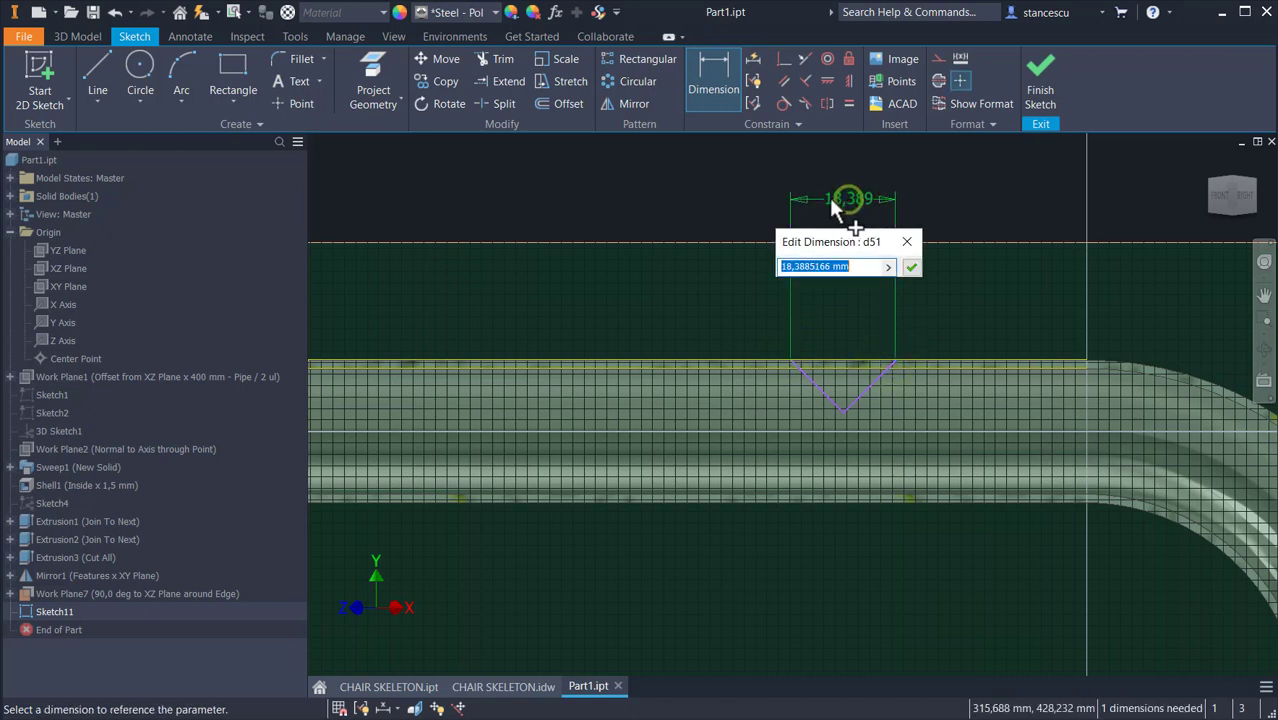
pyautogui.write('12')
pyautogui.press('Return')
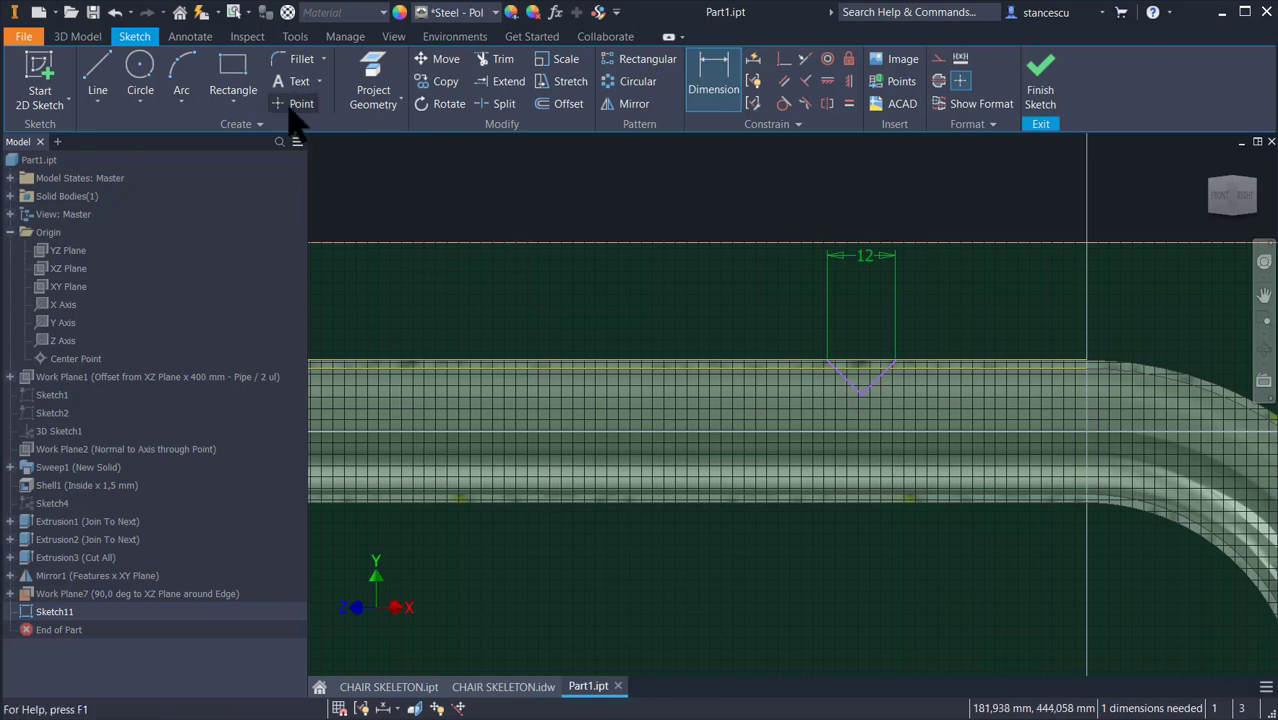
# - Offset the V profile 1.5 mm downward into the tube
pyautogui.click(97, 85)
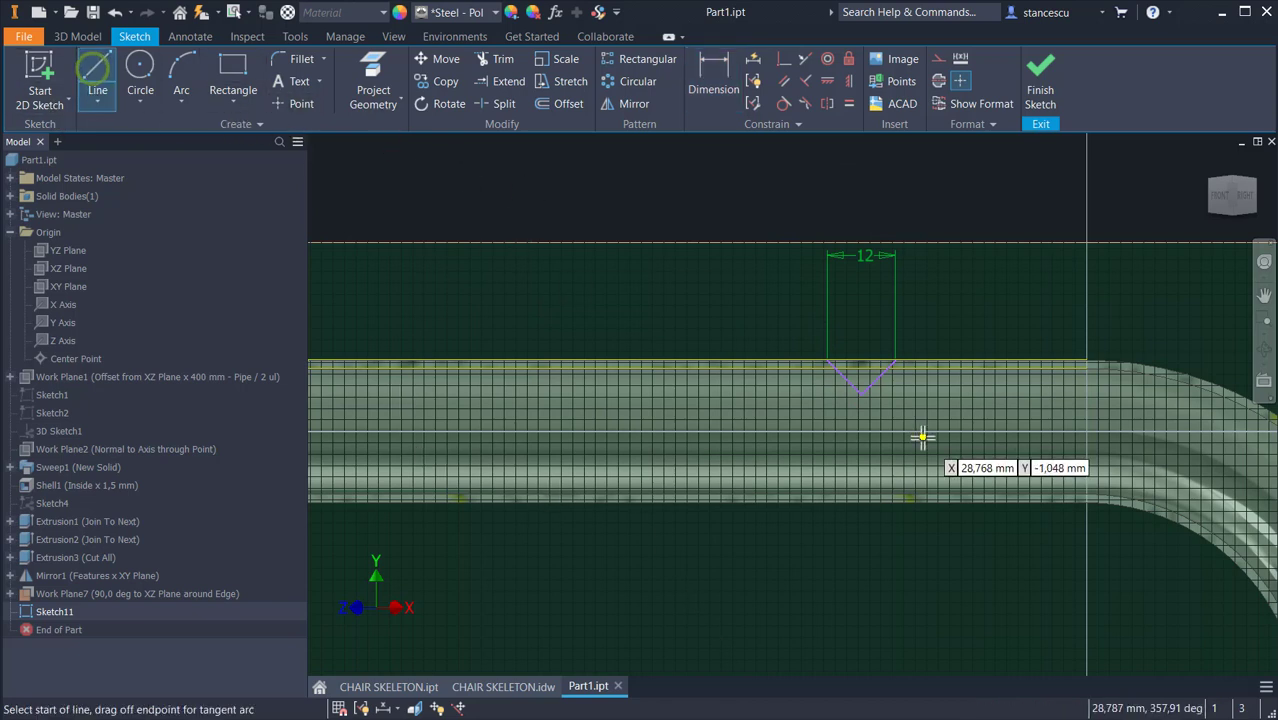
pyautogui.scroll(3, 921, 434)
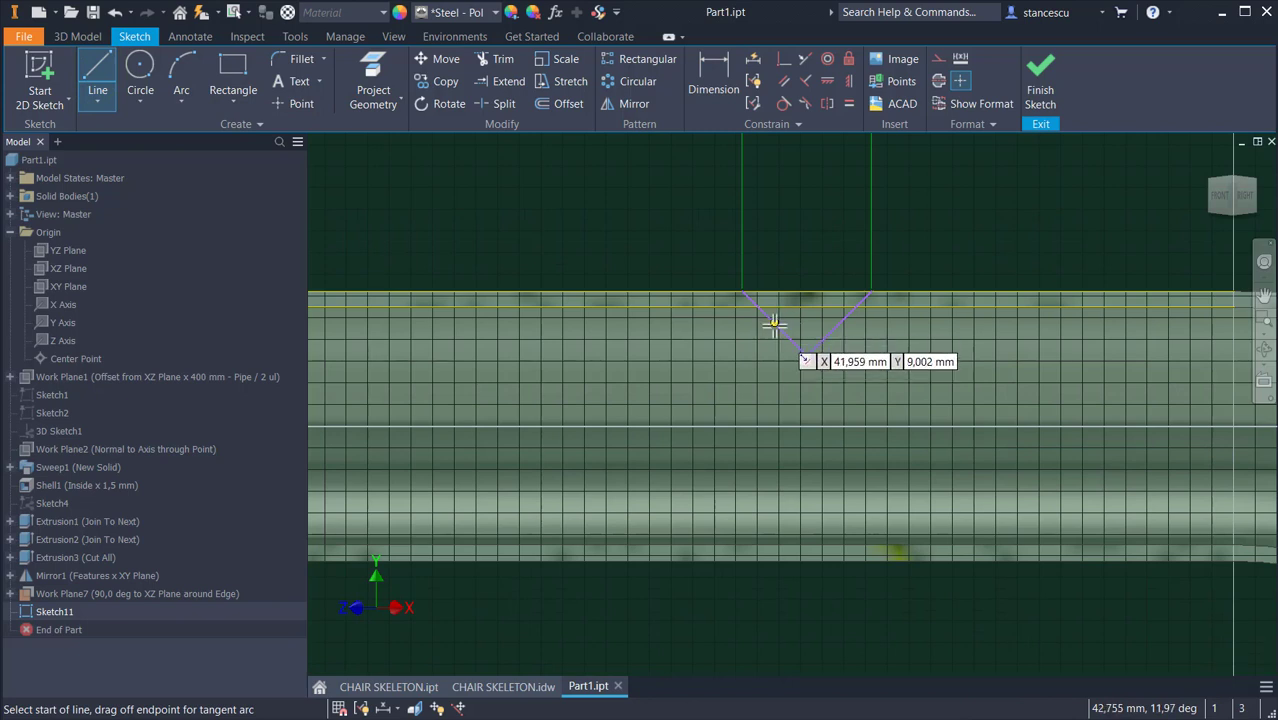
pyautogui.click(558, 105)
pyautogui.click(785, 336)
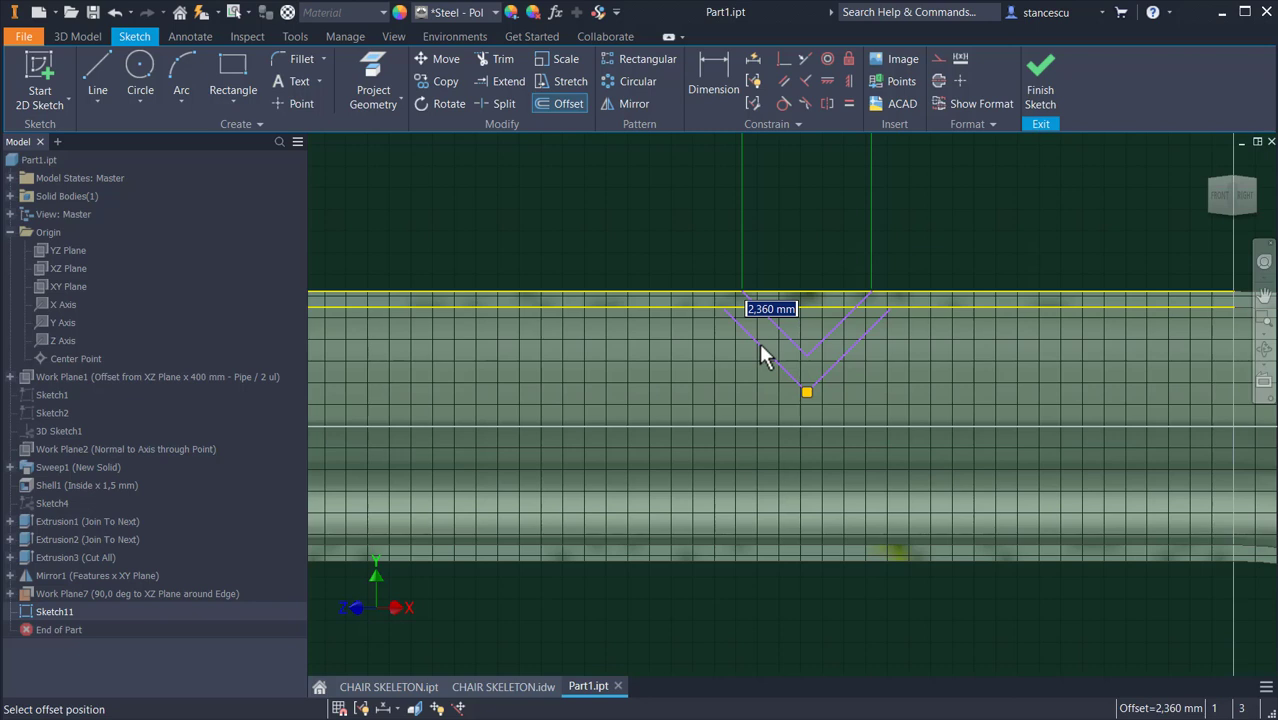
pyautogui.write('1')
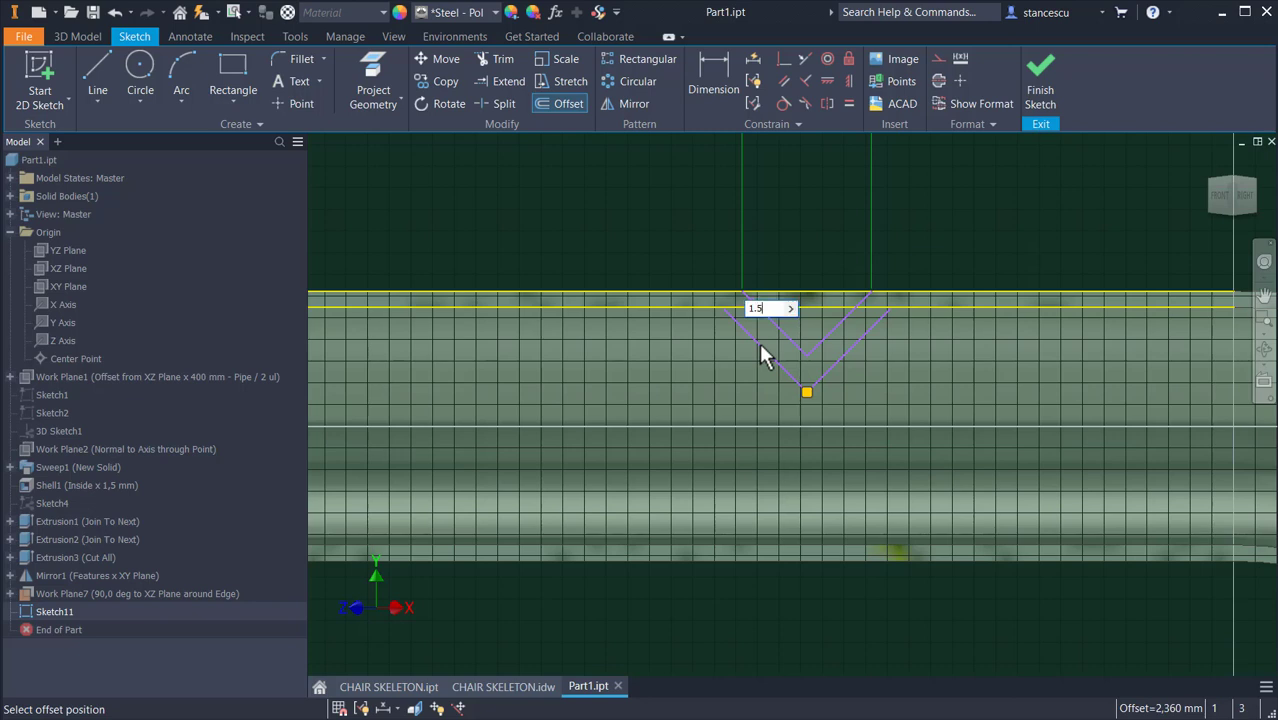
pyautogui.write('.5')
pyautogui.press('Return')
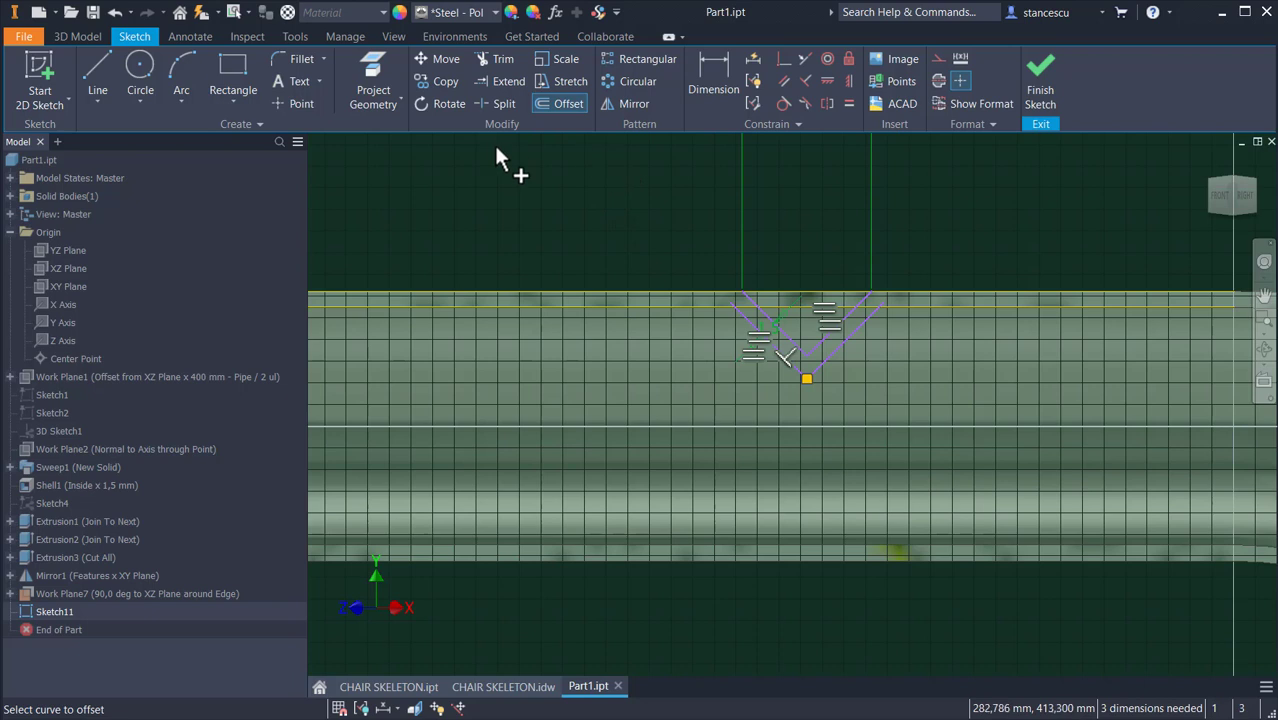
# - Trim both upper ends of the offset V back to the projected inner wall edge
pyautogui.click(500, 59)
pyautogui.scroll(3, 709, 303)
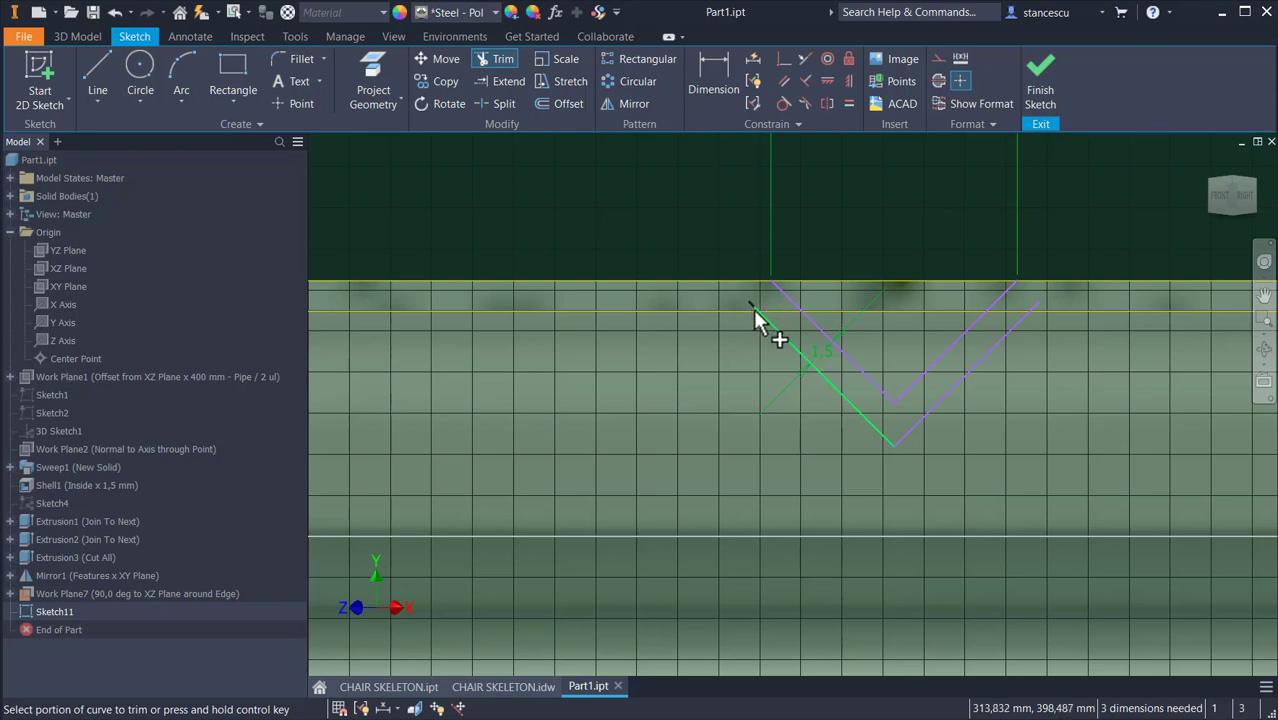
pyautogui.click(752, 303)
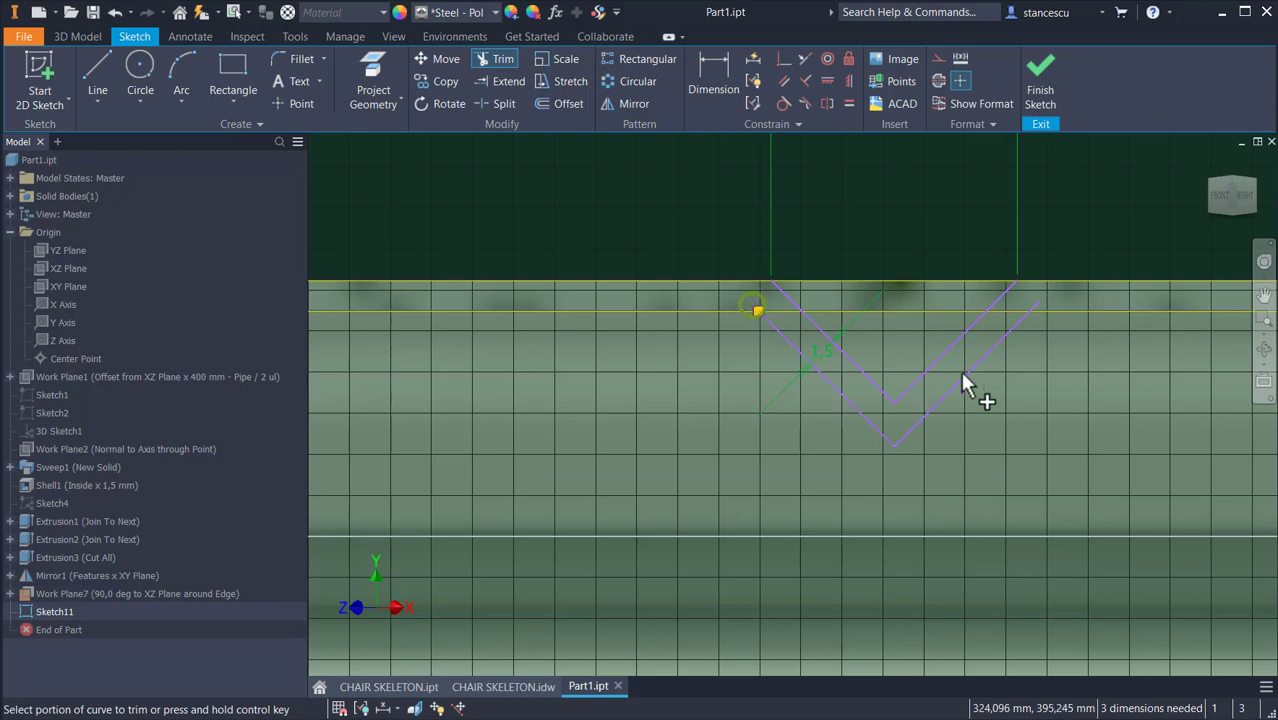
pyautogui.click(1032, 303)
pyautogui.press('Escape')
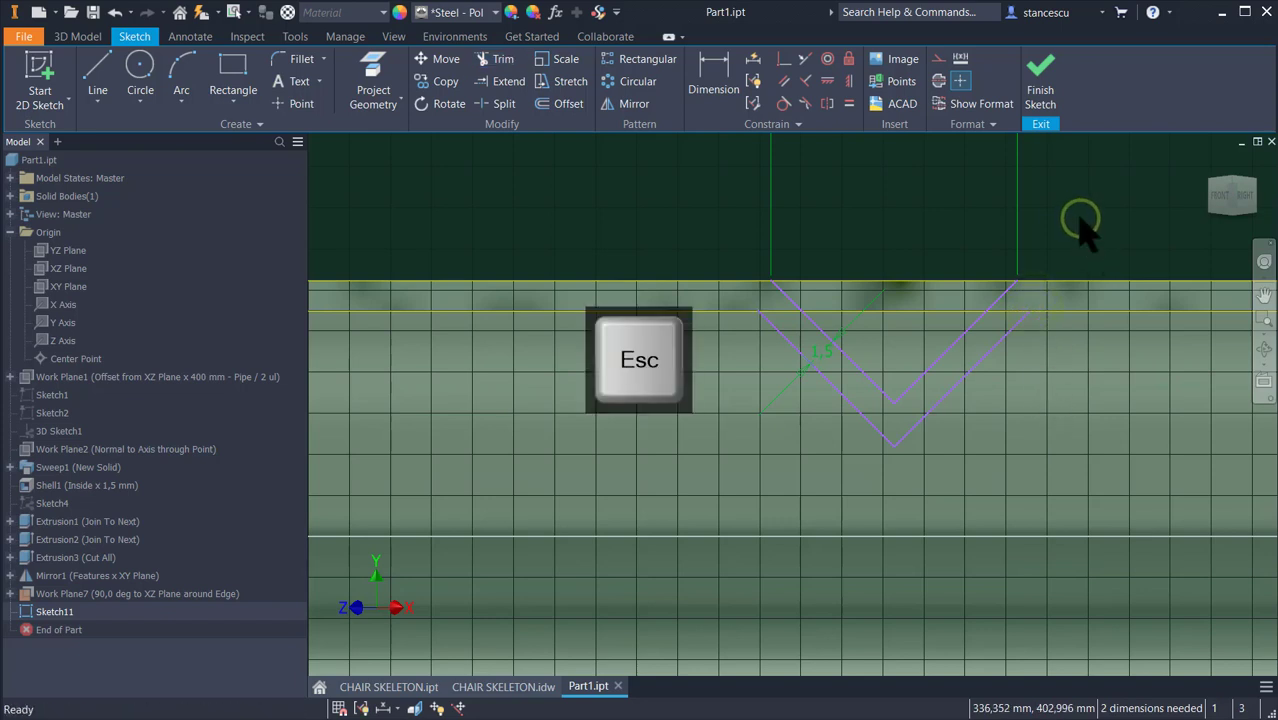
# - Pull the offset V's right line away and dimension its distance to the original right line, linked to the left side's 1.5 mm offset dimension
pyautogui.moveTo(993, 345); pyautogui.dragTo(1037, 393)
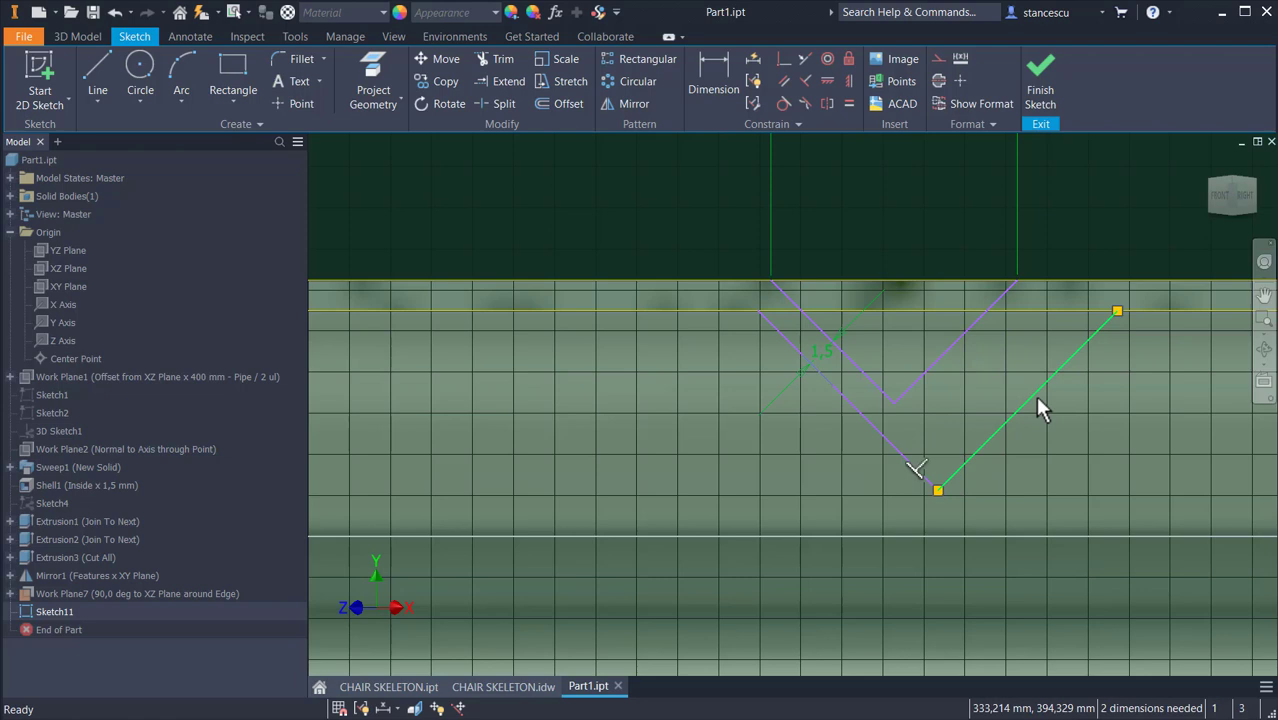
pyautogui.click(698, 88)
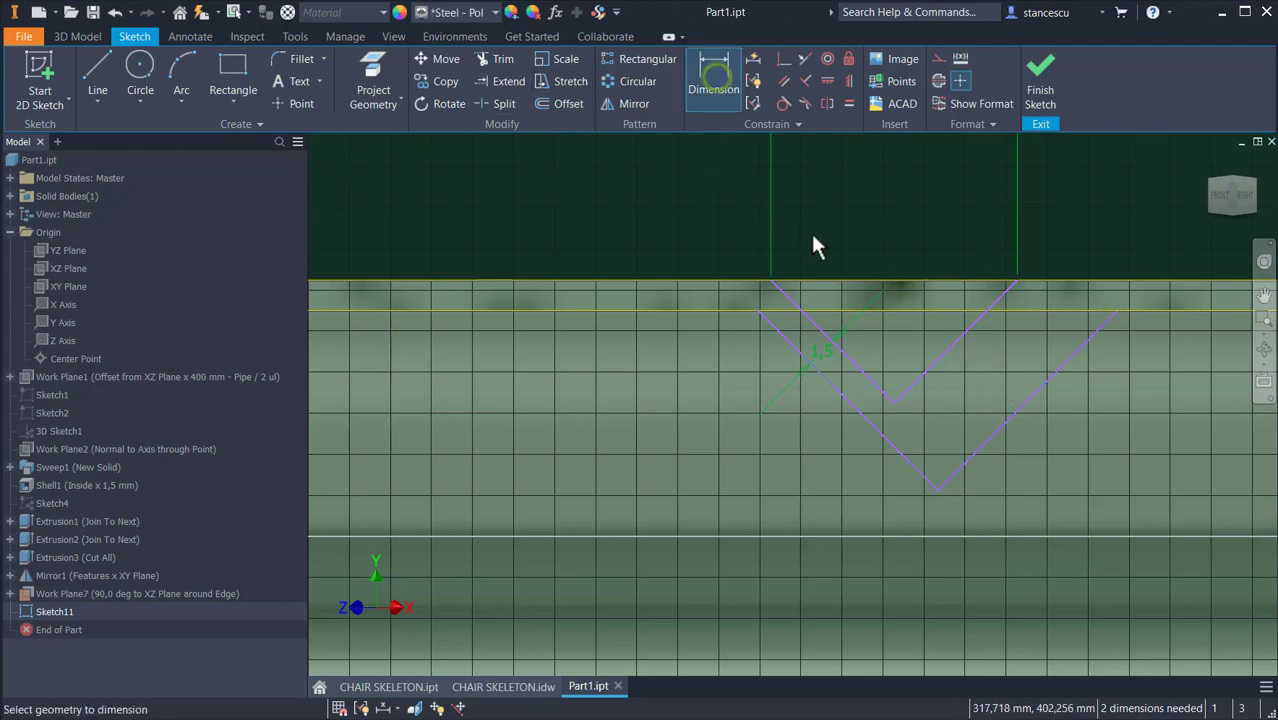
pyautogui.click(931, 366)
pyautogui.click(995, 437)
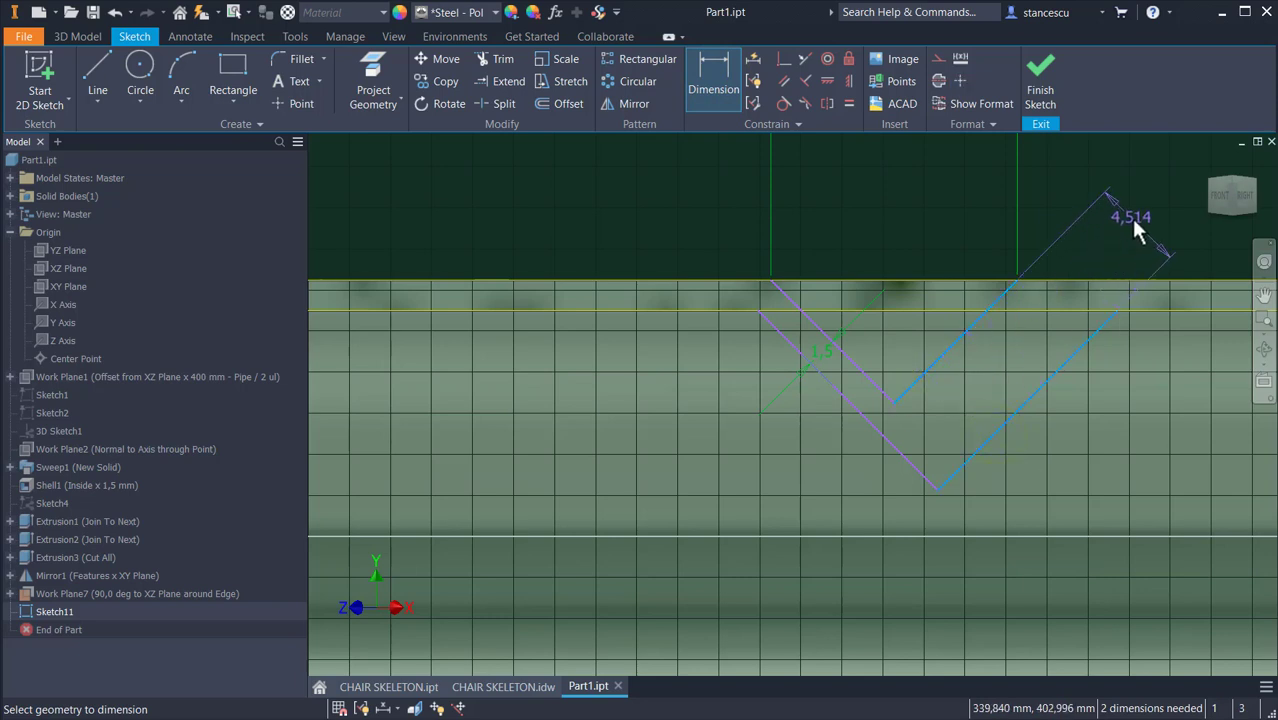
pyautogui.click(1130, 217)
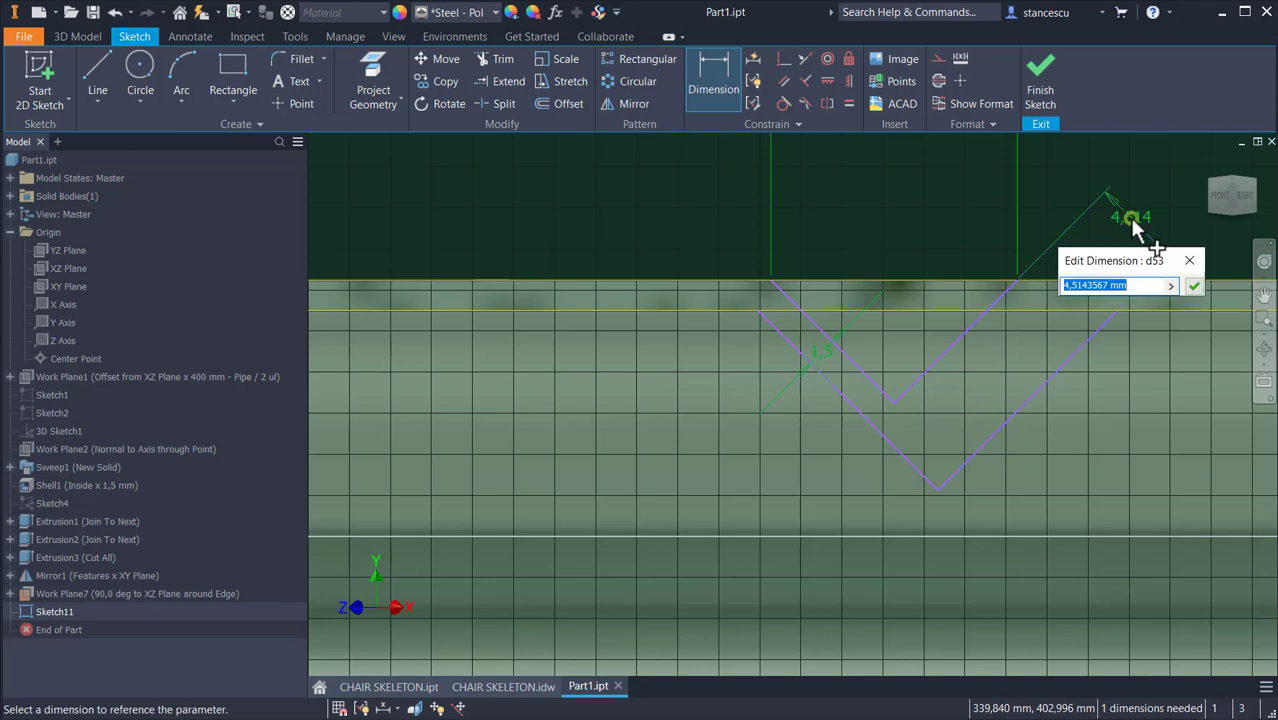
pyautogui.click(827, 360)
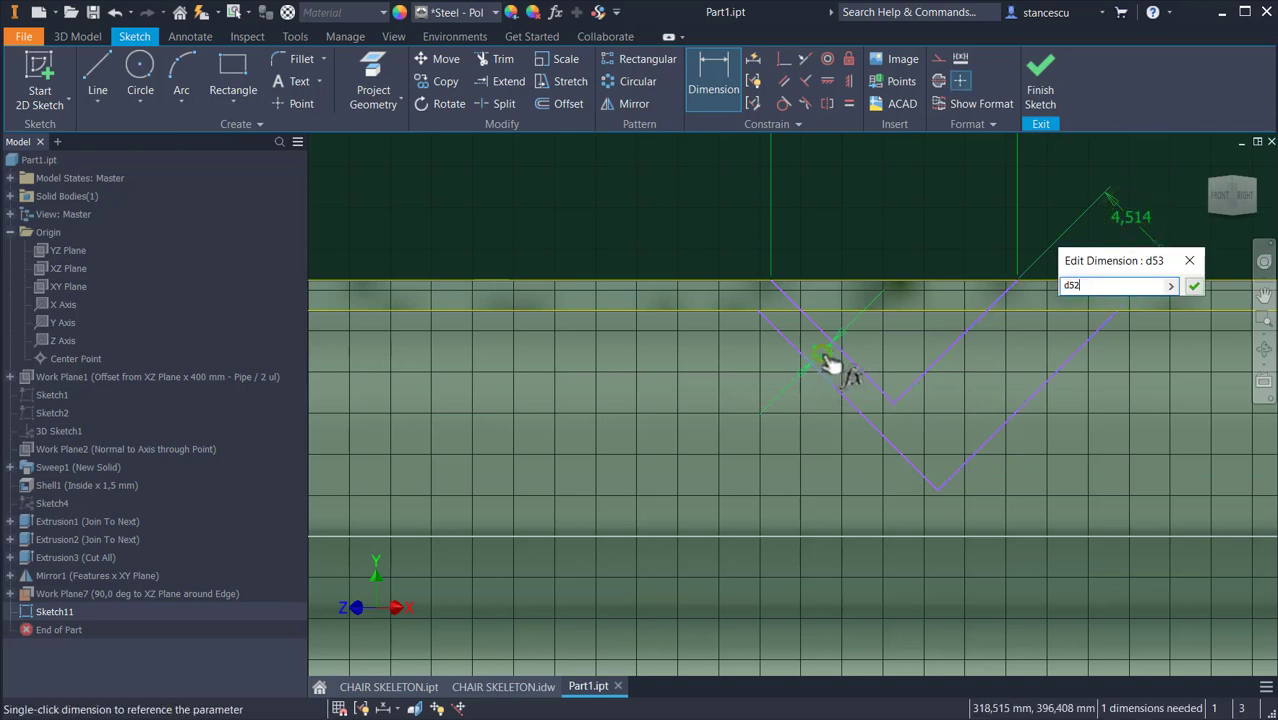
pyautogui.click(1194, 286)
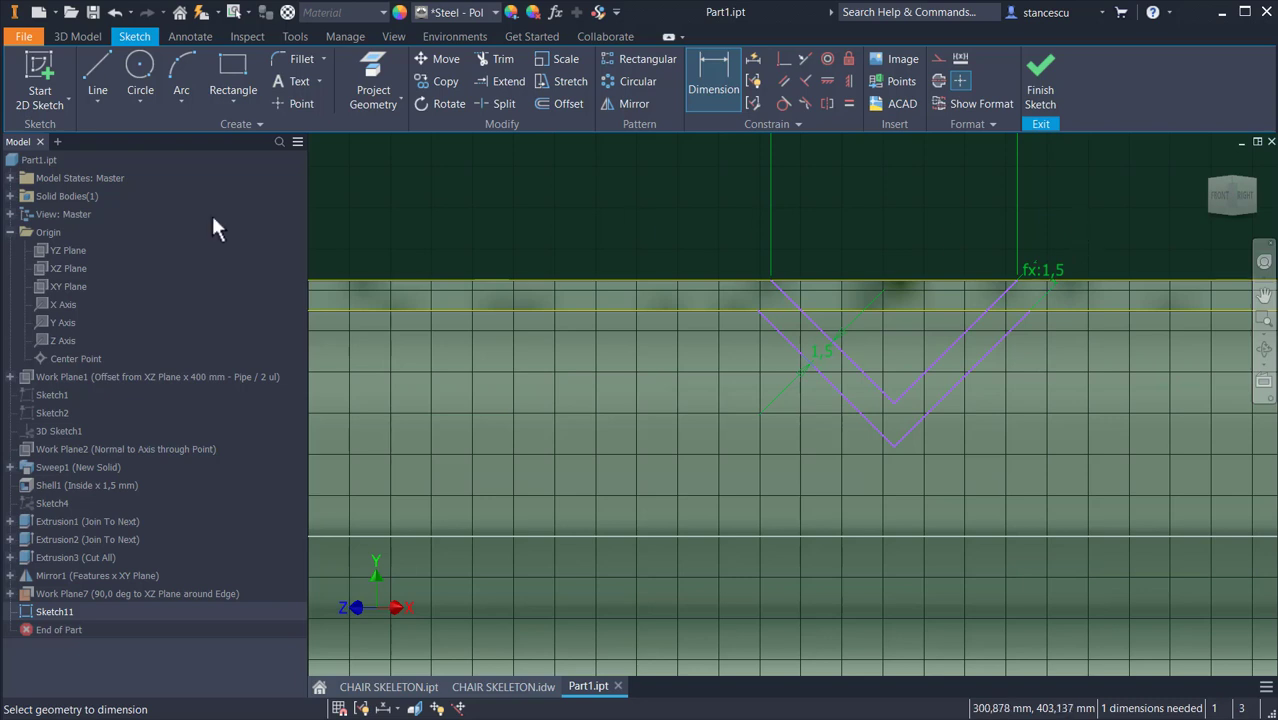
# - Draw a horizontal line across the upper V between its two sides and set its length to 6.4 mm
pyautogui.click(105, 78)
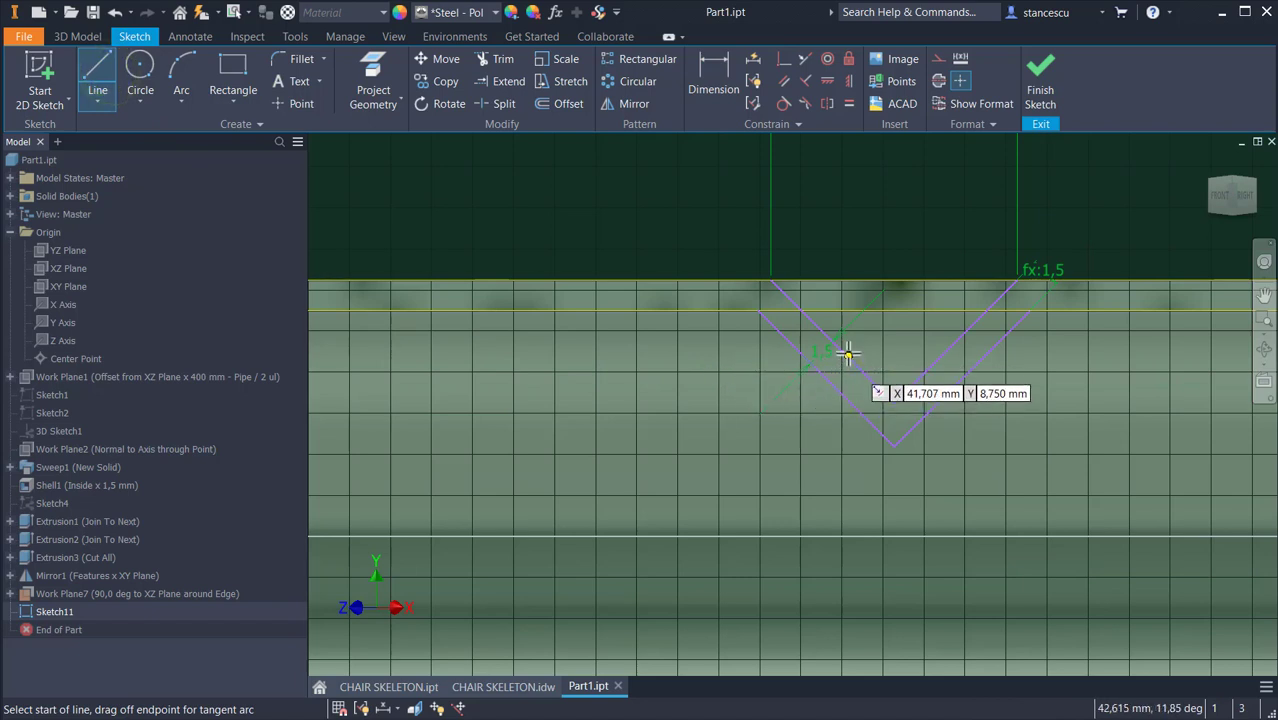
pyautogui.click(847, 356)
pyautogui.doubleClick(940, 357)
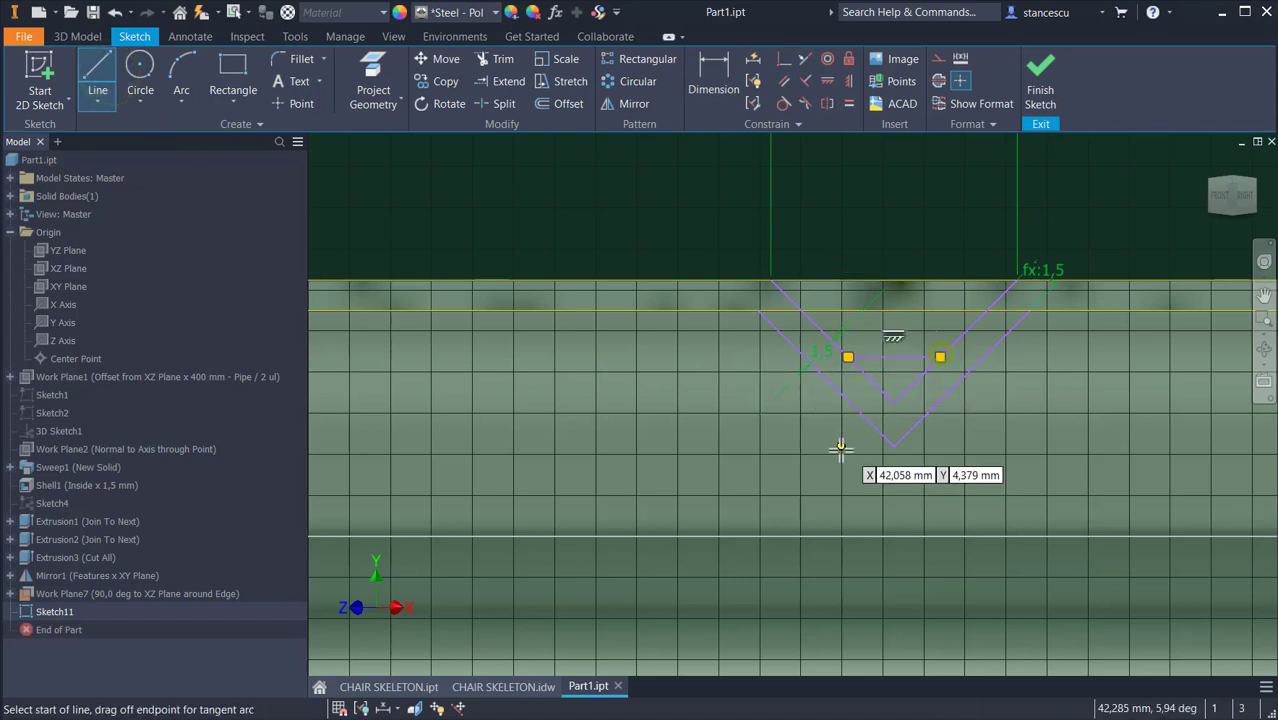
pyautogui.click(723, 93)
pyautogui.click(895, 357)
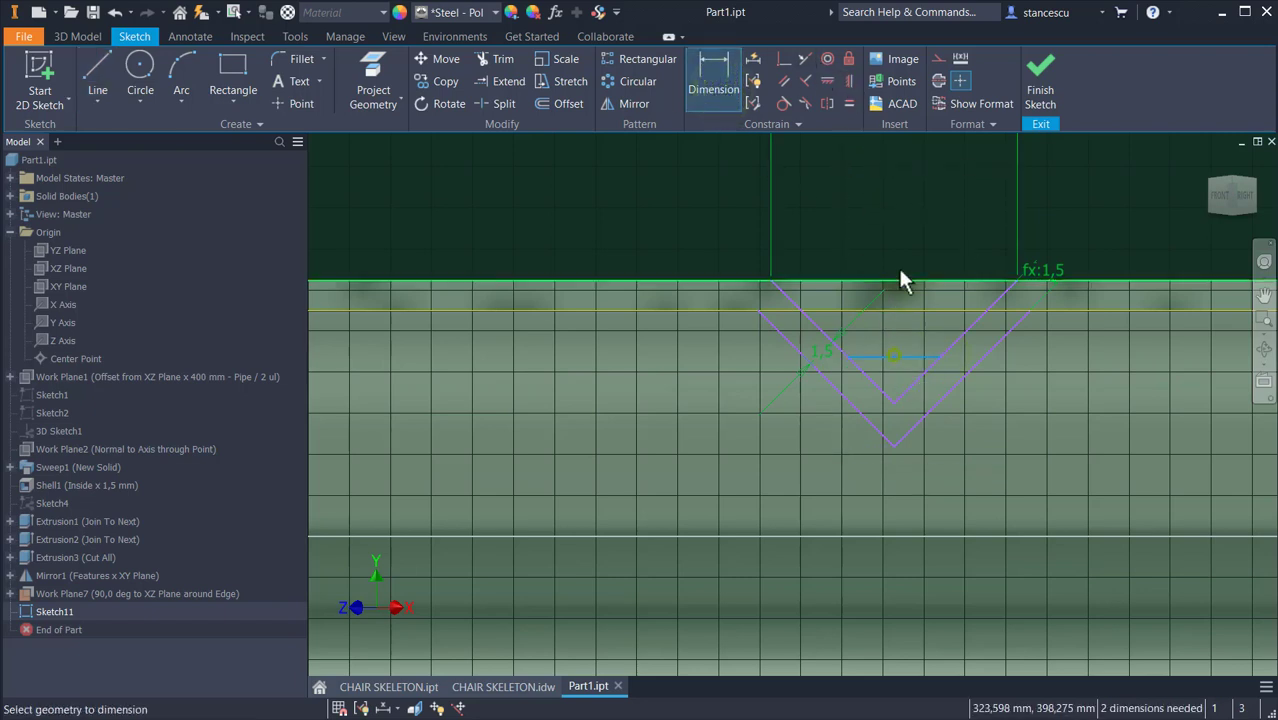
pyautogui.click(897, 237)
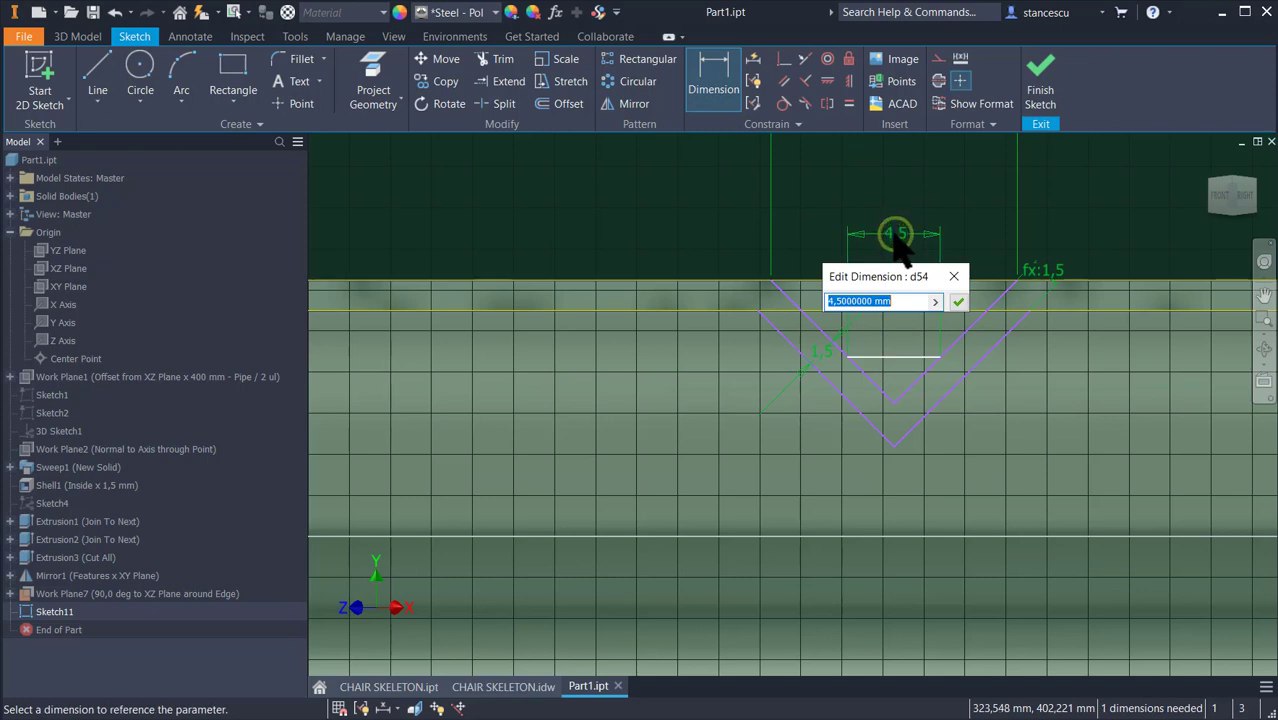
pyautogui.write('6')
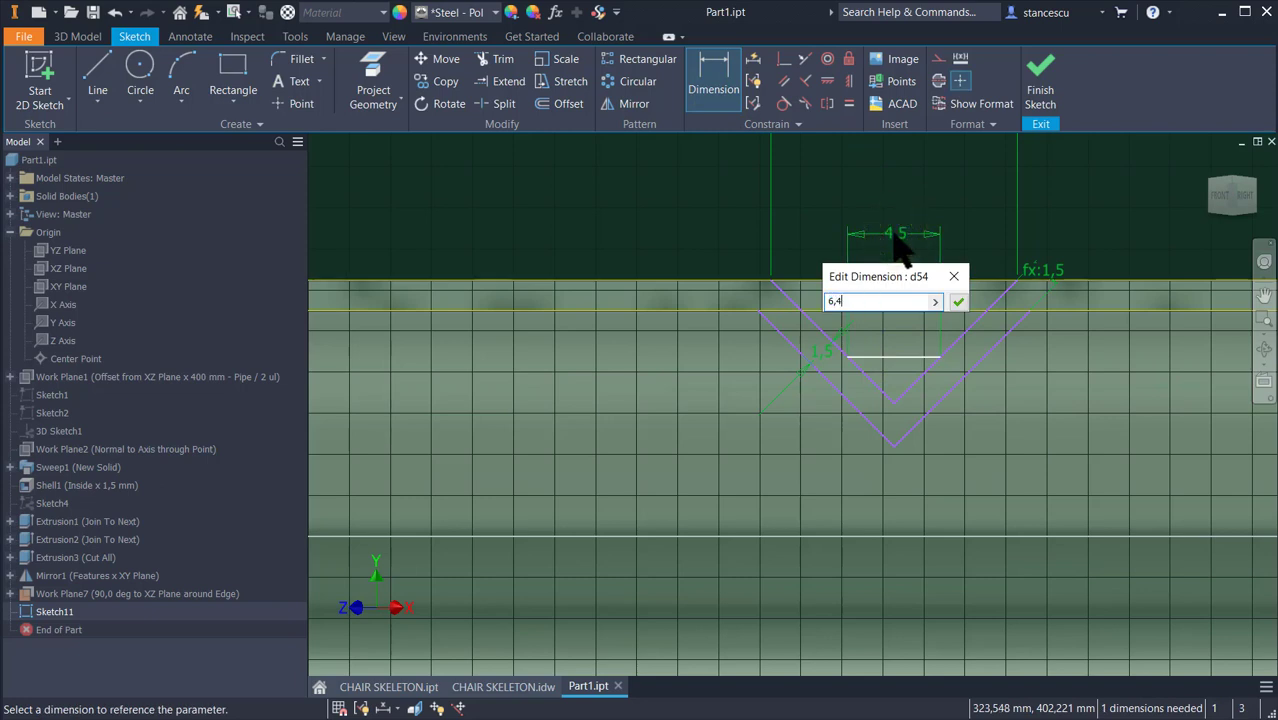
pyautogui.write(',4')
pyautogui.press('Return')
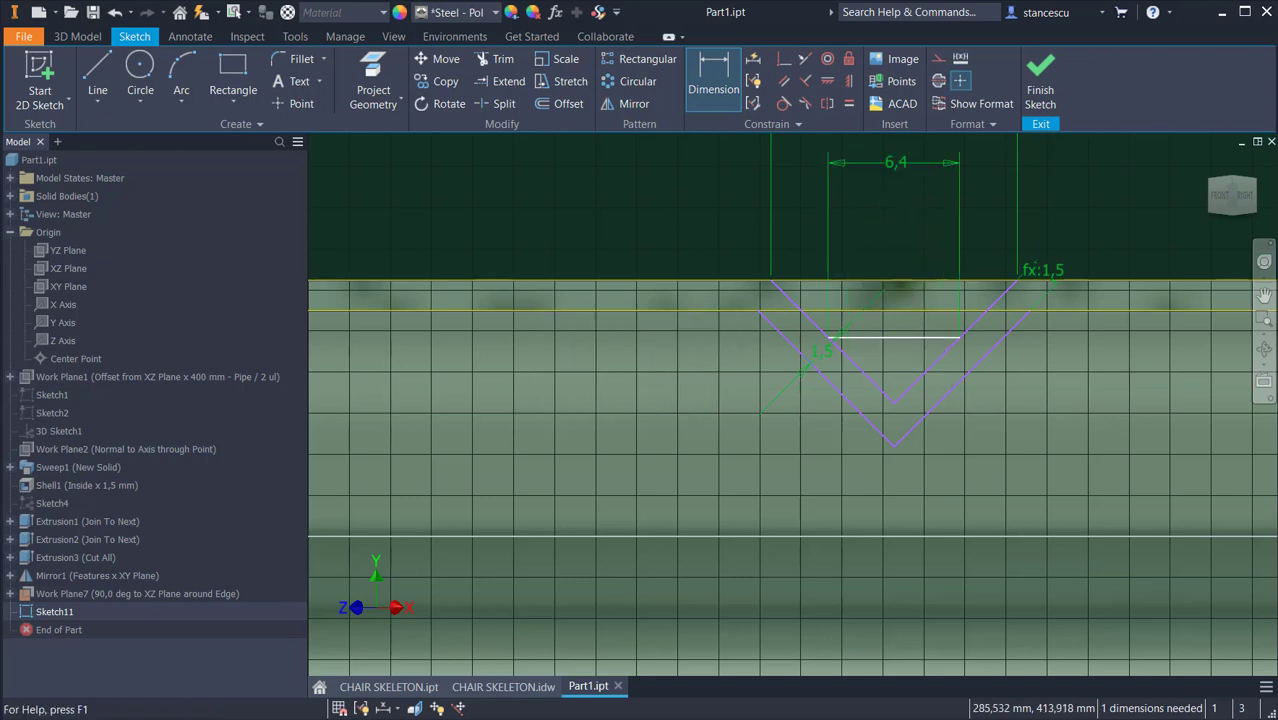
# - Draw a second horizontal line across the lower offset V and make it equal in length to the upper horizontal line
pyautogui.click(100, 76)
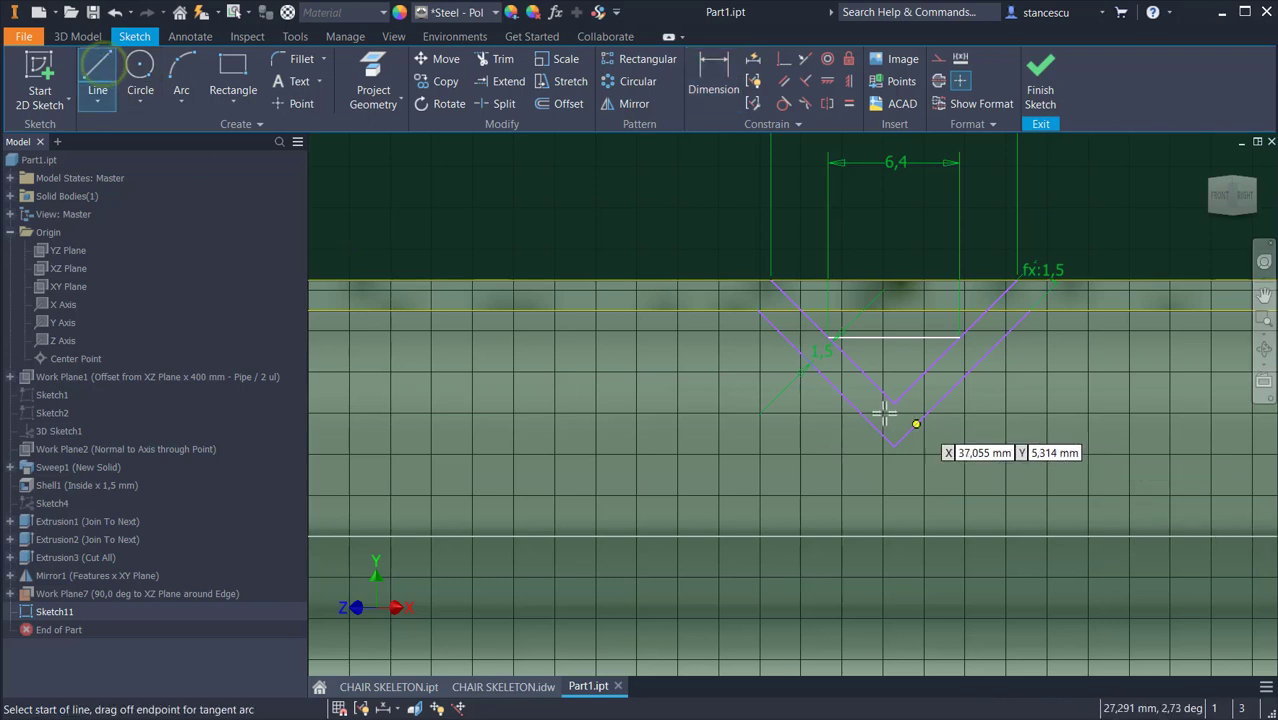
pyautogui.click(838, 390)
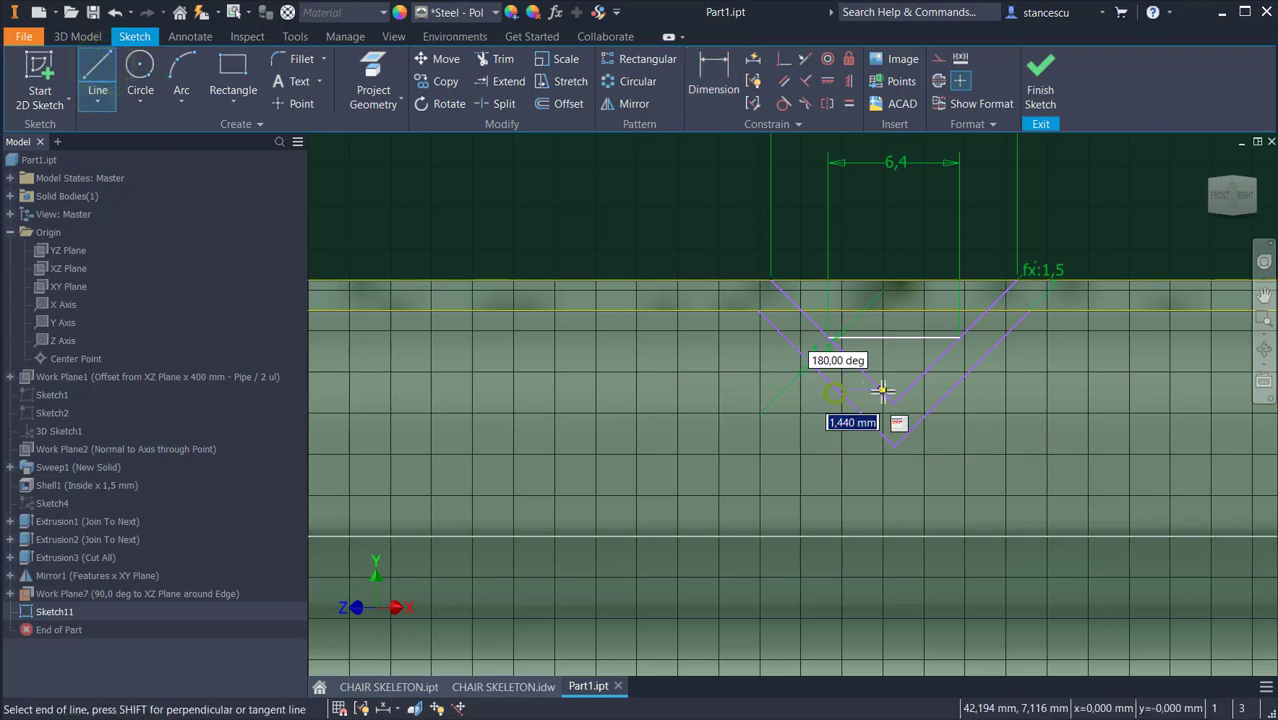
pyautogui.doubleClick(950, 390)
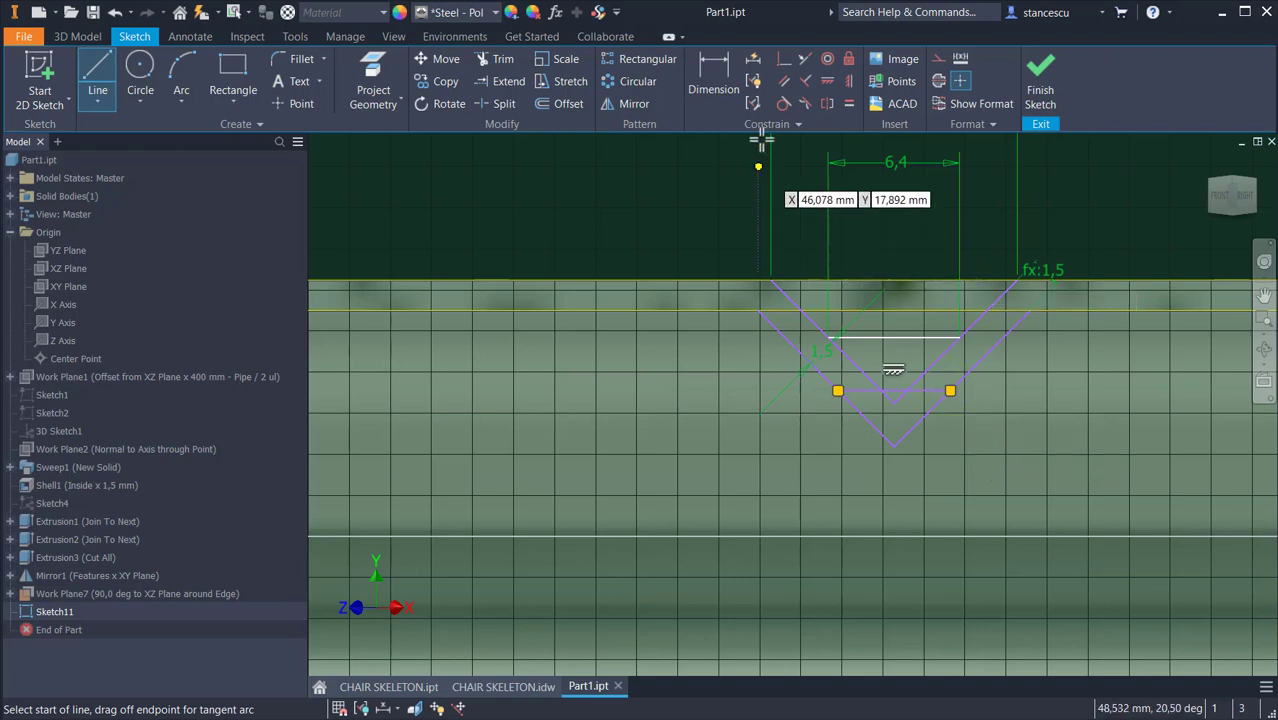
pyautogui.click(849, 103)
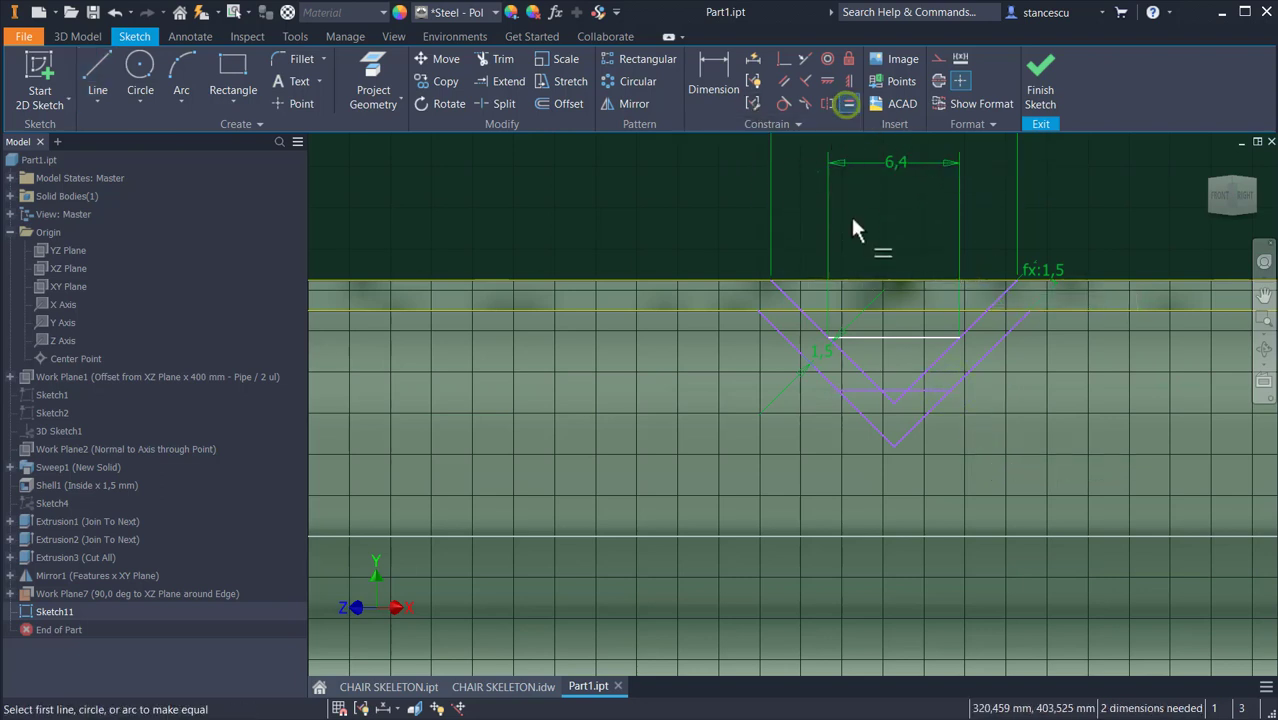
pyautogui.click(896, 337)
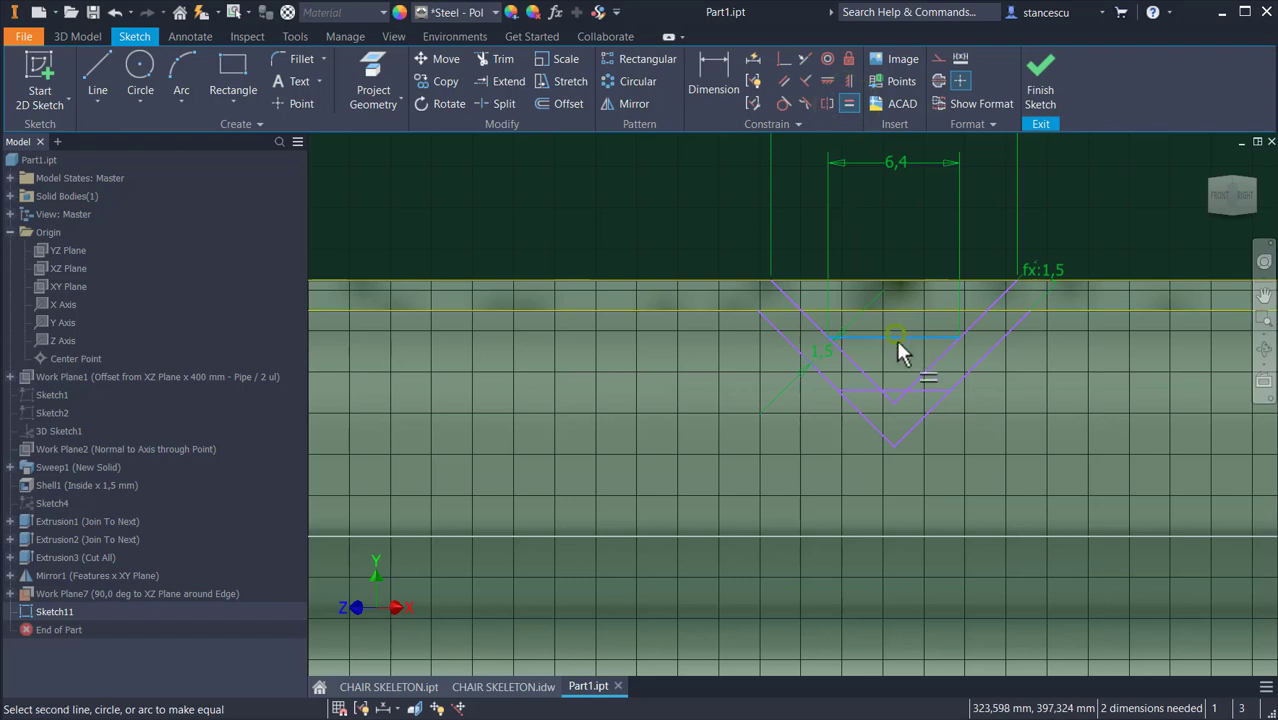
pyautogui.click(921, 390)
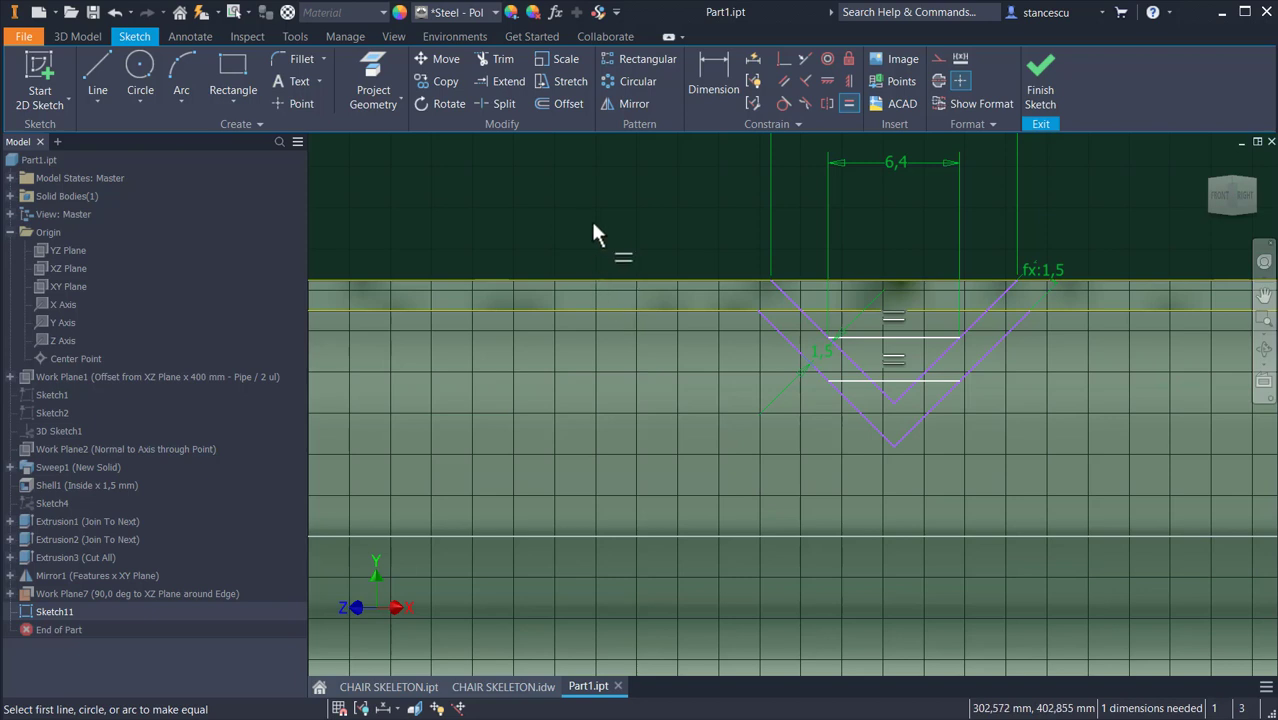
pyautogui.press('Escape')
# - Reposition the 12 mm width dimension closer to the profile, just above the 6.4 mm dimension
pyautogui.moveTo(750, 419)
pyautogui.mouseDown(button='middle')
pyautogui.moveTo(567, 525)
pyautogui.moveTo(559, 551)
pyautogui.mouseUp(button='middle')
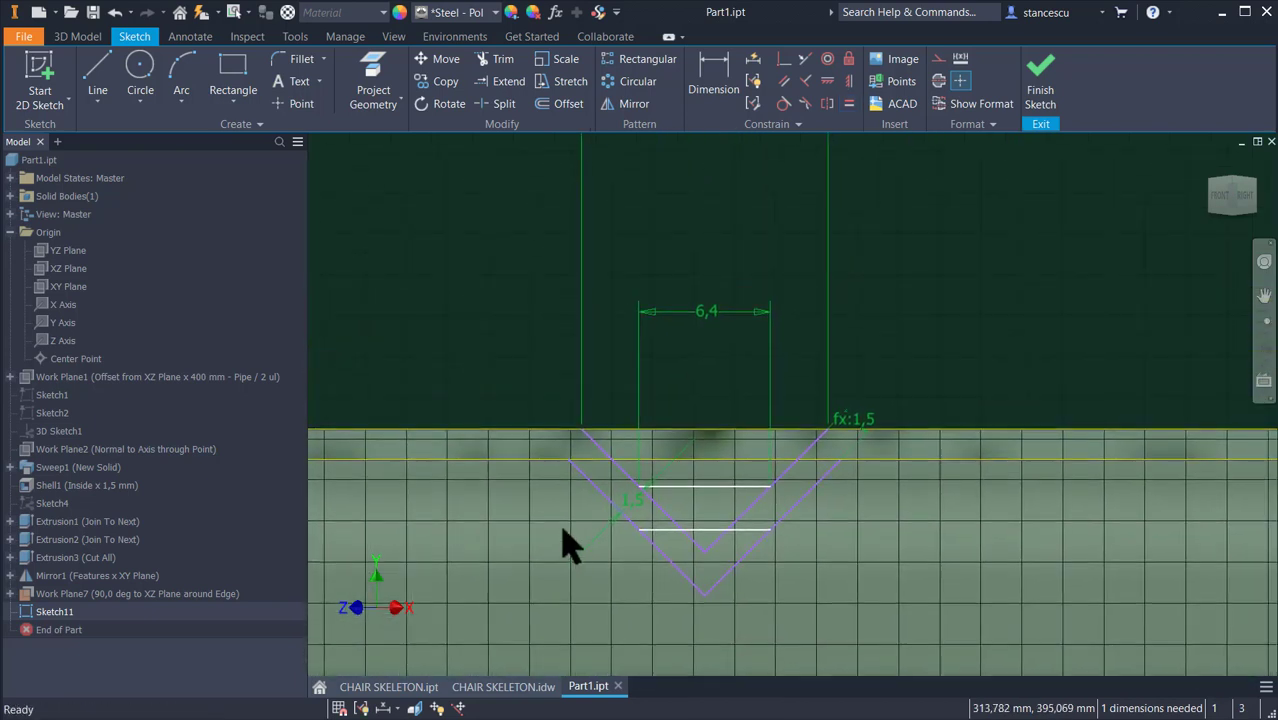
pyautogui.scroll(3, 568, 540)
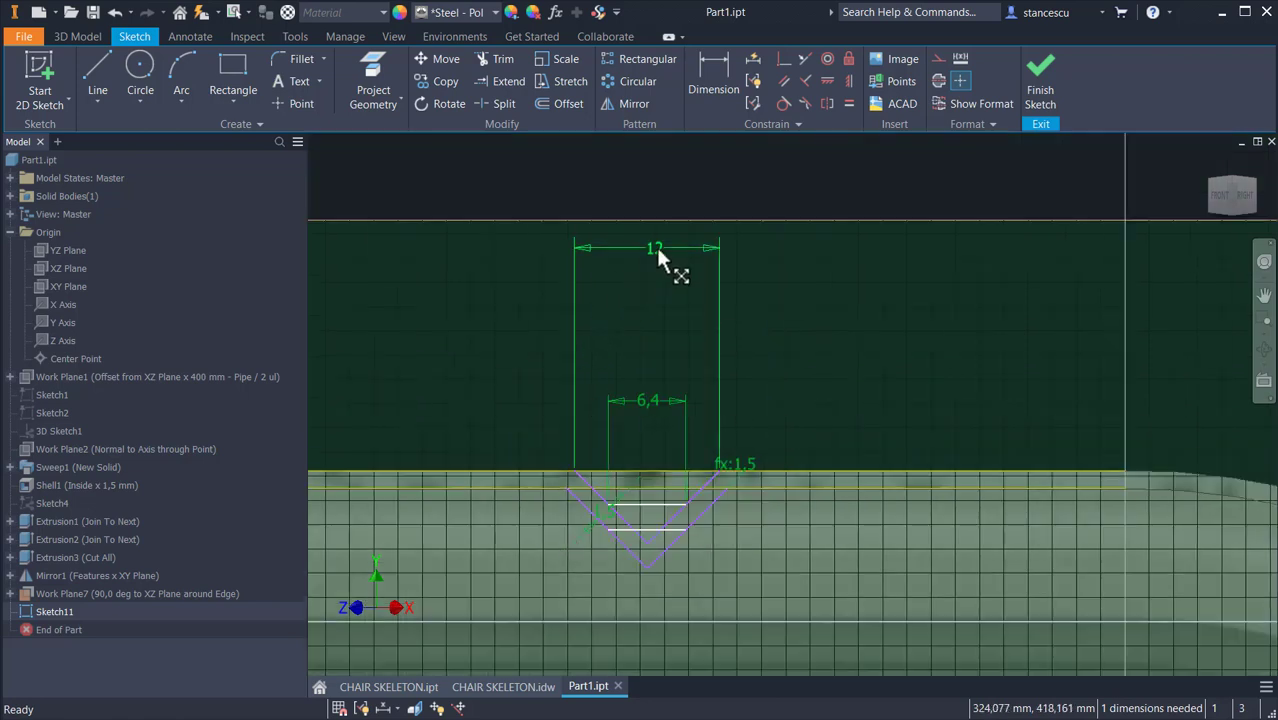
pyautogui.moveTo(657, 255); pyautogui.dragTo(664, 362)
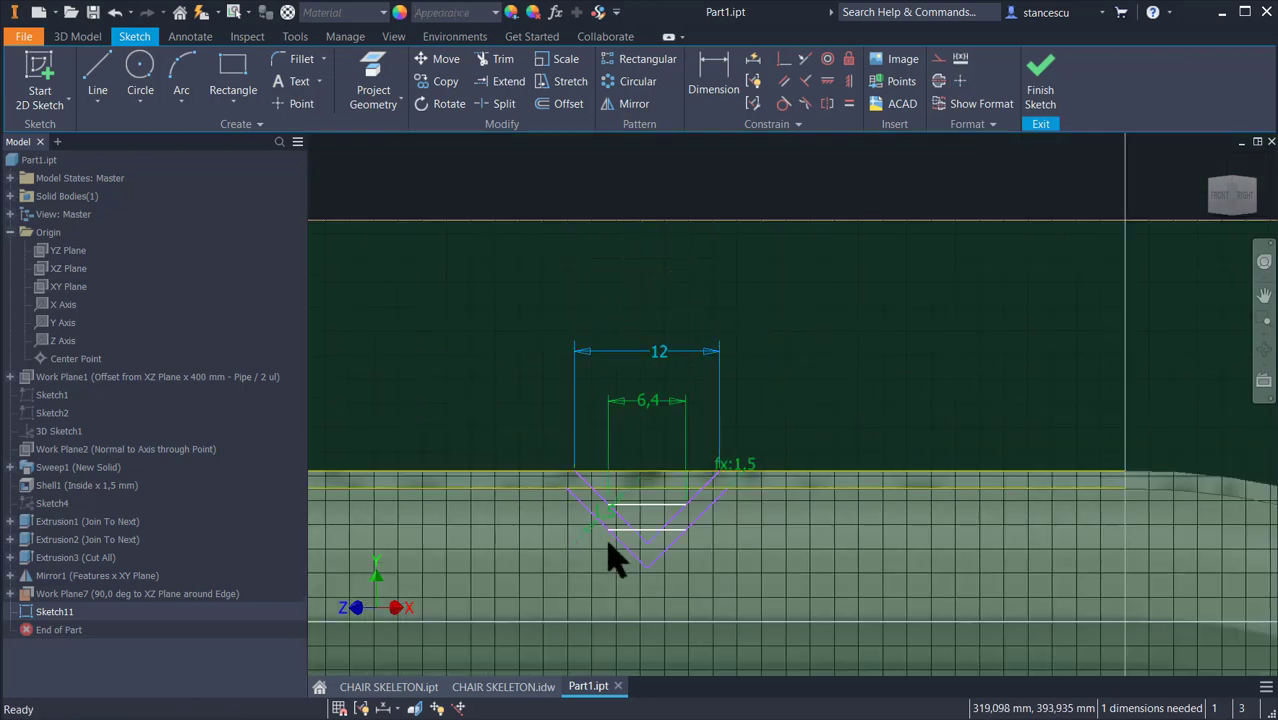
pyautogui.scroll(-2, 612, 560)
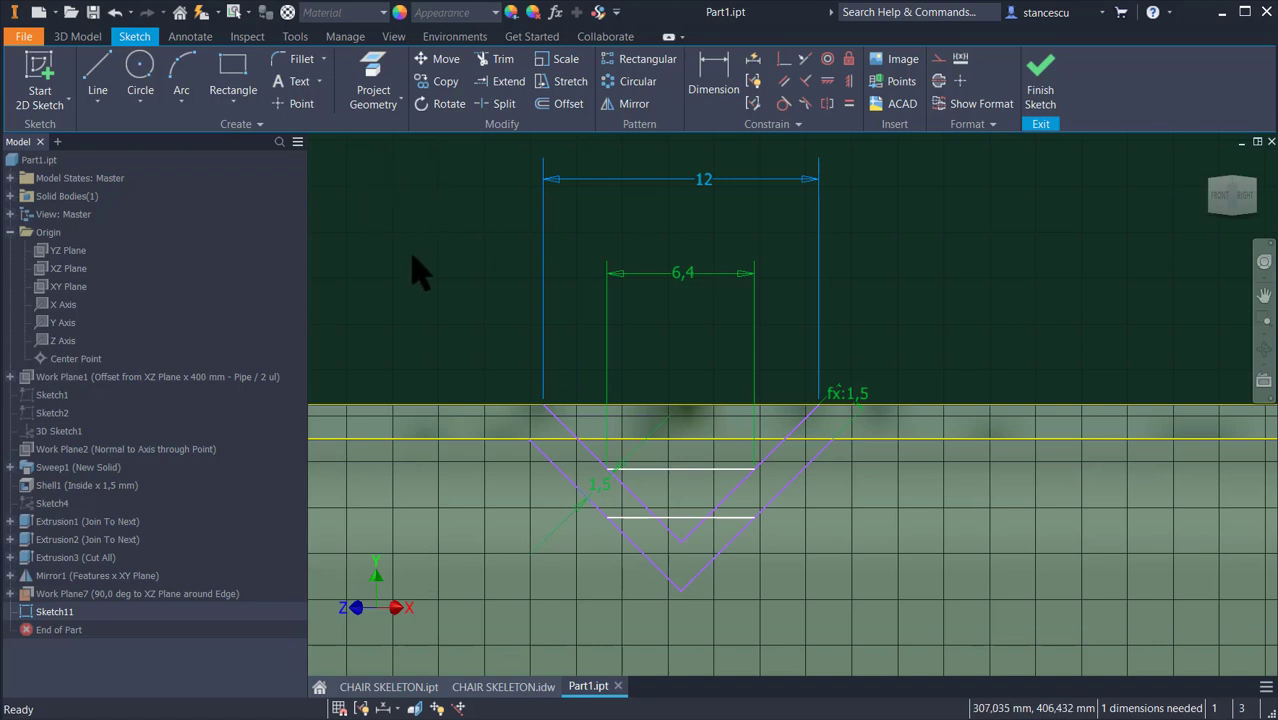
# - Add a driven dimension for the depth from the tube's top edge to the upper V's horizontal line
pyautogui.click(715, 85)
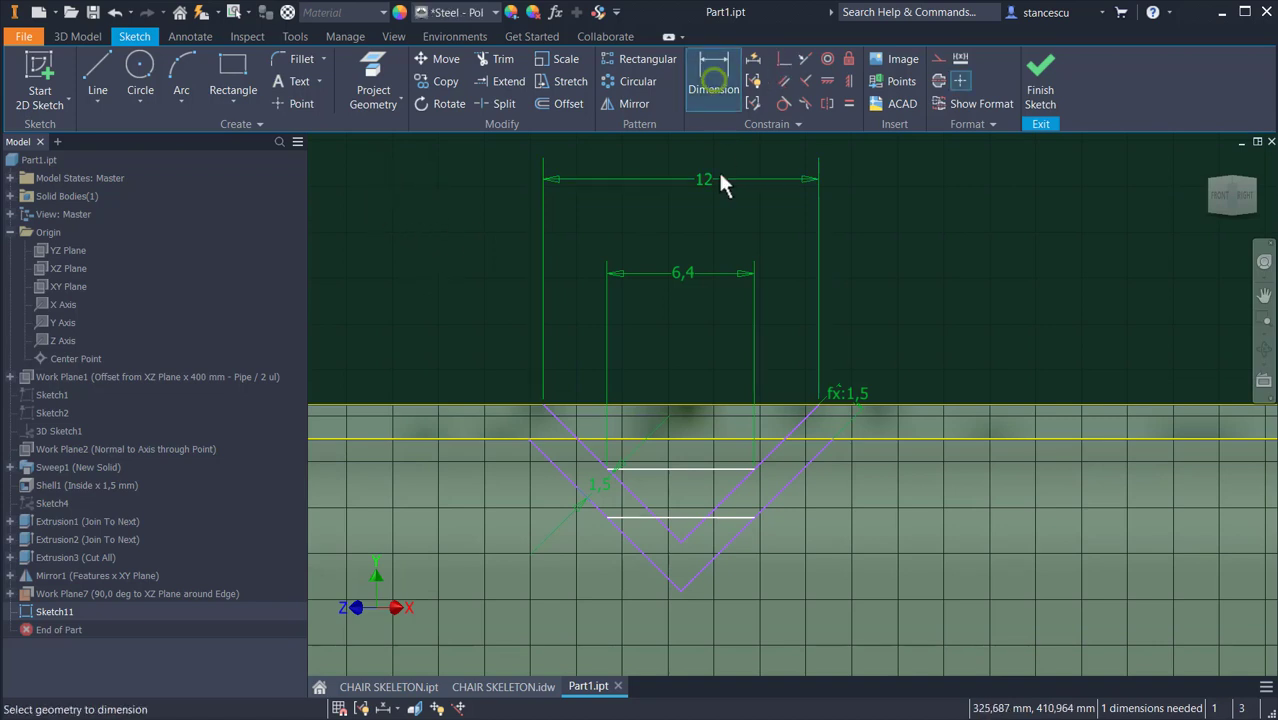
pyautogui.click(738, 404)
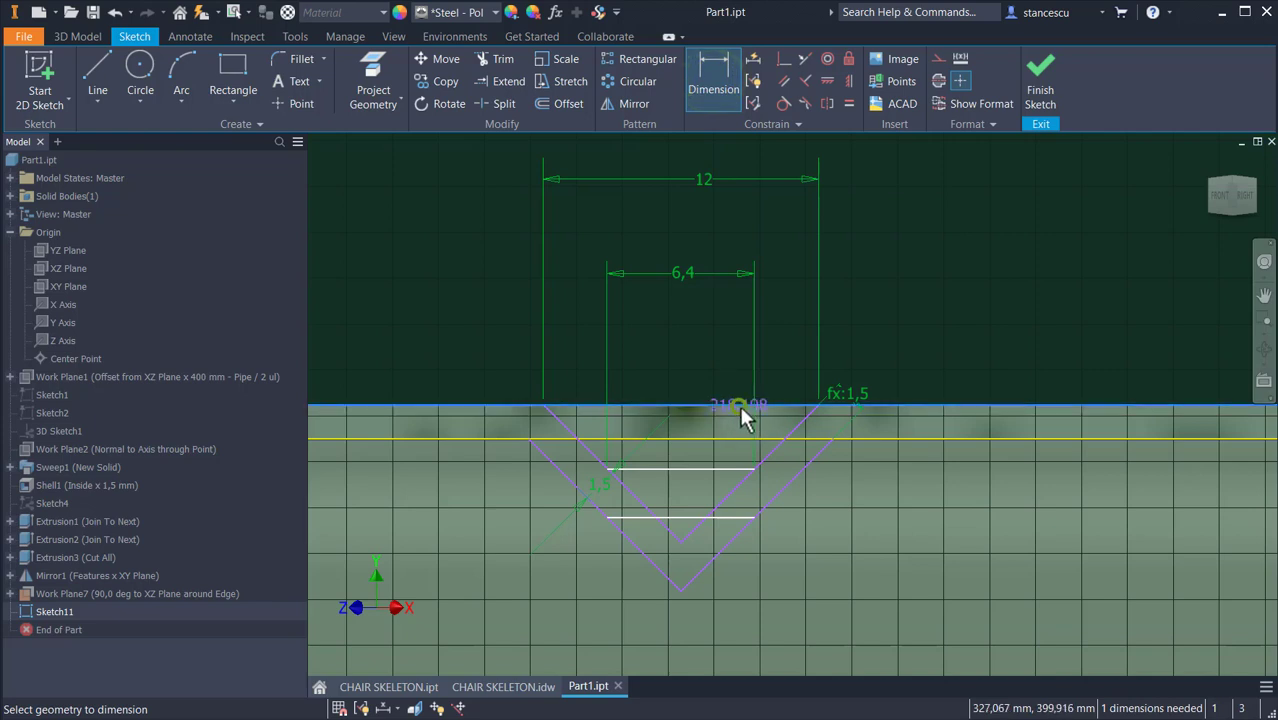
pyautogui.click(718, 466)
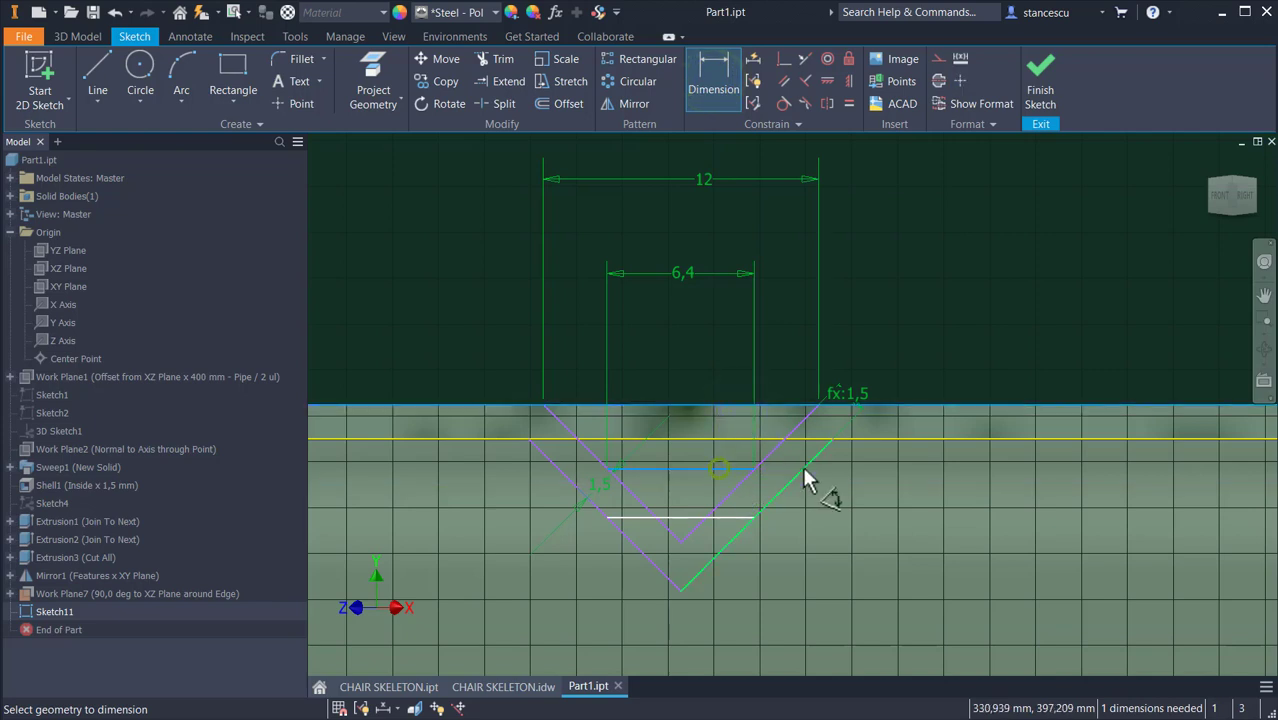
pyautogui.click(958, 331)
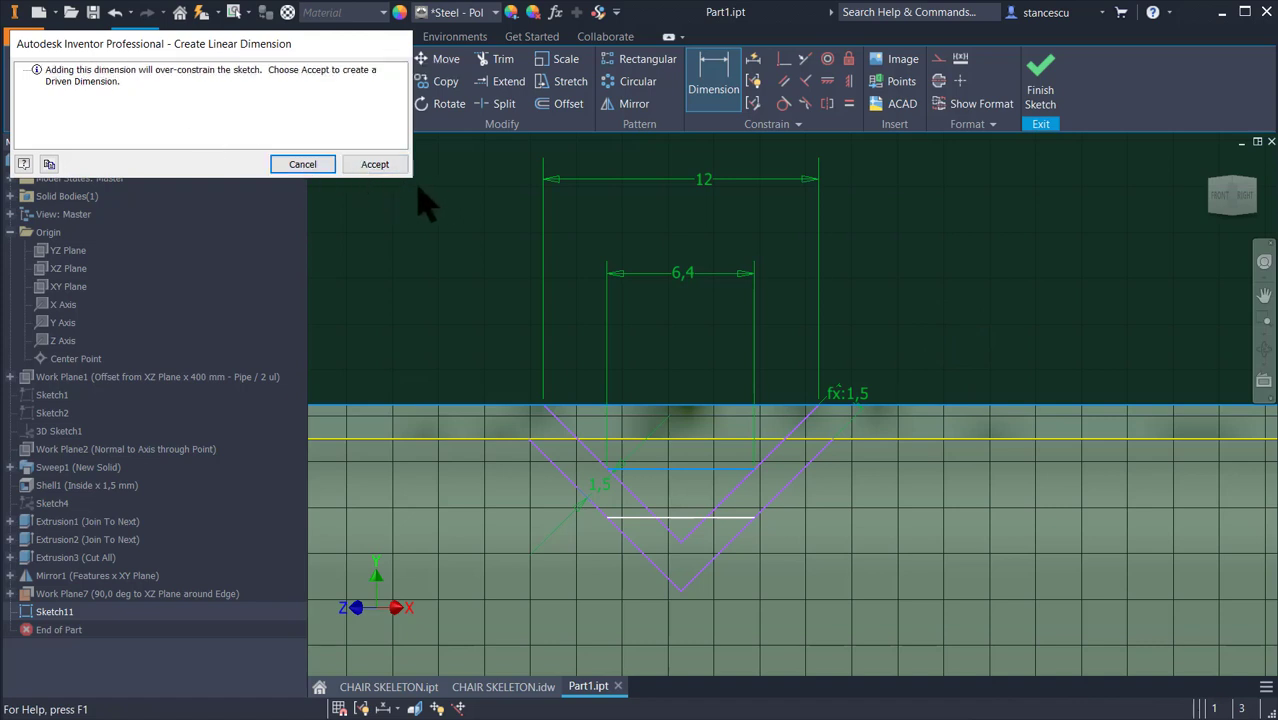
pyautogui.click(382, 164)
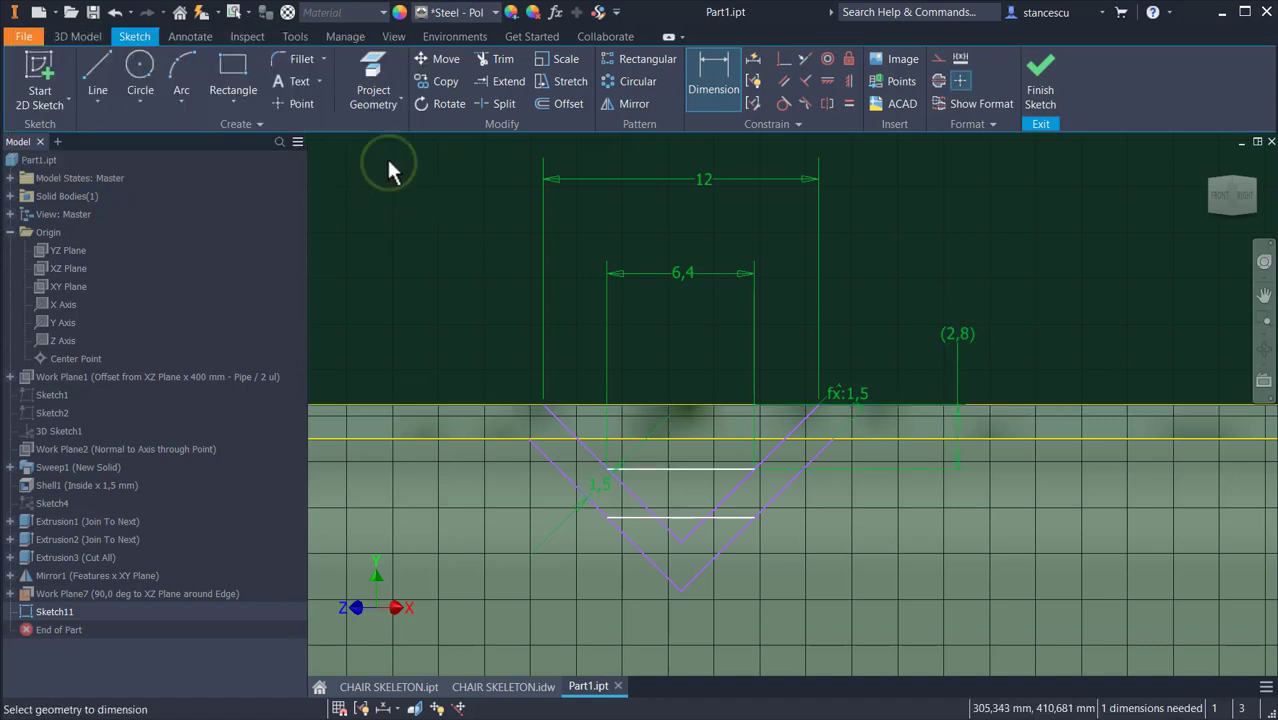
# - Add a second driven dimension from the tube's top edge to the lower V's horizontal line, placed beside the first
pyautogui.click(710, 404)
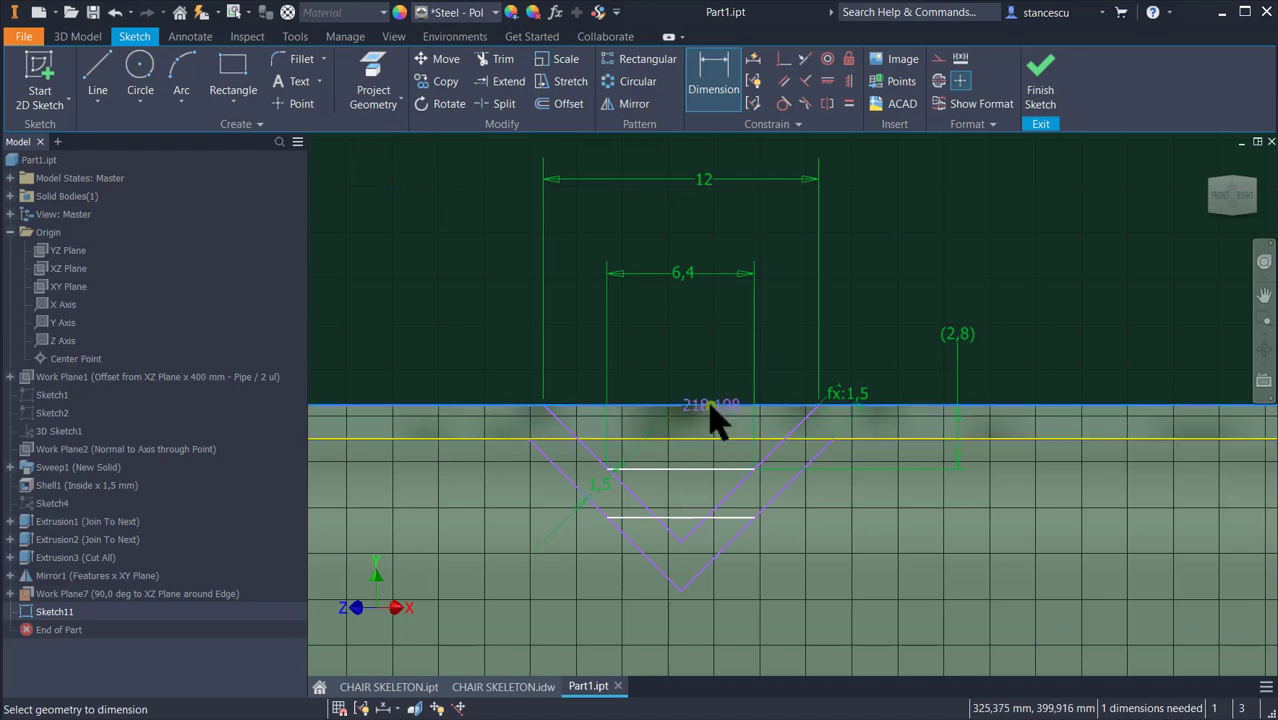
pyautogui.click(724, 518)
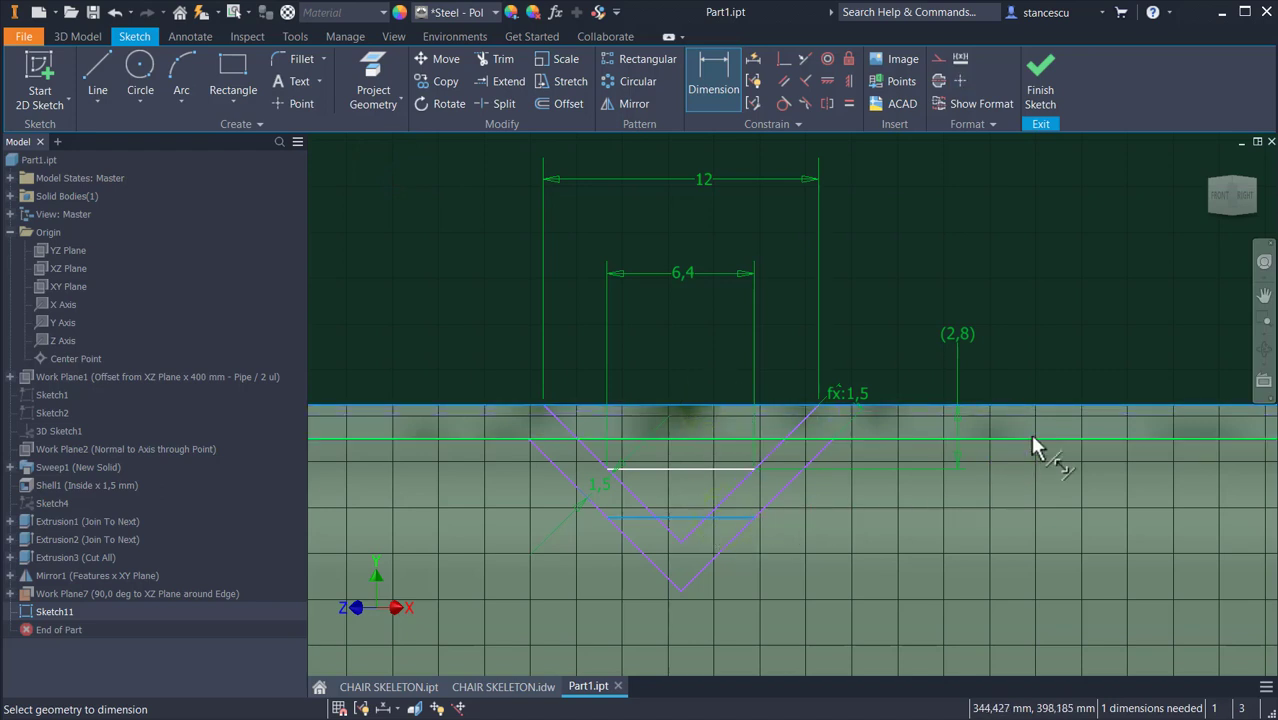
pyautogui.click(1059, 337)
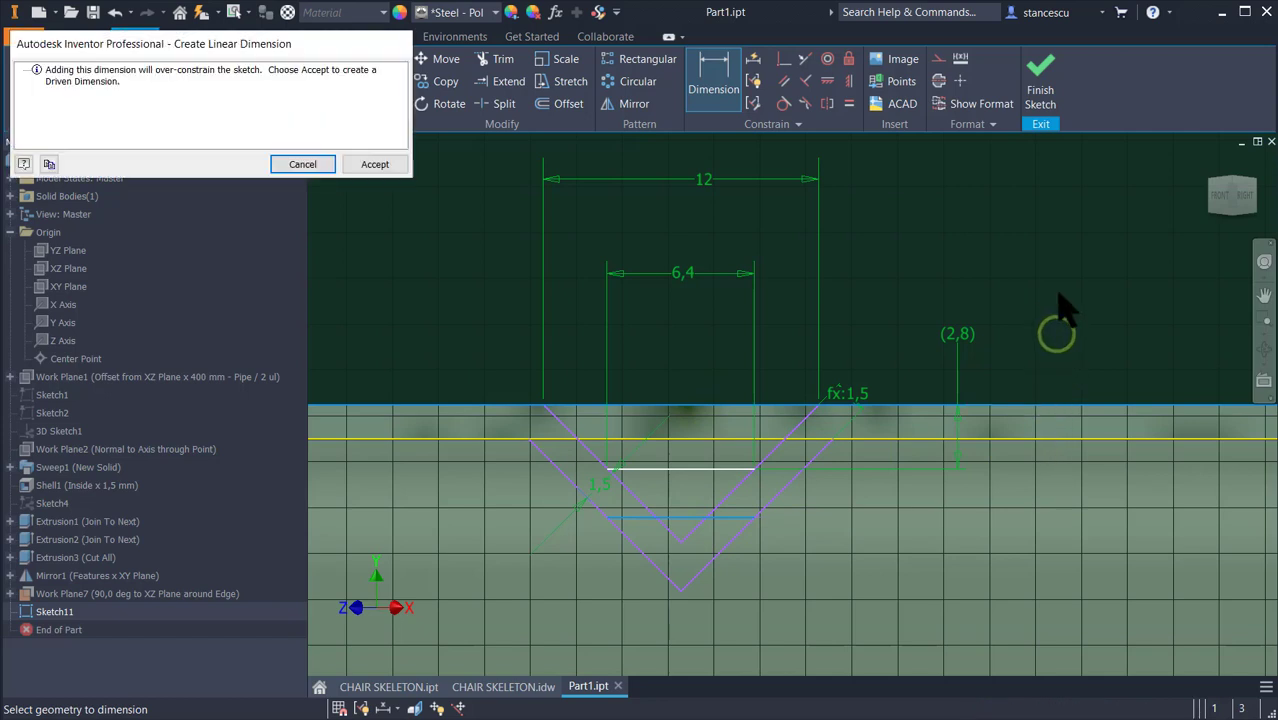
pyautogui.click(352, 166)
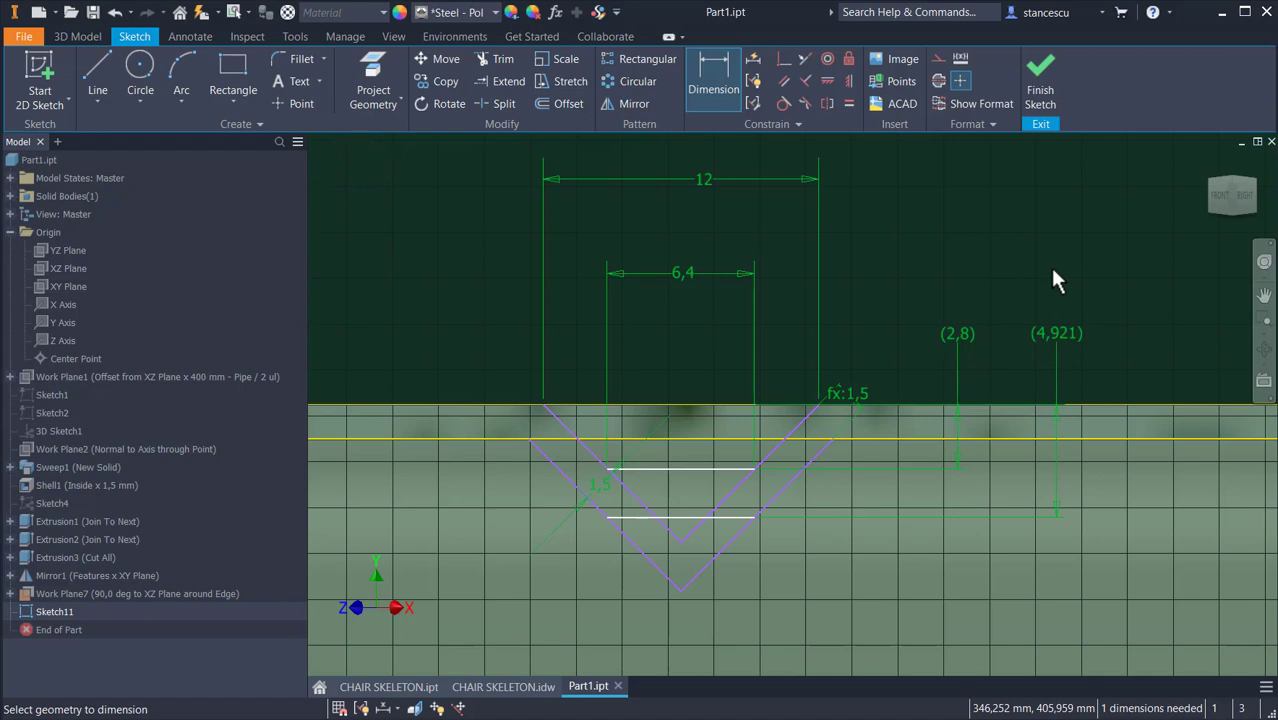
pyautogui.press('Escape')
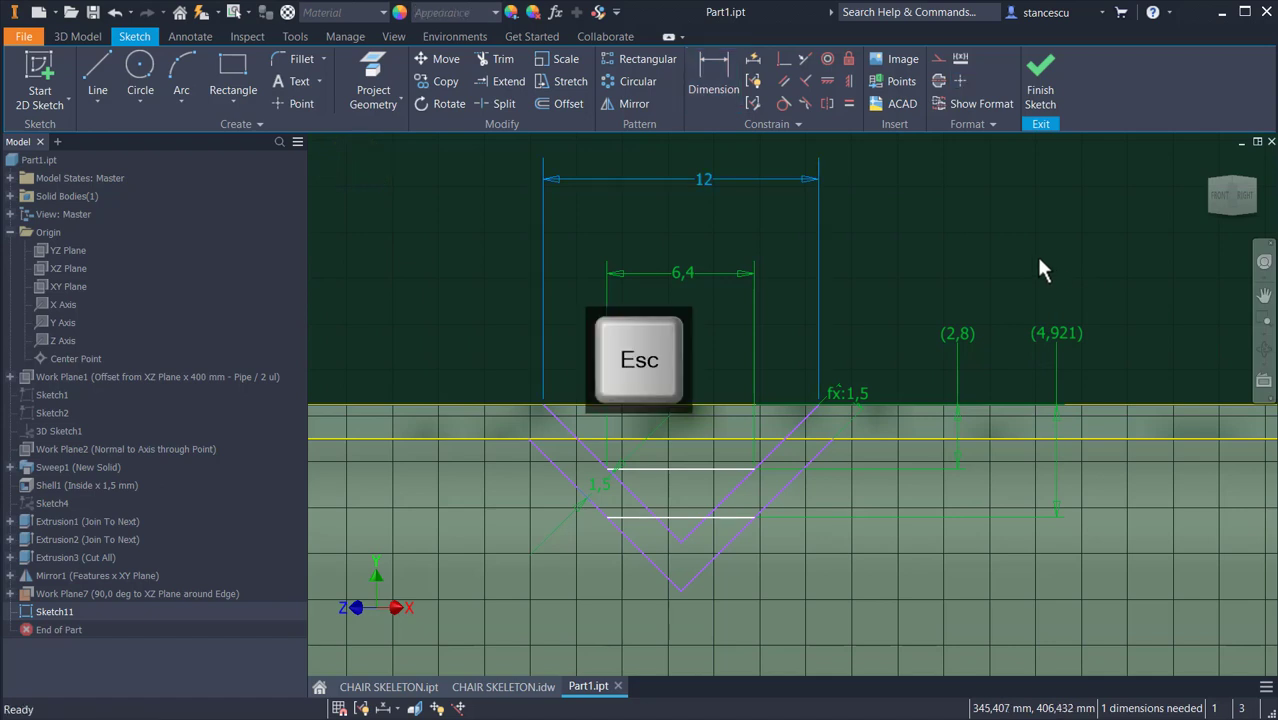
# - Rename the reference parameters d55 and d56 as Upper and Bottom
pyautogui.click(600, 12)
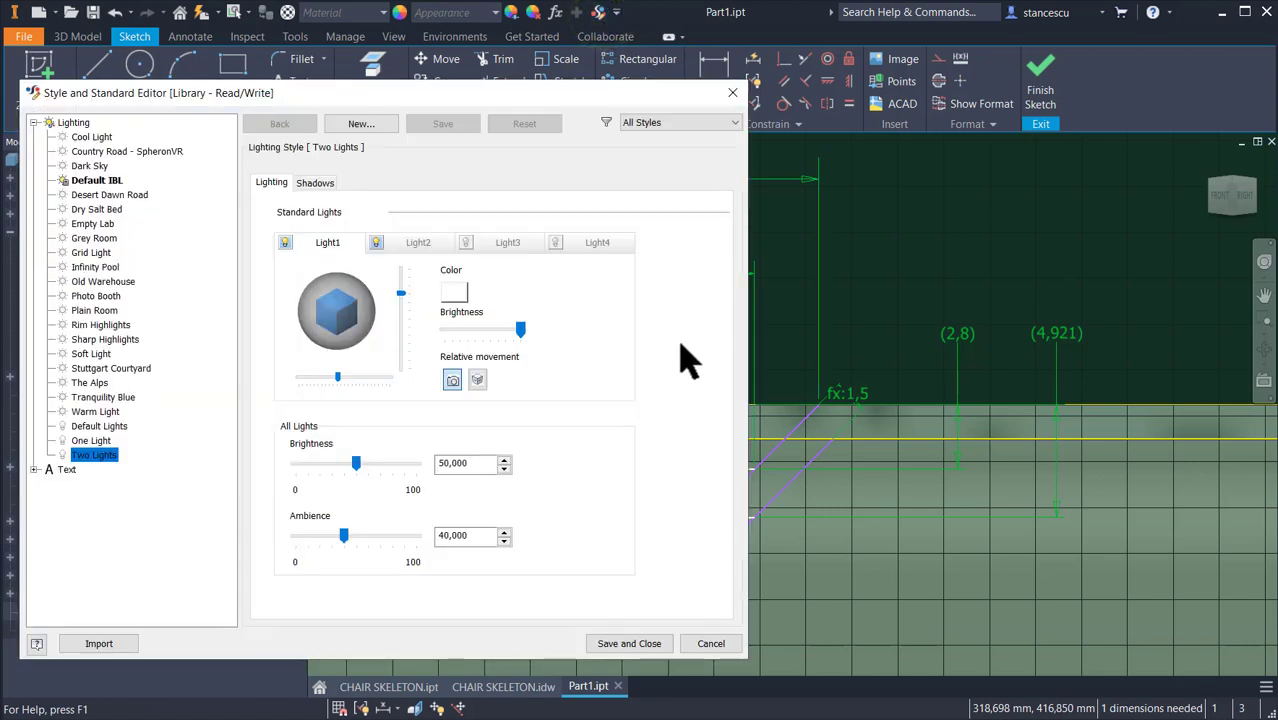
pyautogui.click(732, 92)
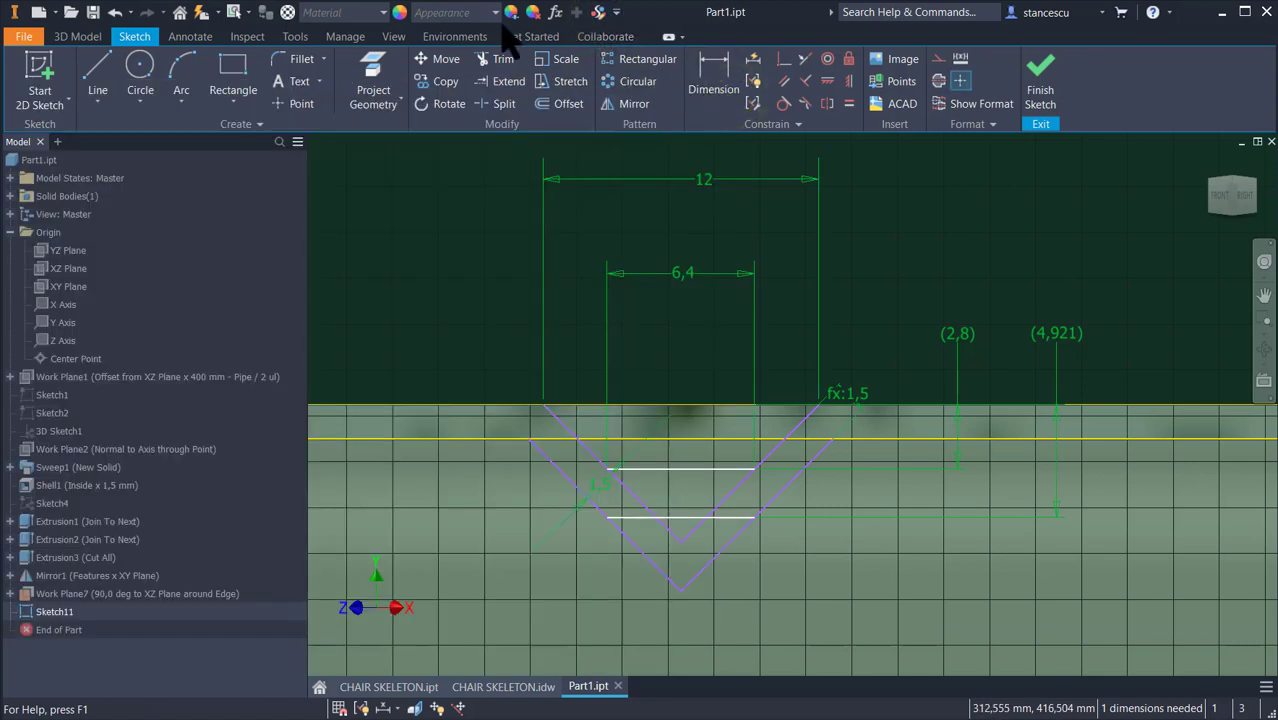
pyautogui.click(553, 10)
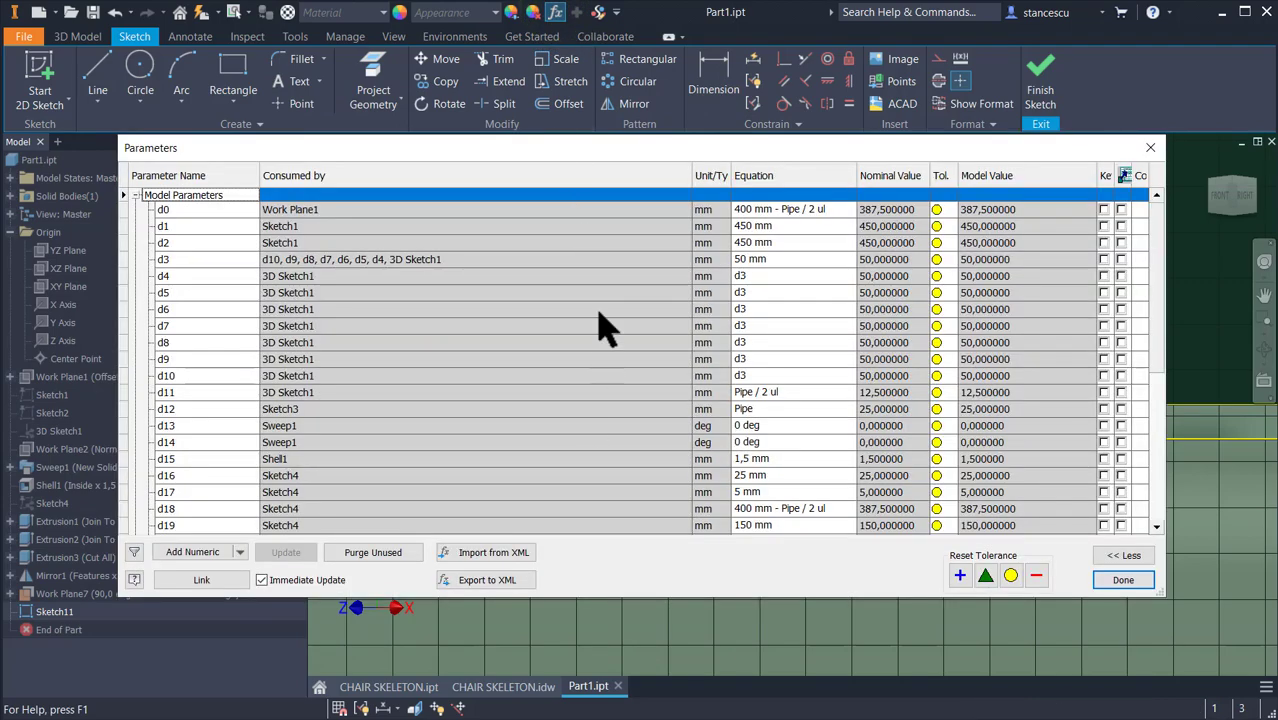
pyautogui.scroll(-2, 600, 325)
pyautogui.scroll(-4, 600, 325)
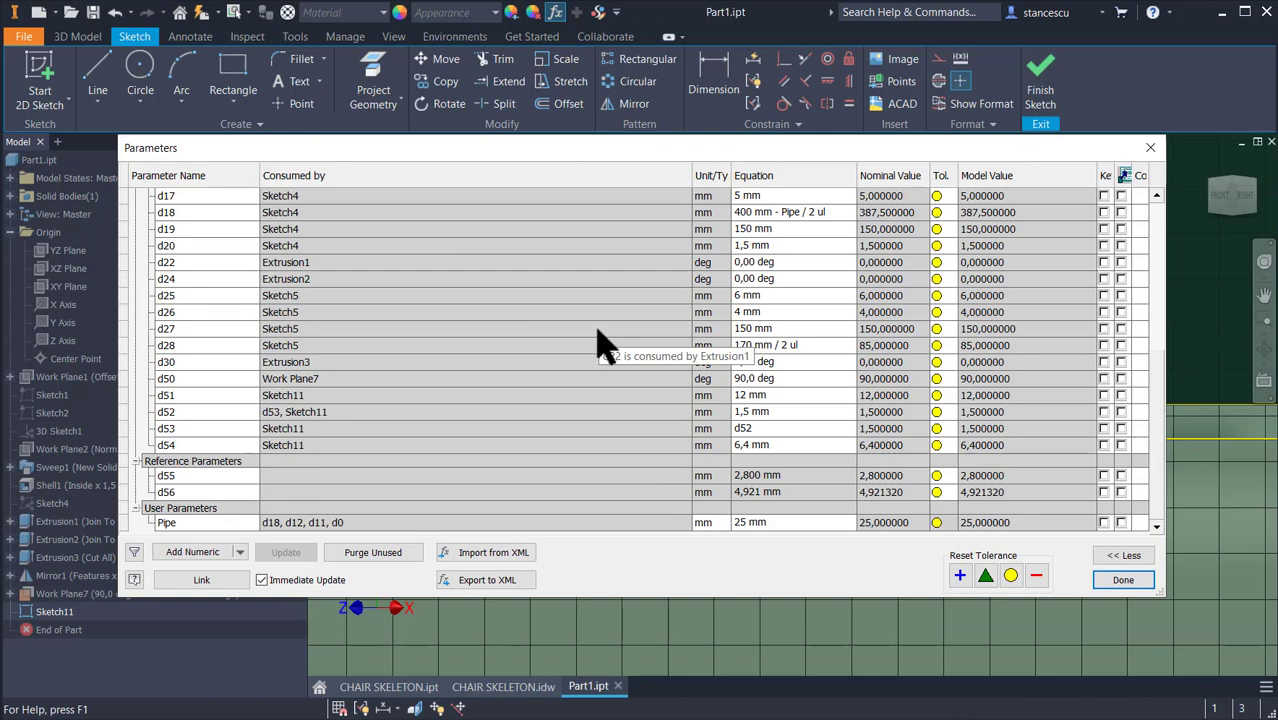
pyautogui.click(181, 476)
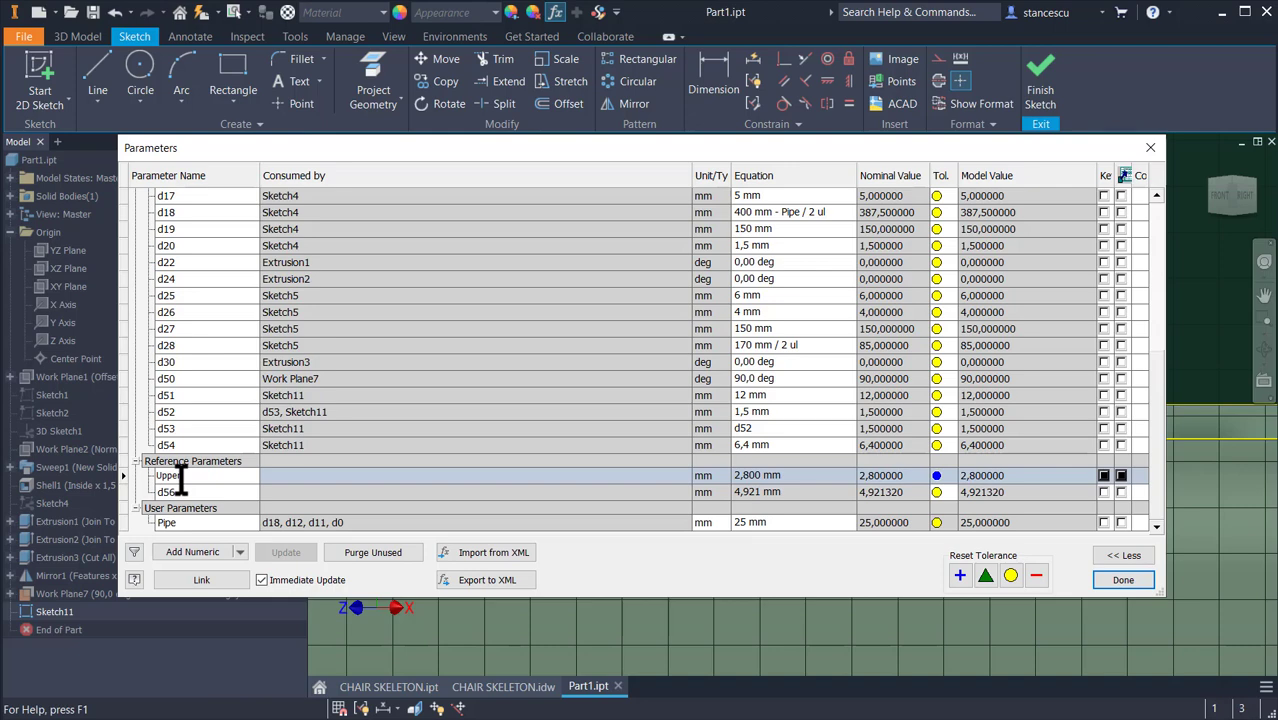
pyautogui.doubleClick(182, 491)
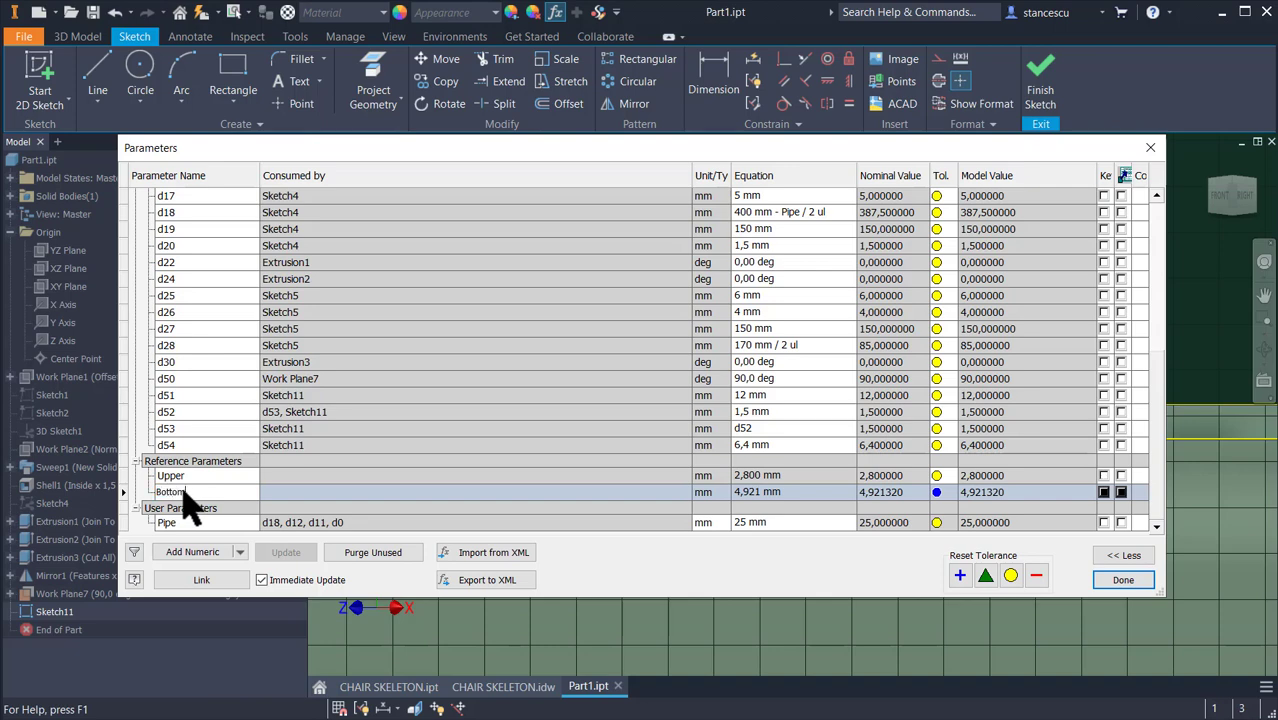
pyautogui.write('Bottom')
pyautogui.press('Return')
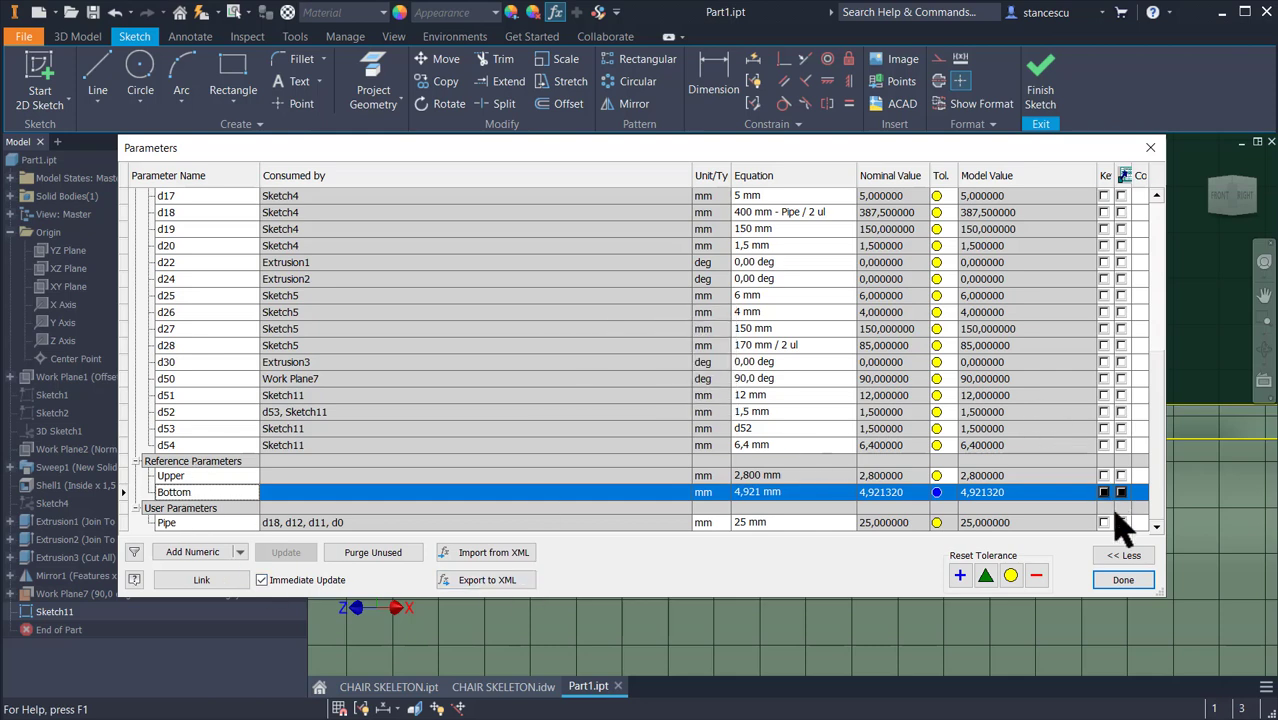
pyautogui.click(1124, 582)
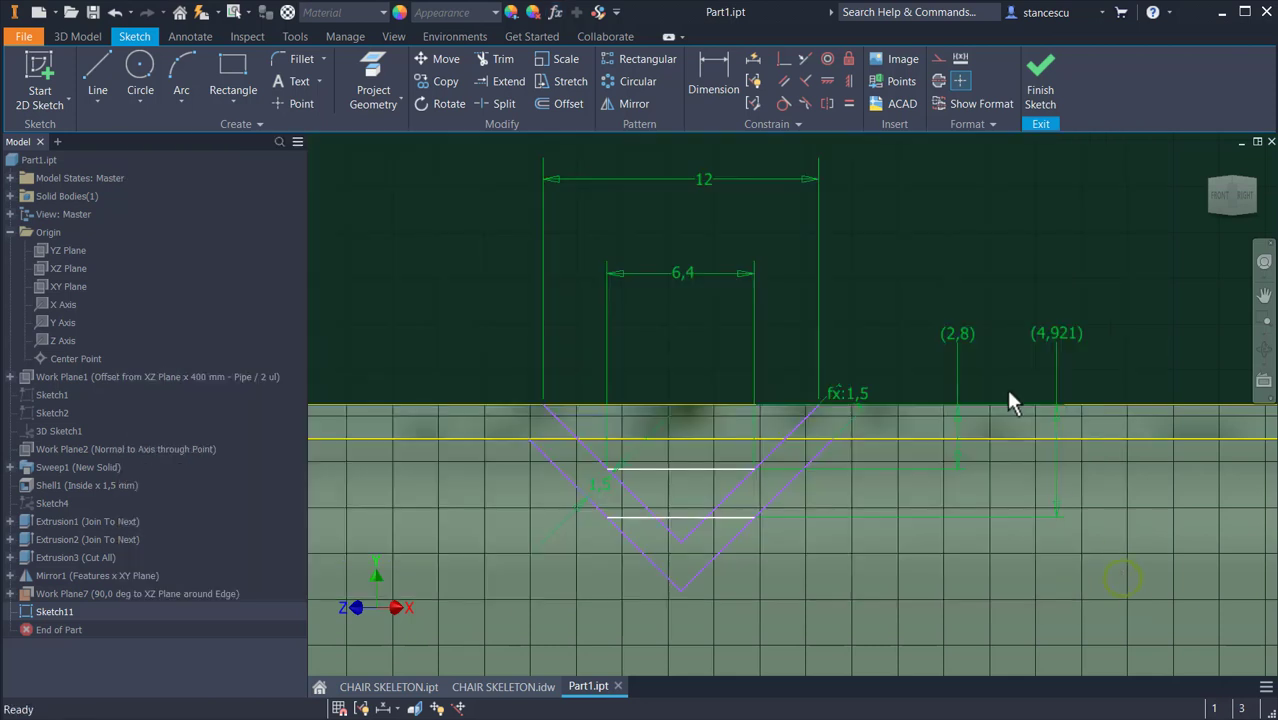
# - Finish the sketch, hide the work plane it lies on, and return to the home view
pyautogui.scroll(-2, 710, 325)
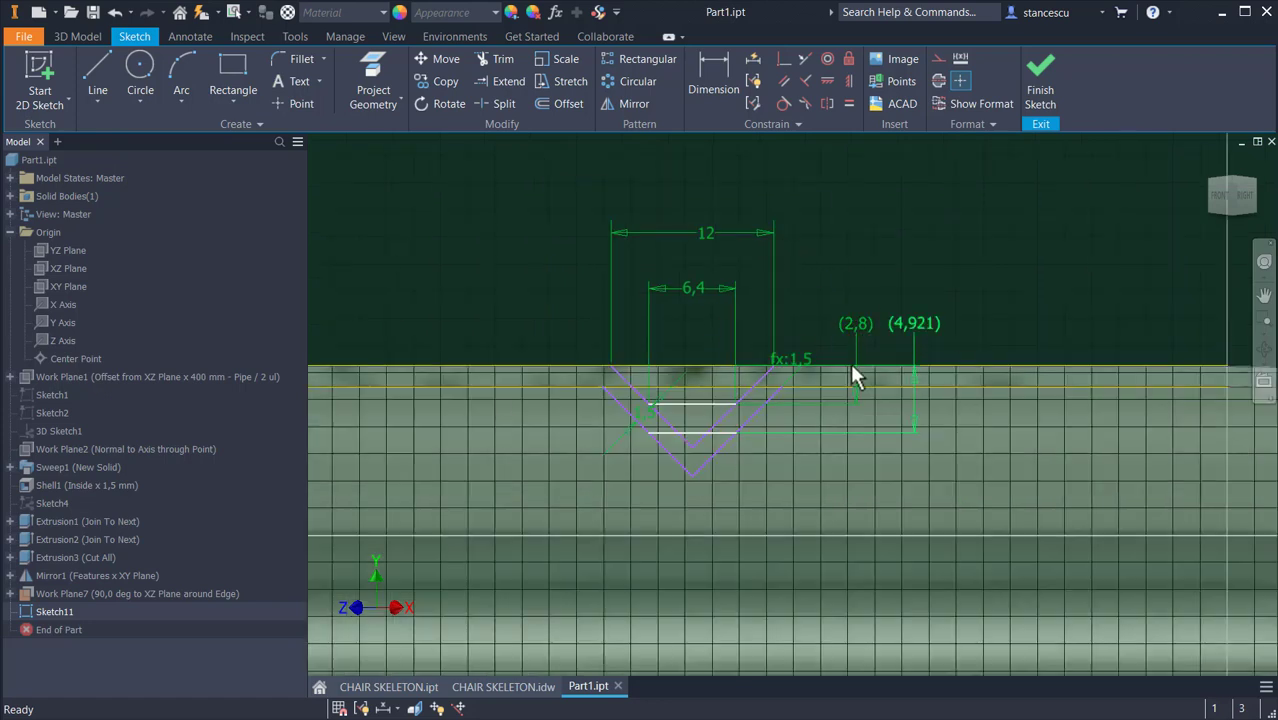
pyautogui.click(1040, 68)
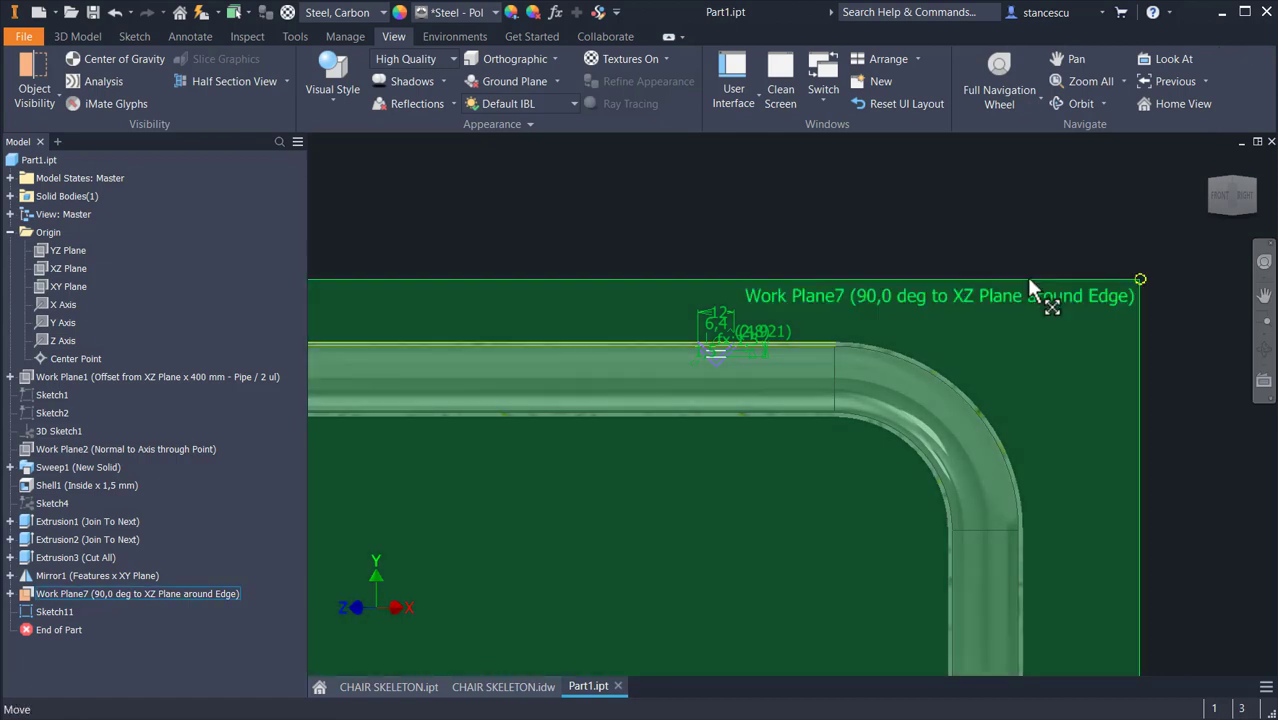
pyautogui.rightClick(1026, 276)
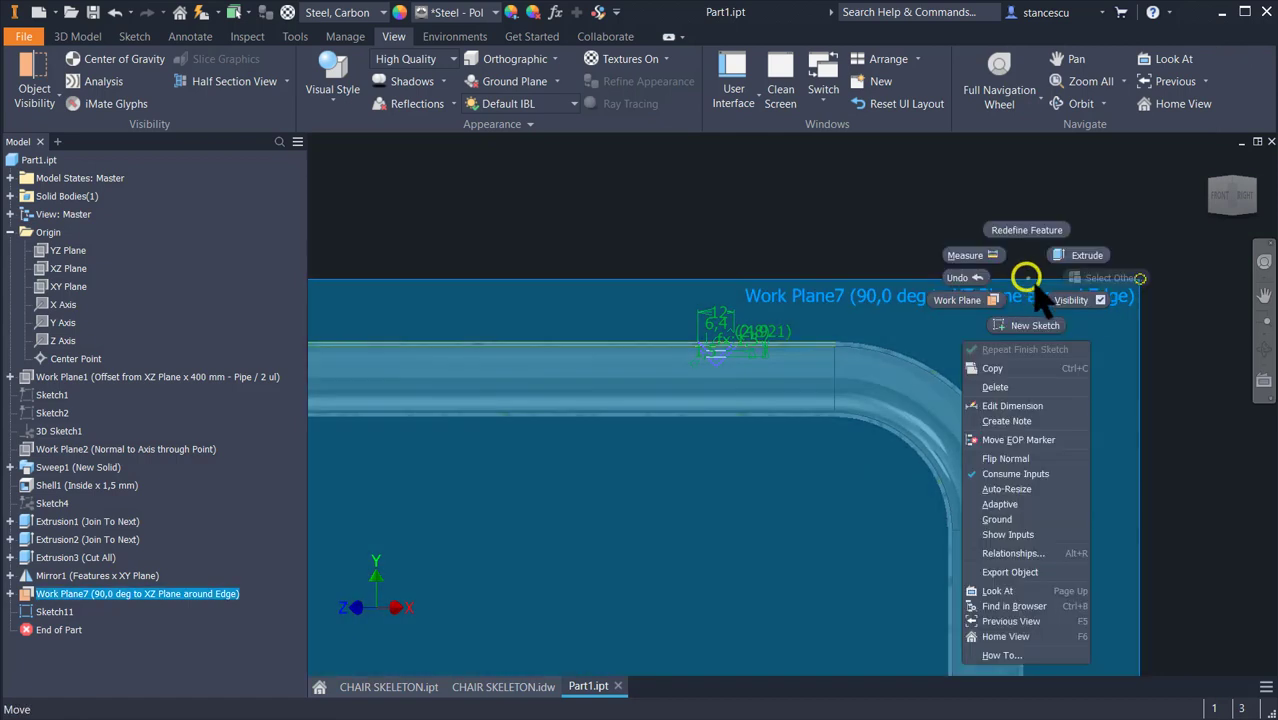
pyautogui.click(1074, 300)
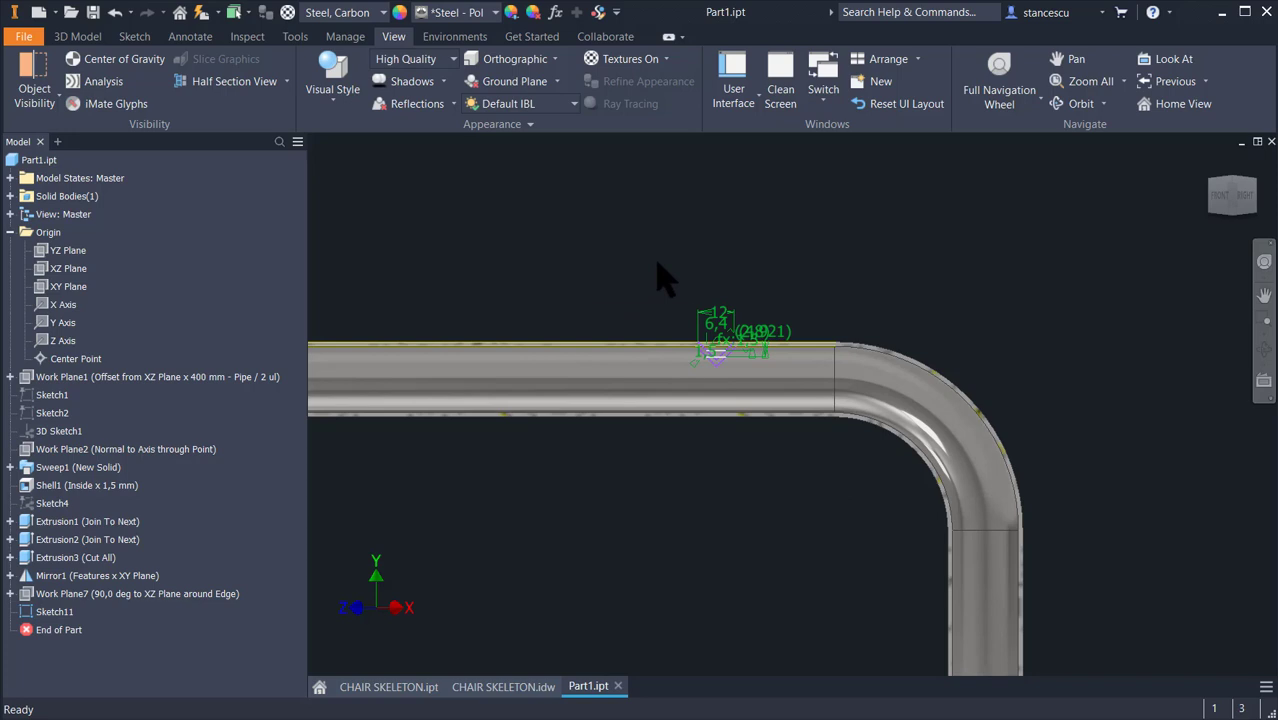
pyautogui.press('Home')
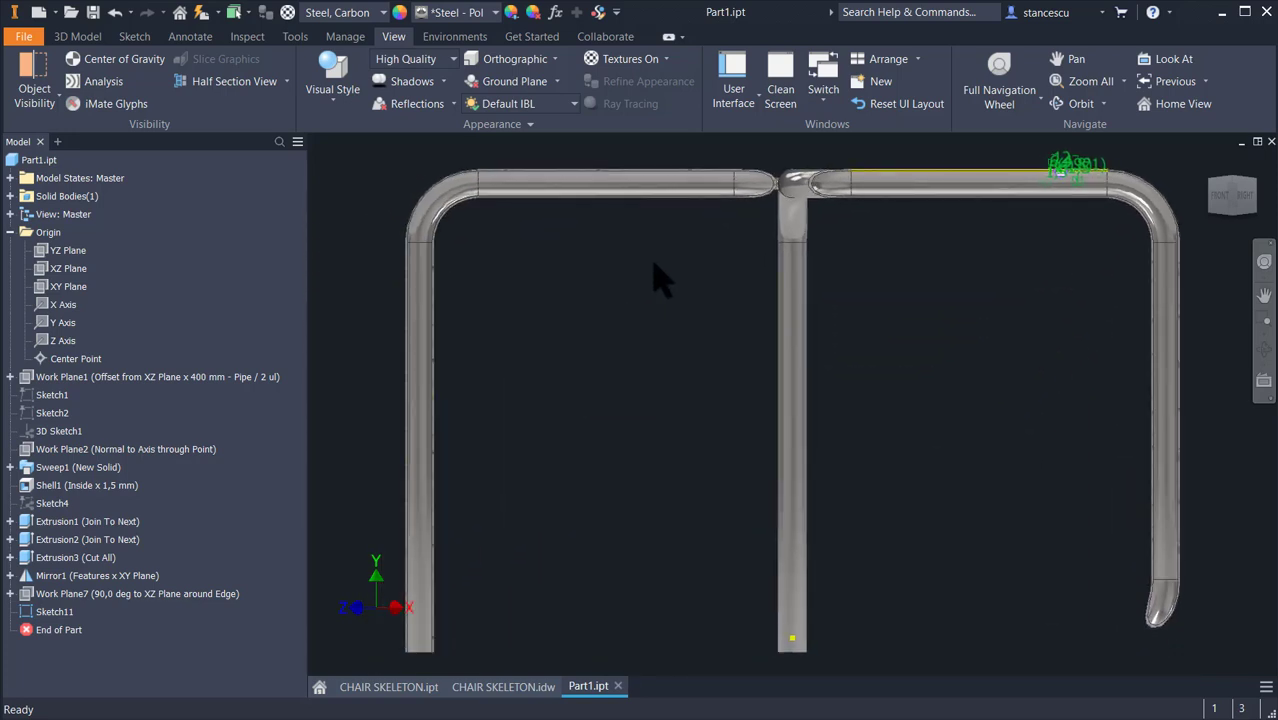
pyautogui.press('F6')
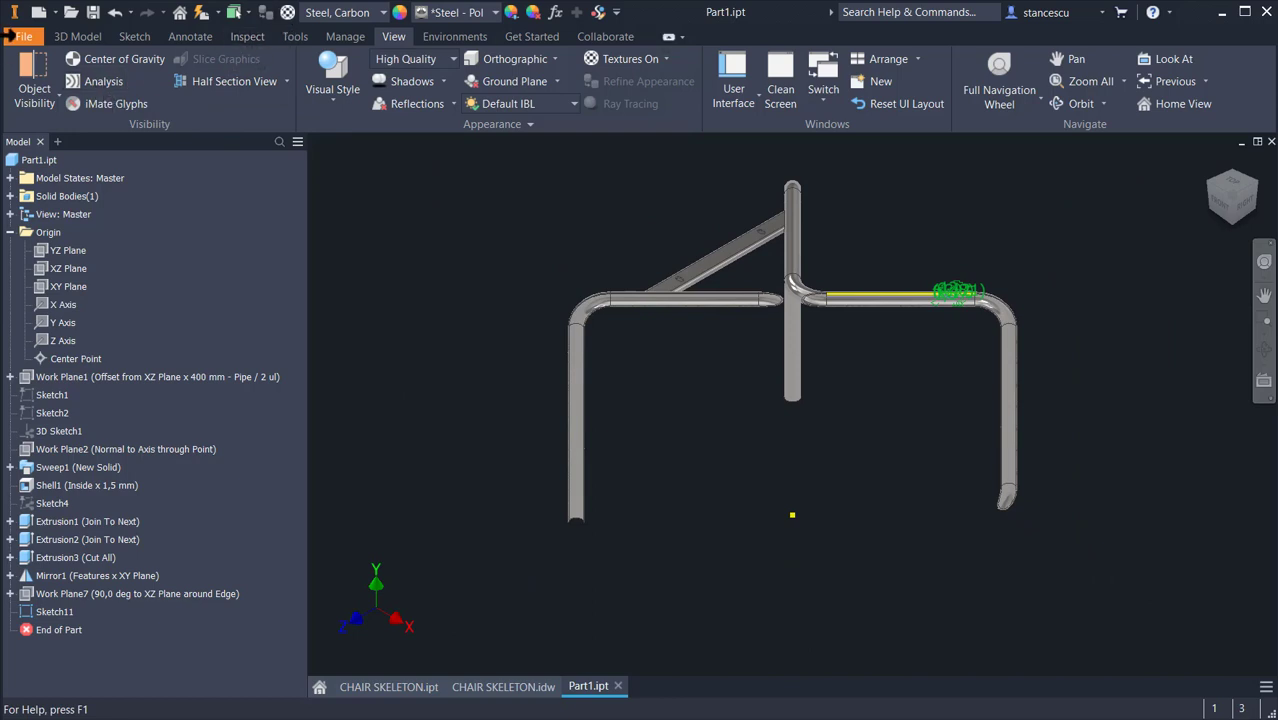
# - Try a work plane through the tube's top edge at 90 degrees to the XZ Plane, and undo it
pyautogui.click(78, 36)
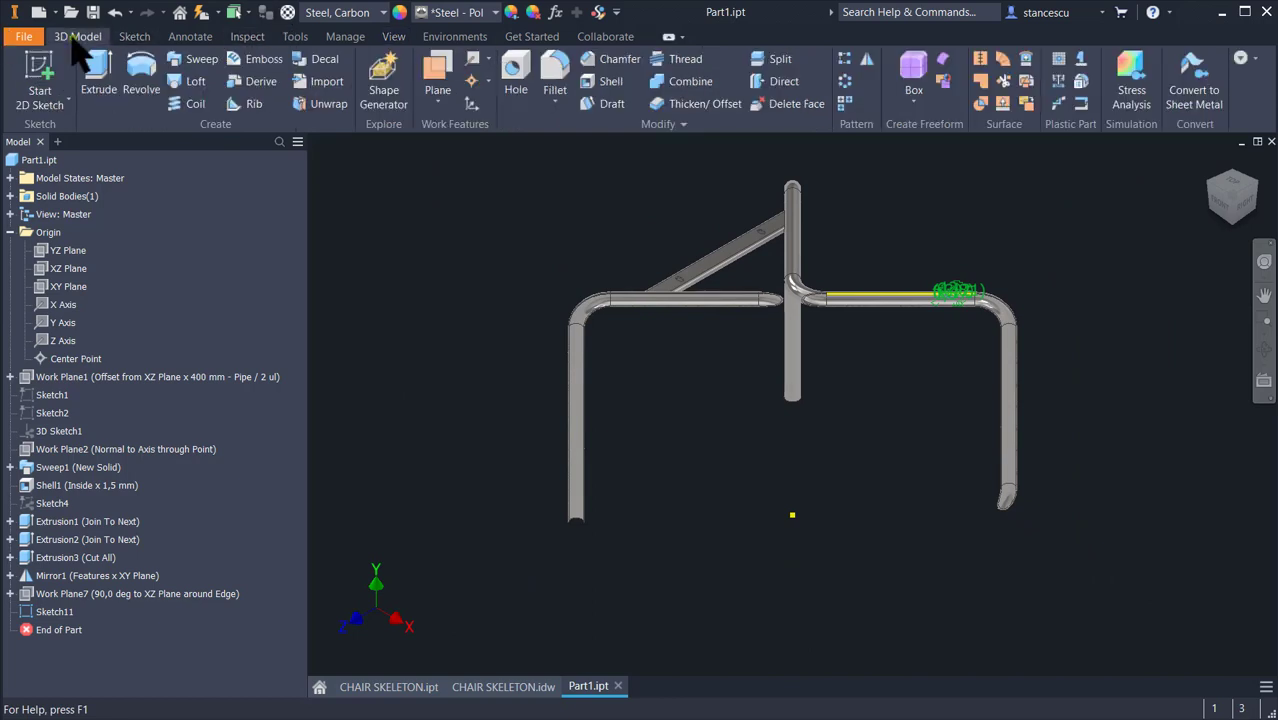
pyautogui.click(433, 78)
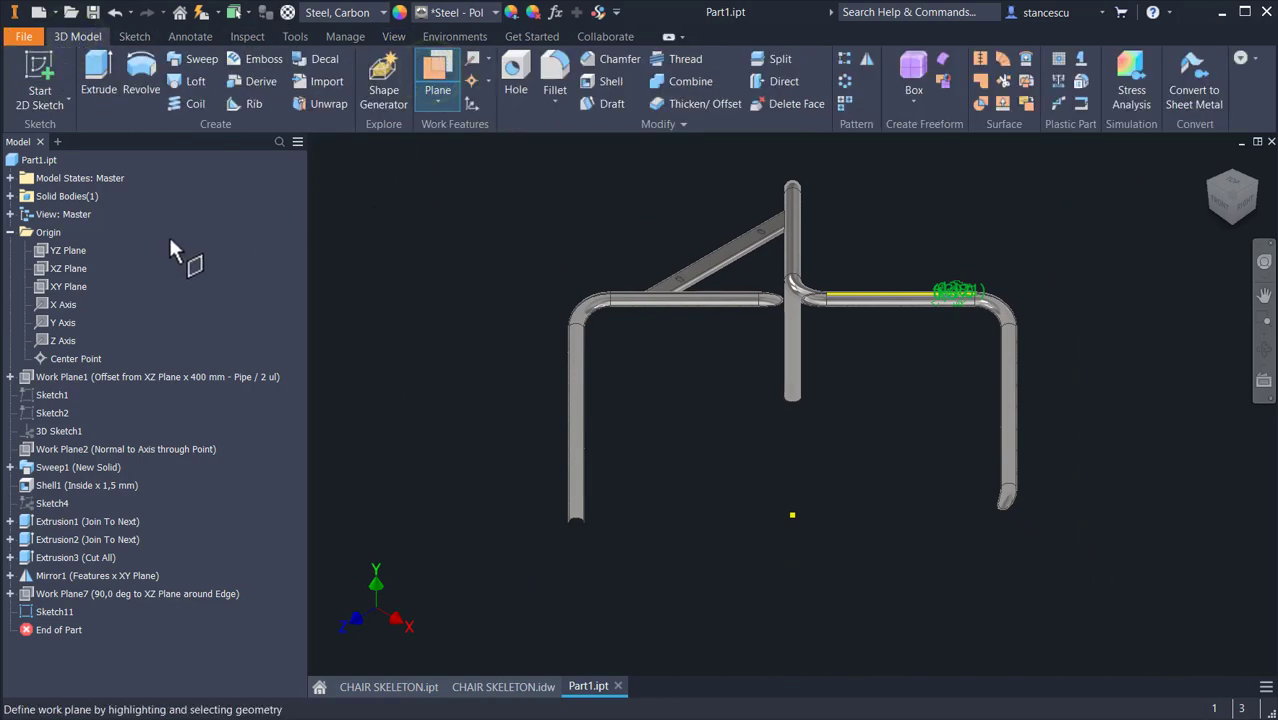
pyautogui.click(72, 269)
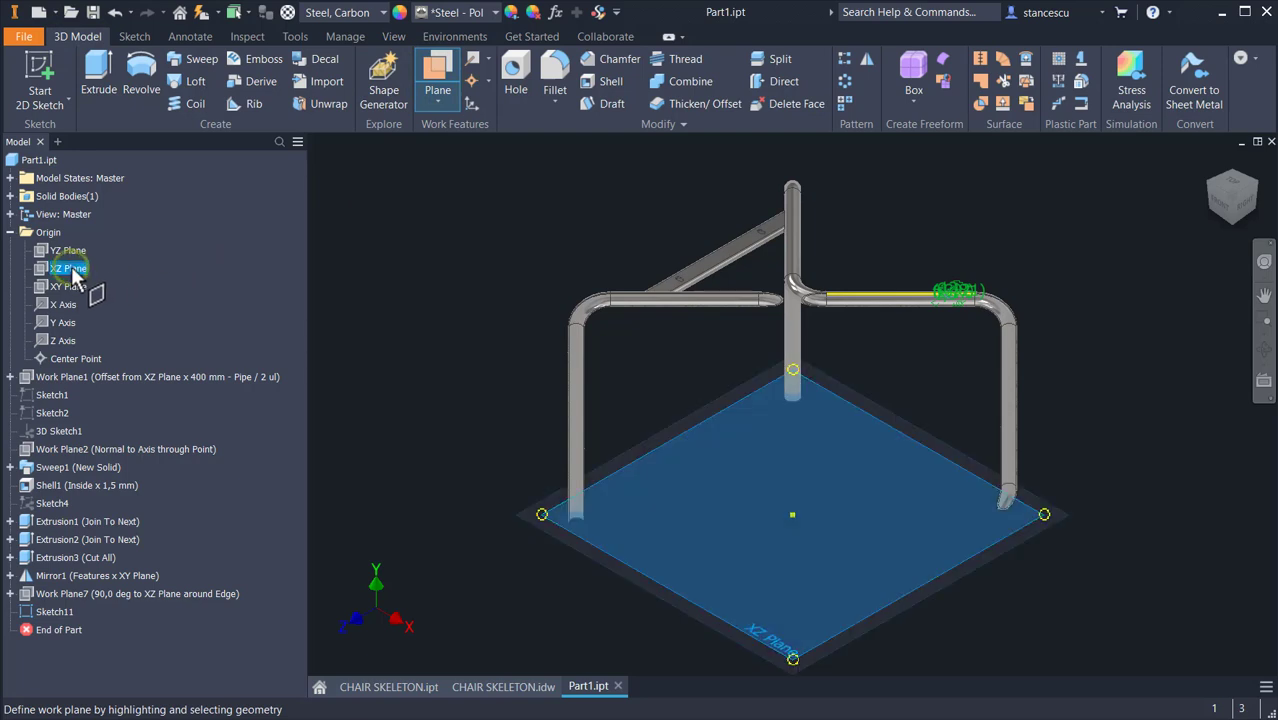
pyautogui.scroll(-10, 885, 245)
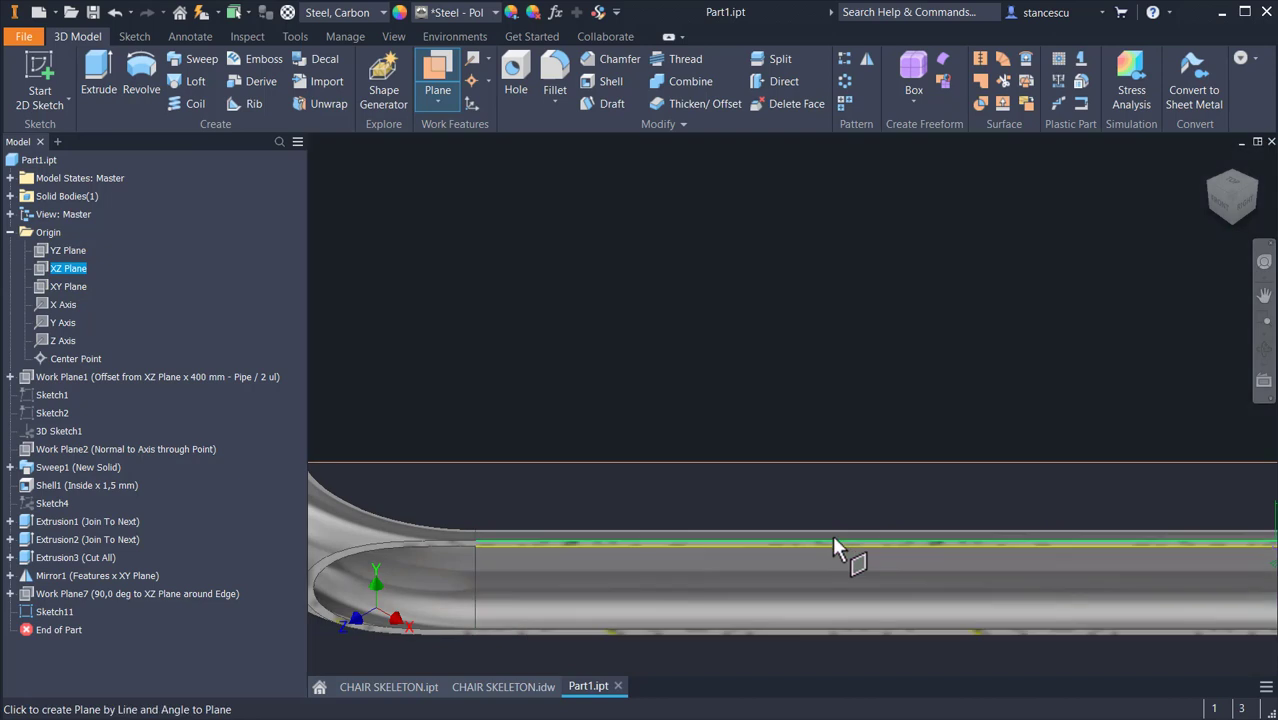
pyautogui.click(838, 537)
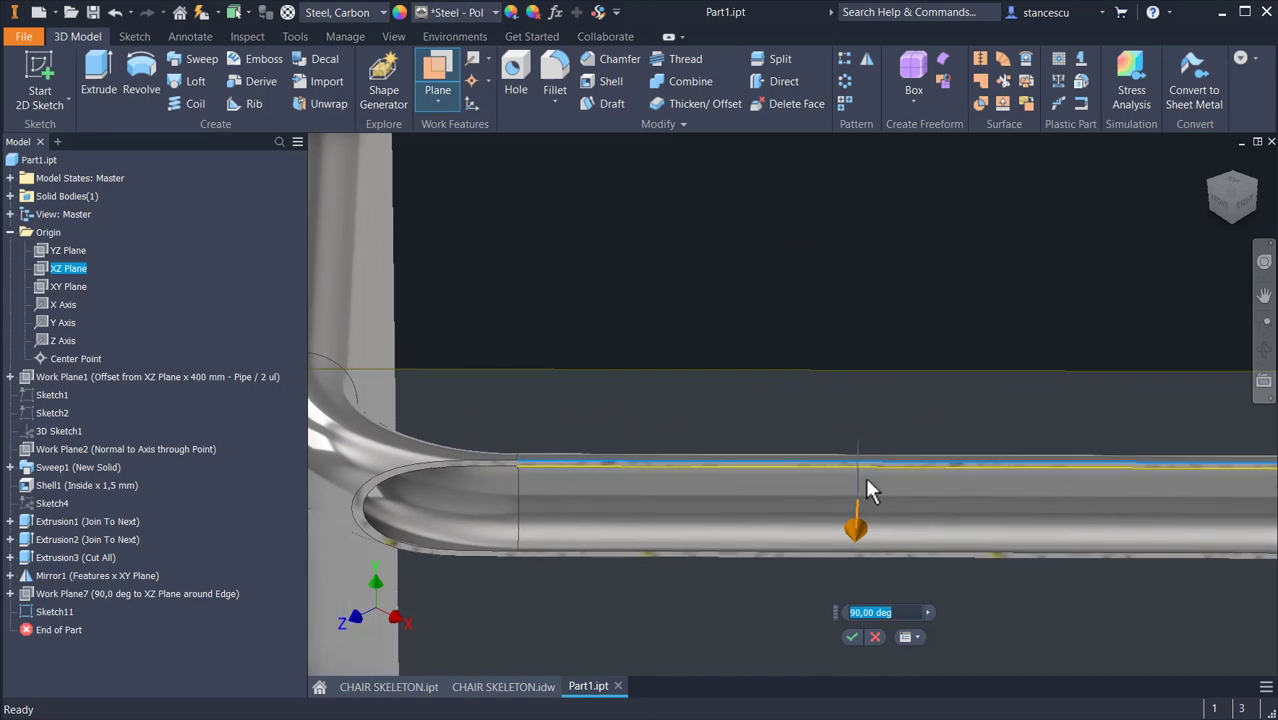
pyautogui.click(852, 637)
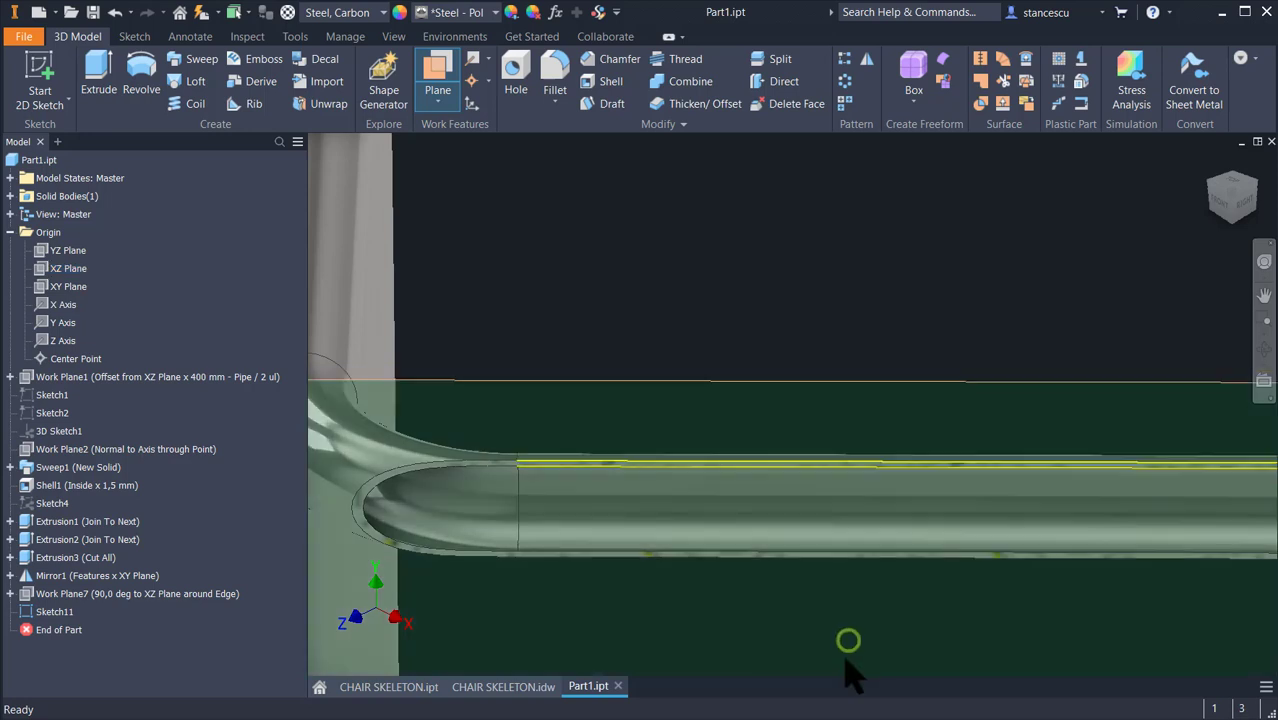
pyautogui.scroll(-6, 911, 598)
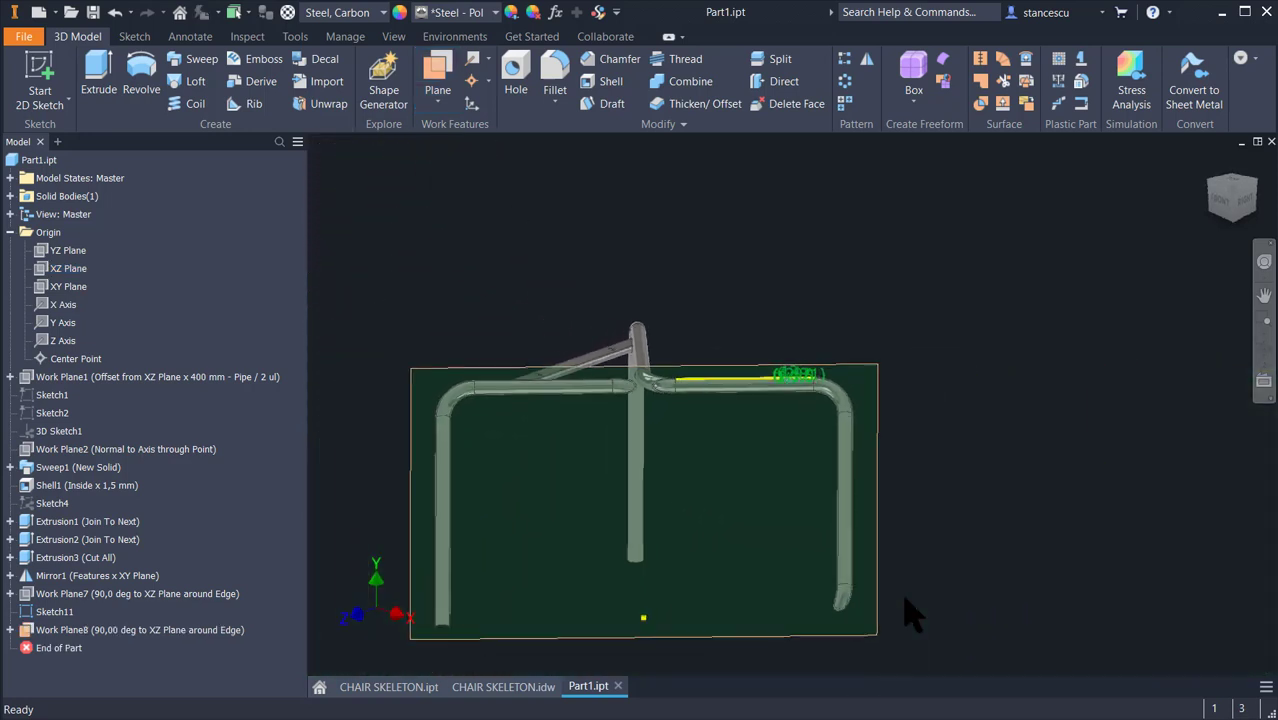
pyautogui.keyDown('shift'); pyautogui.moveTo(1003, 432); pyautogui.dragTo(1046, 391, button='middle'); pyautogui.keyUp('shift')
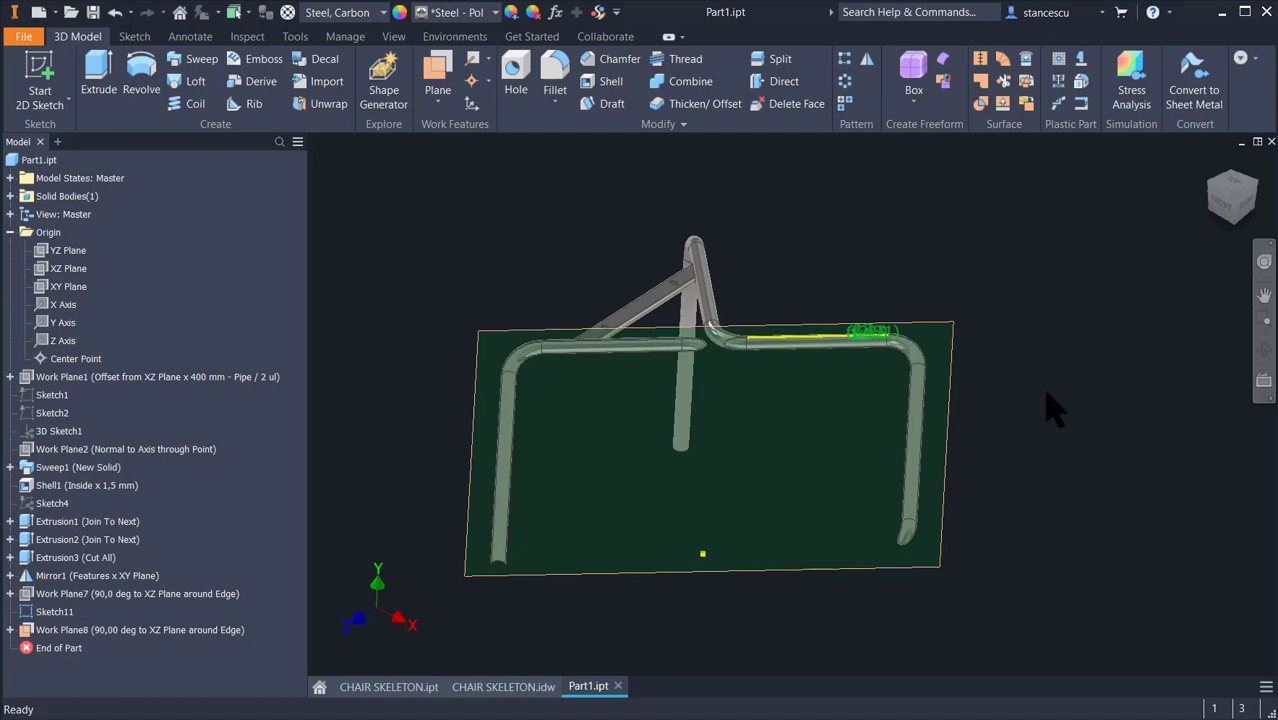
pyautogui.hotkey('ctrl', 'z')
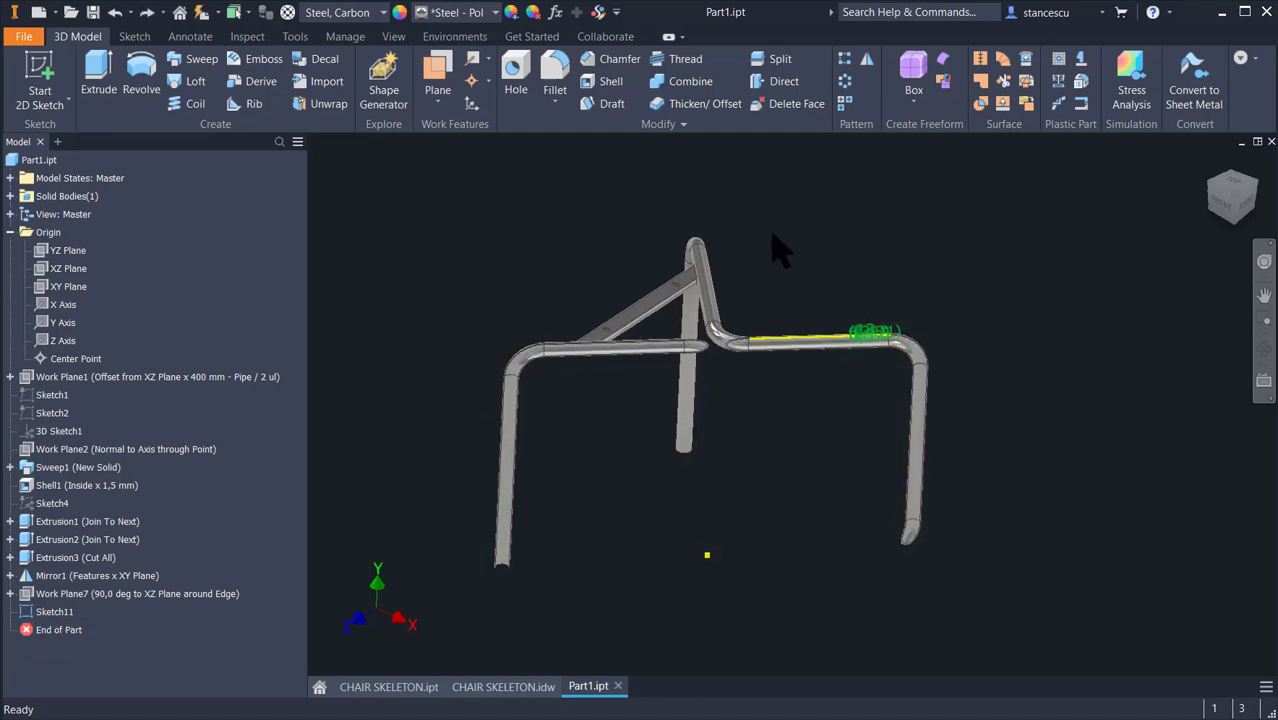
# - Create a work plane parallel to the XZ Plane through the vertex where the horizontal tube's cut top edge meets the bend
pyautogui.scroll(-4, 790, 265)
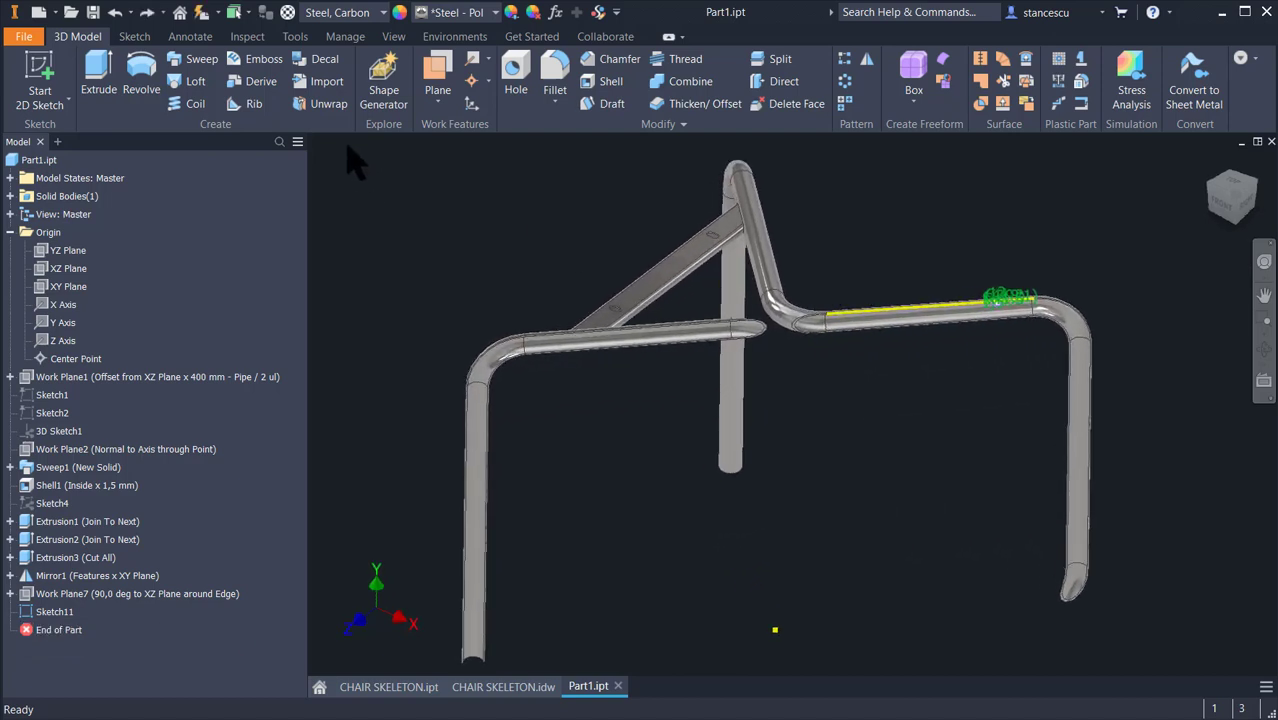
pyautogui.click(437, 70)
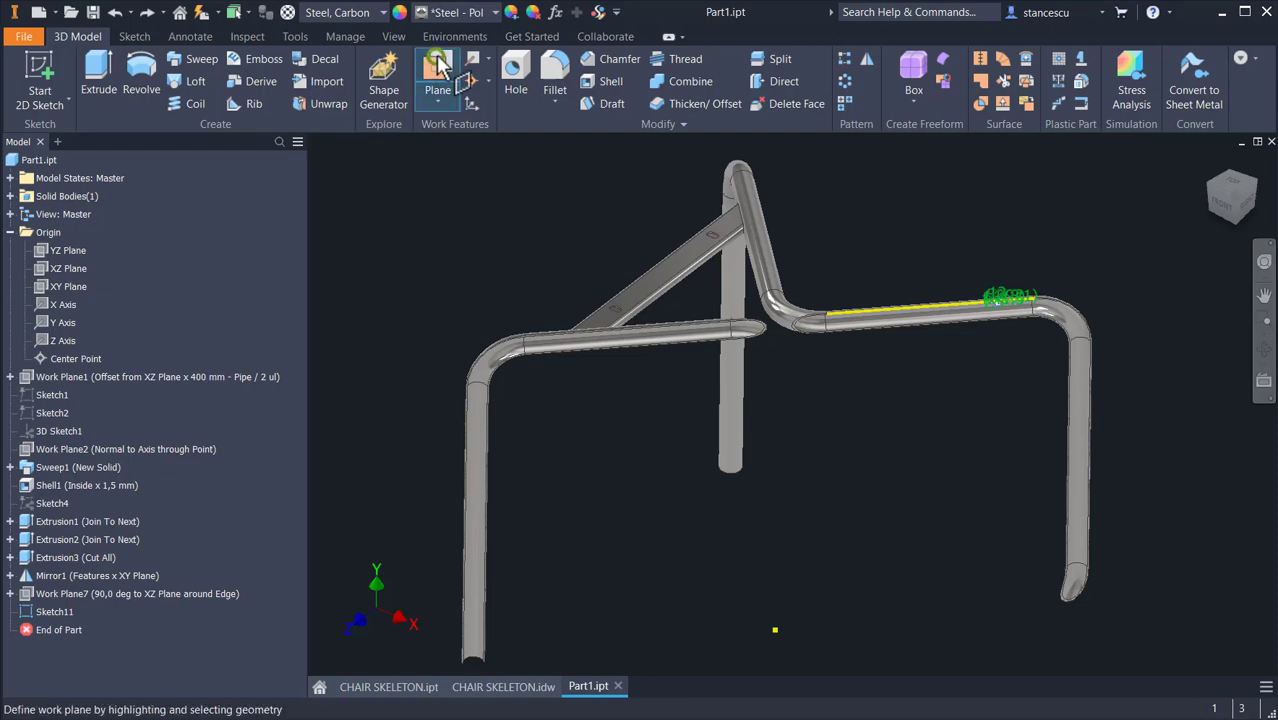
pyautogui.click(70, 267)
pyautogui.scroll(-1, 732, 371)
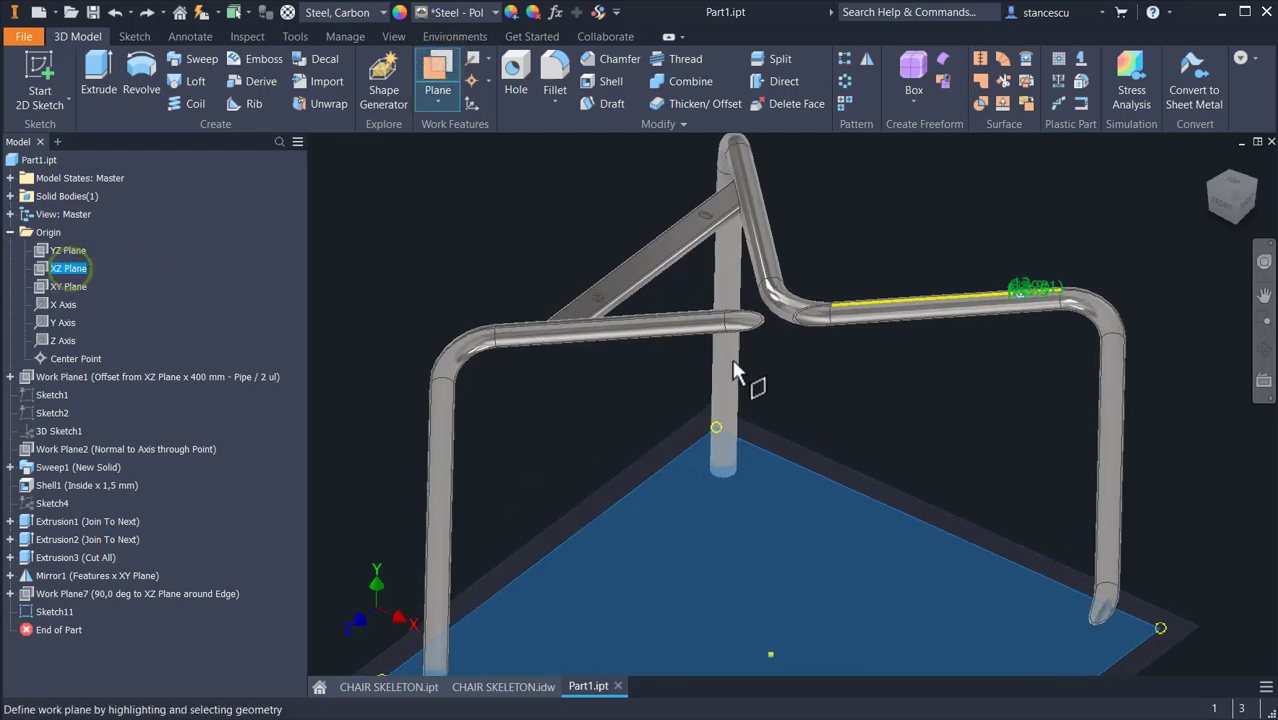
pyautogui.scroll(-8, 732, 366)
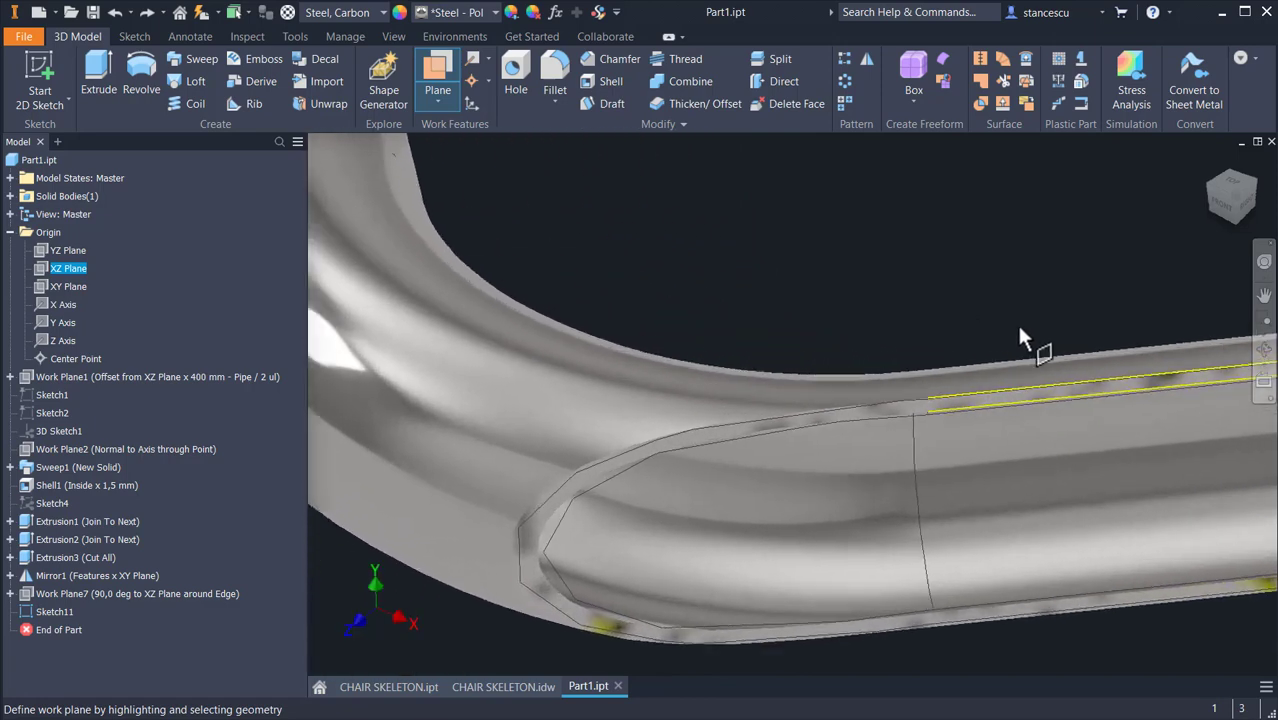
pyautogui.scroll(-1, 1020, 330)
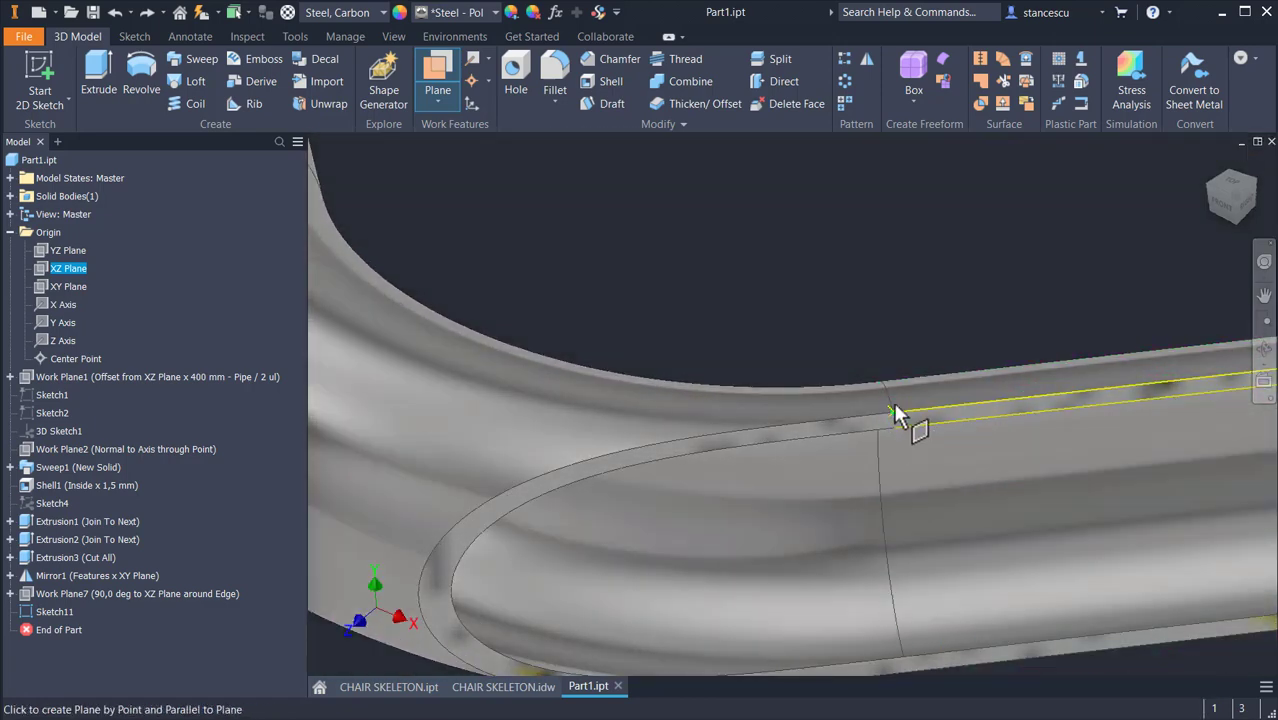
pyautogui.click(893, 405)
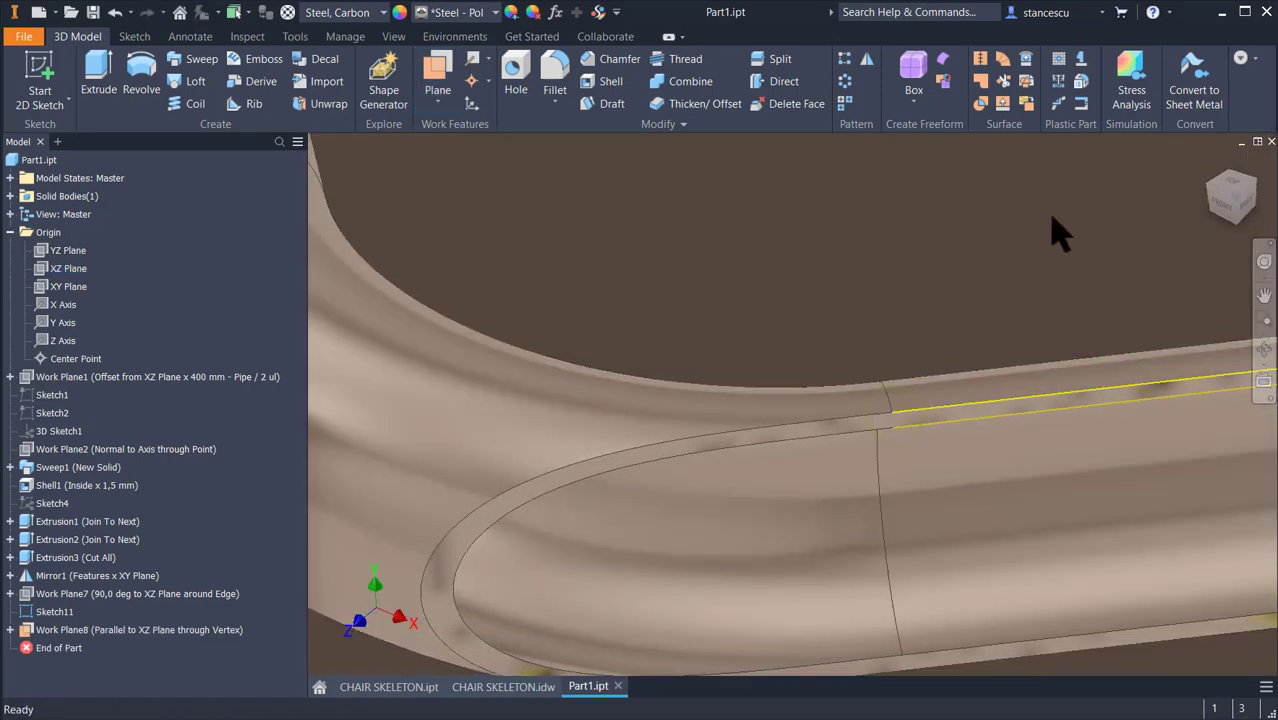
# - Create a work plane below the new parallel plane, offset by the parameter expression -Upper
pyautogui.scroll(5, 1055, 232)
pyautogui.moveTo(1055, 232); pyautogui.dragTo(627, 566, button='middle')
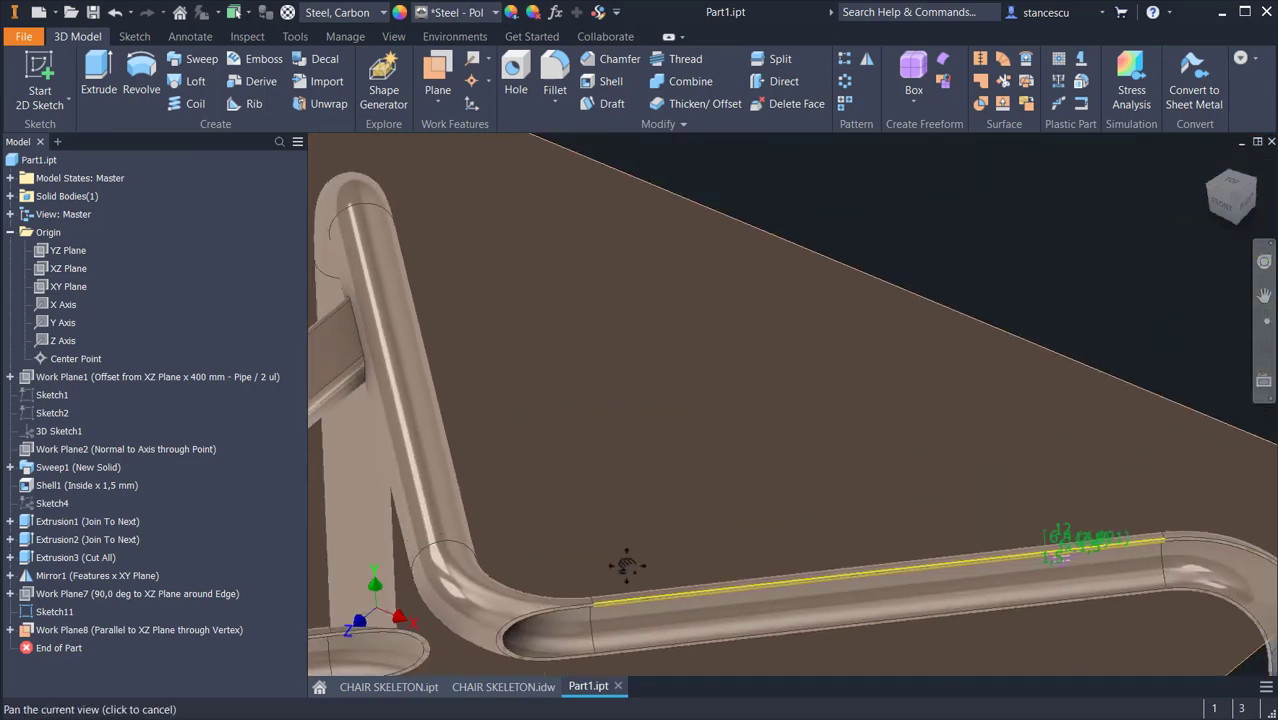
pyautogui.scroll(3, 660, 507)
pyautogui.keyDown('shift'); pyautogui.moveTo(822, 400); pyautogui.dragTo(980, 295, button='middle'); pyautogui.keyUp('shift')
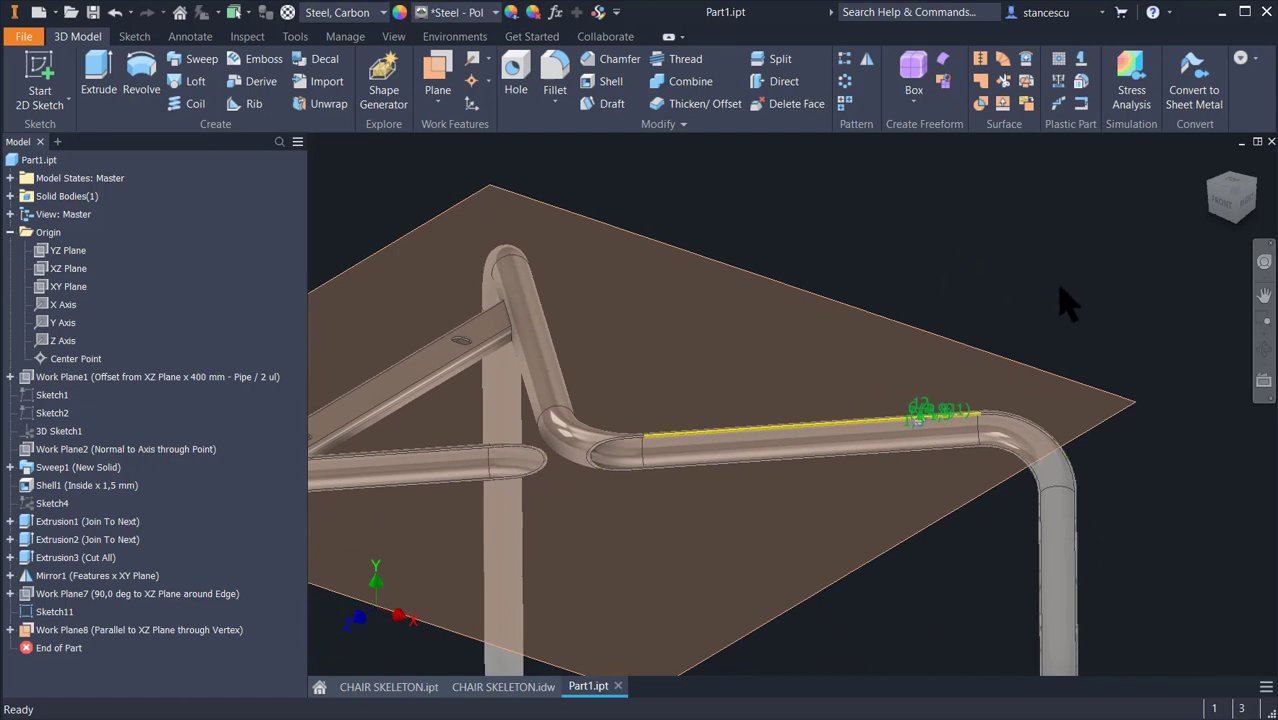
pyautogui.scroll(-1, 1063, 293)
pyautogui.scroll(-3, 1068, 310)
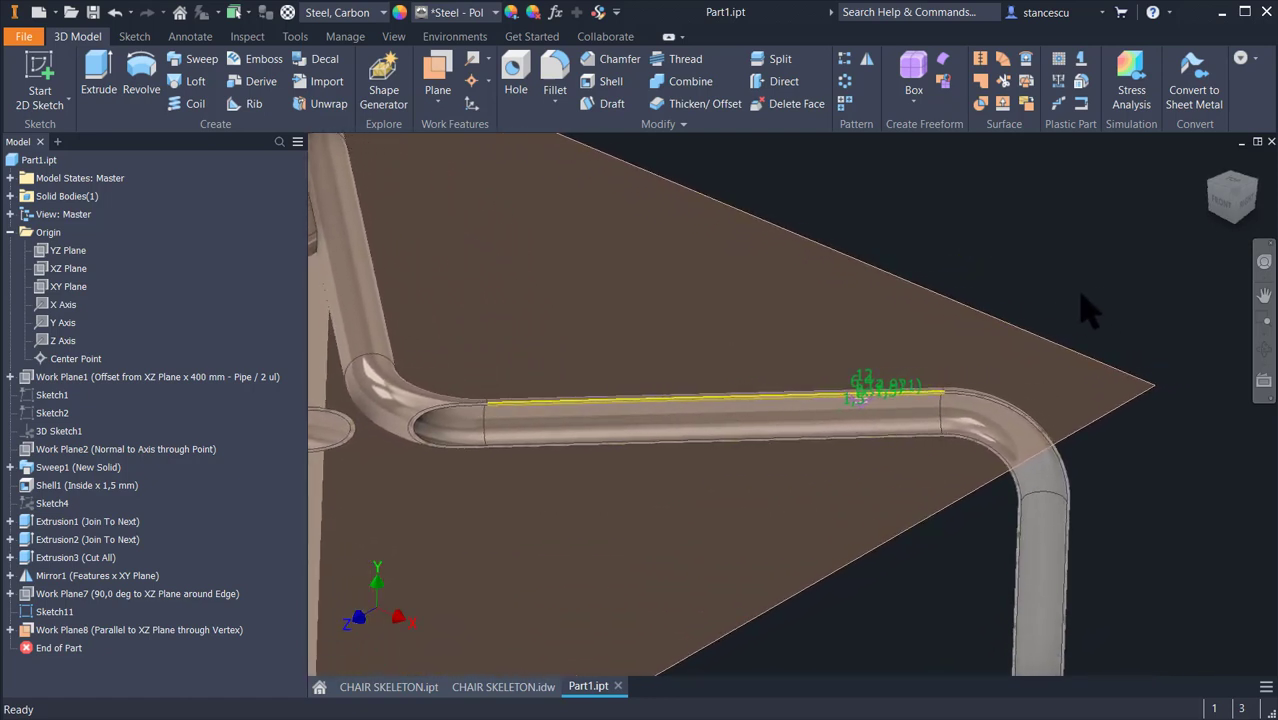
pyautogui.scroll(-2, 1080, 295)
pyautogui.keyDown('shift'); pyautogui.moveTo(1080, 295); pyautogui.dragTo(1060, 273, button='middle'); pyautogui.keyUp('shift')
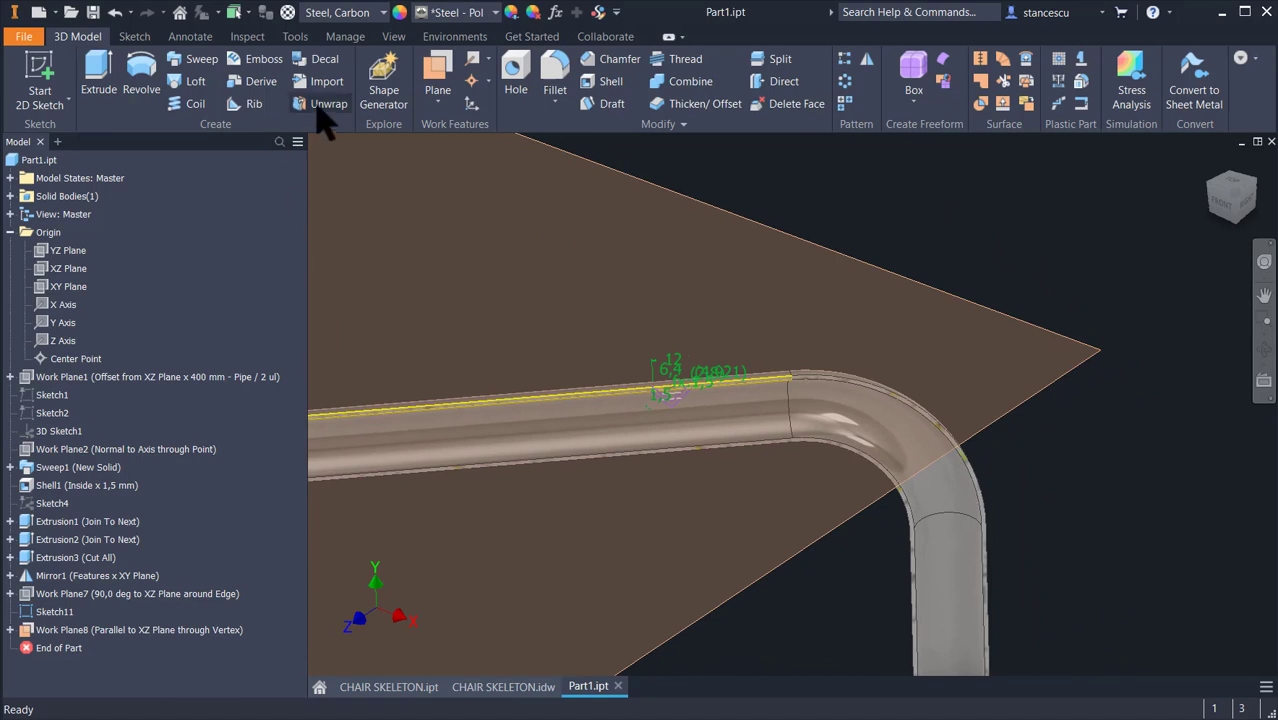
pyautogui.click(445, 78)
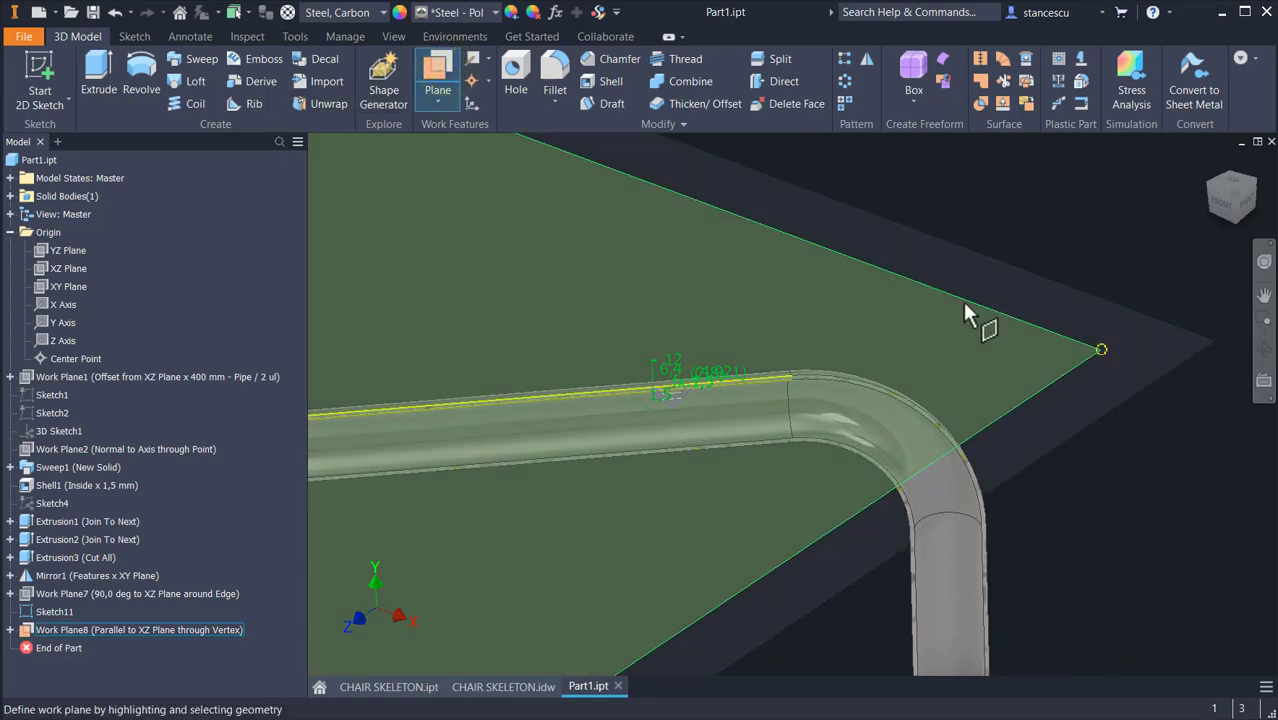
pyautogui.moveTo(961, 299); pyautogui.dragTo(965, 317)
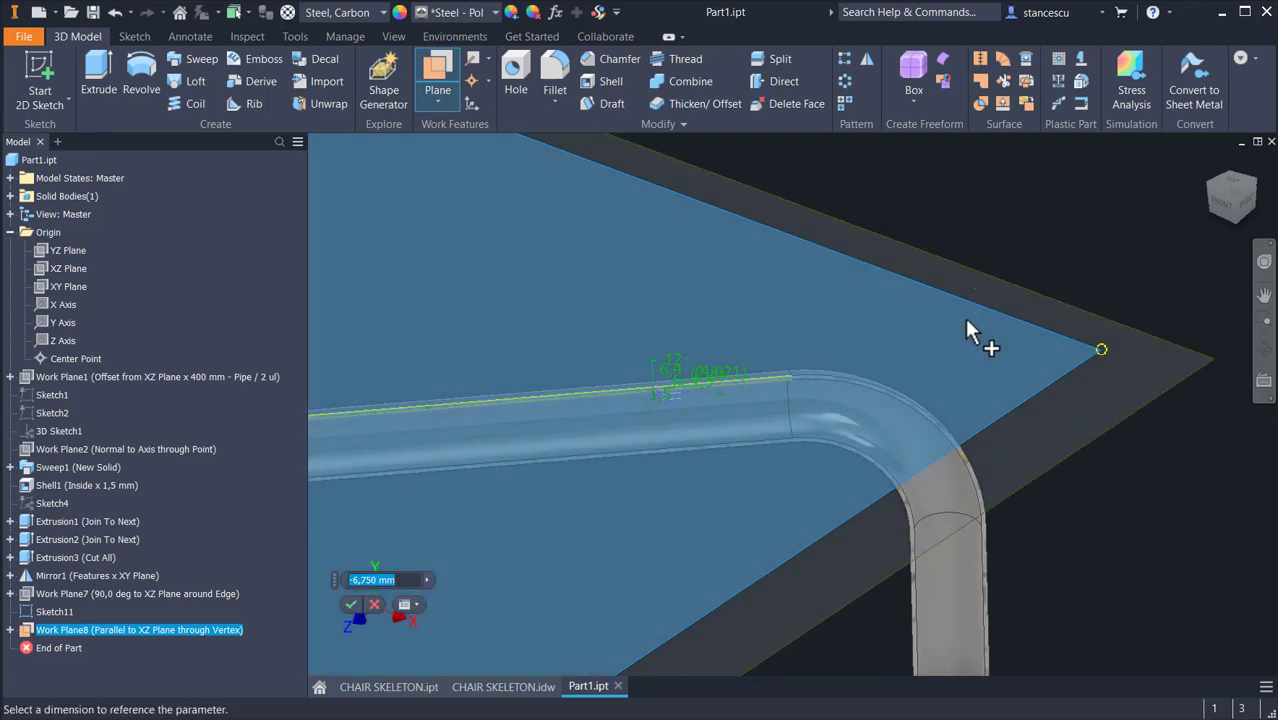
pyautogui.press('BackSpace')
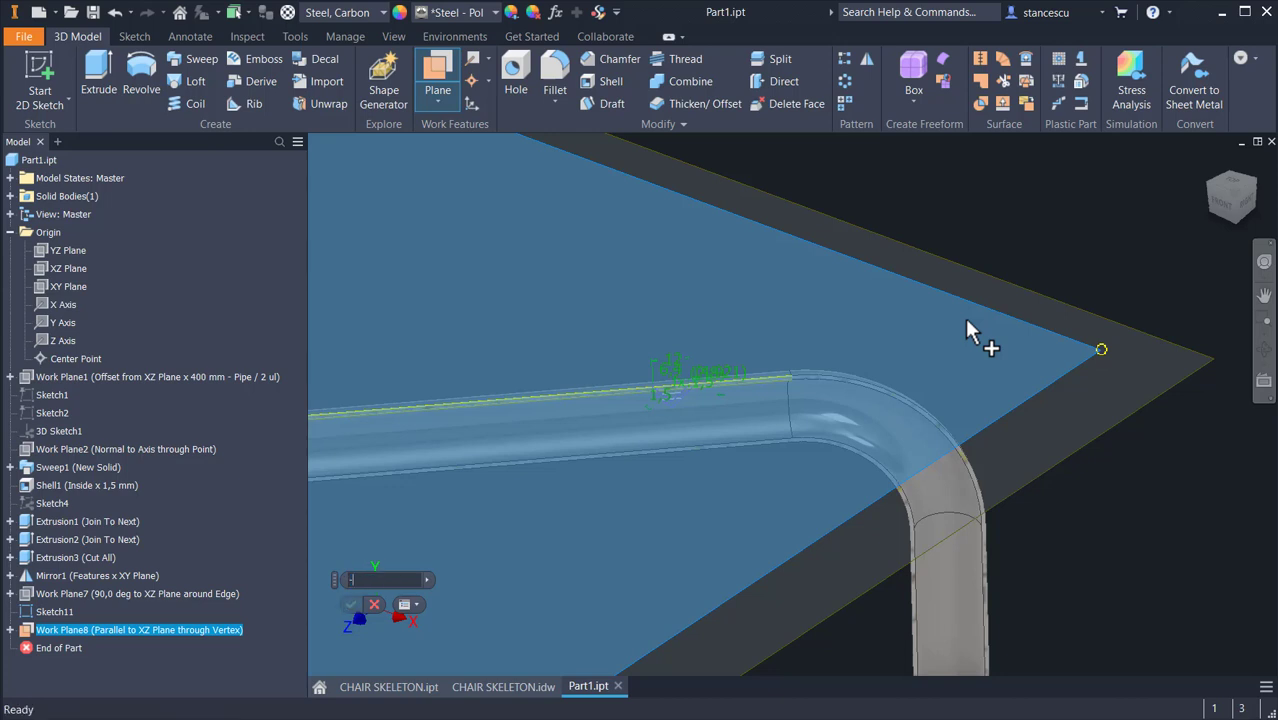
pyautogui.write('-Upper')
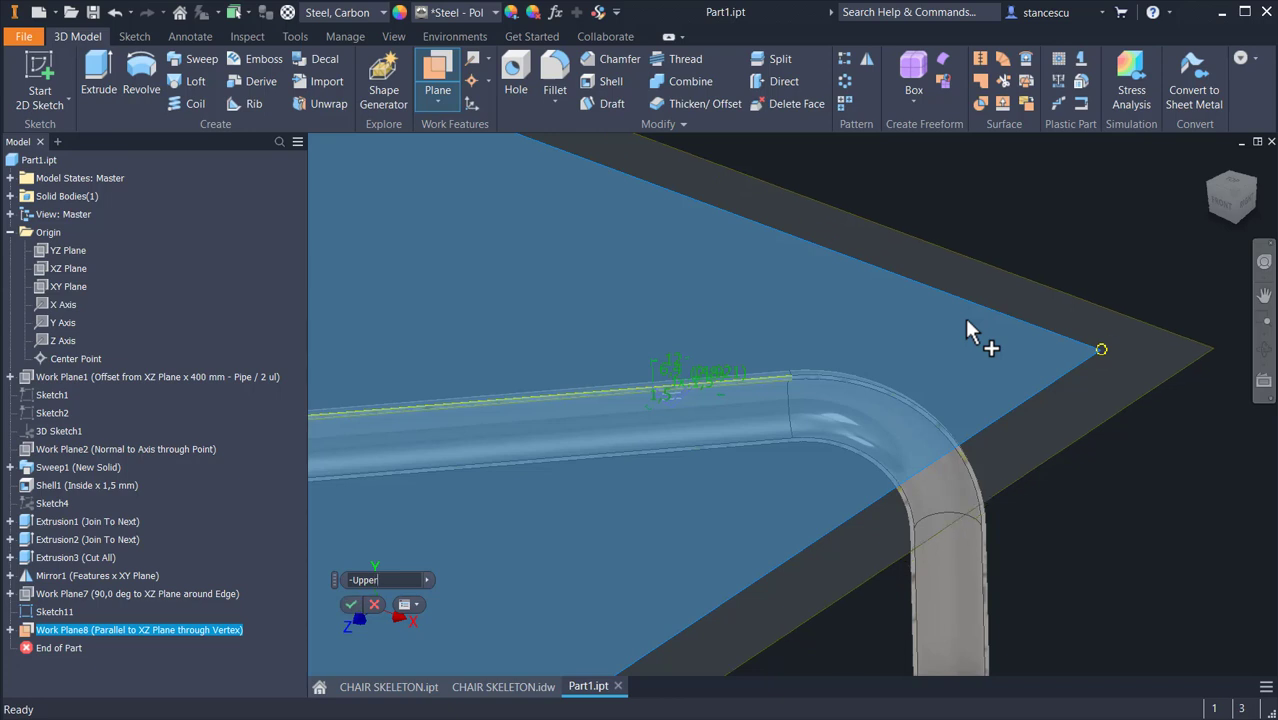
pyautogui.press('Return')
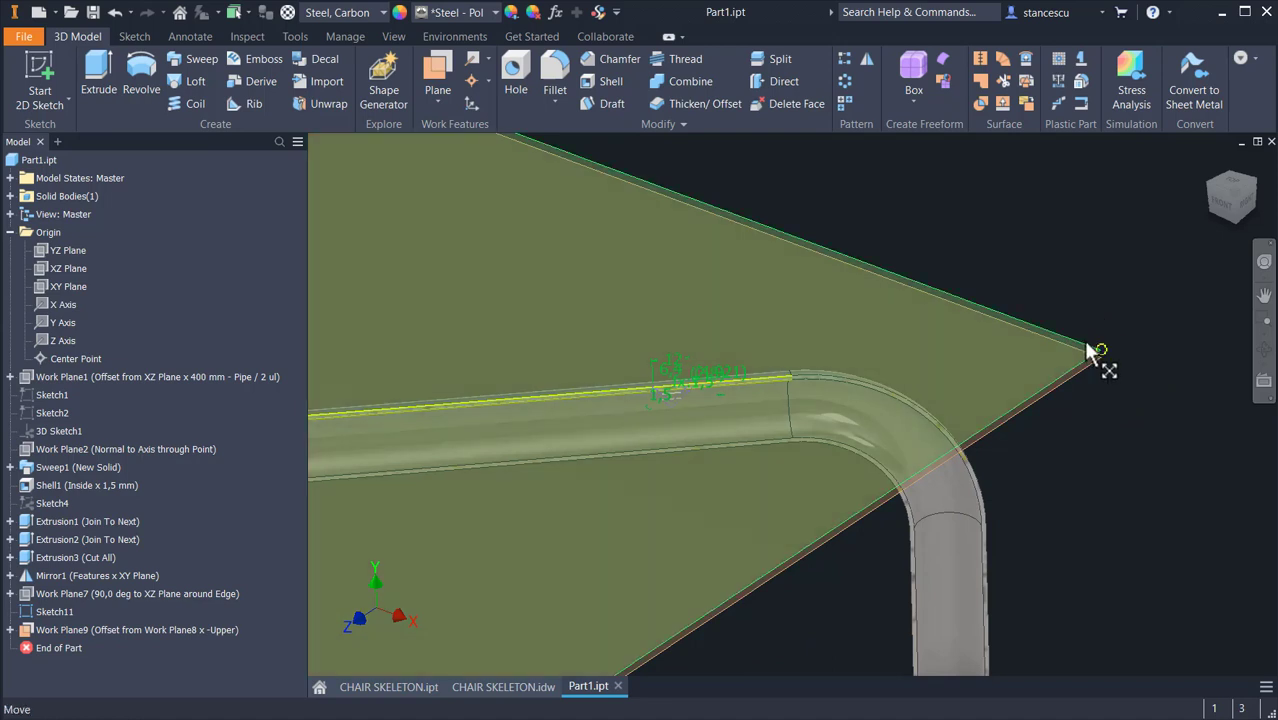
# - Create another work plane from the same parallel base plane, offset by the parameter expression -Bottom
pyautogui.click(432, 78)
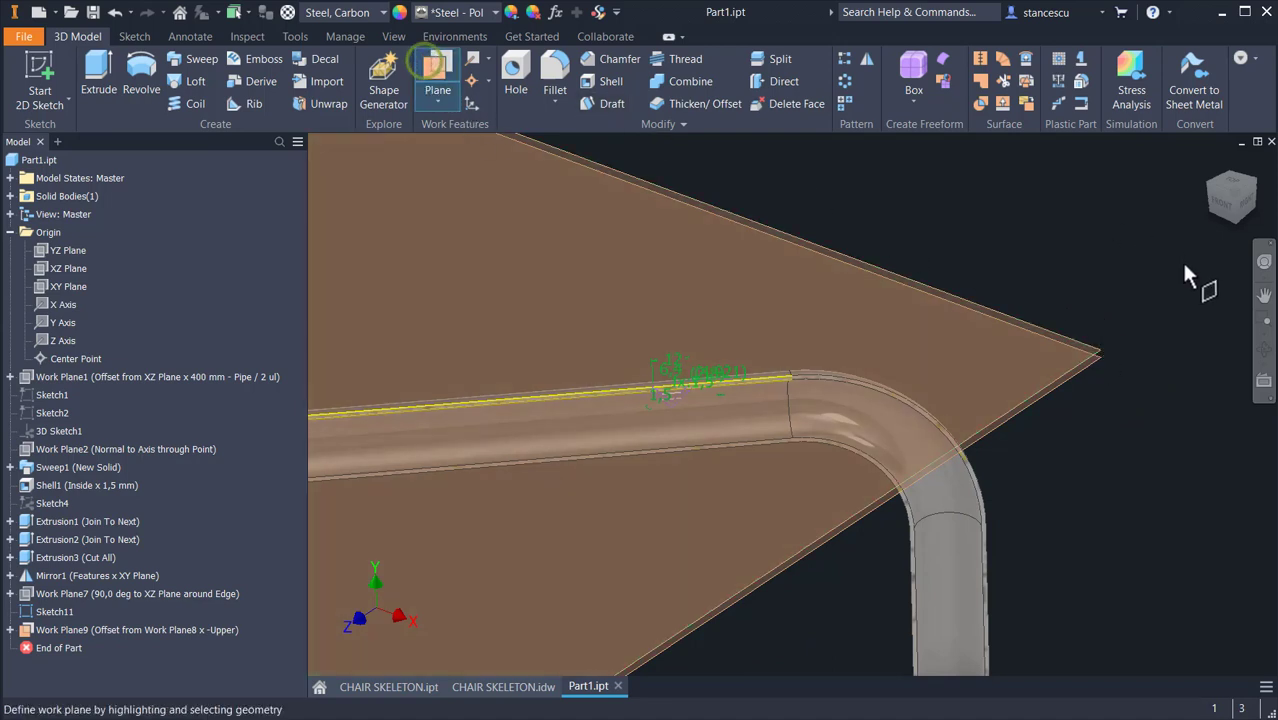
pyautogui.click(1084, 335)
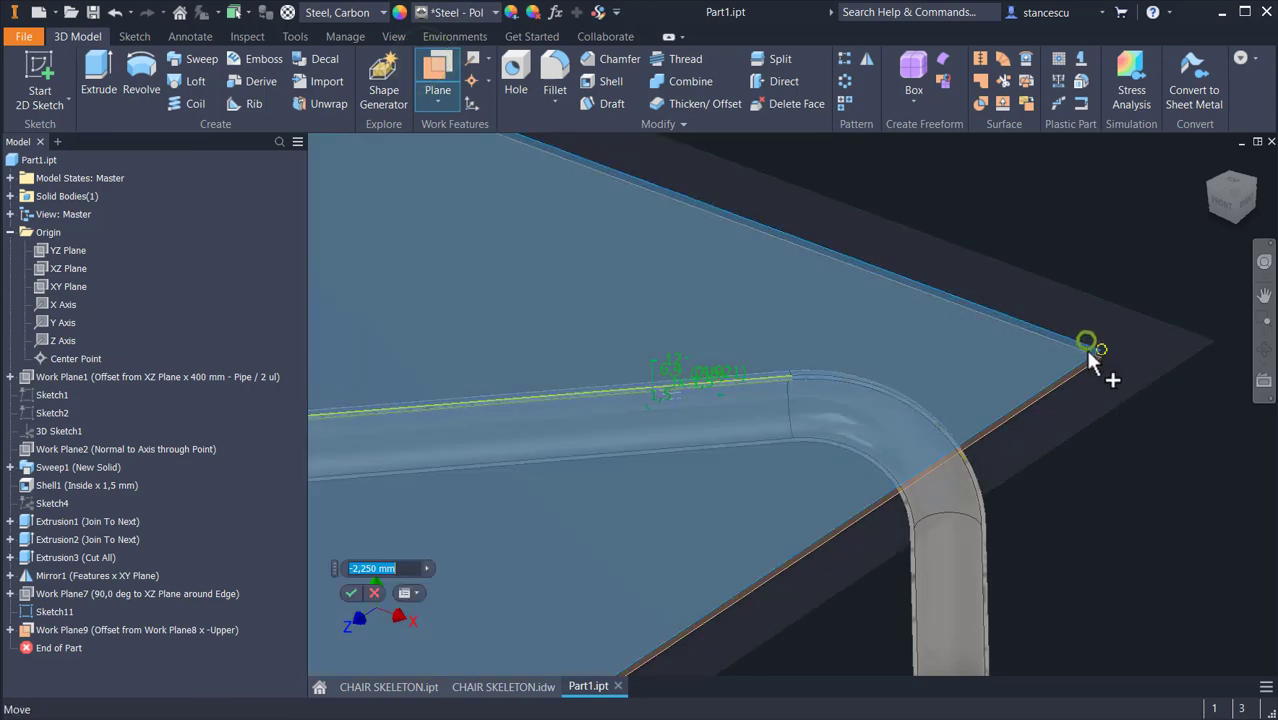
pyautogui.moveTo(1088, 350); pyautogui.dragTo(1087, 381)
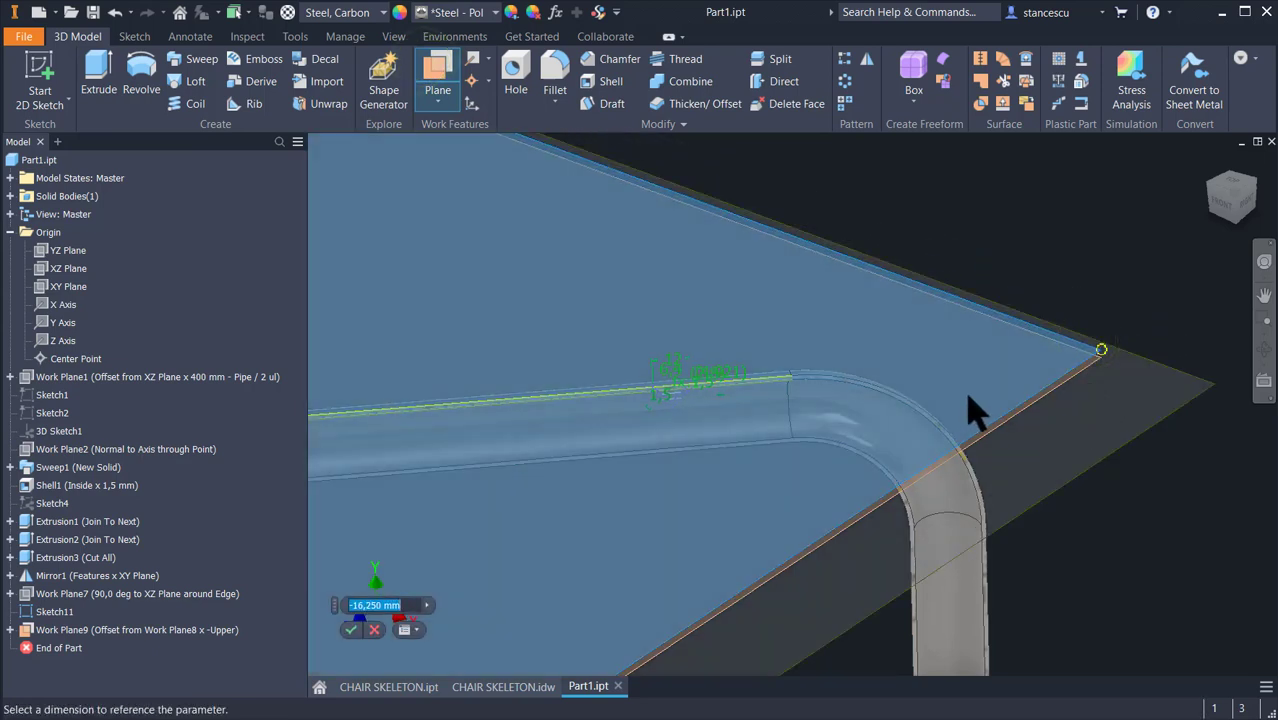
pyautogui.write('-Bottom')
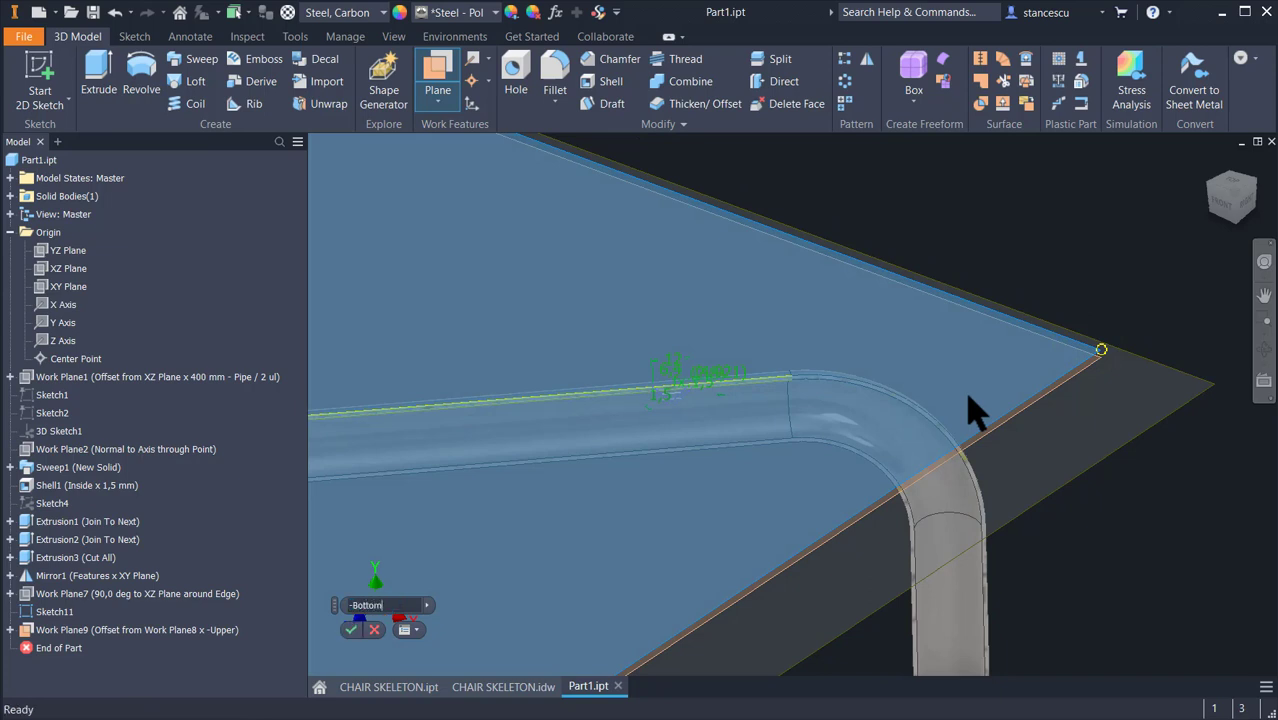
pyautogui.press('Return')
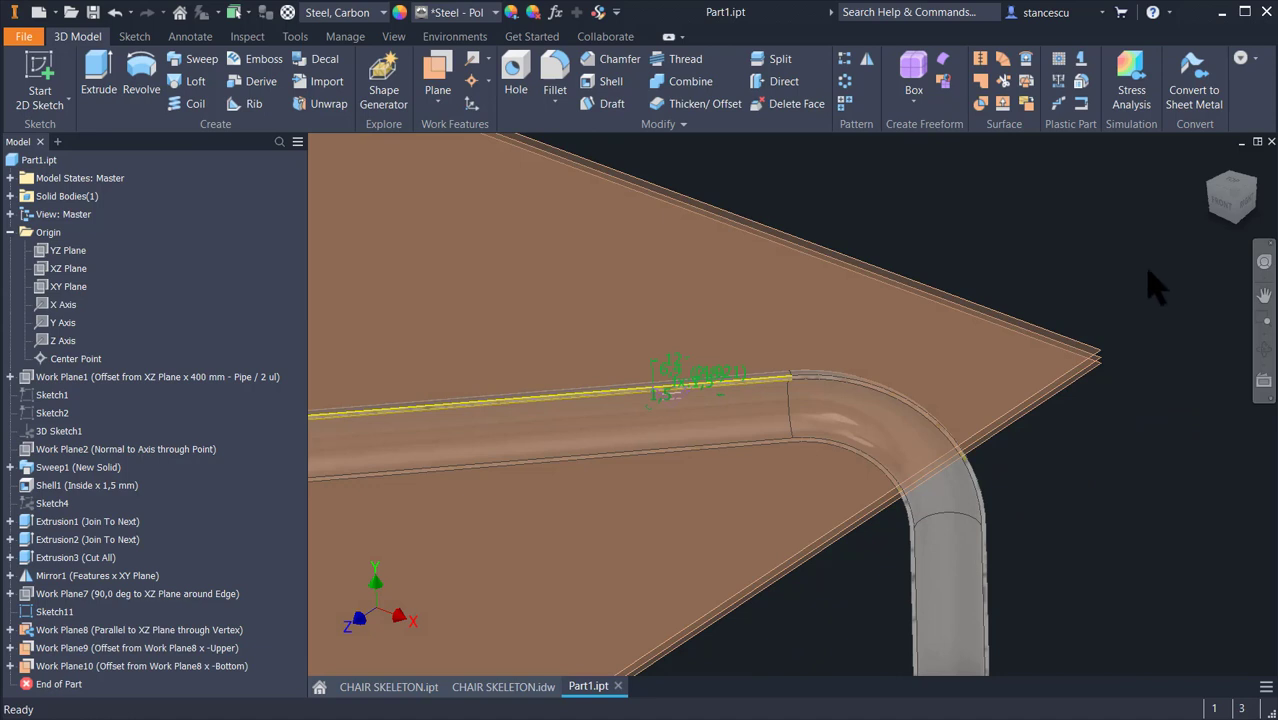
pyautogui.press('Escape')
# - Hide the topmost work plane, the one parallel to the XZ Plane through the tube's vertex
pyautogui.scroll(3, 1110, 365)
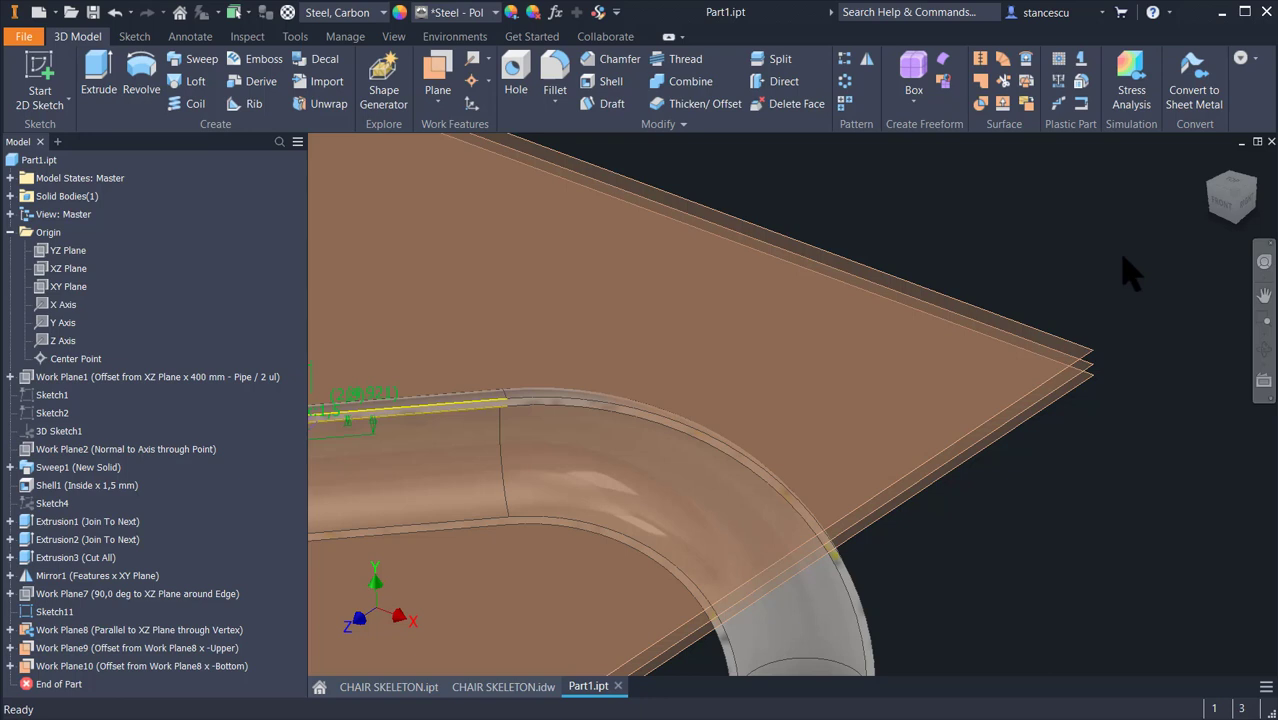
pyautogui.rightClick(1092, 360)
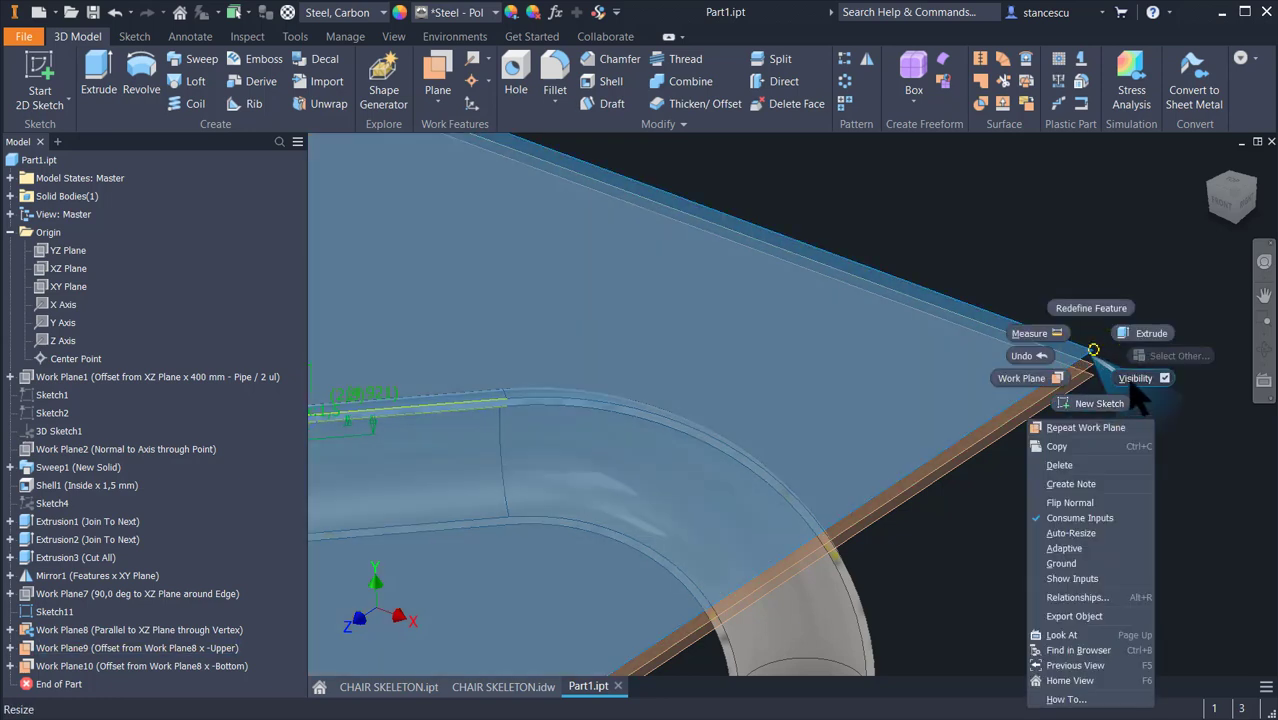
pyautogui.click(1131, 380)
# - Start a sketch on the work plane offset by -Upper and project the rounded end of the brace's slot into it
pyautogui.scroll(3, 731, 453)
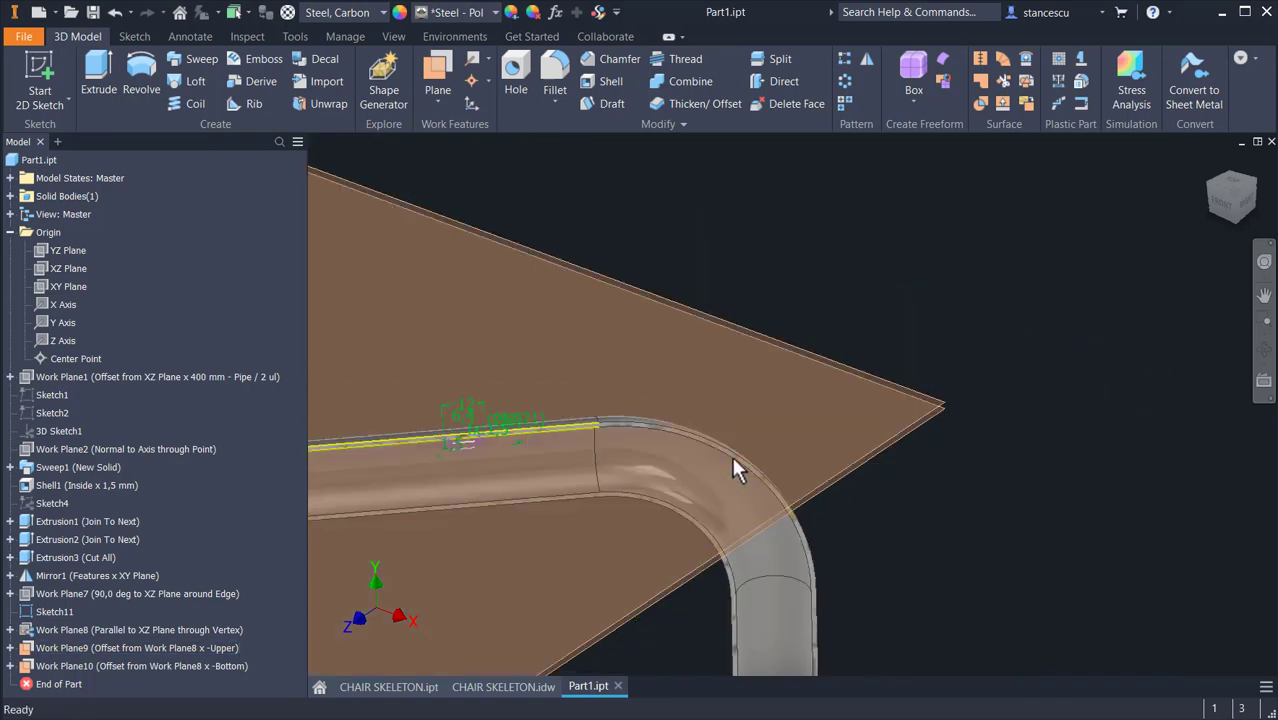
pyautogui.moveTo(707, 456); pyautogui.dragTo(1110, 452, button='middle')
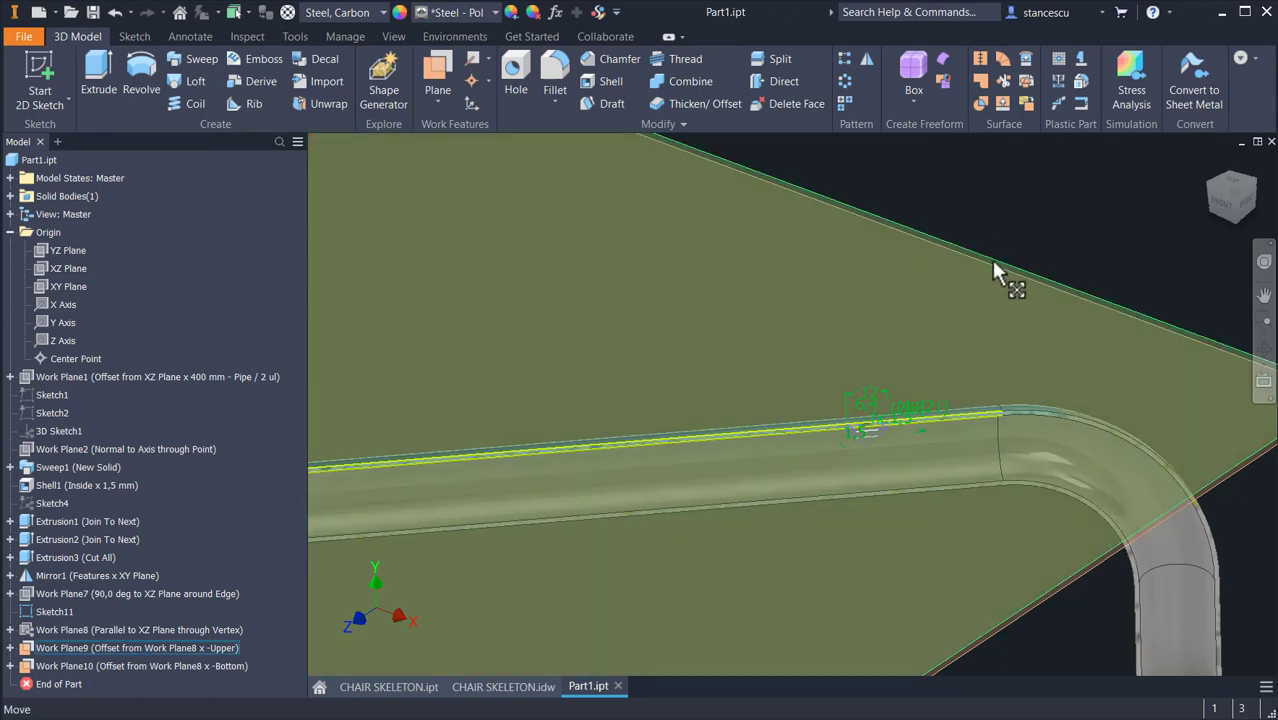
pyautogui.click(991, 259)
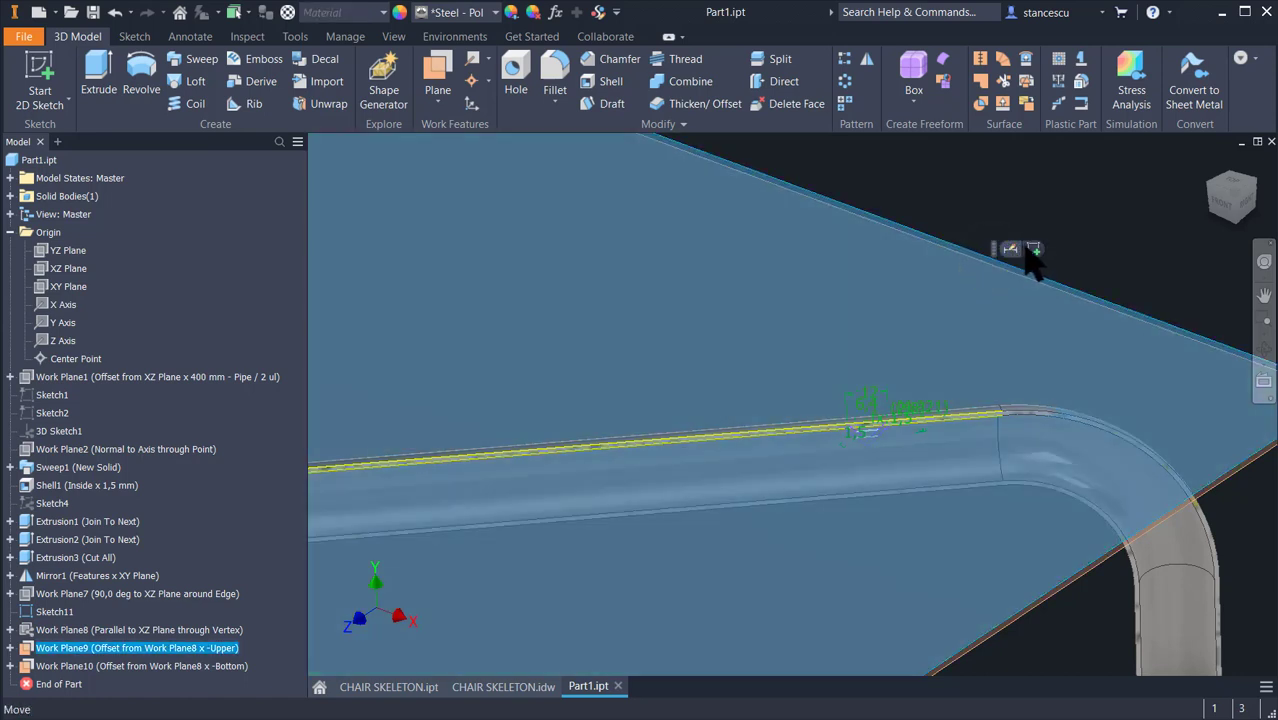
pyautogui.click(1031, 249)
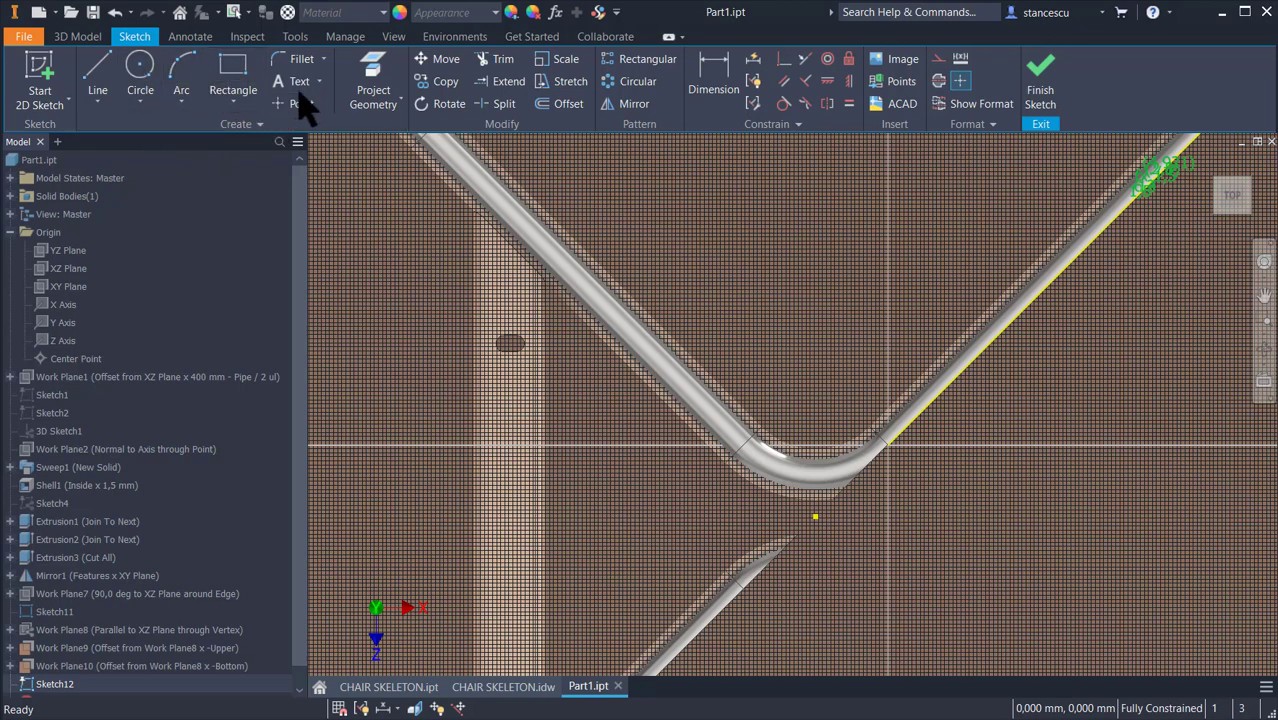
pyautogui.click(376, 80)
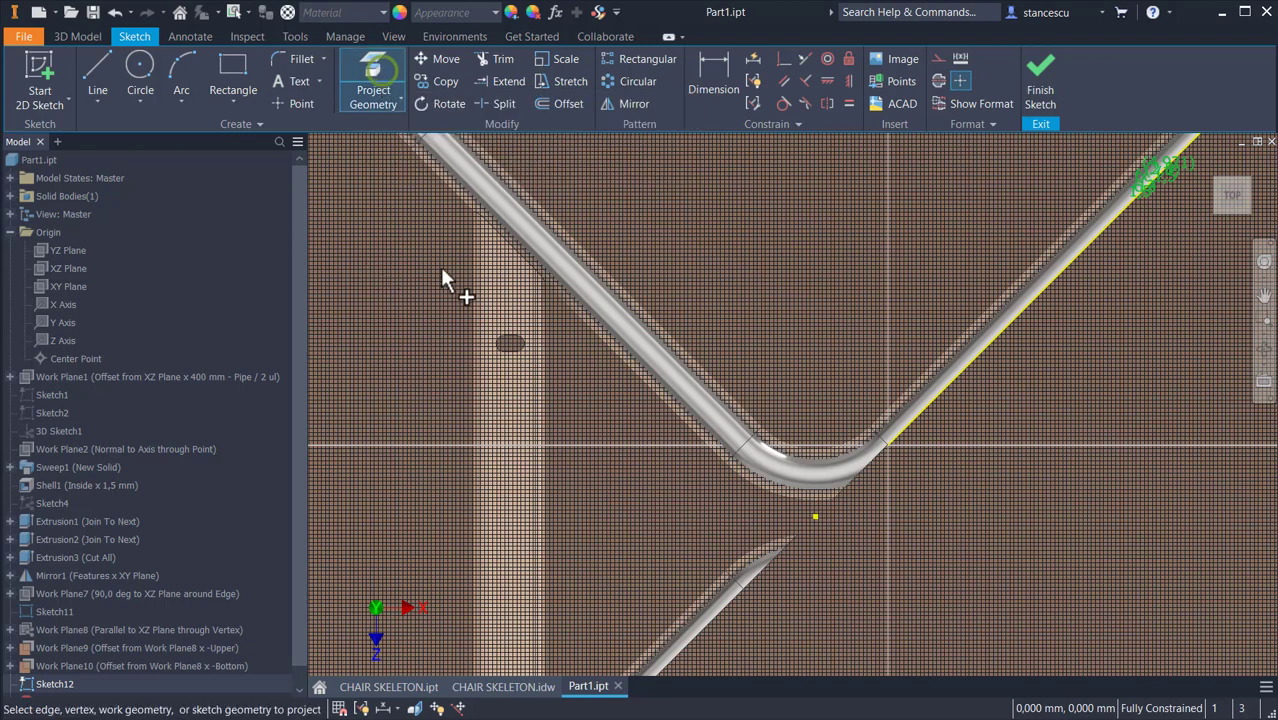
pyautogui.click(515, 345)
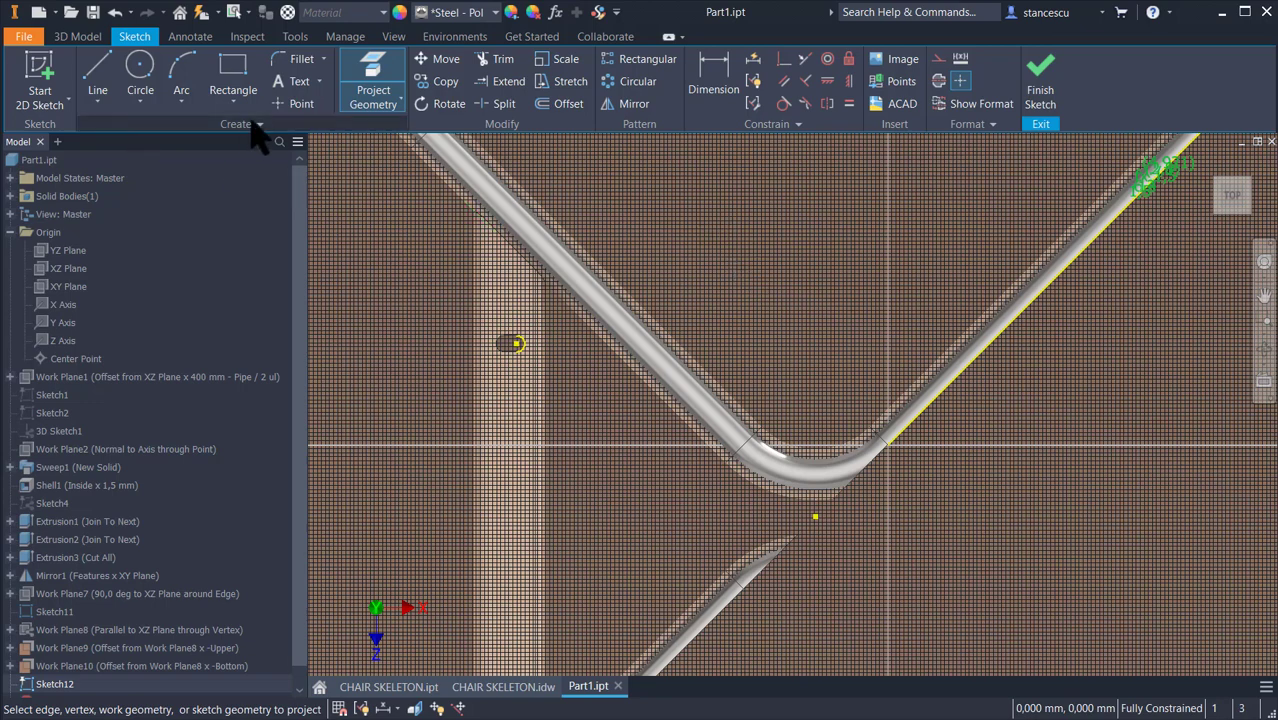
# - Place a sketch point beside the tube and constrain it coincident with the tube's long straight cut edge
pyautogui.click(298, 105)
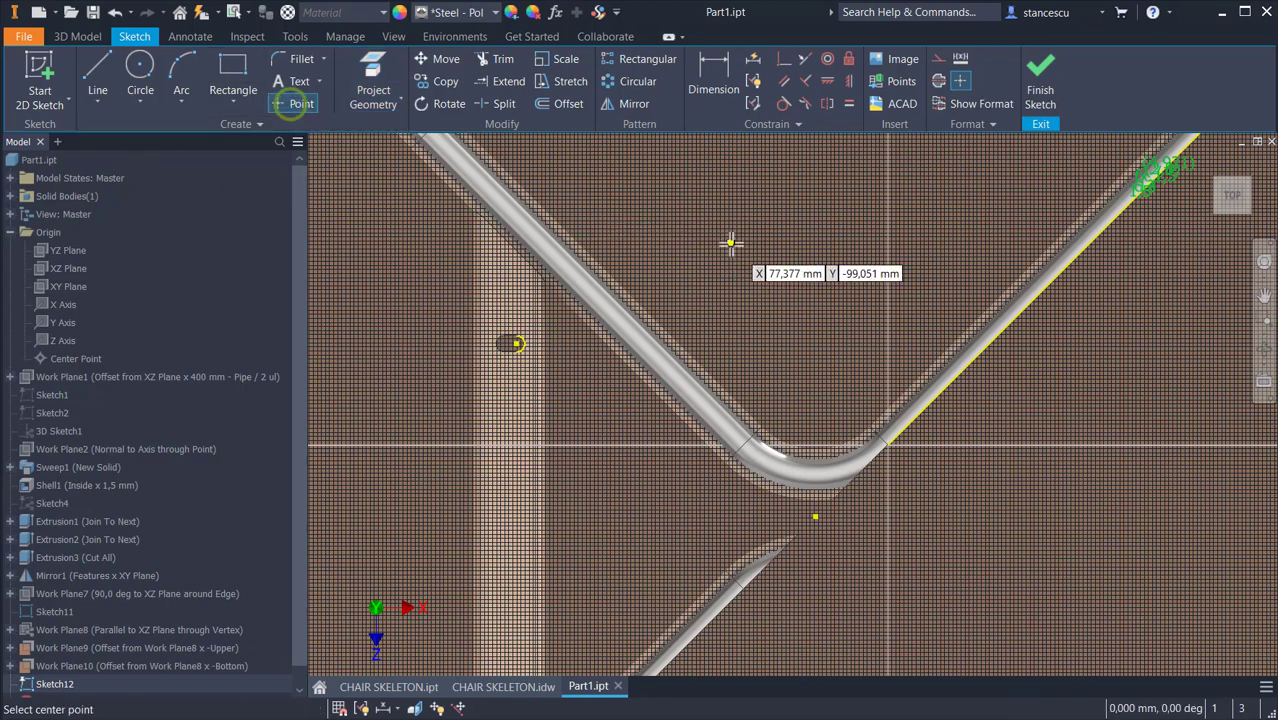
pyautogui.click(941, 308)
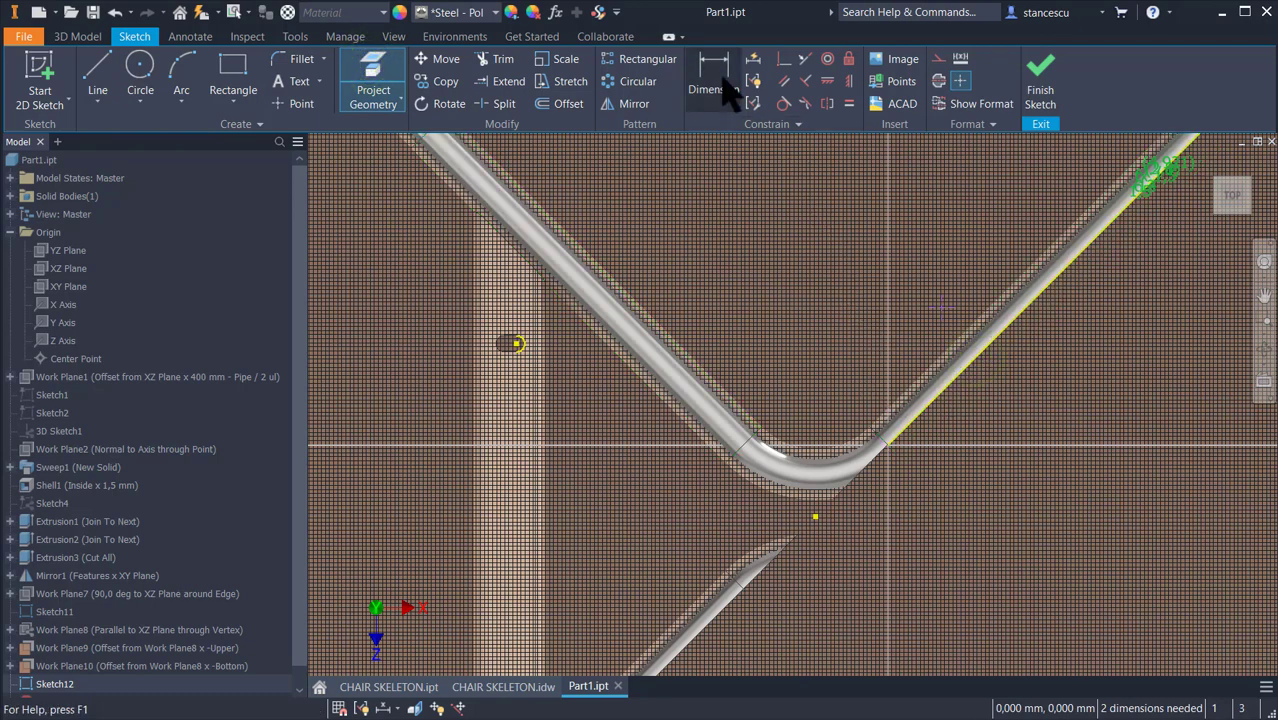
pyautogui.click(772, 63)
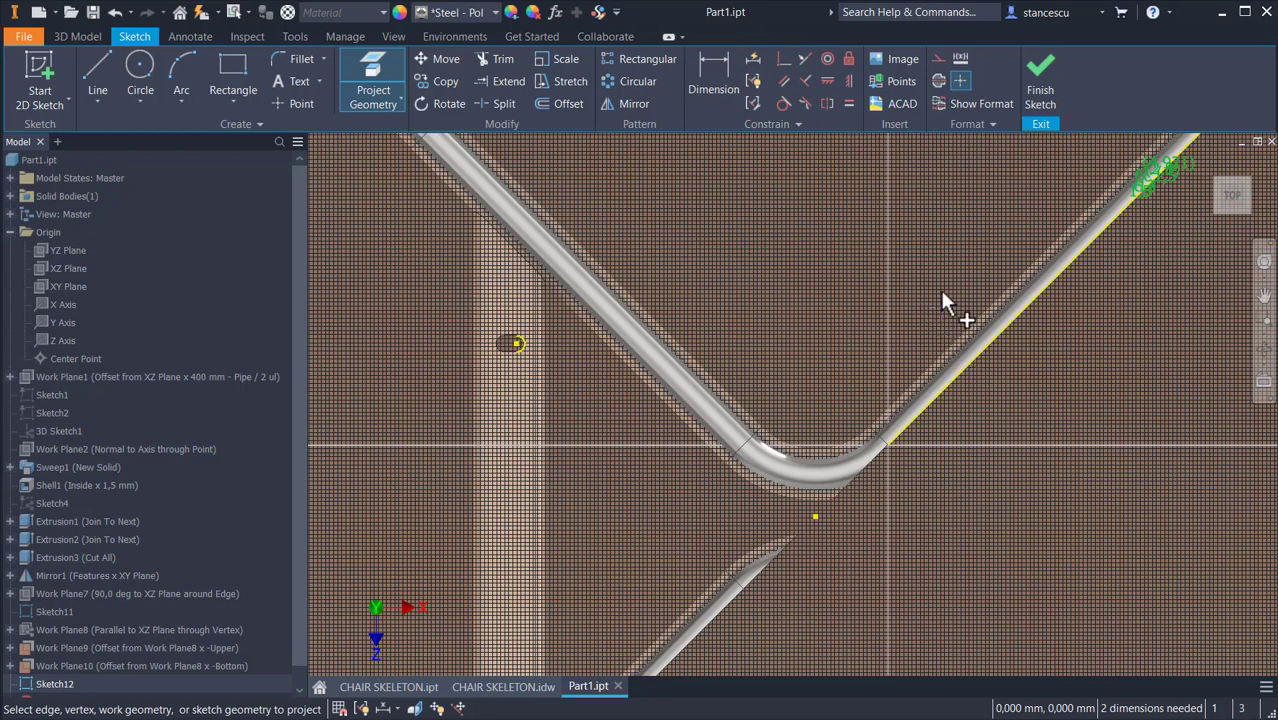
pyautogui.scroll(2, 942, 310)
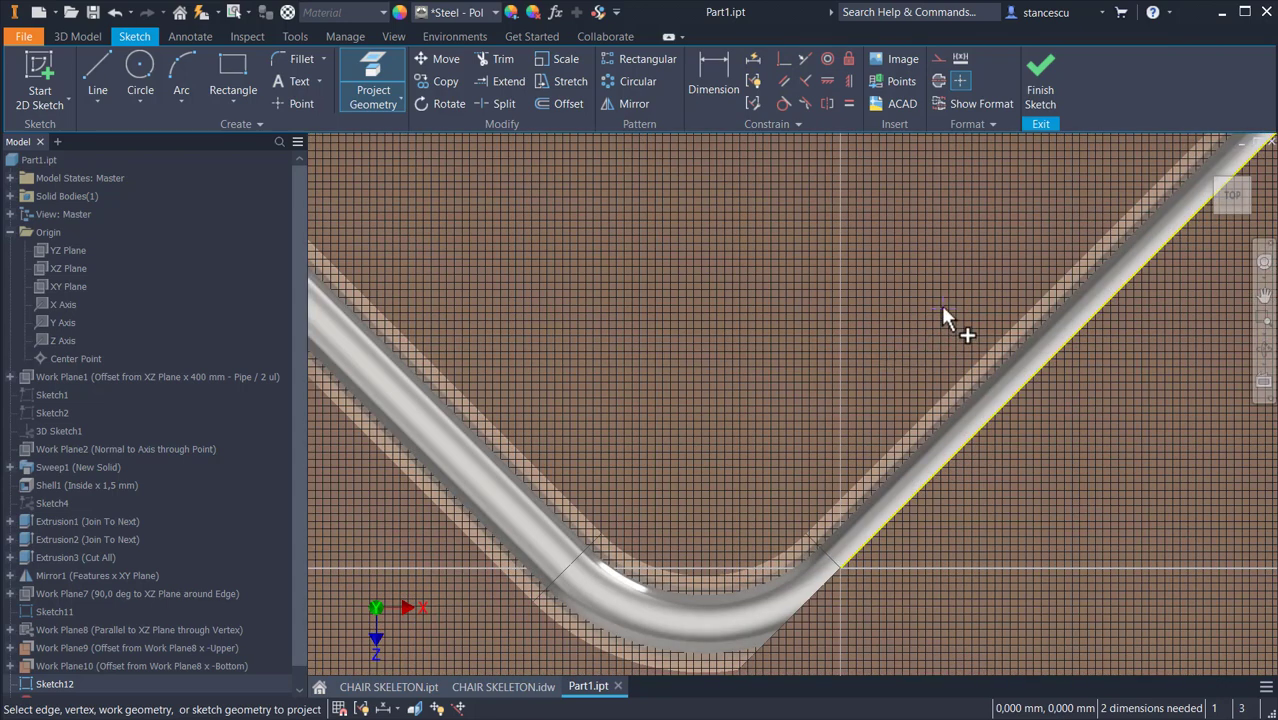
pyautogui.click(784, 60)
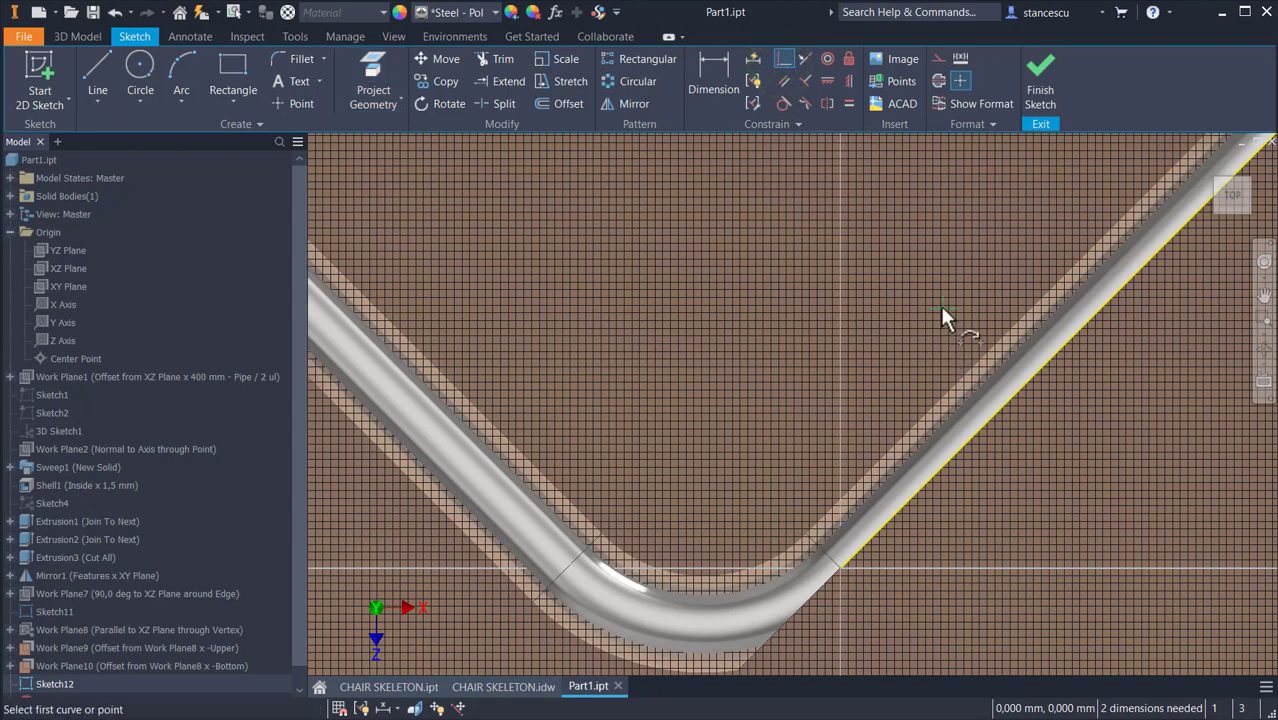
pyautogui.click(981, 431)
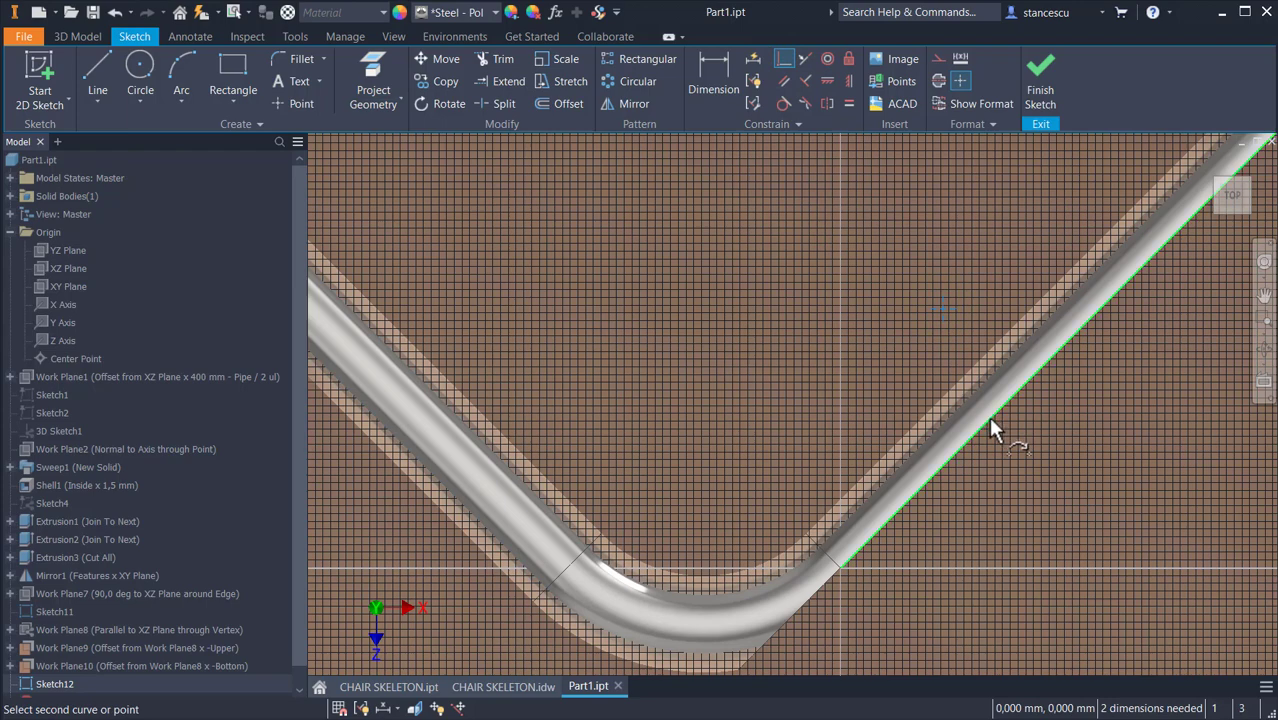
pyautogui.click(988, 416)
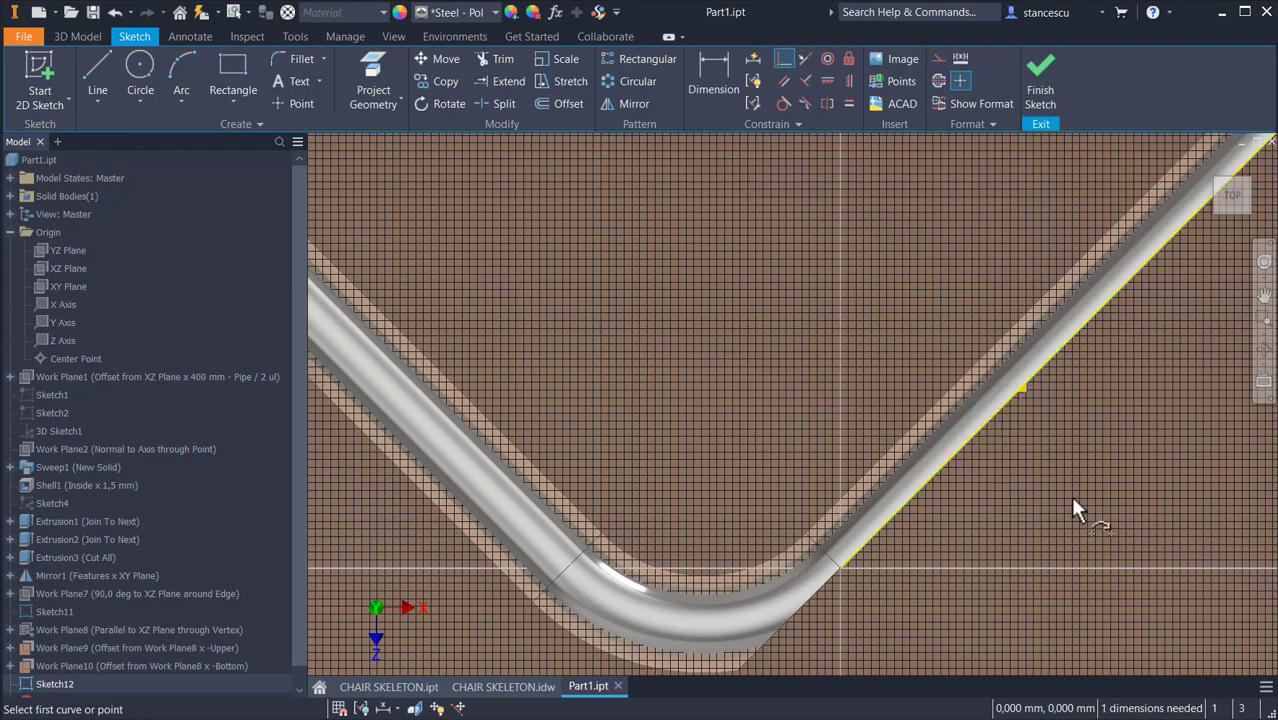
# - Constrain the sketch point on the tube edge horizontal to the centre of the brace slot's projected arc, and finish the sketch
pyautogui.scroll(-5, 1070, 495)
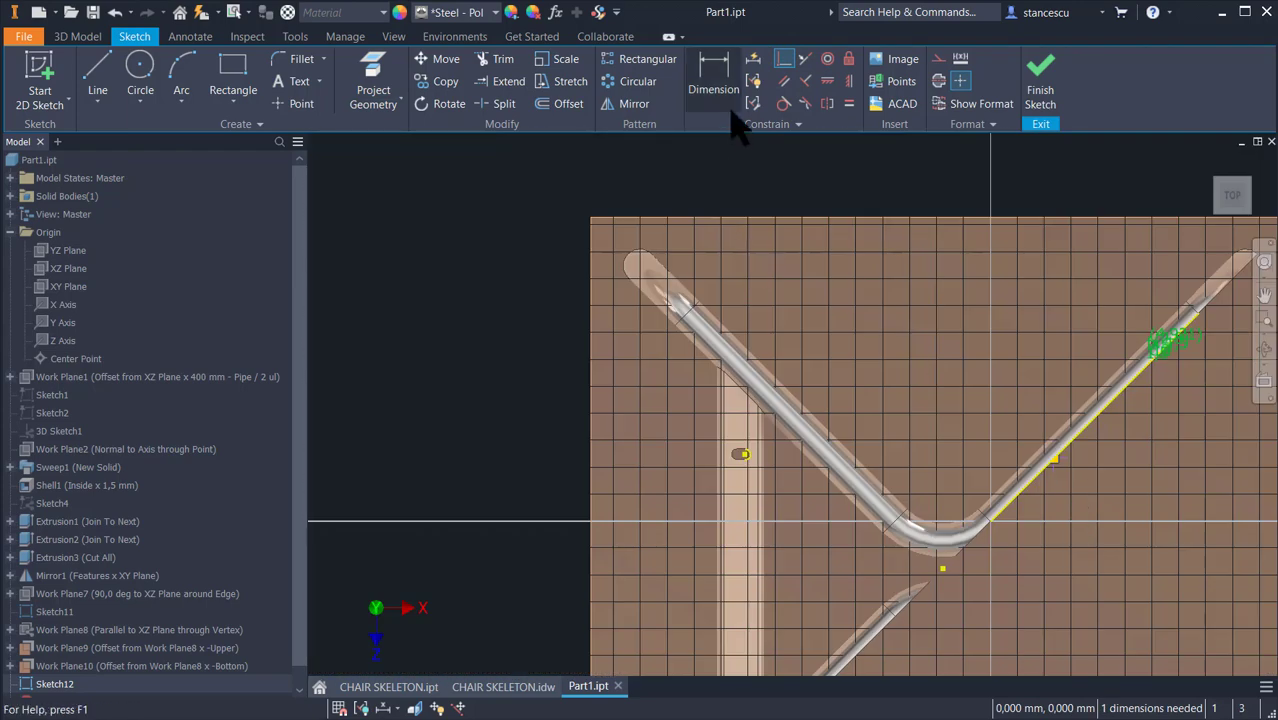
pyautogui.click(828, 81)
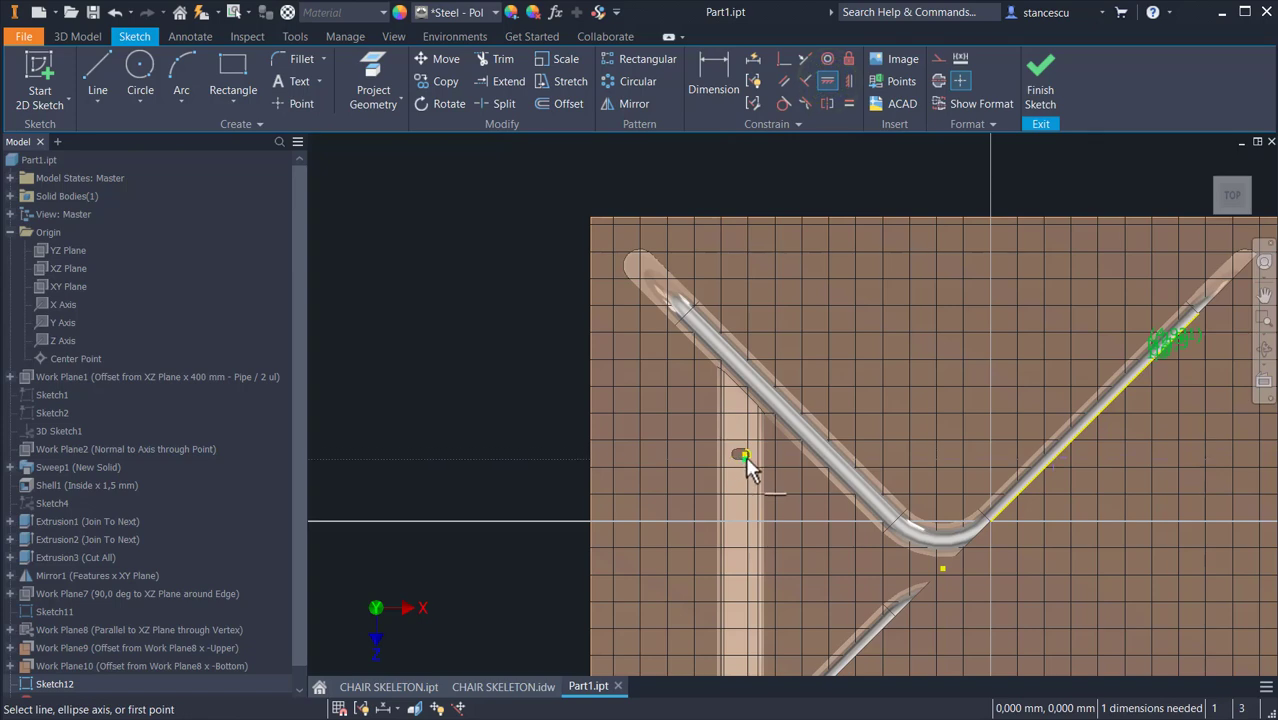
pyautogui.scroll(3, 745, 457)
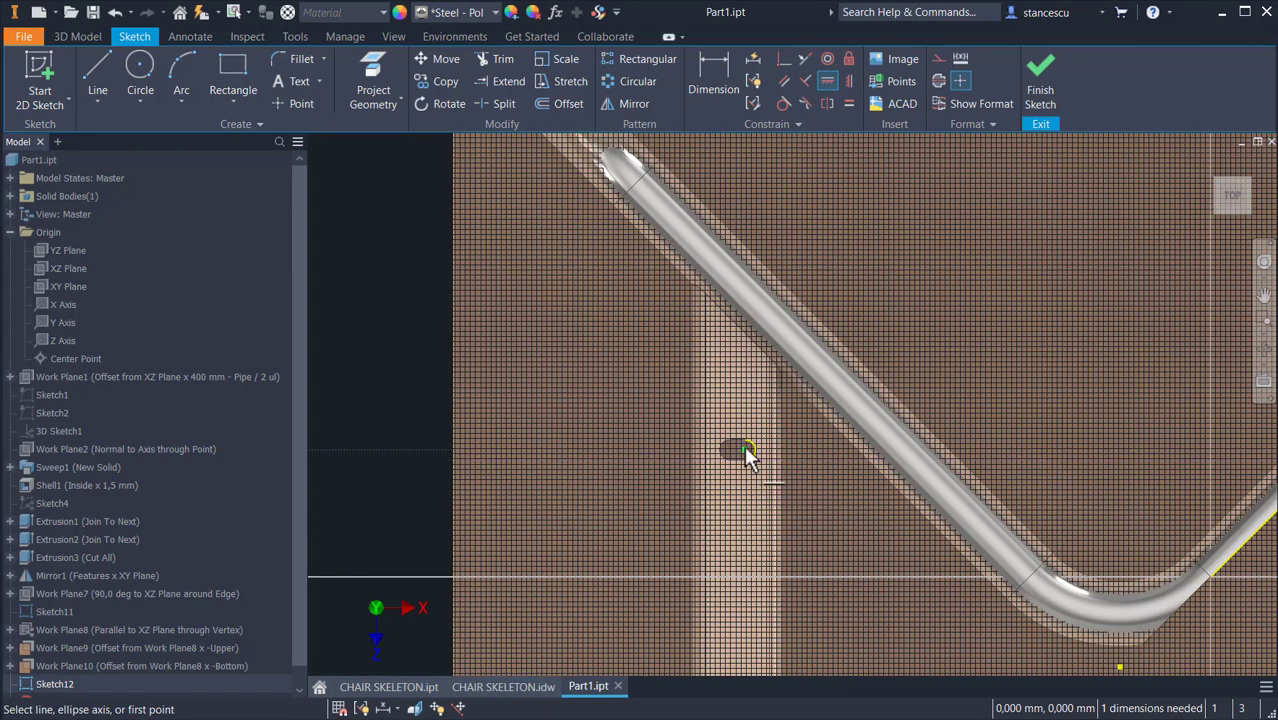
pyautogui.click(745, 450)
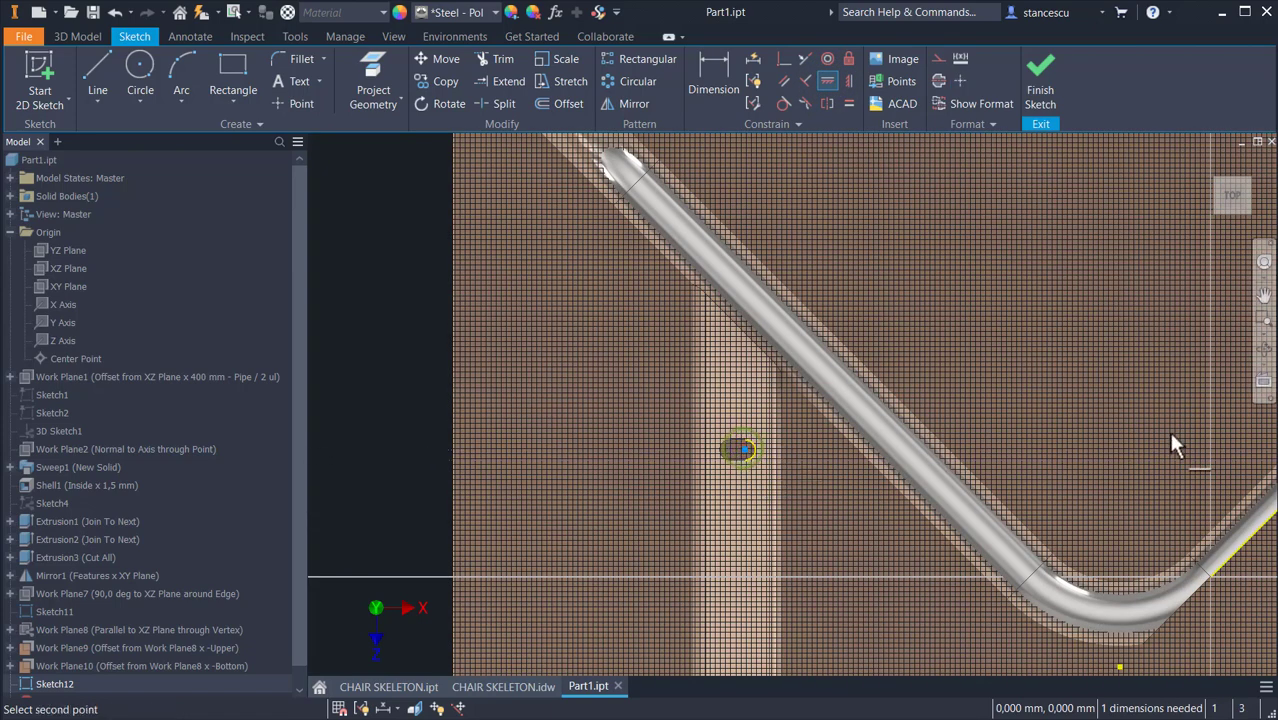
pyautogui.moveTo(1148, 427); pyautogui.dragTo(845, 422, button='middle')
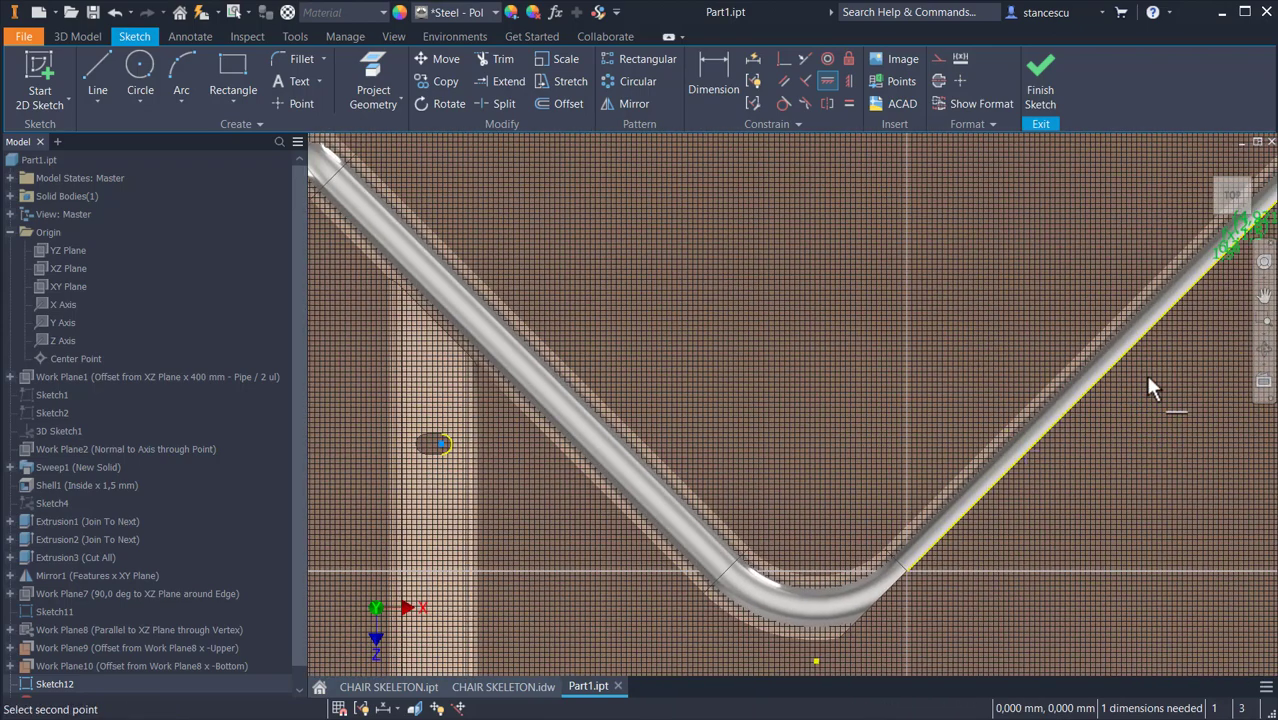
pyautogui.moveTo(1146, 388); pyautogui.dragTo(1078, 420, button='middle')
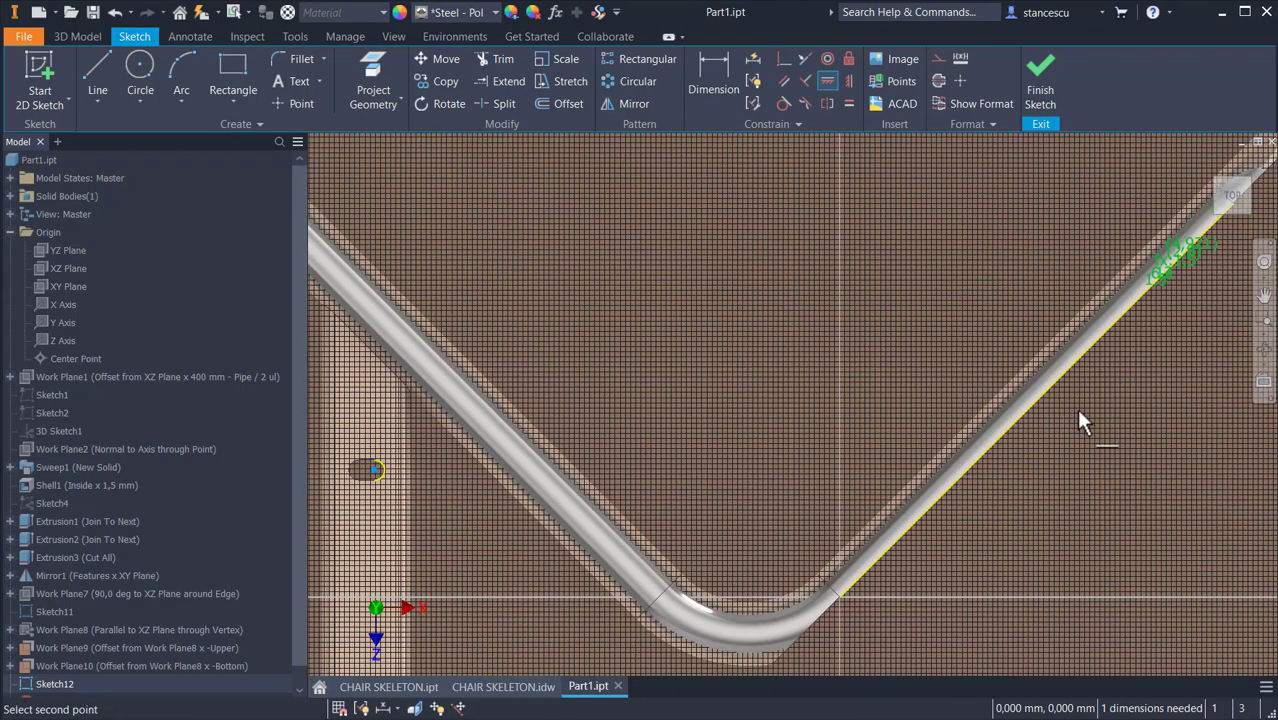
pyautogui.click(957, 490)
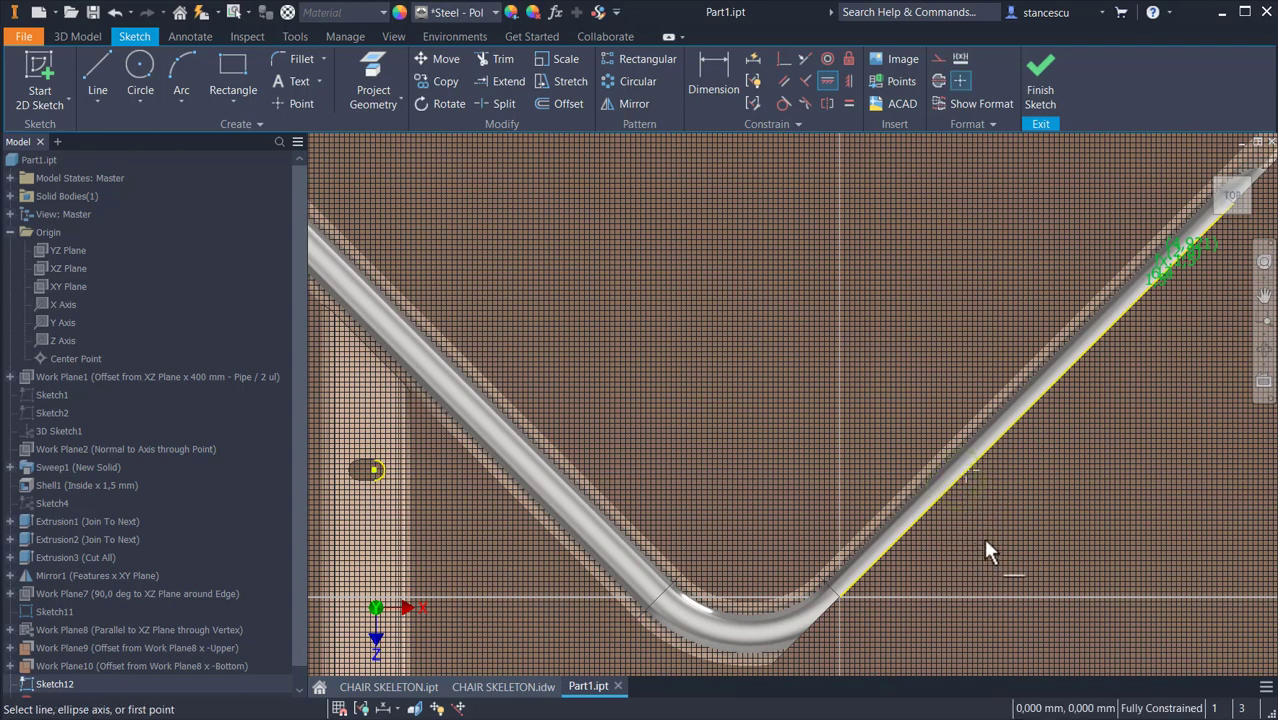
pyautogui.click(1041, 84)
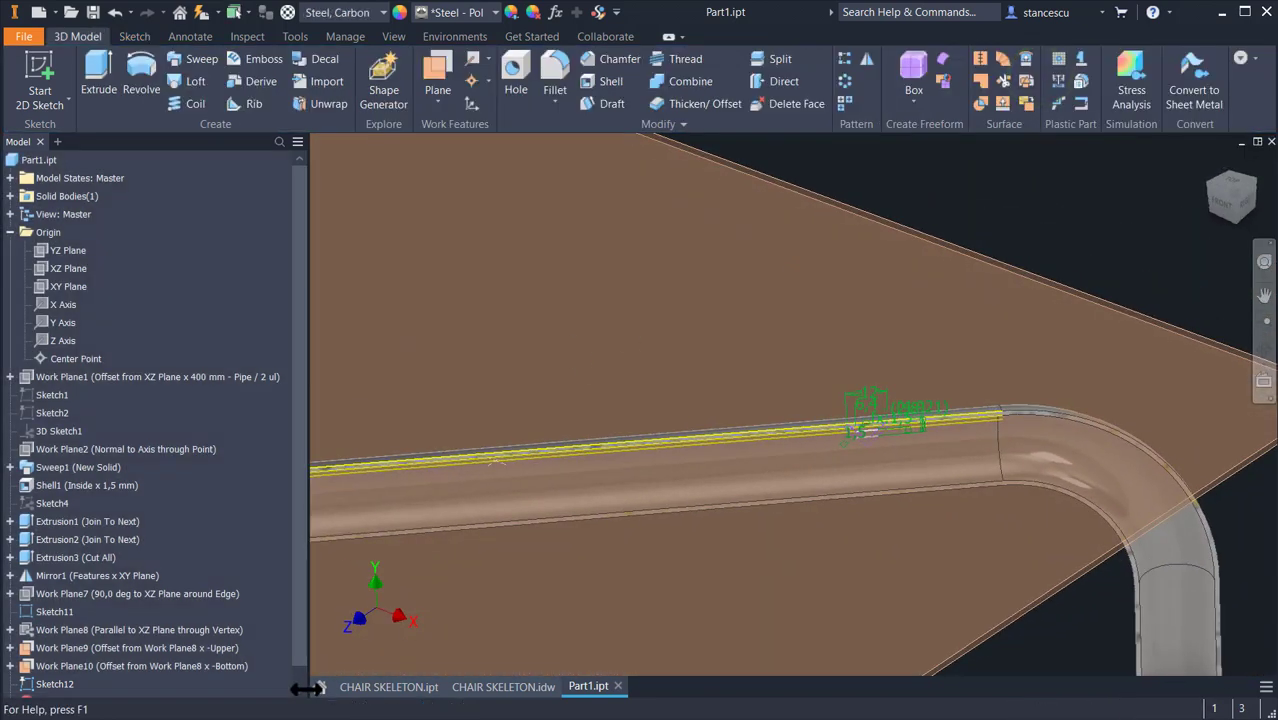
# - Reopen the point's sketch, add a circle of 6,4 mm diameter centred on the sketch point, and finish the sketch
pyautogui.moveTo(429, 621); pyautogui.dragTo(788, 612, button='middle')
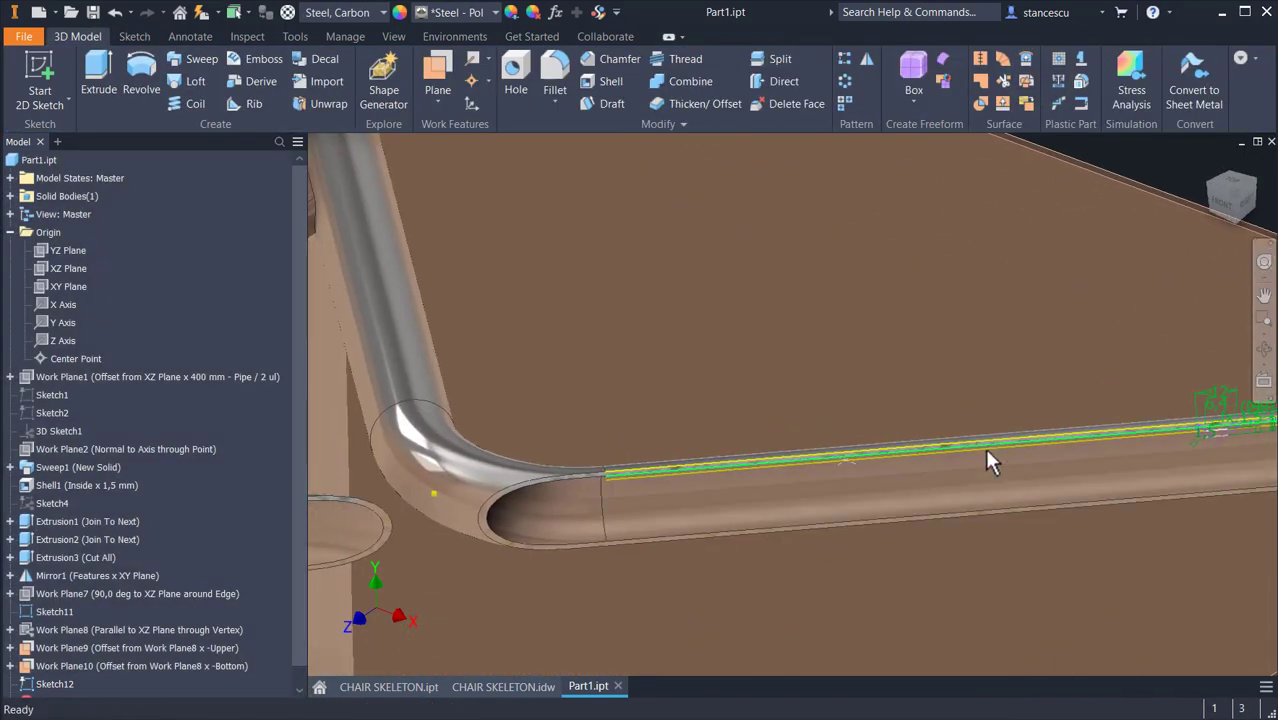
pyautogui.scroll(3, 850, 465)
pyautogui.scroll(3, 810, 464)
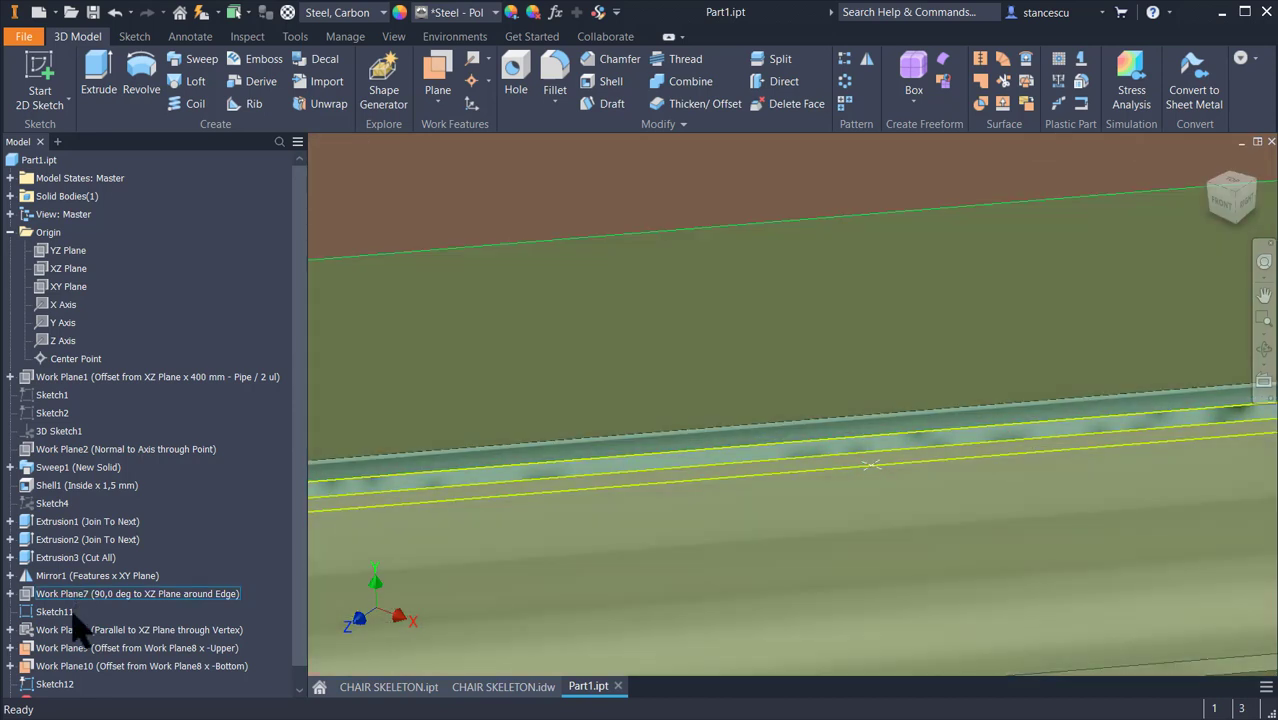
pyautogui.scroll(-1, 91, 566)
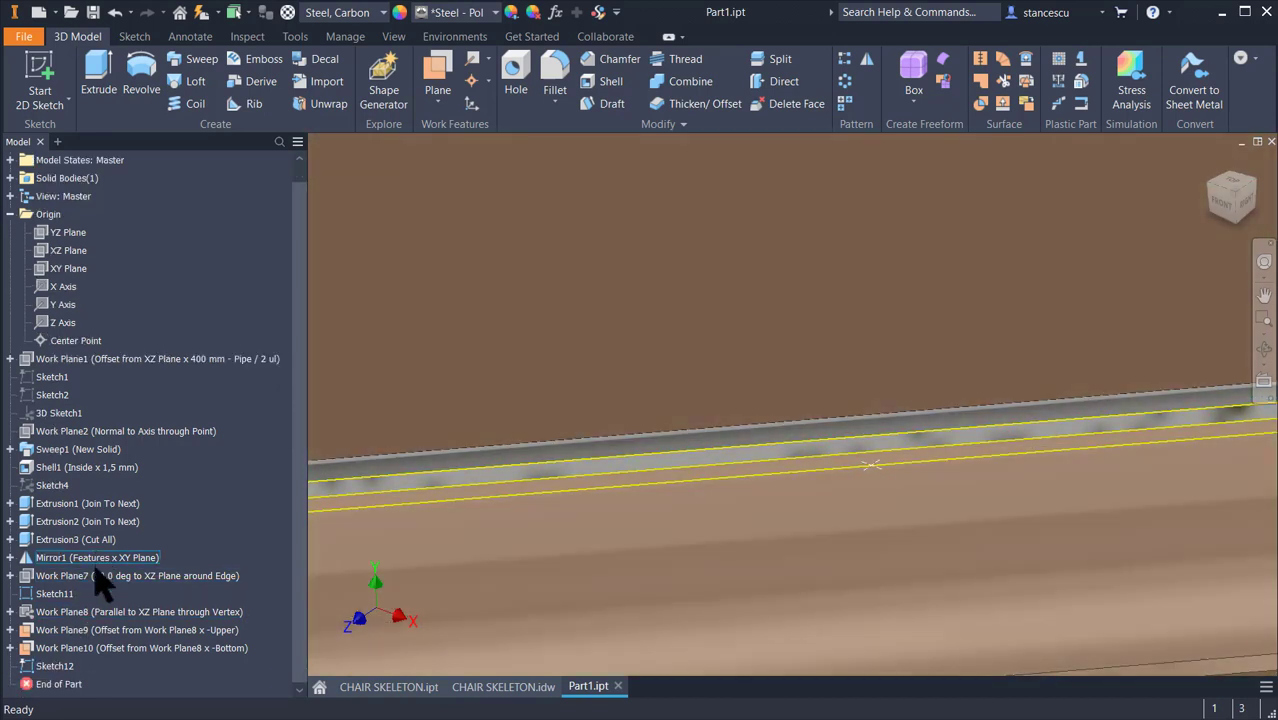
pyautogui.doubleClick(52, 668)
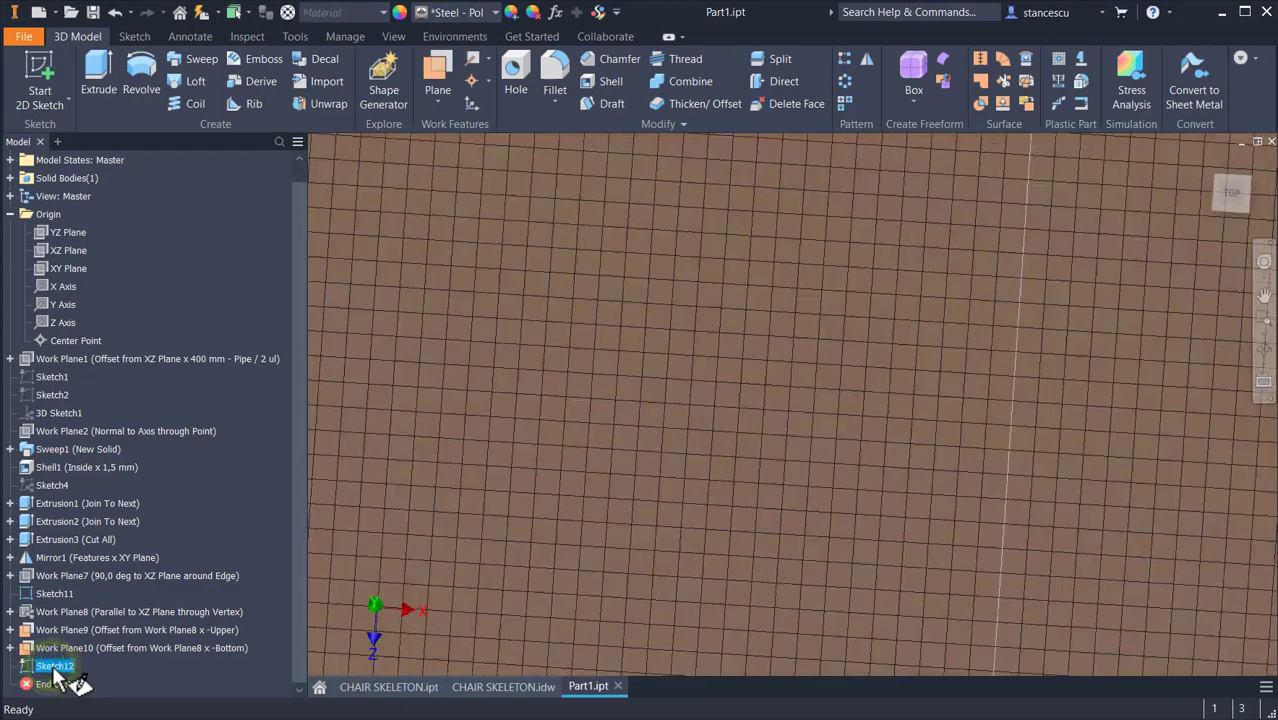
pyautogui.press('F5')
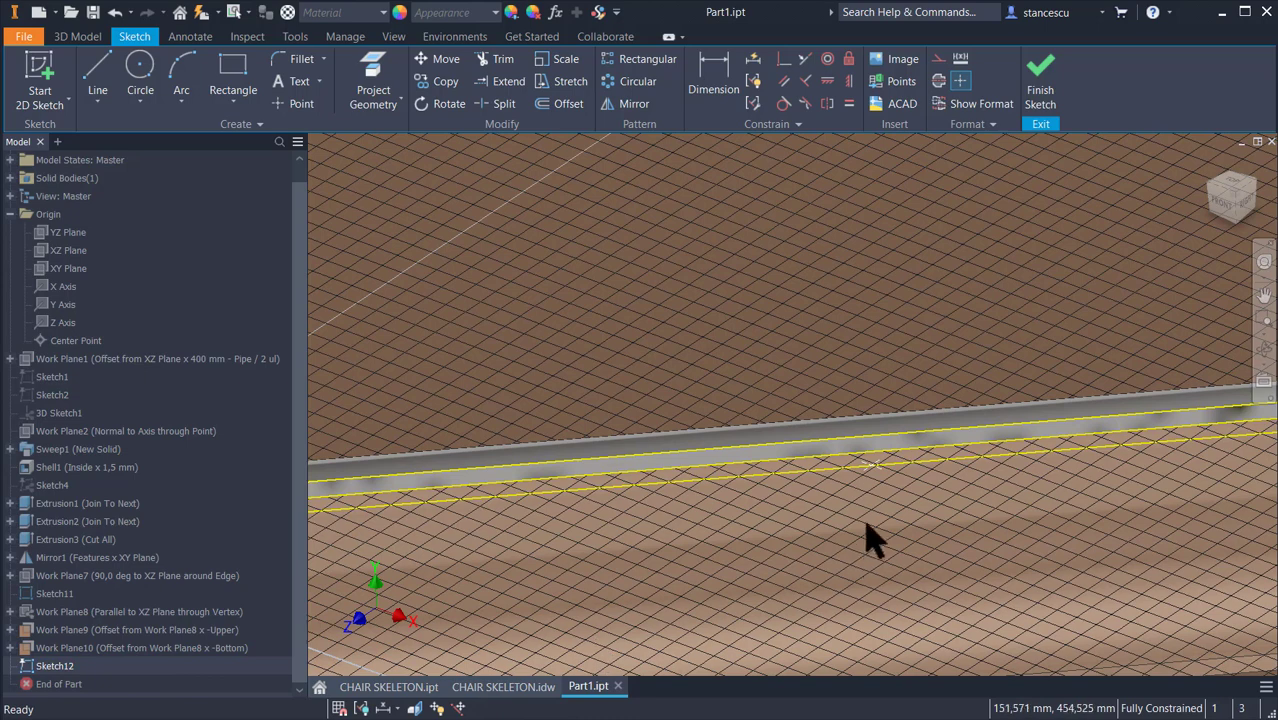
pyautogui.click(140, 72)
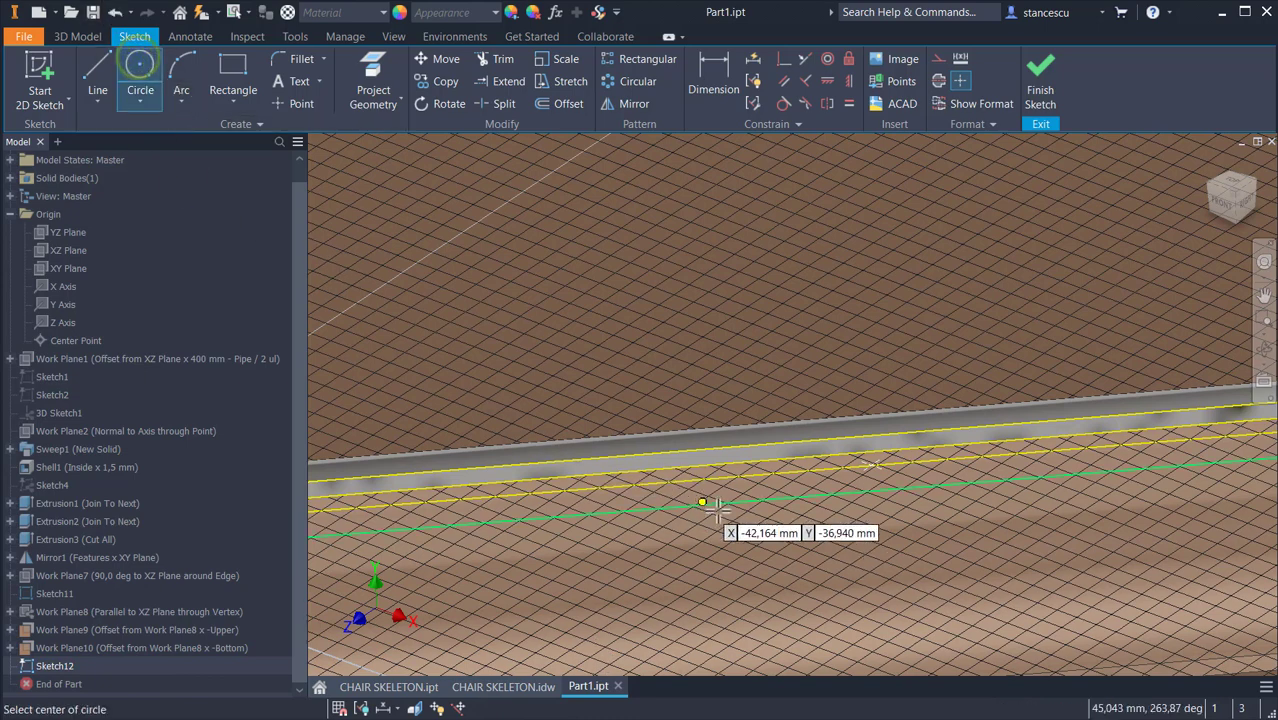
pyautogui.click(870, 465)
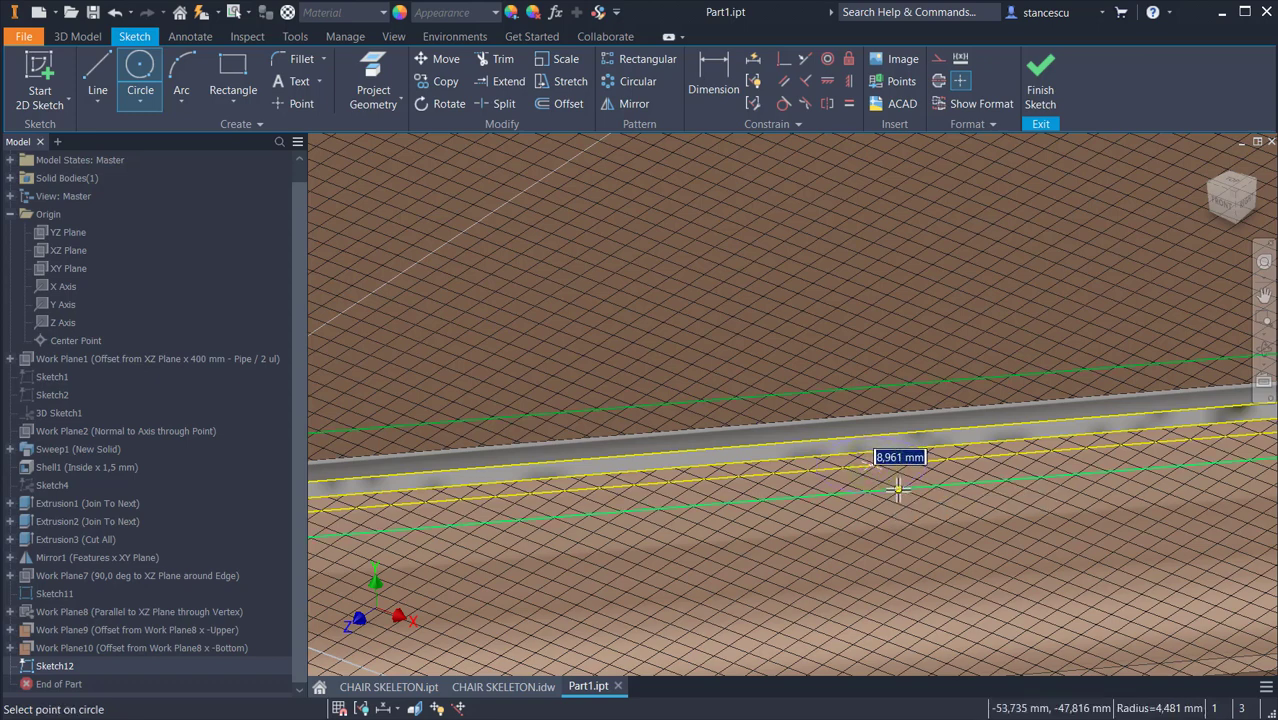
pyautogui.write('6')
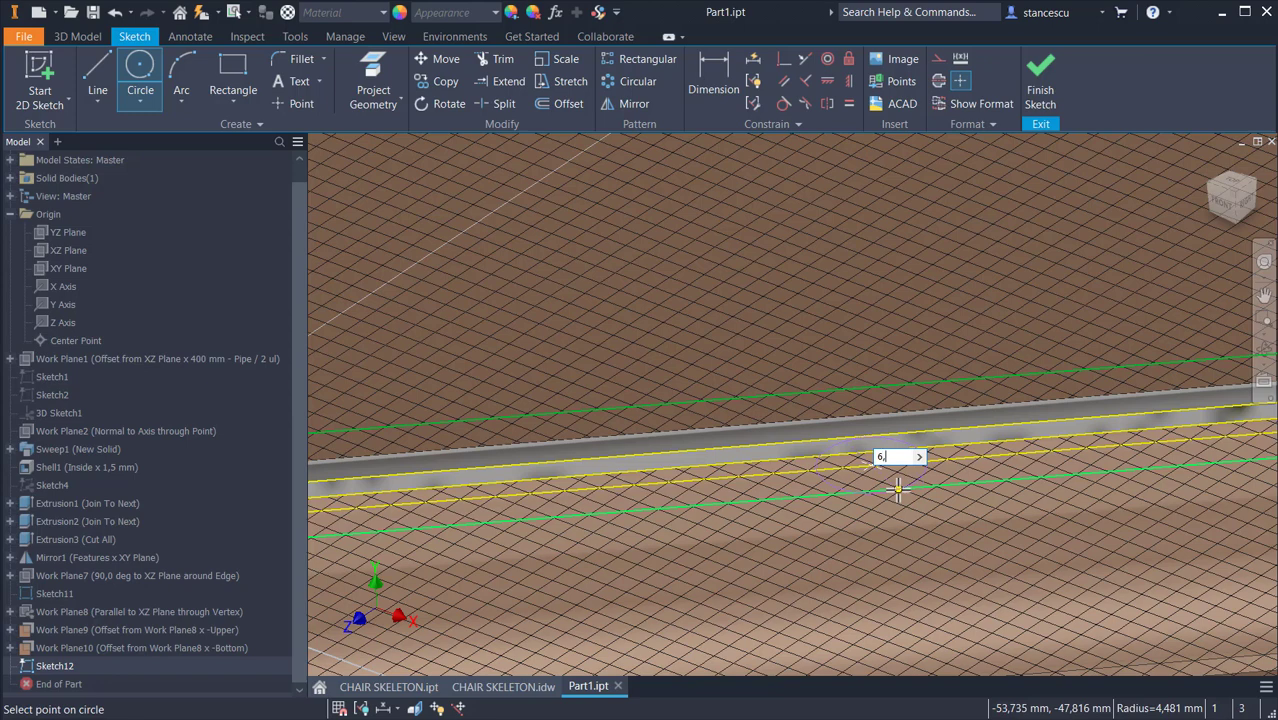
pyautogui.write(',4')
pyautogui.press('Return')
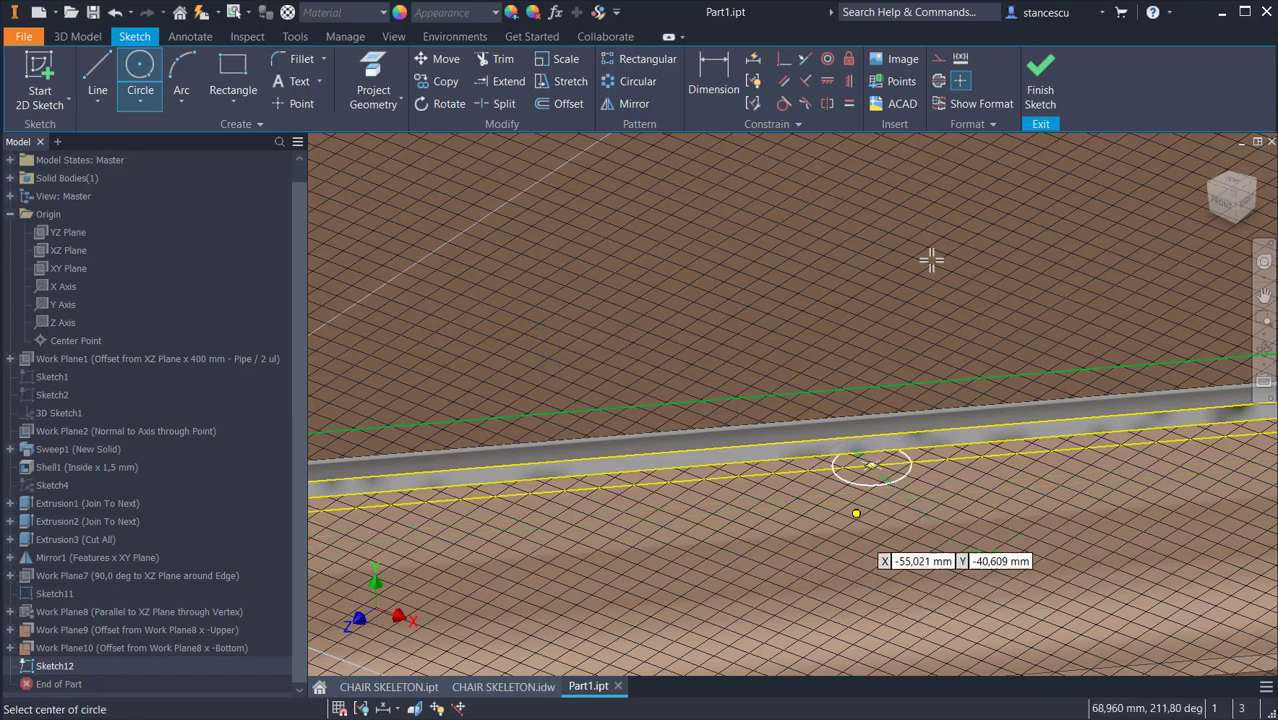
pyautogui.click(1040, 85)
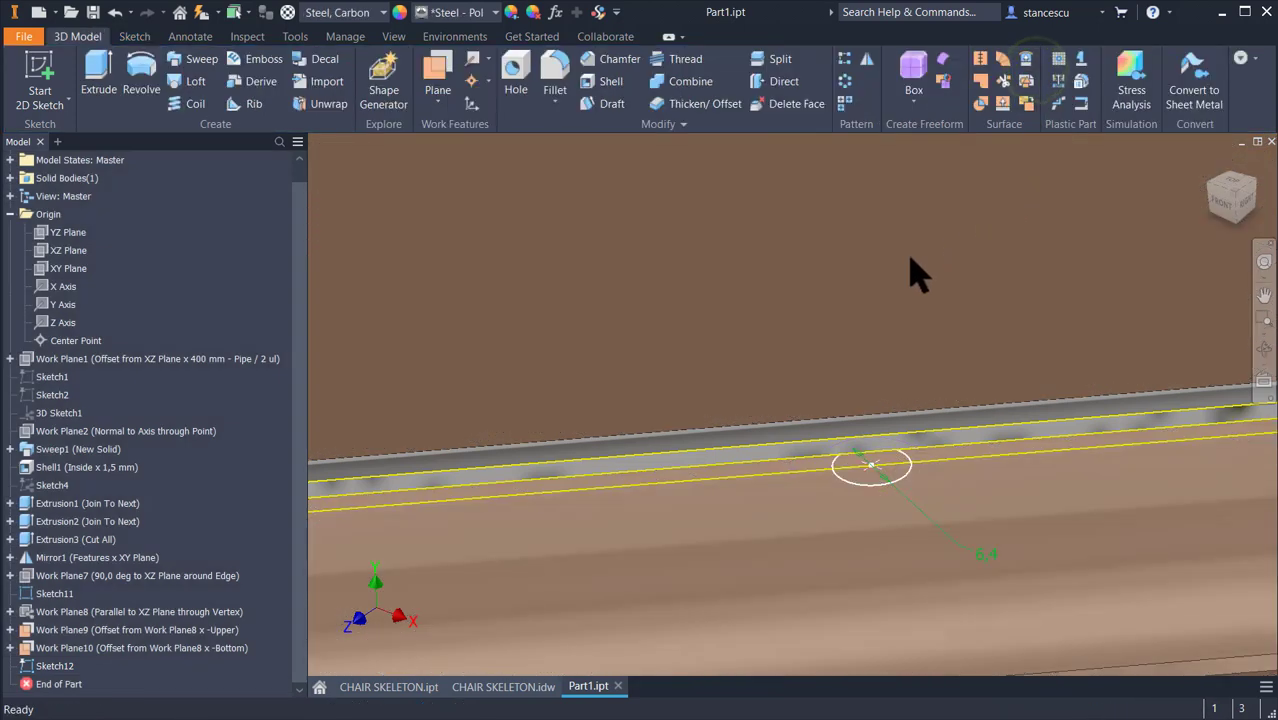
# - Hide the work plane offset by -Upper
pyautogui.scroll(-4, 979, 285)
pyautogui.moveTo(925, 305); pyautogui.dragTo(646, 481, button='middle')
pyautogui.moveTo(779, 385); pyautogui.dragTo(471, 379, button='middle')
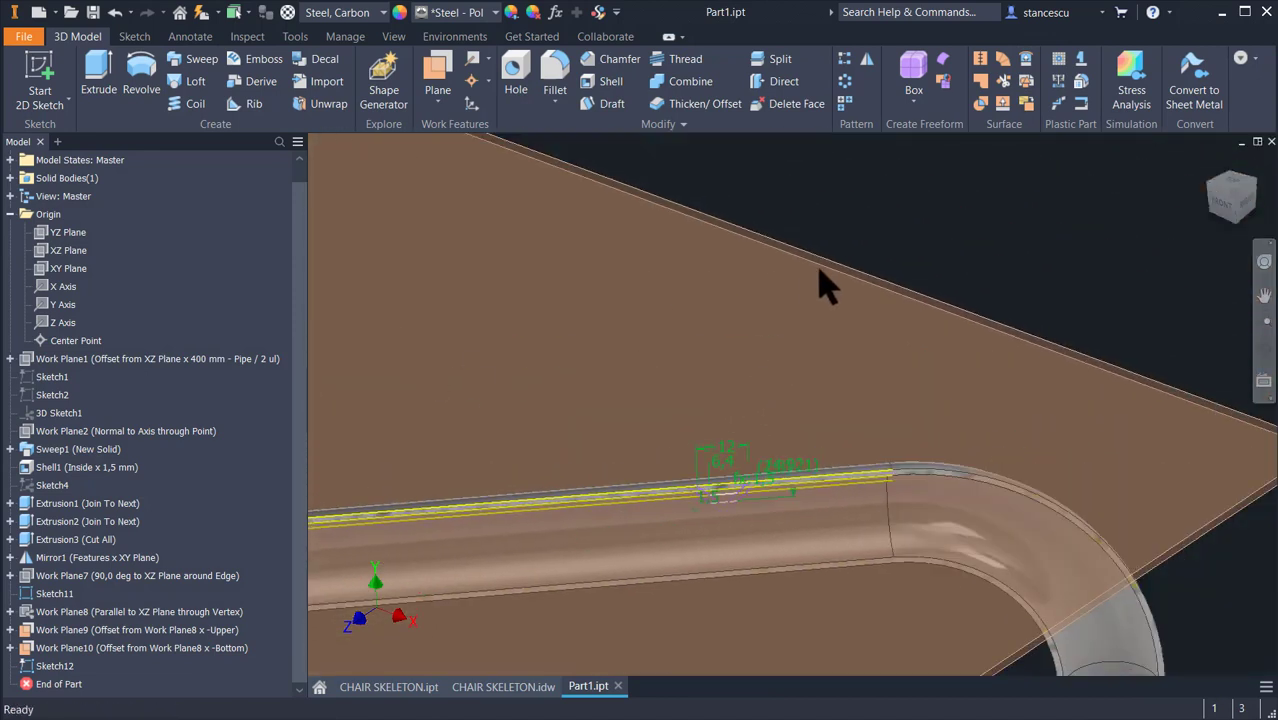
pyautogui.rightClick(849, 266)
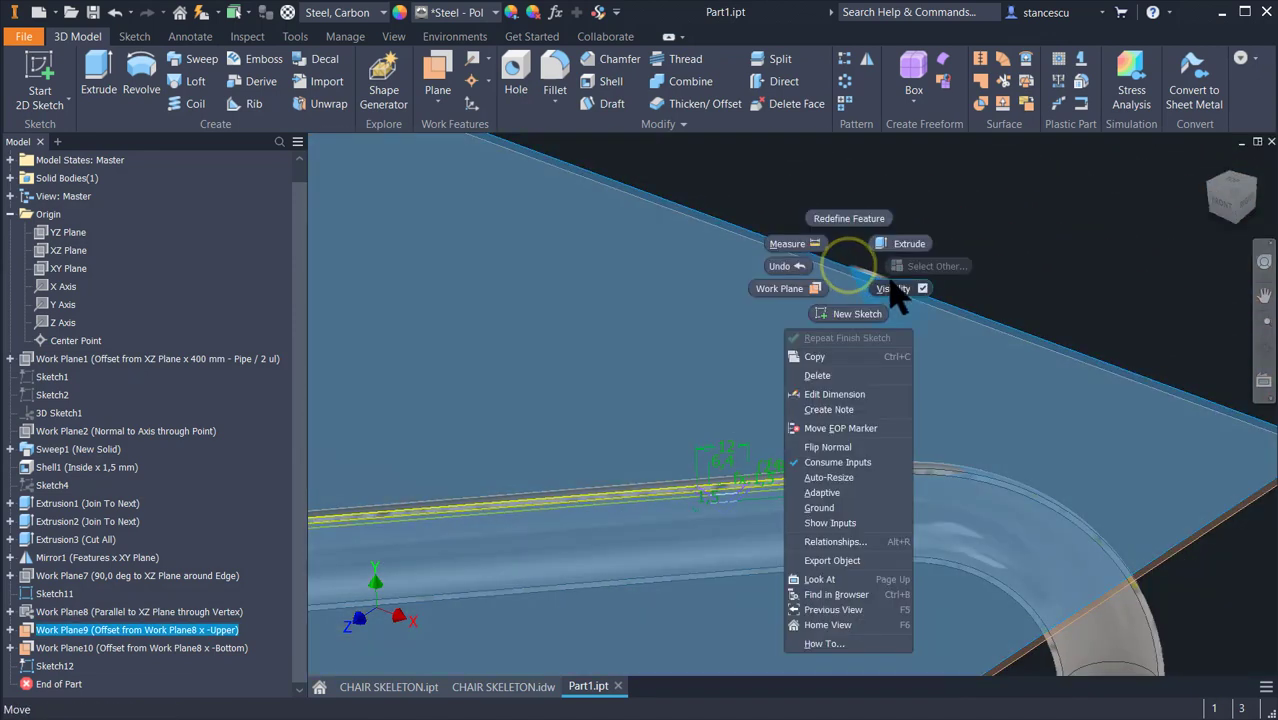
pyautogui.click(893, 290)
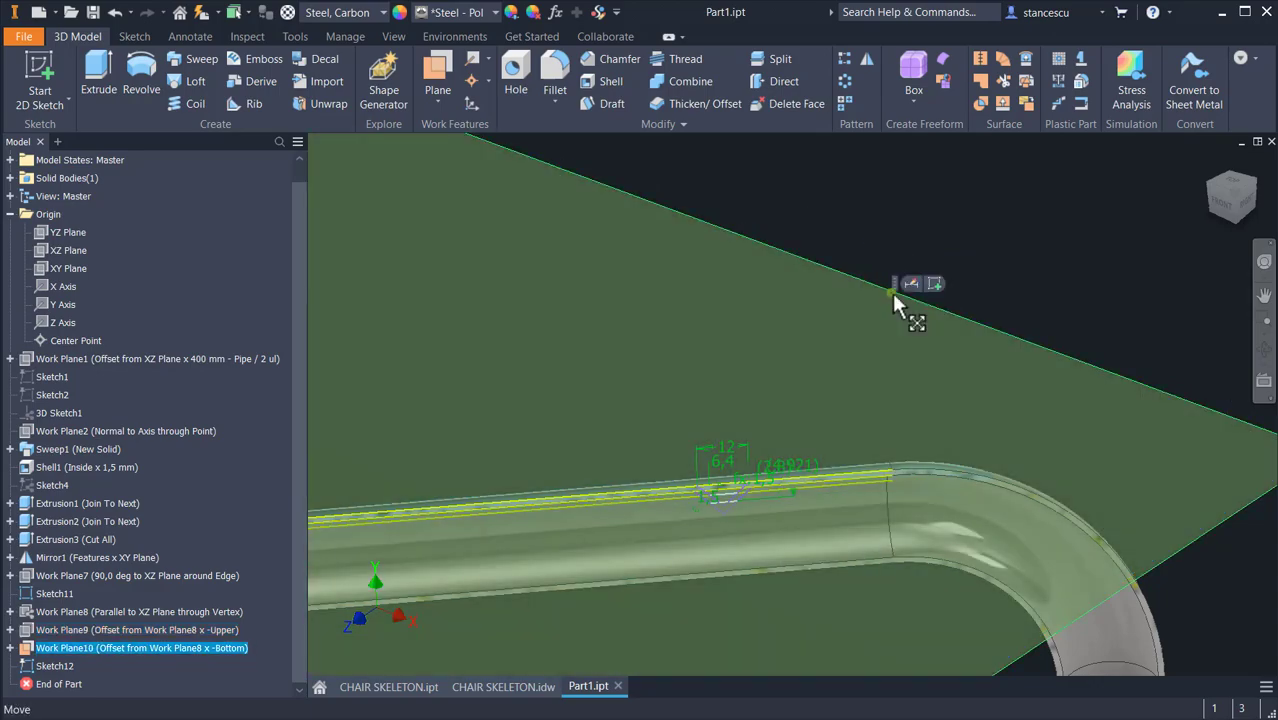
# - Start a sketch on the work plane offset by -Bottom, project the 6,4 mm circle into it, and finish the sketch
pyautogui.click(897, 303)
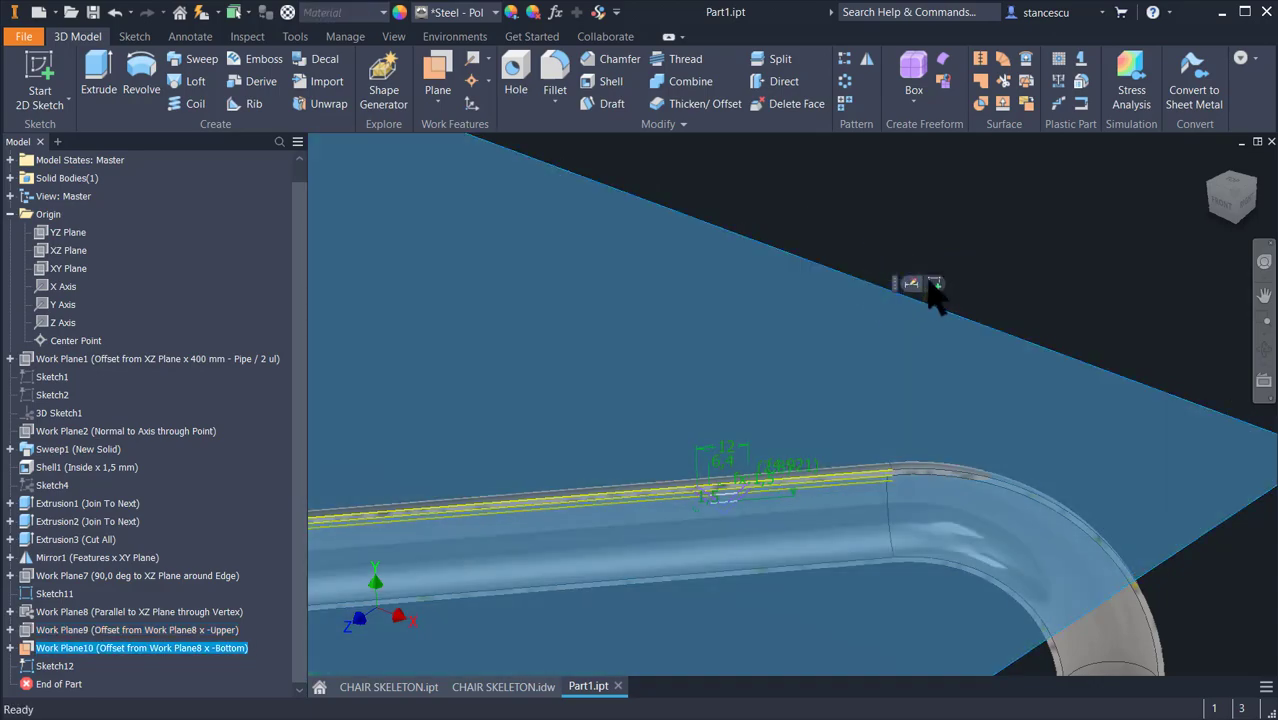
pyautogui.click(930, 284)
pyautogui.press('F5')
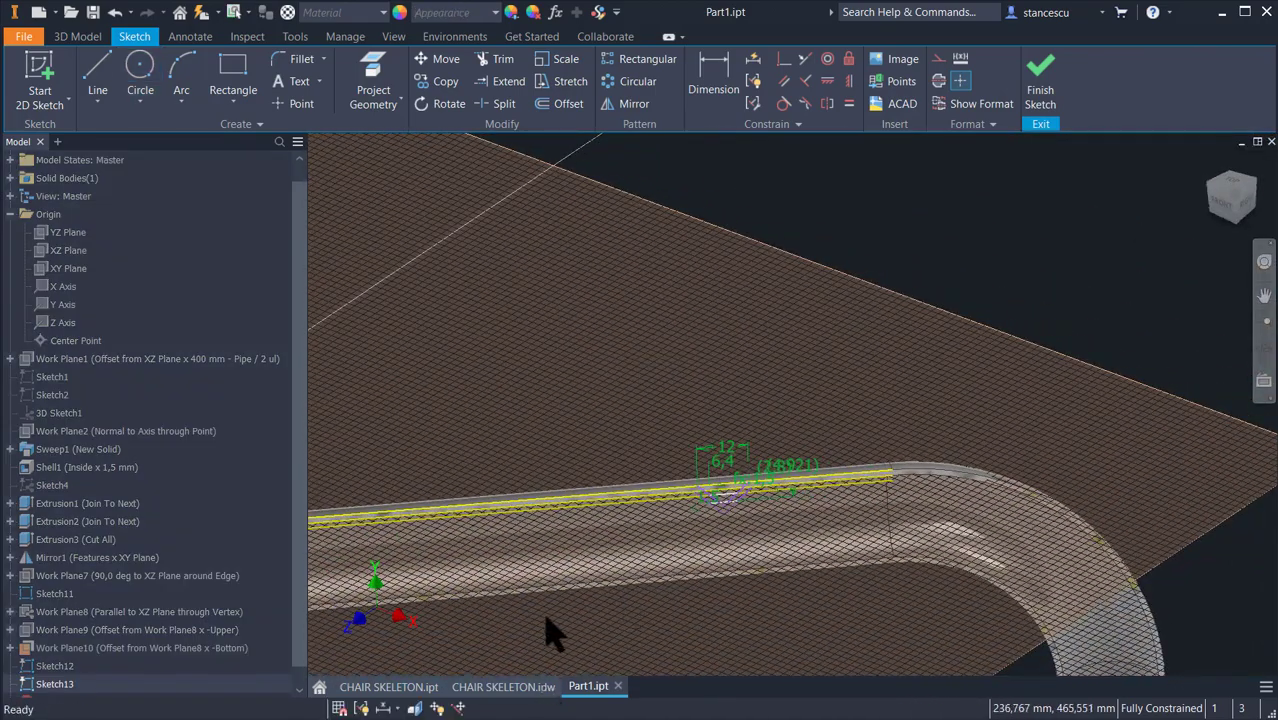
pyautogui.moveTo(545, 616); pyautogui.dragTo(1274, 457, button='middle')
pyautogui.scroll(3, 796, 461)
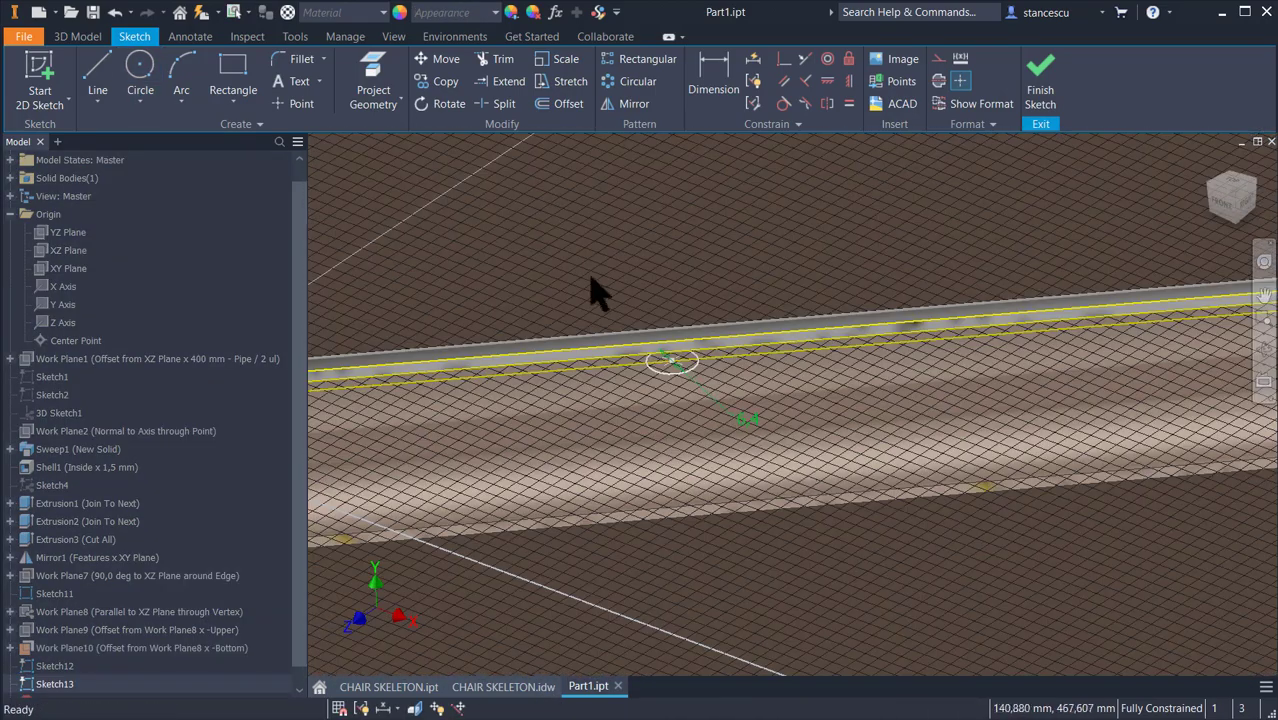
pyautogui.click(390, 82)
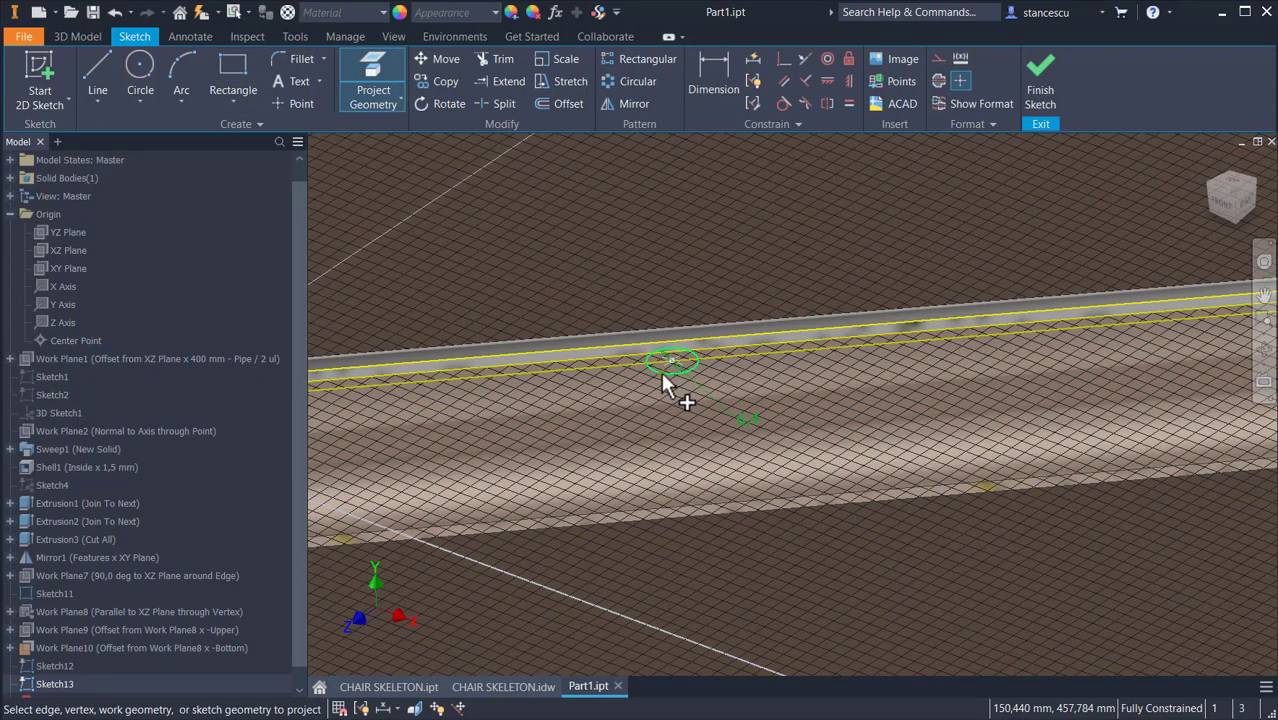
pyautogui.click(662, 376)
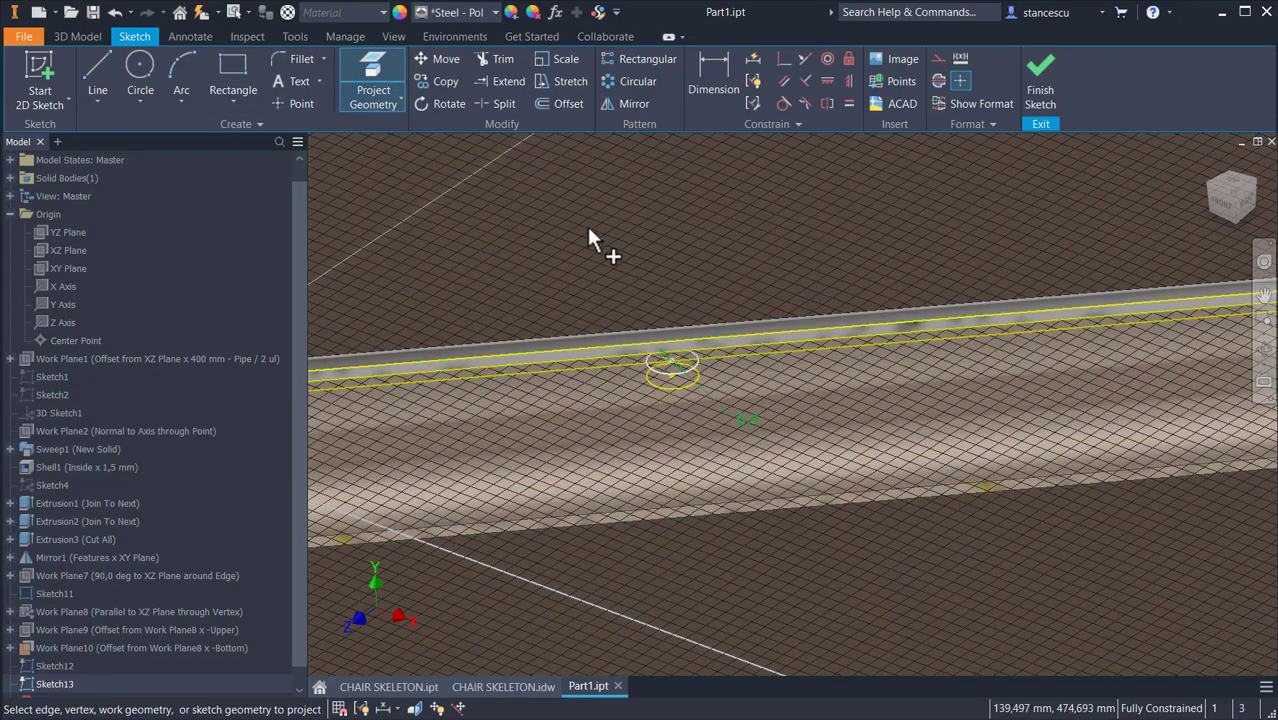
pyautogui.click(1040, 90)
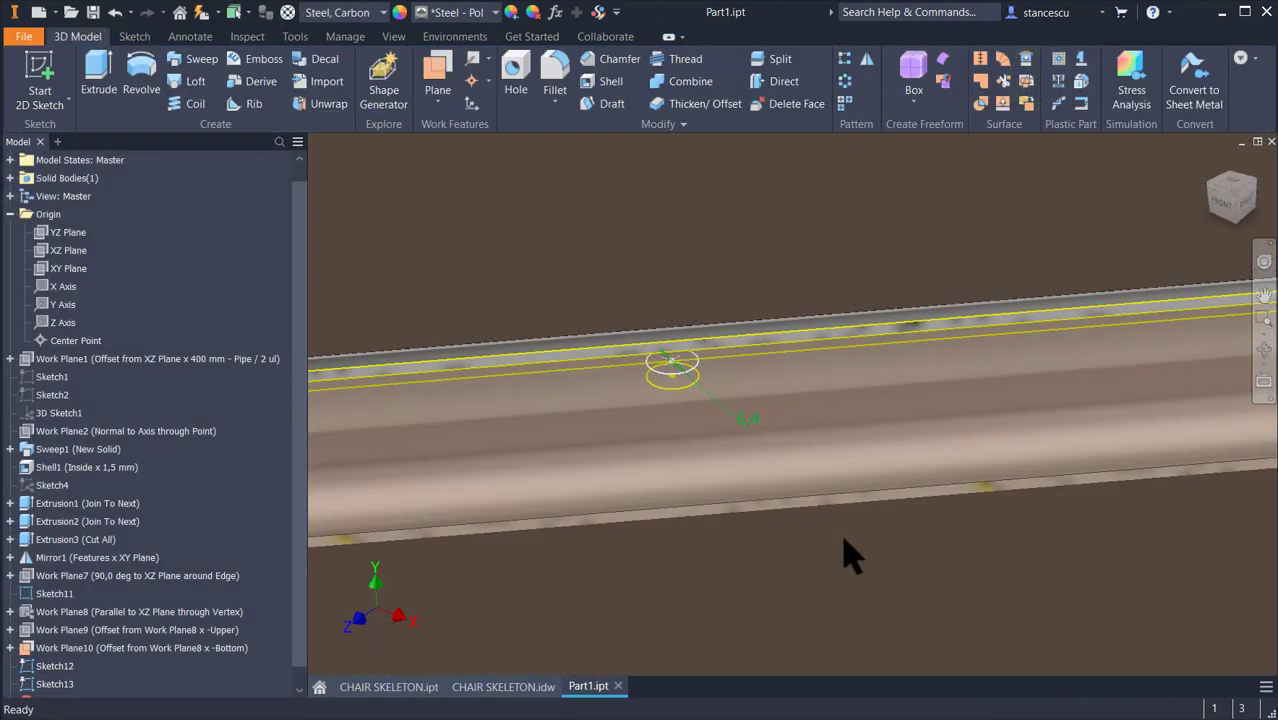
# - Hide Sketch11 and the work plane offset by -Bottom
pyautogui.moveTo(698, 390); pyautogui.dragTo(783, 480, button='middle')
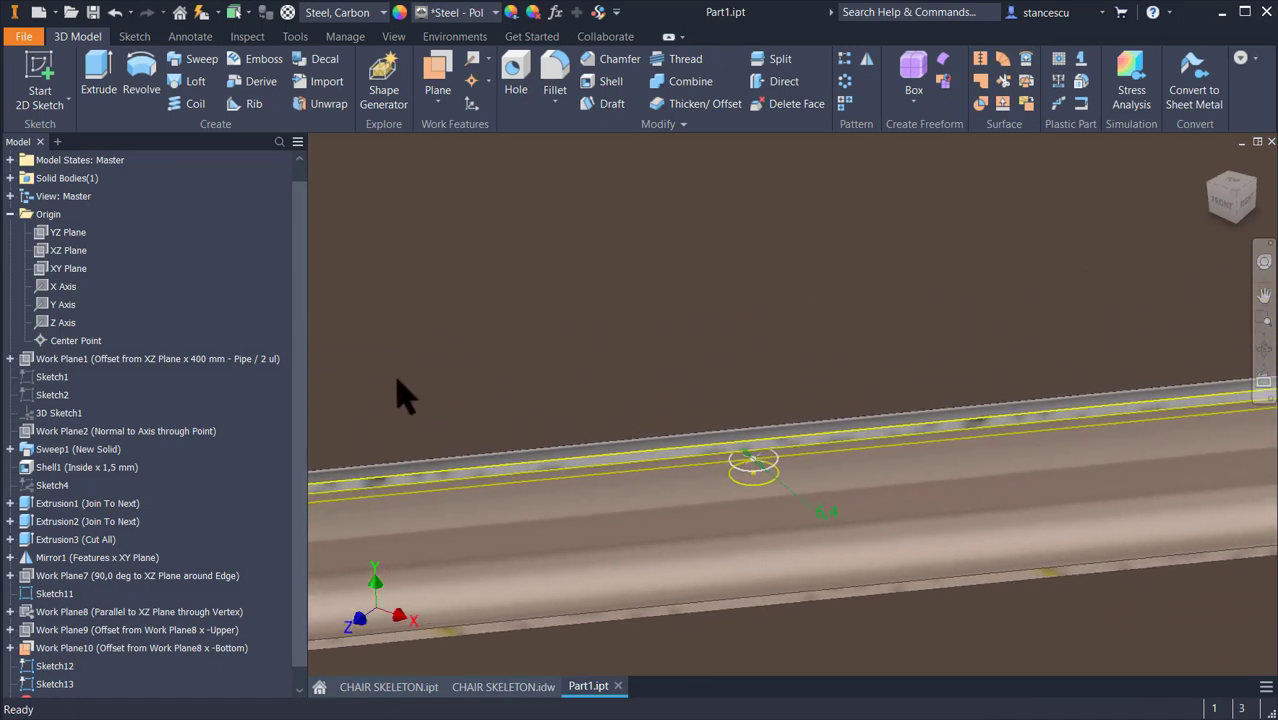
pyautogui.rightClick(42, 593)
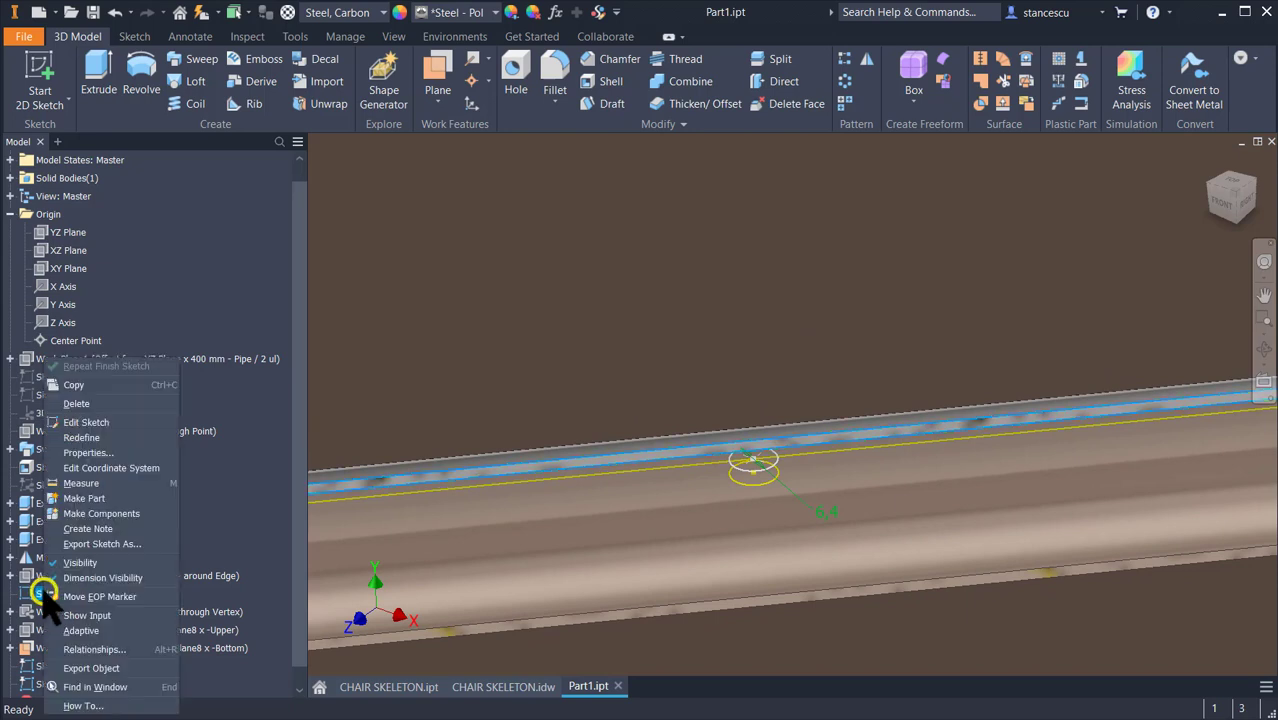
pyautogui.click(80, 564)
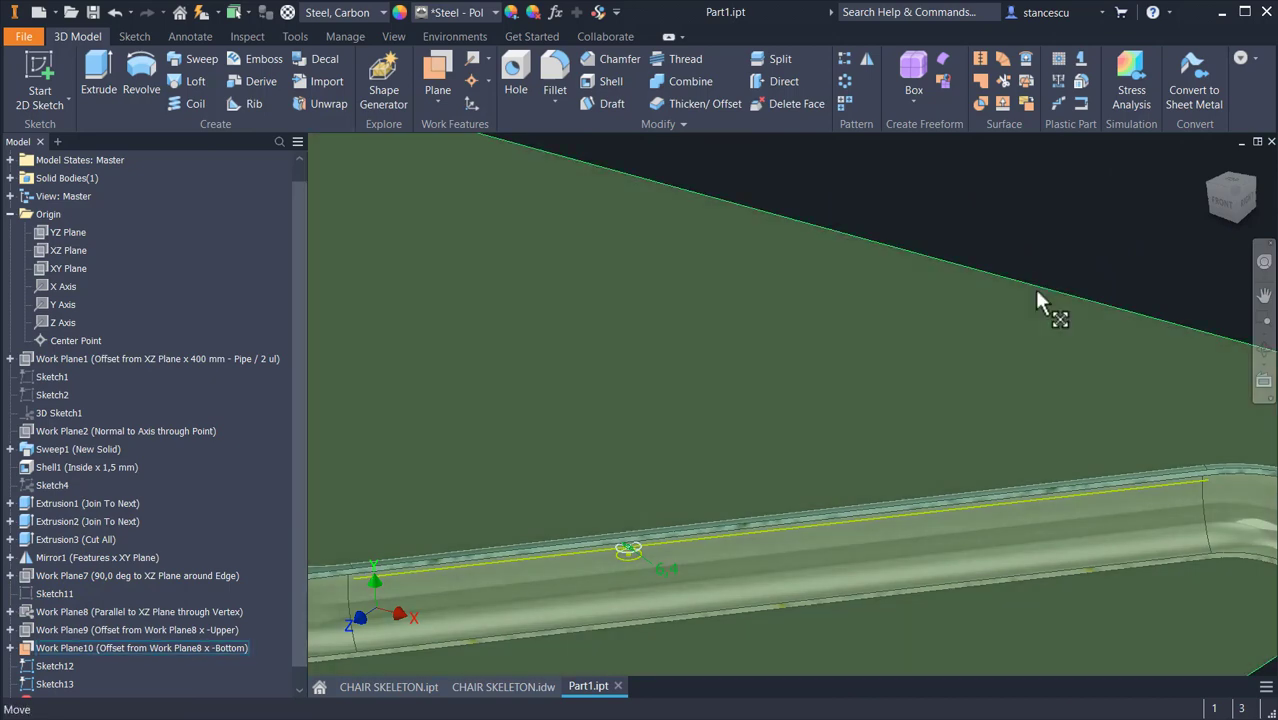
pyautogui.rightClick(1036, 296)
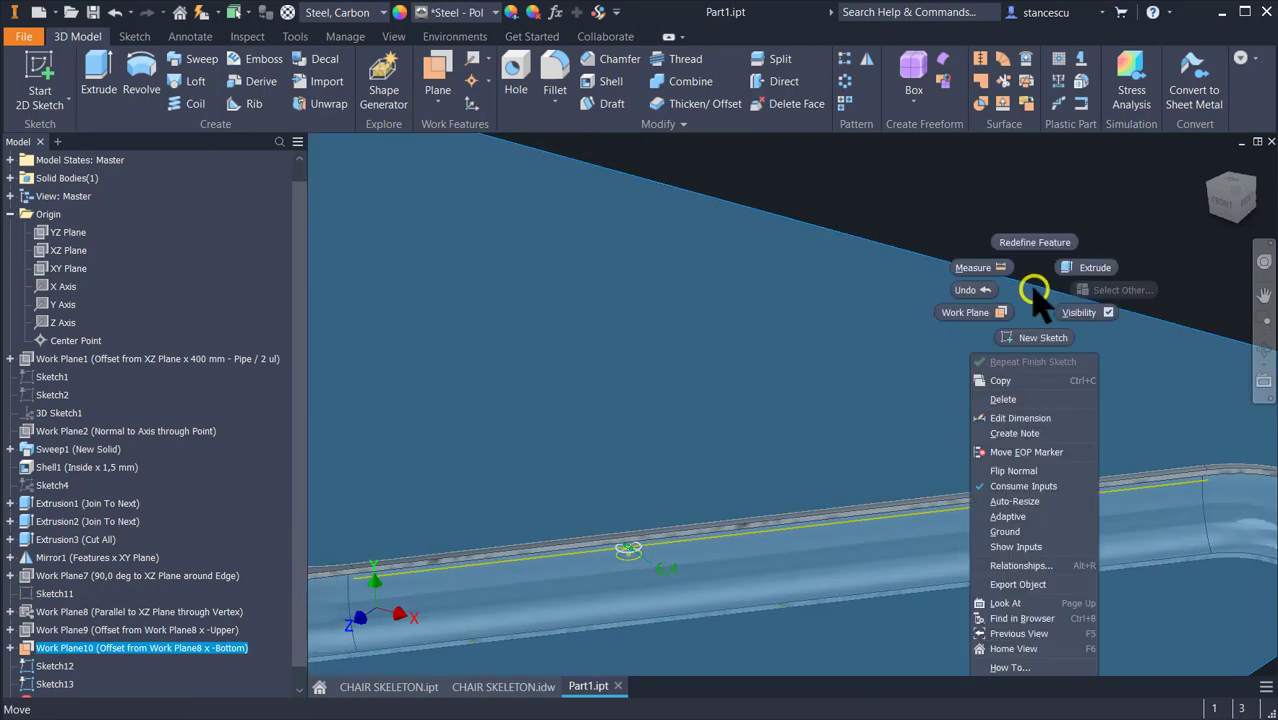
pyautogui.click(1079, 312)
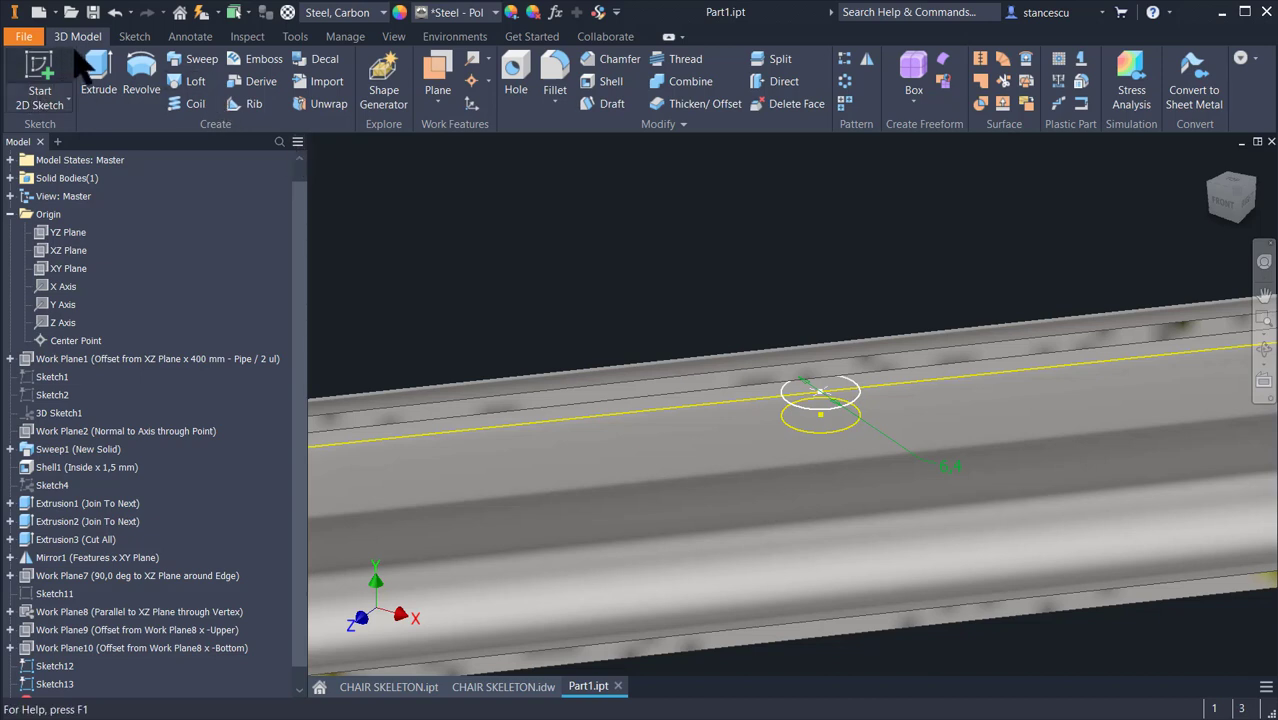
# - Extrude the lower circle up to the pipe wall face as a join with a 45 deg taper, keeping Extrude active for another feature
pyautogui.click(97, 75)
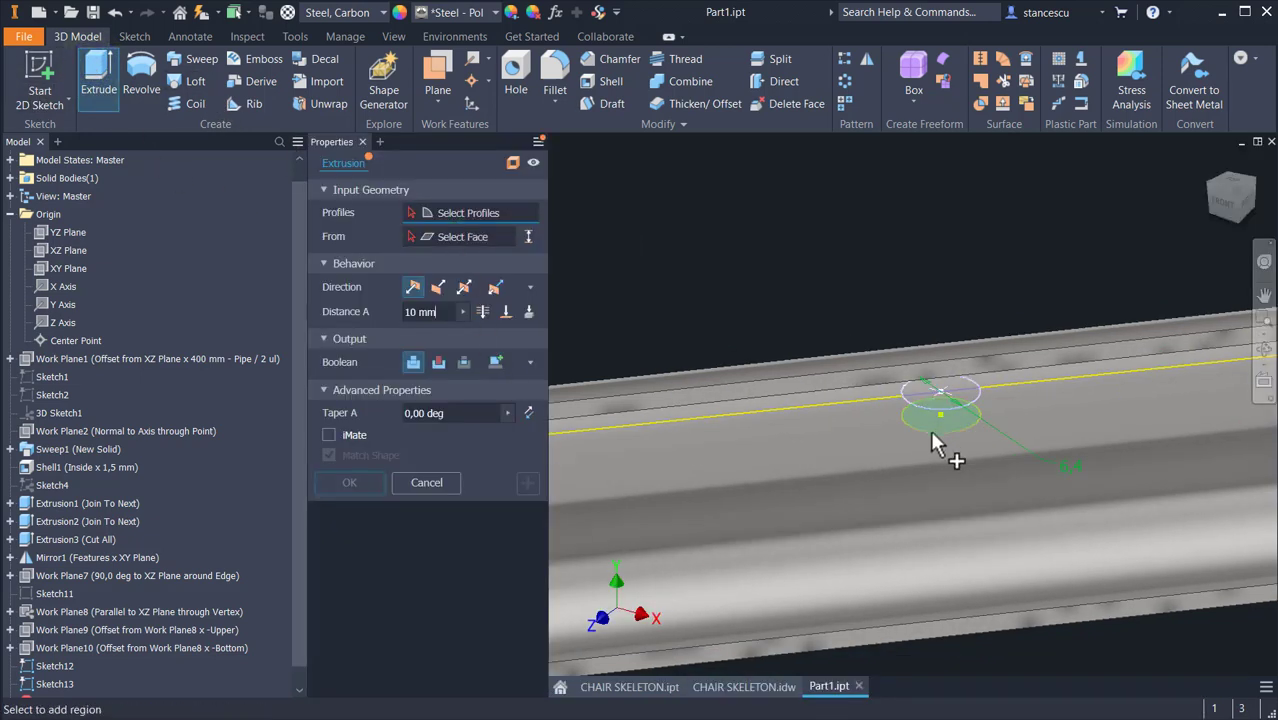
pyautogui.click(932, 434)
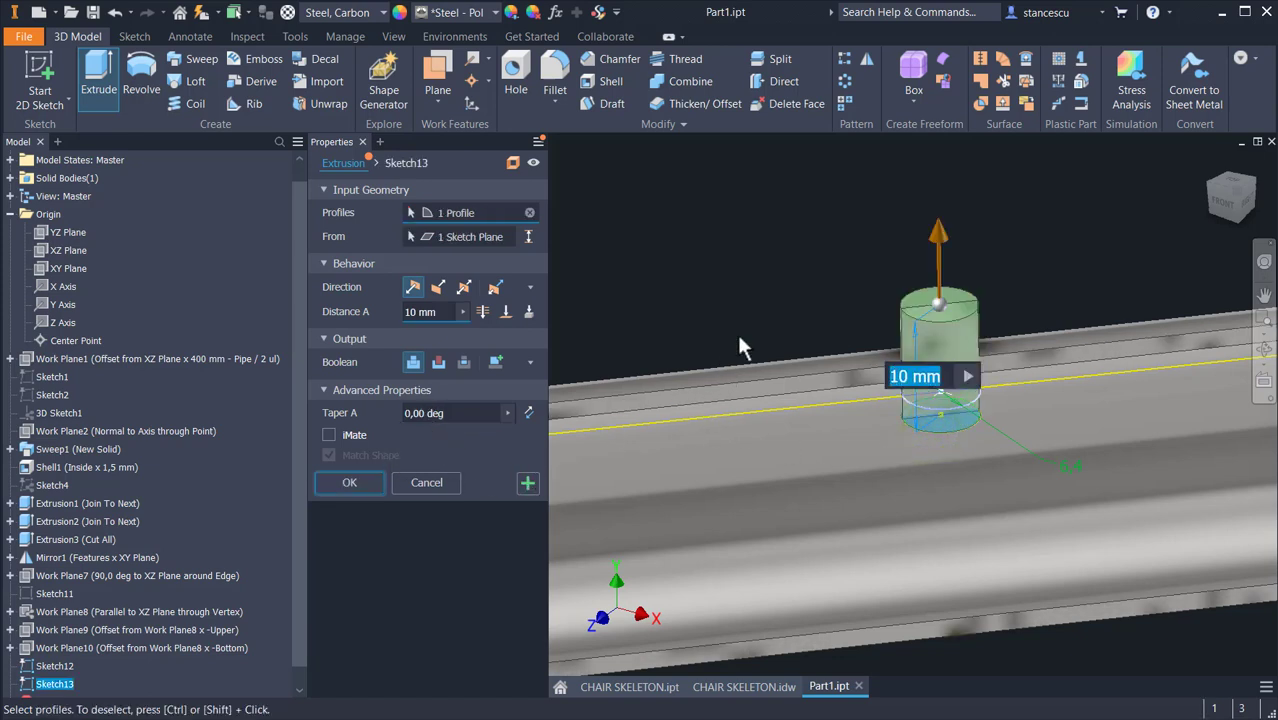
pyautogui.click(455, 413)
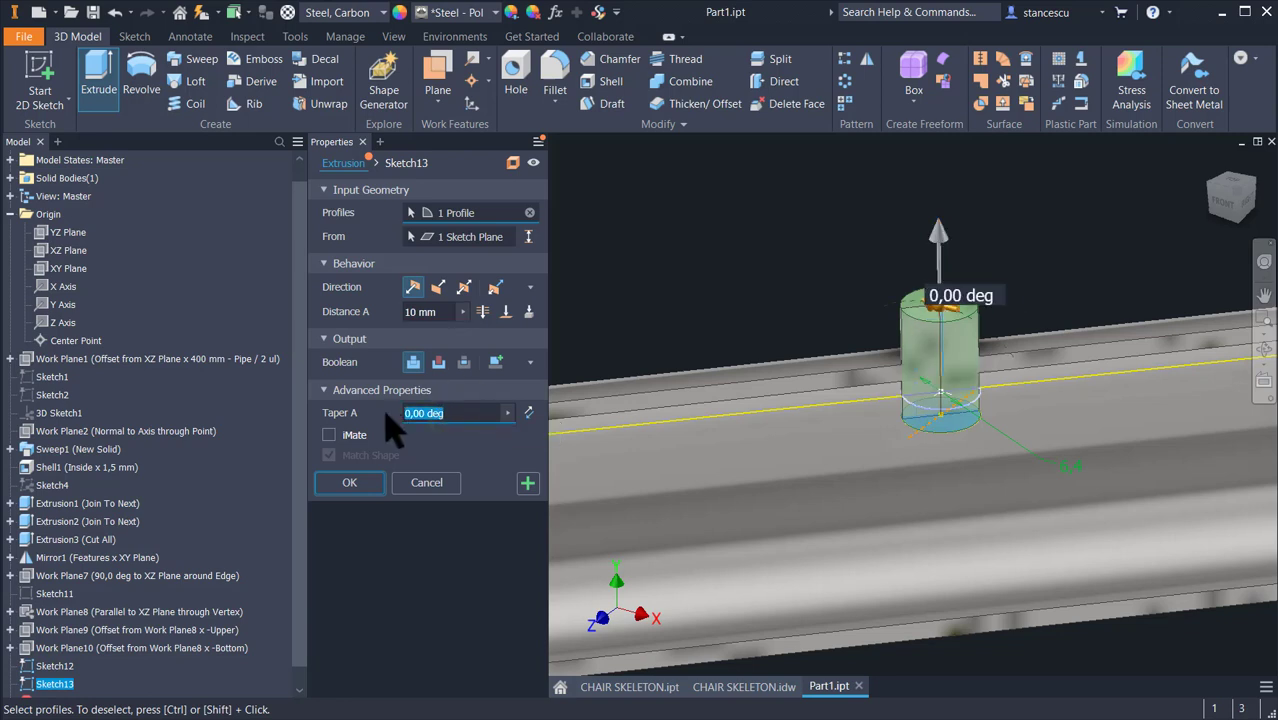
pyautogui.write('45')
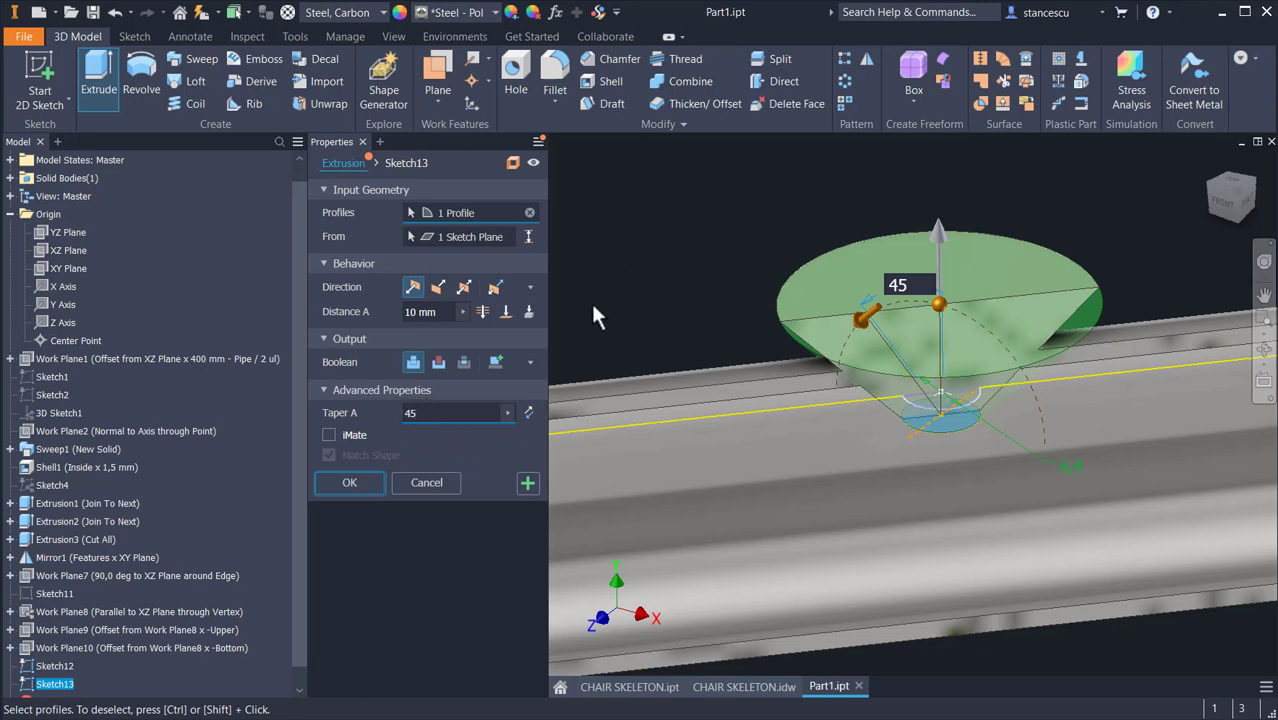
pyautogui.click(505, 312)
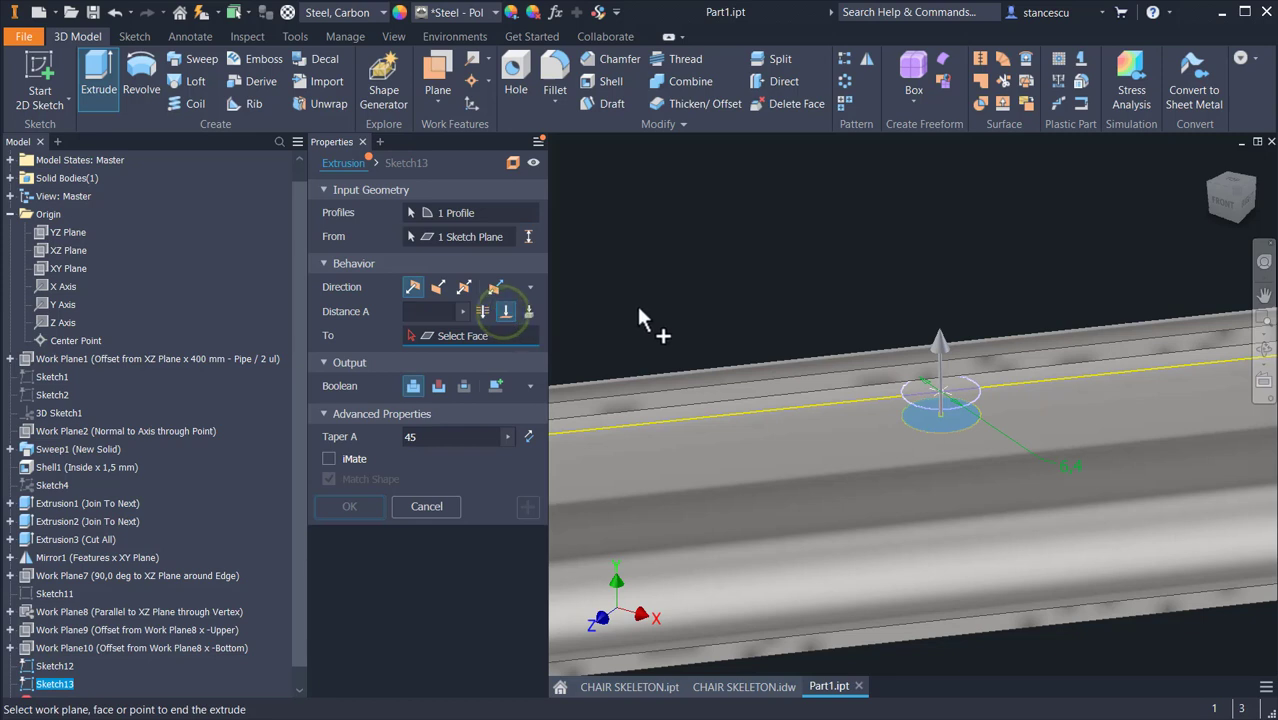
pyautogui.keyDown('shift'); pyautogui.moveTo(733, 297); pyautogui.dragTo(788, 421, button='middle'); pyautogui.keyUp('shift')
pyautogui.click(795, 498)
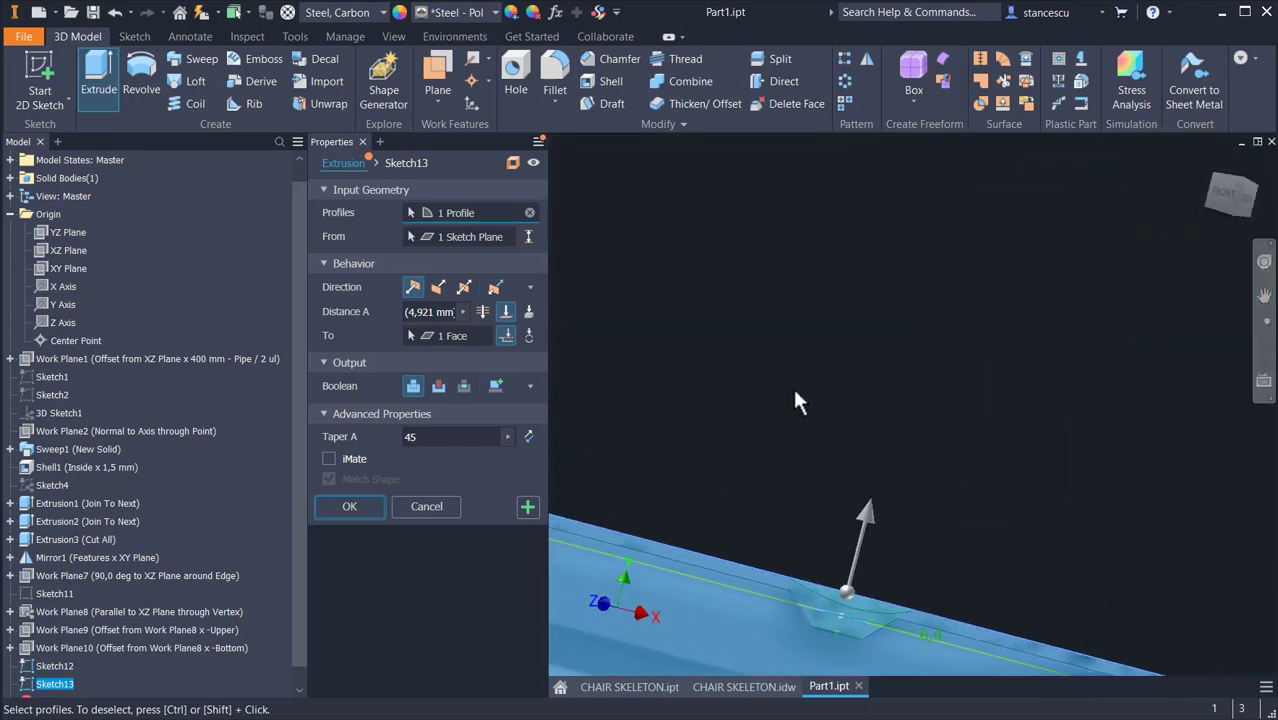
pyautogui.click(527, 507)
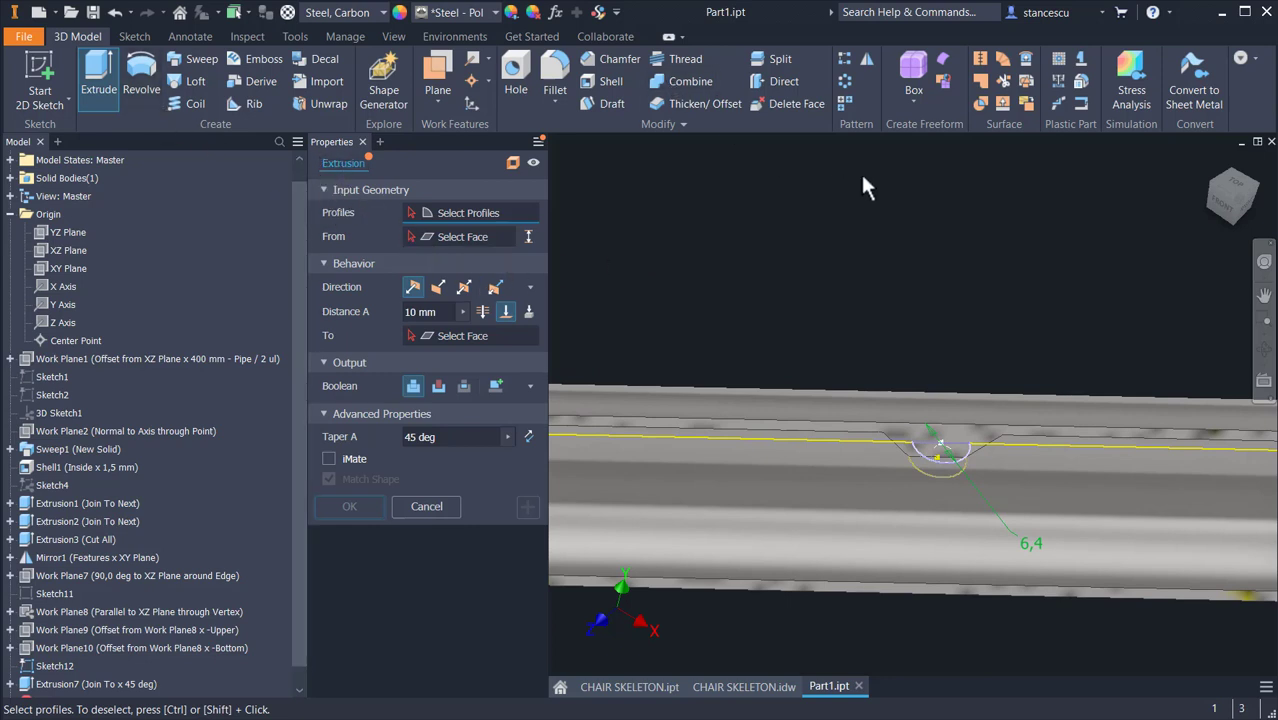
# - Cut the upper 6,4 mm circle's profiles through all with a 45 deg taper to form the conical recess
pyautogui.click(968, 457)
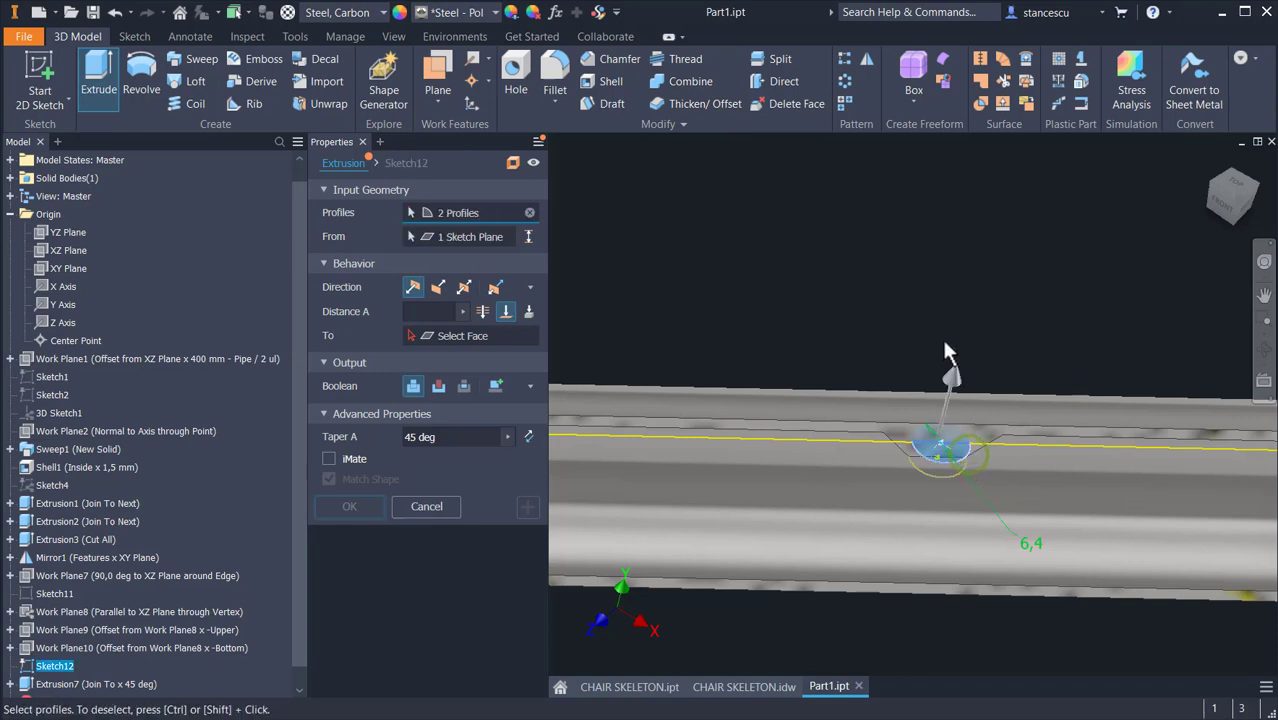
pyautogui.click(437, 387)
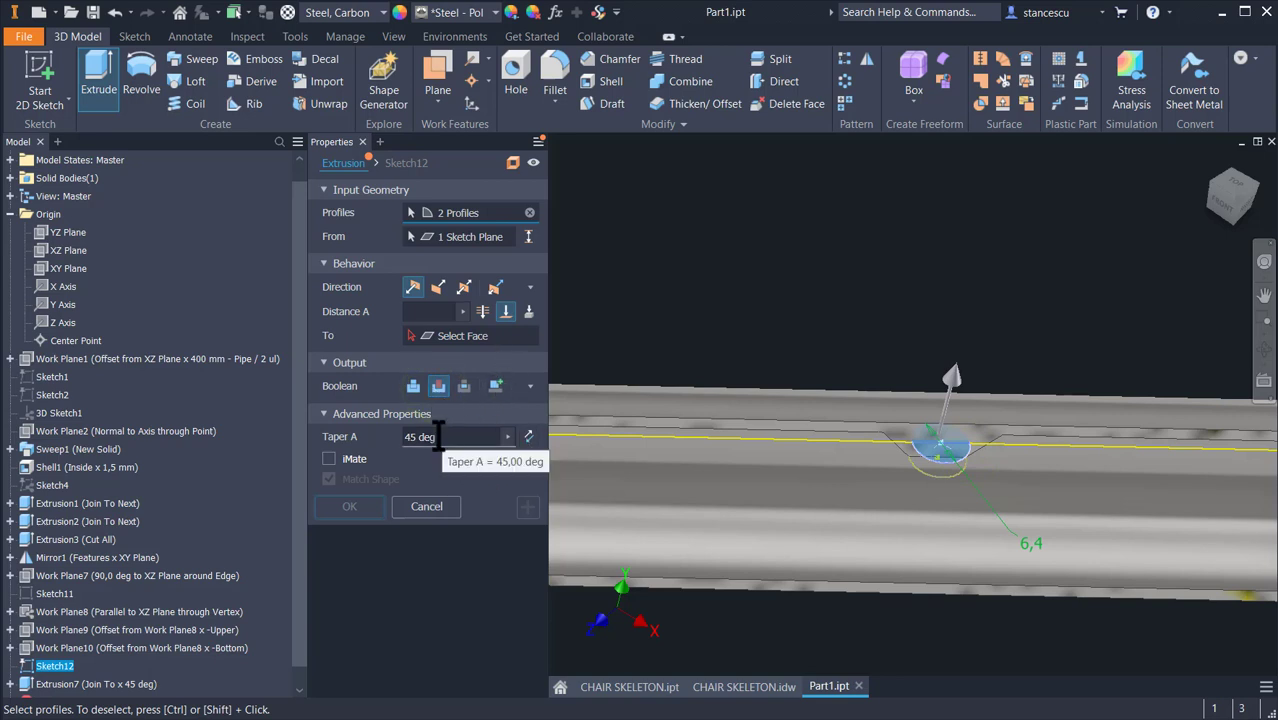
pyautogui.click(482, 311)
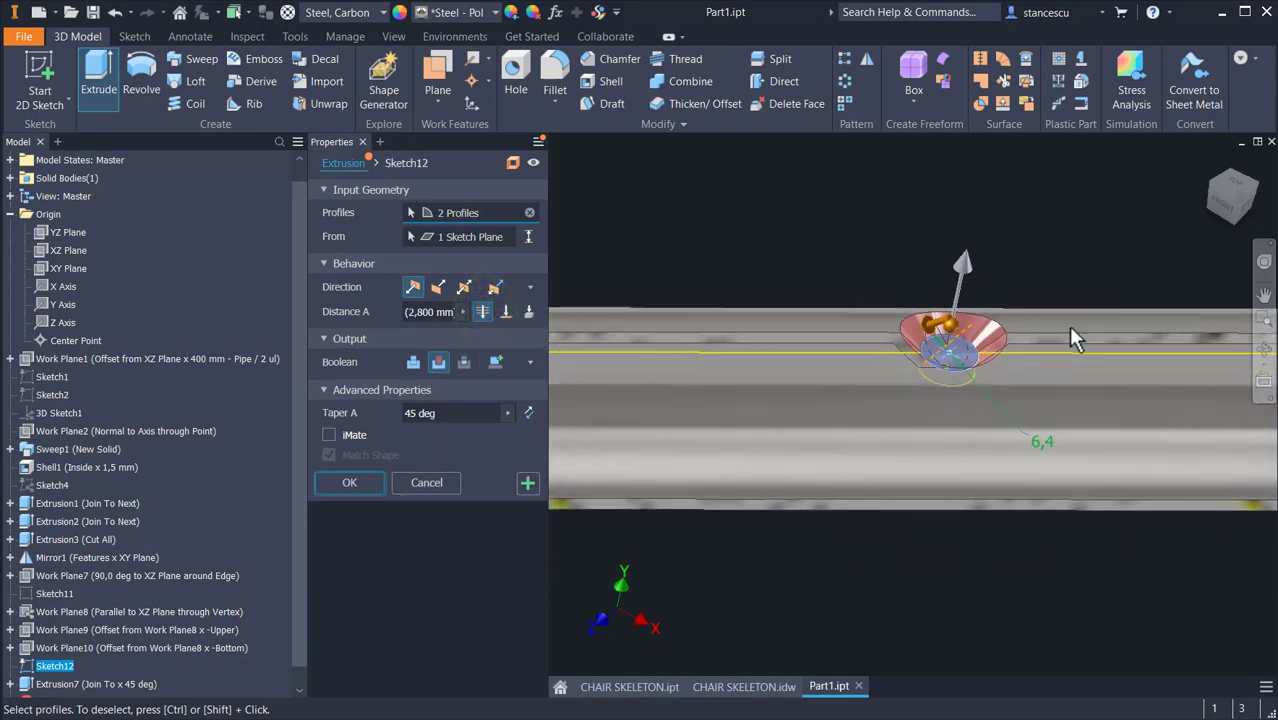
pyautogui.scroll(5, 1065, 330)
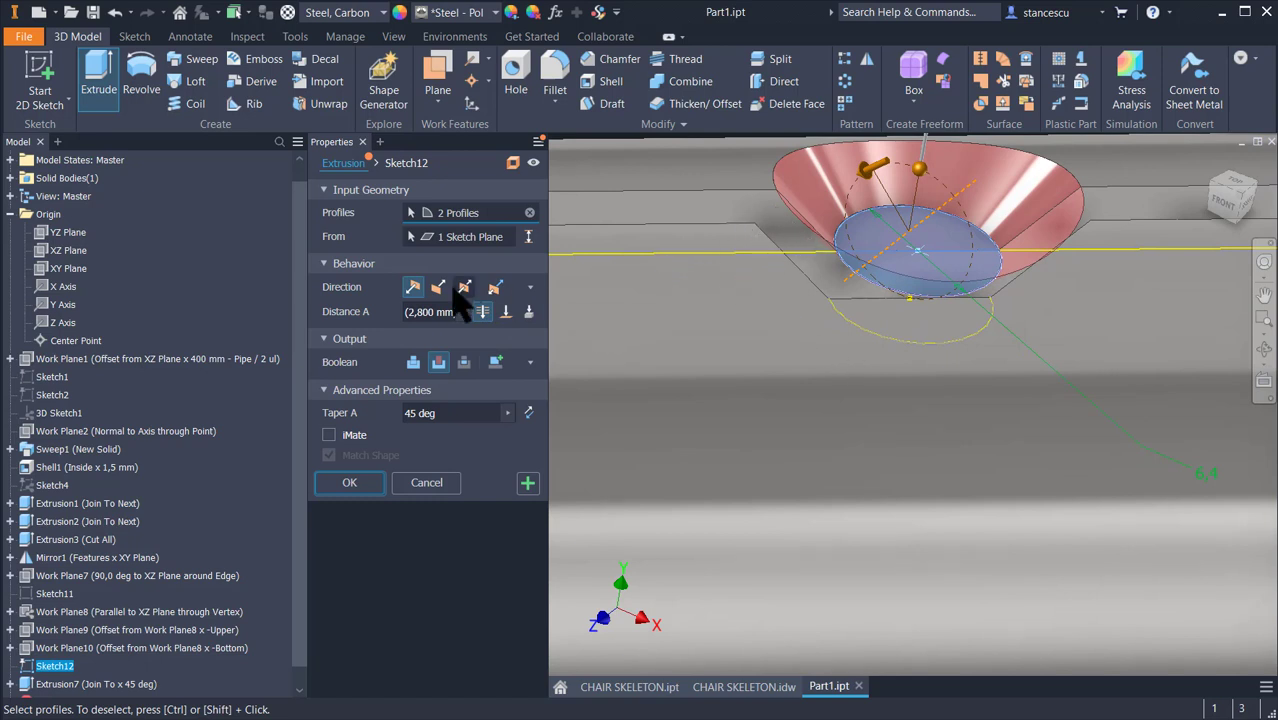
pyautogui.click(360, 483)
# - Create a sketch on the flat circular floor of the conical recess, keep its projected edge, and finish the sketch
pyautogui.keyDown('shift'); pyautogui.moveTo(976, 168); pyautogui.dragTo(736, 337, button='middle'); pyautogui.keyUp('shift')
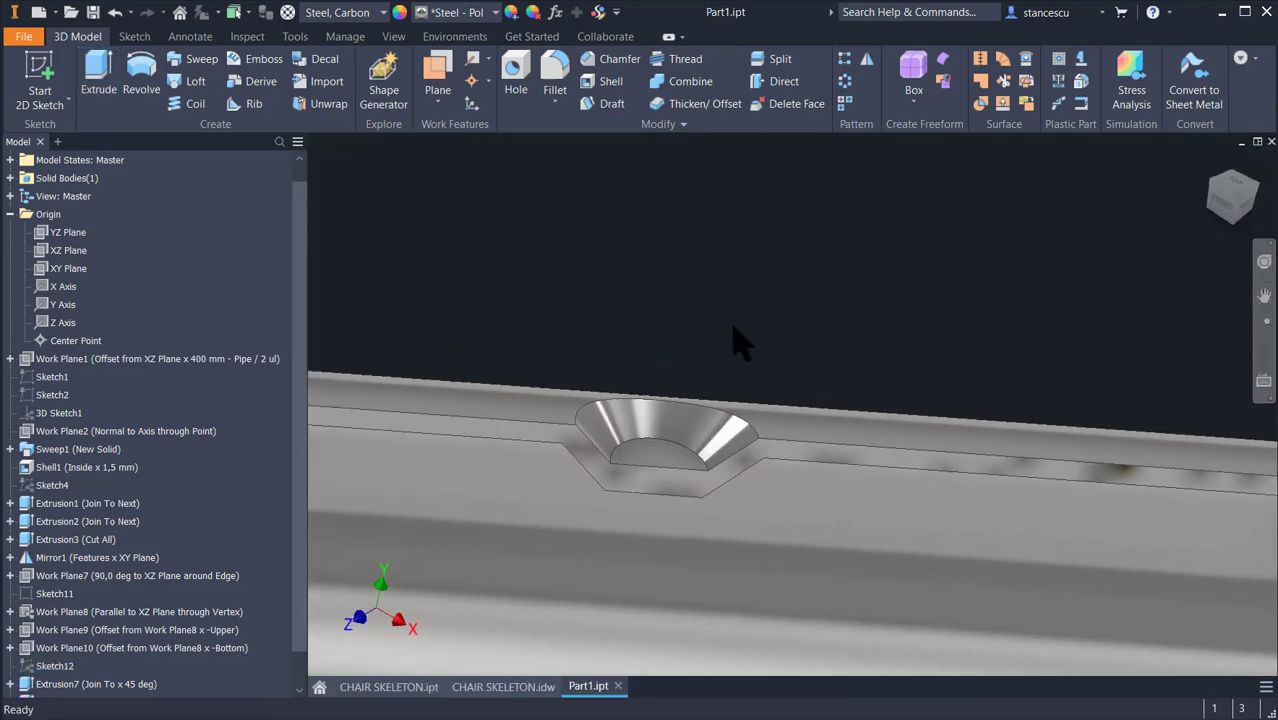
pyautogui.click(657, 457)
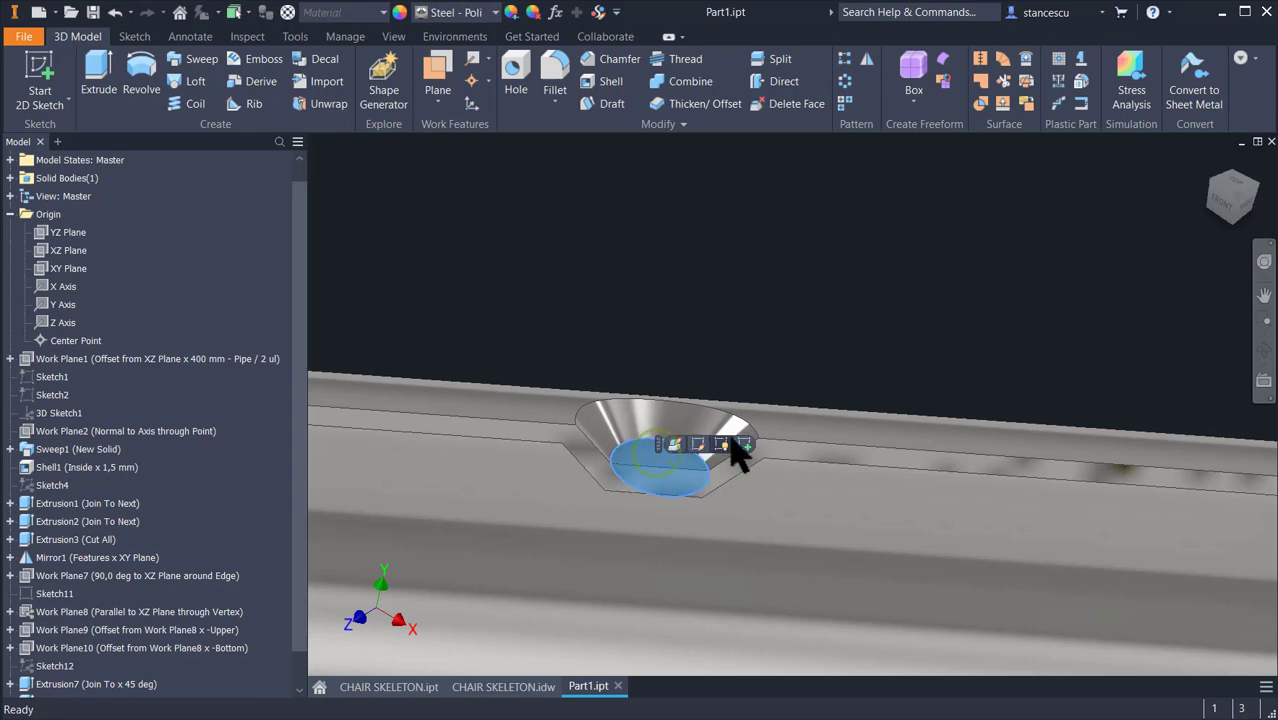
pyautogui.click(862, 348)
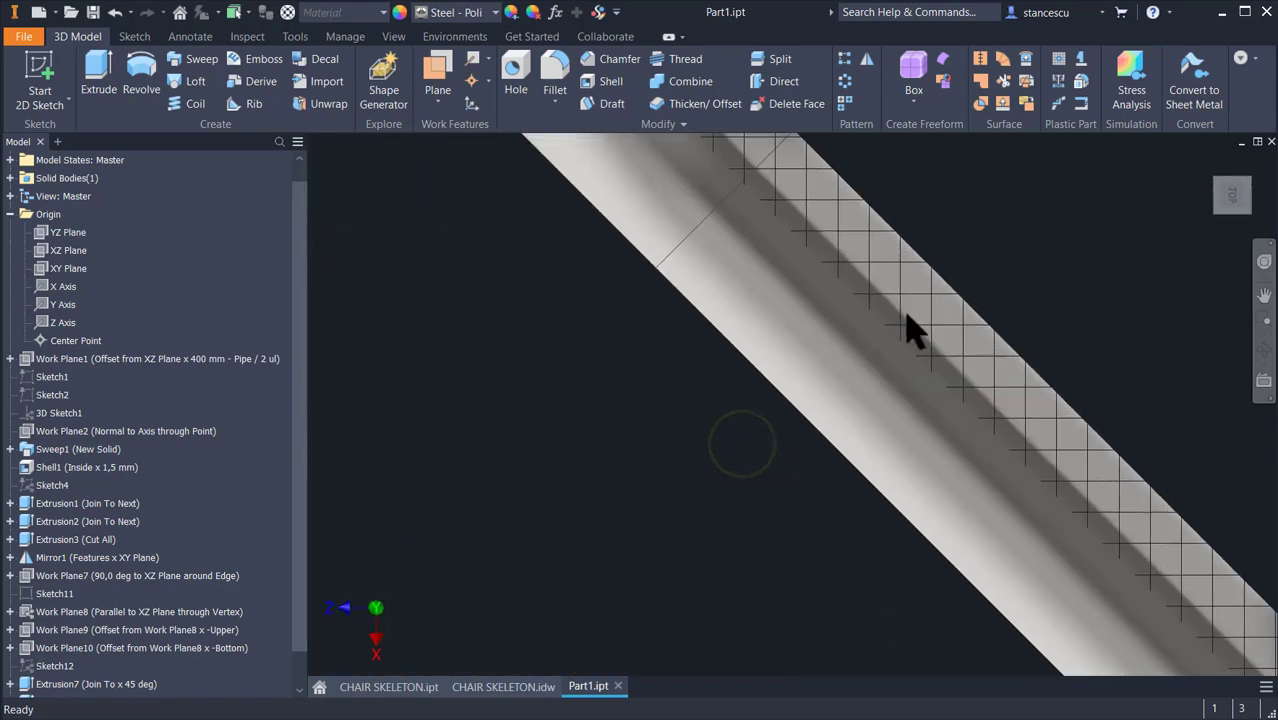
pyautogui.click(1040, 80)
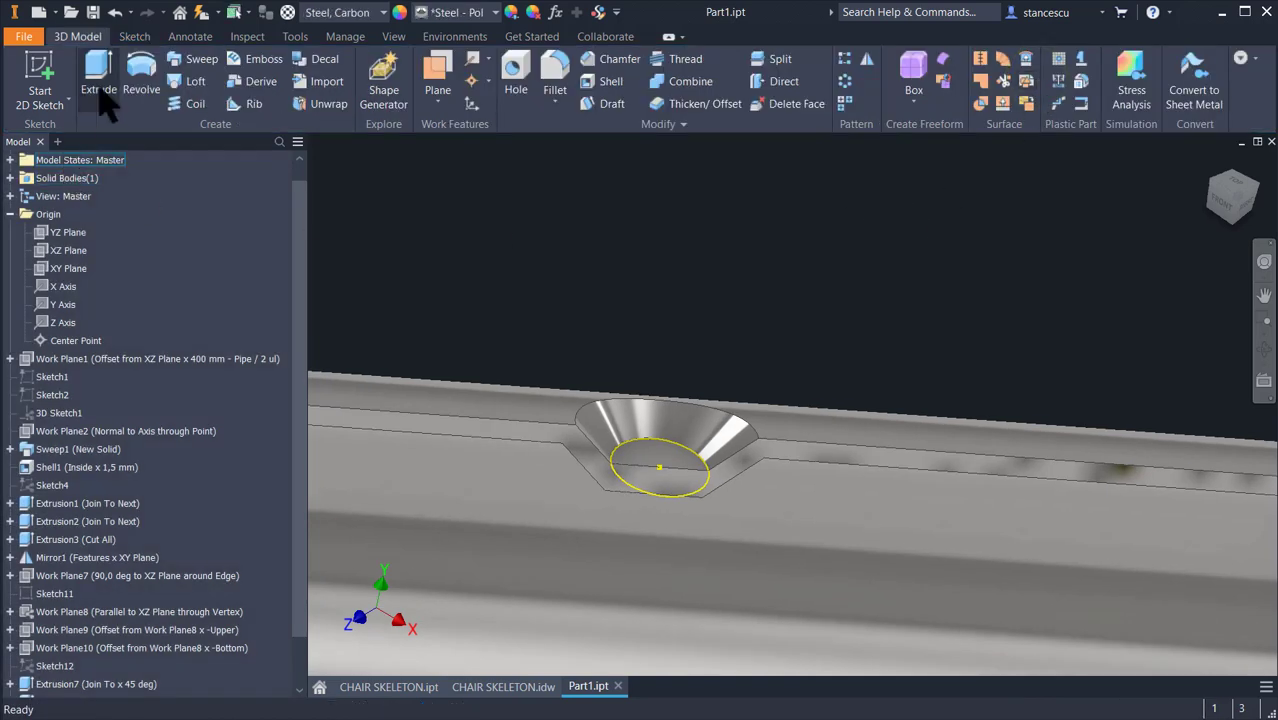
# - Extrude the recess floor circle as a cut downward through all of the pipe
pyautogui.click(99, 76)
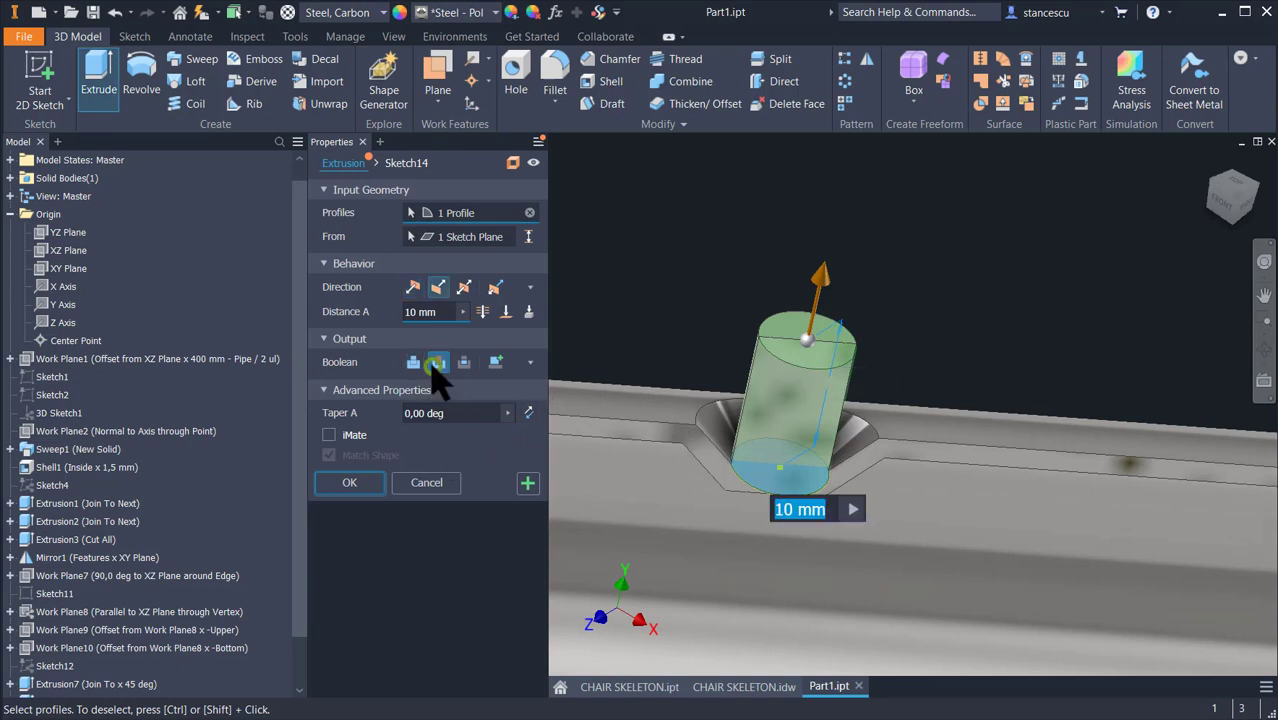
pyautogui.click(438, 362)
pyautogui.moveTo(874, 538); pyautogui.dragTo(917, 394, button='middle')
pyautogui.scroll(-4, 800, 511)
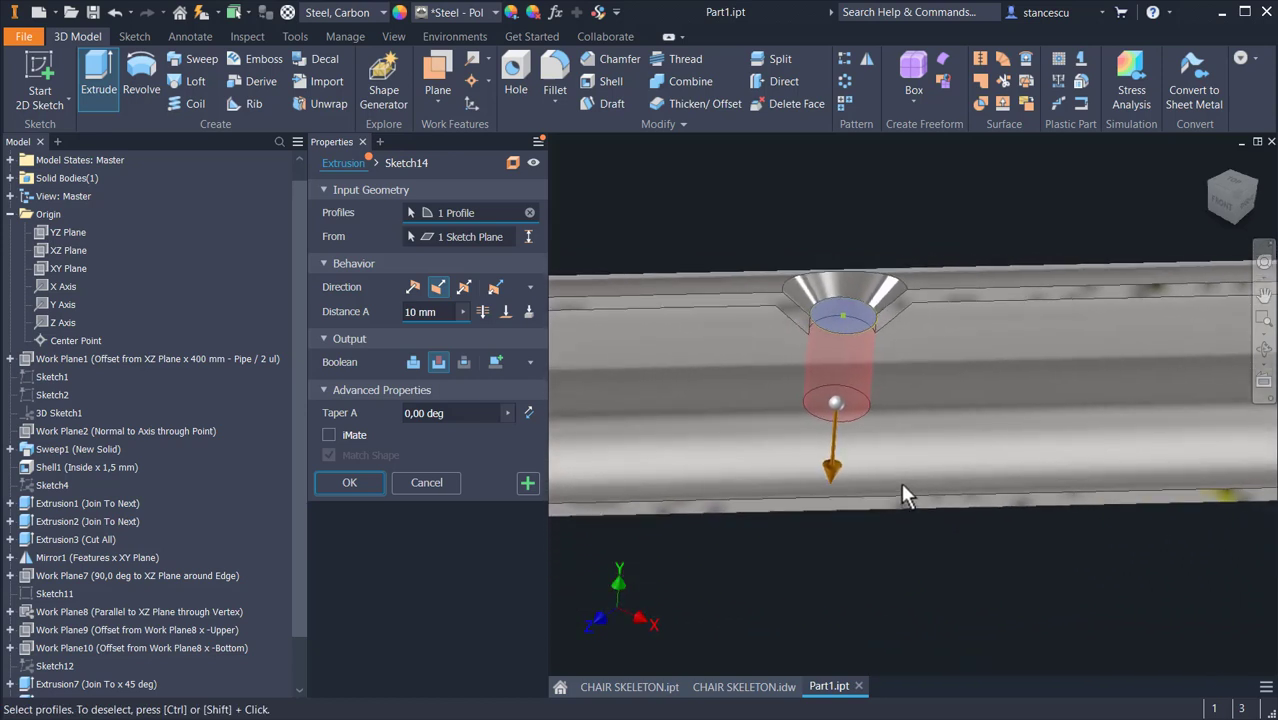
pyautogui.moveTo(866, 457); pyautogui.dragTo(862, 475)
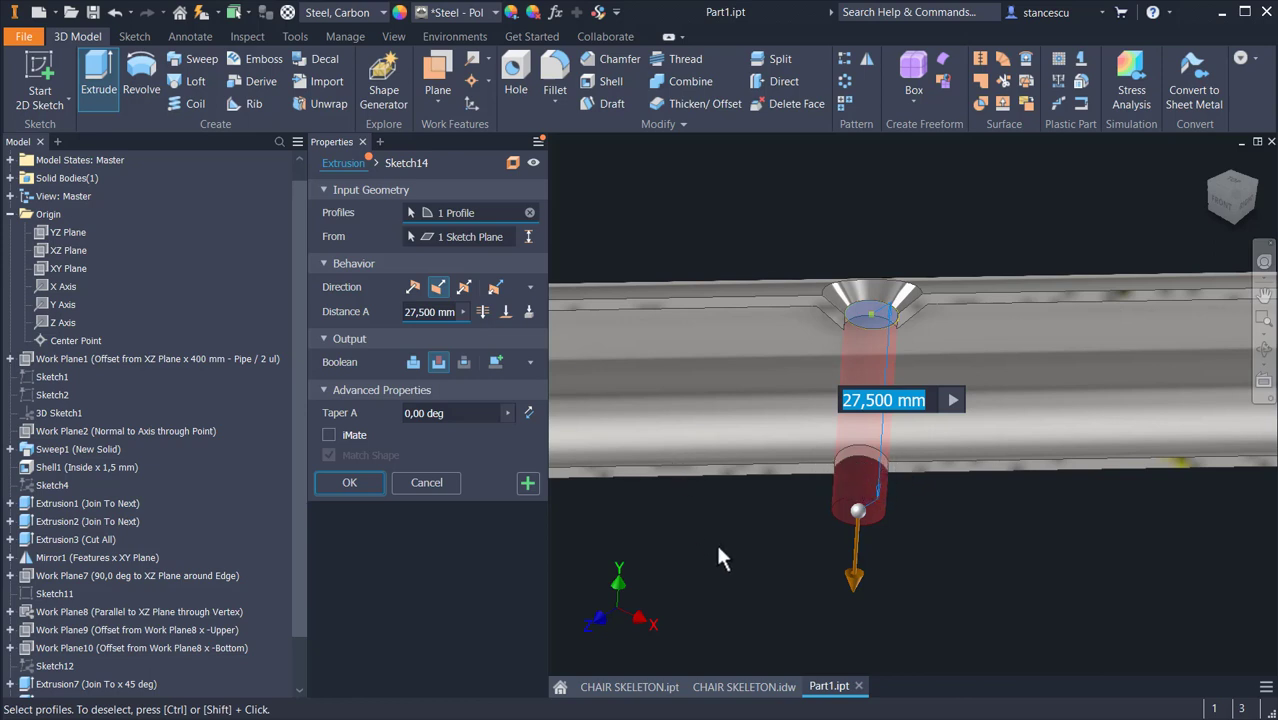
pyautogui.click(482, 313)
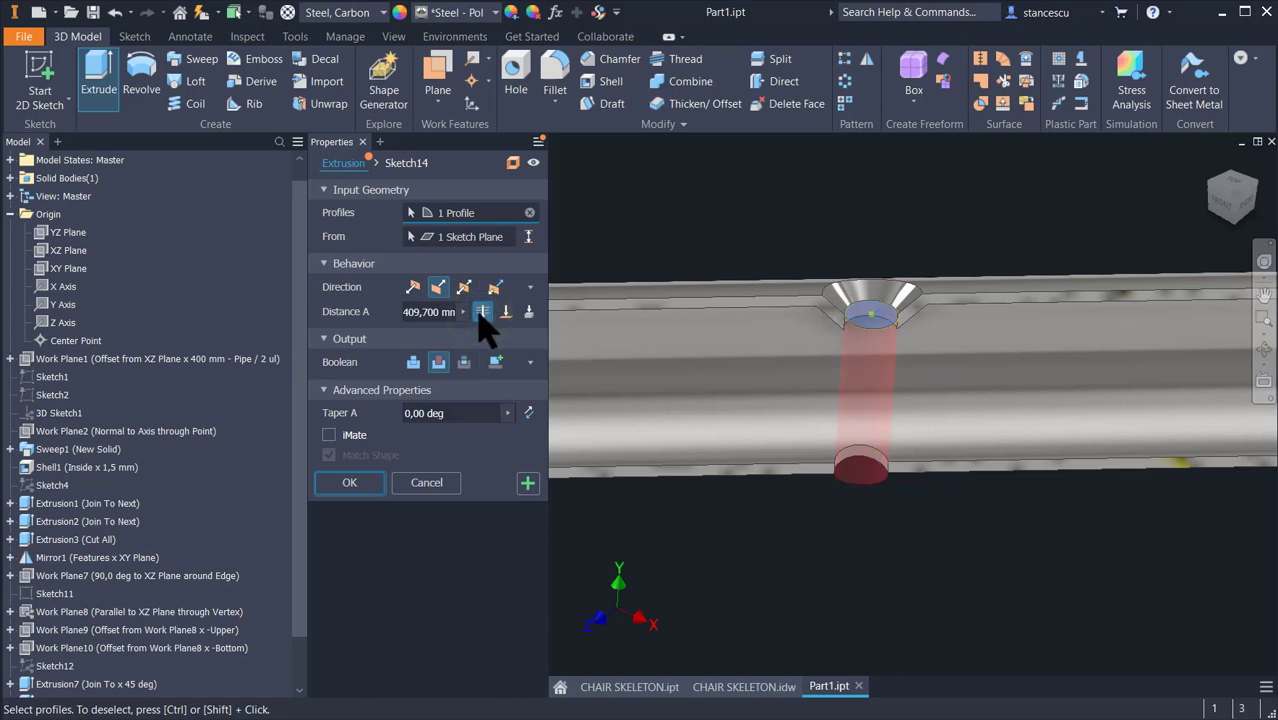
pyautogui.click(350, 483)
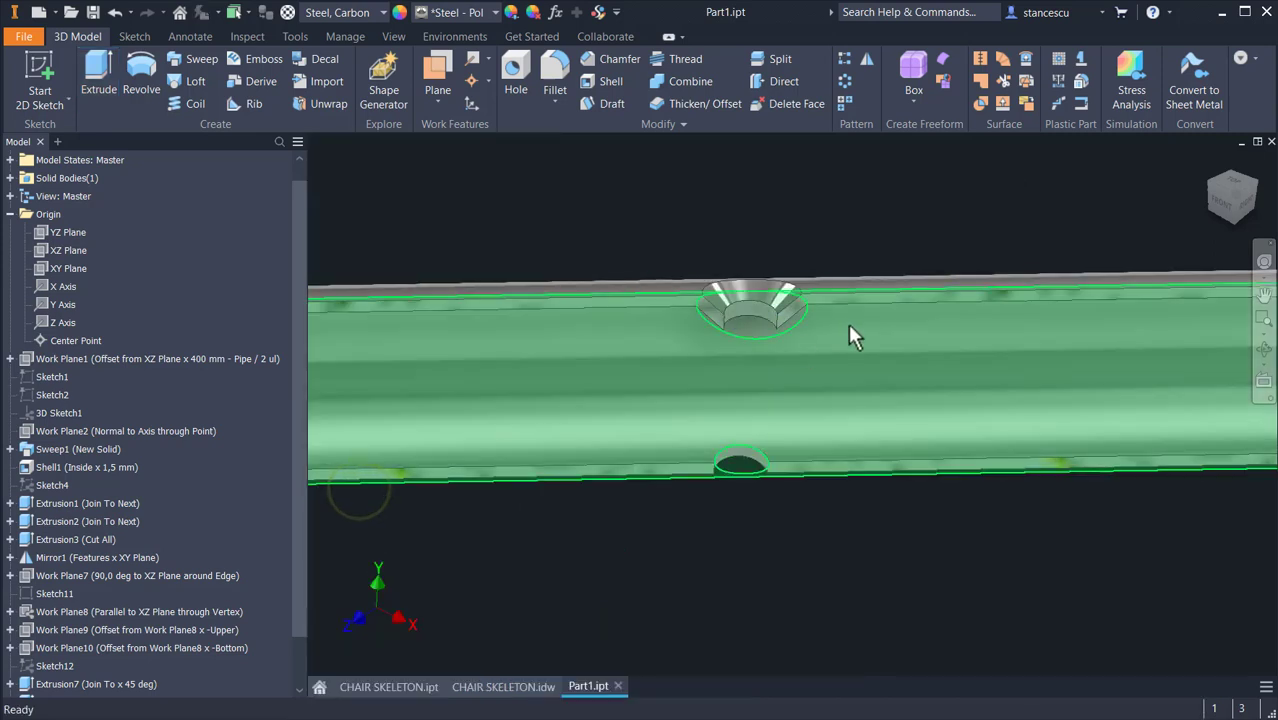
# - Fillet the outer rim edge of the conical recess with a 2 mm radius
pyautogui.keyDown('shift'); pyautogui.moveTo(862, 238); pyautogui.dragTo(940, 303, button='middle'); pyautogui.keyUp('shift')
pyautogui.scroll(-4, 850, 243)
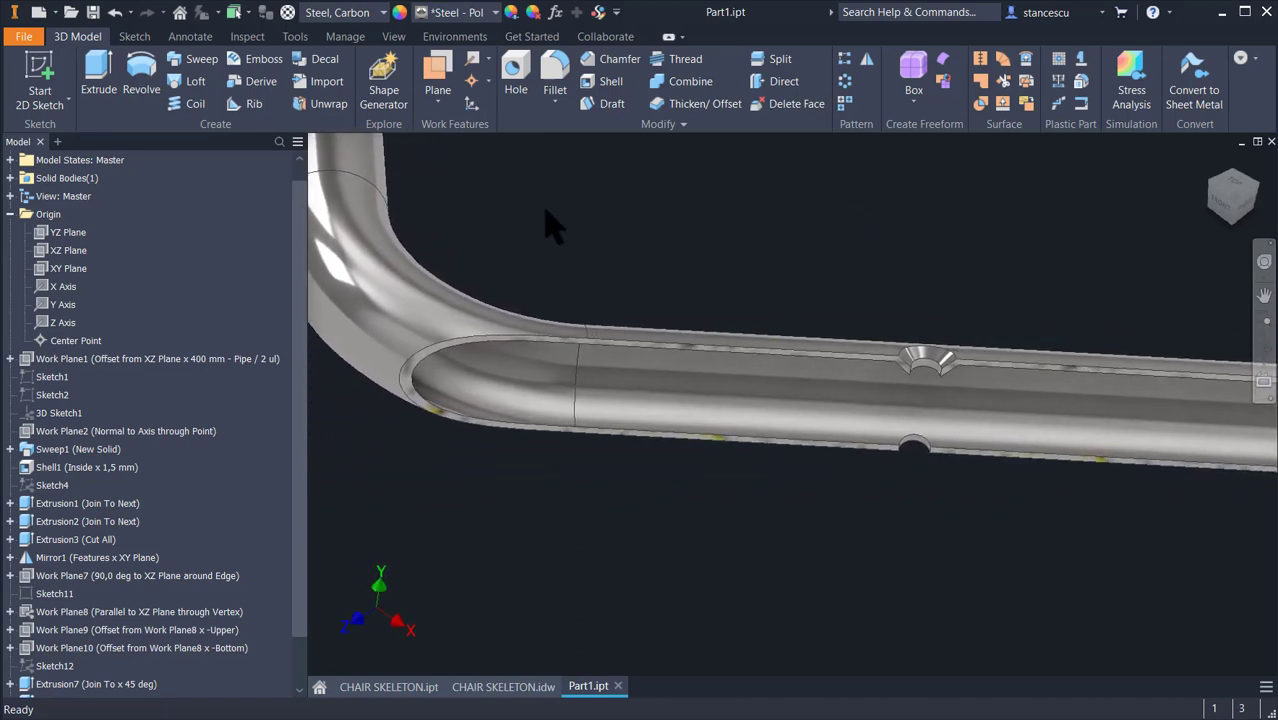
pyautogui.moveTo(586, 208); pyautogui.dragTo(530, 206, button='middle')
pyautogui.scroll(4, 873, 322)
pyautogui.keyDown('shift'); pyautogui.moveTo(873, 325); pyautogui.dragTo(870, 430, button='middle'); pyautogui.keyUp('shift')
pyautogui.click(865, 411)
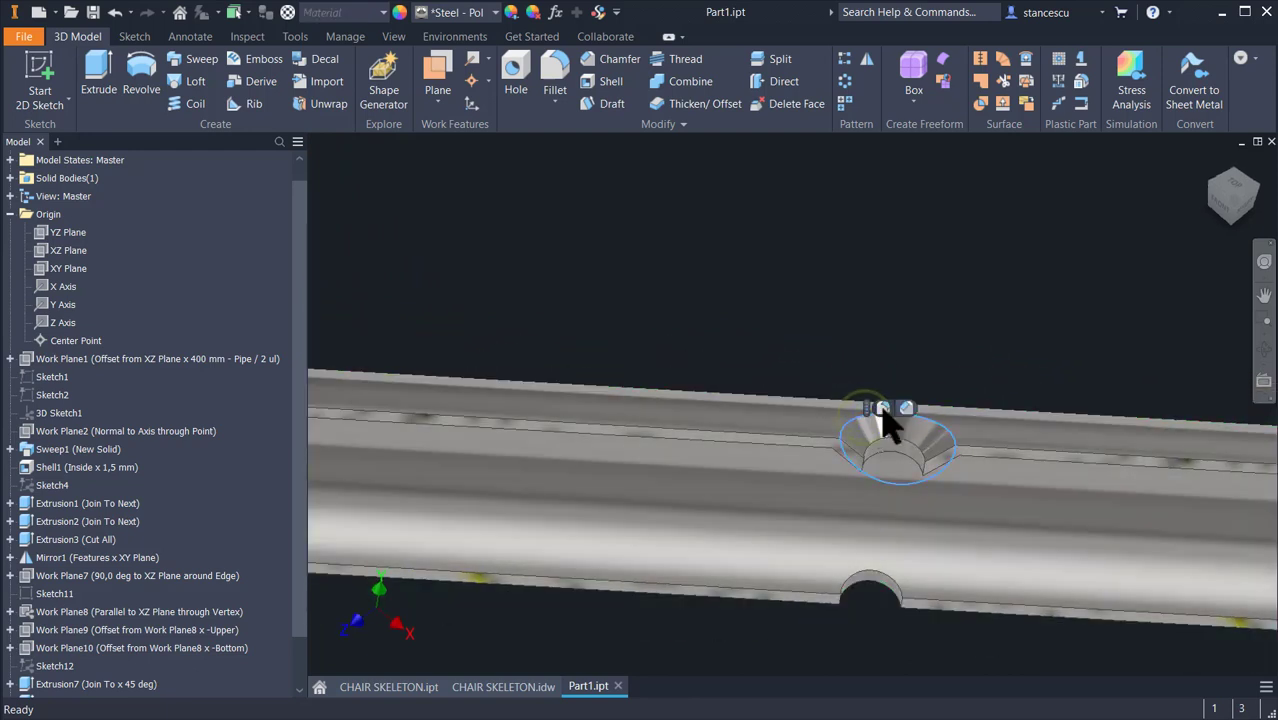
pyautogui.click(884, 410)
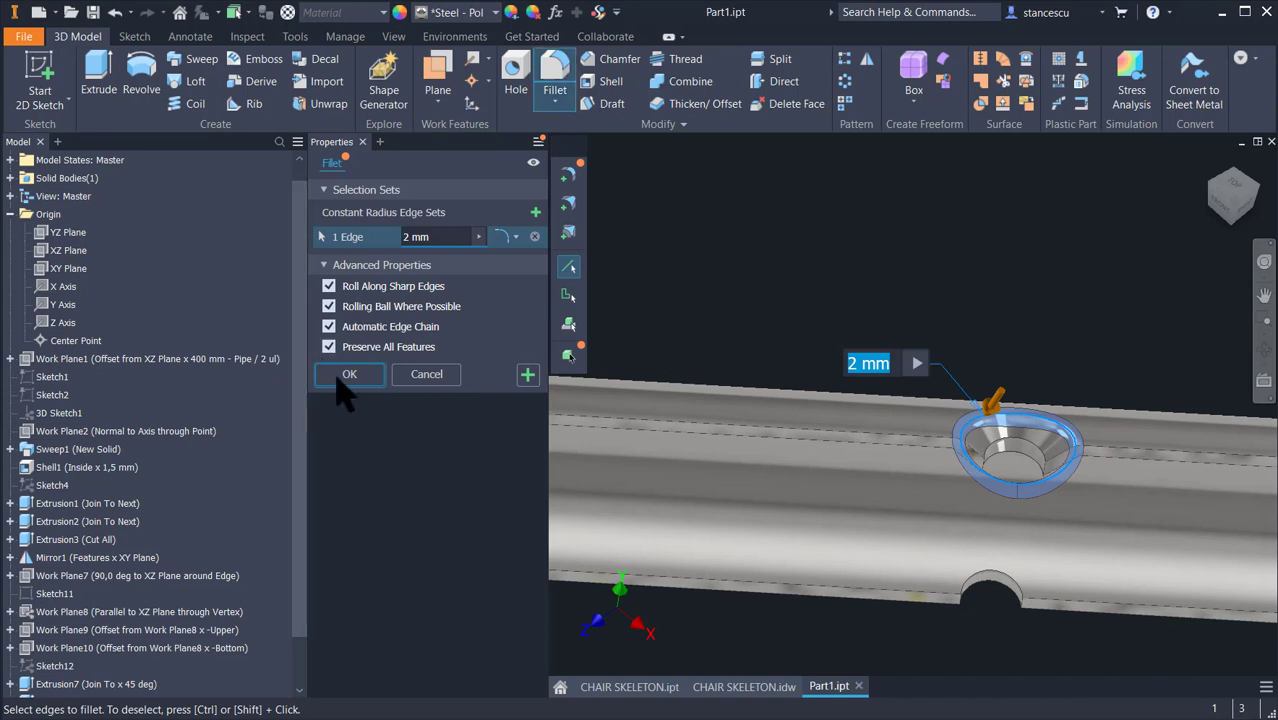
pyautogui.click(343, 378)
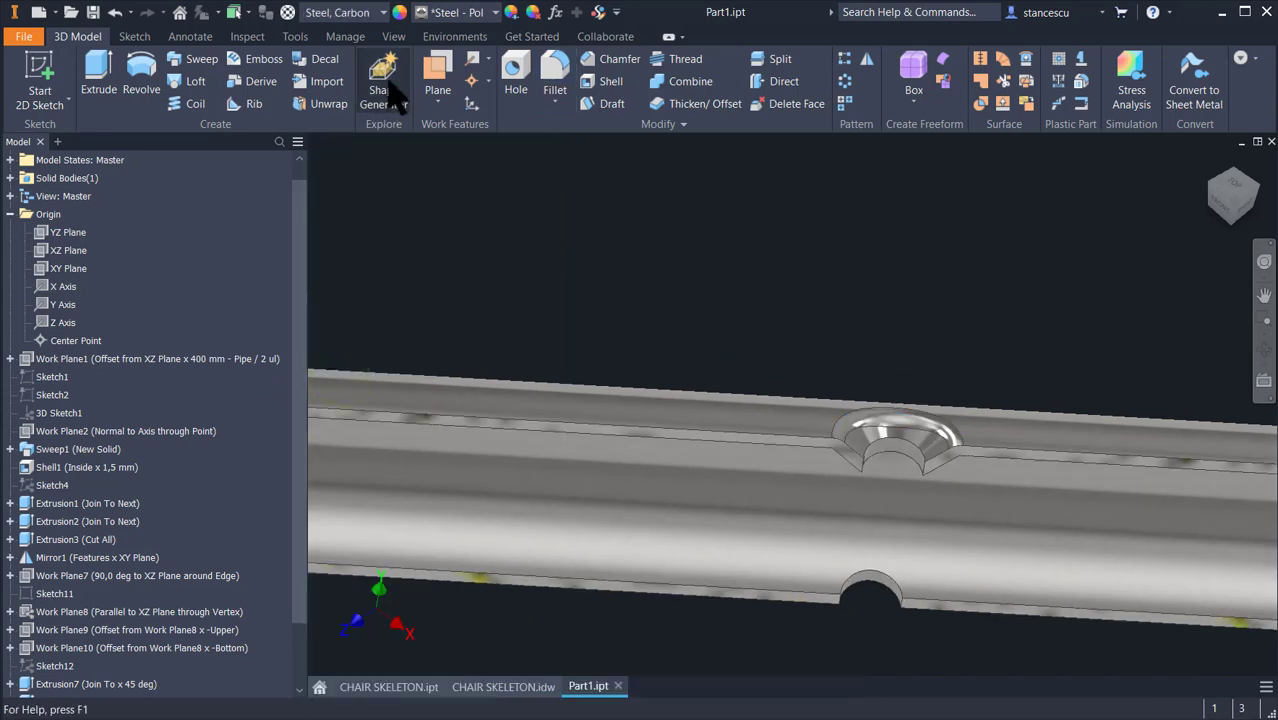
# - End the half section view, return to the home view, and examine the finished recessed hole on the complete pipe
pyautogui.click(393, 38)
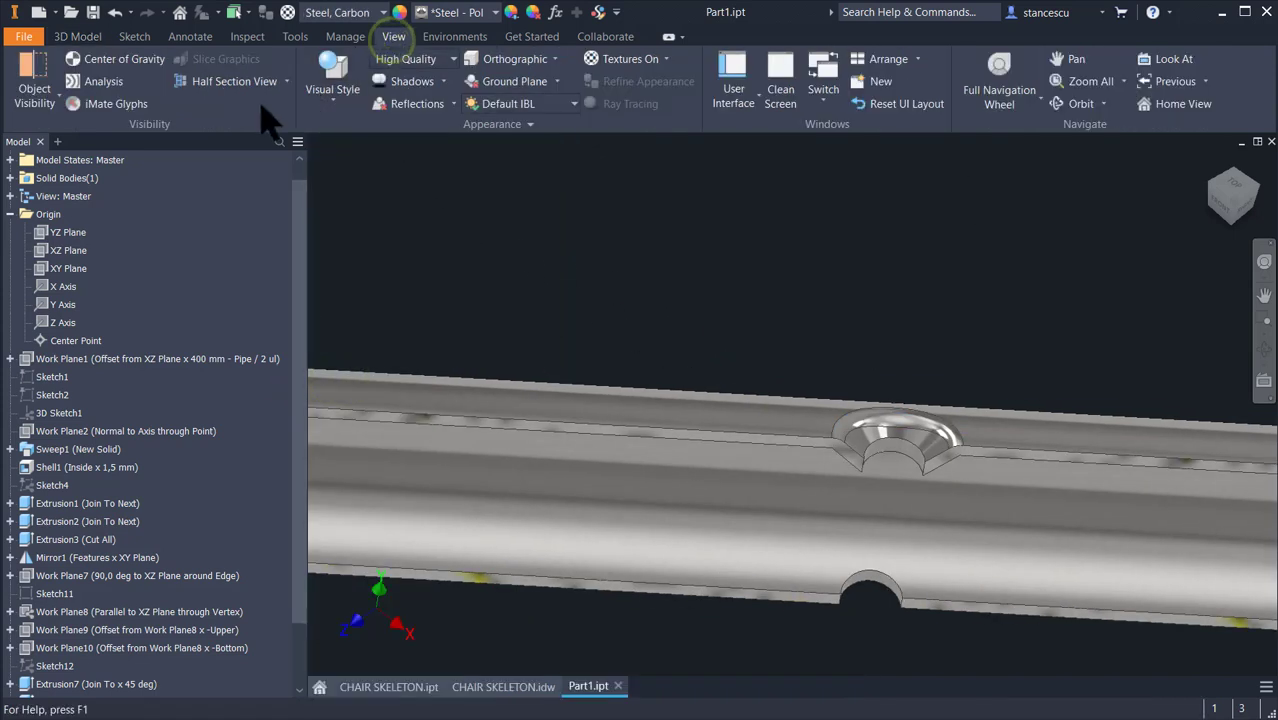
pyautogui.click(285, 84)
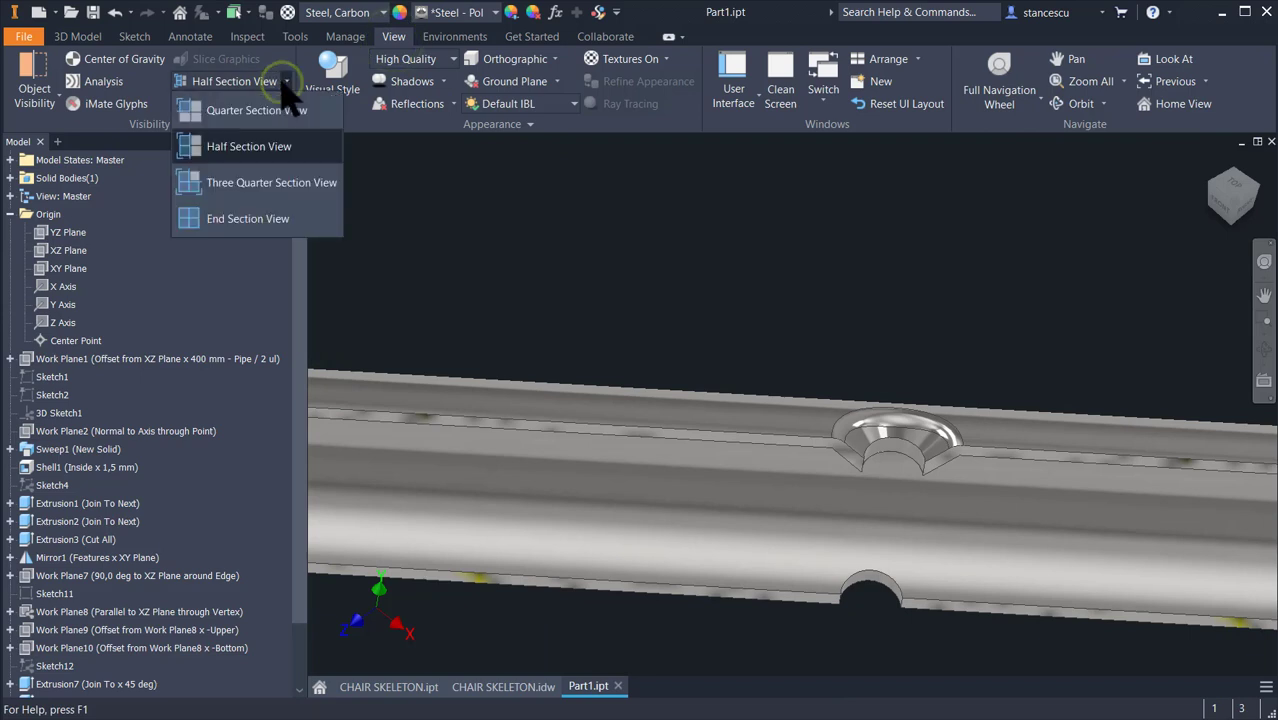
pyautogui.click(248, 219)
pyautogui.press('F6')
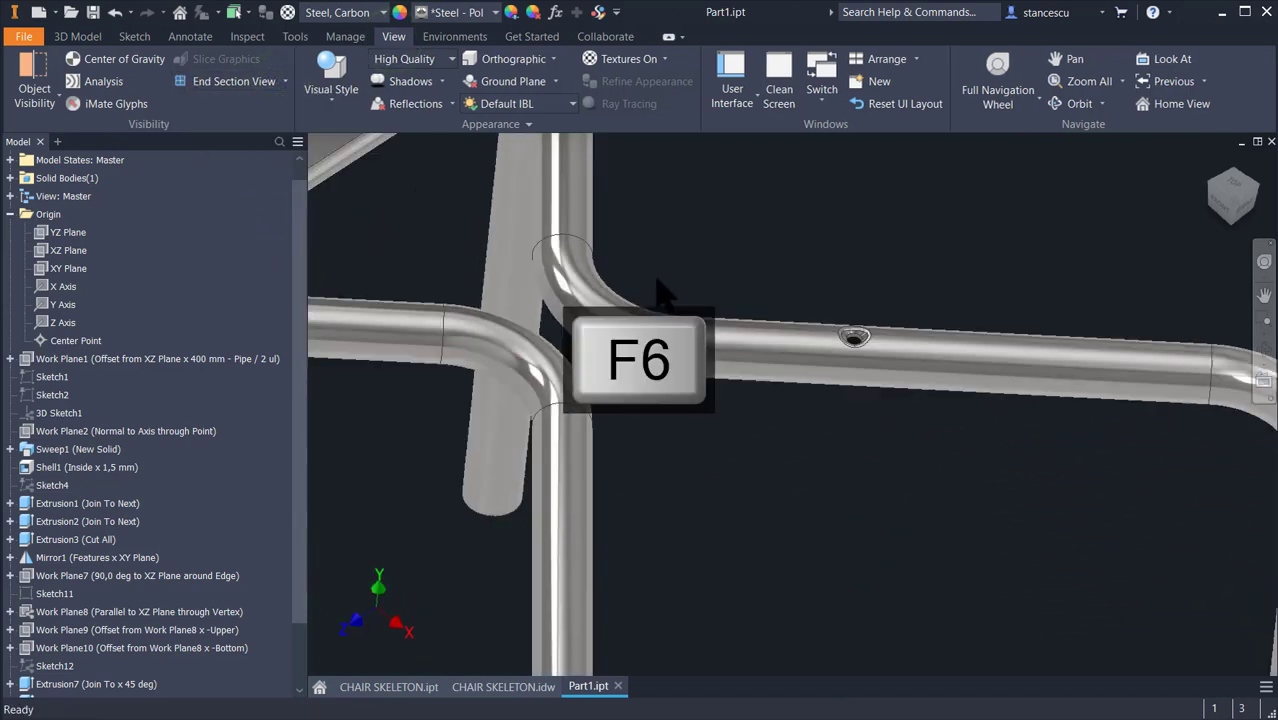
pyautogui.scroll(5, 884, 365)
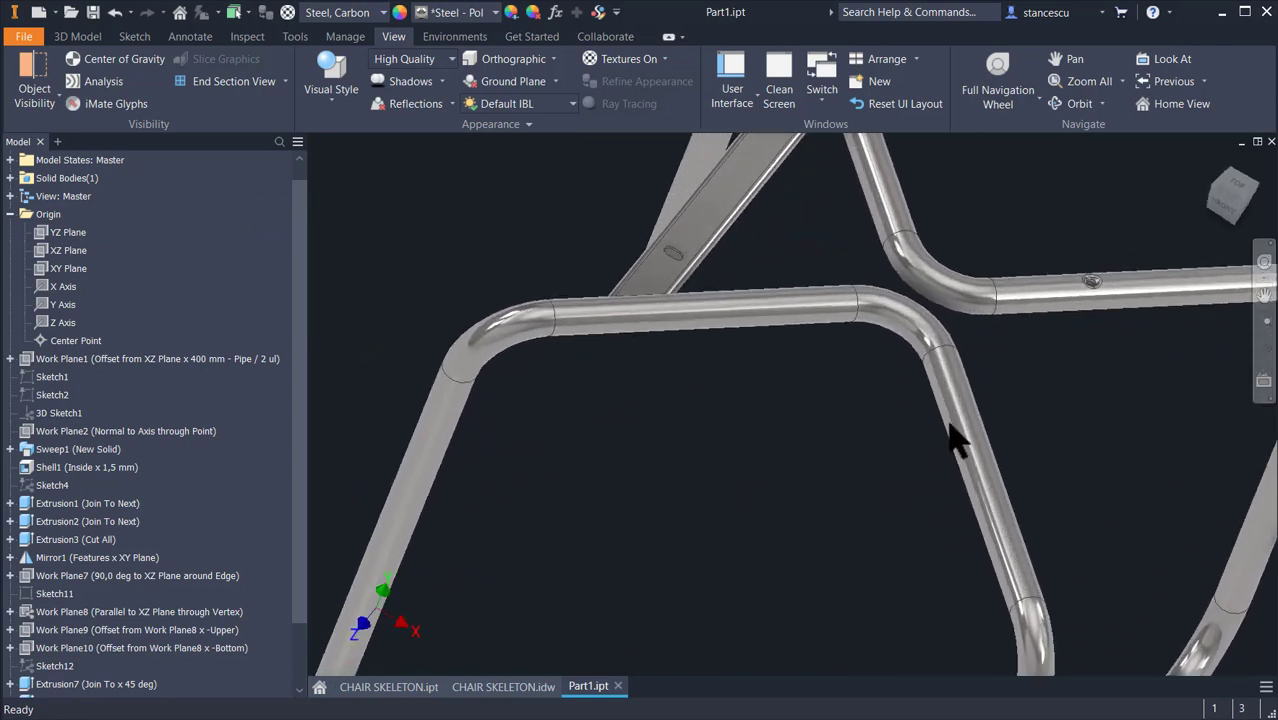
pyautogui.scroll(2, 950, 424)
pyautogui.keyDown('shift'); pyautogui.moveTo(950, 424); pyautogui.dragTo(1038, 390, button='middle'); pyautogui.keyUp('shift')
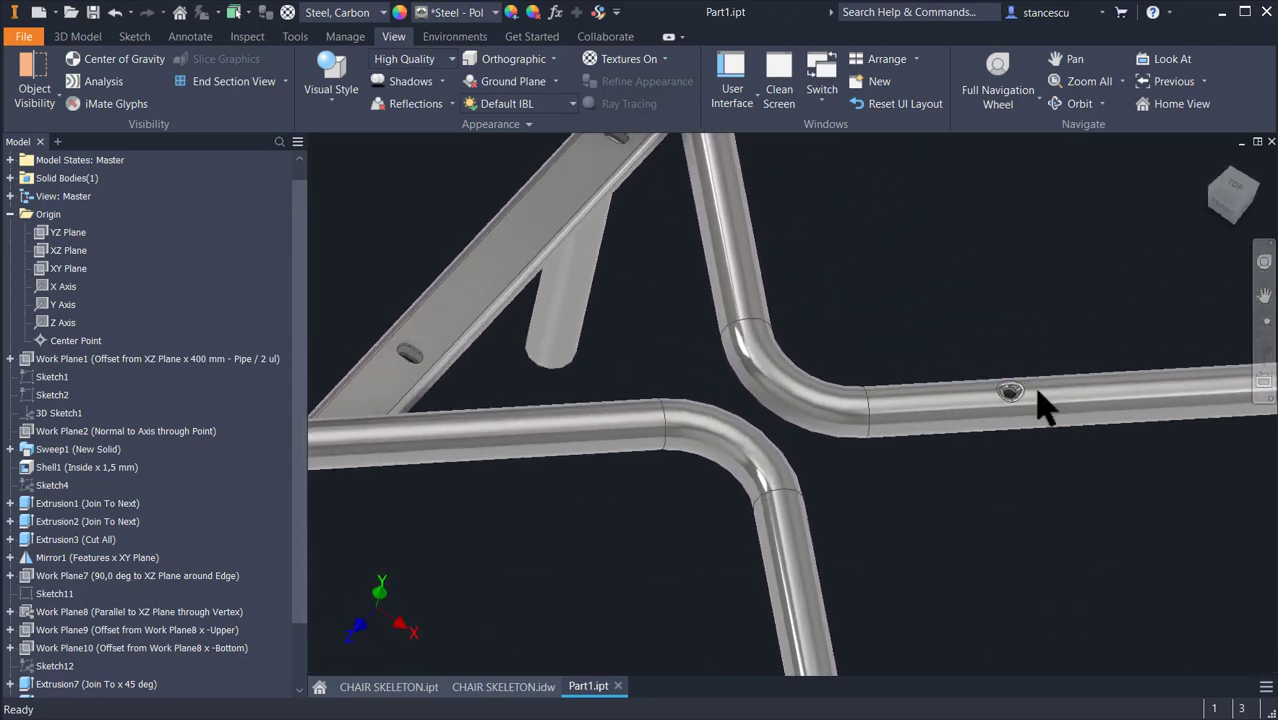
pyautogui.scroll(5, 1043, 405)
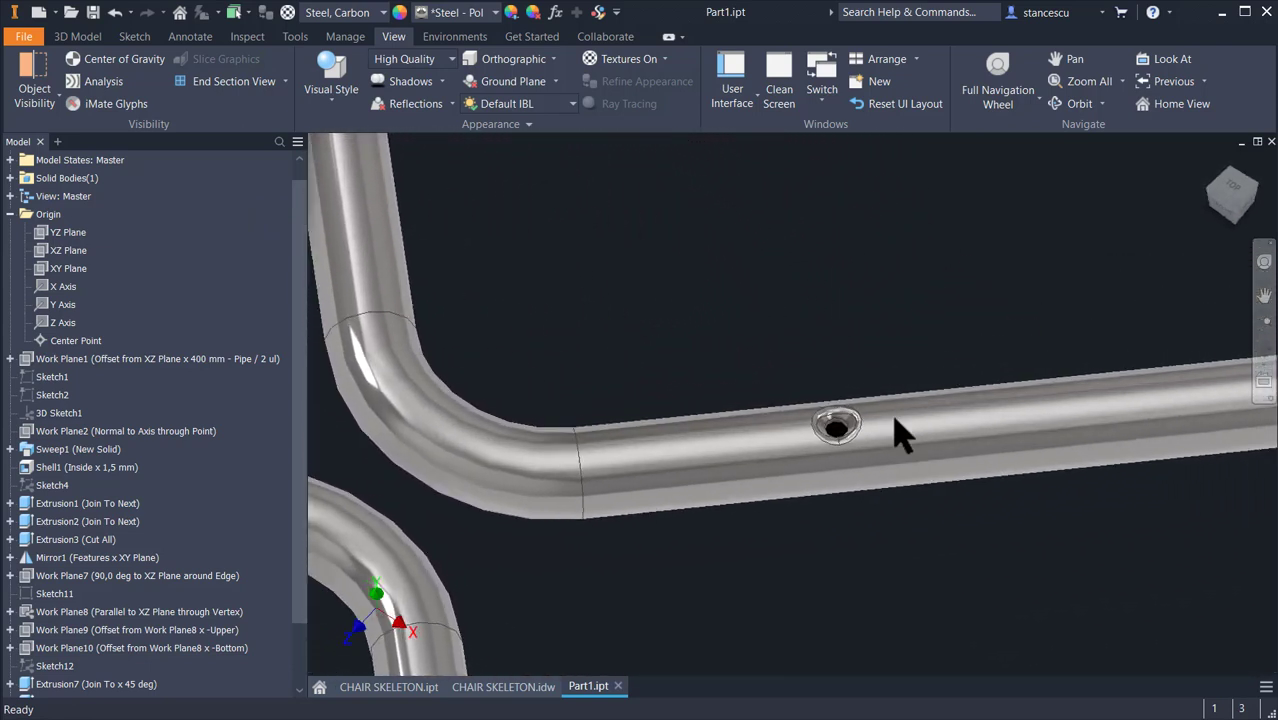
pyautogui.scroll(6, 813, 337)
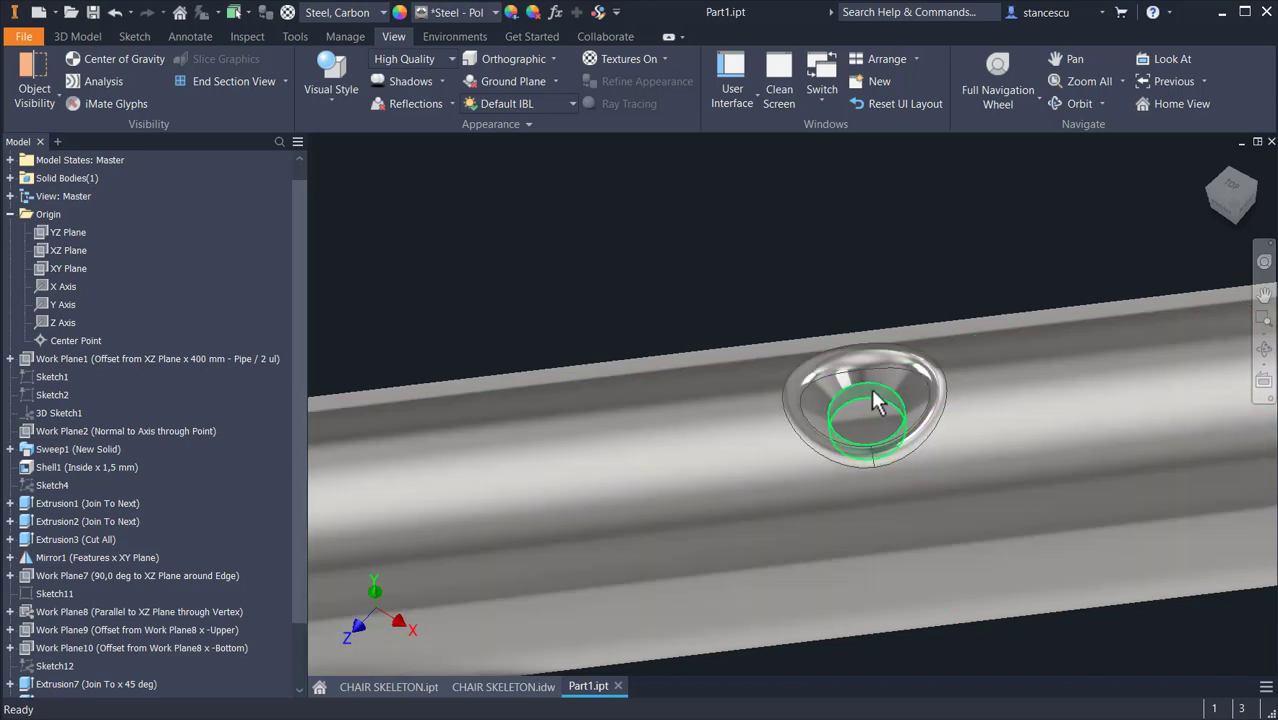
pyautogui.scroll(-2, 555, 256)
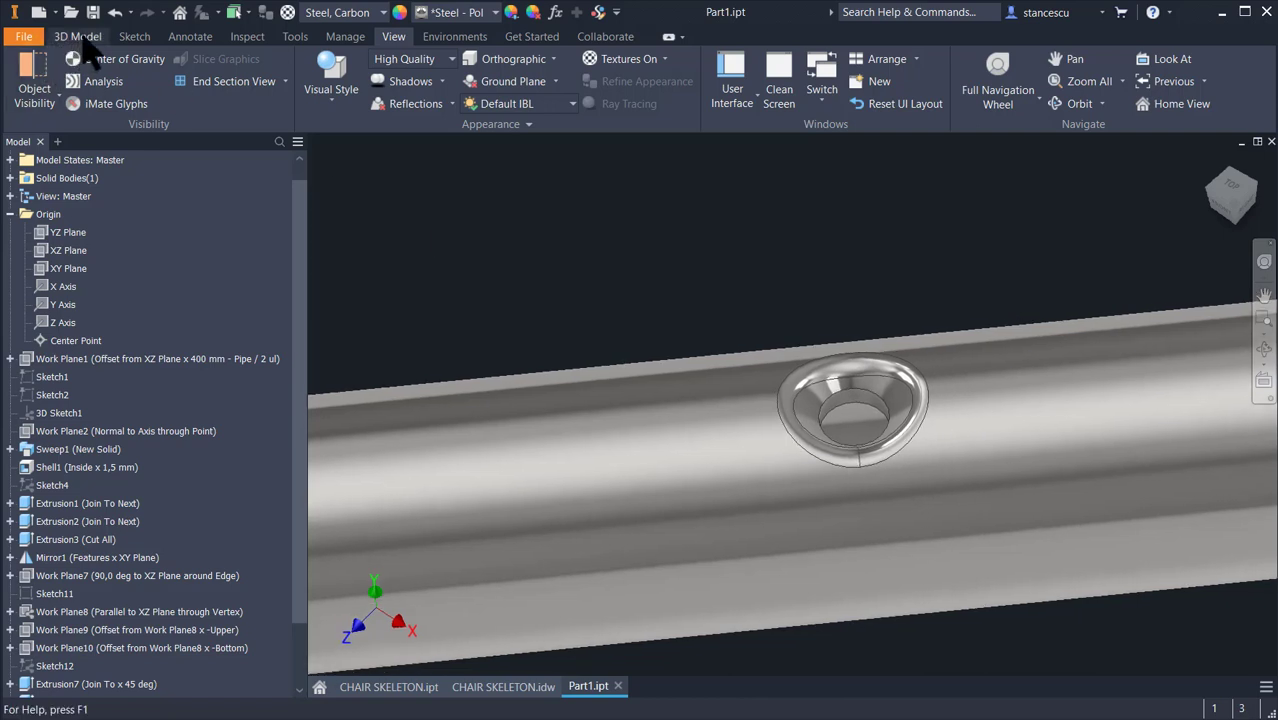
# - Mirror Extrusion7, Extrusion8, Extrusion9 and Fillet2 about the XY Plane to repeat the recessed screw hole on the opposite pipe
pyautogui.click(81, 38)
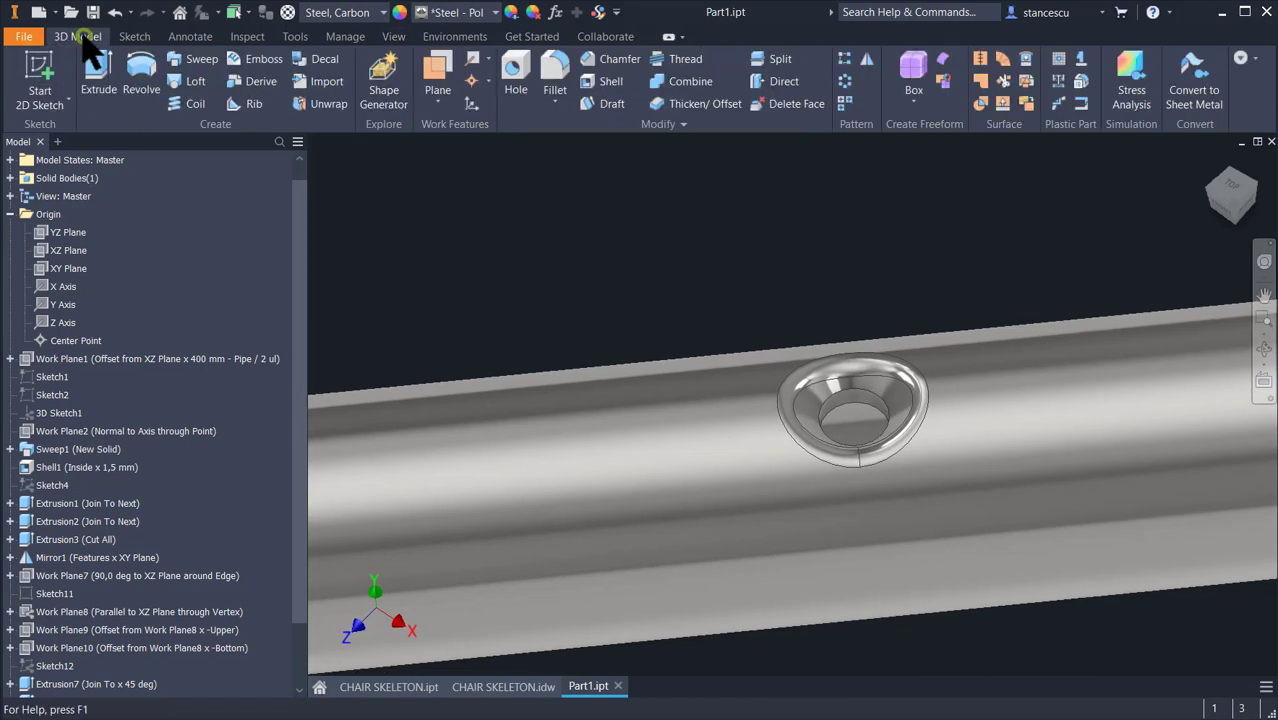
pyautogui.click(866, 62)
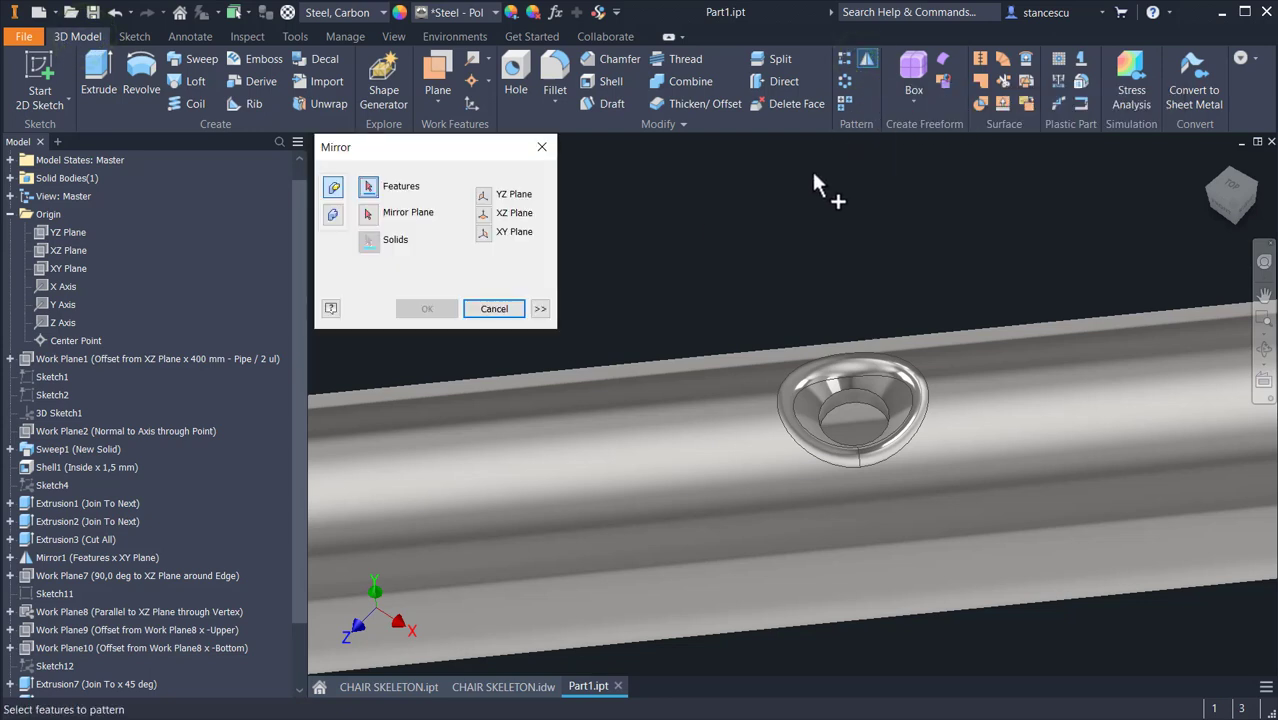
pyautogui.scroll(-2, 800, 190)
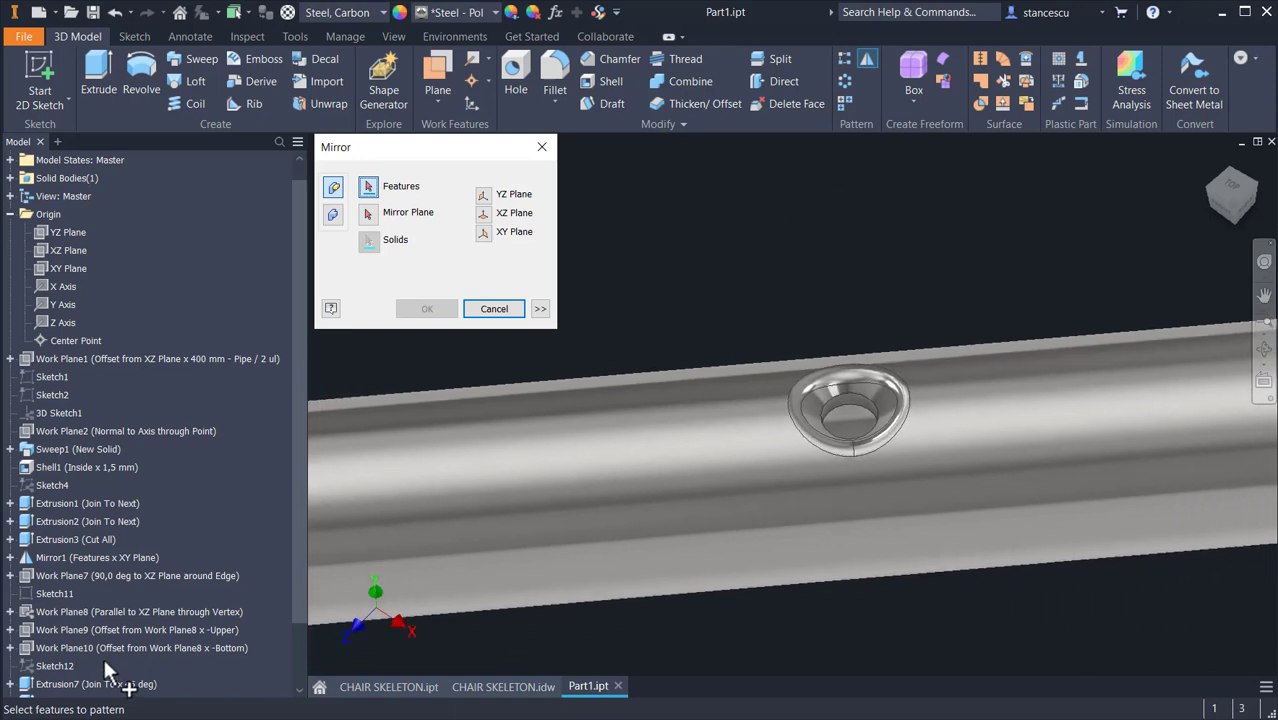
pyautogui.scroll(-2, 118, 579)
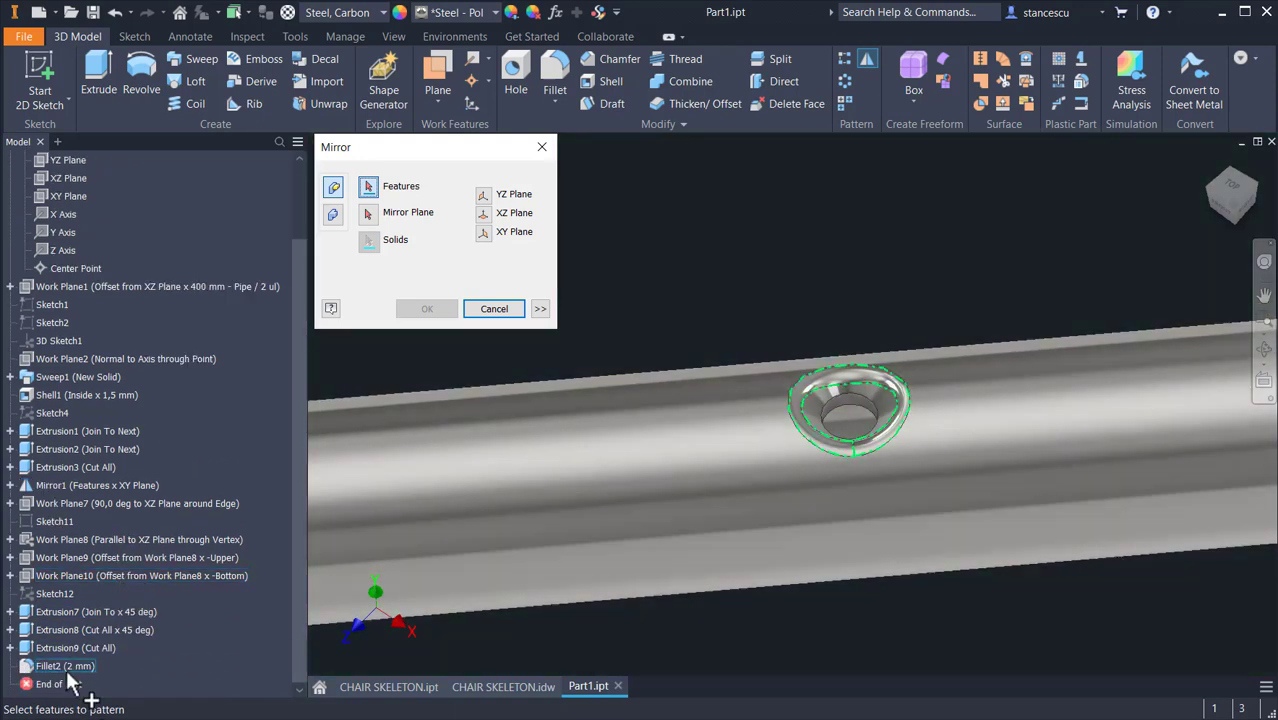
pyautogui.click(66, 666)
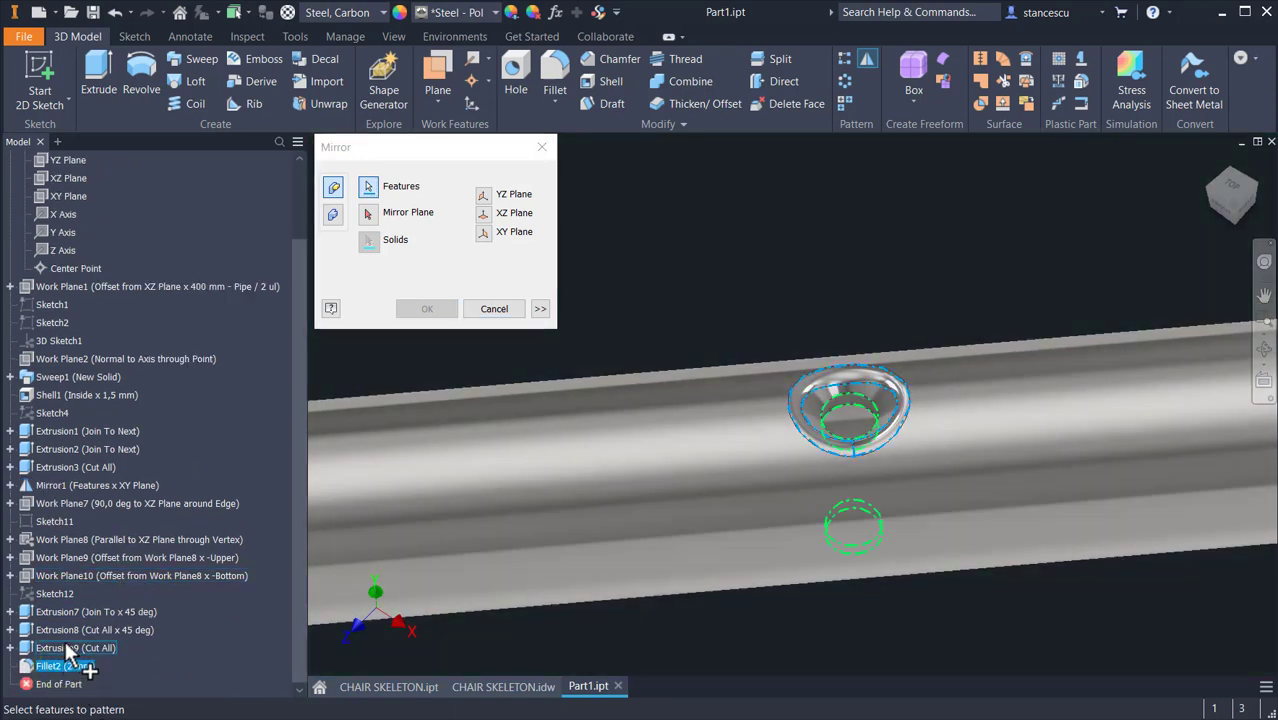
pyautogui.keyDown('ctrl'); pyautogui.click(62, 648); pyautogui.keyUp('ctrl')
pyautogui.keyDown('ctrl'); pyautogui.click(65, 630); pyautogui.keyUp('ctrl')
pyautogui.keyDown('ctrl'); pyautogui.click(80, 613); pyautogui.keyUp('ctrl')
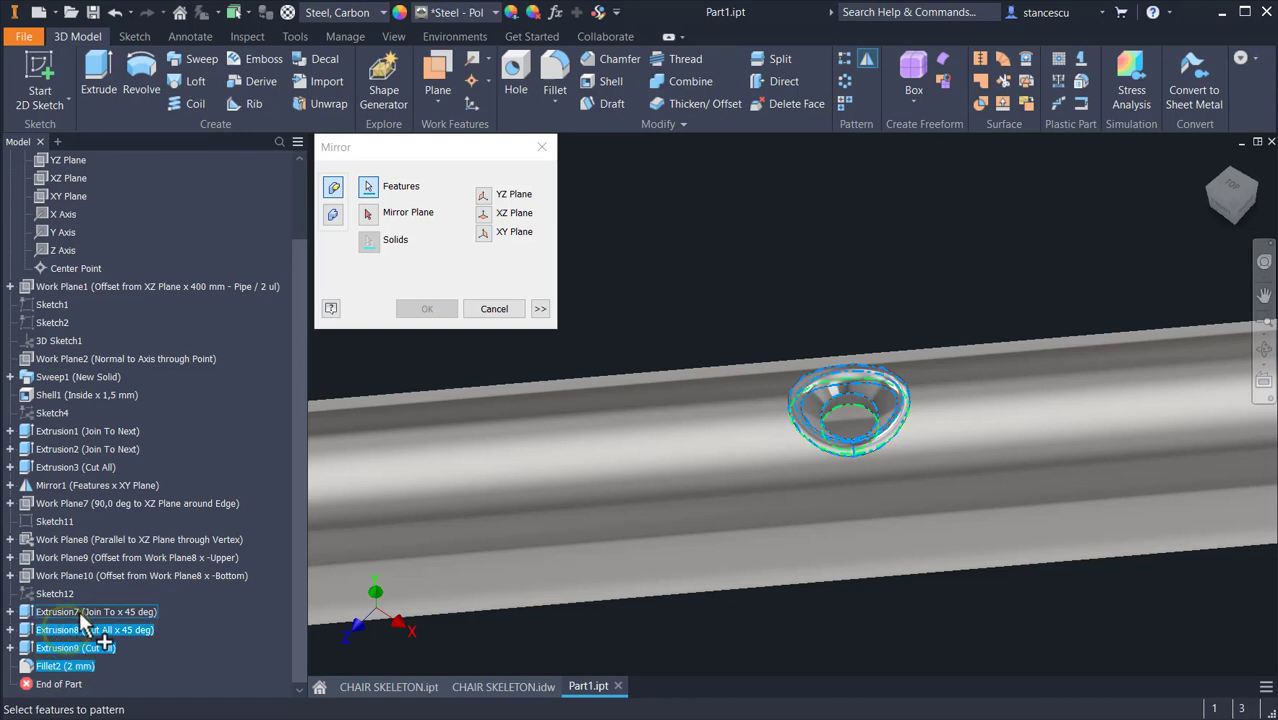
pyautogui.keyDown('ctrl'); pyautogui.click(80, 613); pyautogui.keyUp('ctrl')
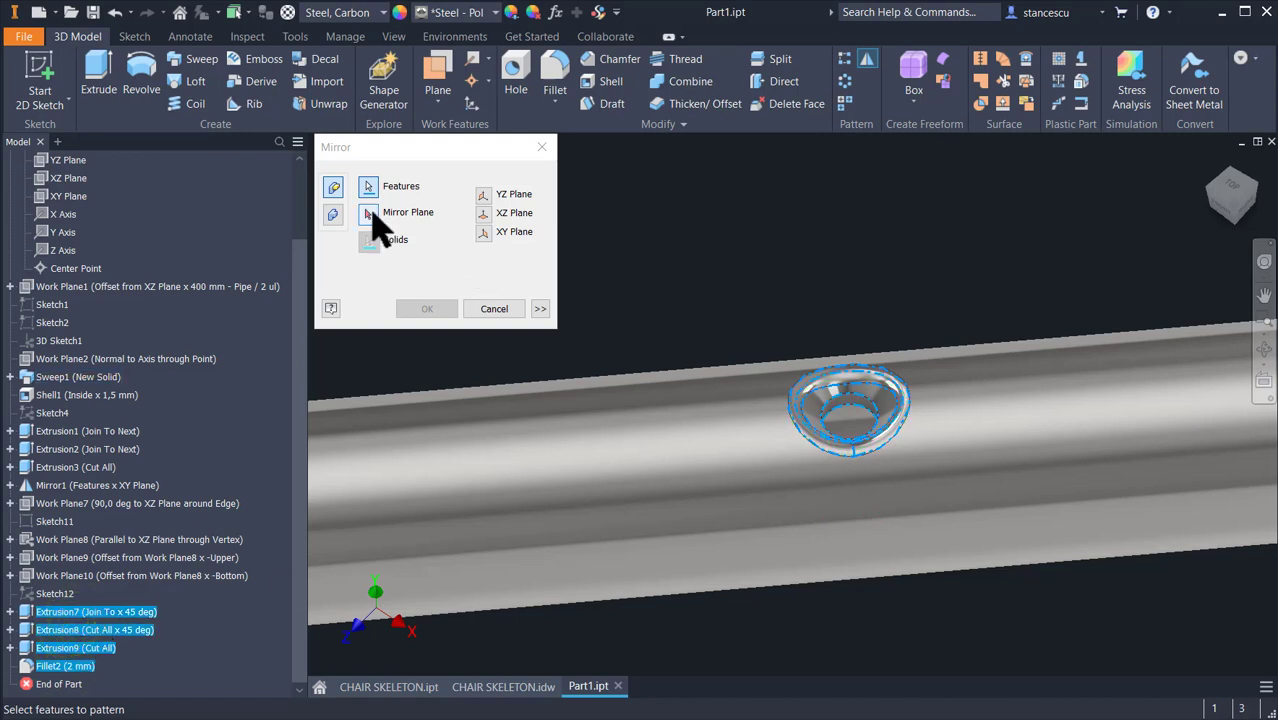
pyautogui.click(372, 215)
pyautogui.scroll(-4, 652, 291)
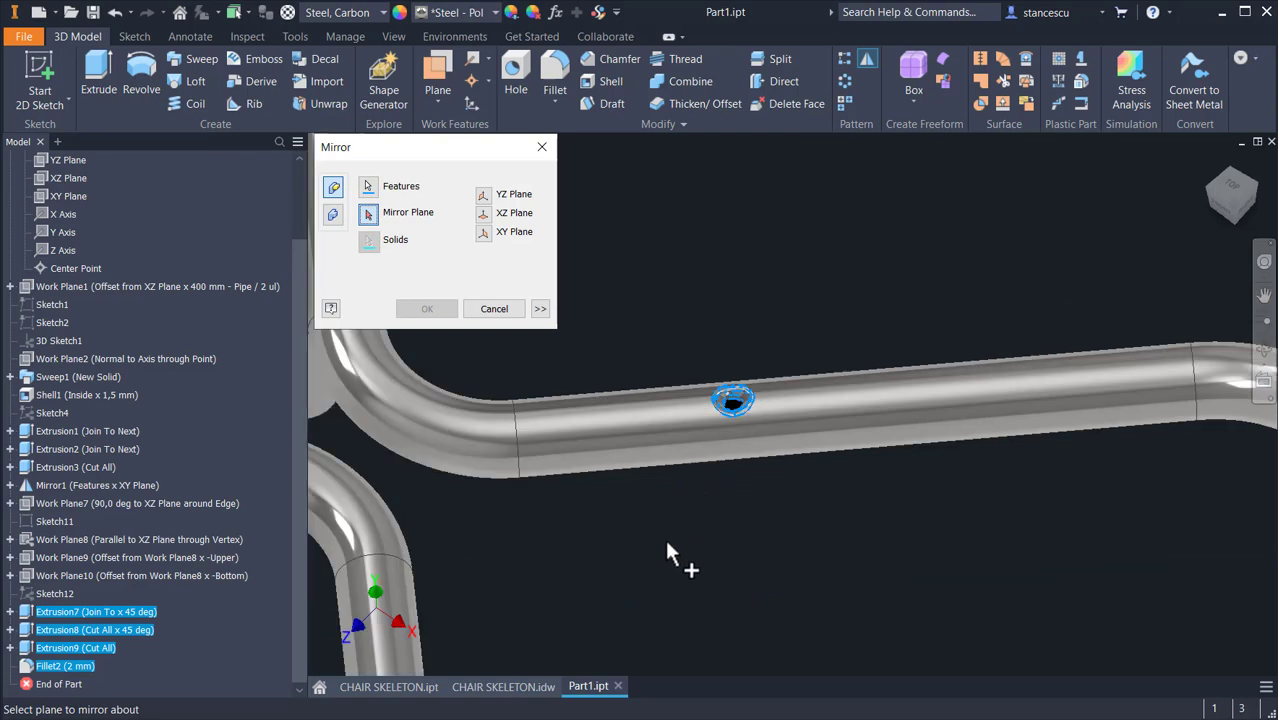
pyautogui.keyDown('shift'); pyautogui.moveTo(685, 556); pyautogui.dragTo(825, 362, button='middle'); pyautogui.keyUp('shift')
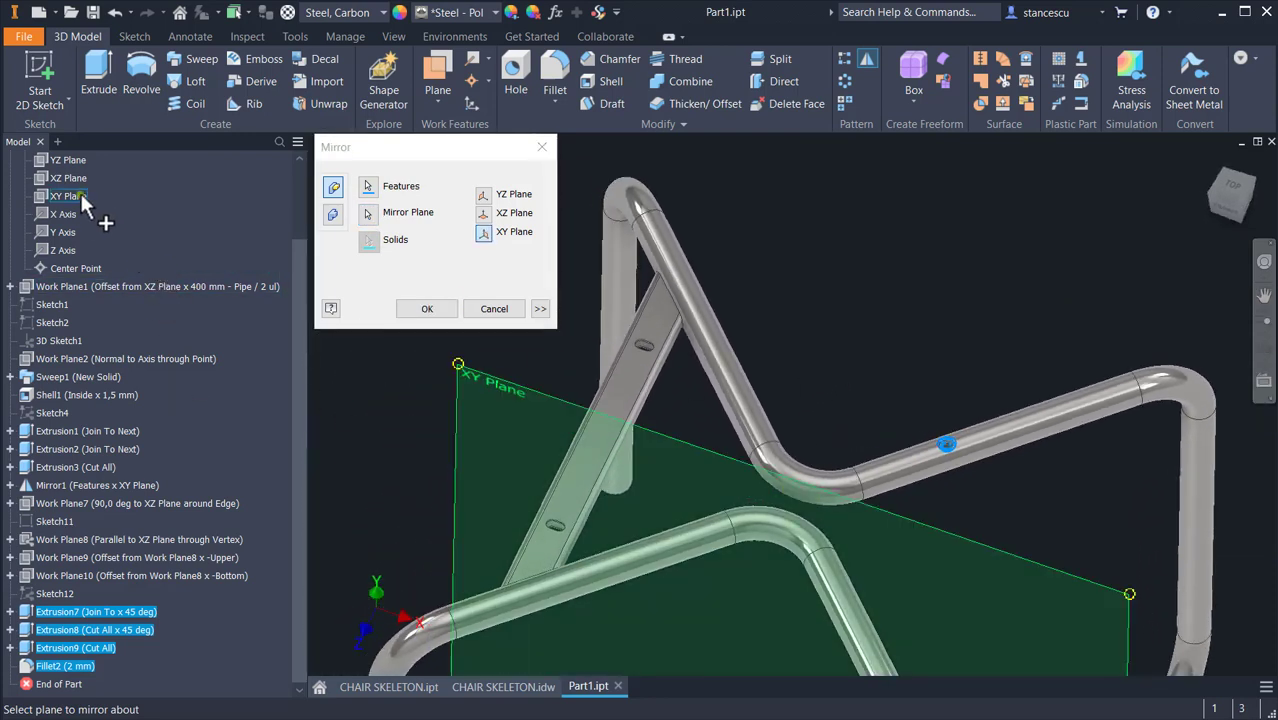
pyautogui.click(80, 195)
pyautogui.keyDown('shift'); pyautogui.moveTo(905, 492); pyautogui.dragTo(745, 415, button='middle'); pyautogui.keyUp('shift')
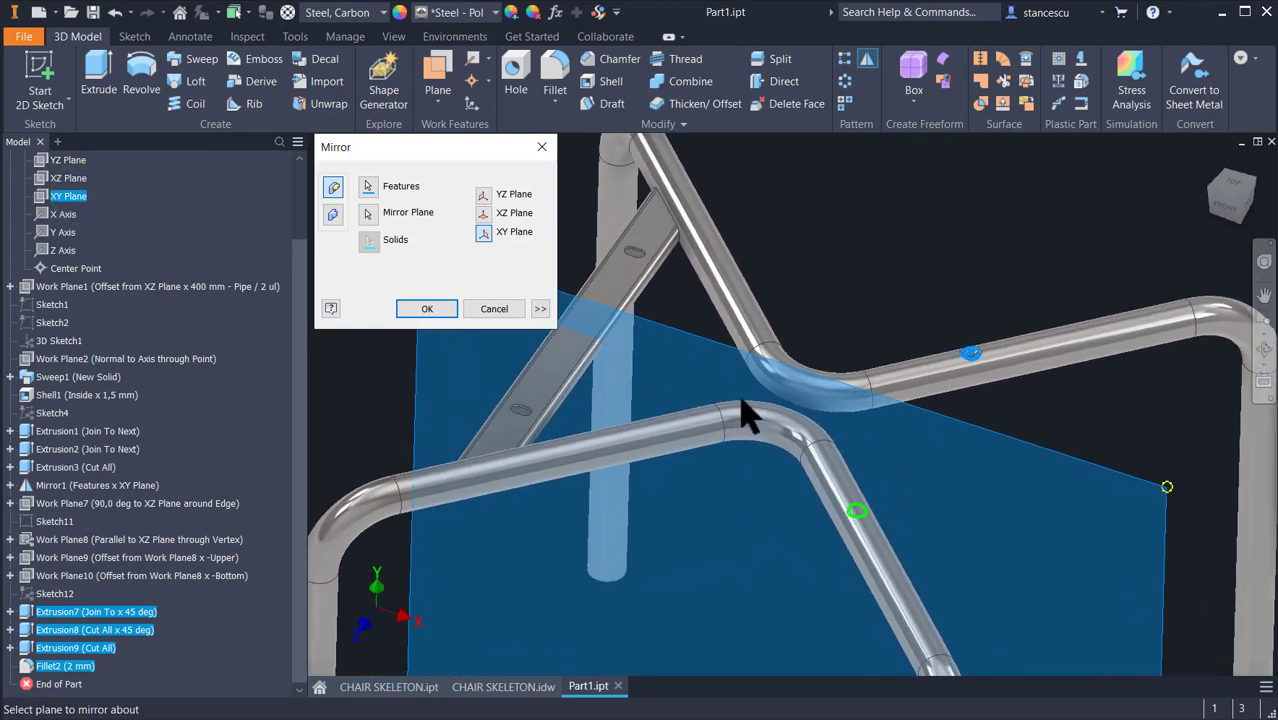
pyautogui.click(428, 309)
pyautogui.scroll(2, 950, 560)
pyautogui.scroll(4, 950, 548)
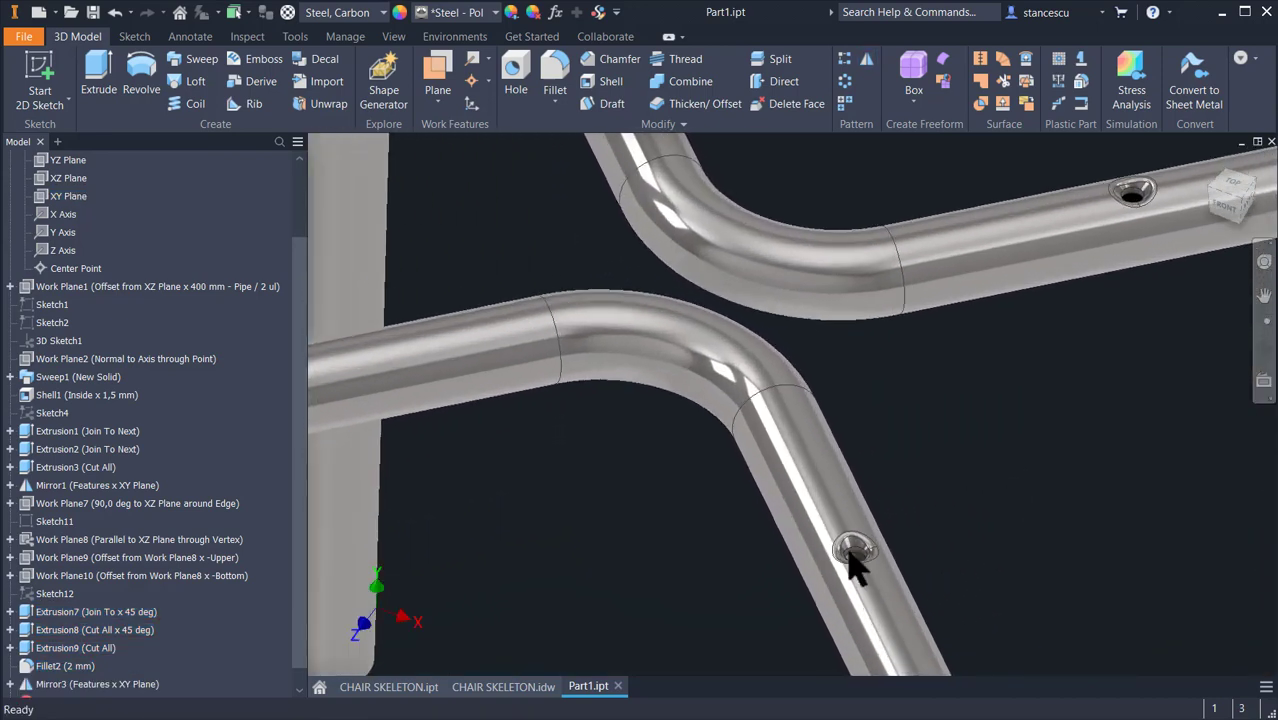
pyautogui.keyDown('shift'); pyautogui.moveTo(948, 503); pyautogui.dragTo(878, 440, button='middle'); pyautogui.keyUp('shift')
pyautogui.press('F6')
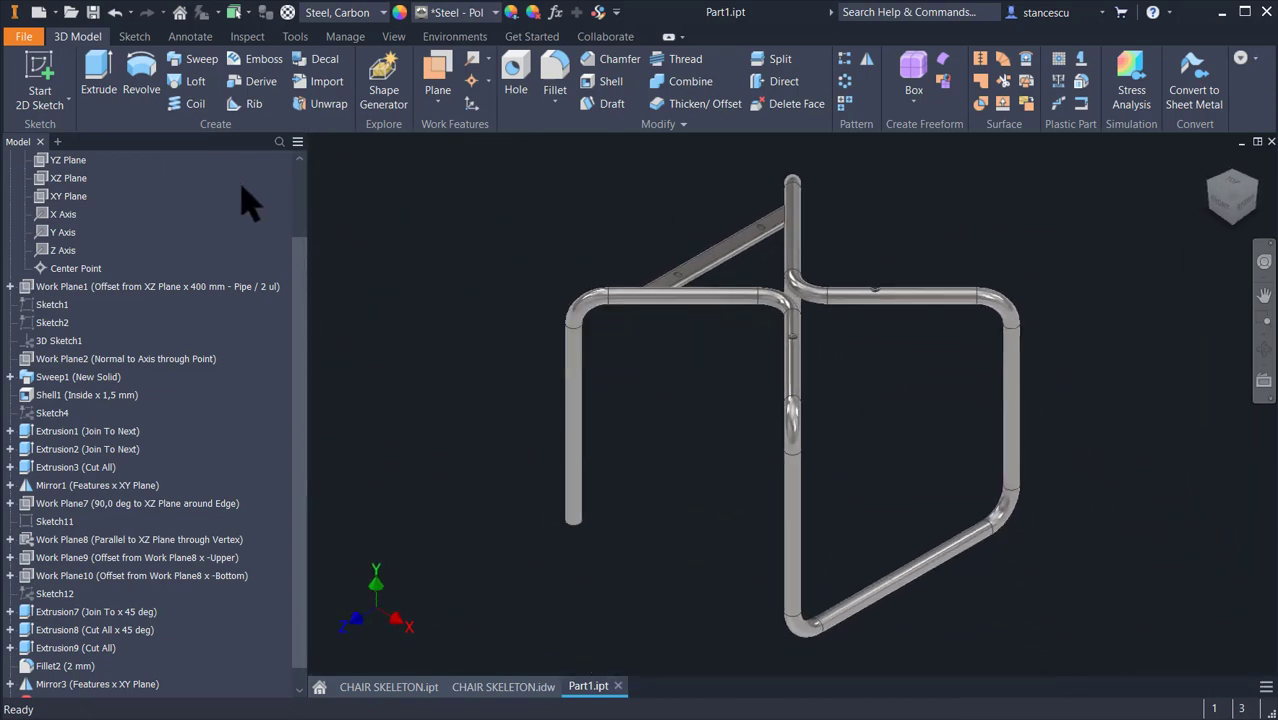
# - Update the physical properties in the iProperties of Part1.ipt and copy the part's volume value
pyautogui.scroll(2, 301, 212)
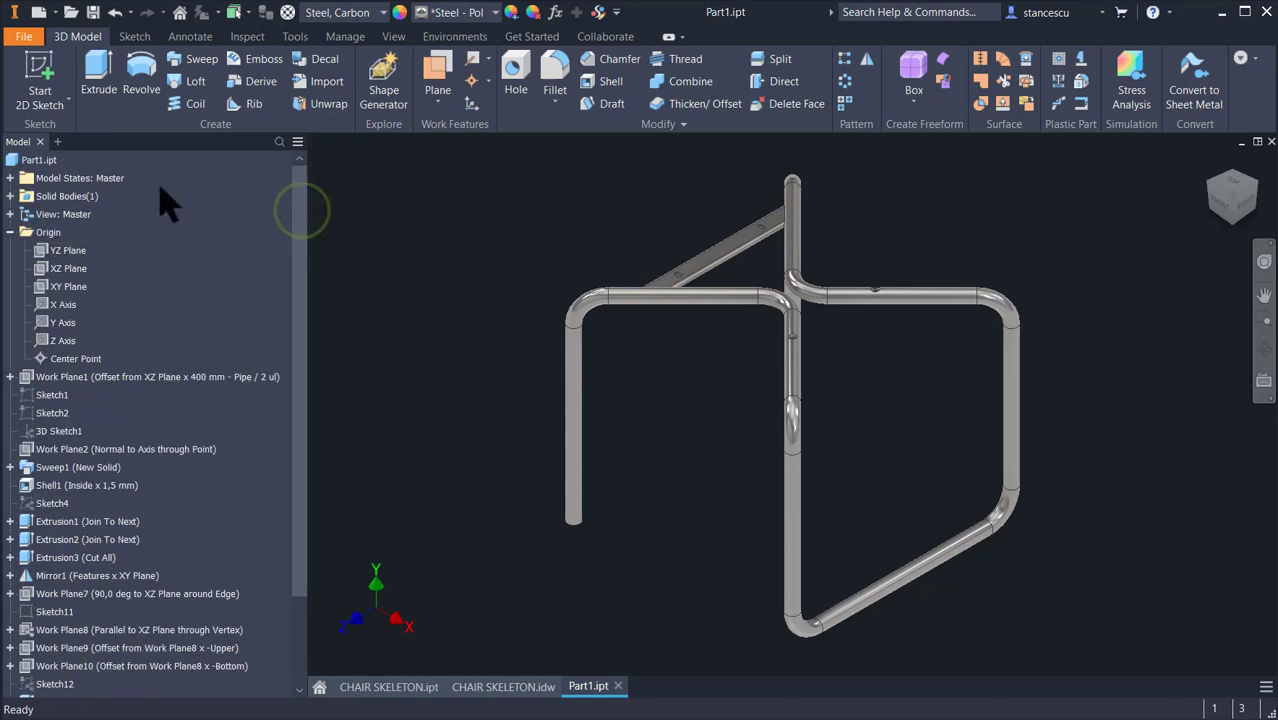
pyautogui.click(38, 160)
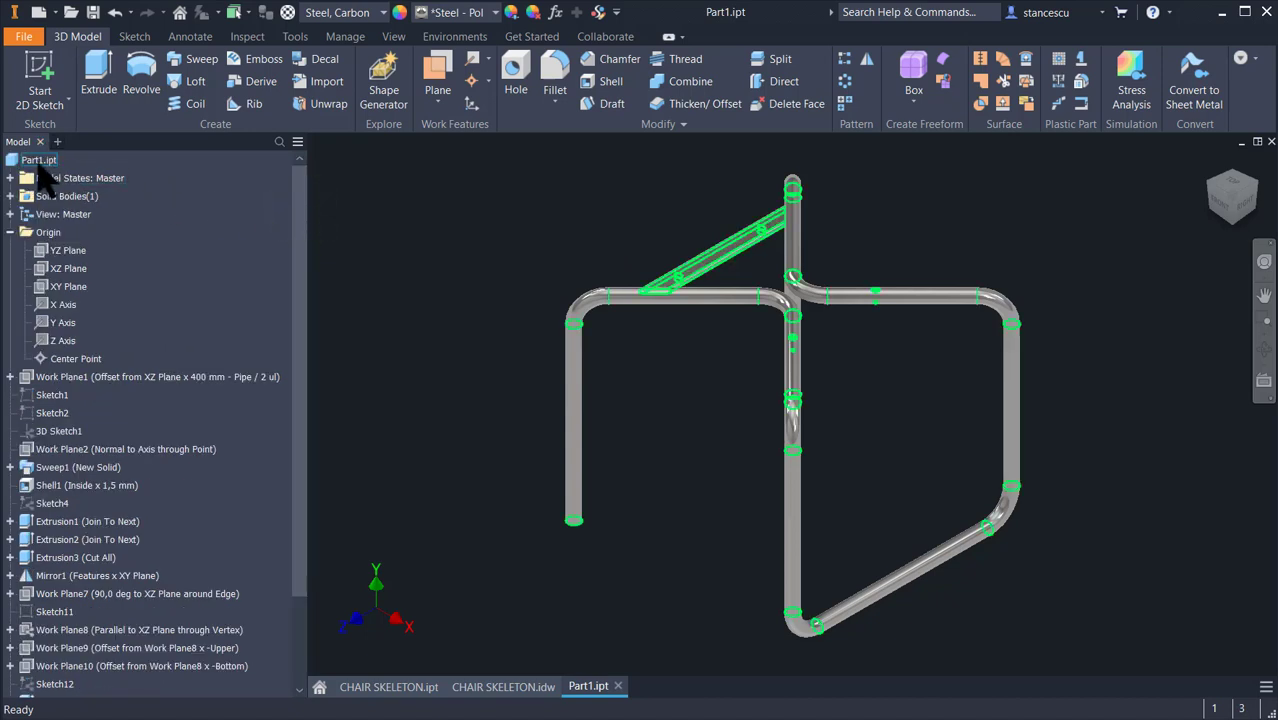
pyautogui.rightClick(45, 162)
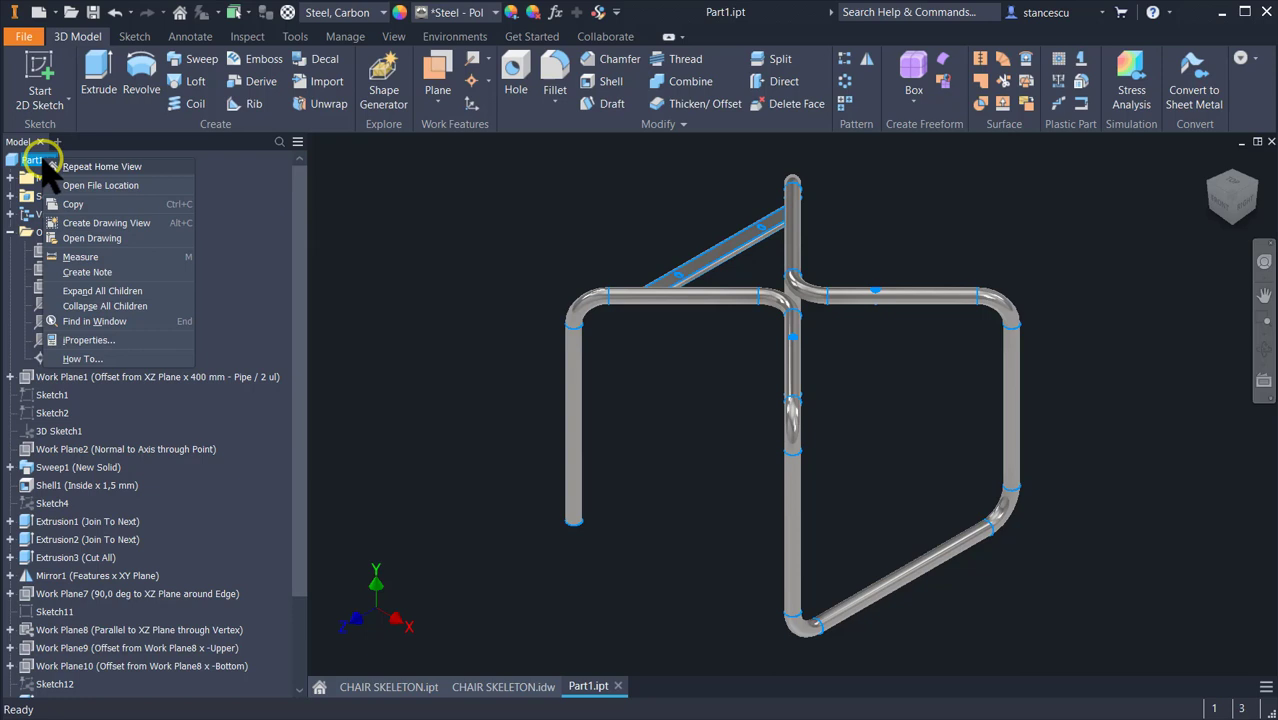
pyautogui.click(90, 340)
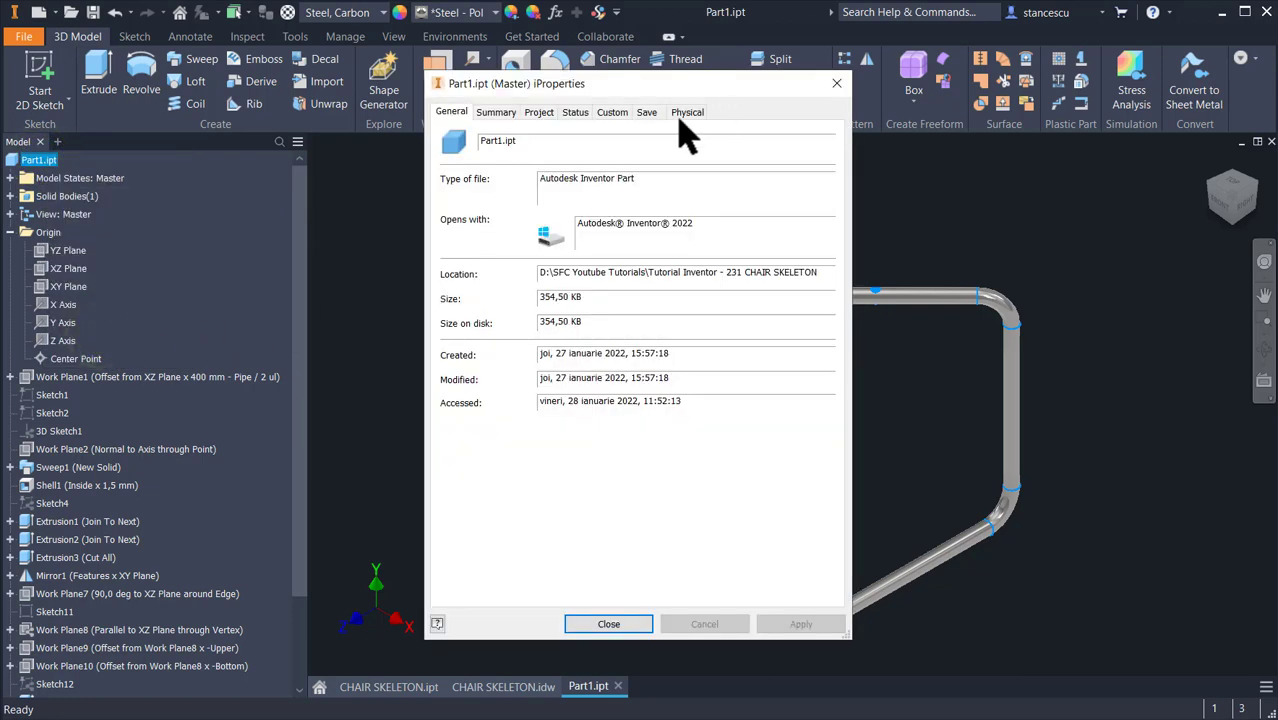
pyautogui.click(683, 114)
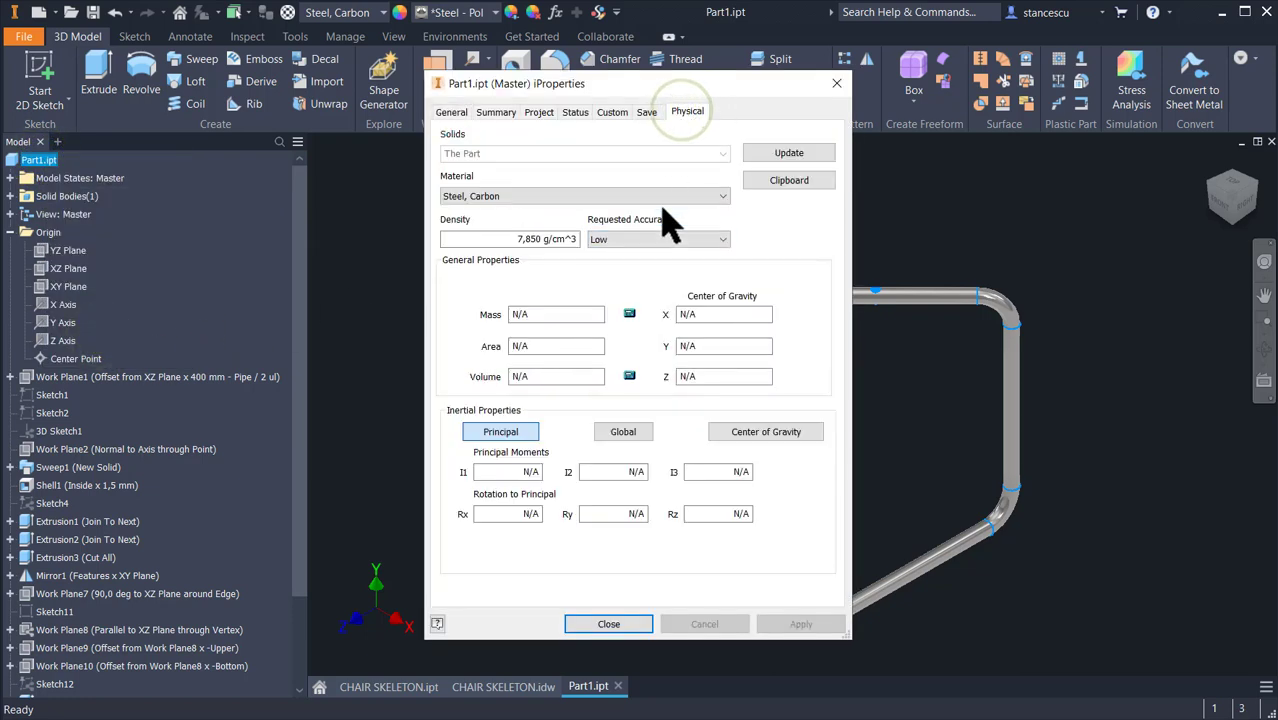
pyautogui.click(762, 152)
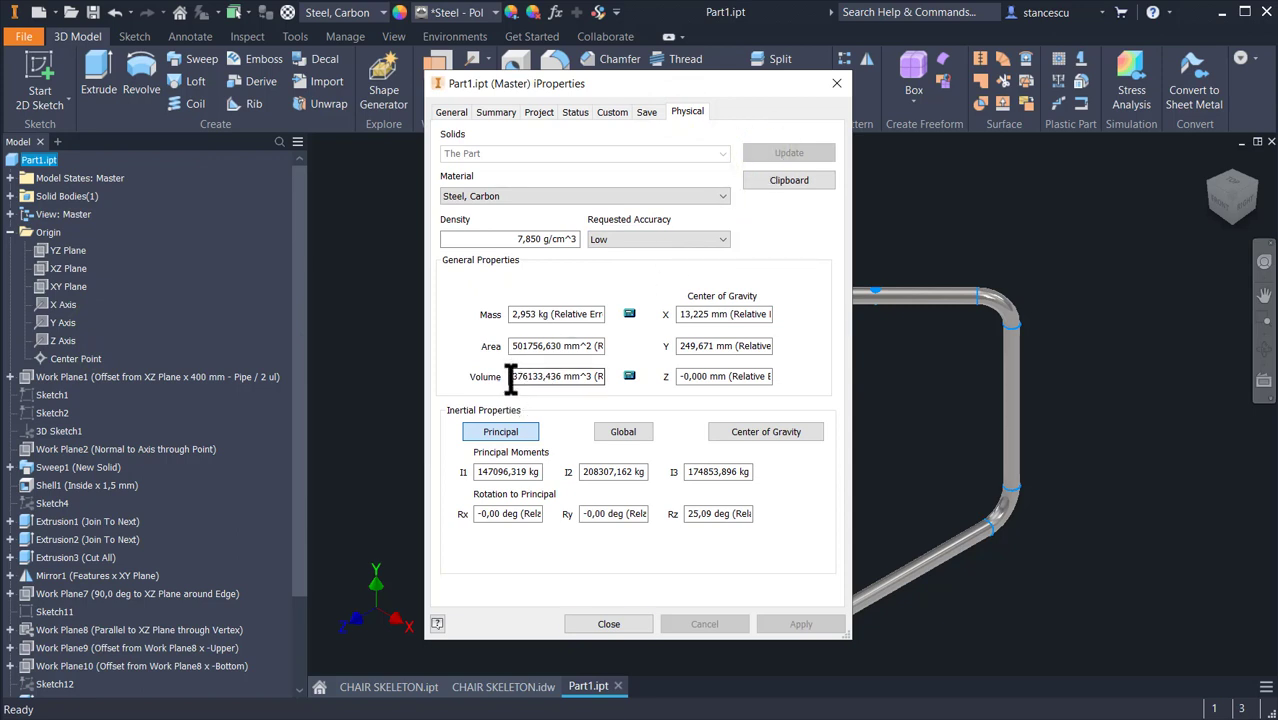
pyautogui.moveTo(510, 380); pyautogui.dragTo(584, 393)
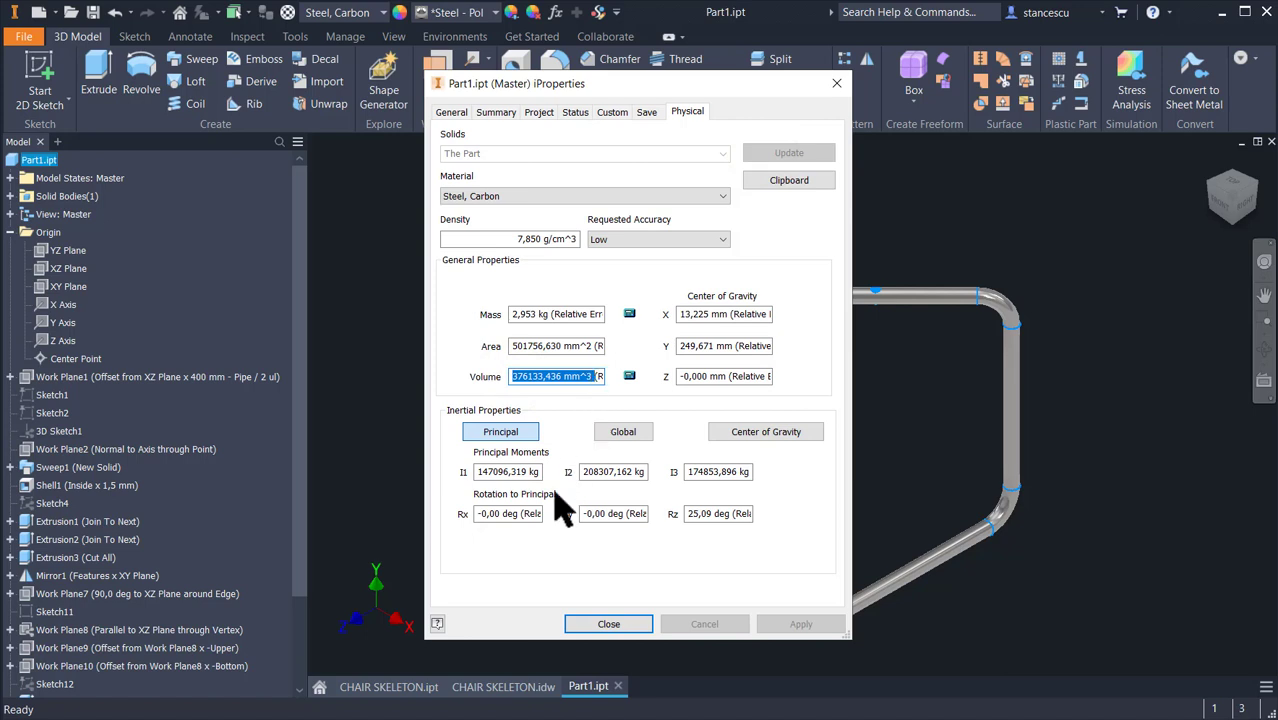
pyautogui.hotkey('ctrl', 'c')
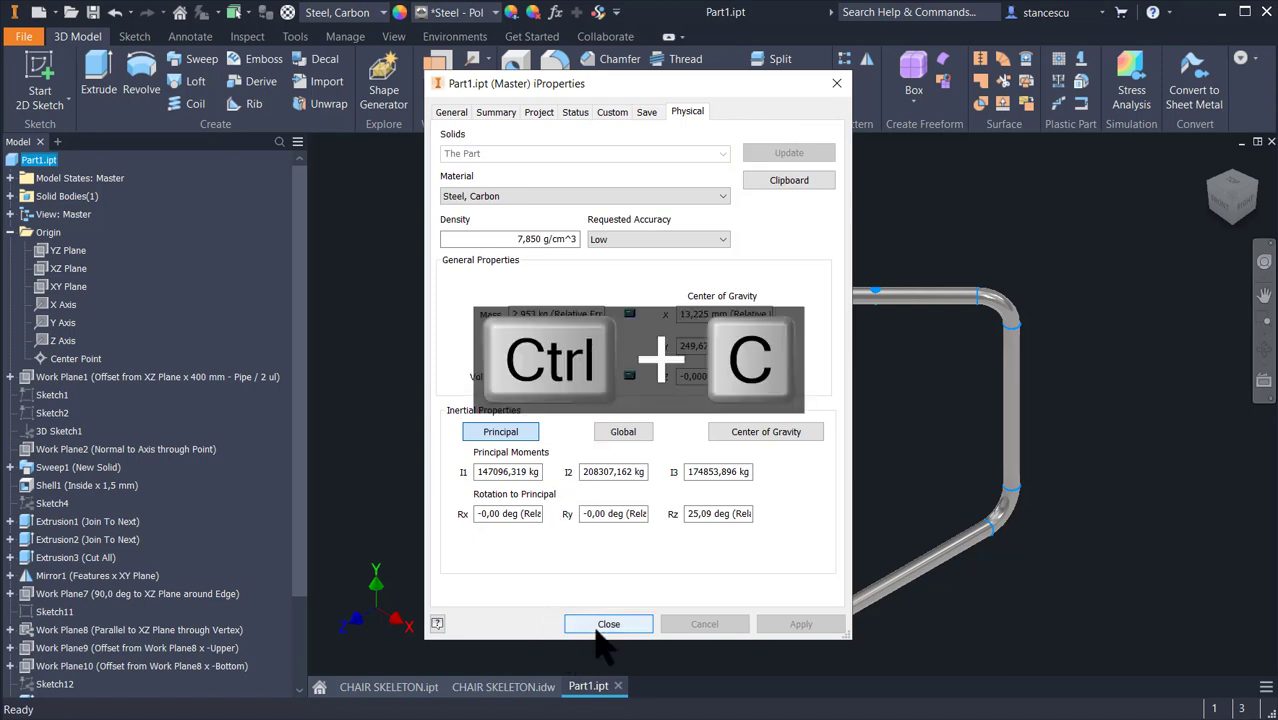
pyautogui.click(602, 625)
# - Paste the copied volume into the Volume note of CHAIR SKELETON.idw for comparison, discard the edit, and return to Part1.ipt
pyautogui.click(505, 687)
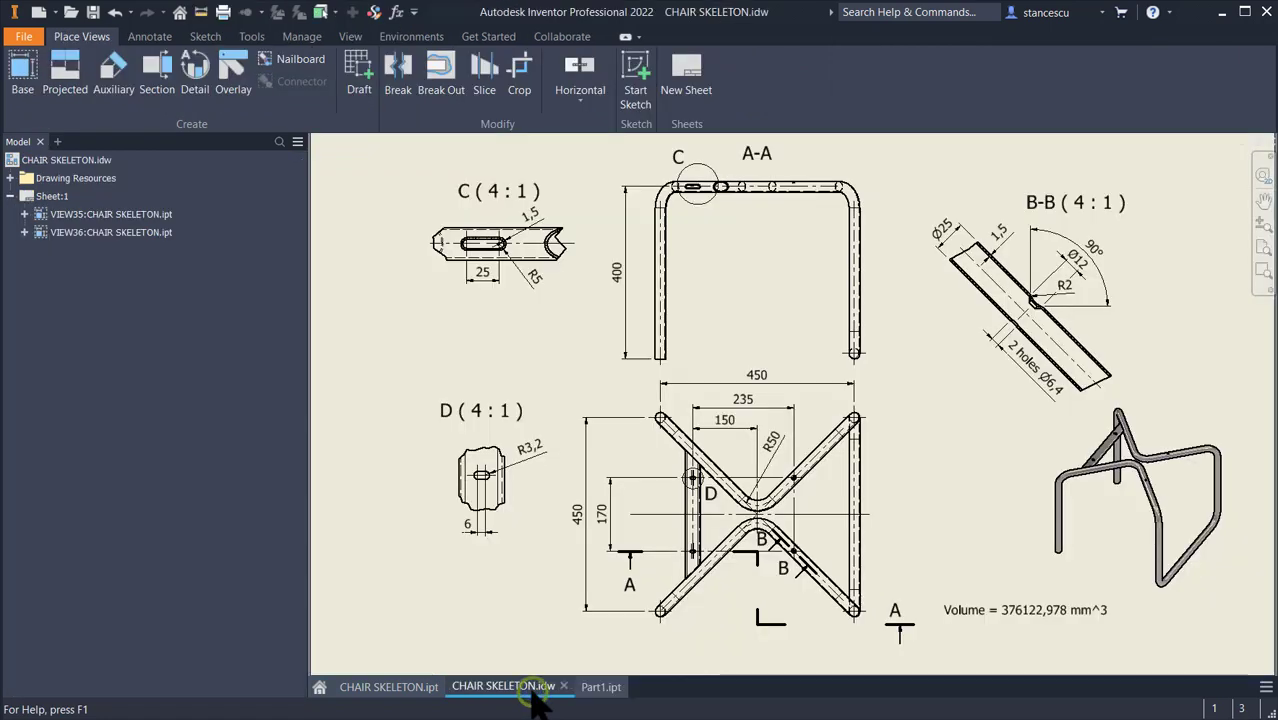
pyautogui.doubleClick(1012, 612)
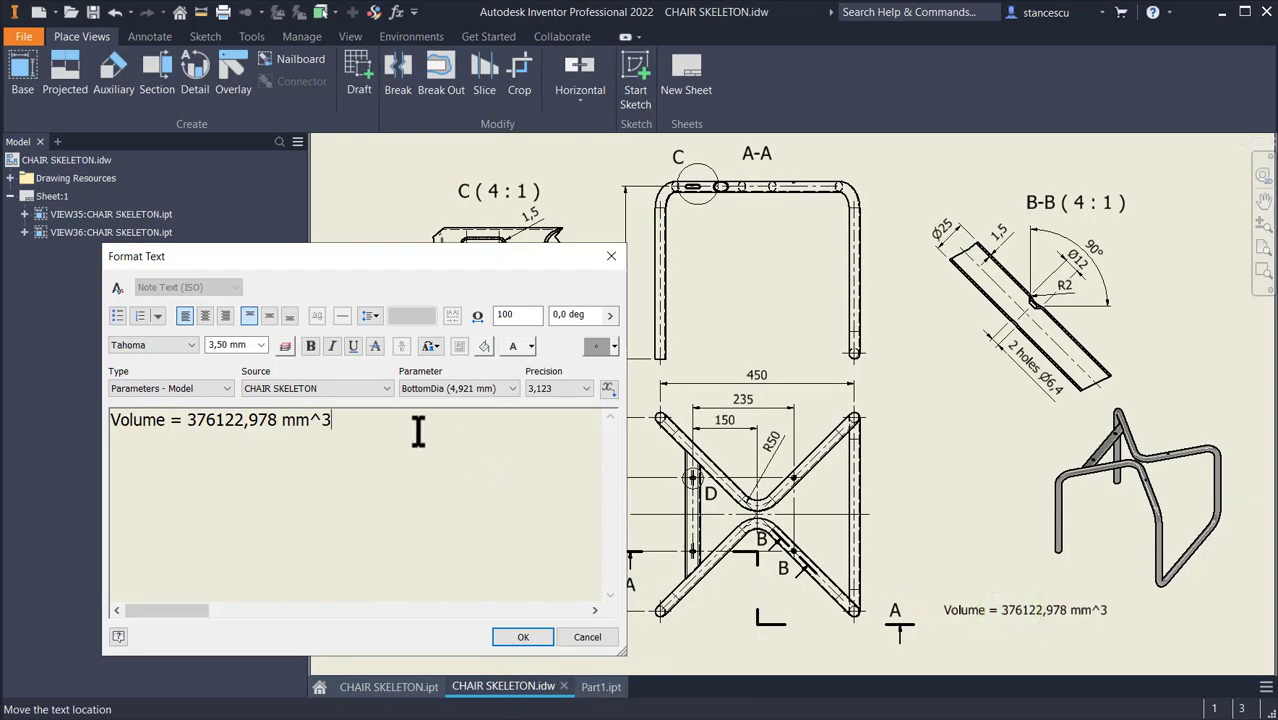
pyautogui.hotkey('ctrl', 'v')
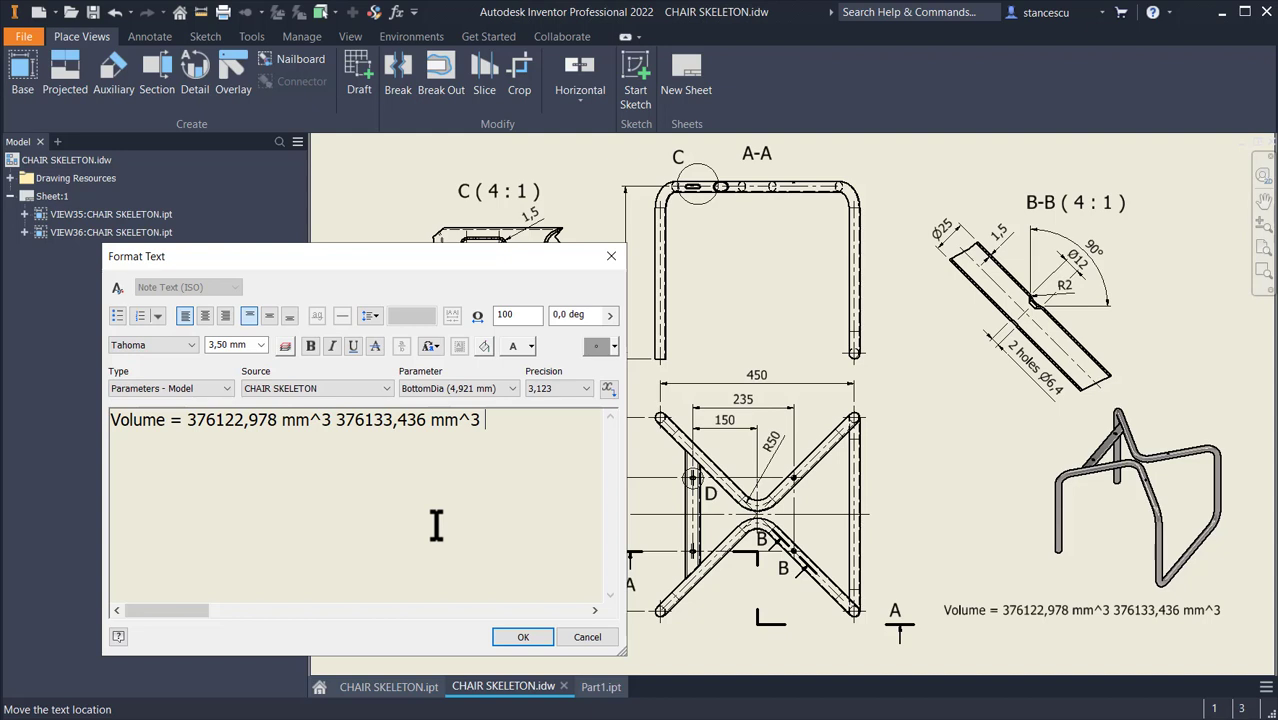
pyautogui.click(588, 638)
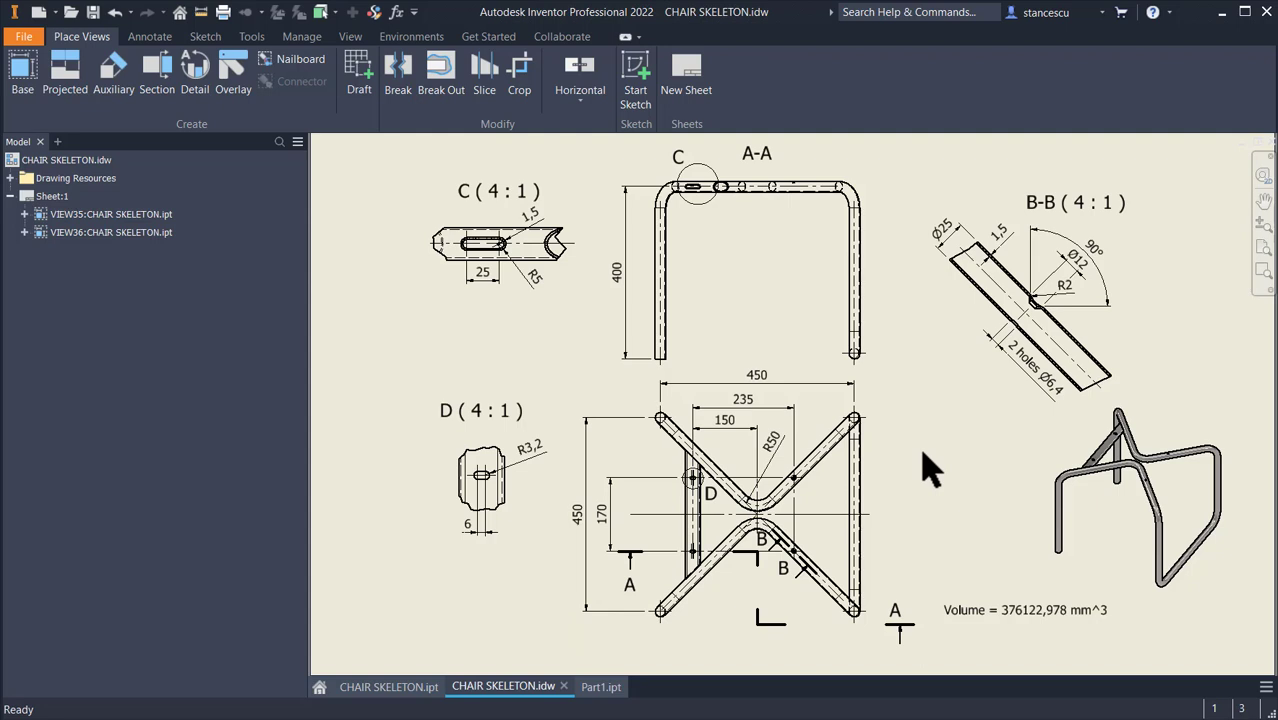
pyautogui.press('Home')
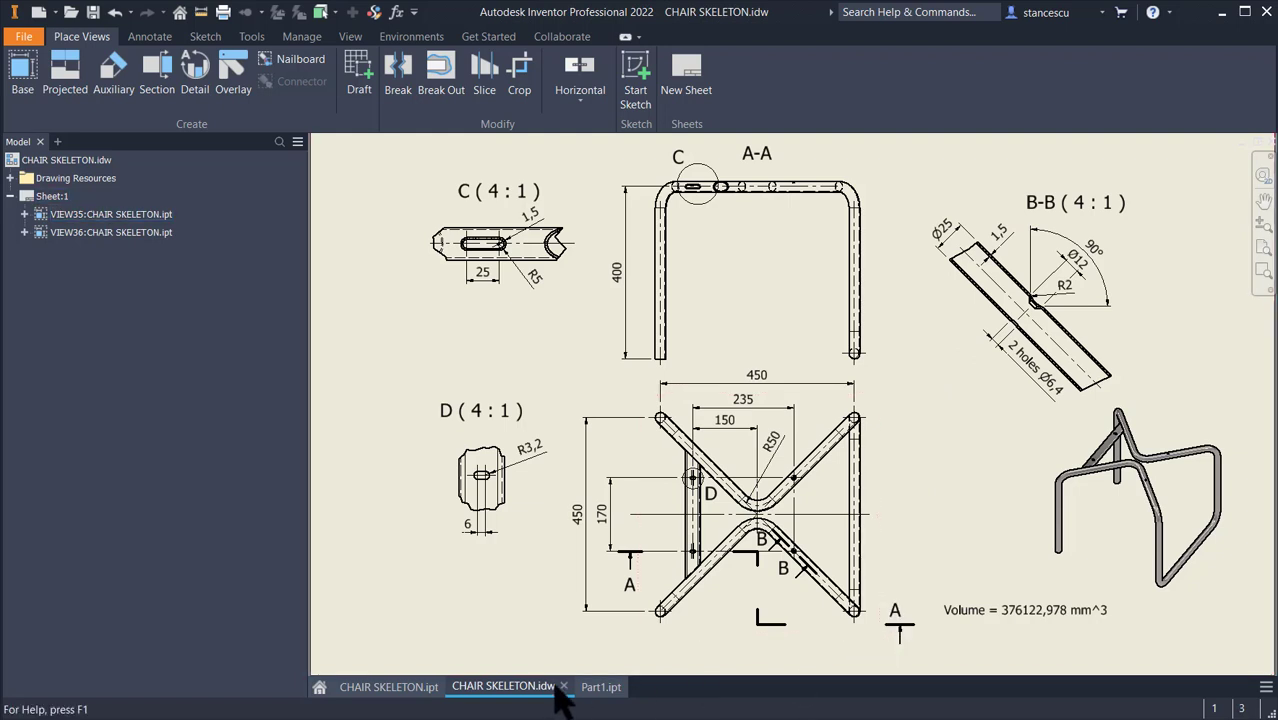
pyautogui.click(598, 688)
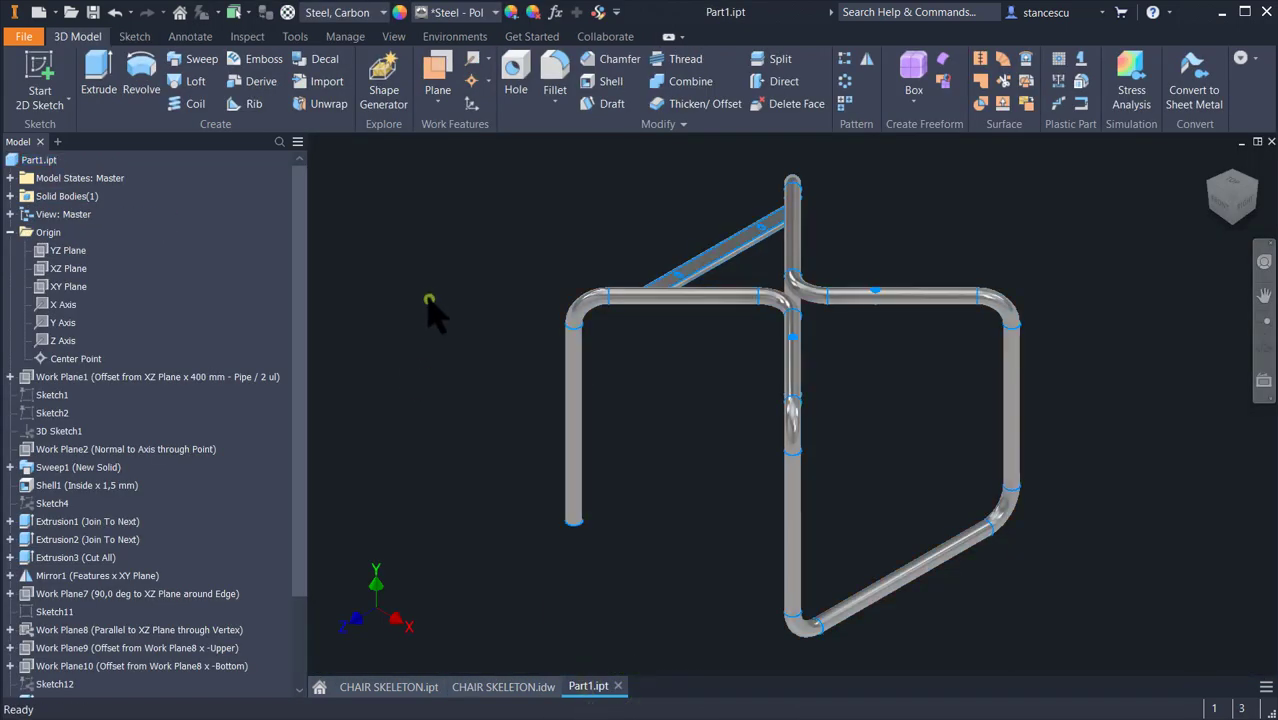
pyautogui.click(429, 301)
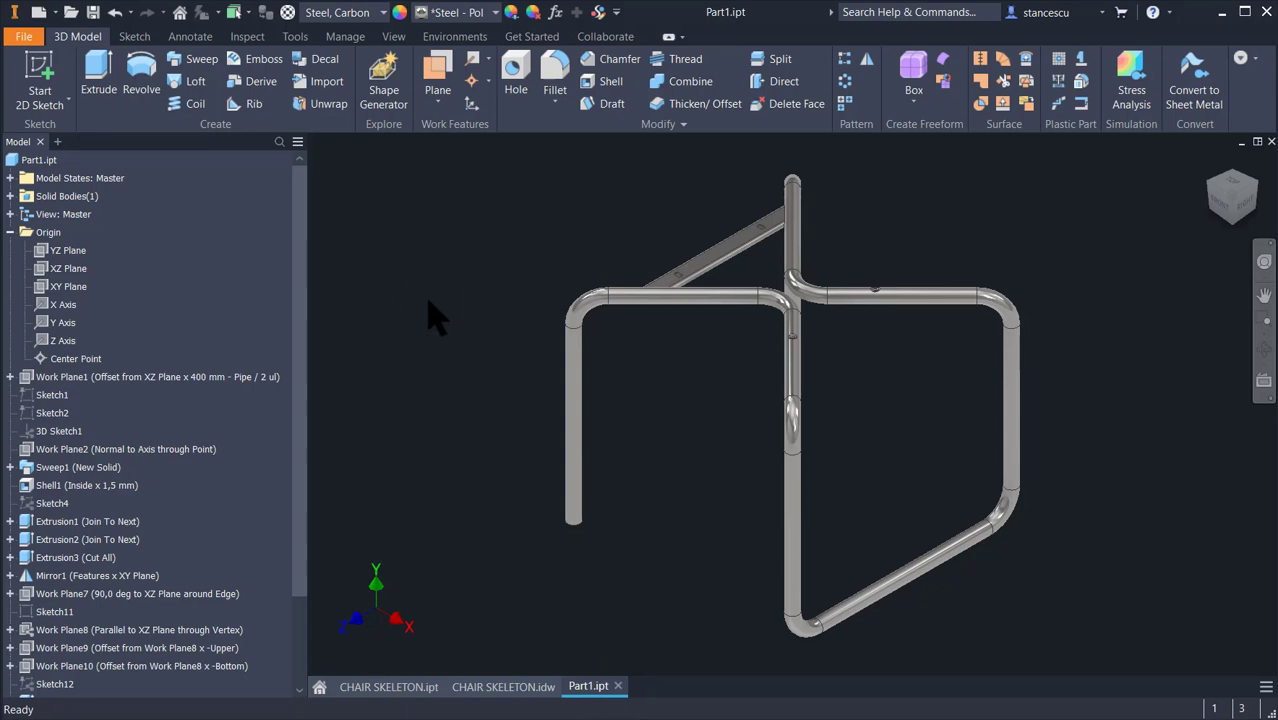